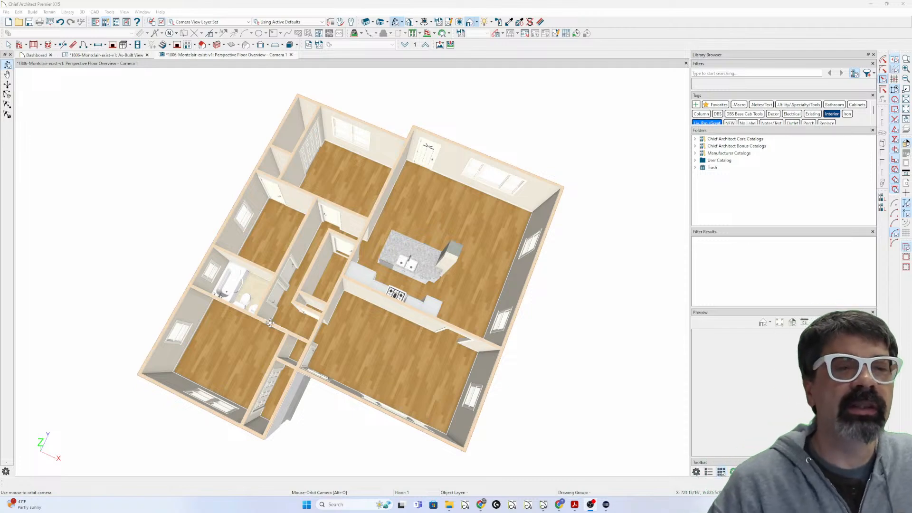
Examine the house model in the 3D floor overview, comparing the main floor's layout with the open foundation level below
left_click_drag(296, 298, 301, 288)
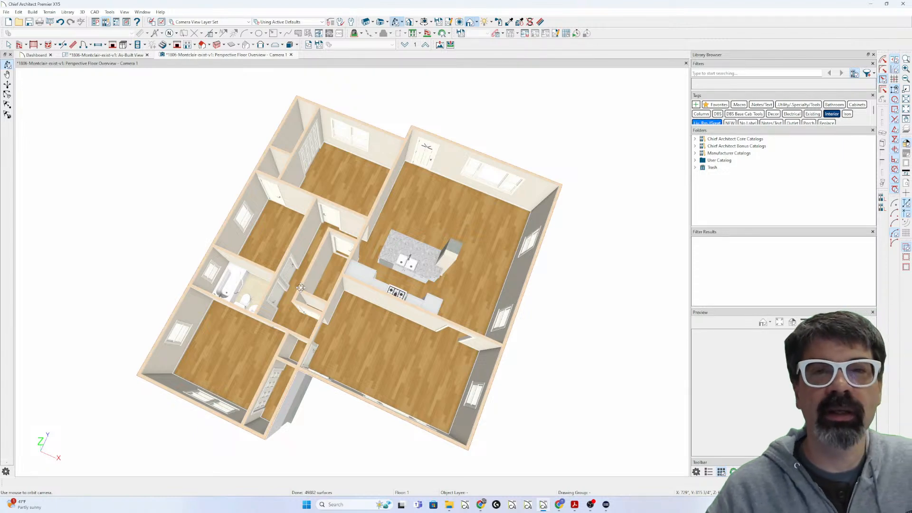
mouse_move(392, 338)
left_mouse_down()
mouse_move(393, 305)
mouse_move(392, 332)
left_mouse_up()
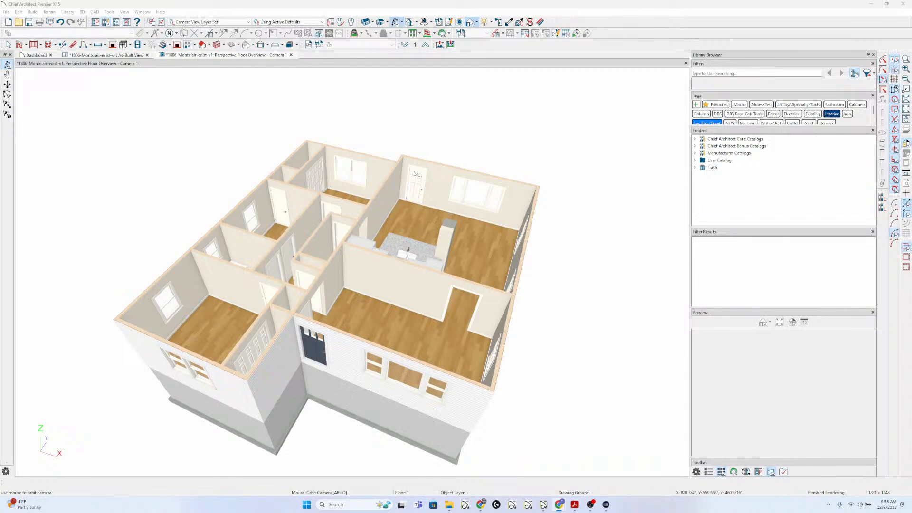
left_click_drag(332, 328, 350, 350)
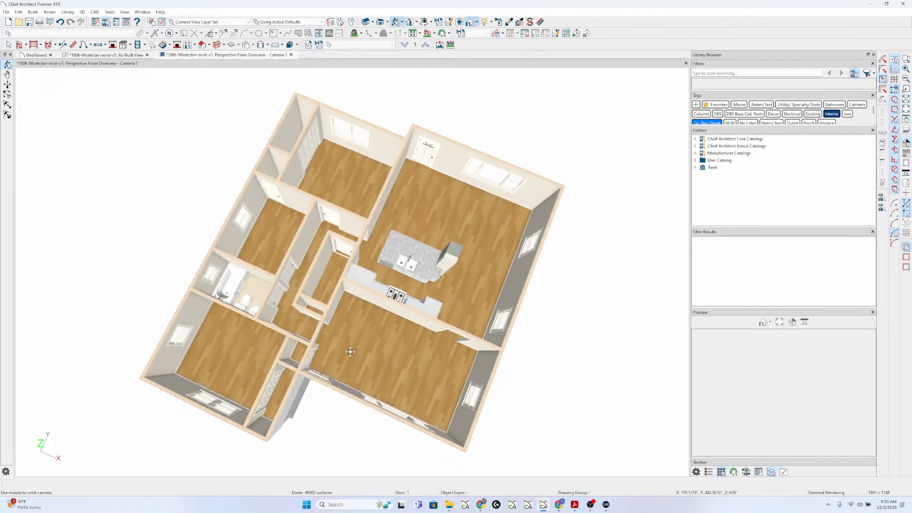
key("Page_Down")
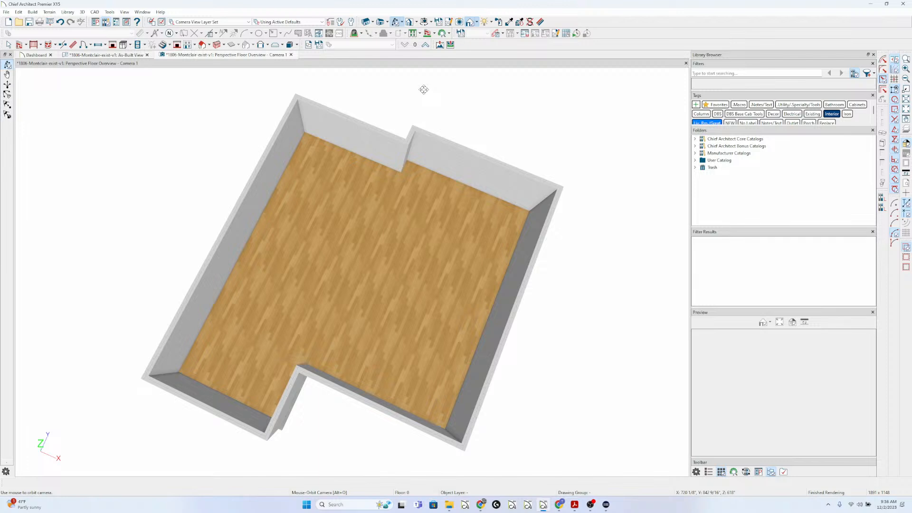
left_click_drag(403, 184, 403, 167)
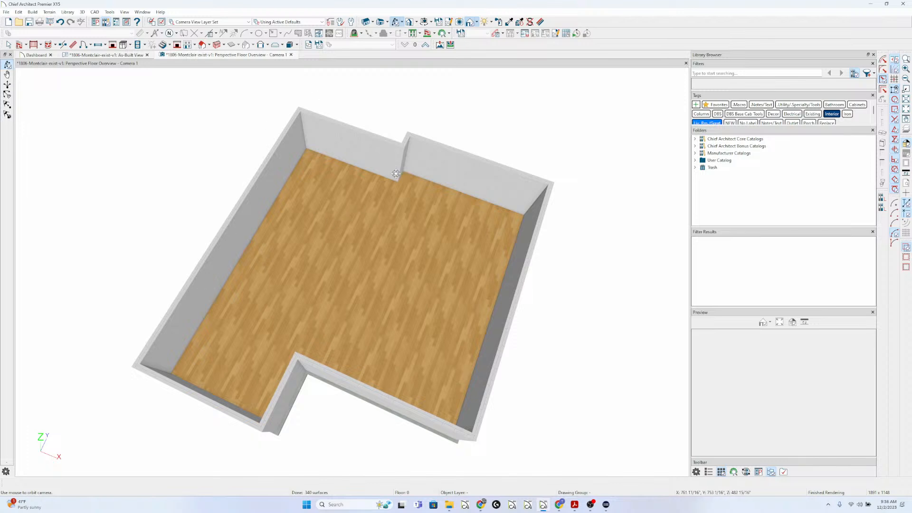
key("Page_Up")
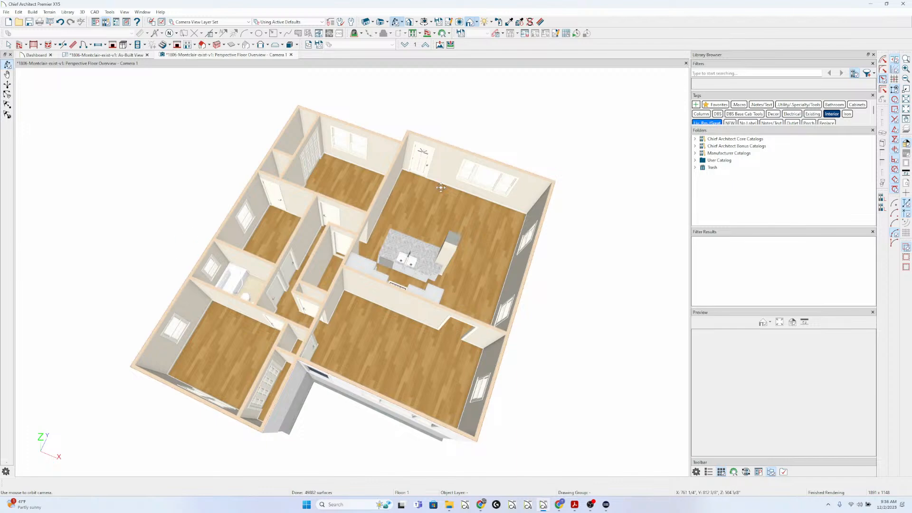
scroll(452, 286, "up", 2)
scroll(452, 286, "down", 2)
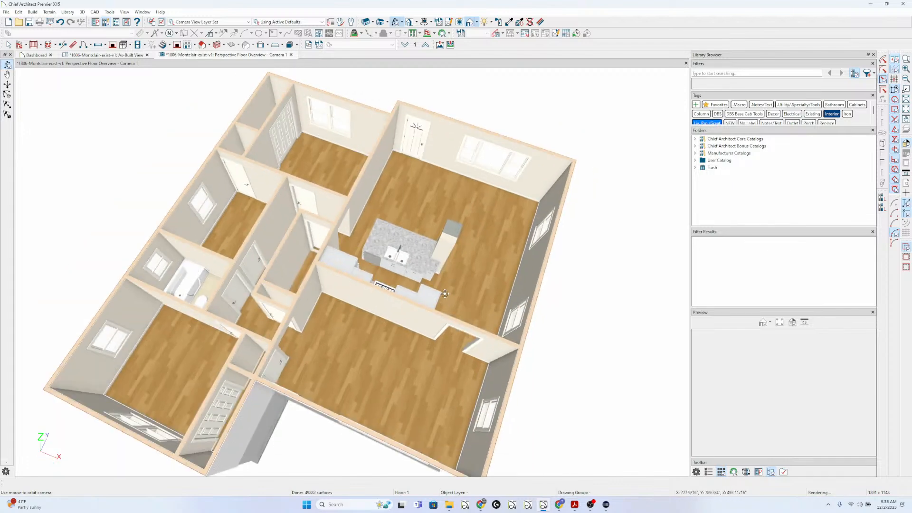
key("Page_Down")
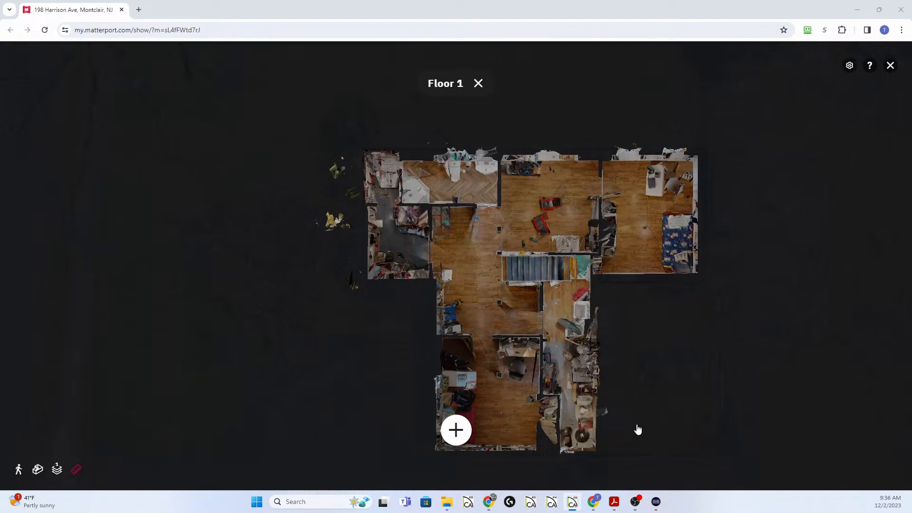
In the Matterport scan in the browser, leave measurement mode and view Floor 2, returning to Floor 1 to compare them
left_click(75, 470)
mouse_move(57, 470)
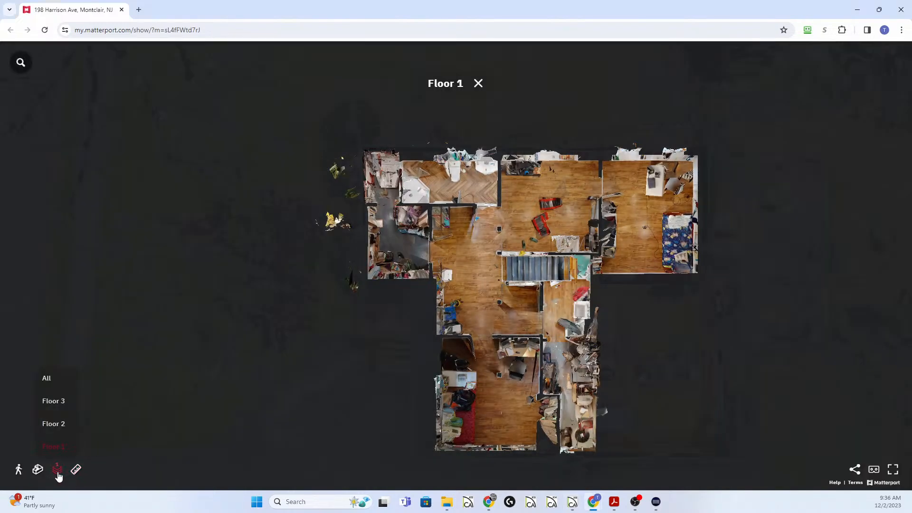
left_click(60, 425)
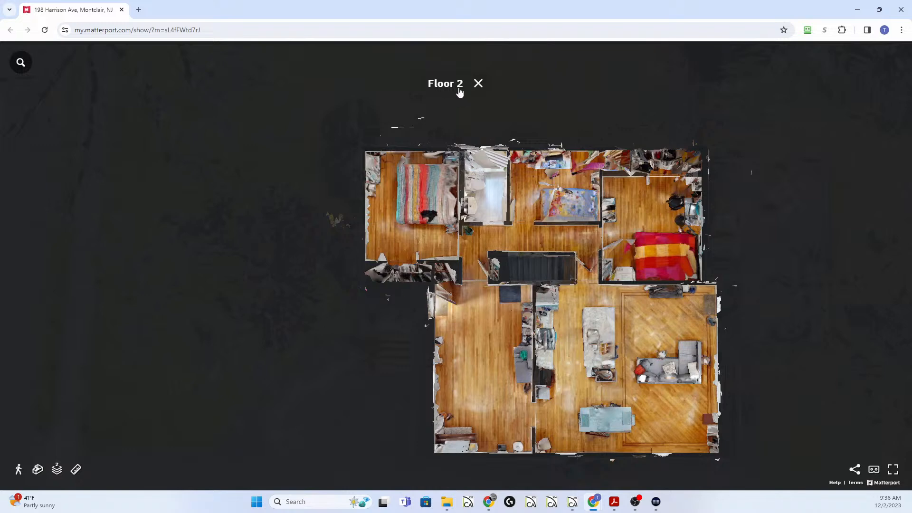
mouse_move(57, 470)
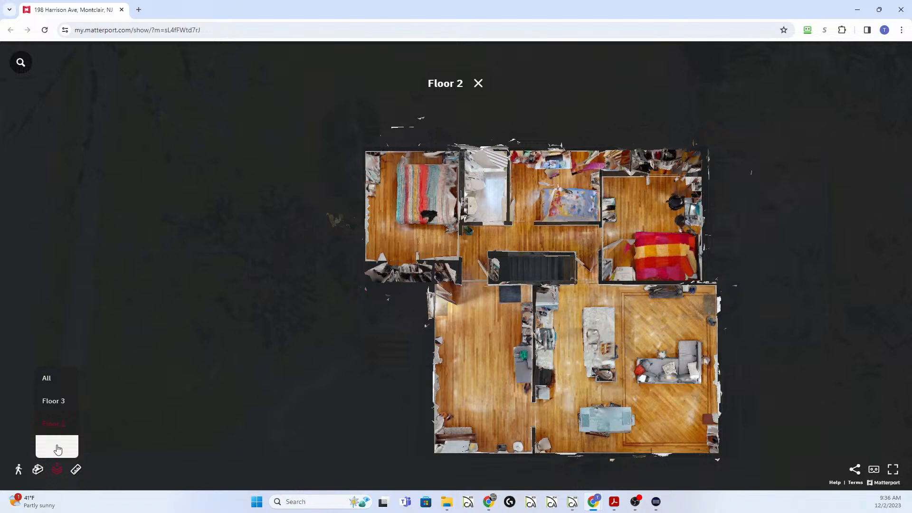
left_click(58, 449)
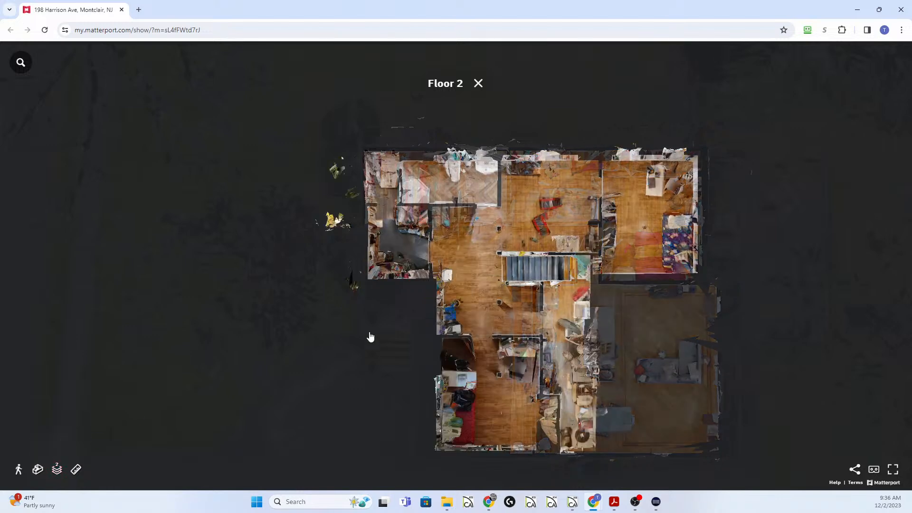
Measure Floor 1's full interior span in the scan, from the room's far end wall to the opposite exterior wall
left_click(76, 471)
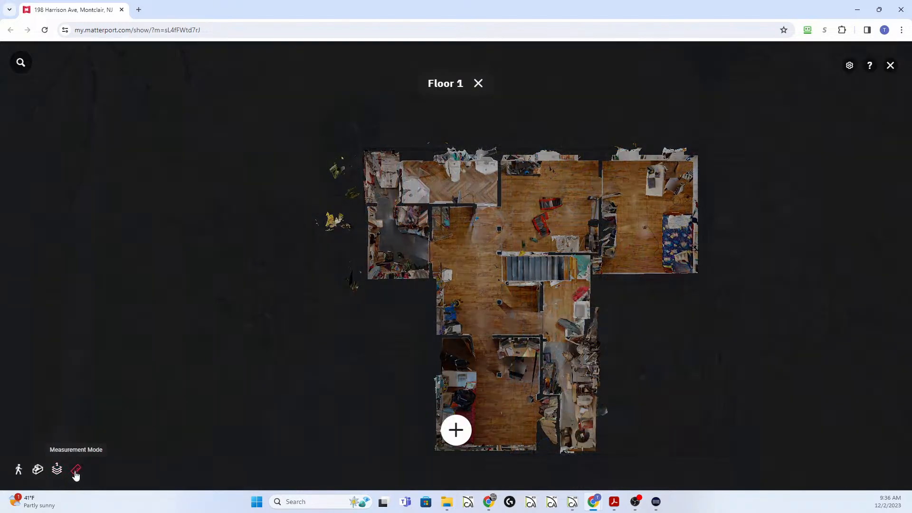
left_click(457, 430)
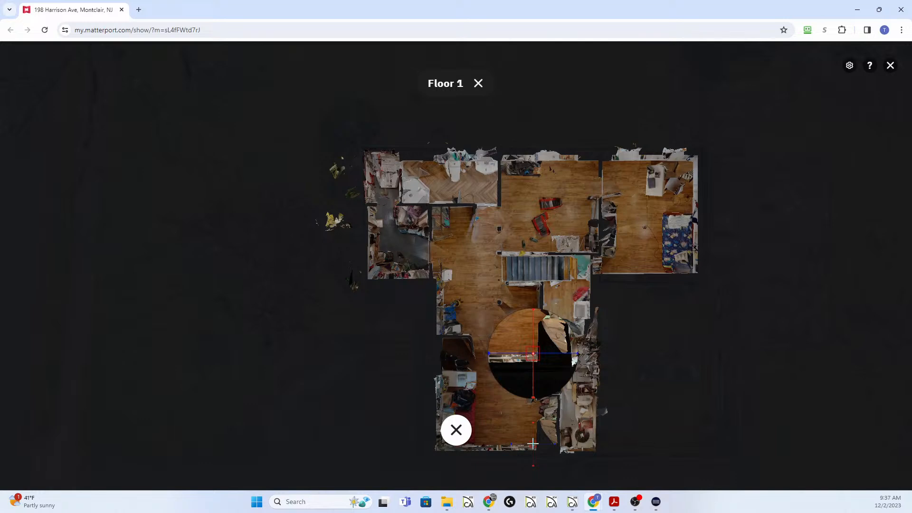
left_click(533, 444)
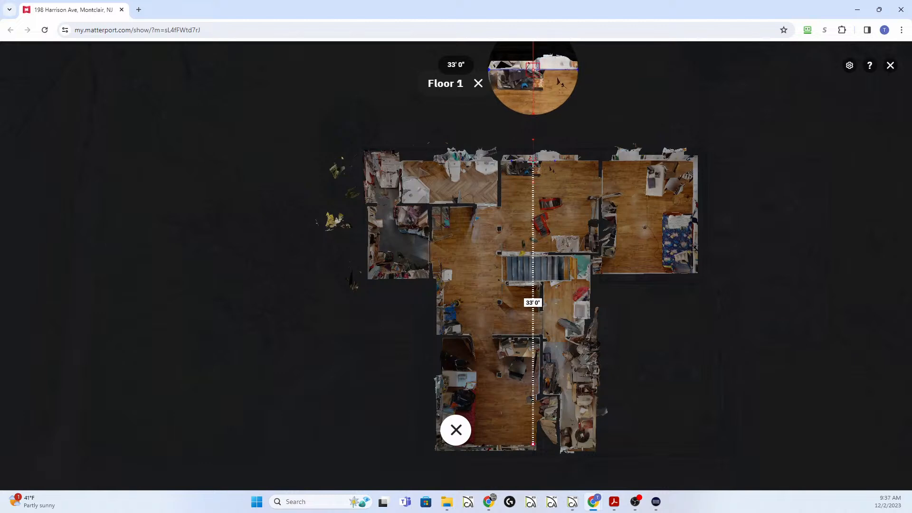
left_click(532, 162)
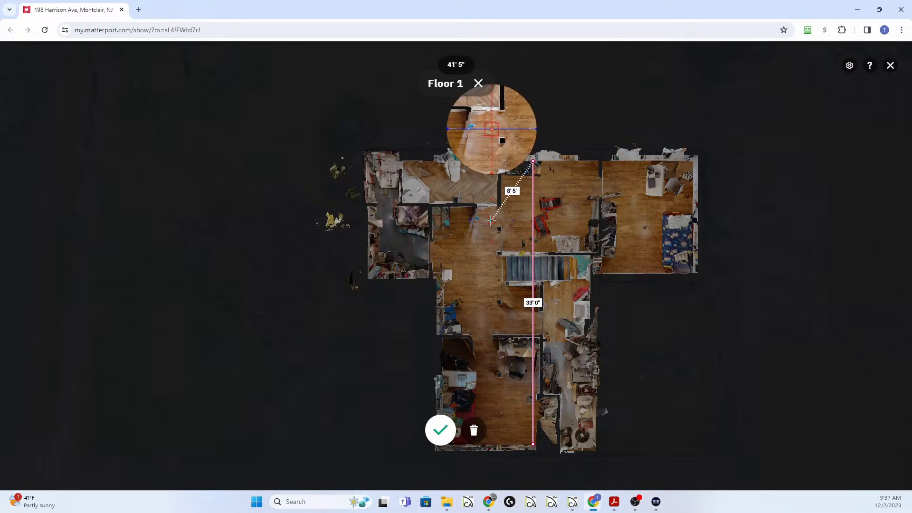
key("Escape")
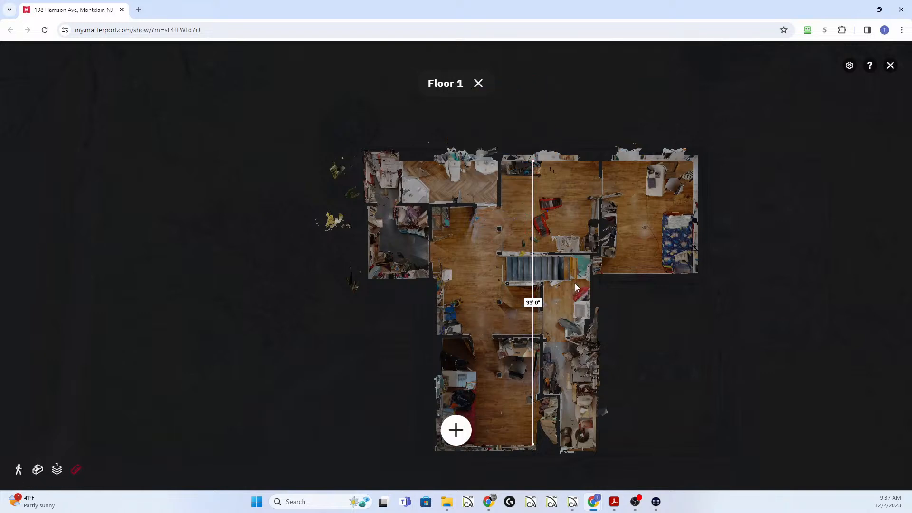
Back in the Chief Architect plan, draw a rectangular polyline 33' wide and 163 1/2" deep inside the foundation on floor 0
key("alt+Tab")
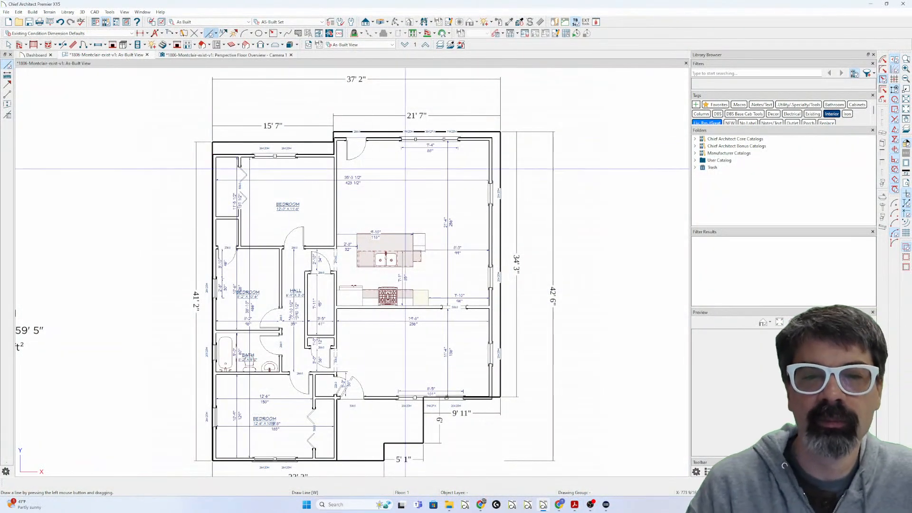
left_click(404, 45)
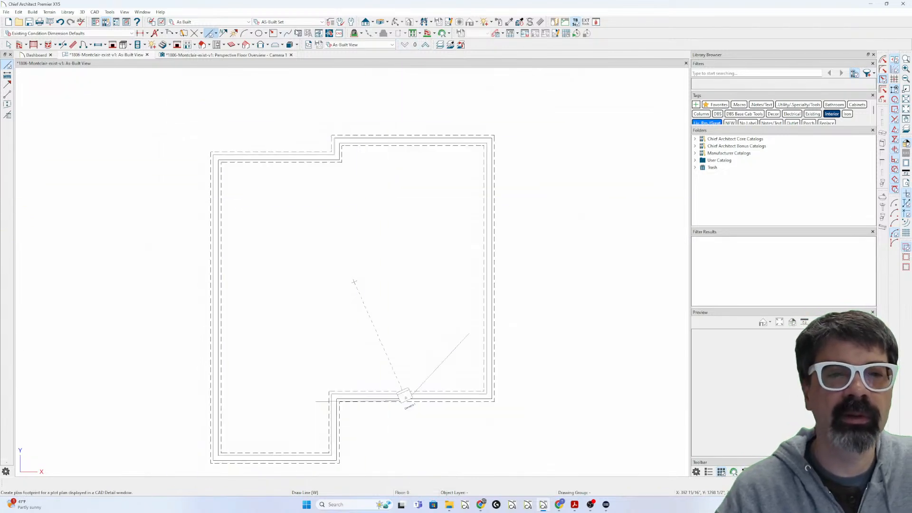
left_click(274, 33)
left_click_drag(226, 322, 452, 218)
key("Tab")
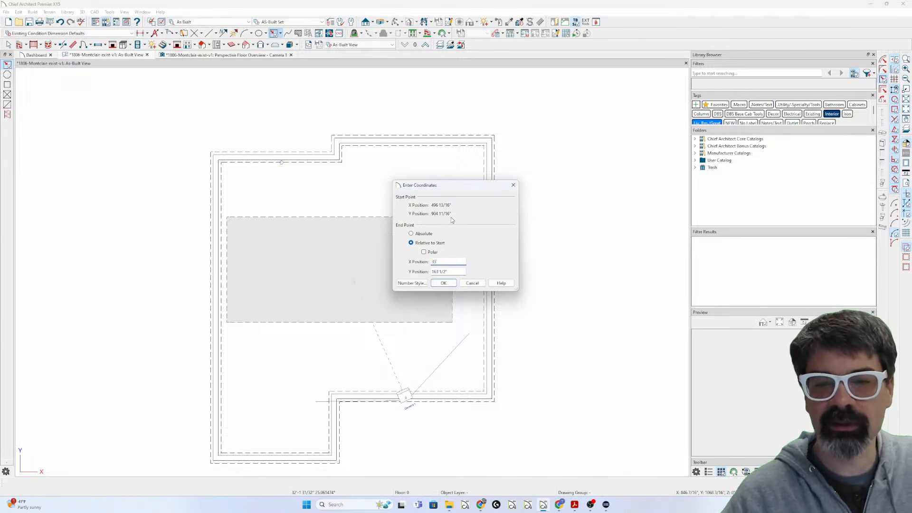
left_click(443, 283)
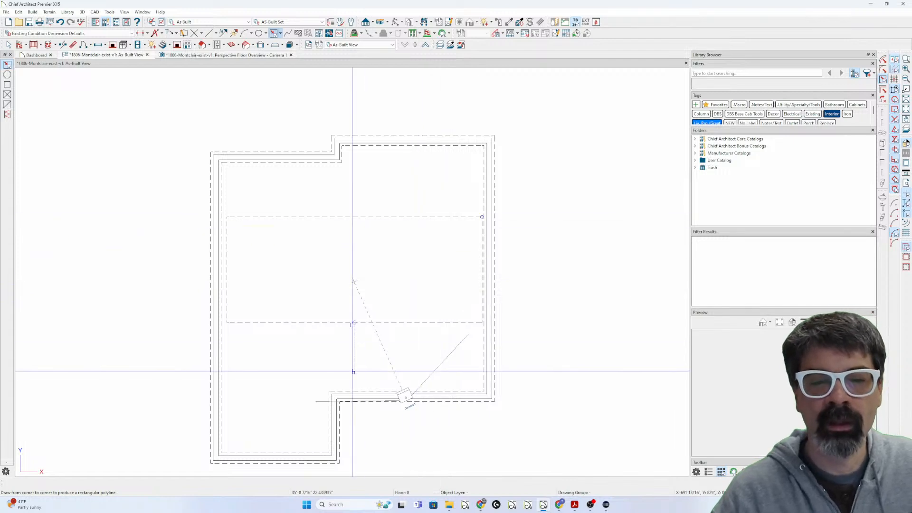
Try to center the 33' rectangle on the foundation room
left_click(380, 218)
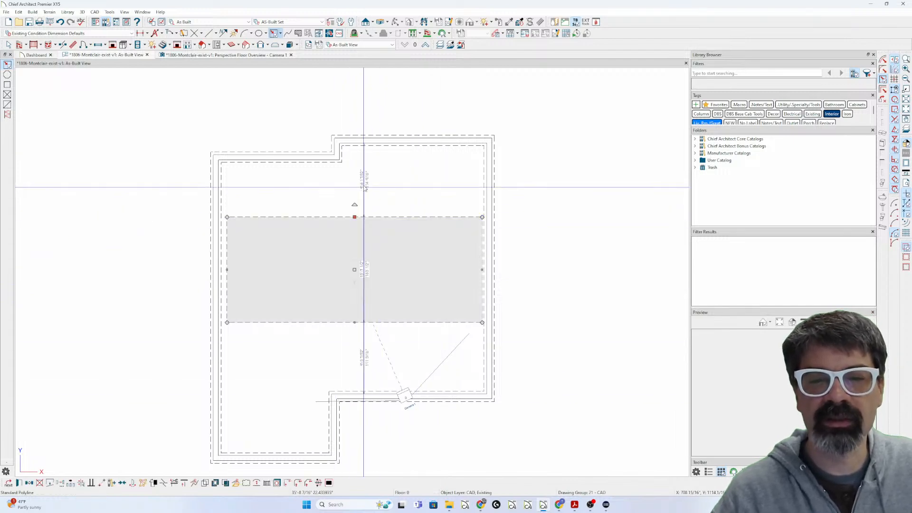
key("c")
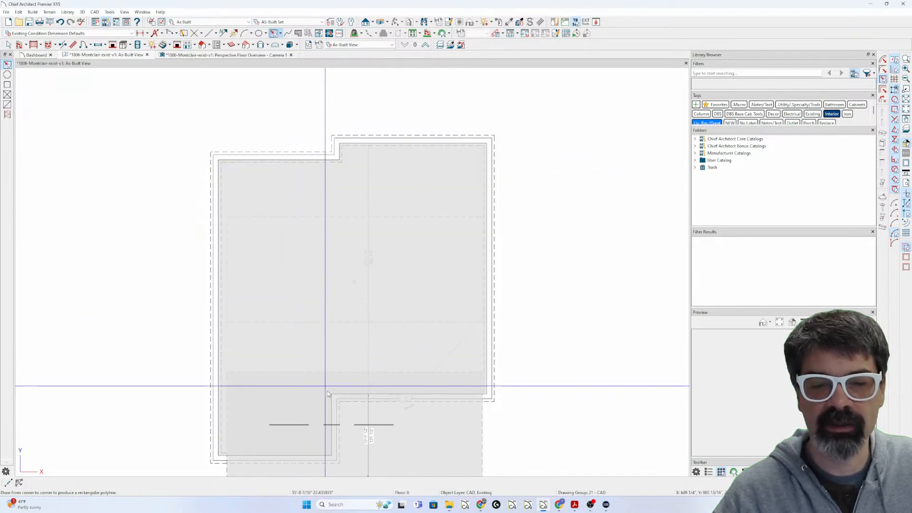
left_click(375, 372)
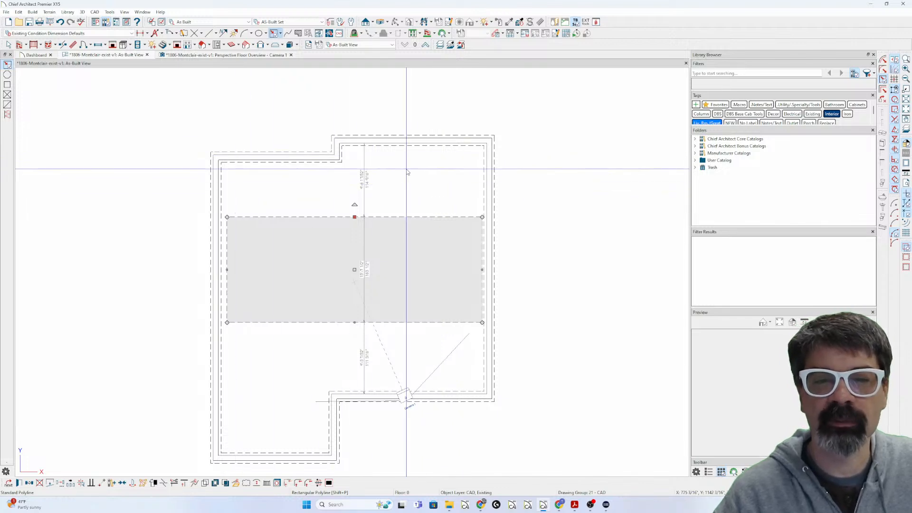
key("Escape")
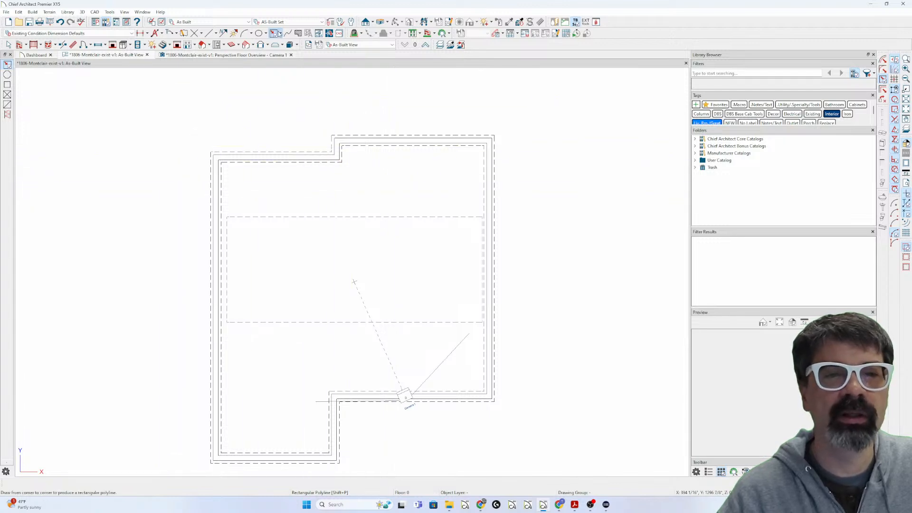
Draw a helper rectangle across the foundation's full outside width at the rear and center the 33' rectangle horizontally on it
left_click_drag(214, 192, 493, 138)
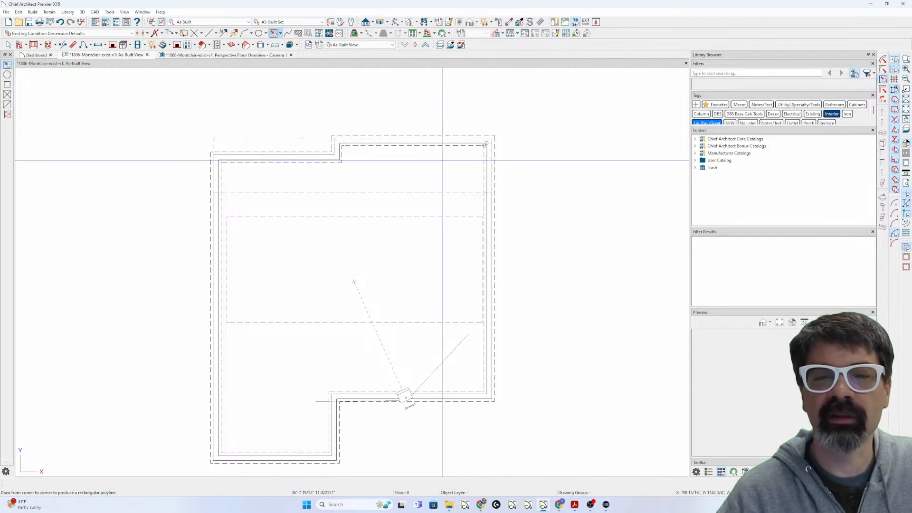
left_click(355, 217)
key("c")
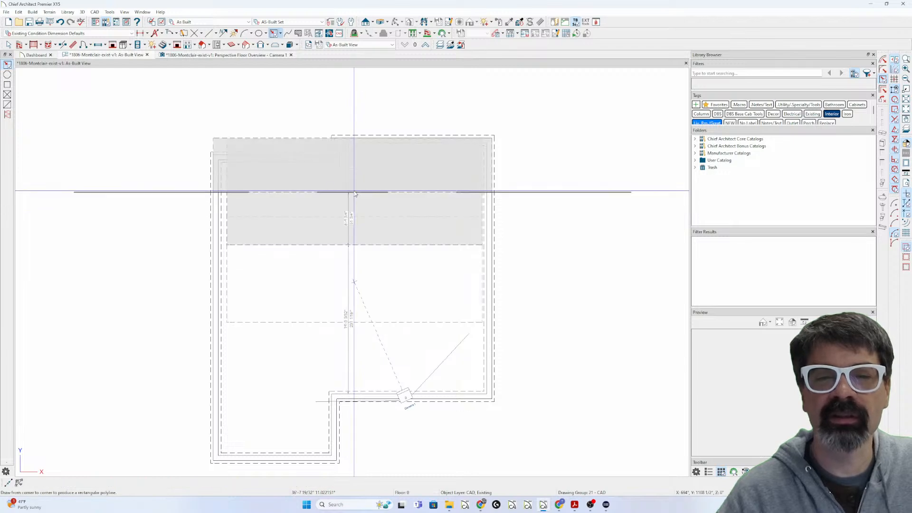
left_click(354, 193)
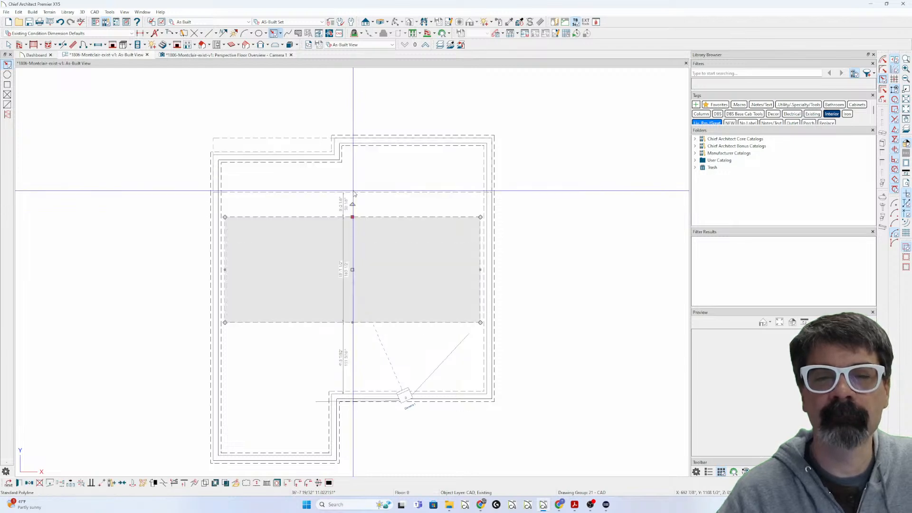
key("Escape")
Check the centering with a vertical line from the helper rectangle's midpoint, and remove both that line and the helper rectangle
key("l")
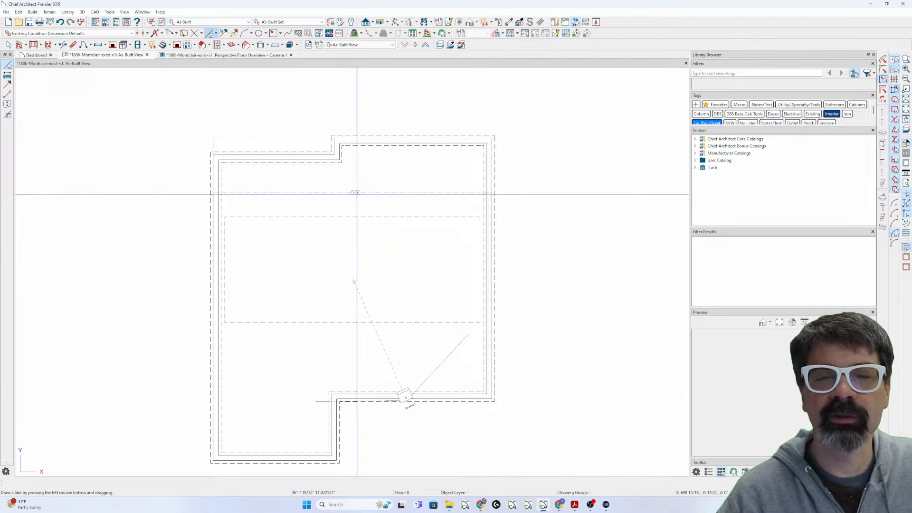
left_click_drag(352, 193, 353, 81)
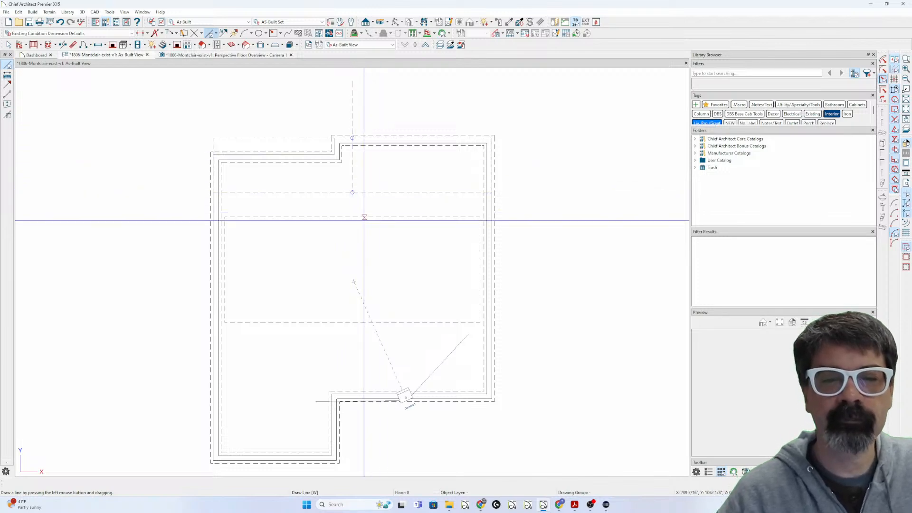
left_click(343, 185)
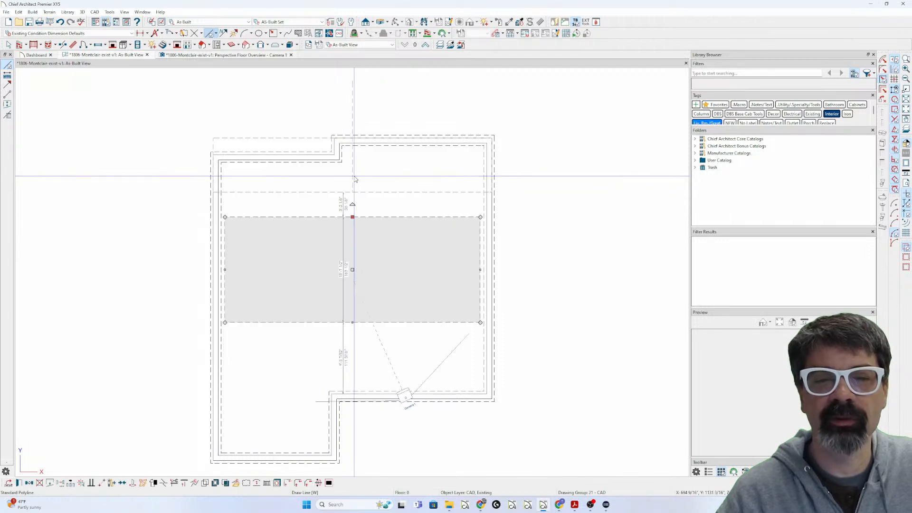
left_click(358, 185)
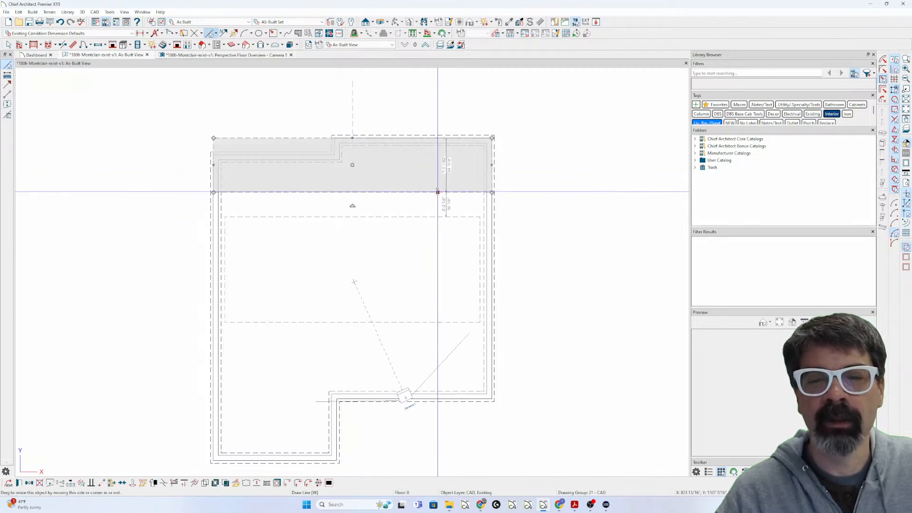
key("Delete")
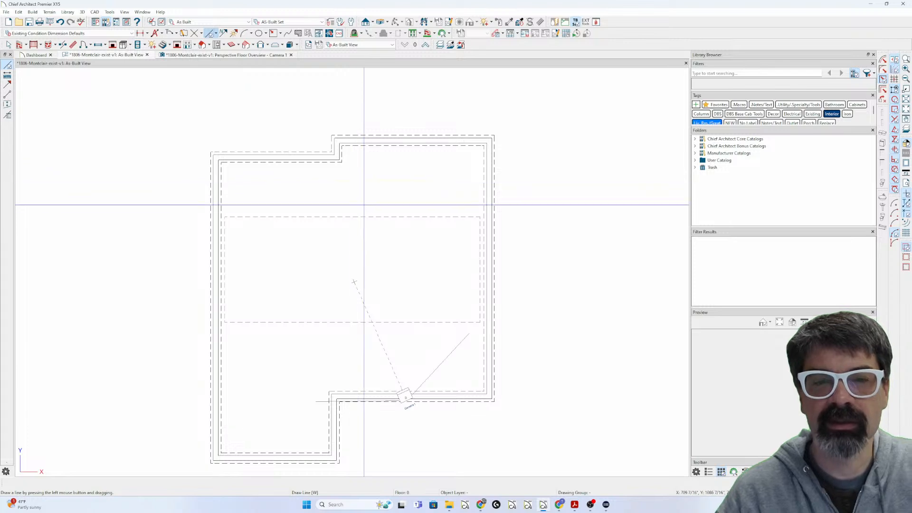
Create a room polyline following the interior perimeter of the foundation room
left_click(368, 186)
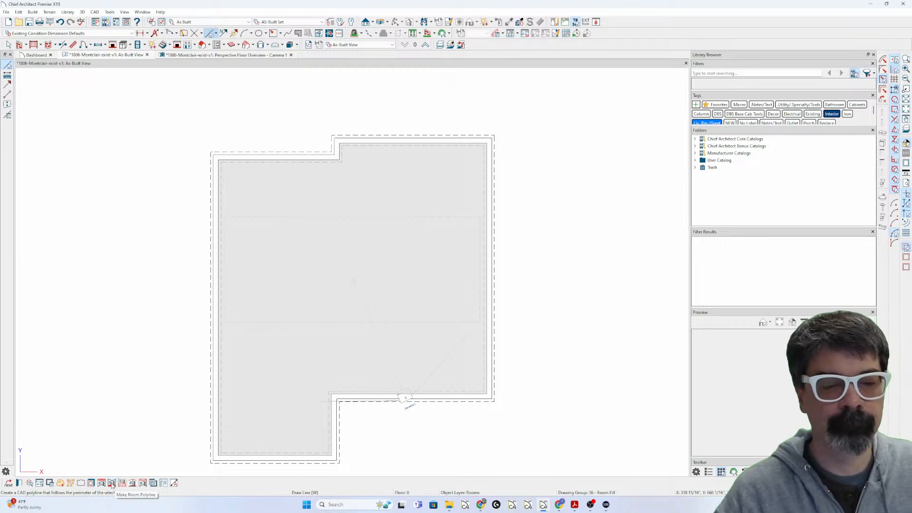
left_click(112, 483)
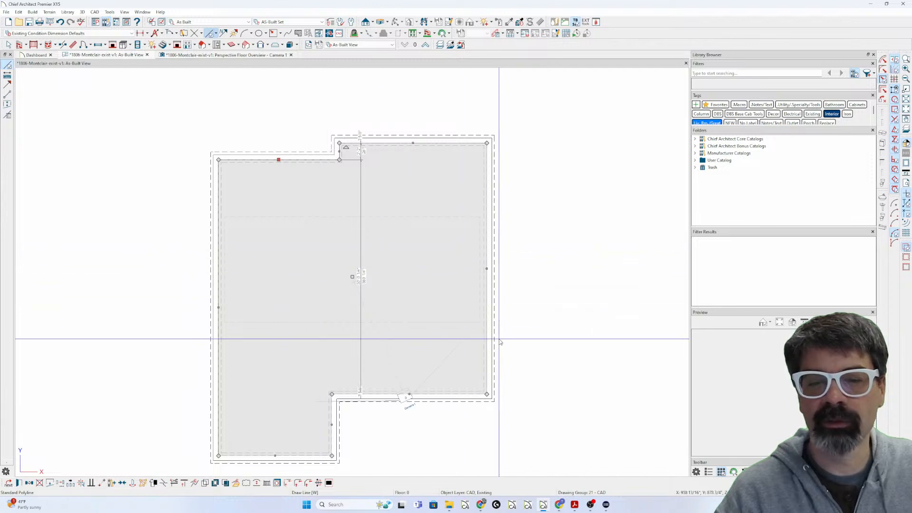
Stretch the front edge of the 33' rectangle outward past the recessed front foundation wall
key("Escape")
left_click(459, 321)
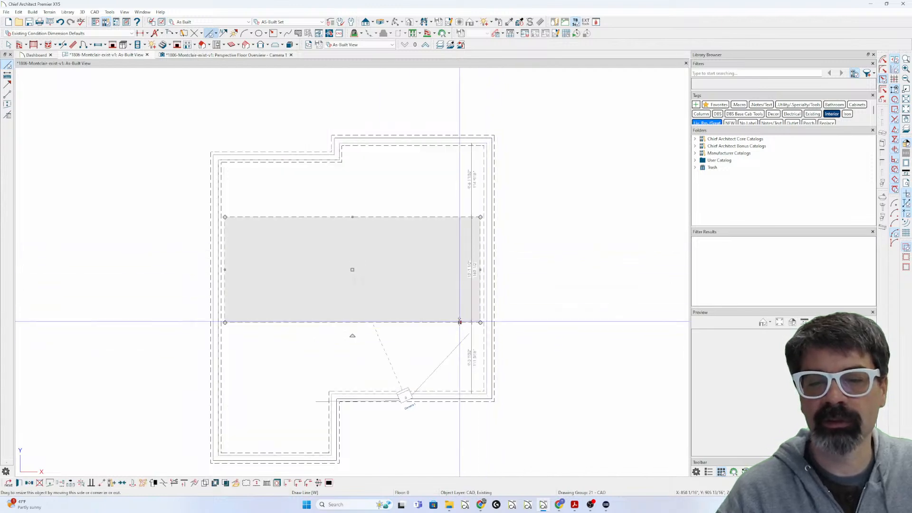
left_click_drag(459, 322, 460, 428)
Shrink the room polyline concentrically by 10 1/8" so its side edges align with the 33' rectangle
left_click(488, 398)
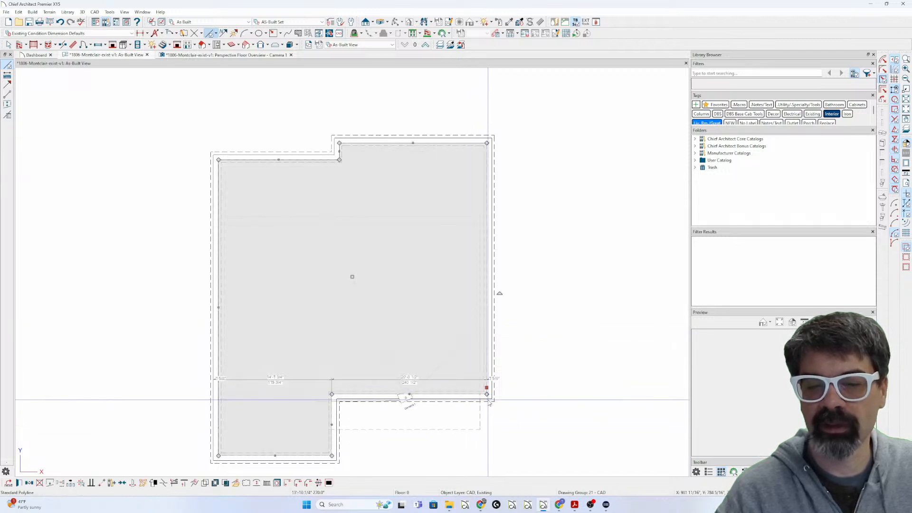
scroll(488, 398, "up", 5)
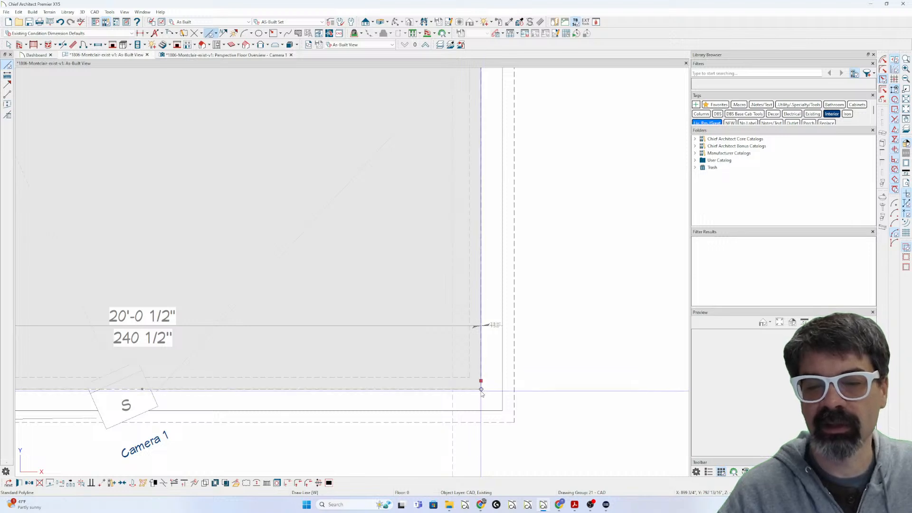
left_click_drag(481, 389, 453, 358)
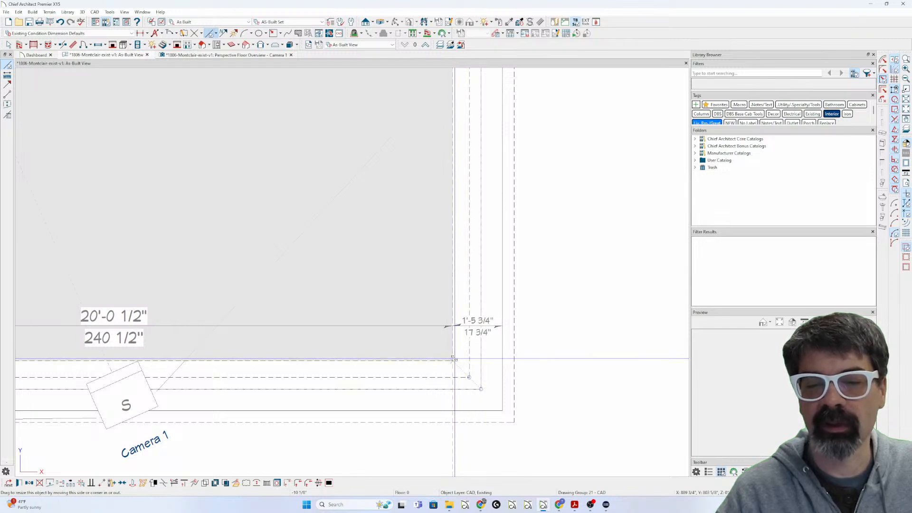
left_click_drag(454, 359, 454, 360)
scroll(554, 373, "down", 5)
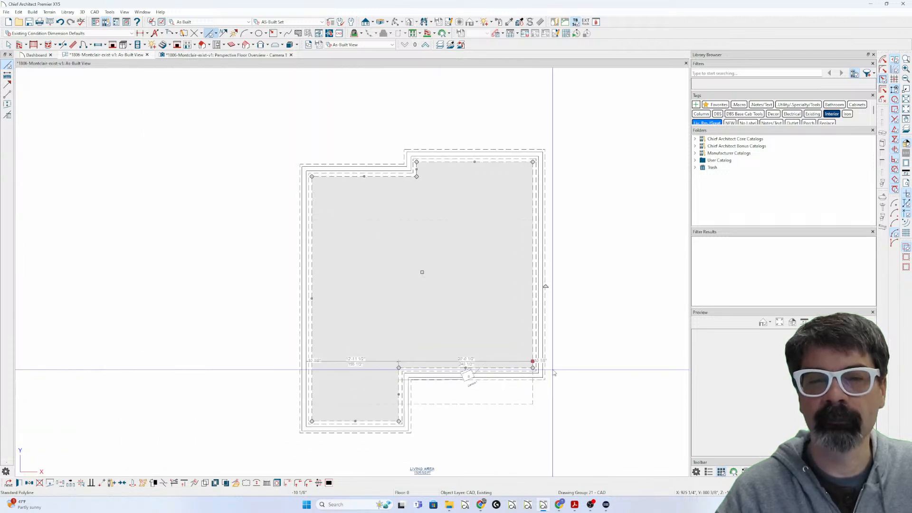
key("Delete")
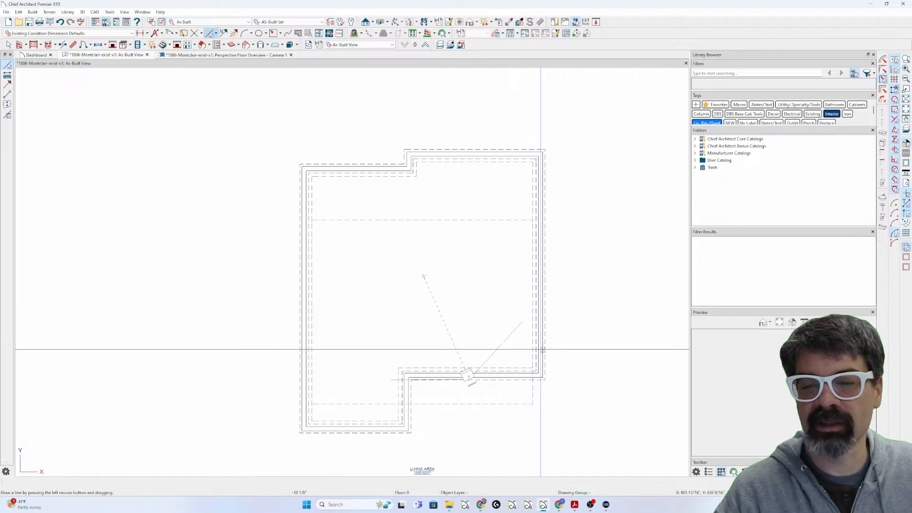
Check the shrunken room polyline's width and its offset from the right-hand foundation wall, and delete the 33' guide rectangle
scroll(527, 302, "up", 1)
left_click(537, 186)
scroll(542, 185, "up", 6)
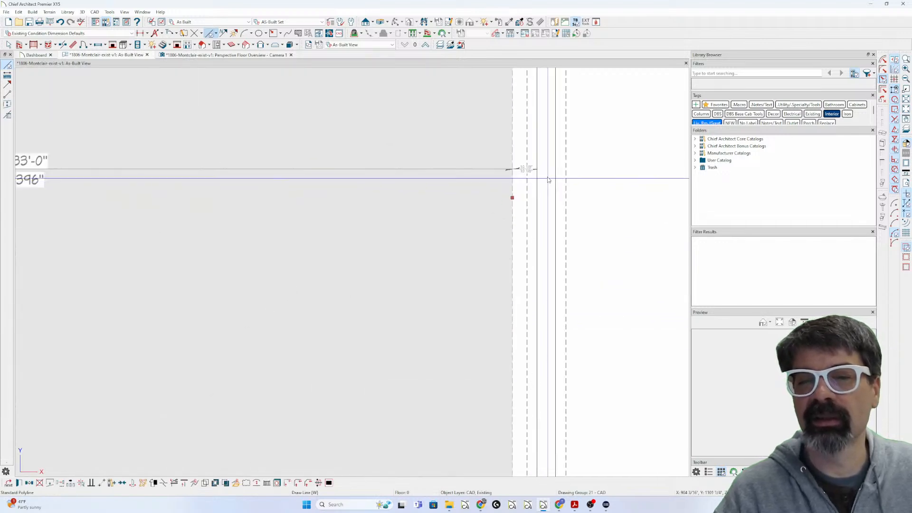
scroll(548, 183, "up", 2)
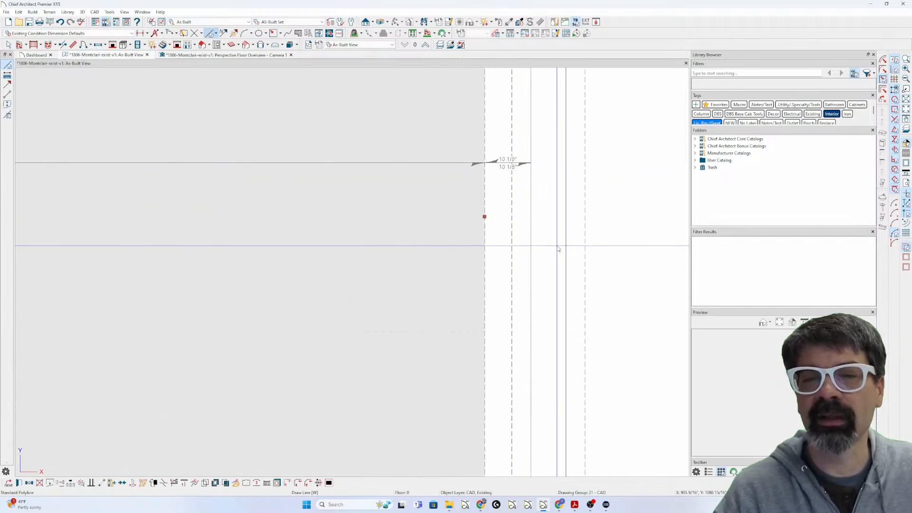
scroll(558, 248, "down", 3)
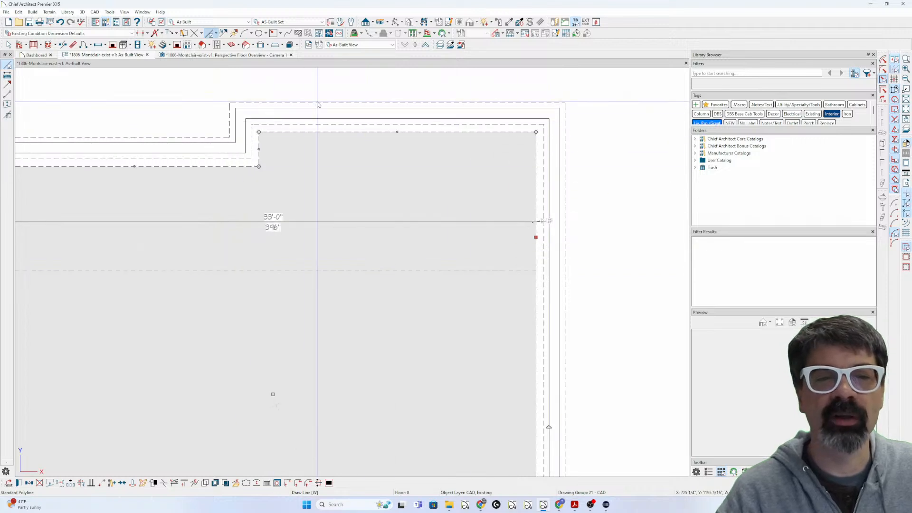
scroll(319, 104, "down", 4)
key("Escape")
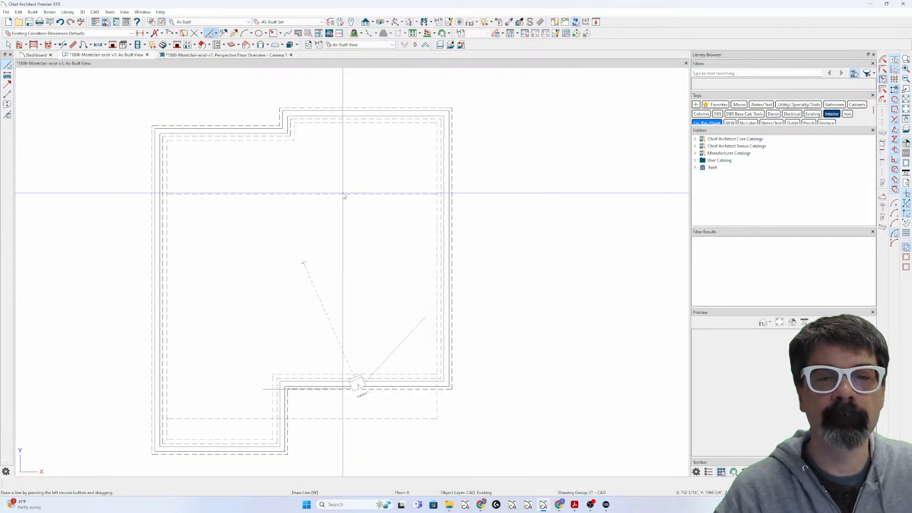
left_click(344, 194)
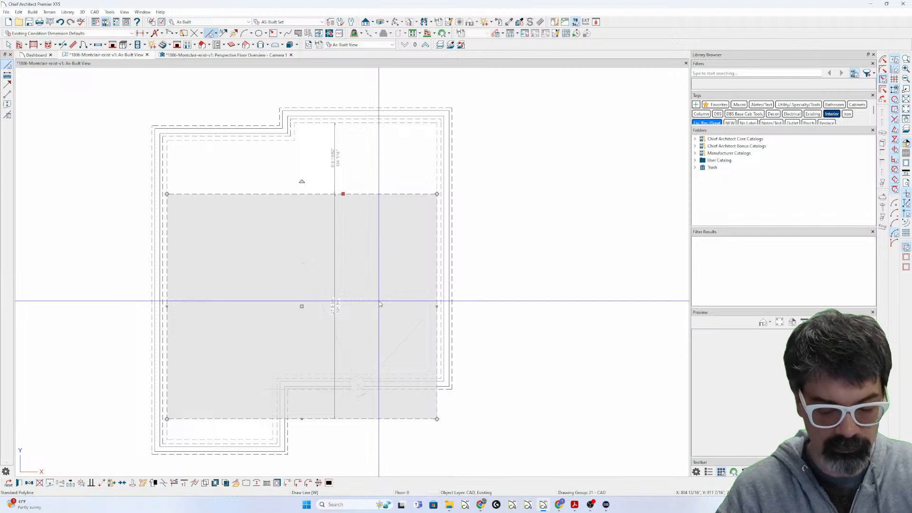
key("Delete")
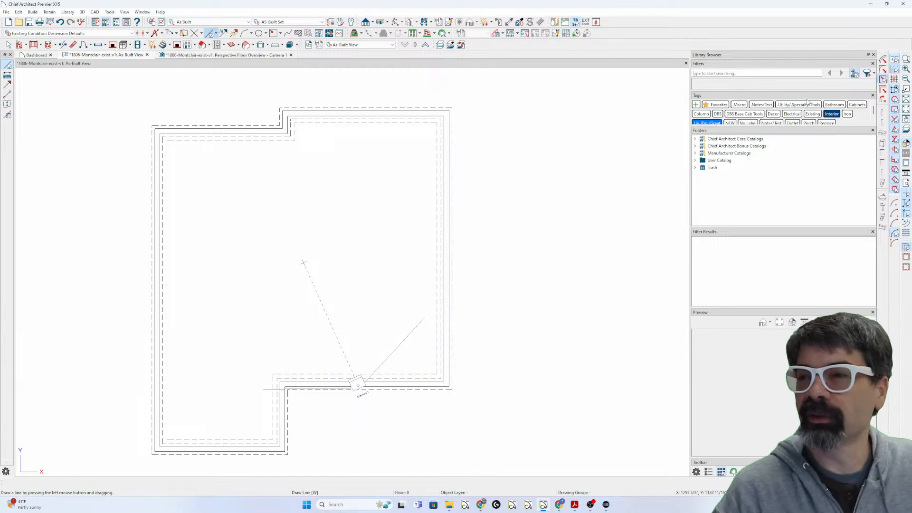
Switch the edit behavior to Concentric and set its jump to 1/2" in the preferences
double_click(883, 61)
key("Escape")
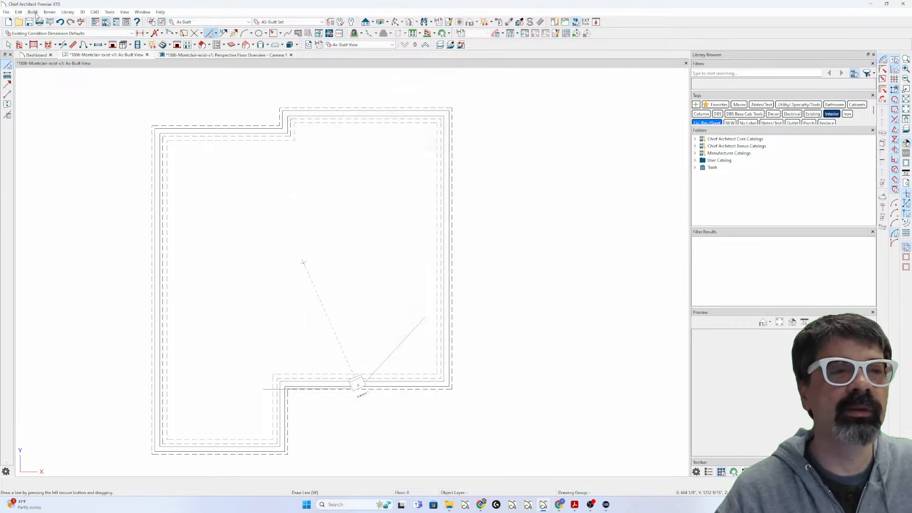
left_click(7, 13)
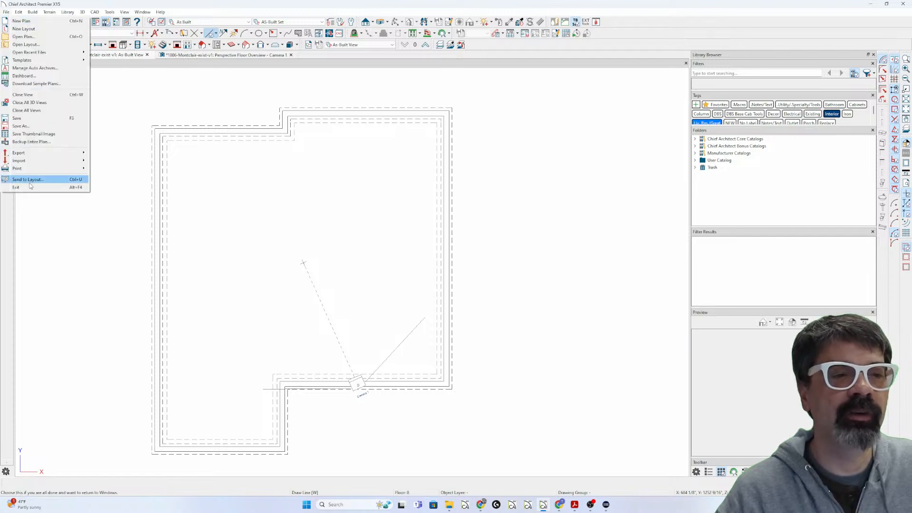
mouse_move(19, 11)
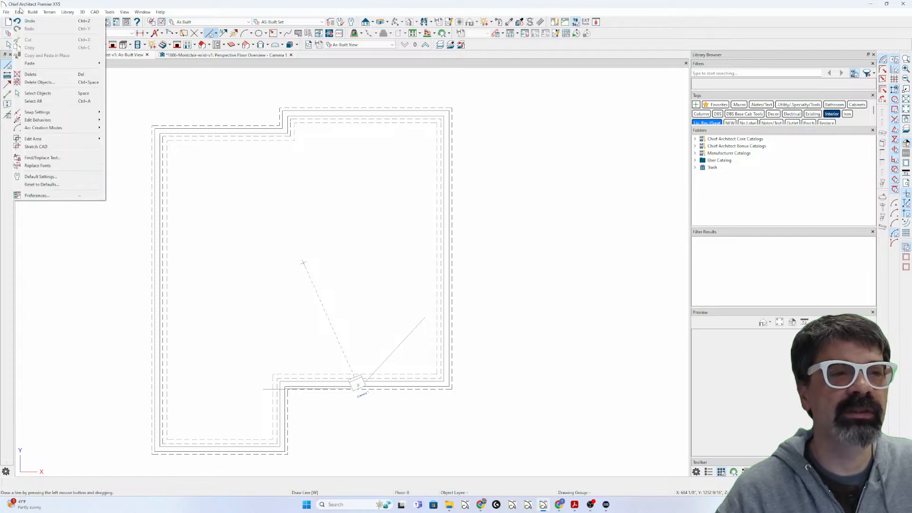
left_click(51, 195)
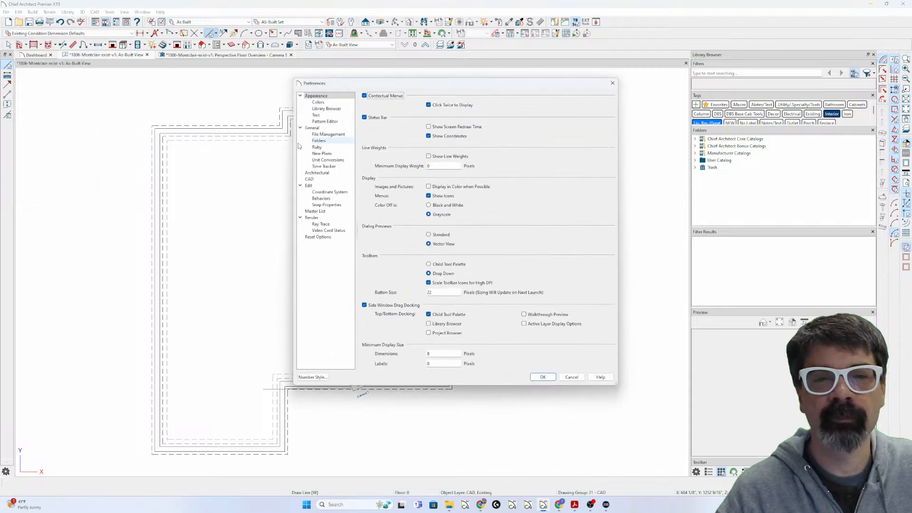
left_click(321, 181)
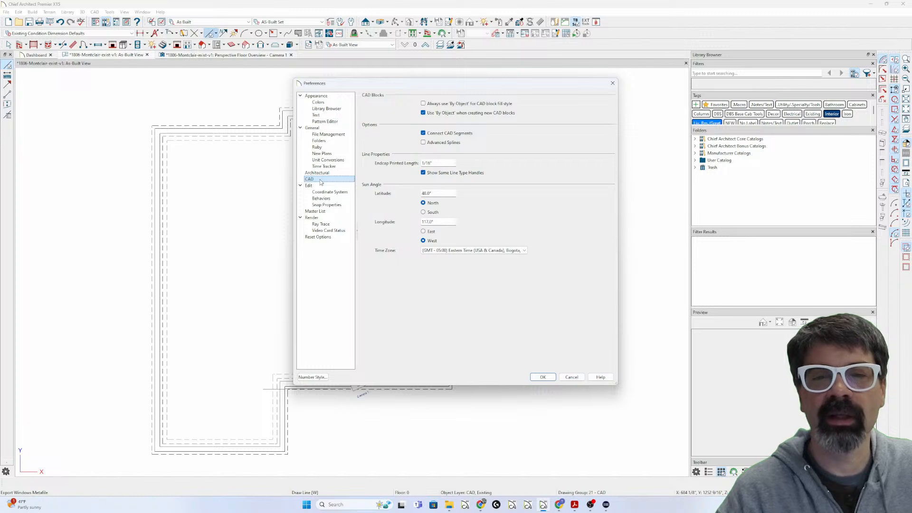
left_click(318, 173)
left_click(323, 166)
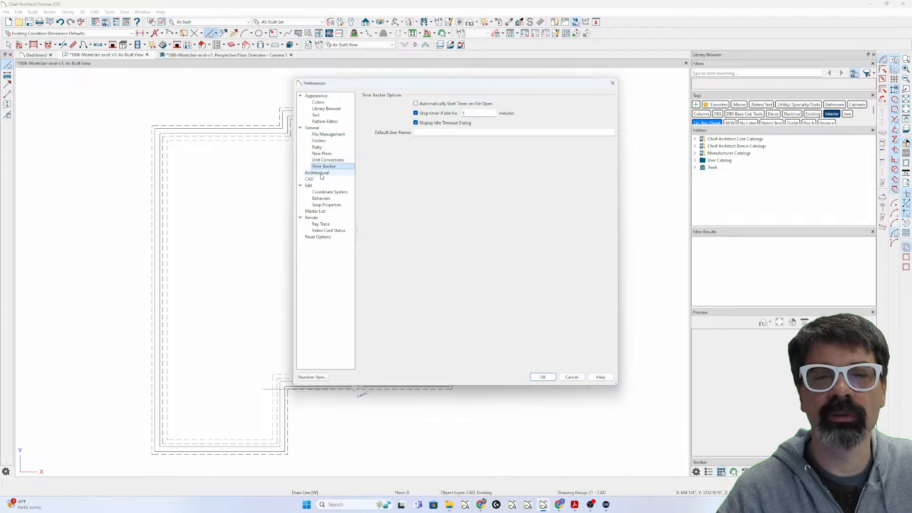
left_click(322, 199)
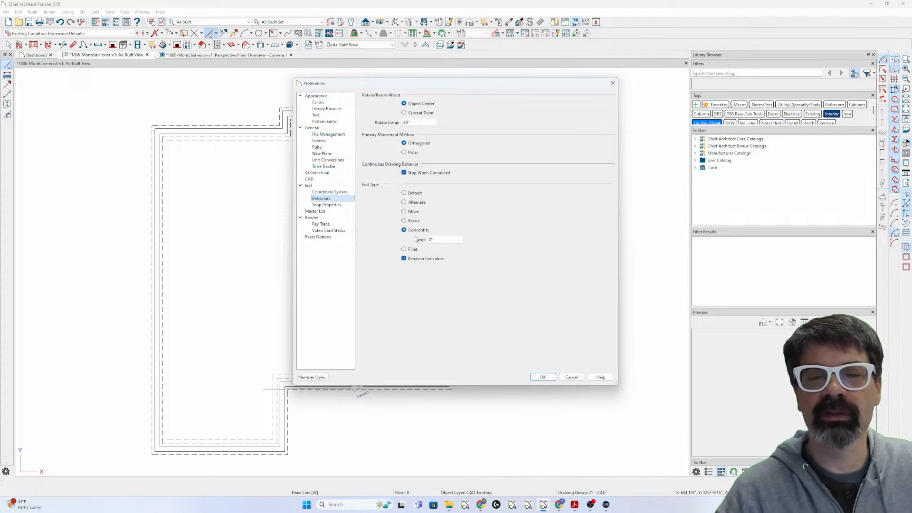
left_click_drag(435, 241, 418, 241)
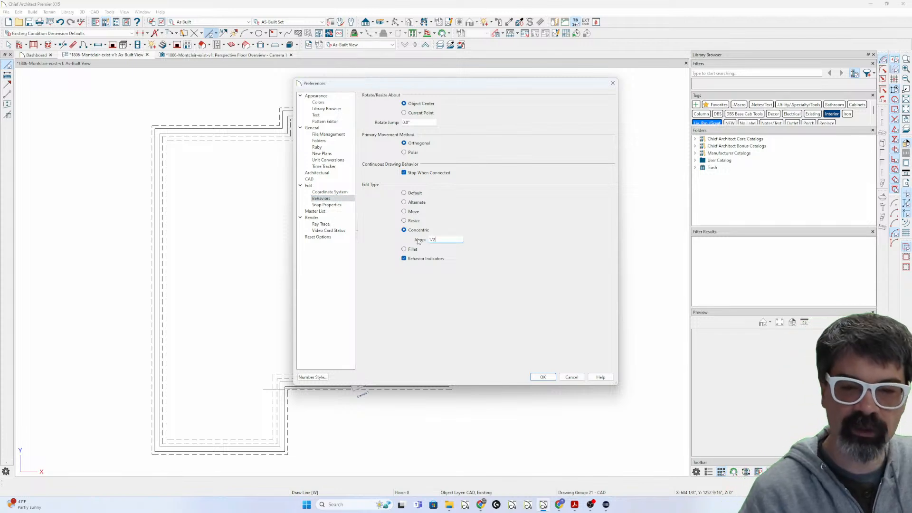
type("1/2")
key("Return")
Make a concentric copy of the room polyline offset 1/2" outward, and turn off the Concentric edit behavior
scroll(429, 244, "up", 6)
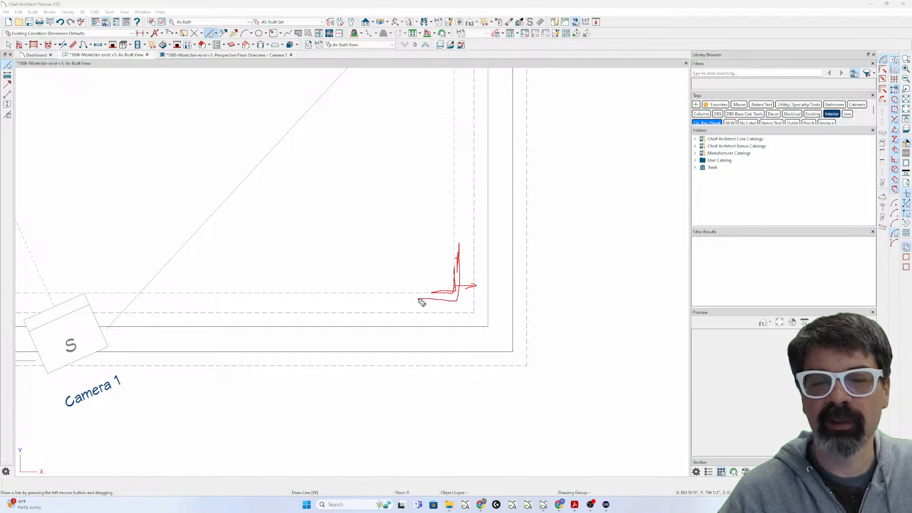
left_click(463, 293)
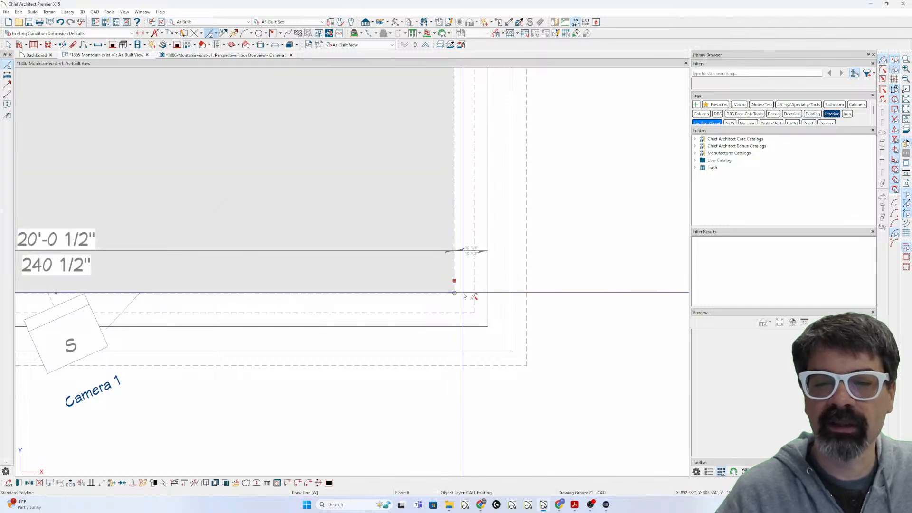
left_click(29, 483)
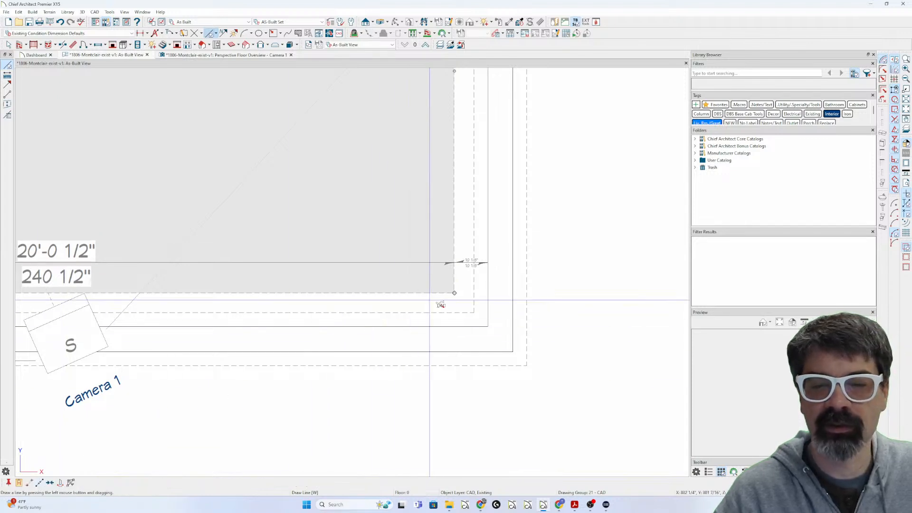
scroll(458, 304, "up", 3)
scroll(467, 302, "up", 2)
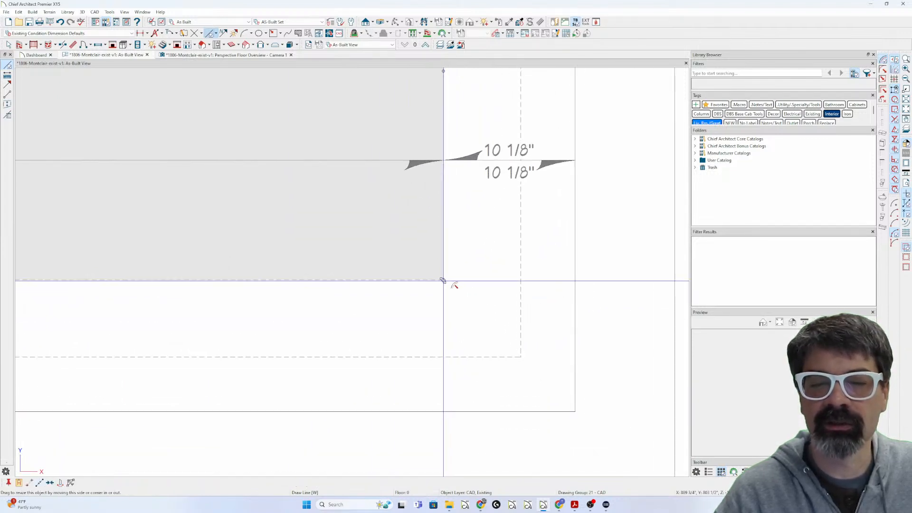
left_click_drag(444, 280, 450, 286)
key("Escape")
scroll(496, 317, "down", 4)
scroll(507, 318, "down", 1)
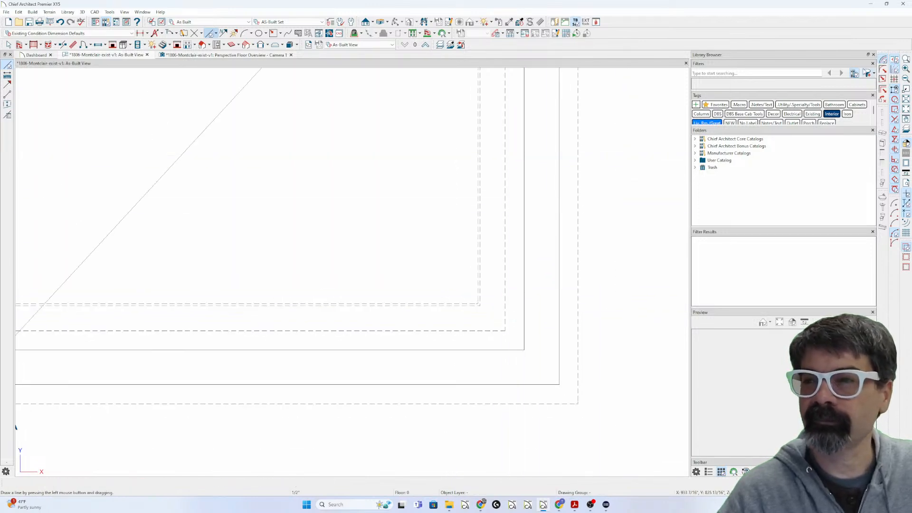
left_click(883, 79)
scroll(503, 295, "down", 5)
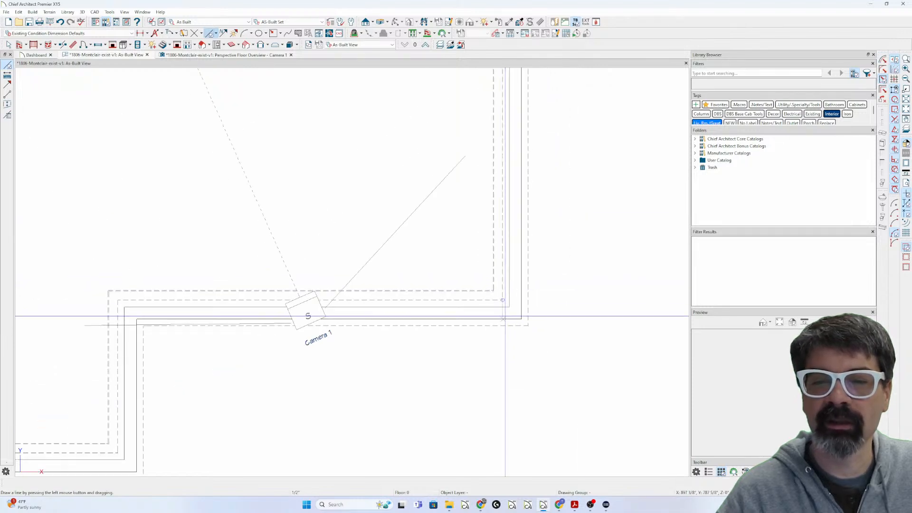
left_click(19, 45)
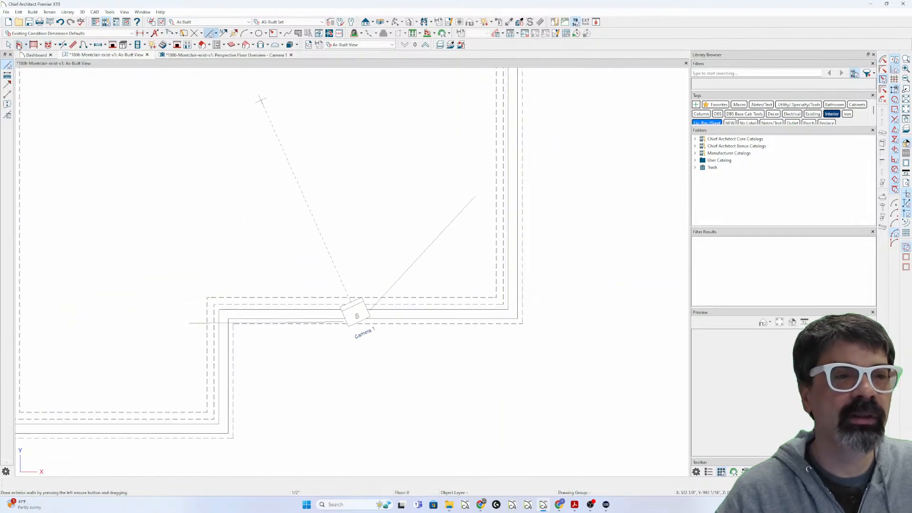
scroll(467, 311, "up", 4)
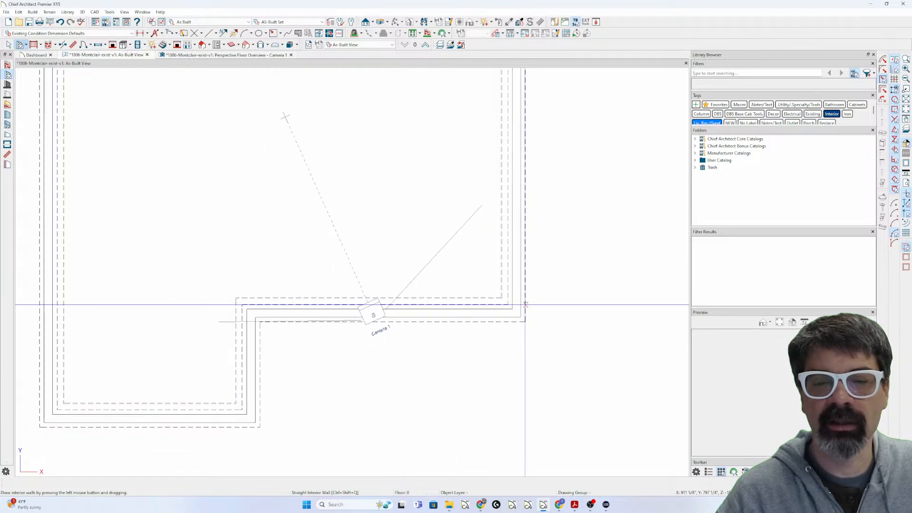
scroll(437, 284, "up", 1)
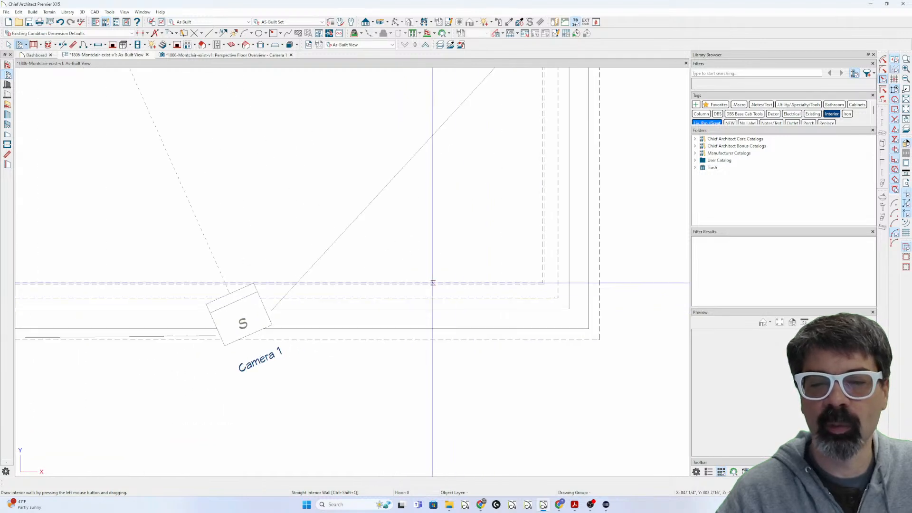
left_click_drag(437, 284, 543, 284)
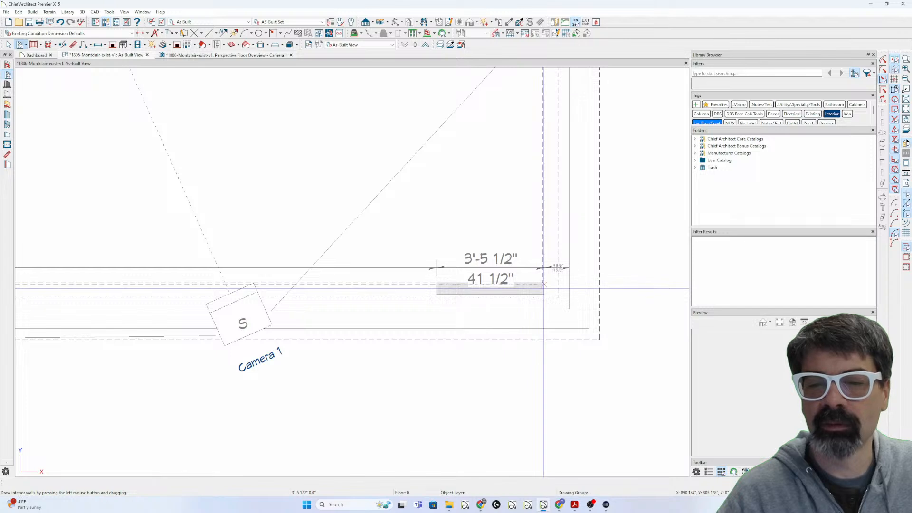
key("Escape")
Delete the inner of the two room polylines, keeping the 1/2" outward copy
key("l")
left_click(532, 283)
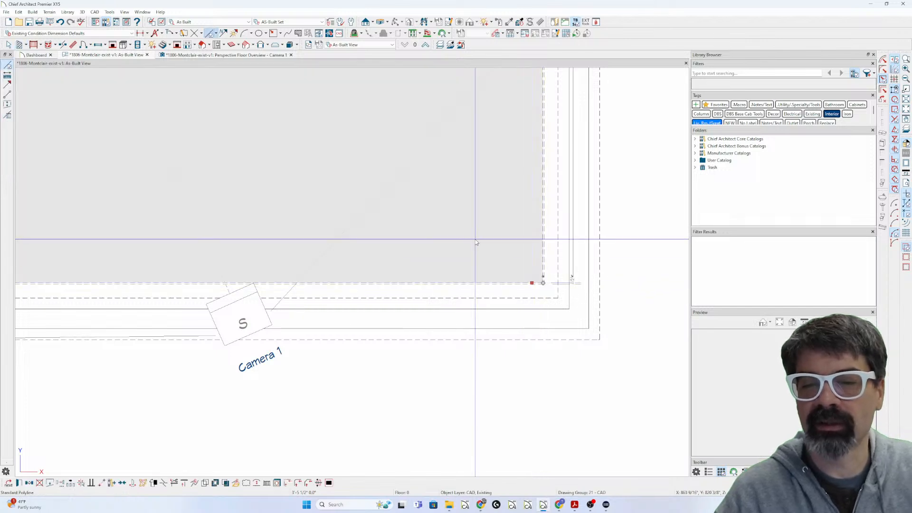
key("Escape")
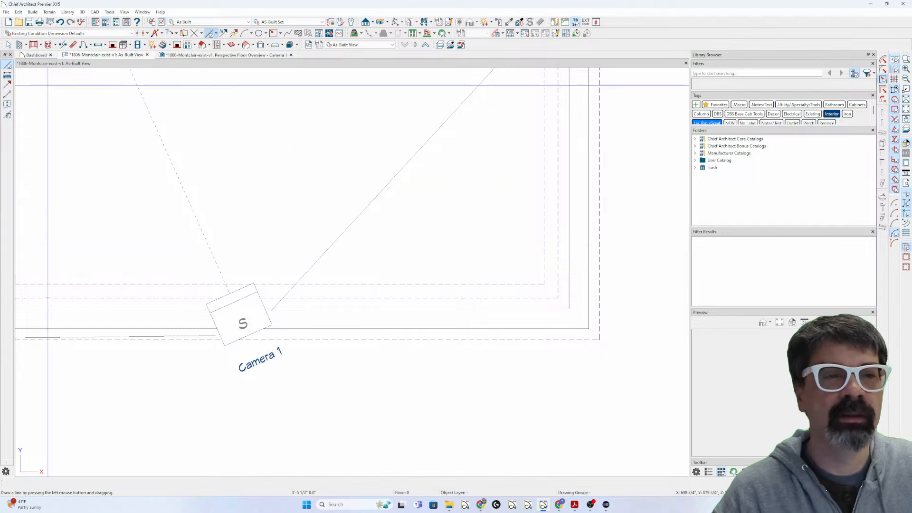
Draw a 30'-10" interior wall along the right-hand side of the remaining polyline, from its front corner to its rear corner
scroll(431, 281, "down", 5)
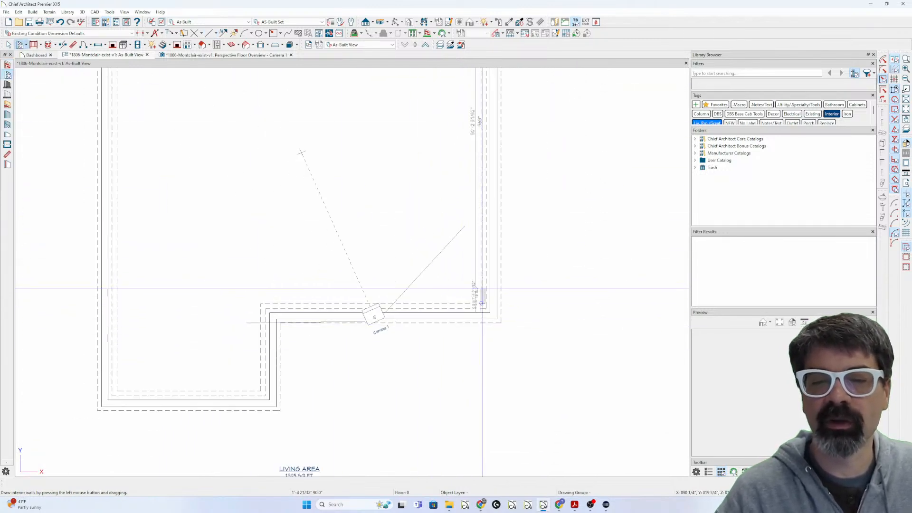
scroll(481, 302, "down", 3)
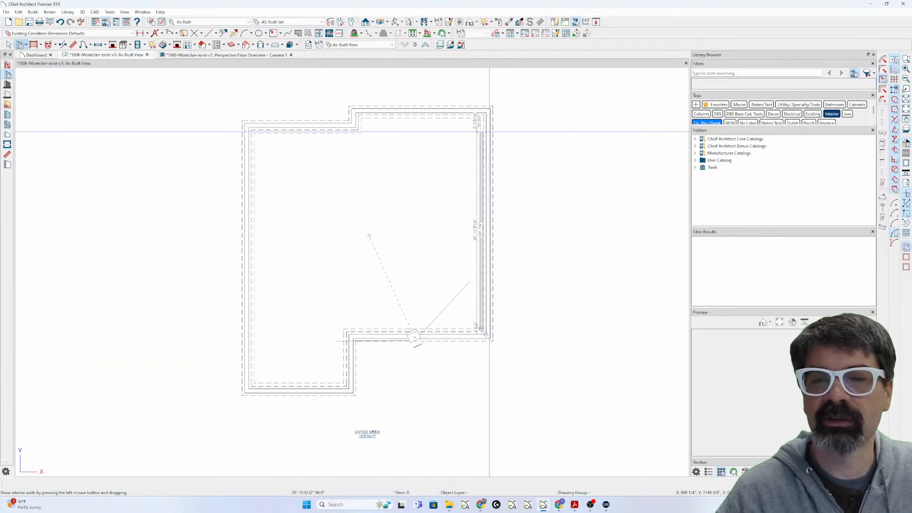
scroll(477, 126, "up", 5)
left_click_drag(475, 114, 468, 107)
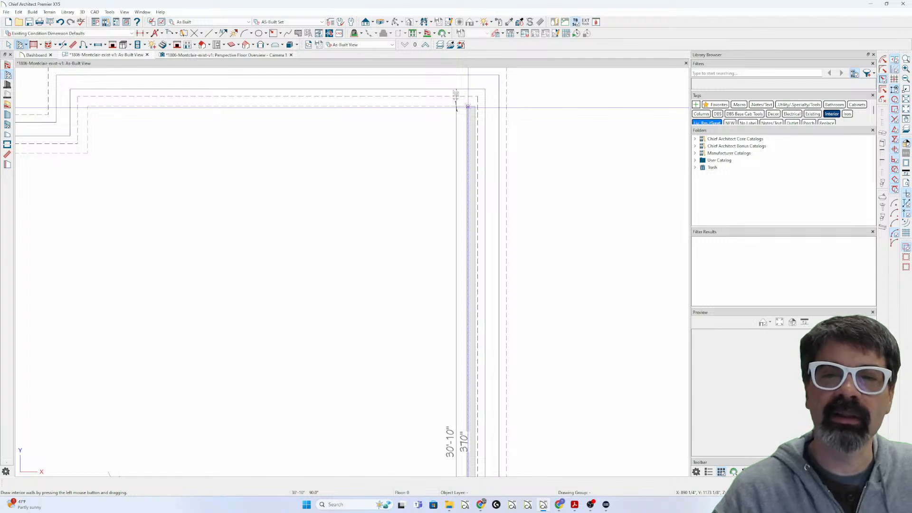
Draw the remaining interior walls along the polyline's rear, left and stepped front edges, closing the perimeter loop
left_click_drag(468, 108, 88, 103)
mouse_move(87, 104)
left_mouse_down()
mouse_move(86, 147)
mouse_move(305, 203)
mouse_move(350, 197)
mouse_move(451, 214)
mouse_move(214, 206)
mouse_move(148, 187)
mouse_move(143, 413)
mouse_move(142, 401)
mouse_move(397, 399)
left_mouse_up()
scroll(350, 198, "down", 3)
scroll(173, 187, "up", 3)
scroll(148, 206, "down", 3)
scroll(143, 410, "up", 4)
left_click_drag(397, 400, 399, 247)
scroll(279, 256, "down", 3)
mouse_move(399, 247)
left_mouse_down()
mouse_move(280, 257)
mouse_move(432, 246)
mouse_move(540, 252)
left_mouse_up()
key("l")
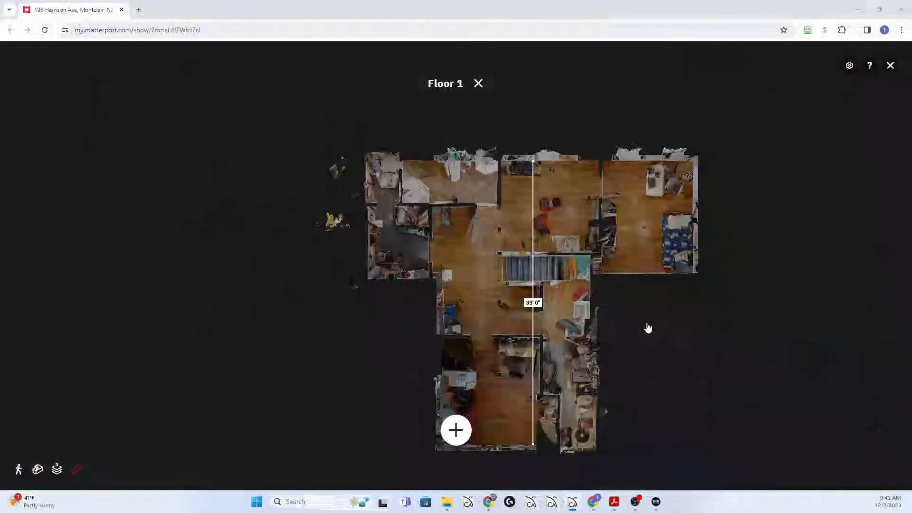
Switch to the Matterport scan in the browser and examine the interior partition layout of Floor 1
left_click(455, 431)
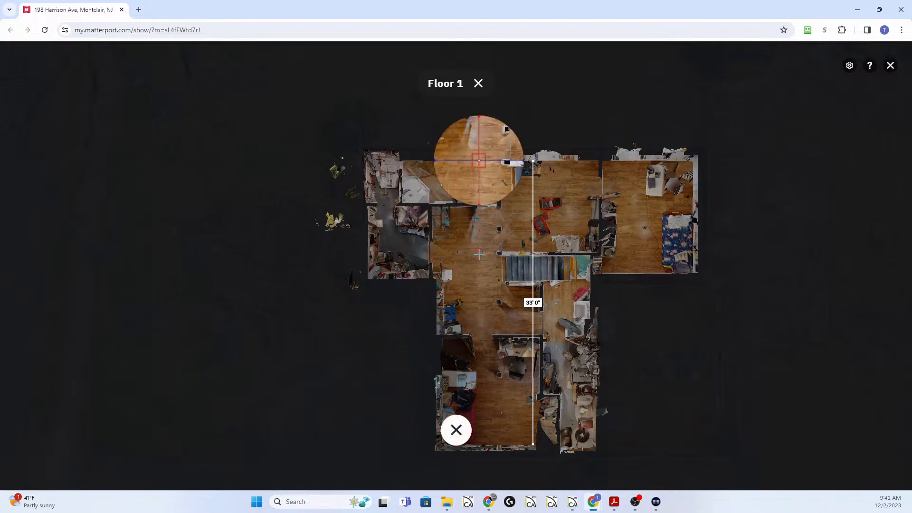
left_click(454, 436)
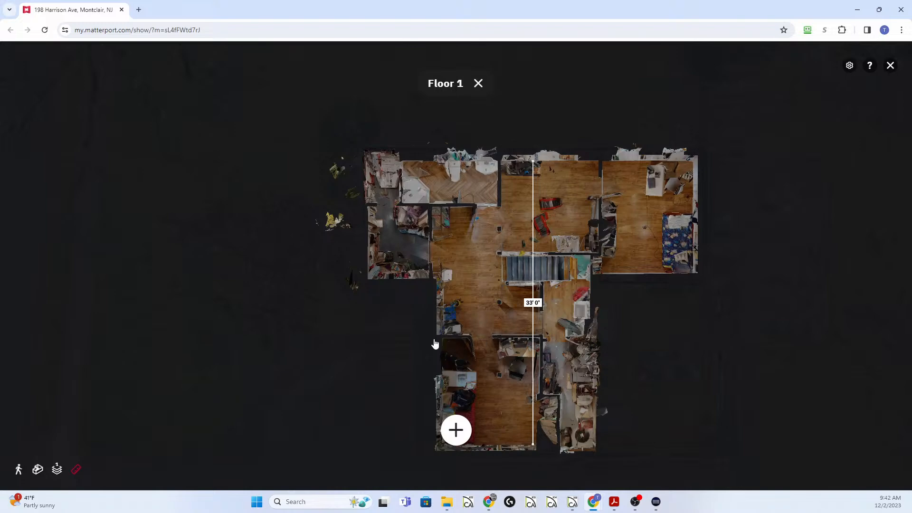
scroll(554, 366, "up", 3)
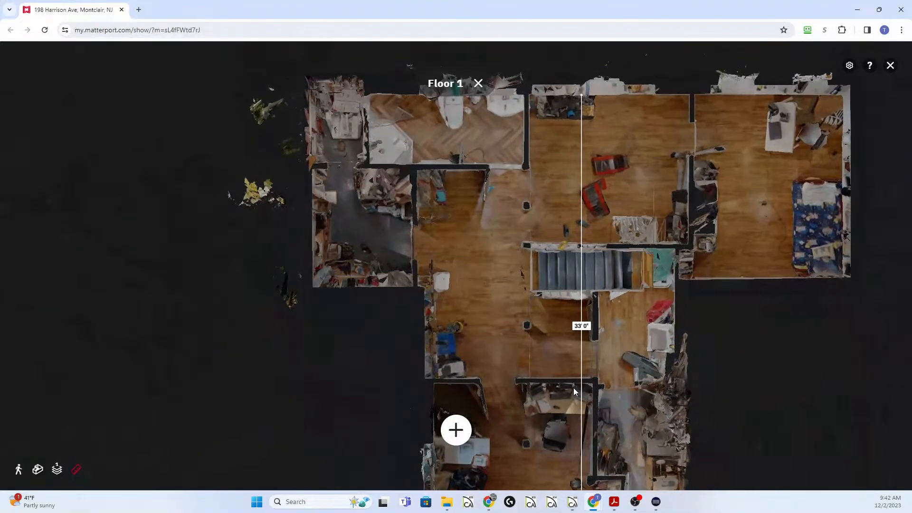
key("ctrl+2")
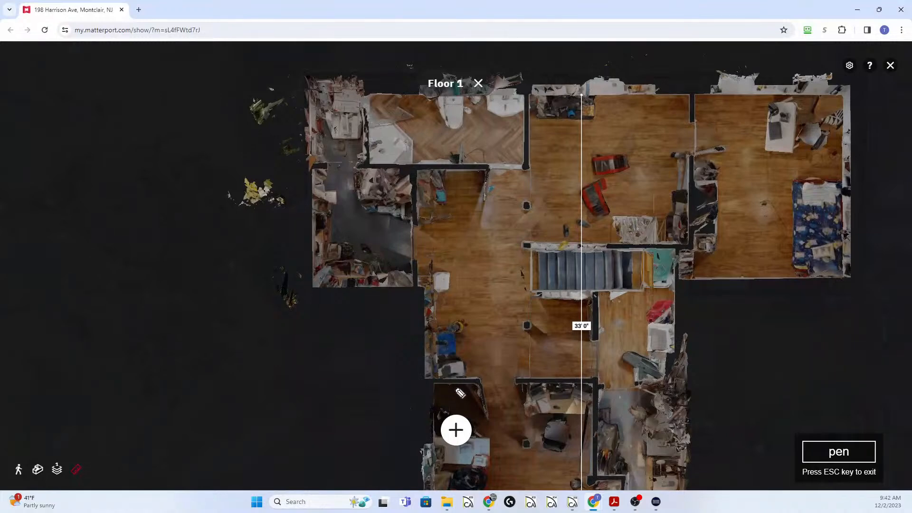
left_click_drag(427, 382, 473, 377)
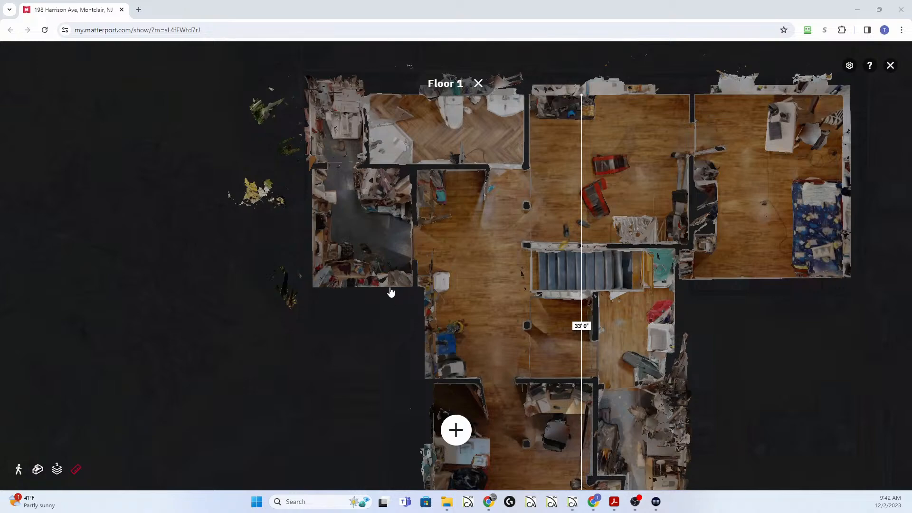
scroll(384, 269, "down", 3)
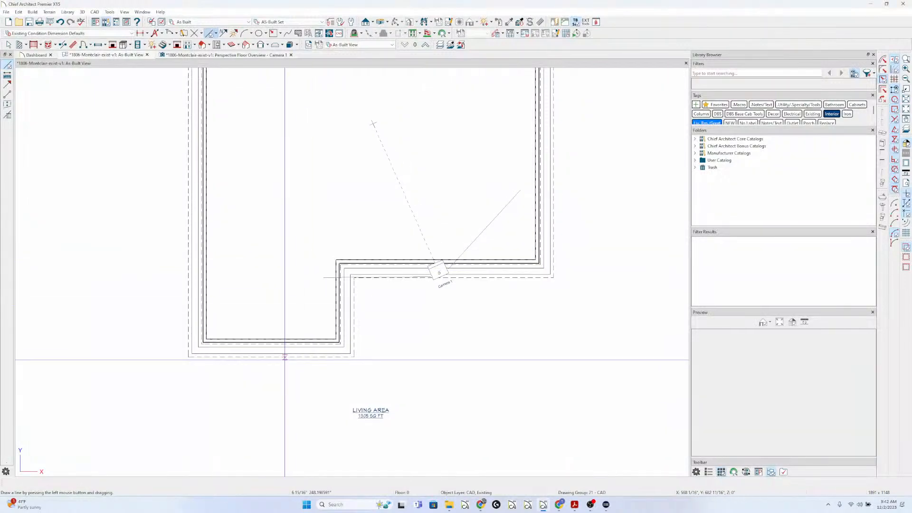
Back in the plan, draw two interior walls forming a narrow room about 22' long in the front left corner
scroll(285, 360, "down", 1)
middle_click_drag(313, 216, 303, 308)
scroll(303, 307, "down", 1)
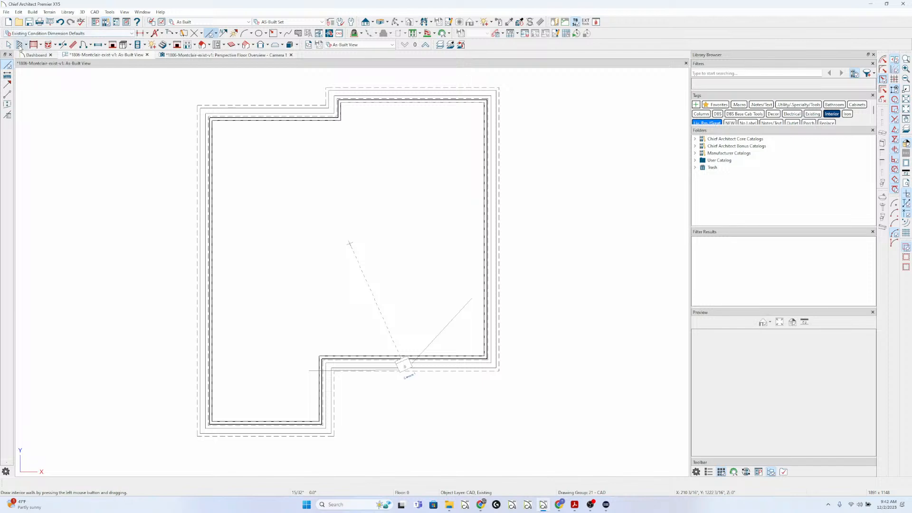
left_click(19, 45)
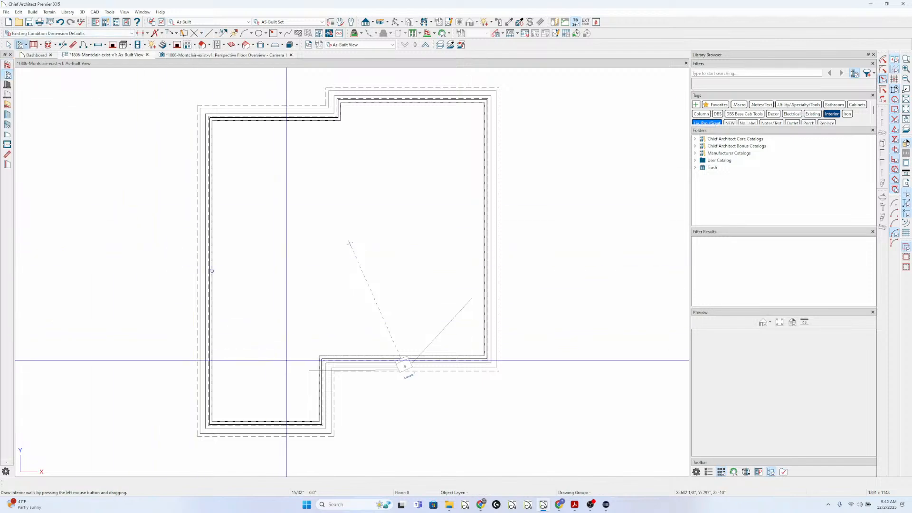
scroll(318, 371, "up", 1)
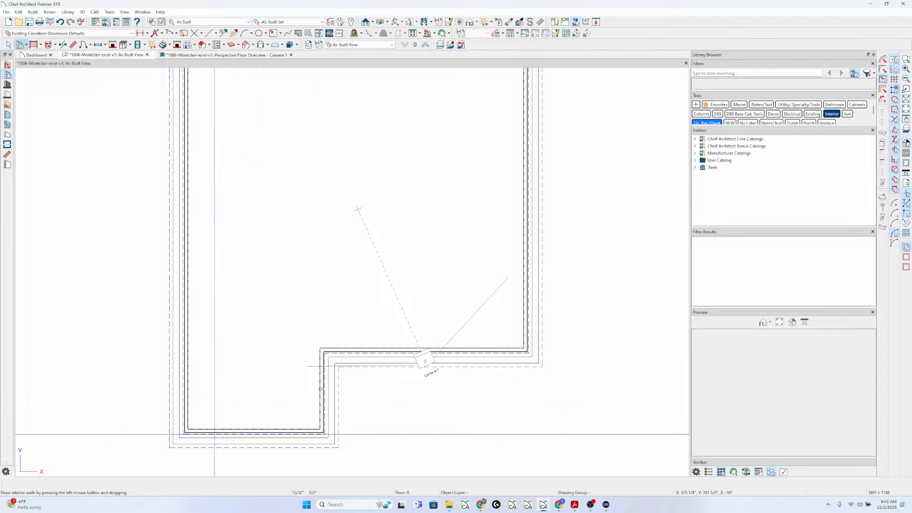
mouse_move(239, 430)
left_mouse_down()
mouse_move(248, 197)
mouse_move(190, 213)
left_mouse_up()
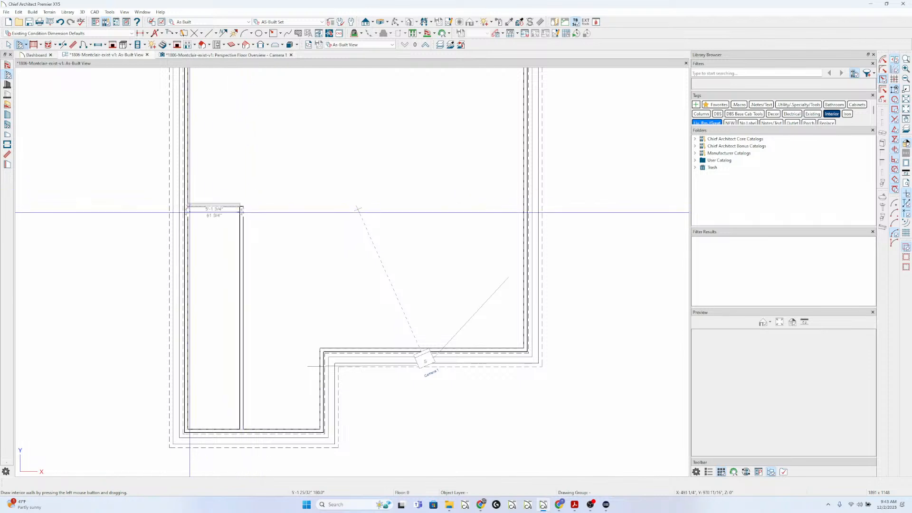
Set the narrow room's clear width to 5' and draw a 7'-11 1/2" wall from its long wall to the front jog
left_click(241, 269)
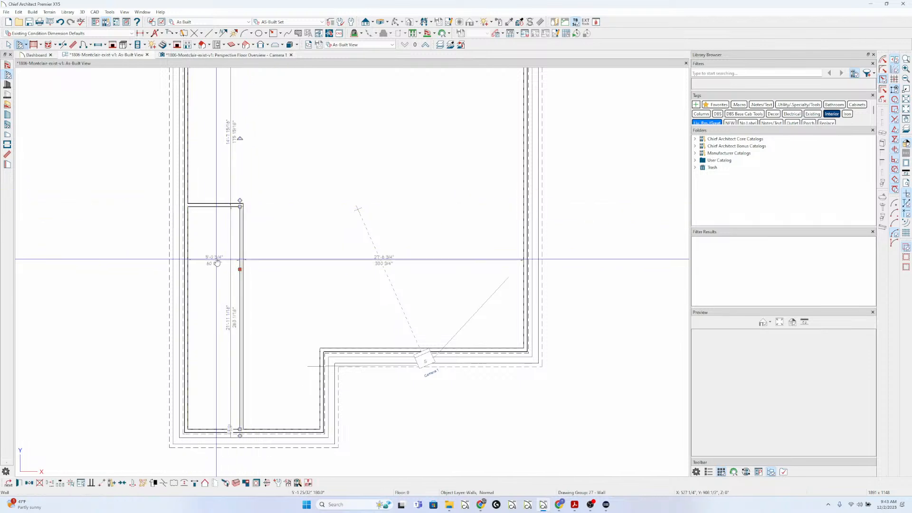
left_click(211, 258)
type("5")
key("Return")
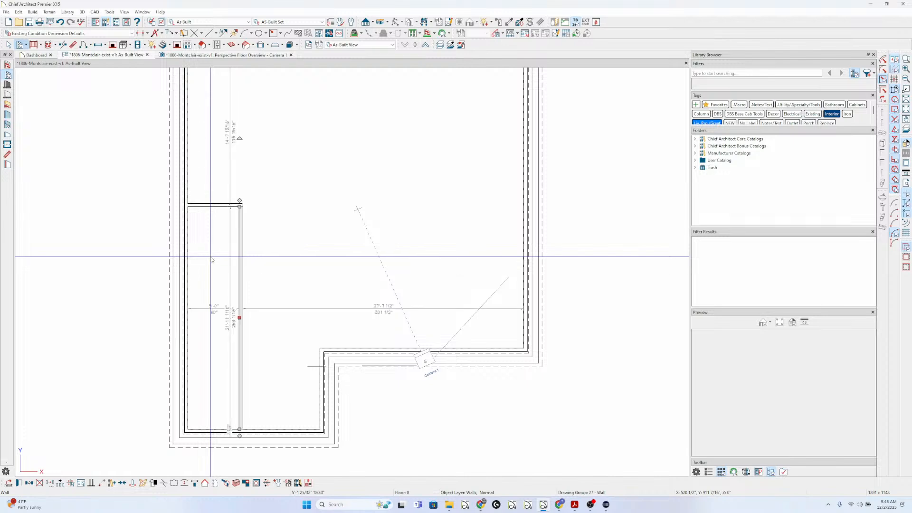
left_click(288, 348)
left_click_drag(323, 357, 242, 356)
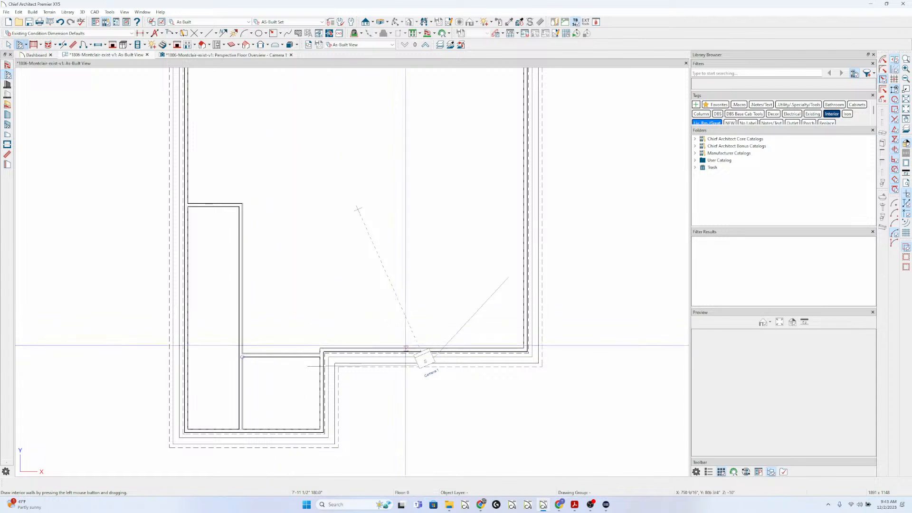
Draw an L-shaped partition off the front right wall, linking it to a small closet drawn against the right-hand wall
mouse_move(400, 348)
left_mouse_down()
mouse_move(399, 242)
mouse_move(399, 252)
mouse_move(468, 248)
left_mouse_up()
scroll(499, 261, "up", 2)
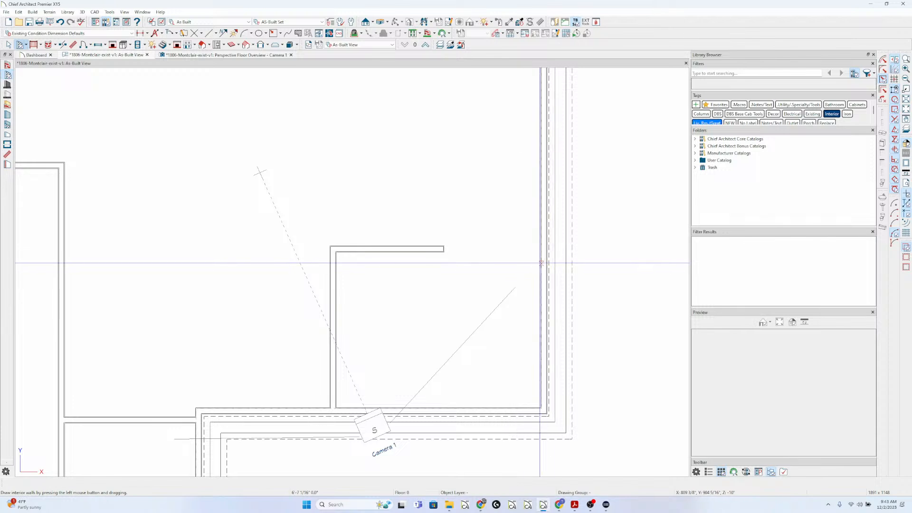
left_click(542, 264)
key("Escape")
left_click_drag(541, 264, 542, 218)
scroll(398, 333, "down", 3)
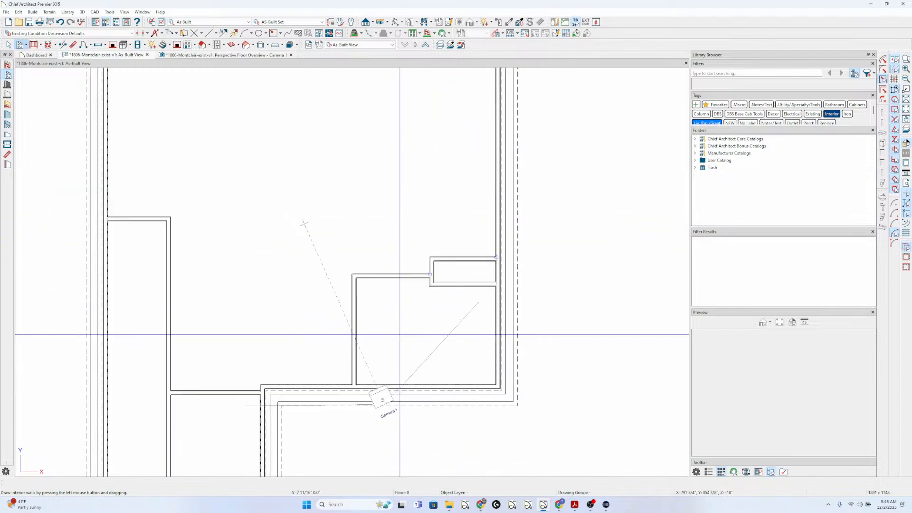
Show the floor above as a reference and trace its stair enclosure with four interior walls
key("F9")
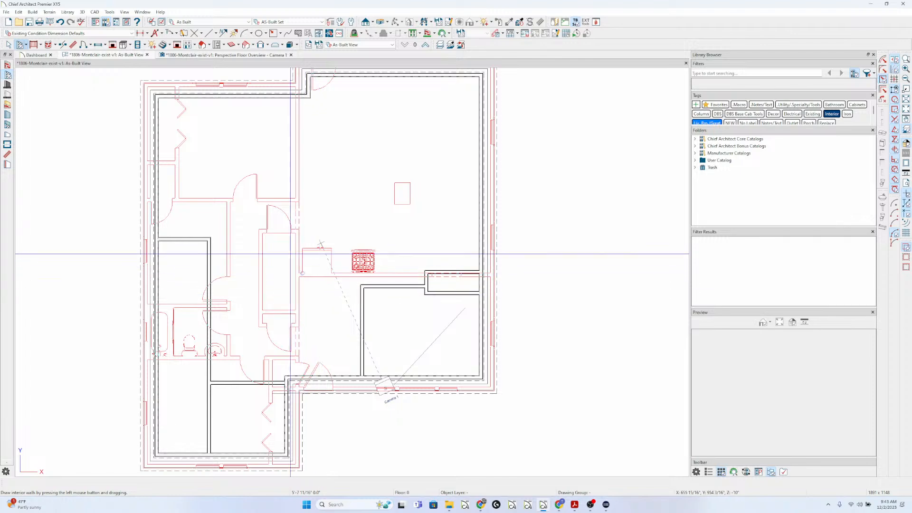
scroll(274, 277, "up", 1)
scroll(274, 277, "up", 1)
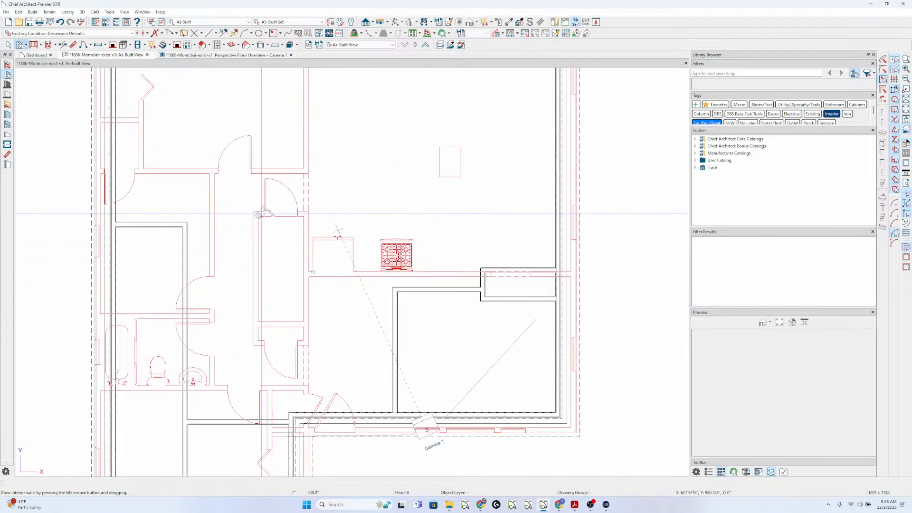
left_click_drag(311, 212, 308, 342)
left_click_drag(308, 342, 253, 212)
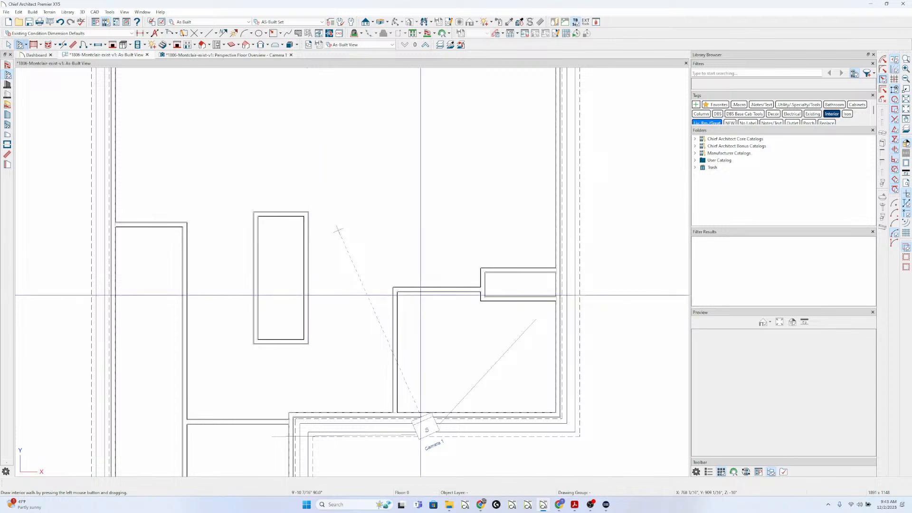
Extend the closet's horizontal partition to the stair enclosure, making it about 12'-11 1/2" long
left_click(400, 288)
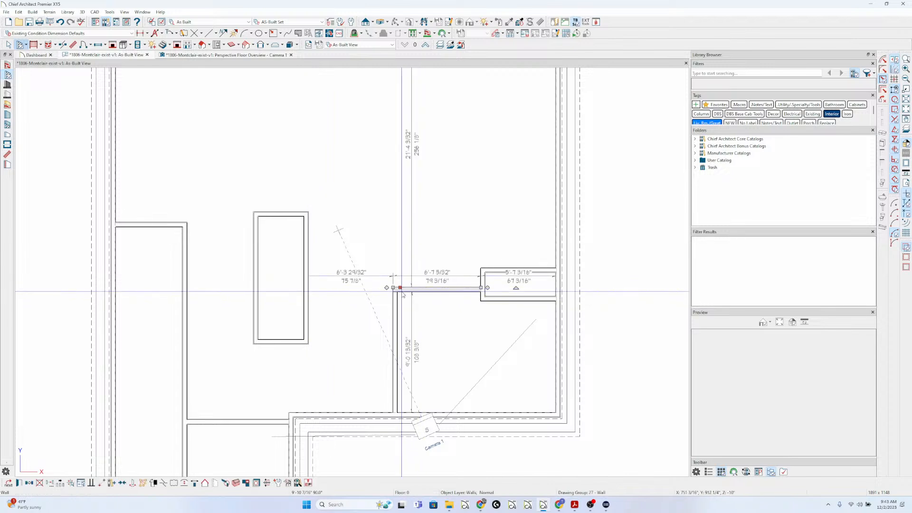
left_click_drag(392, 289, 309, 289)
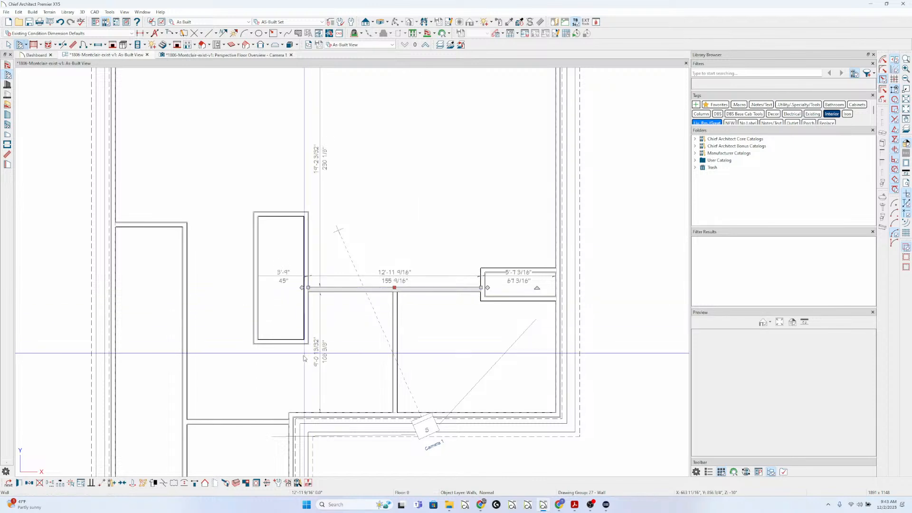
left_click(281, 368)
scroll(281, 370, "down", 3)
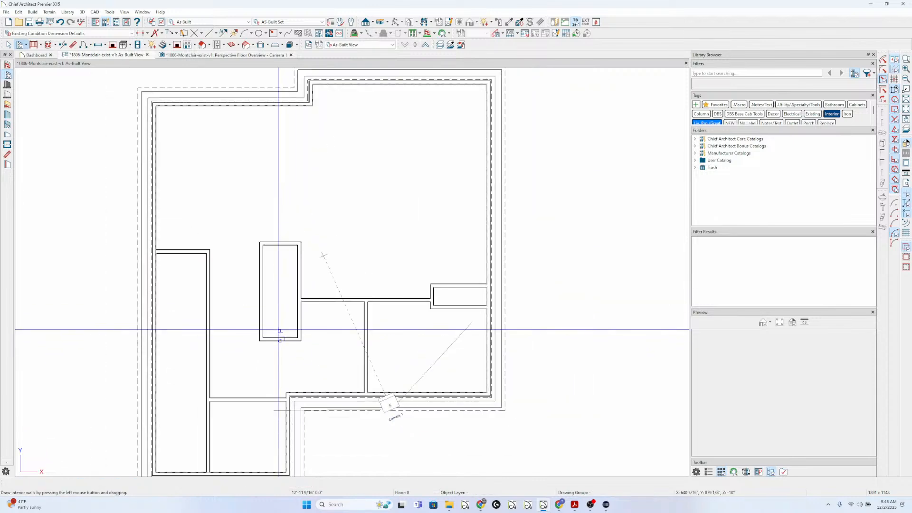
scroll(340, 212, "down", 2)
key("Page_Up")
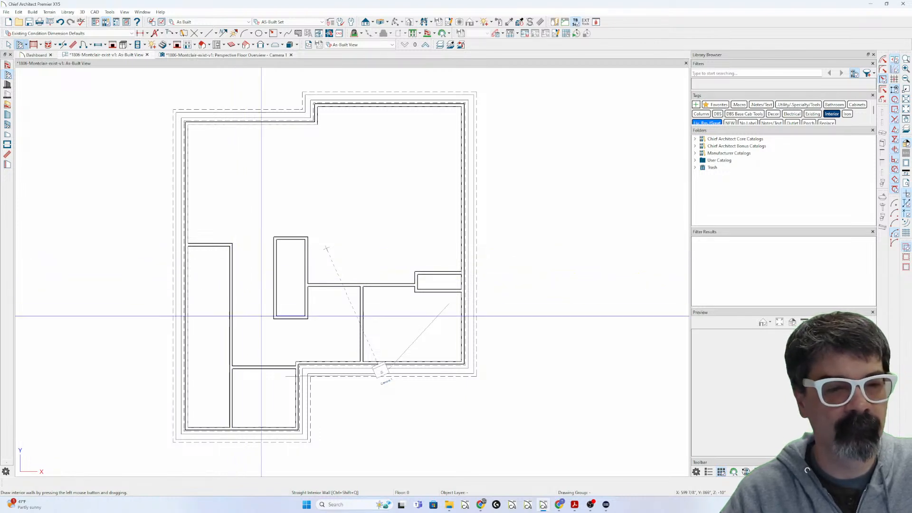
Move the narrow left room's rear wall forward to leave 14'-11 1/2" to the front wall
left_click(210, 246)
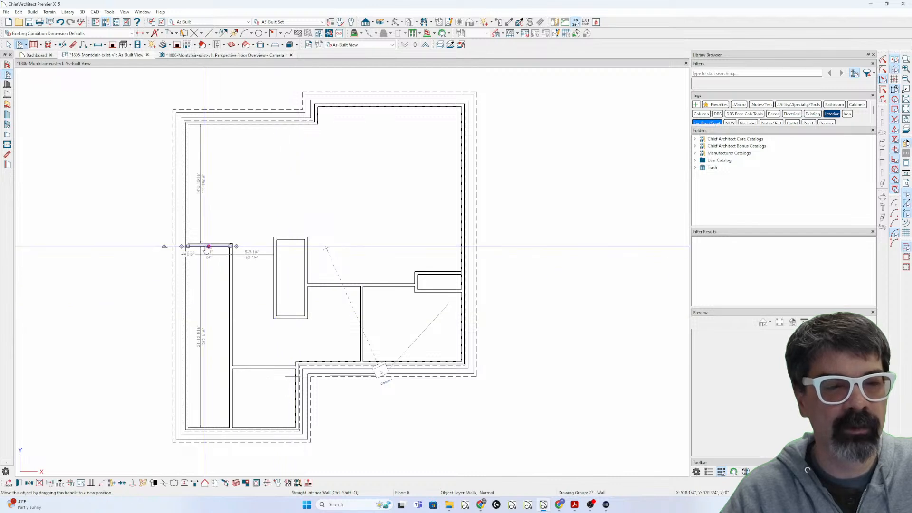
left_click_drag(210, 246, 209, 302)
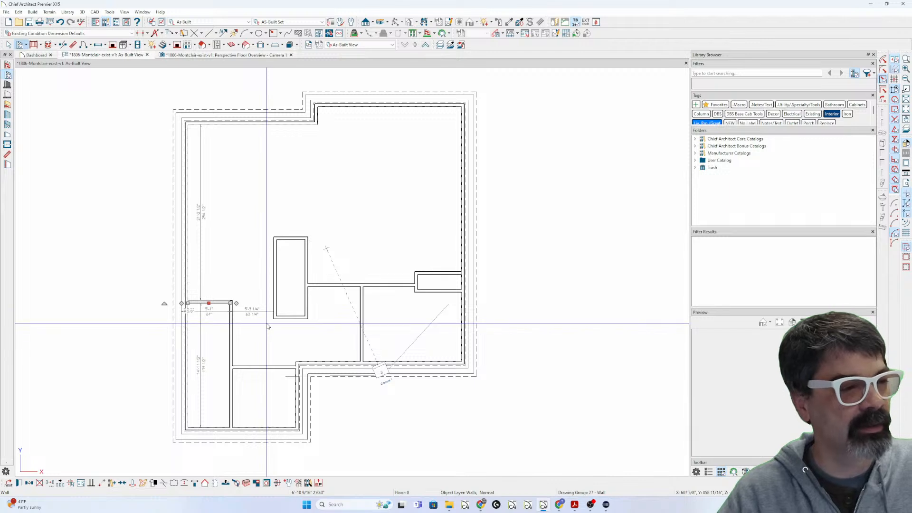
Draw a cross wall near the narrow room's front and an L-shaped partition from the stair enclosure to the left wall
left_click(229, 388)
left_click_drag(230, 388, 186, 389)
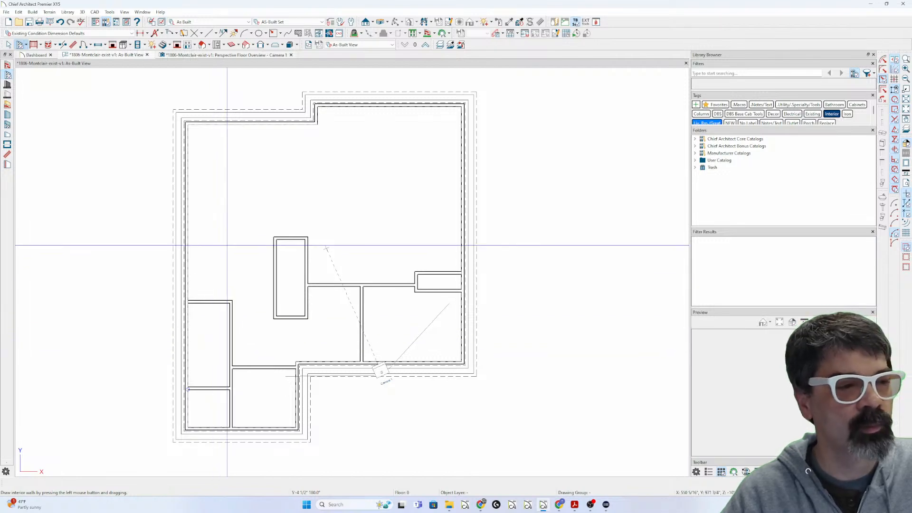
left_click_drag(274, 236, 188, 222)
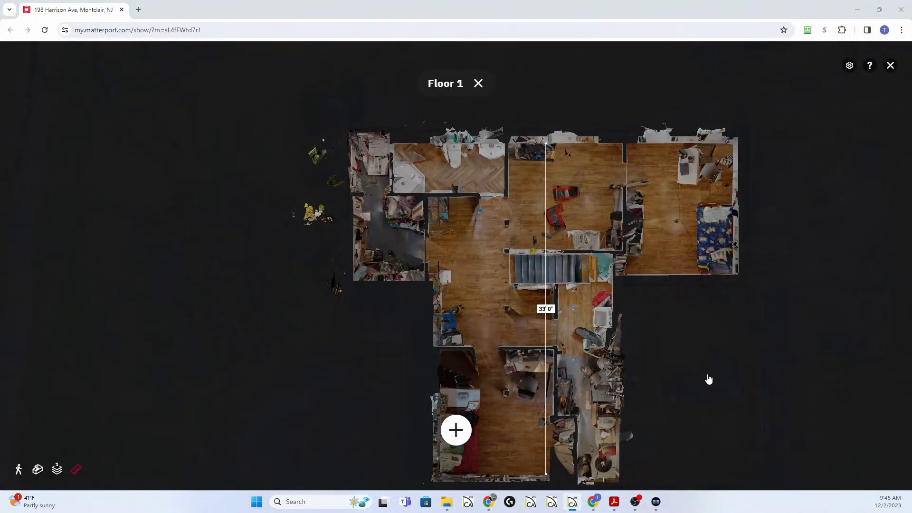
Examine the unscanned area beside the right-hand rooms on the Matterport floor, marking it and its boundary wall
key("ctrl+2")
left_click_drag(723, 290, 642, 460)
mouse_move(629, 310)
left_mouse_down()
mouse_move(731, 437)
mouse_move(721, 430)
mouse_move(711, 306)
mouse_move(655, 444)
mouse_move(683, 451)
left_mouse_up()
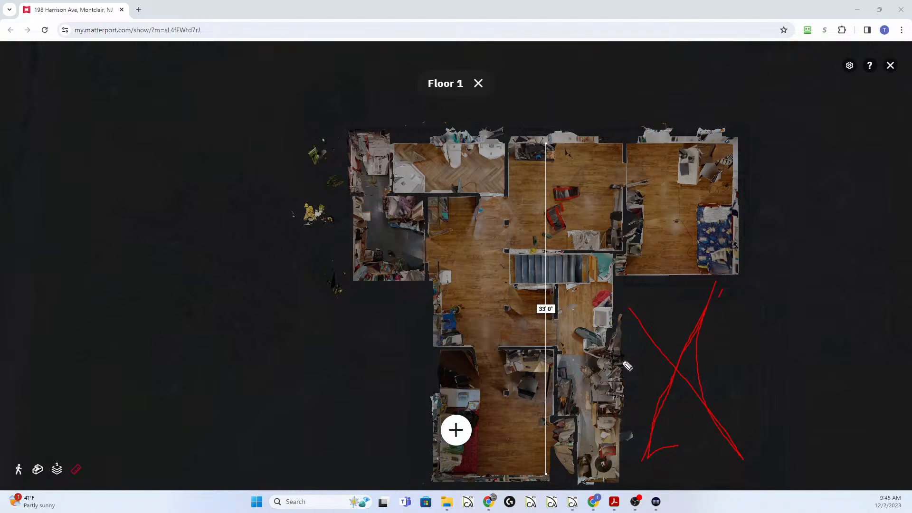
left_click_drag(619, 276, 620, 334)
mouse_move(618, 435)
left_mouse_down()
mouse_move(617, 483)
mouse_move(624, 259)
left_mouse_up()
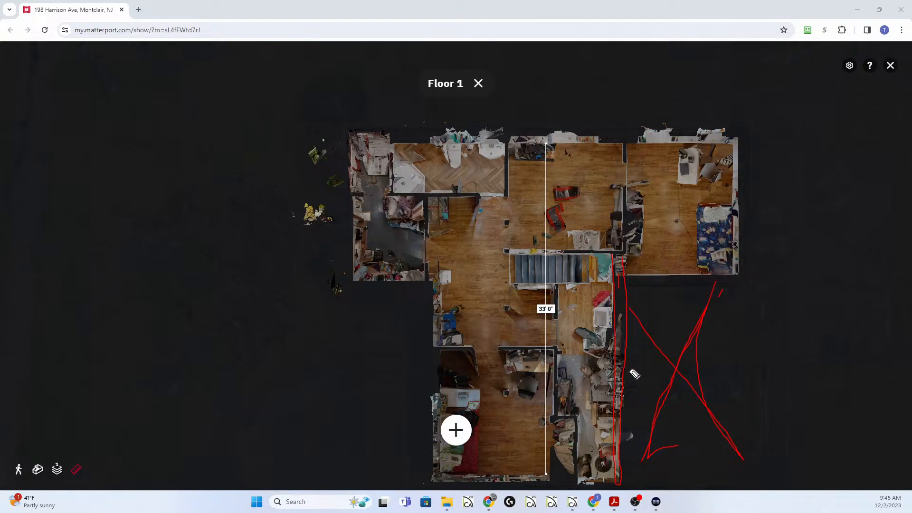
left_click_drag(702, 328, 660, 389)
left_click_drag(646, 321, 727, 422)
key("Delete")
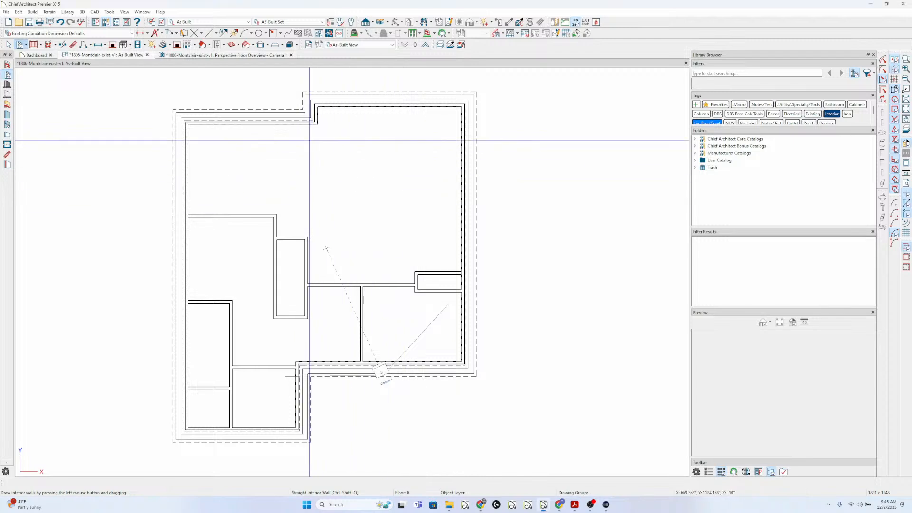
Return to the plan, go up to floor 1, and mark the line running across the kitchen to the right-hand wall
key("F9")
key("Page_Up")
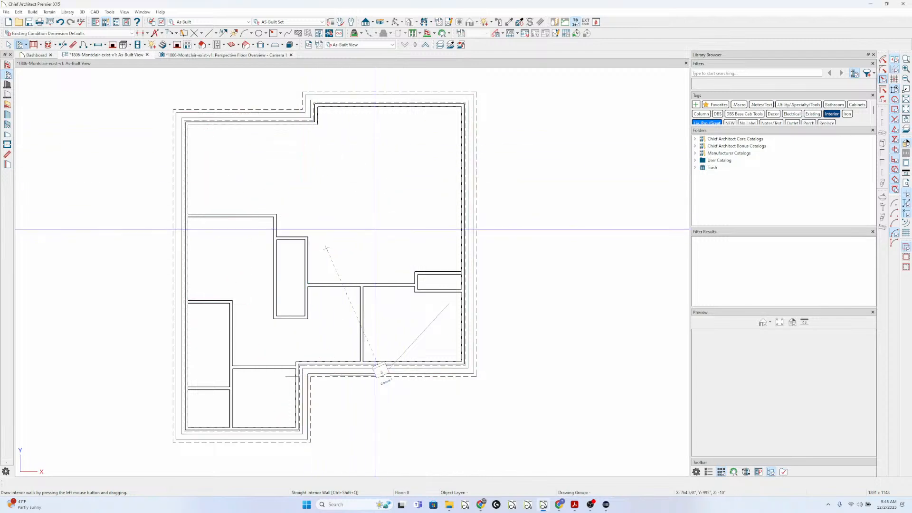
scroll(389, 215, "up", 3)
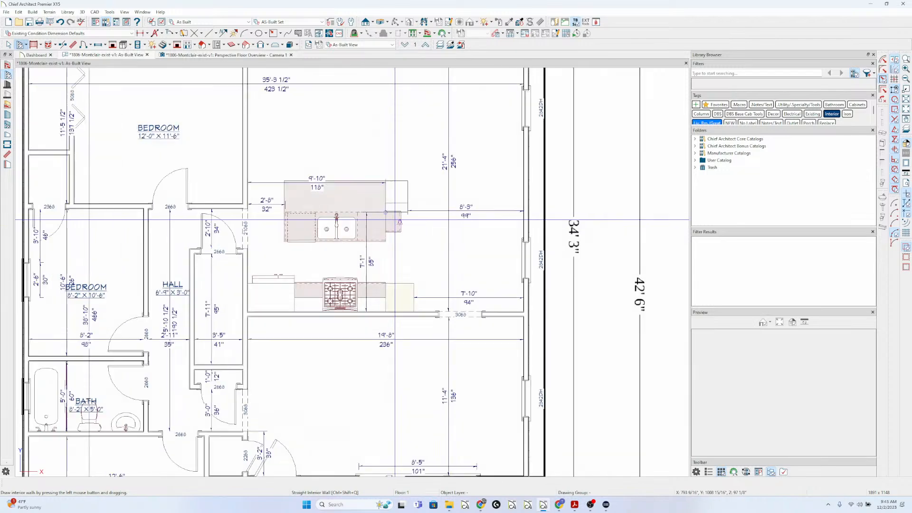
key("ctrl+2")
mouse_move(412, 208)
left_mouse_down()
mouse_move(263, 217)
mouse_move(366, 207)
mouse_move(519, 212)
left_mouse_up()
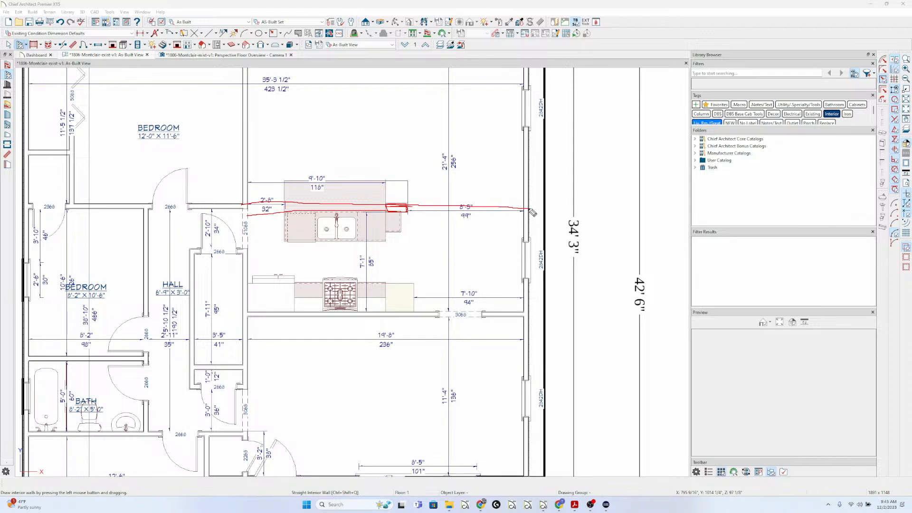
mouse_move(511, 165)
left_mouse_down()
mouse_move(494, 104)
mouse_move(505, 112)
left_mouse_up()
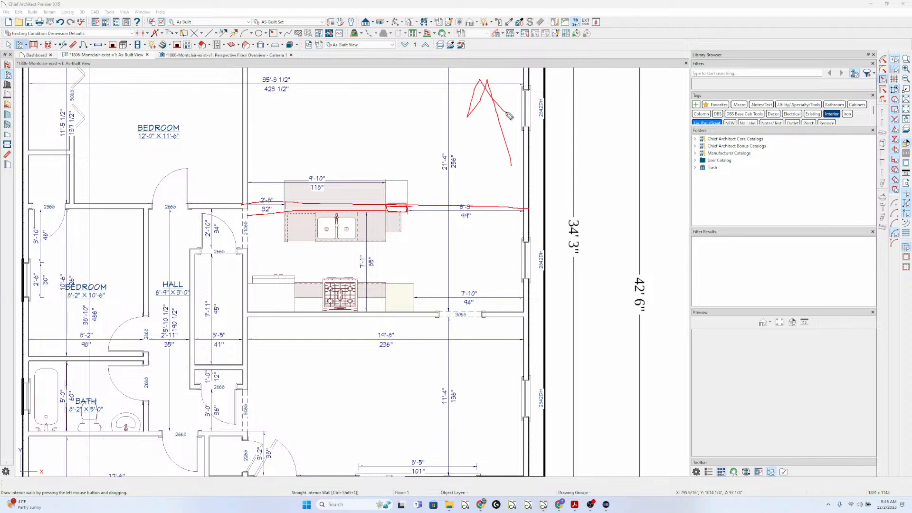
key("Escape")
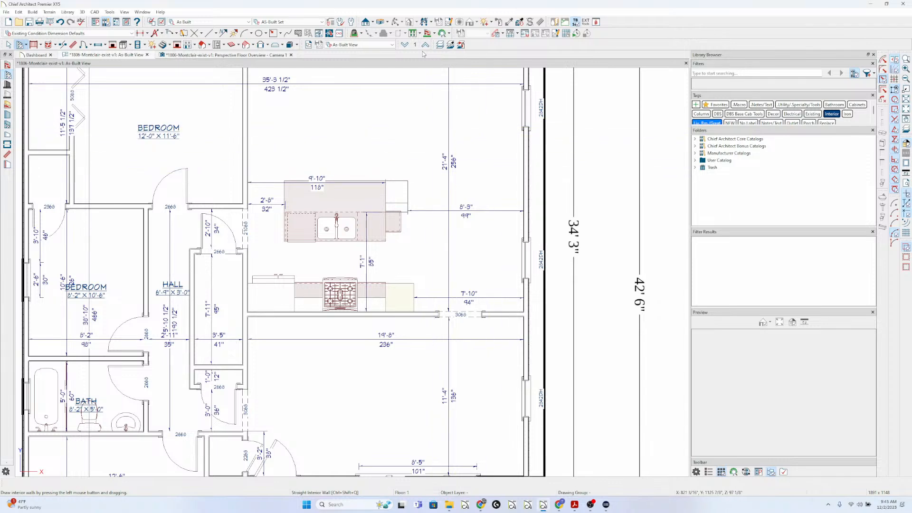
Return to floor 0 and, with the floor above as reference, draw an interior wall across the upper right-hand room to the right exterior wall
left_click(405, 45)
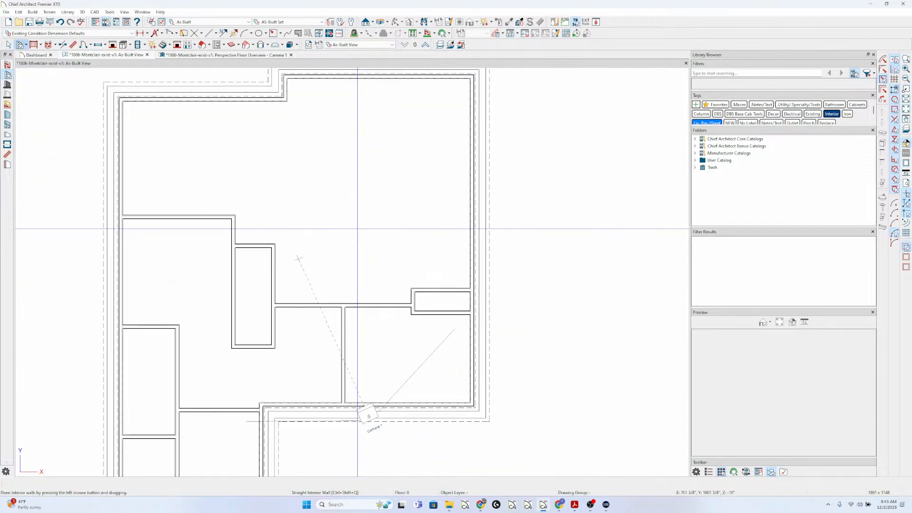
key("F9")
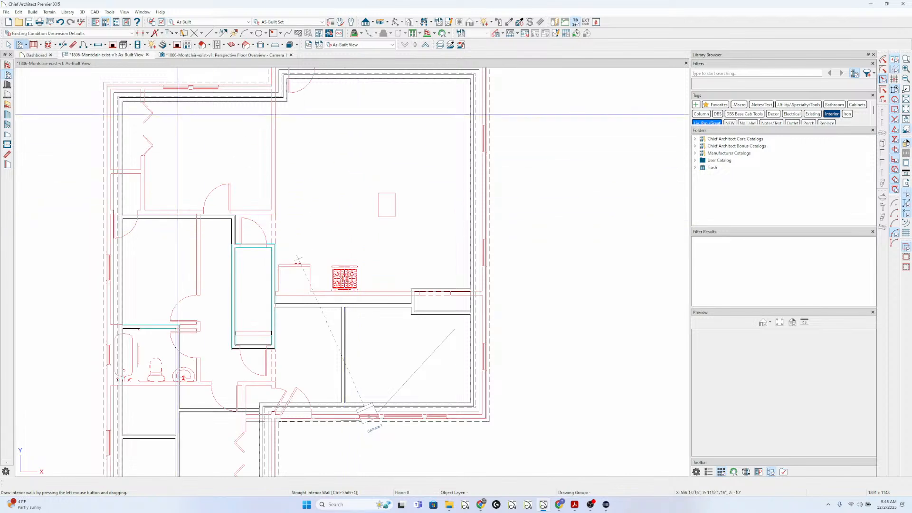
left_click(21, 46)
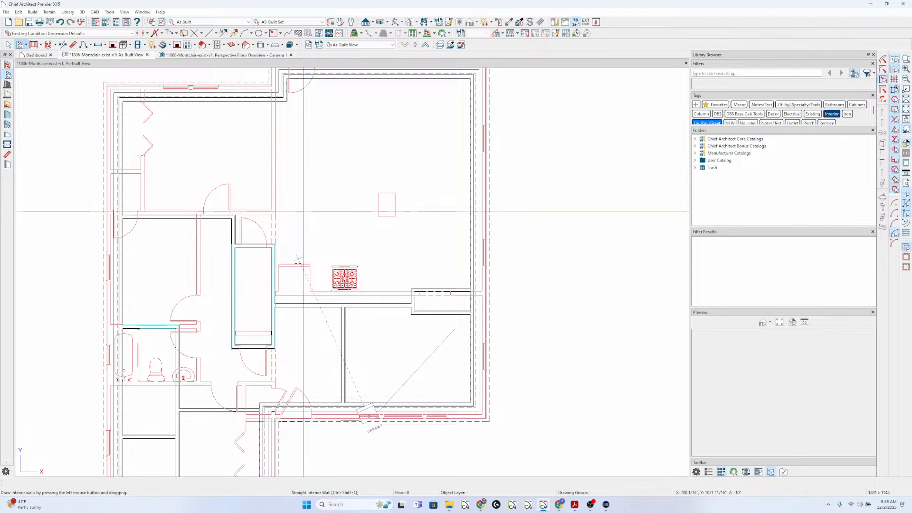
left_click_drag(294, 213, 471, 214)
key("F9")
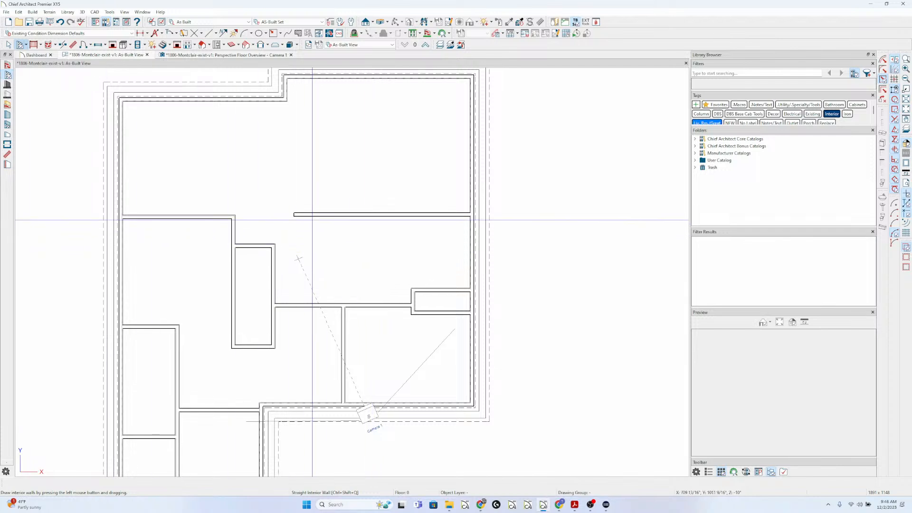
Draw an interior wall about 10'-7" long forward from the rear wall near the jog, and extend the jog's foundation wall alongside it
left_click_drag(270, 101, 267, 212)
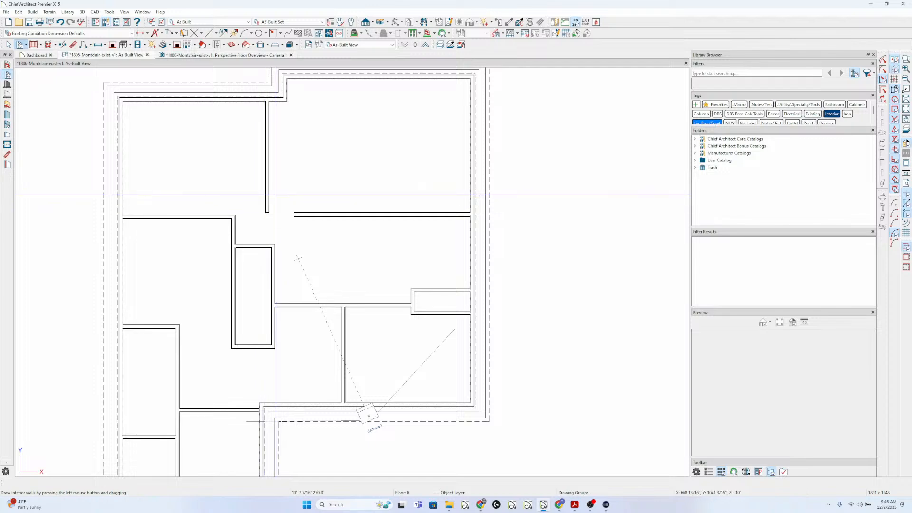
left_click(269, 102)
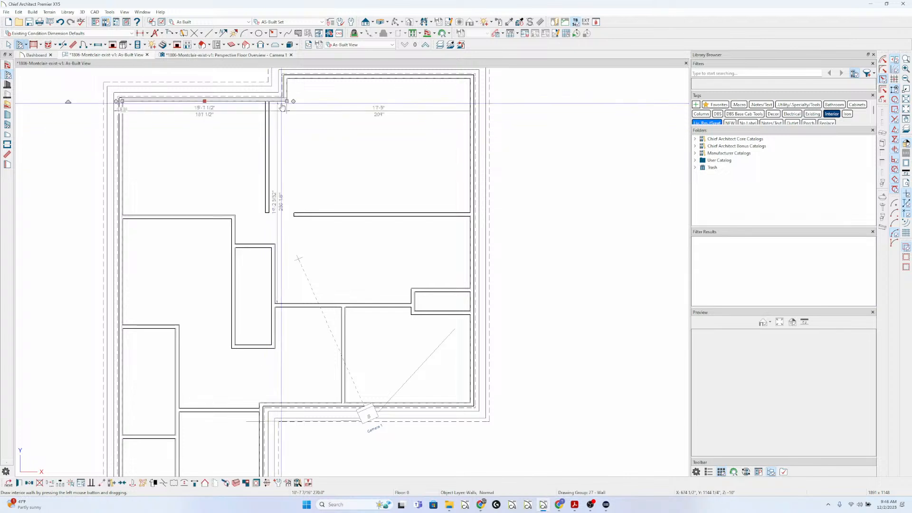
left_click(271, 84)
left_click_drag(272, 84, 272, 208)
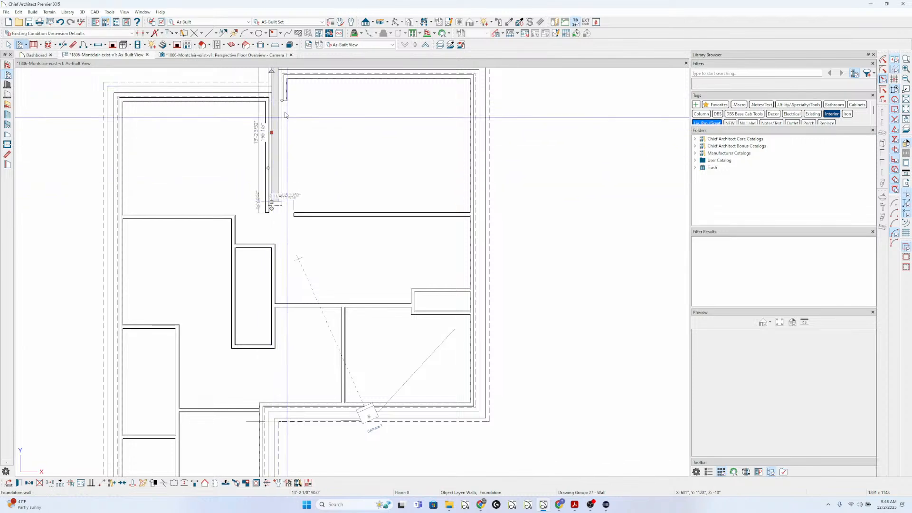
Check the gap at the right exterior wall and set the distance between the new partition and its adjacent foundation wall to 5 5/8"
scroll(505, 165, "up", 5)
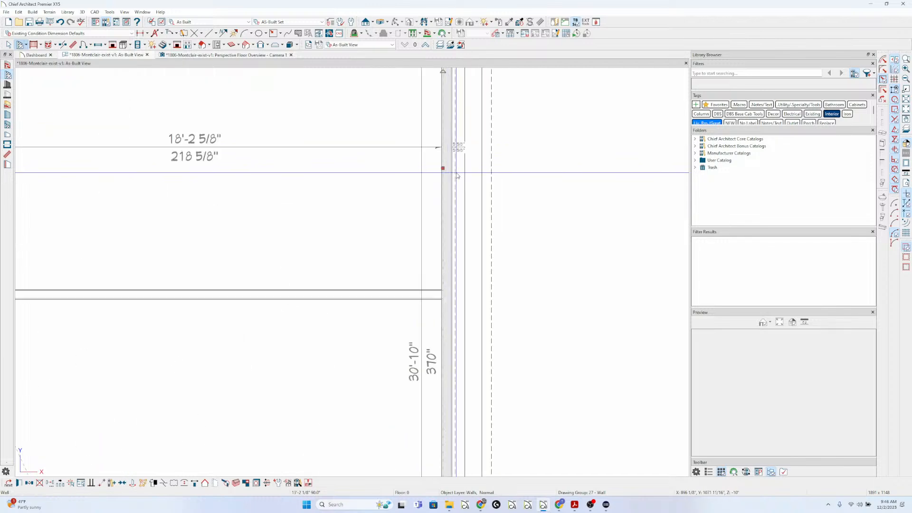
scroll(457, 176, "up", 1)
scroll(580, 193, "down", 5)
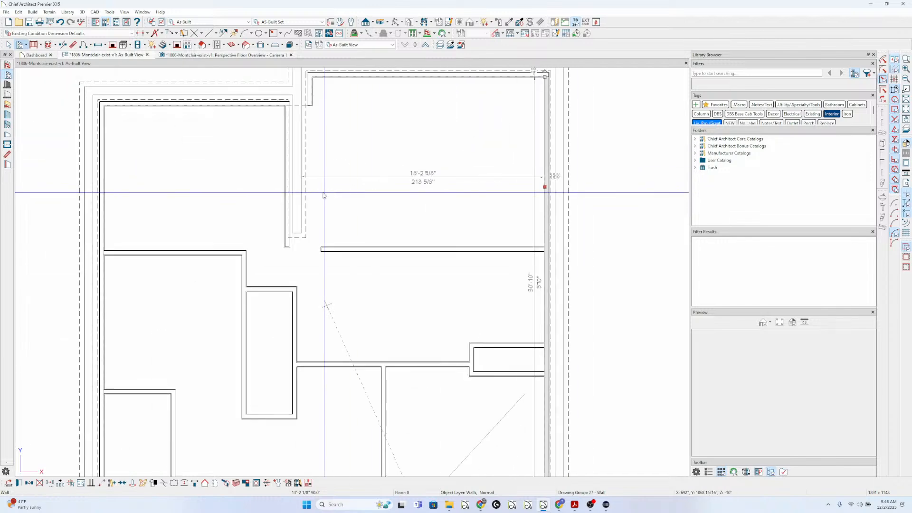
scroll(326, 195, "up", 5)
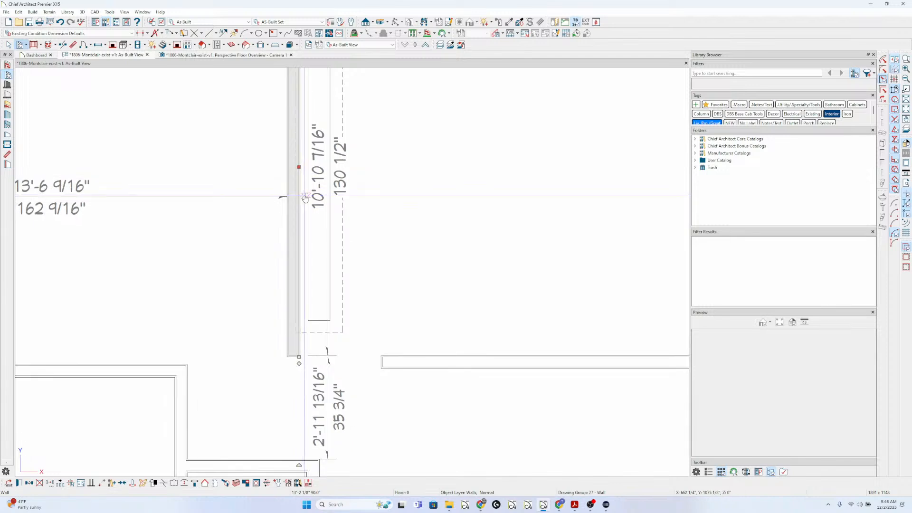
left_click(306, 196)
type("59 5/")
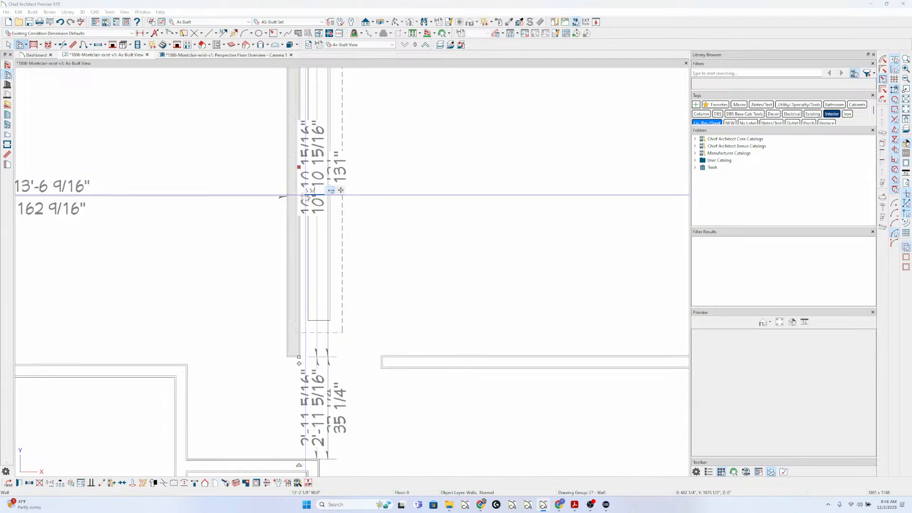
type("8")
key("Return")
scroll(307, 198, "down", 6)
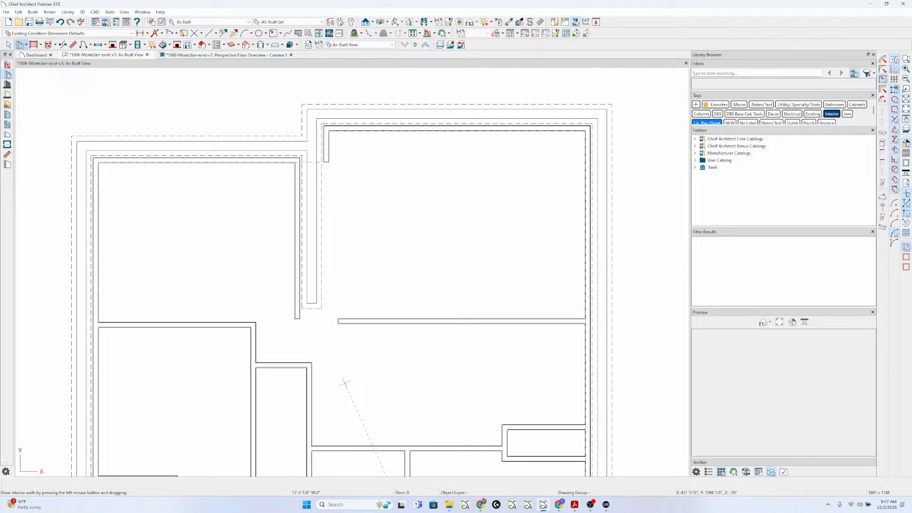
Switch to the Matterport scan in the browser and measure the bathroom's long dimension on the floor view
key("alt+Tab")
left_click(456, 428)
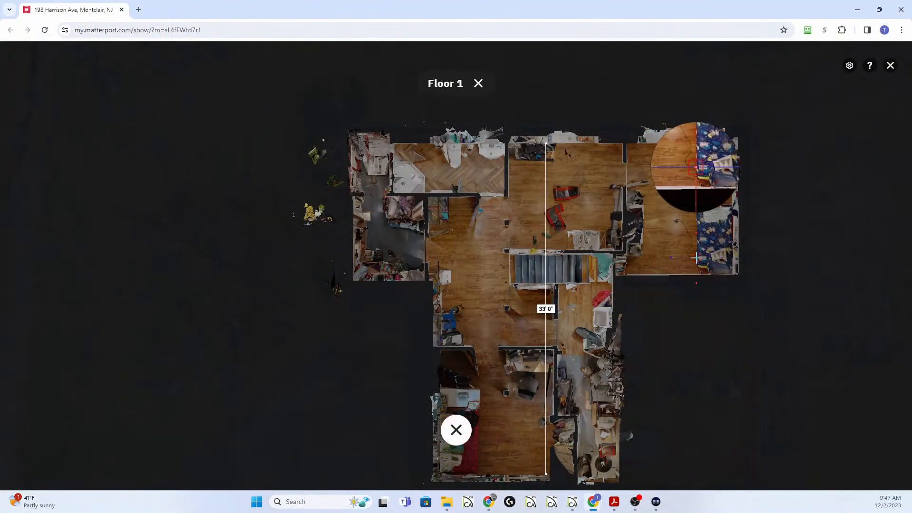
scroll(473, 83, "up", 5)
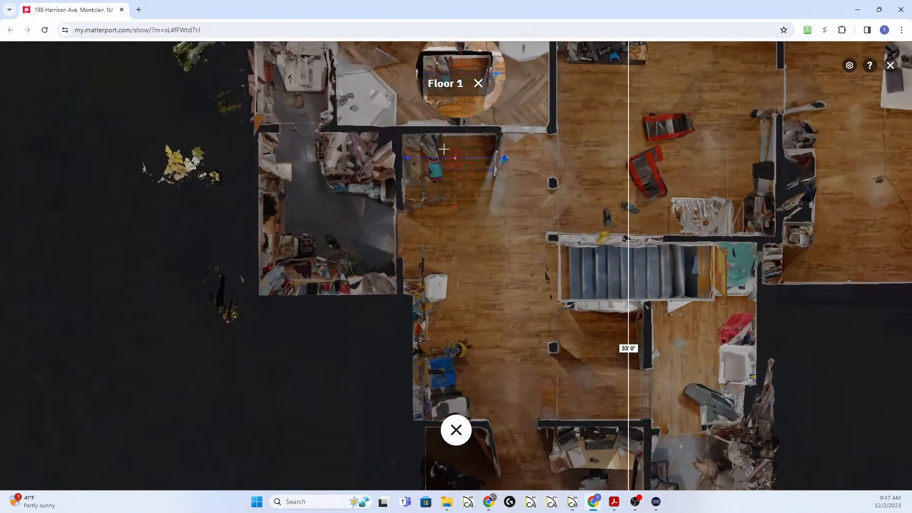
scroll(397, 310, "down", 3)
scroll(390, 275, "up", 2)
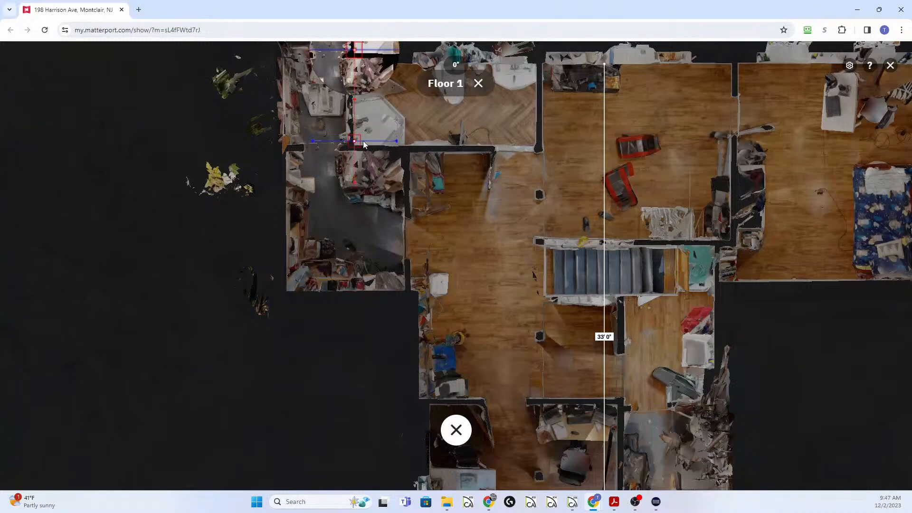
left_click(353, 141)
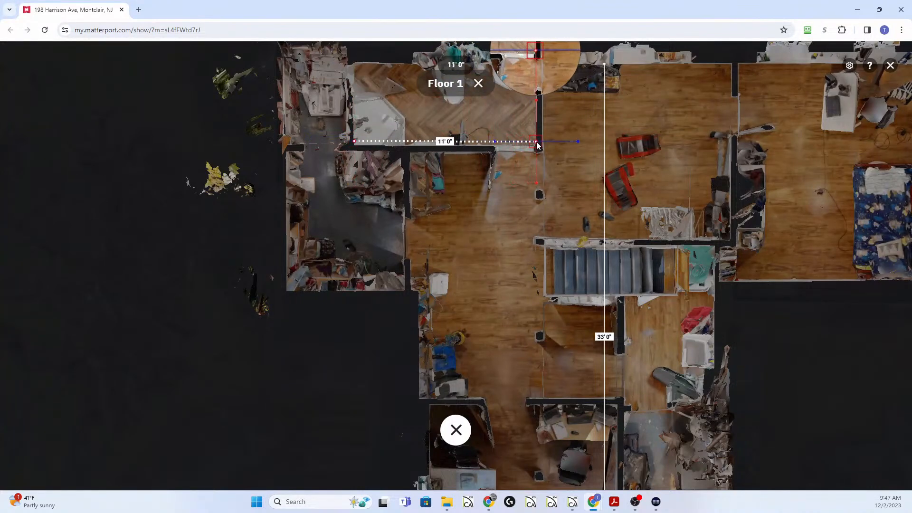
left_click(536, 142)
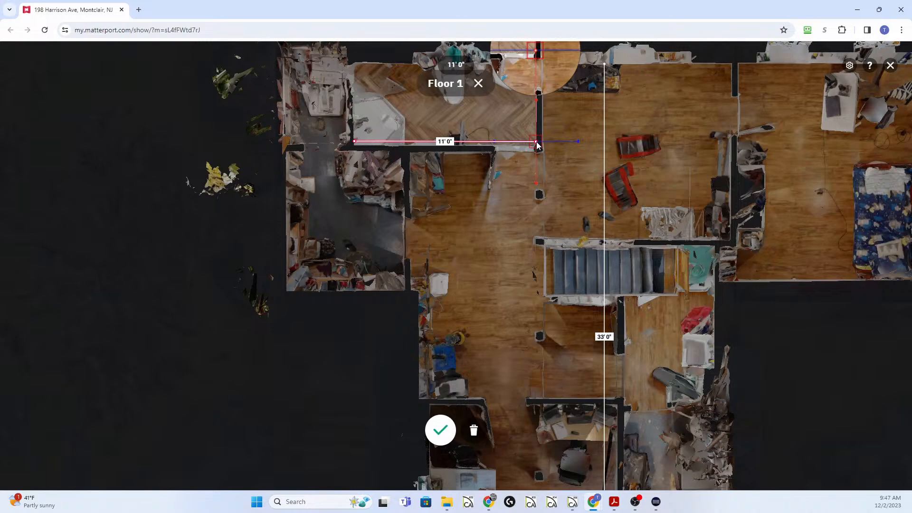
left_click(528, 151)
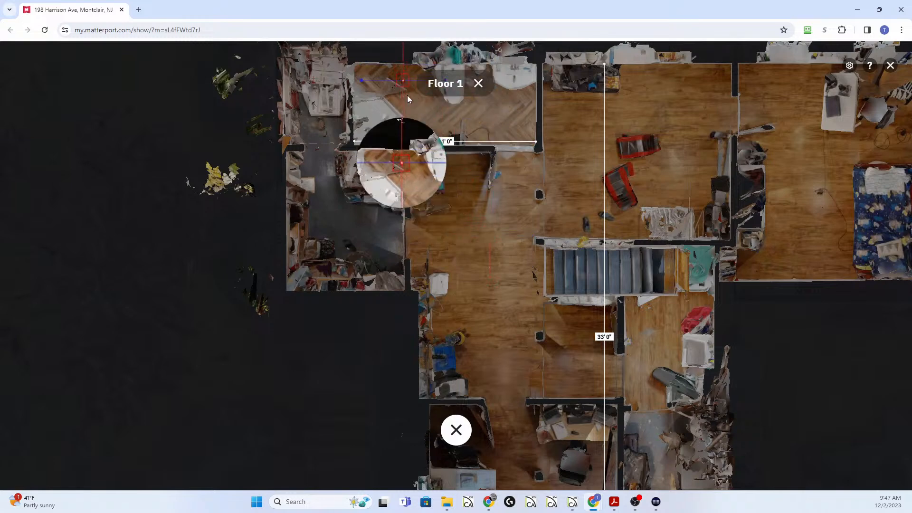
scroll(434, 272, "down", 3)
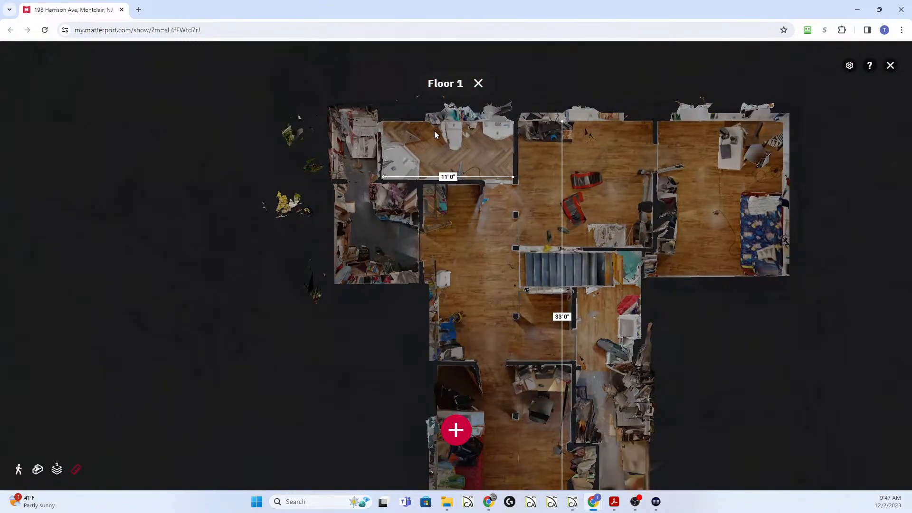
Mark the stepped line of the bathroom's outer wall on the Matterport floor, and clear the marking
key("ctrl+2")
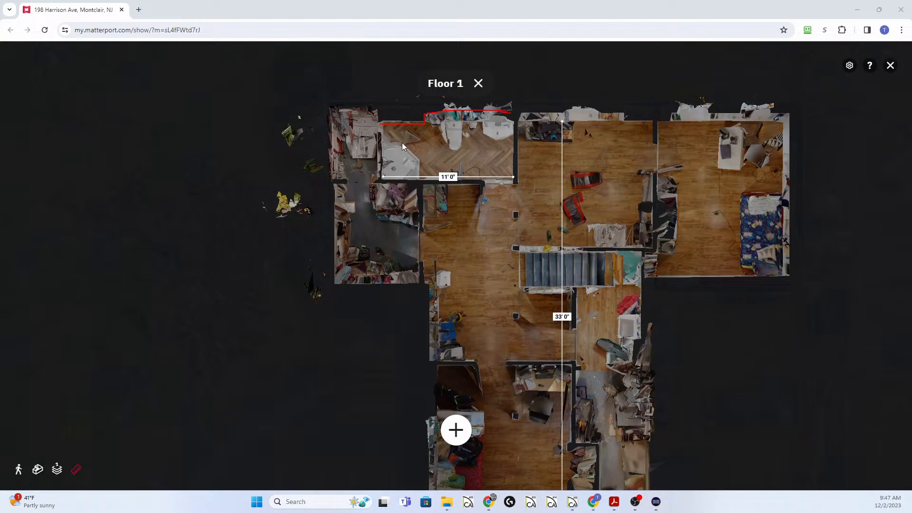
key("ctrl+2")
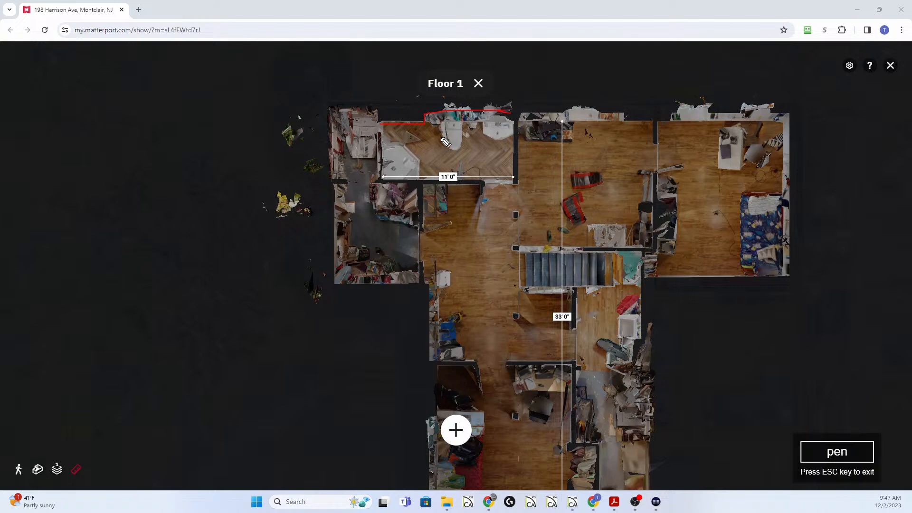
key("Escape")
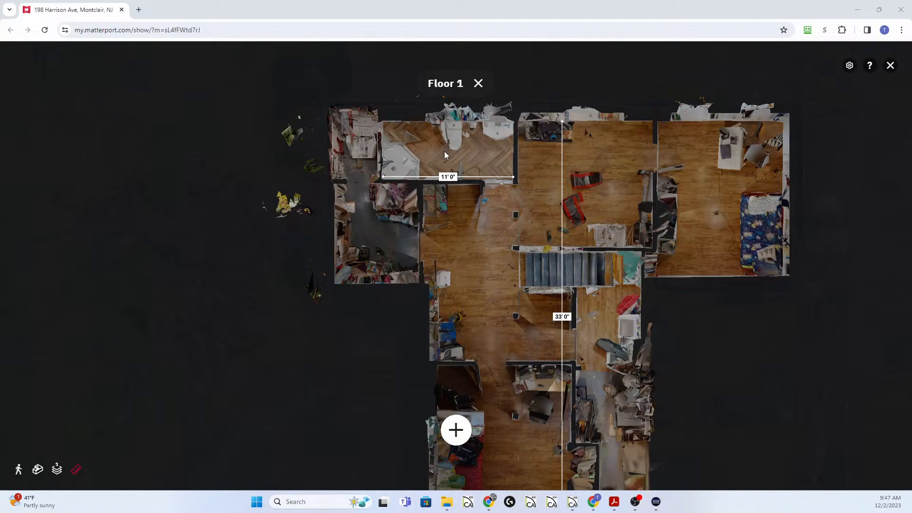
Enter the bathroom in the scan and examine its shower side, the ledge along the window wall, and the vanity and doorway end
left_click(444, 154)
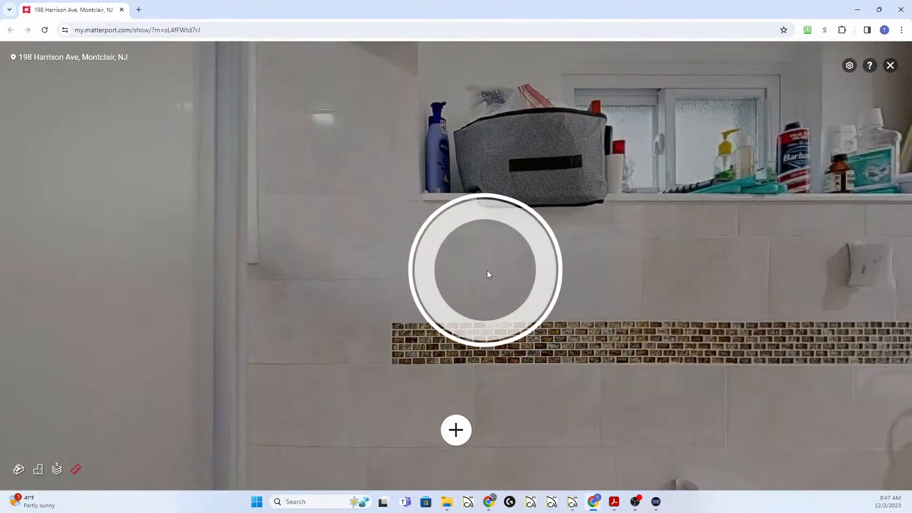
left_click_drag(488, 274, 657, 356)
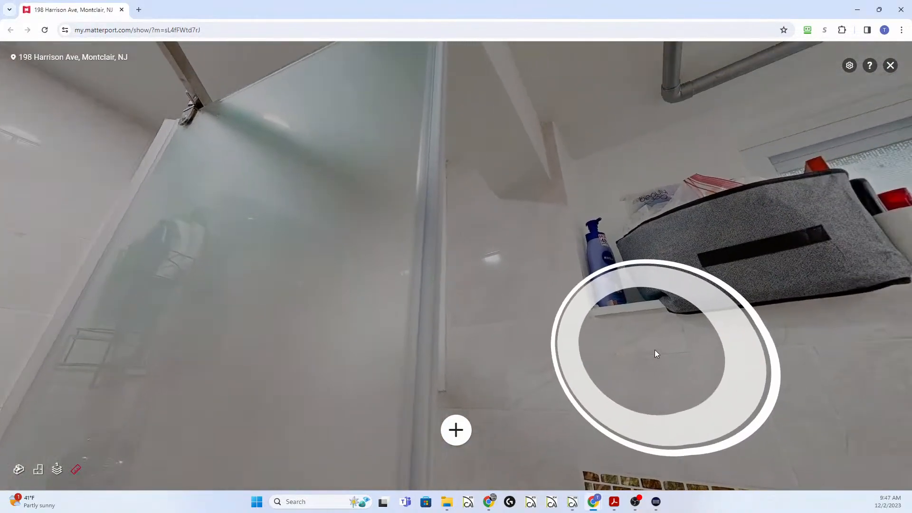
left_click_drag(697, 435, 427, 207)
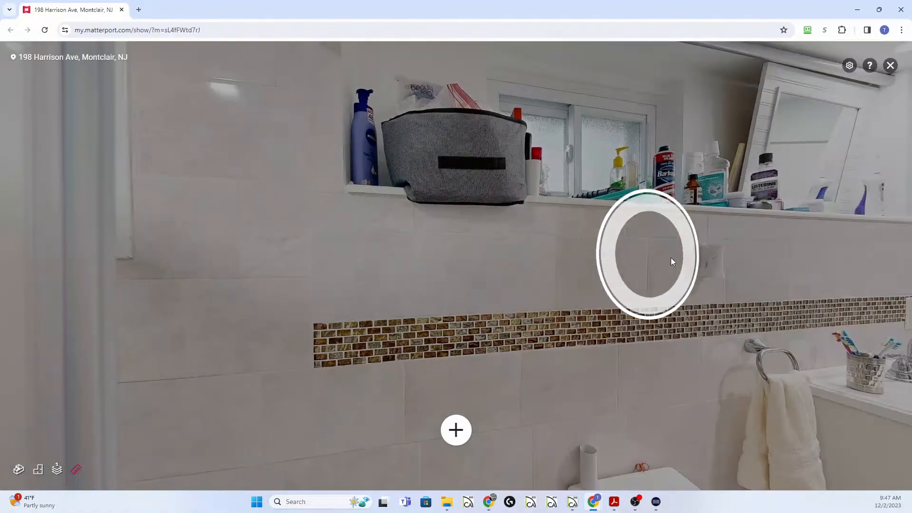
left_click(694, 264)
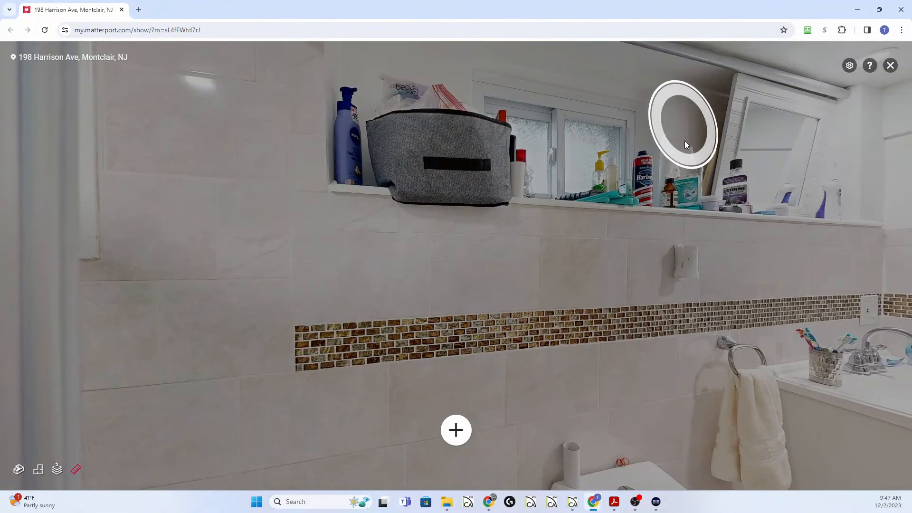
left_click_drag(398, 166, 393, 104)
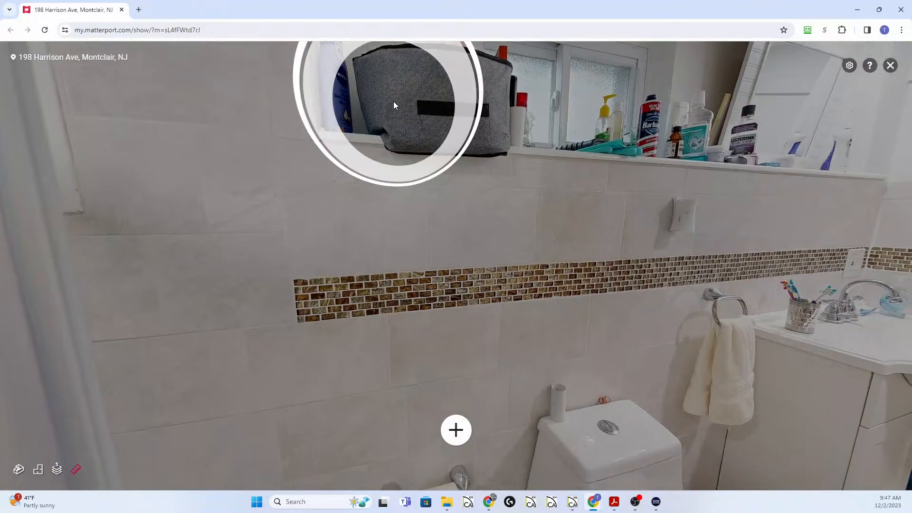
left_click_drag(420, 240, 711, 127)
left_click_drag(508, 195, 807, 344)
left_click_drag(608, 287, 418, 328)
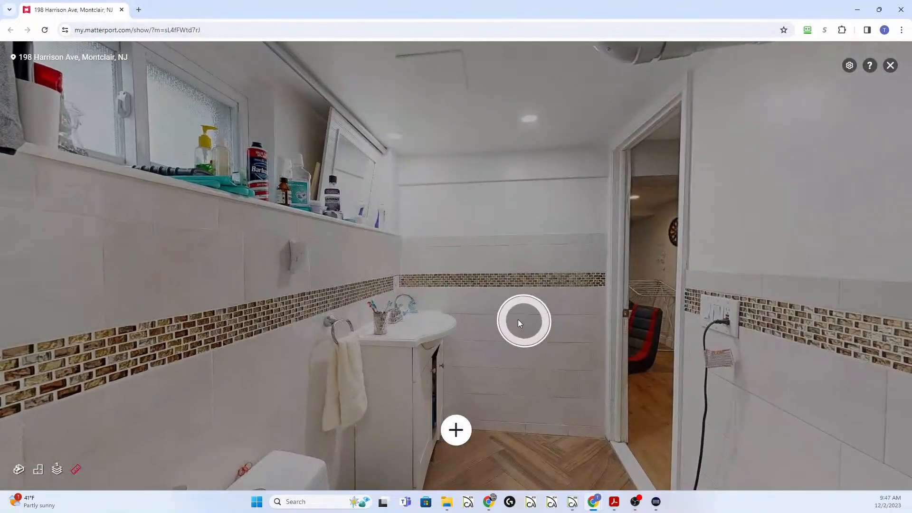
Measure the width of the bathroom's vanity-end wall along the ceiling, from the window-side corner to the door-side corner
left_click(457, 430)
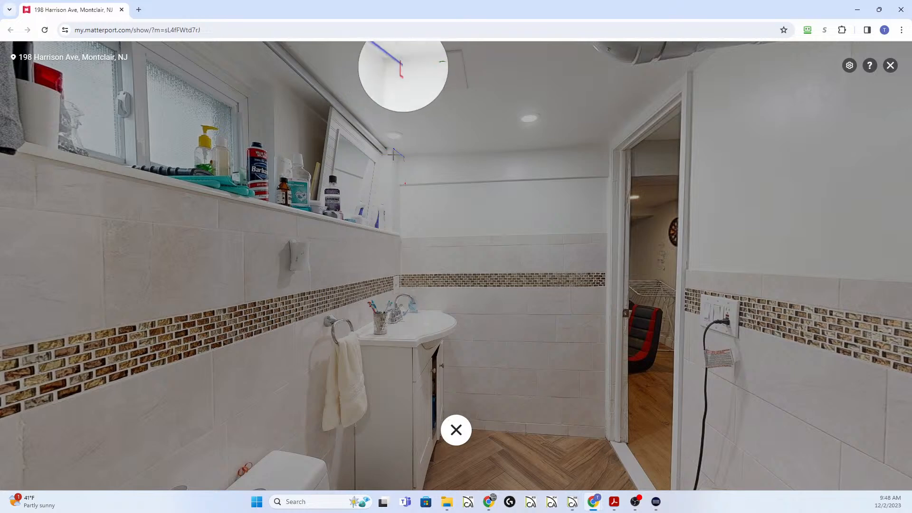
left_click(405, 158)
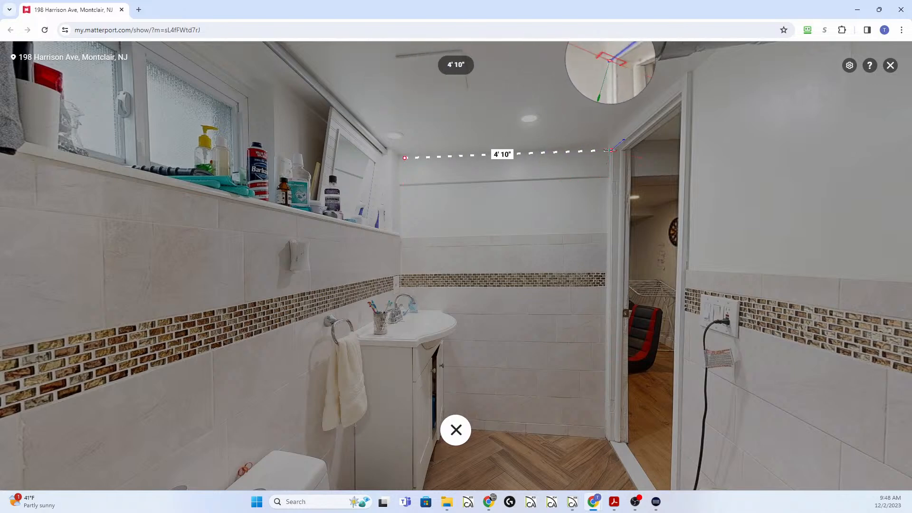
left_click(611, 150)
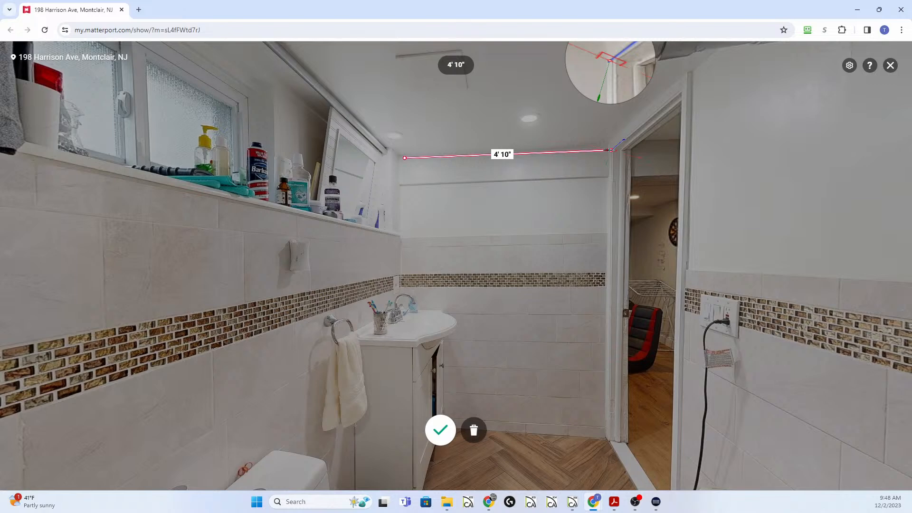
left_click(594, 202)
Measure the bathroom's floor-to-ceiling height at the vanity-end wall and look toward the doorway wall
left_click(458, 433)
left_click(570, 143)
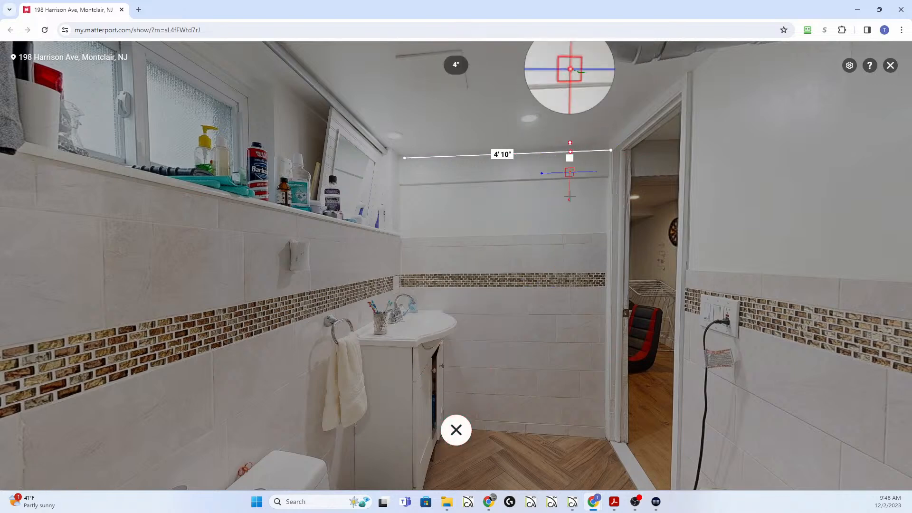
left_click(570, 438)
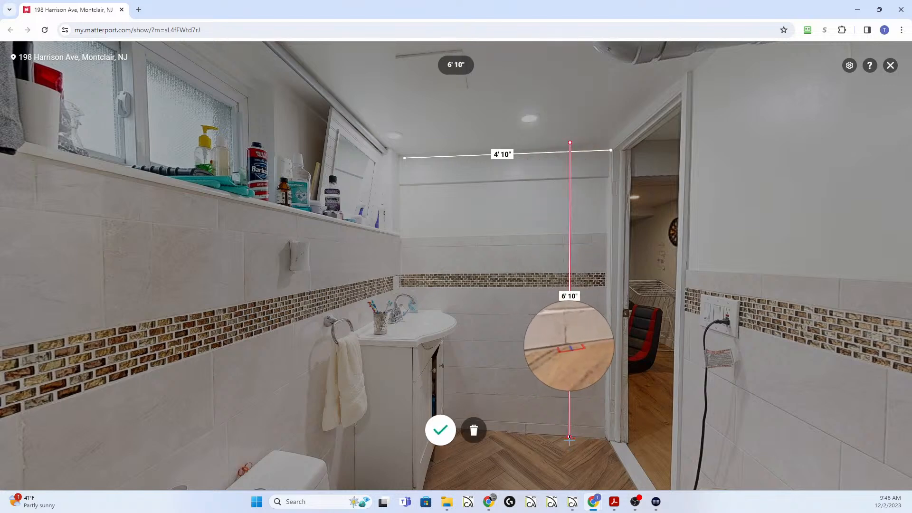
left_click(569, 439)
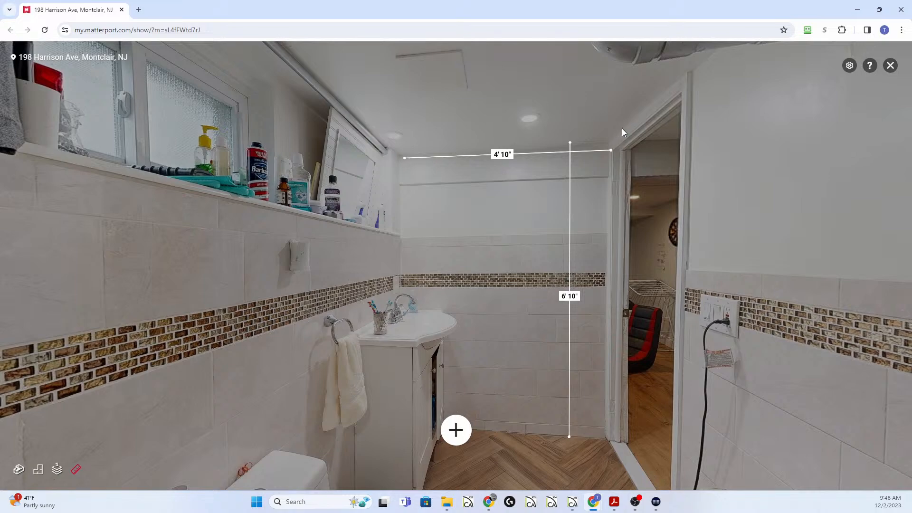
left_click_drag(582, 258, 289, 252)
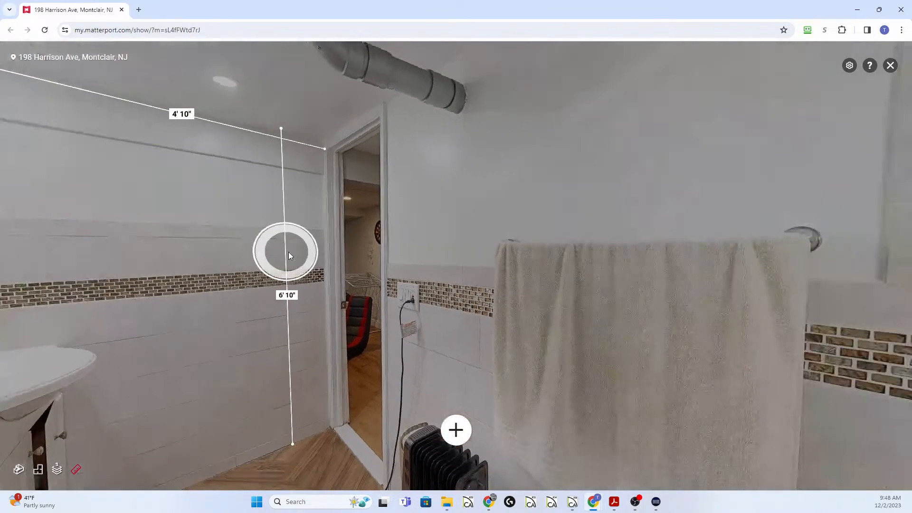
Examine the bathroom's shower enclosure, the wall beside it, and the shelf ledge along the window wall in the scan
left_click(489, 264)
left_click_drag(472, 258, 190, 318)
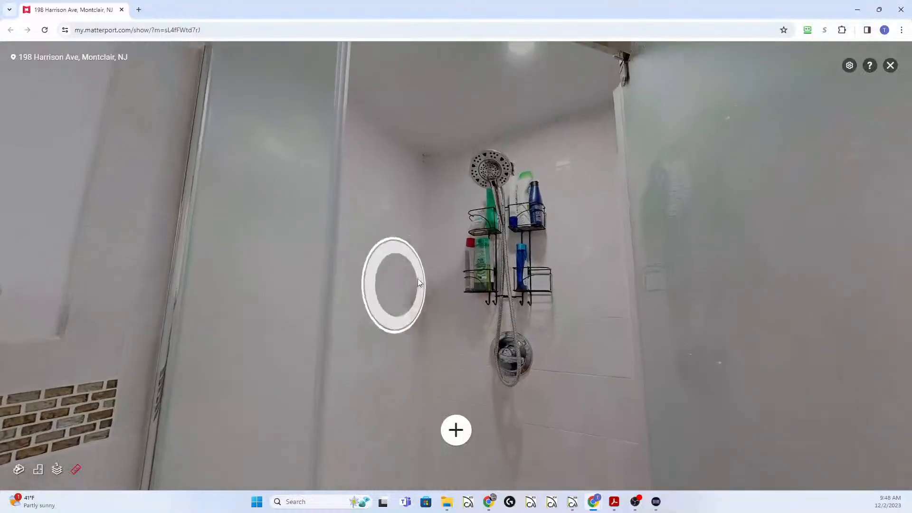
left_click_drag(403, 283, 101, 272)
left_click_drag(347, 269, 110, 266)
left_click_drag(273, 229, 622, 182)
left_click_drag(518, 206, 685, 193)
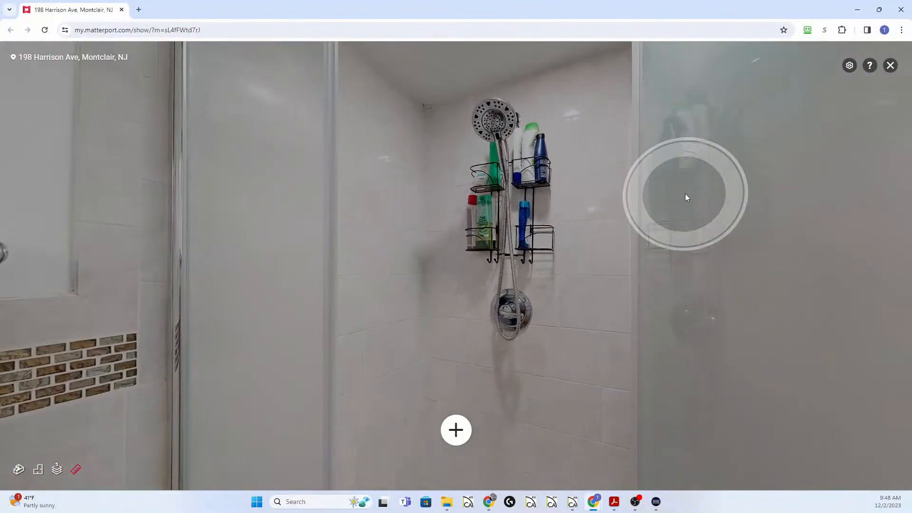
left_click_drag(791, 178, 416, 203)
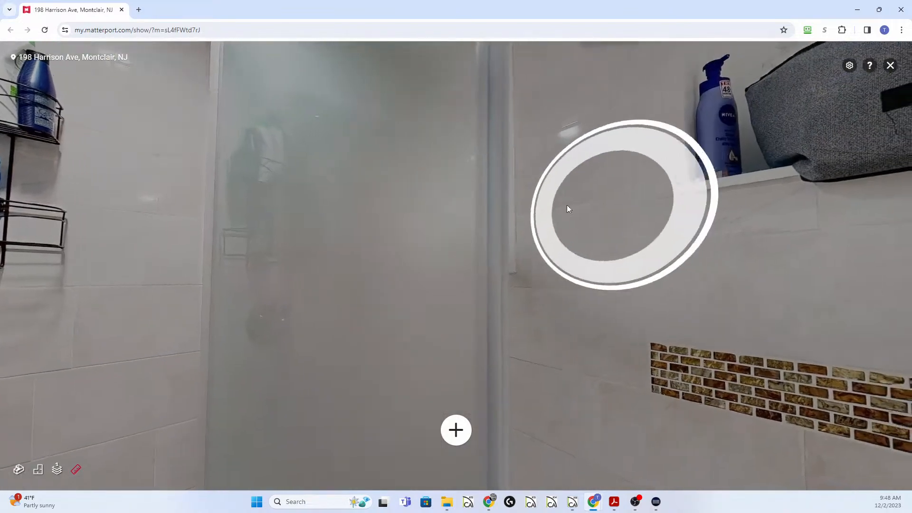
left_click_drag(612, 205, 452, 213)
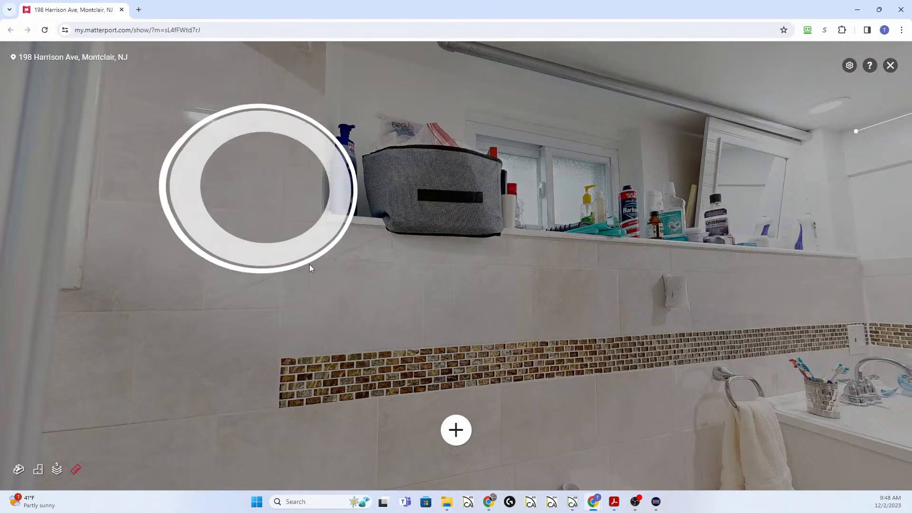
Return to the floor plan and measure the bathroom's depth beside the shower, from the window wall to the opposite wall
left_click(40, 468)
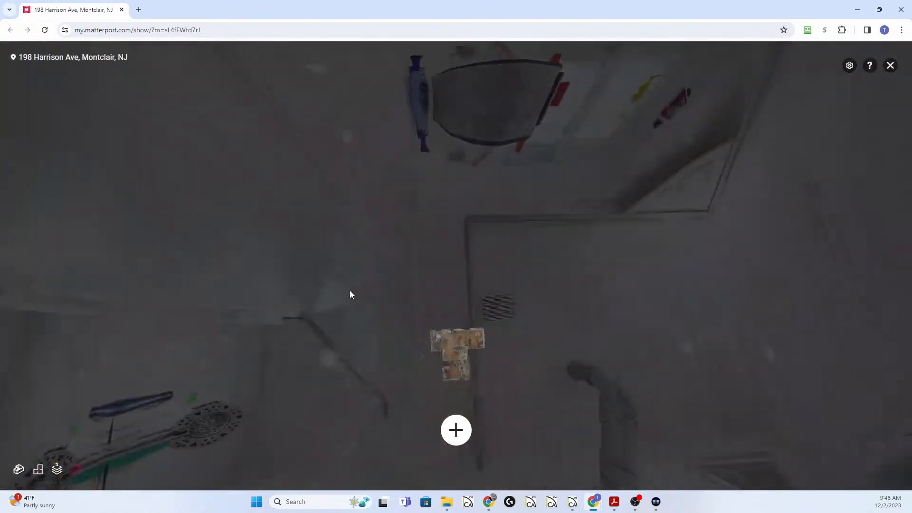
scroll(486, 255, "up", 10)
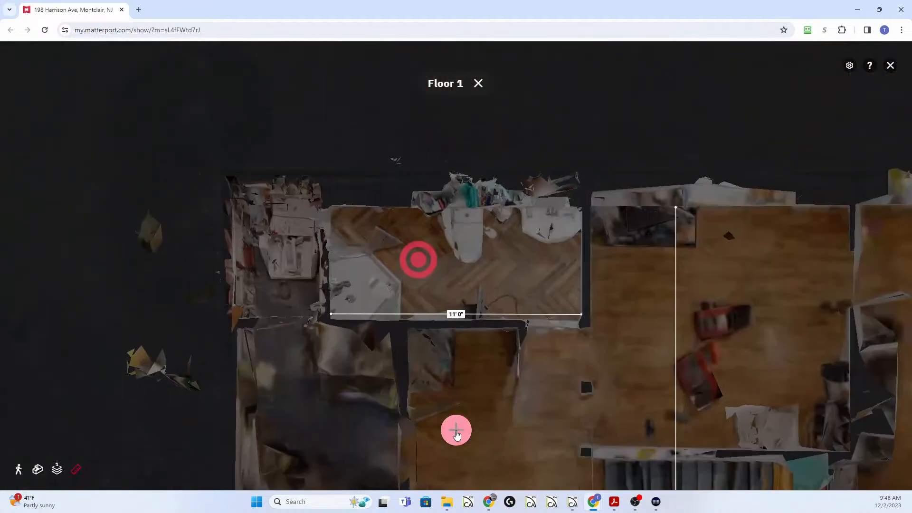
left_click(456, 431)
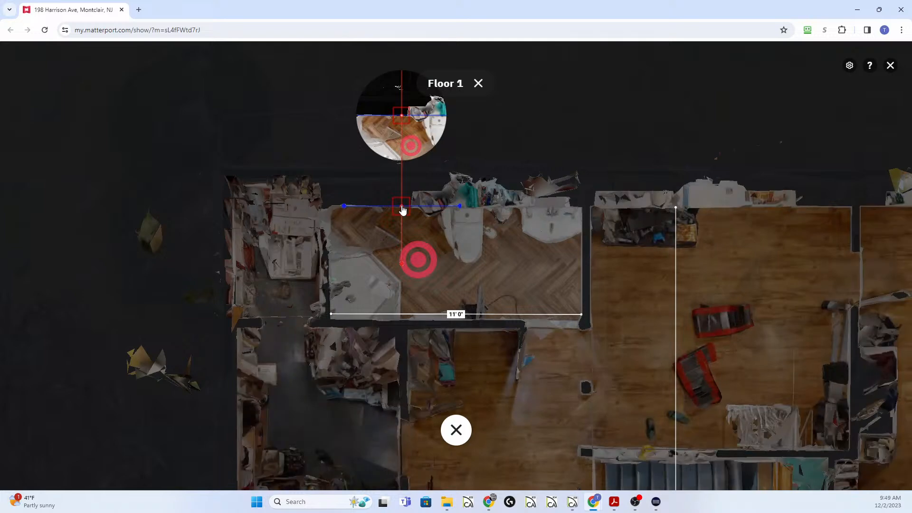
left_click(401, 206)
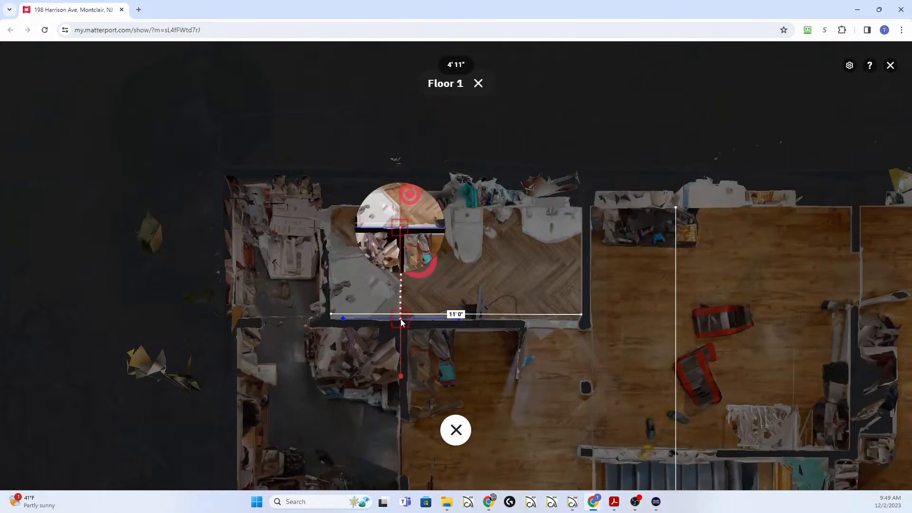
left_click(403, 319)
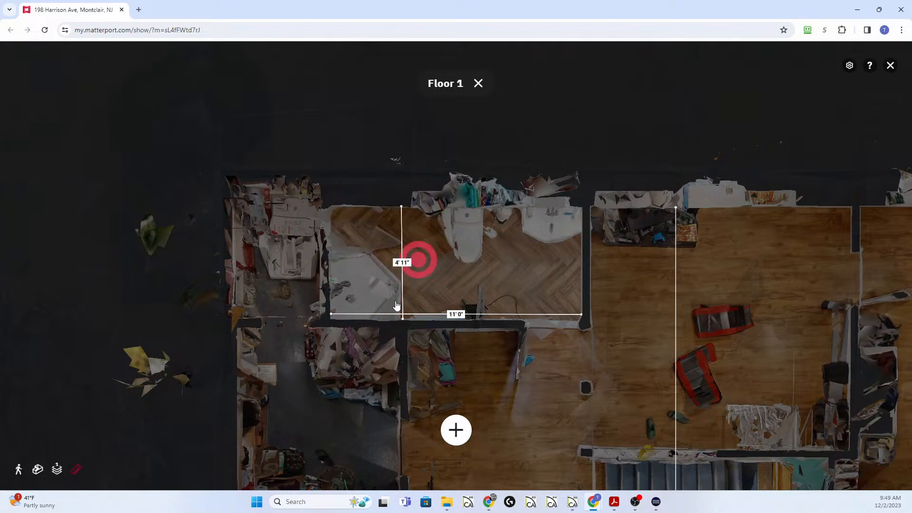
Measure the length of the narrow utility room beside the bathroom, from its exterior end wall to the storage-room wall
left_click(455, 432)
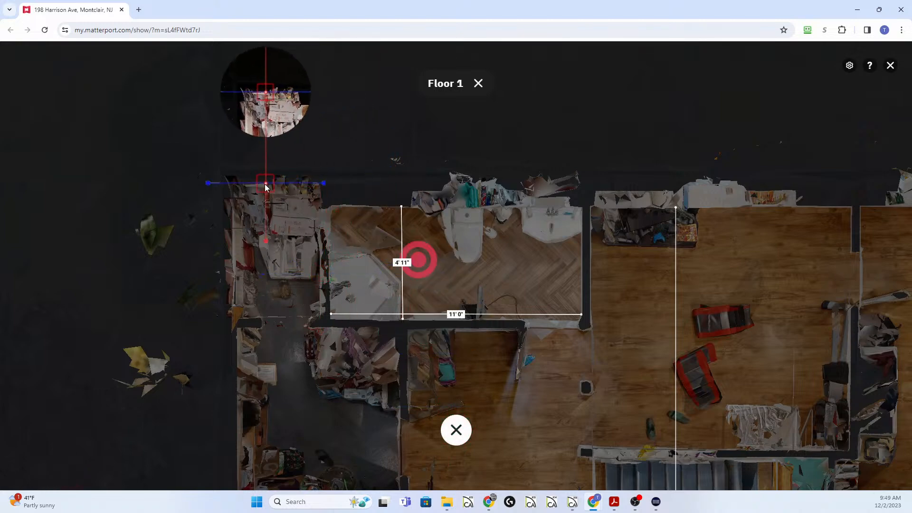
left_click(259, 185)
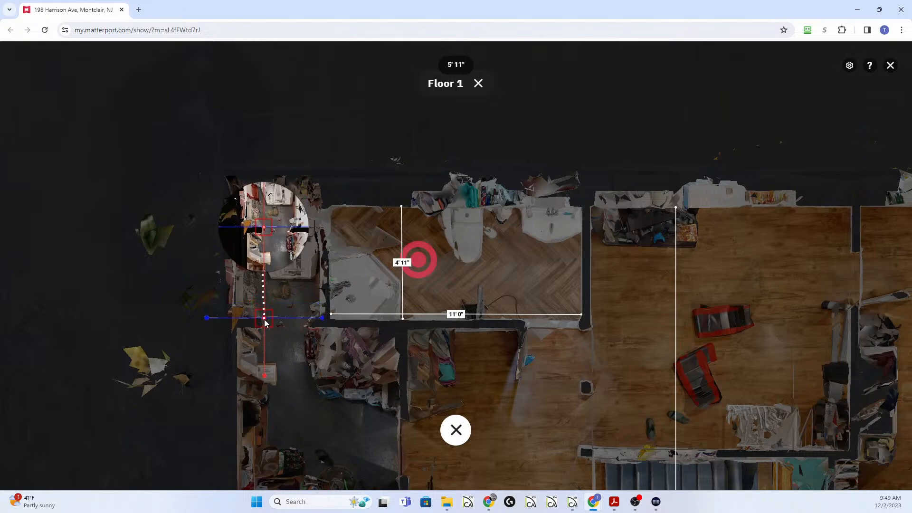
left_click(264, 322)
left_click(264, 319)
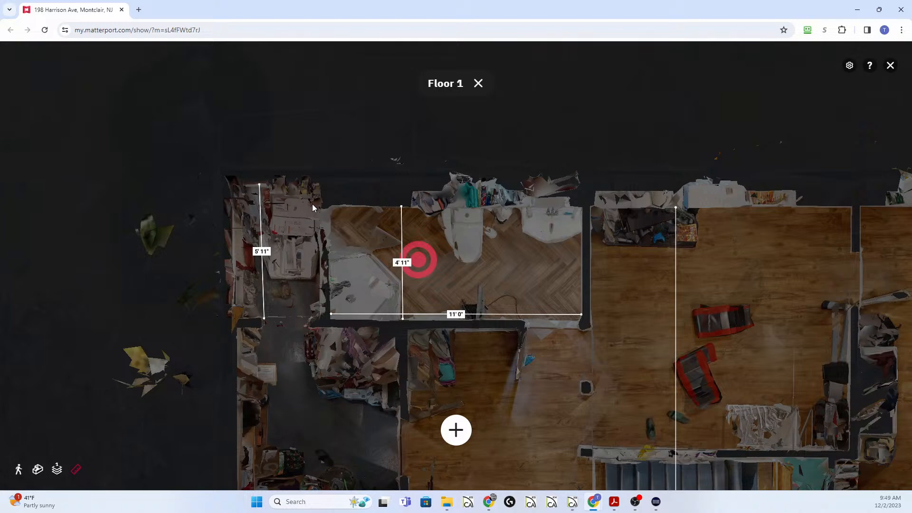
Measure the utility room's width near the storage-room doorway, from the bathroom-side partition to the exterior wall
scroll(309, 187, "down", 2)
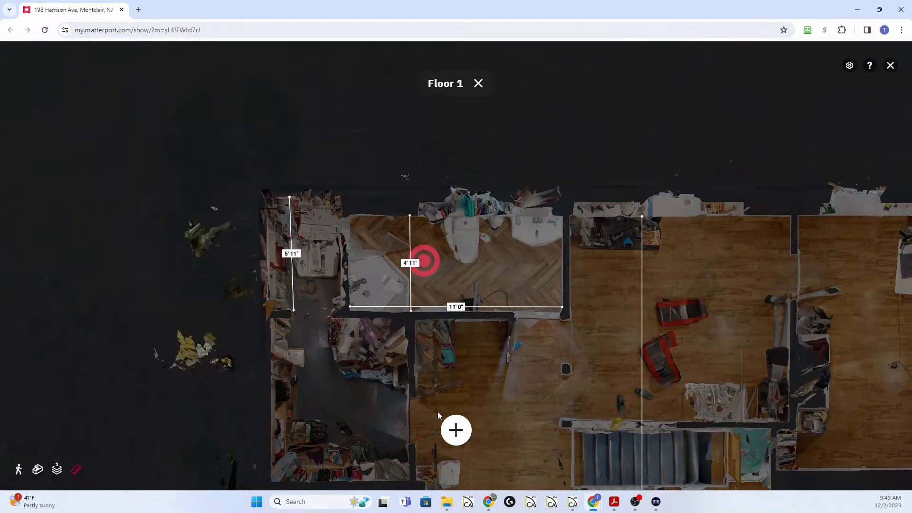
left_click(455, 439)
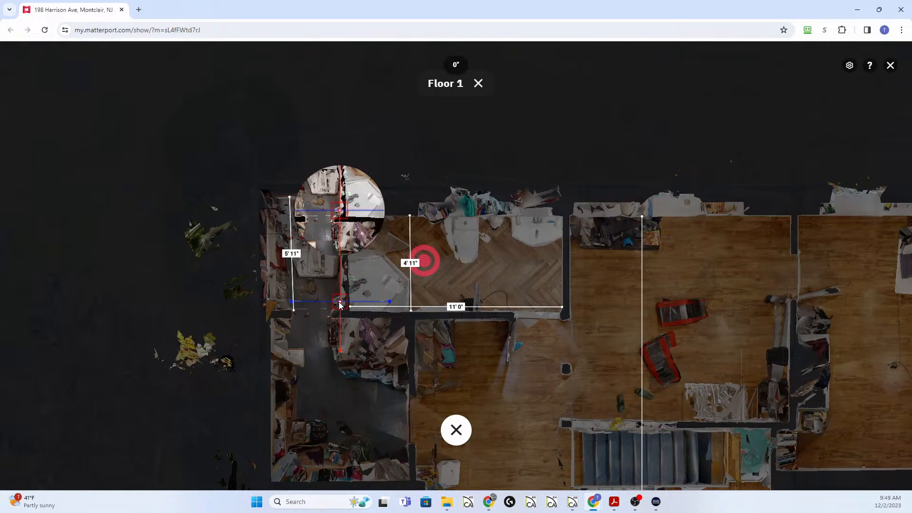
left_click(341, 302)
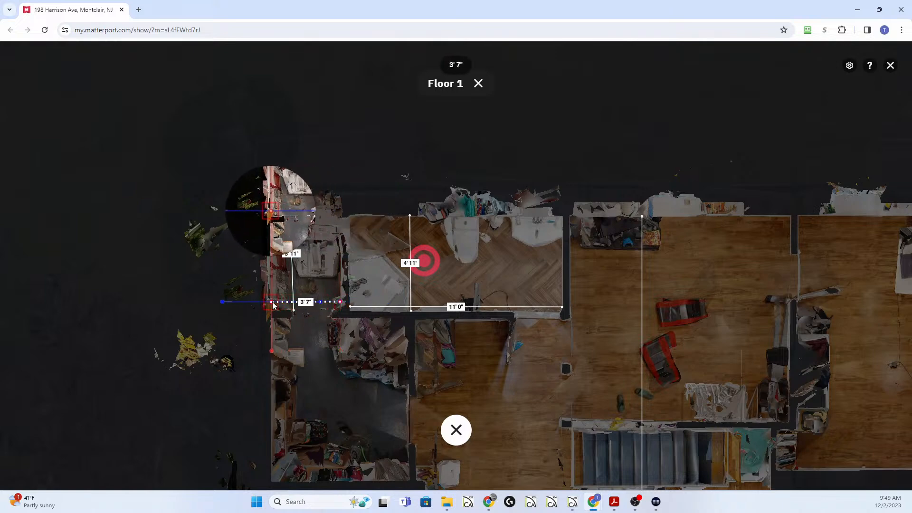
left_click(274, 305)
left_click(272, 302)
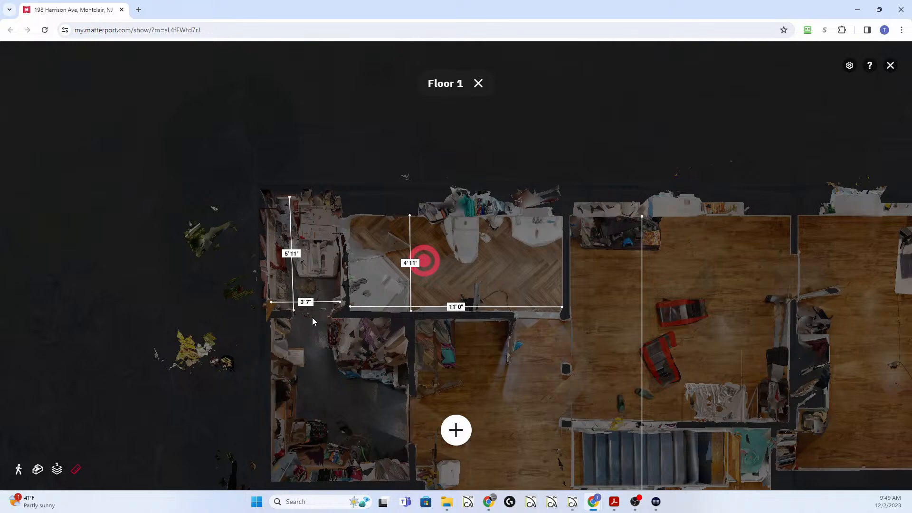
Enter the scan facing the utility room and measure its width between the block wall below the ledge and the opposite partition
left_click(318, 348)
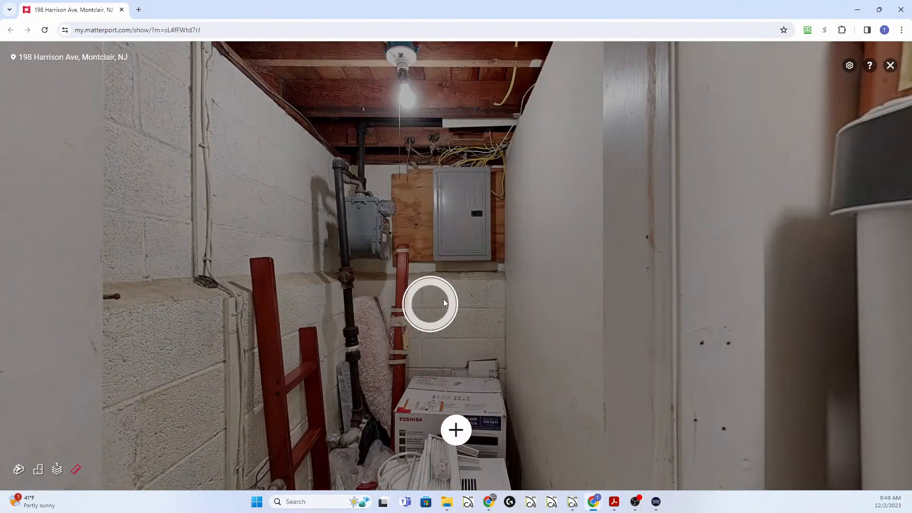
left_click_drag(270, 190, 373, 208)
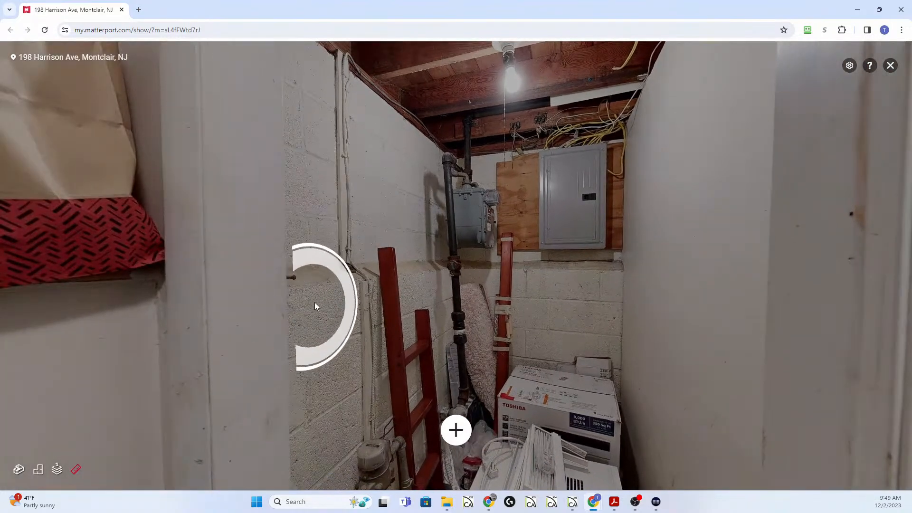
left_click(393, 290)
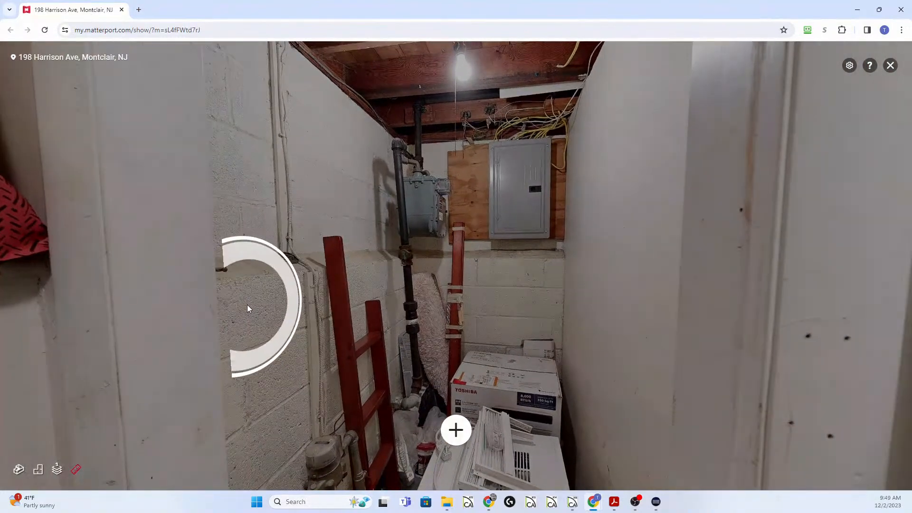
left_click(456, 429)
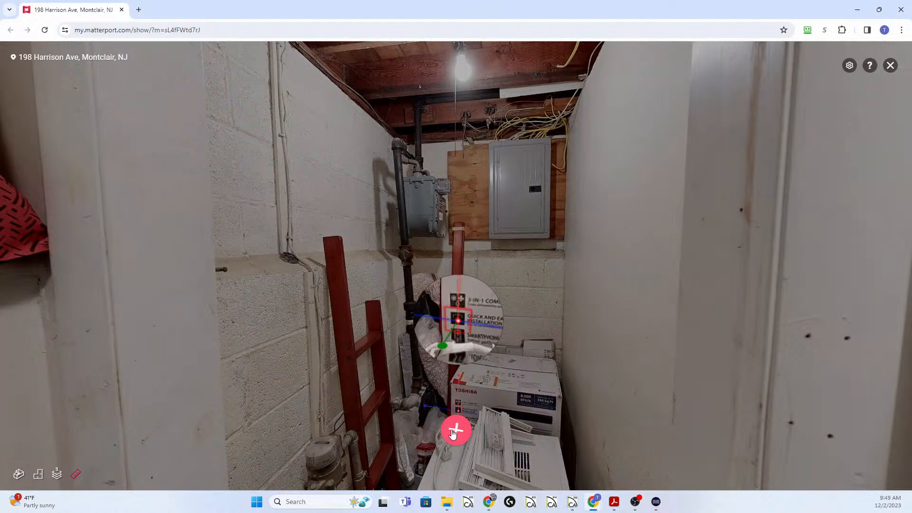
left_click(240, 305)
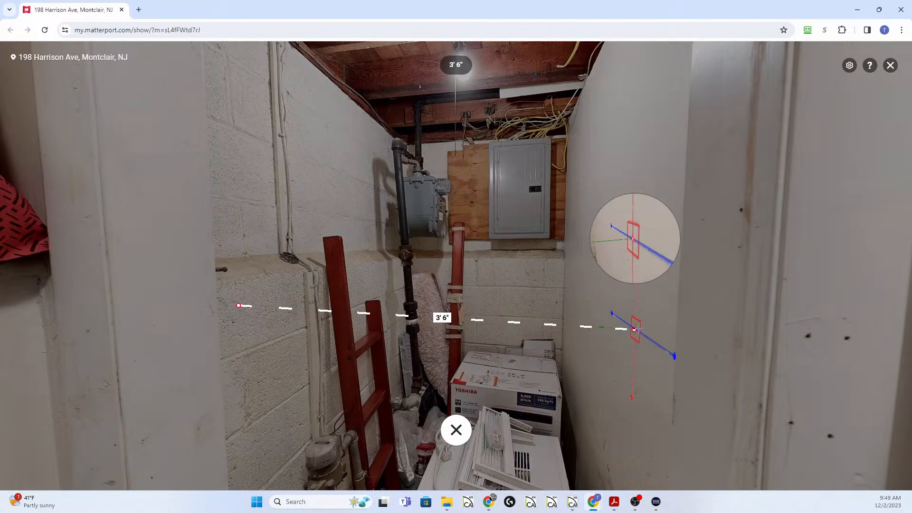
left_click(629, 321)
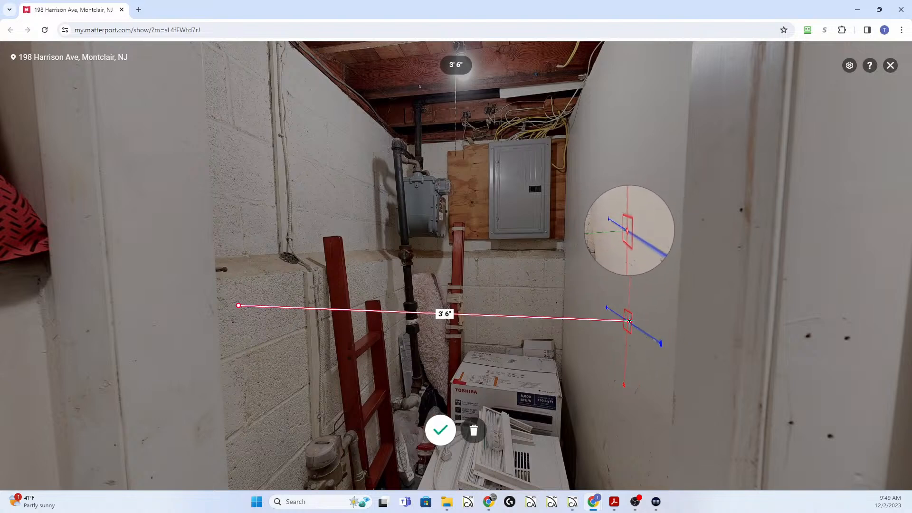
left_click(630, 322)
Measure the utility room's width above the block ledge, from the exterior wall to the opposite partition
left_click(457, 431)
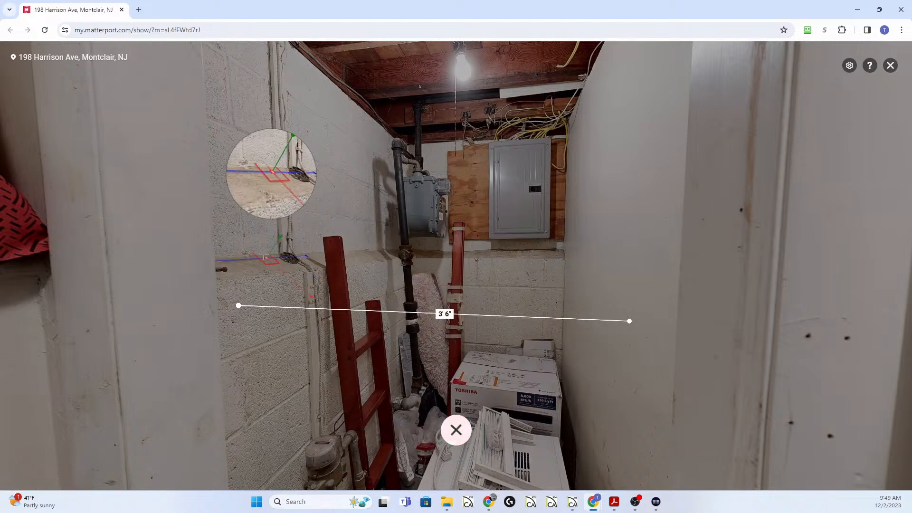
left_click(230, 177)
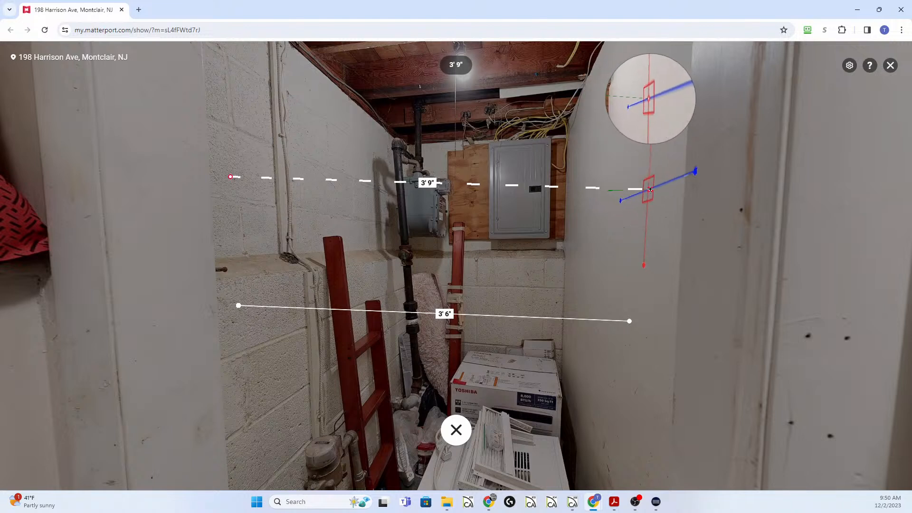
left_click(644, 187)
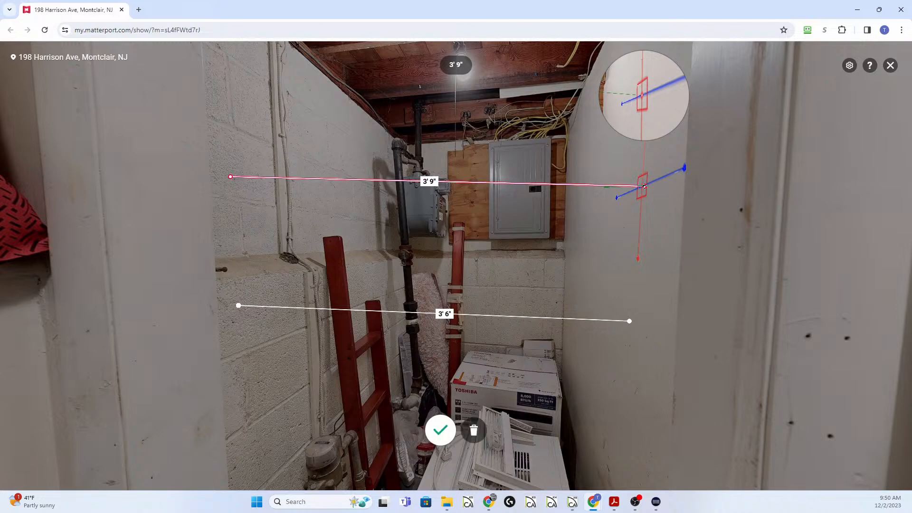
left_click(644, 186)
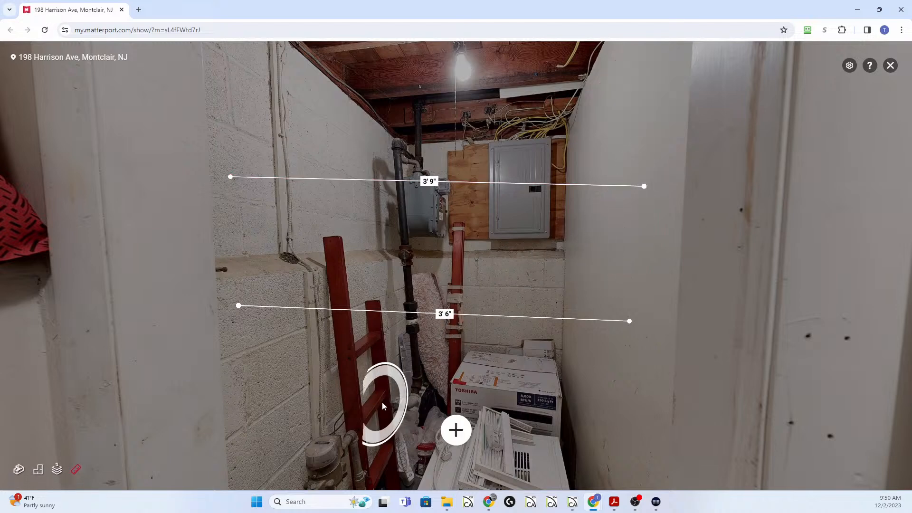
Examine the storage room's pantry shelving, shelf-lined walls, and doorways, including the opening to the utility room
left_click_drag(294, 349, 688, 363)
left_click_drag(371, 353, 660, 362)
left_click_drag(428, 324, 538, 320)
left_click_drag(393, 304, 520, 318)
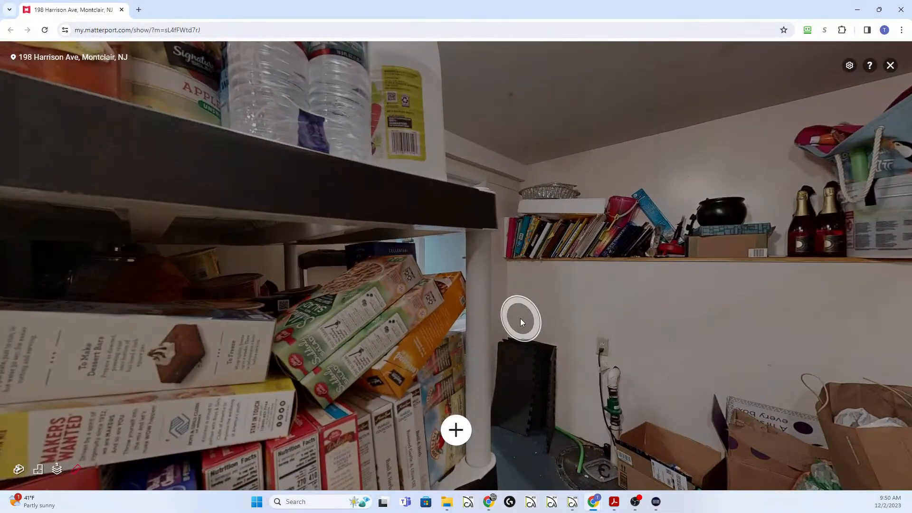
left_click(520, 318)
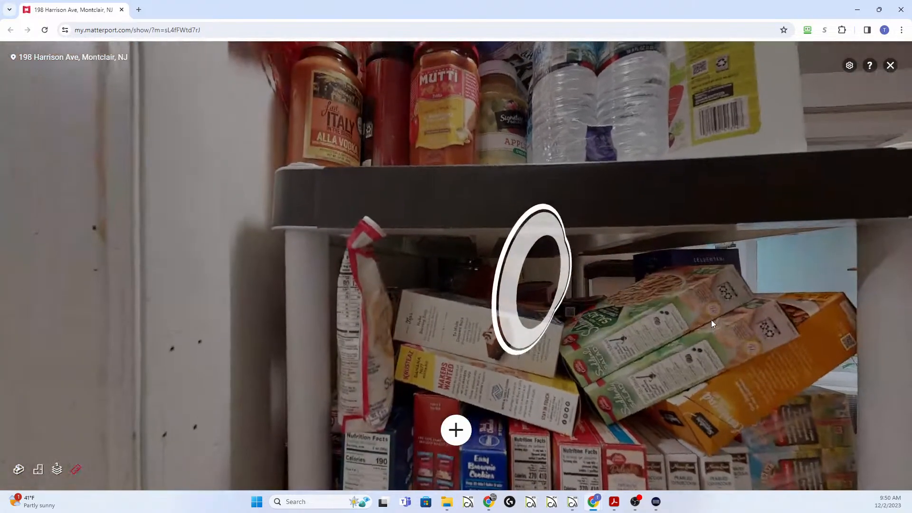
left_click_drag(711, 320, 351, 290)
left_click_drag(560, 369, 534, 290)
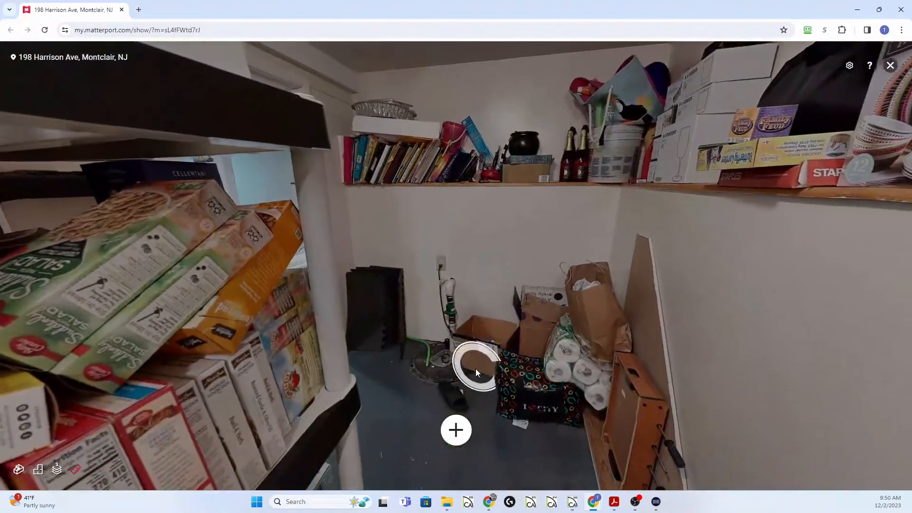
left_click(454, 386)
left_click_drag(455, 287, 424, 406)
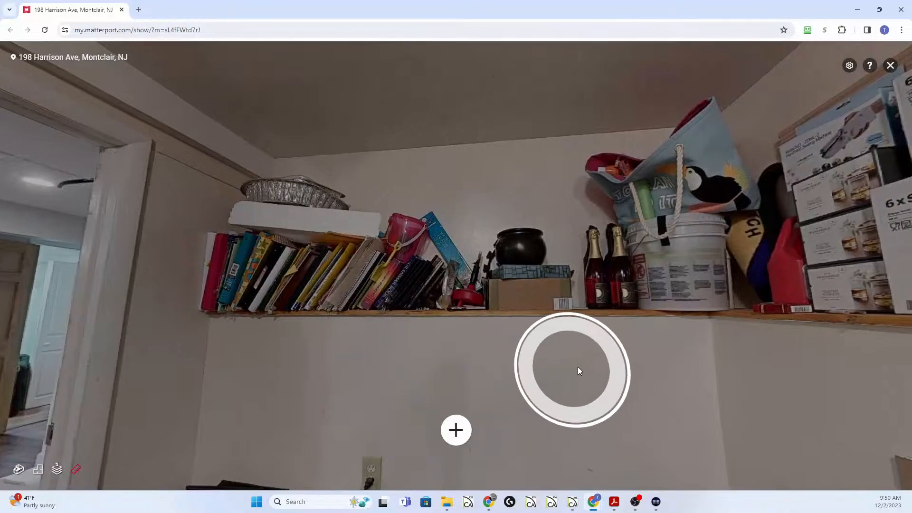
left_click_drag(571, 369, 320, 333)
left_click_drag(477, 330, 199, 316)
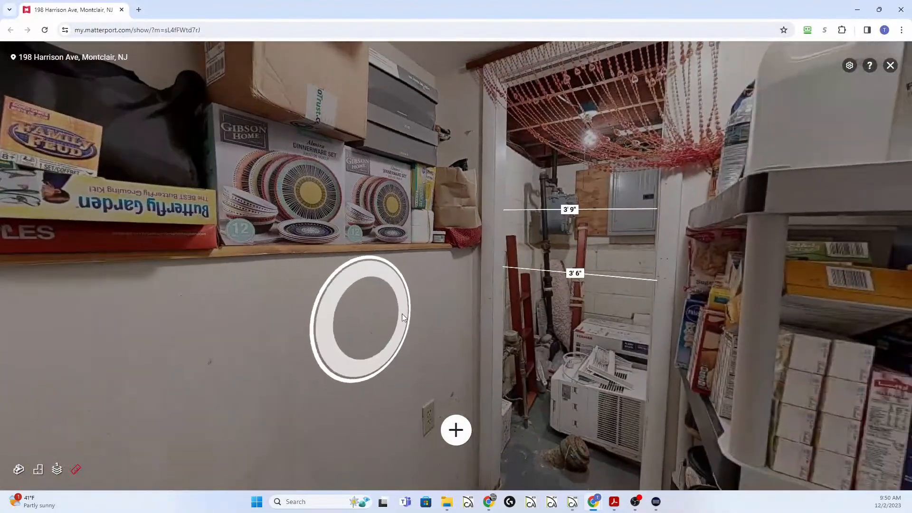
left_click_drag(402, 313, 355, 304)
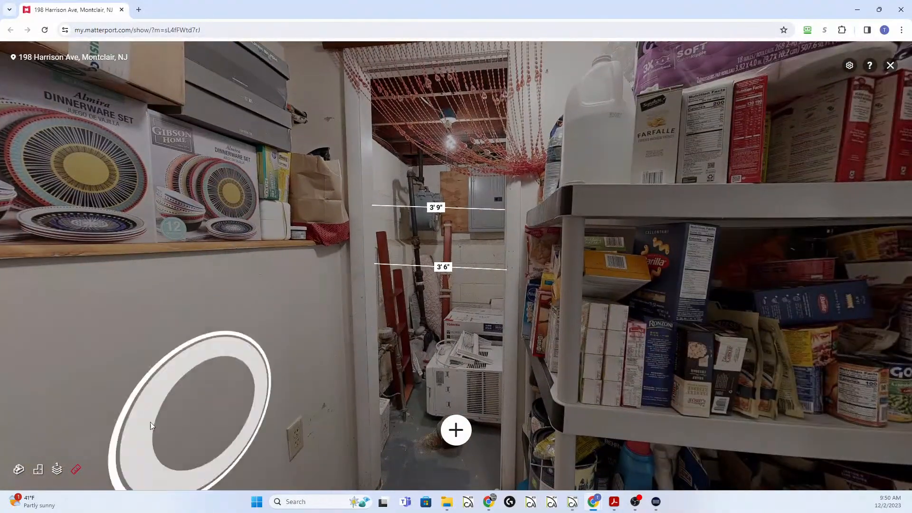
Switch the scan to the floor plan and measure the gaming-chair room's width from the bathroom-side wall to the bedroom partition
left_click(31, 469)
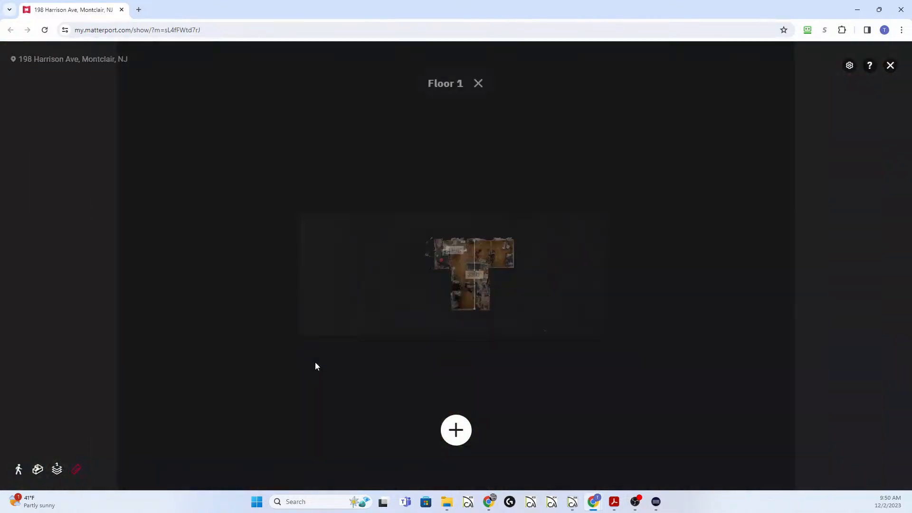
scroll(454, 259, "up", 5)
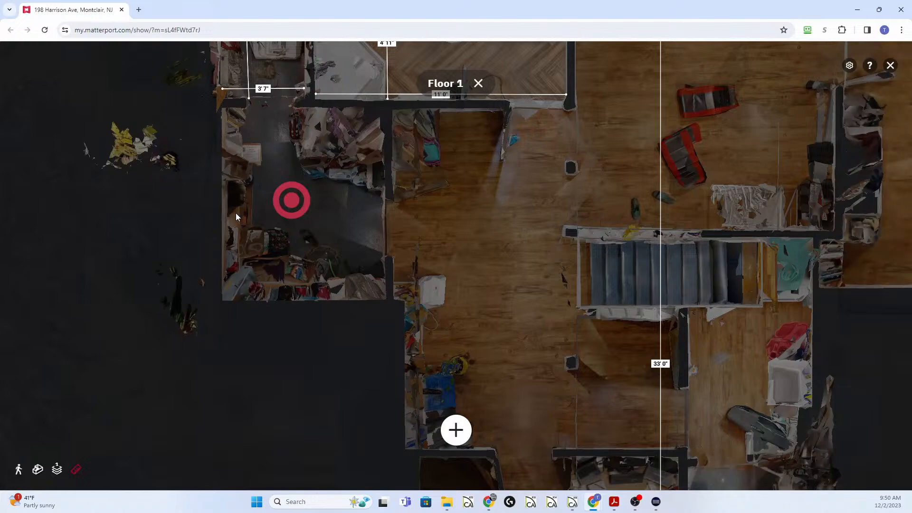
left_click_drag(368, 142, 244, 123)
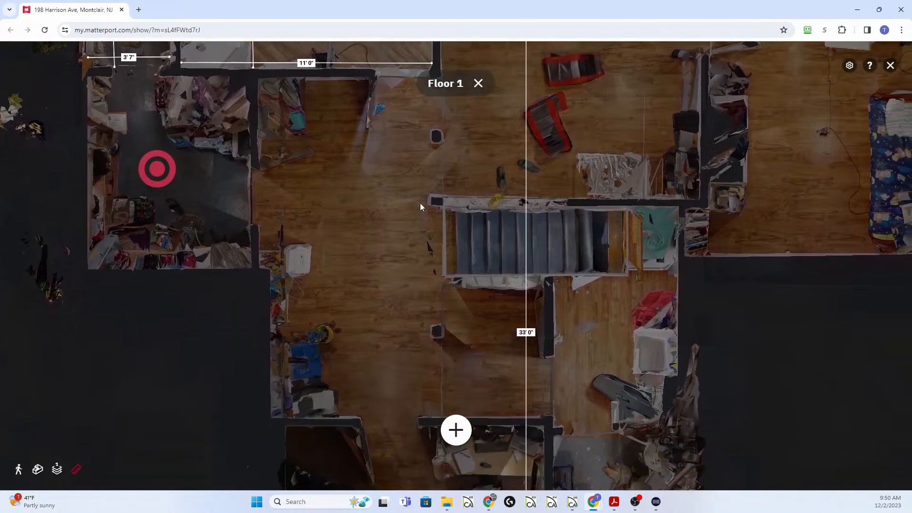
scroll(379, 289, "down", 5)
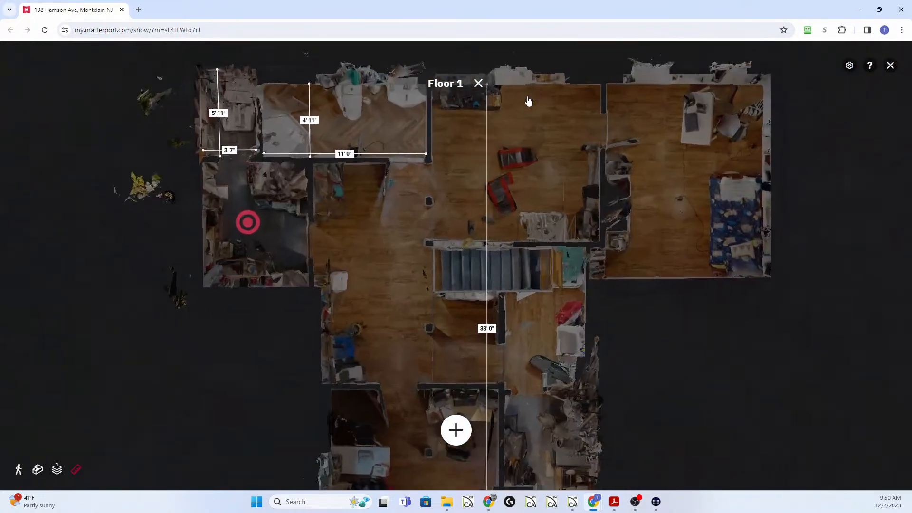
scroll(529, 101, "up", 3)
left_click_drag(552, 140, 422, 282)
left_click(456, 430)
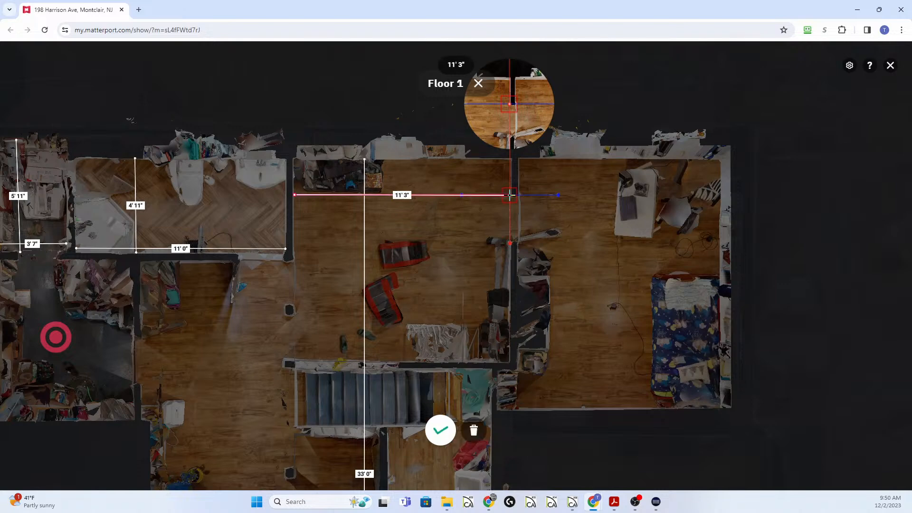
left_click(510, 195)
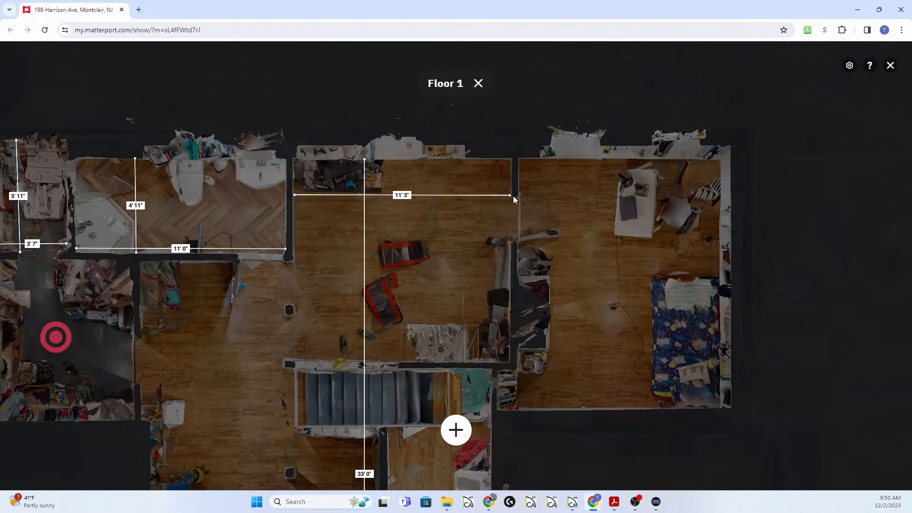
Measure the bedroom's width near the desk, from the gaming-chair room partition to the opposite exterior wall
left_click(456, 430)
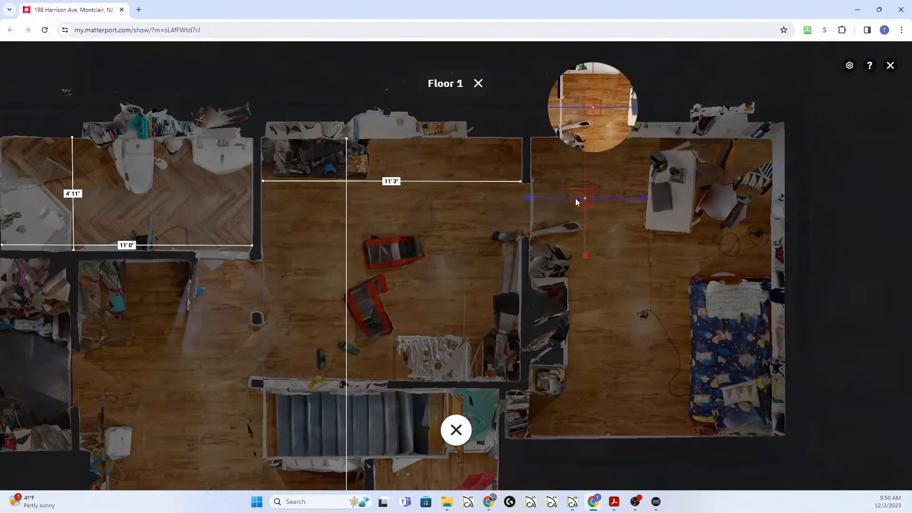
left_click(532, 183)
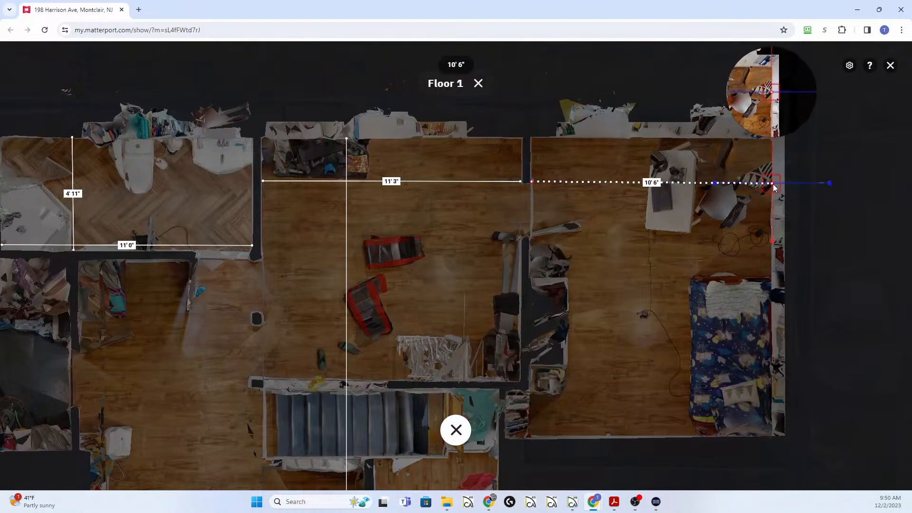
left_click(772, 183)
key("Escape")
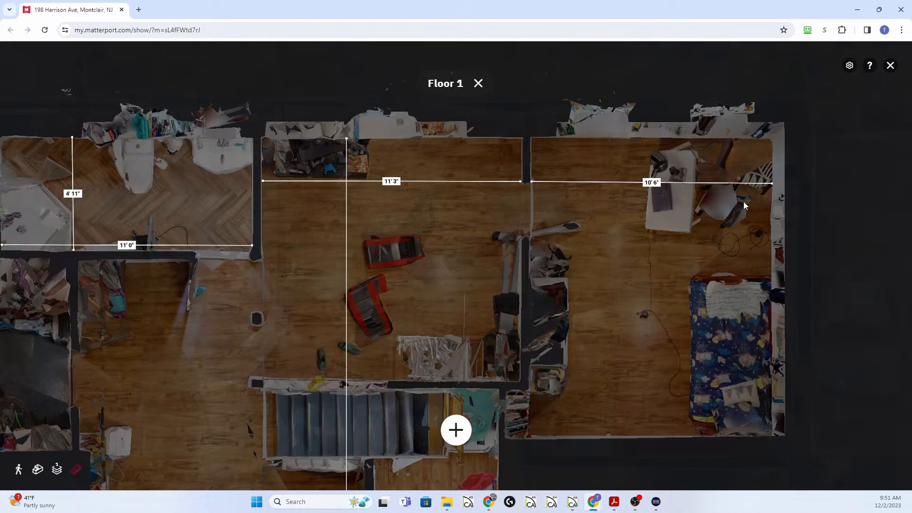
Measure the bedroom's length from the wall at the foot of the plan to the window wall
left_click(456, 430)
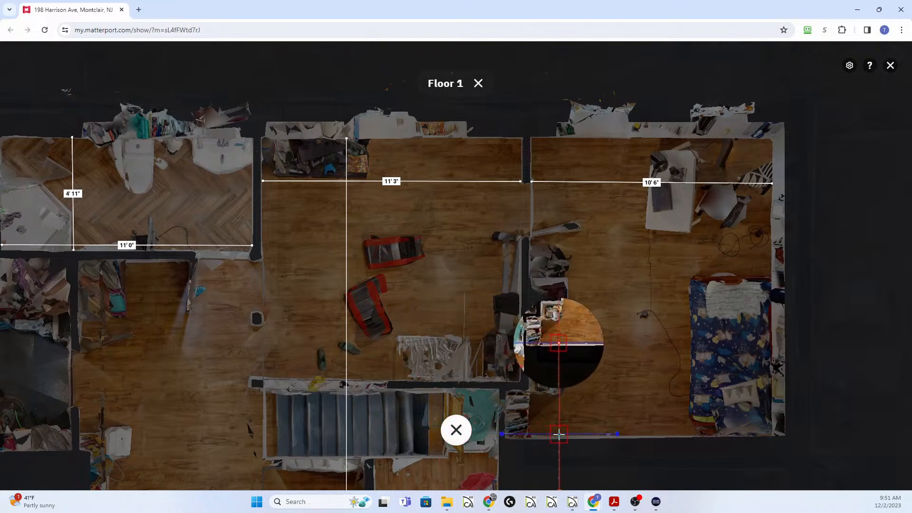
left_click(558, 434)
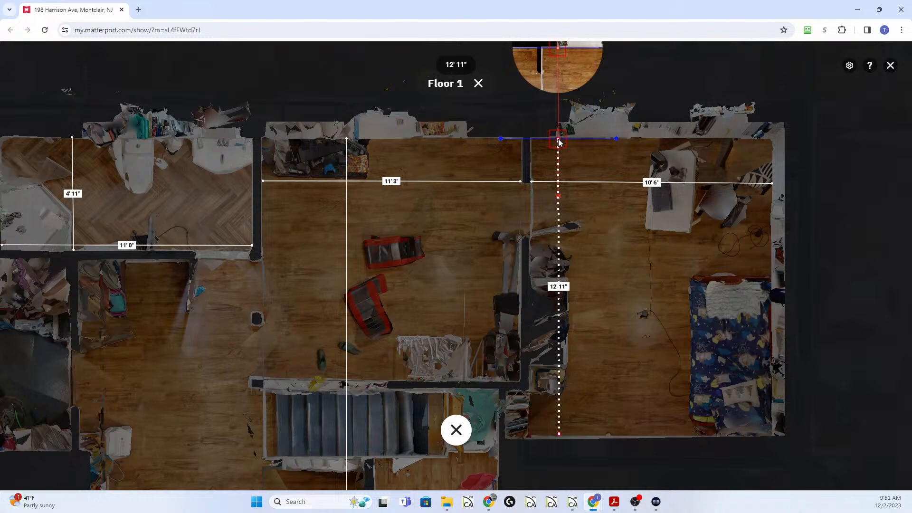
left_click(558, 138)
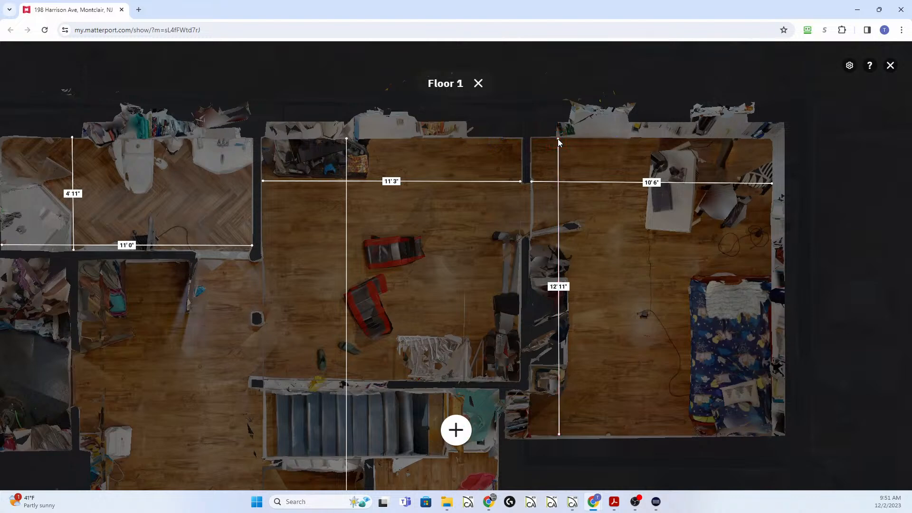
Measure the gaming-chair room's depth from the stair wall to the window wall
left_click(457, 433)
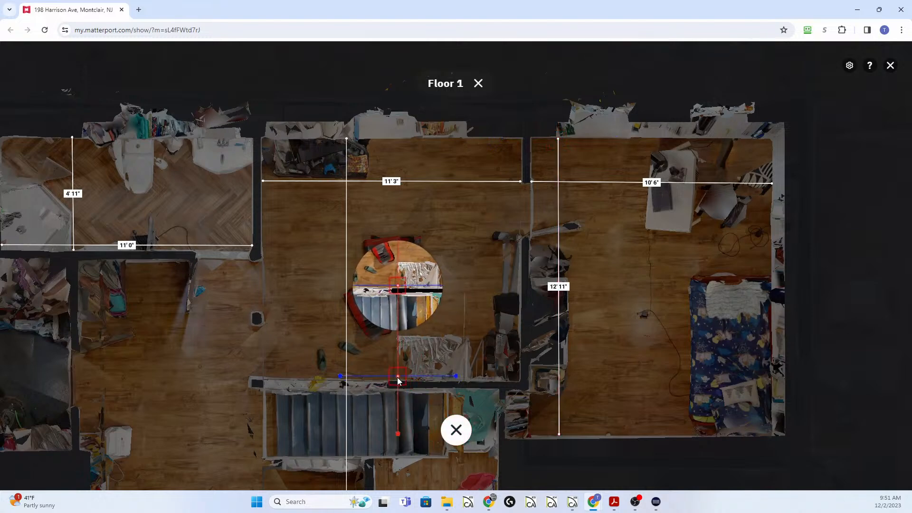
left_click(395, 380)
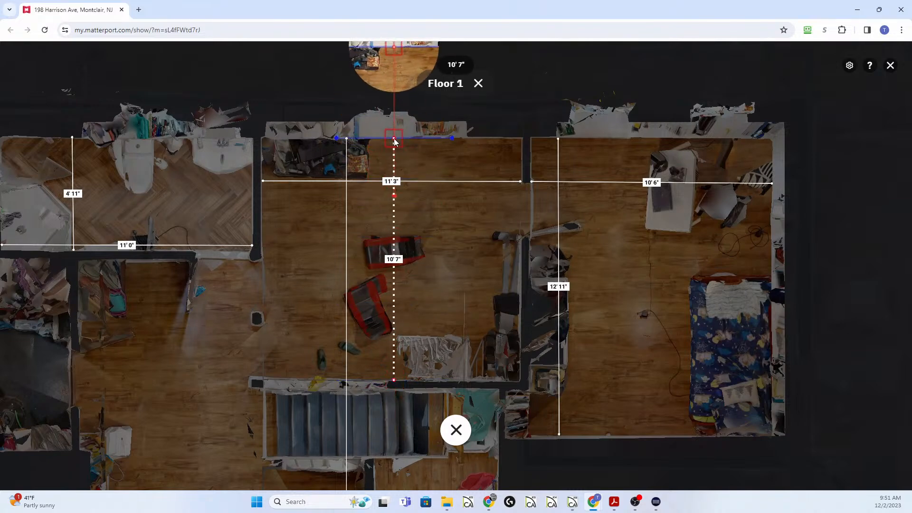
left_click(394, 138)
Enter the scan in the gaming-chair room and examine its window ledge, TV wall and the stair wall with the dartboard
scroll(454, 270, "down", 5)
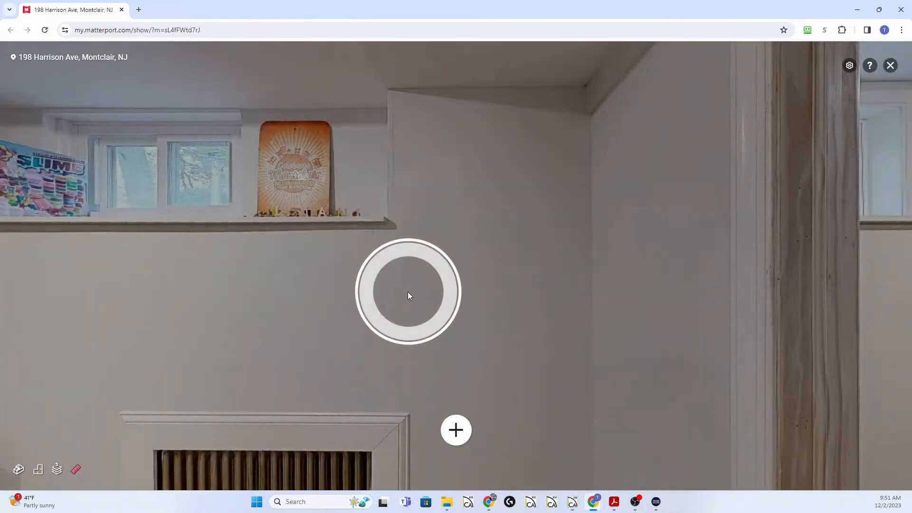
left_click_drag(409, 295, 603, 275)
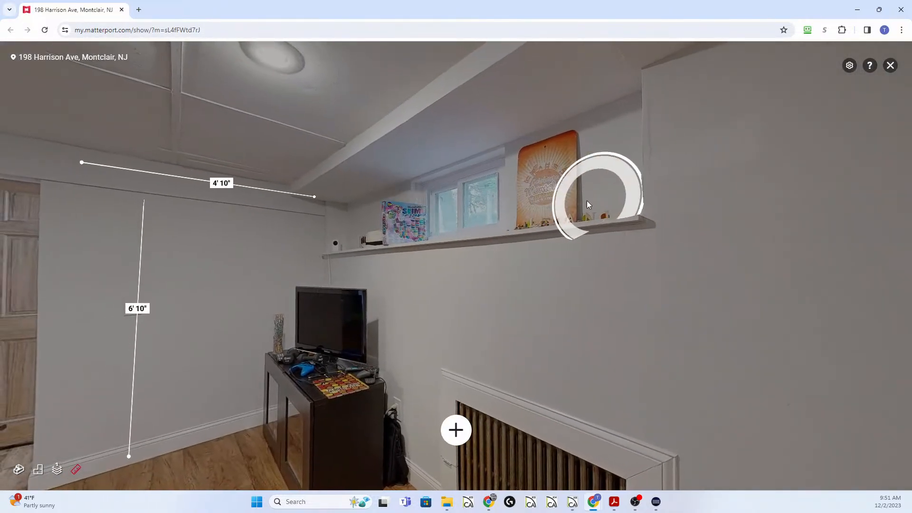
left_click_drag(417, 241, 580, 229)
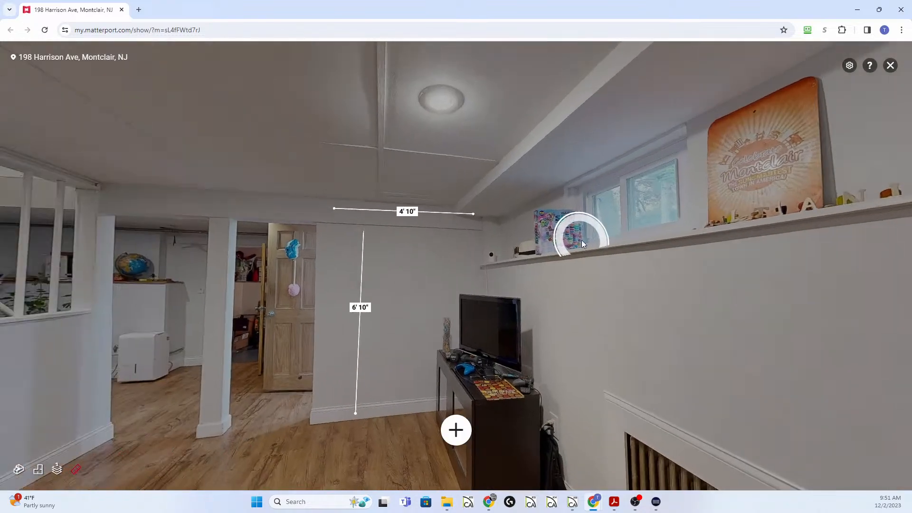
left_click_drag(452, 279, 549, 266)
left_click_drag(412, 309, 608, 280)
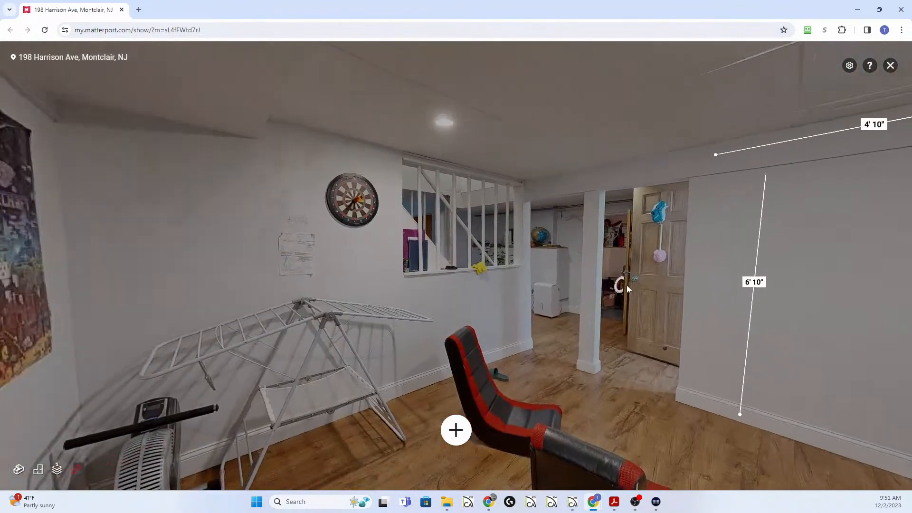
left_click_drag(451, 301, 275, 316)
Walk into the bedroom and examine the recessed shelving niche beside the wardrobe and the window wall
left_click(412, 369)
left_click_drag(553, 309, 320, 307)
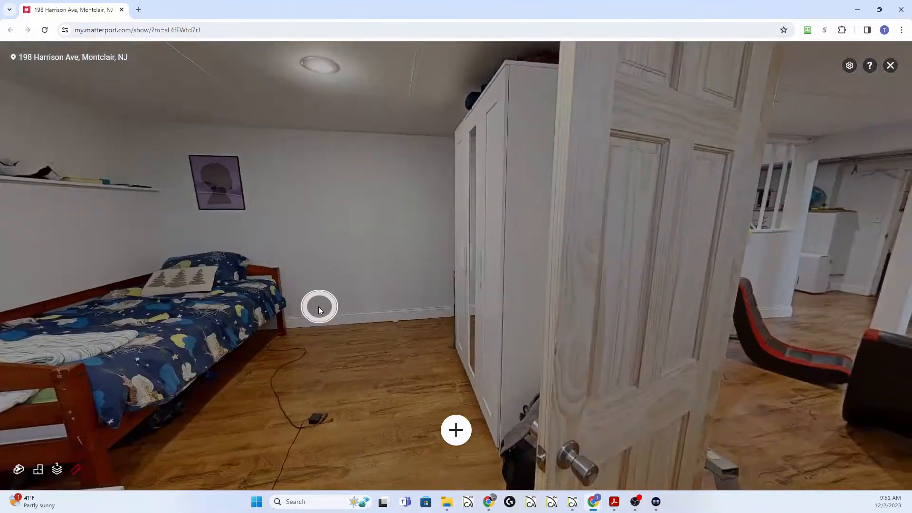
left_click(425, 301)
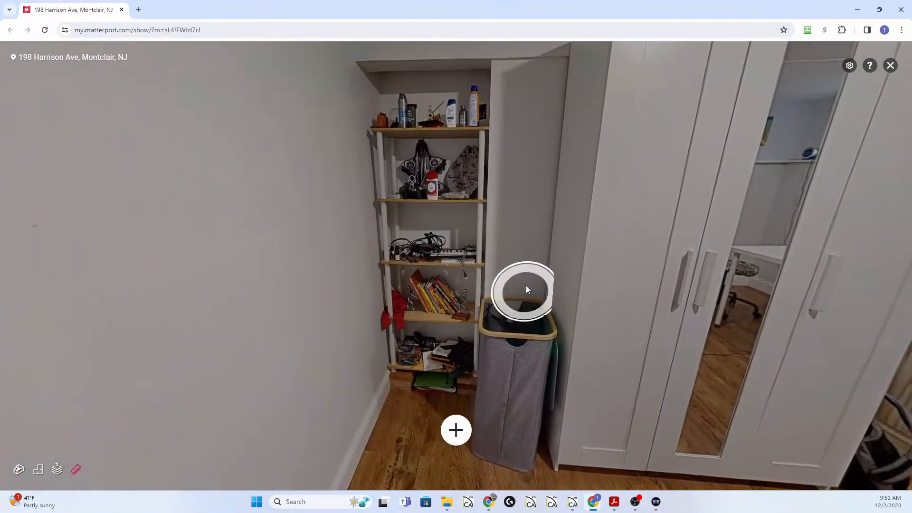
left_click(526, 290)
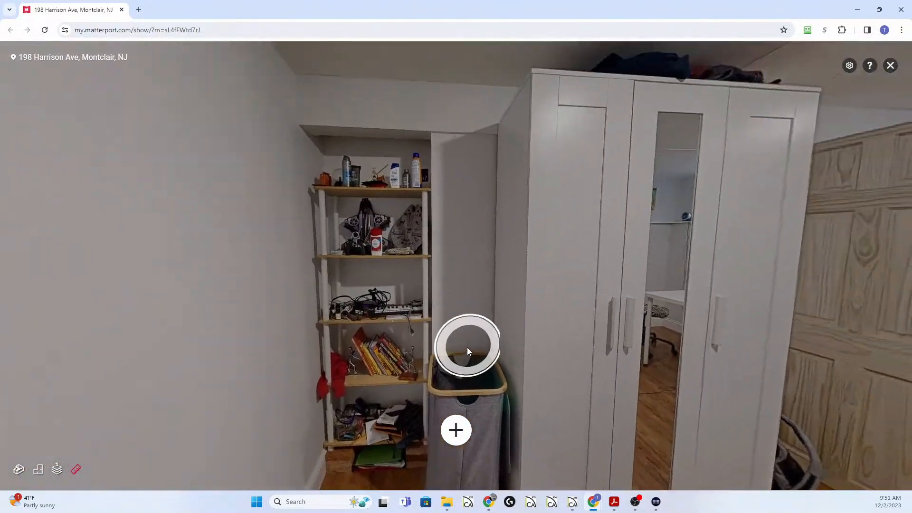
left_click(460, 354)
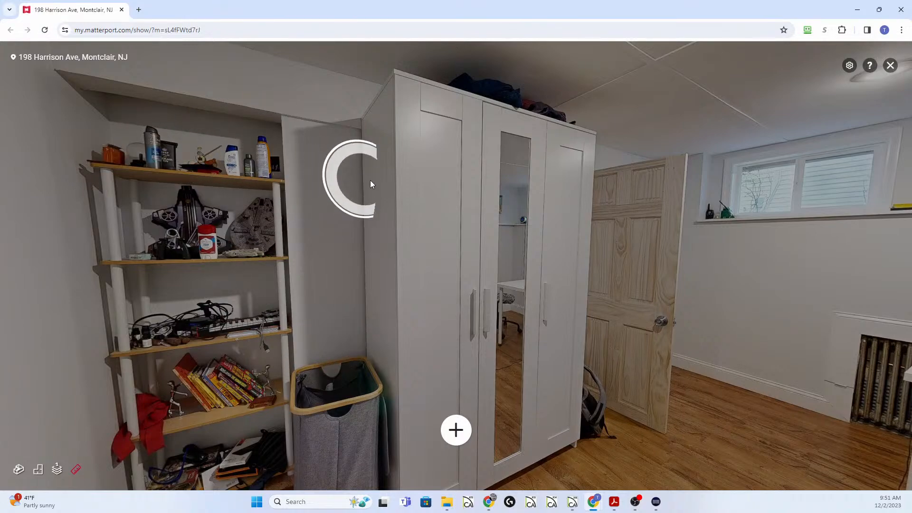
left_click(568, 244)
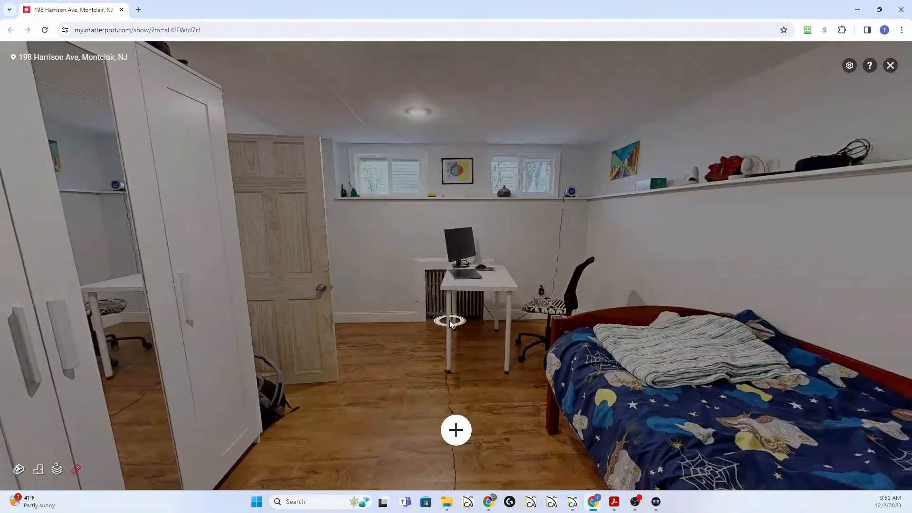
Return to the floor plan and measure the bedroom's width through the shelving niche, from the exterior wall to the niche's back
left_click(39, 477)
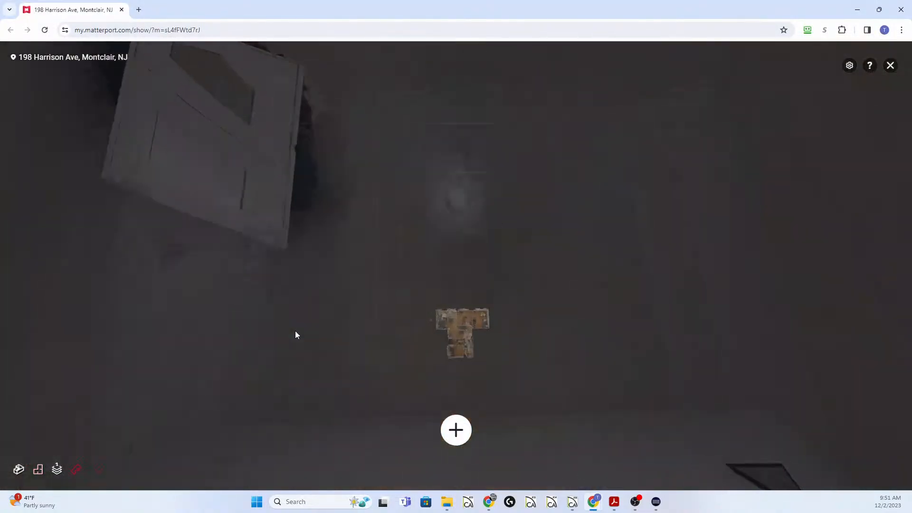
scroll(485, 277, "up", 5)
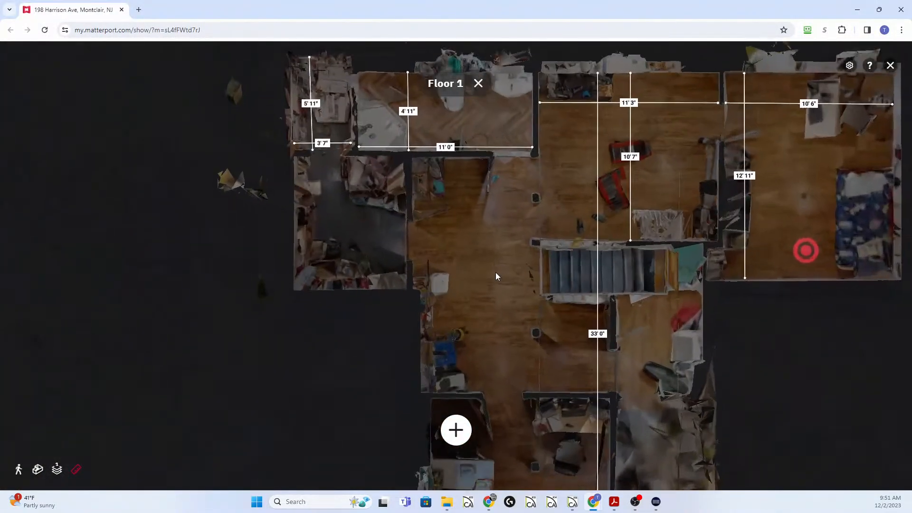
left_click_drag(455, 315, 318, 380)
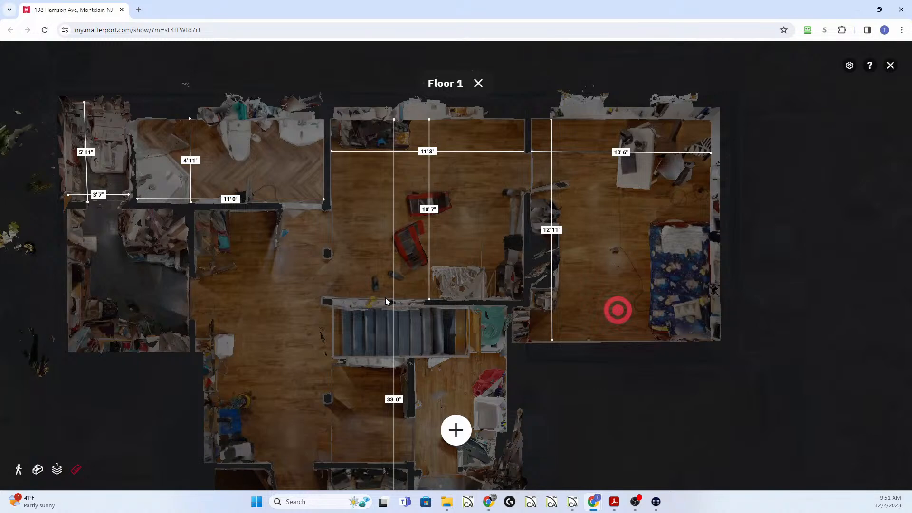
left_click(456, 430)
scroll(720, 305, "up", 2)
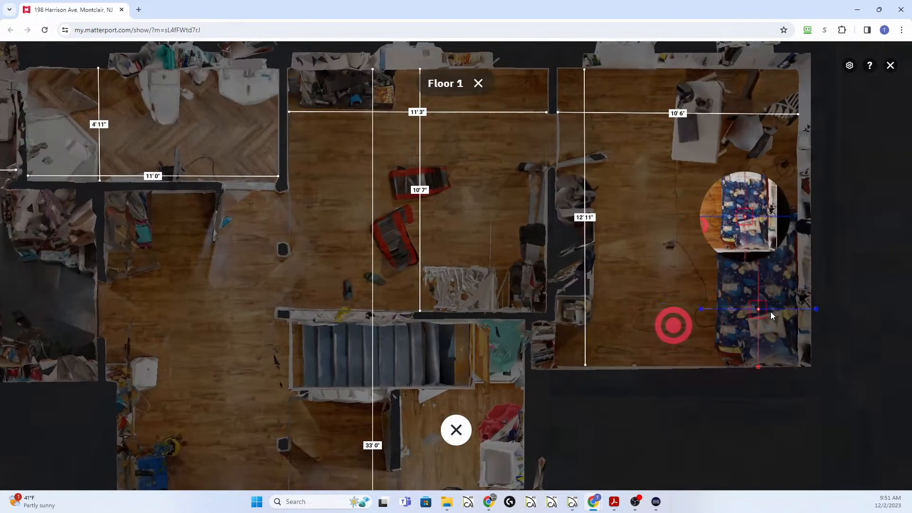
left_click(796, 330)
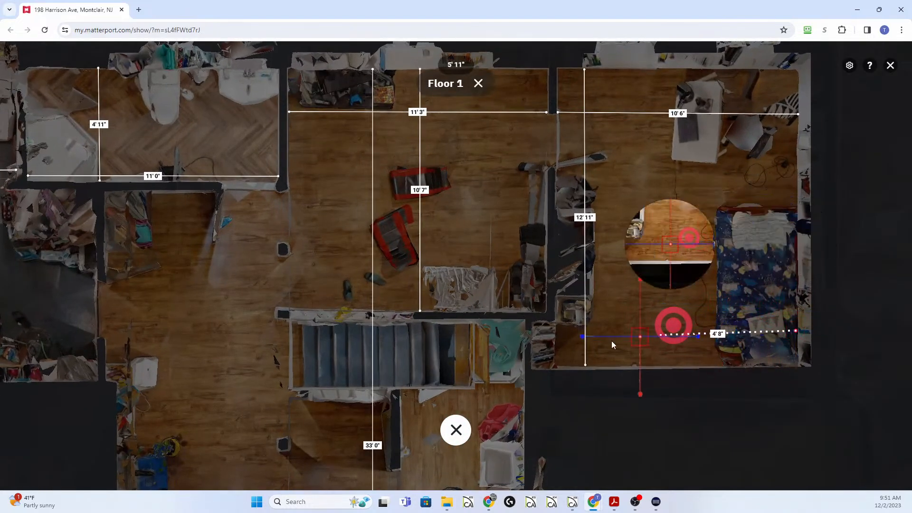
left_click(532, 332)
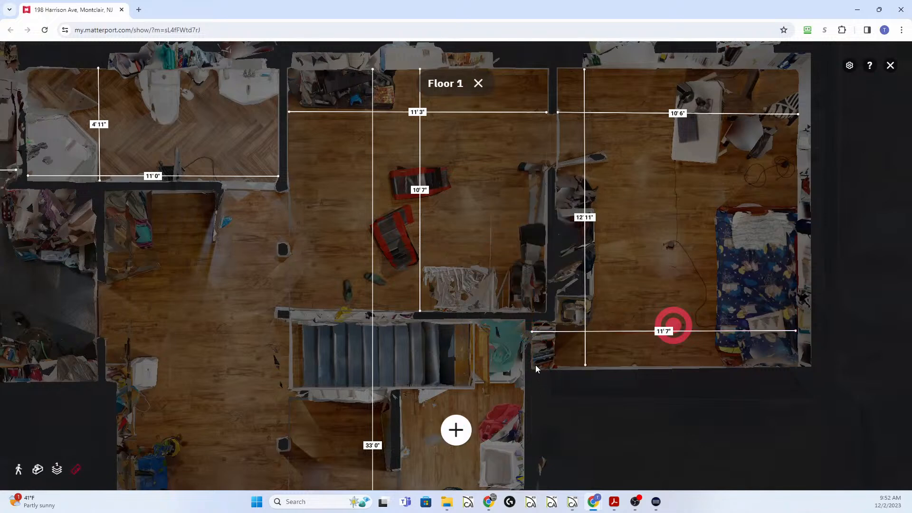
Measure the laundry area's width just past the stairs, from the short partition to the exterior wall
scroll(535, 364, "down", 1)
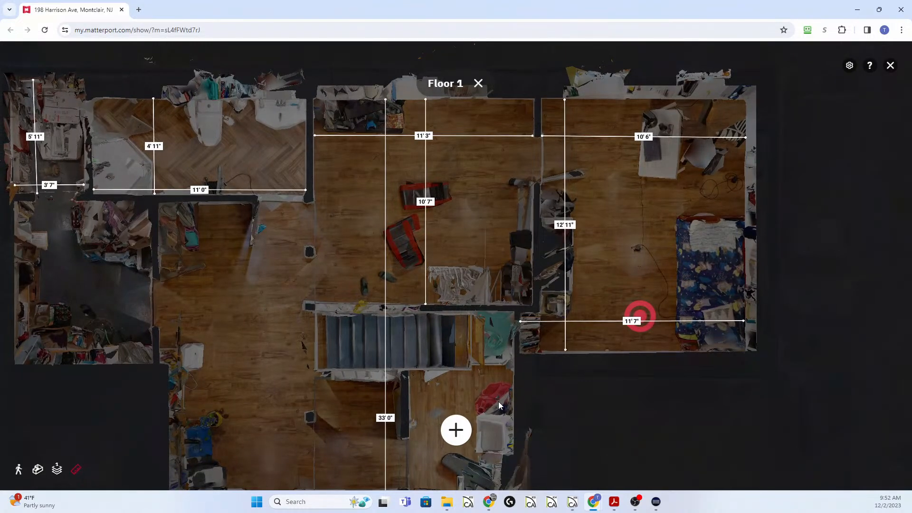
left_click(455, 432)
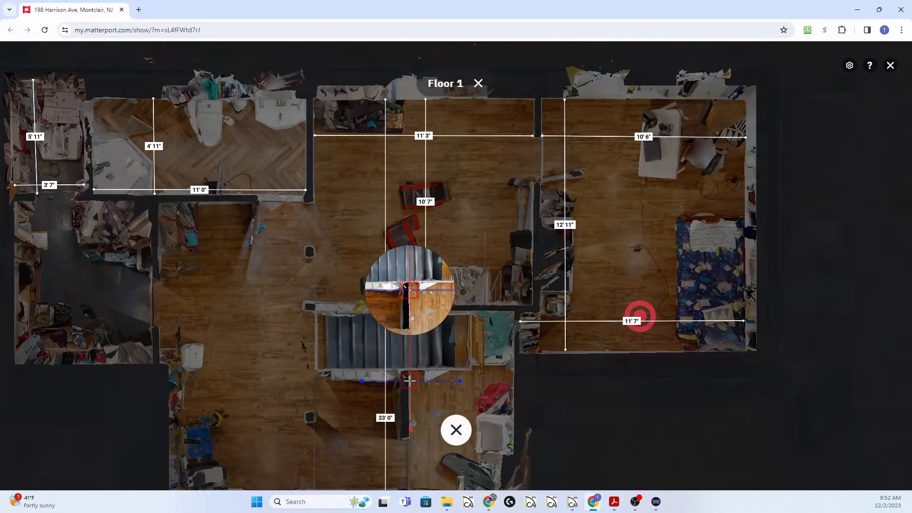
left_click(409, 380)
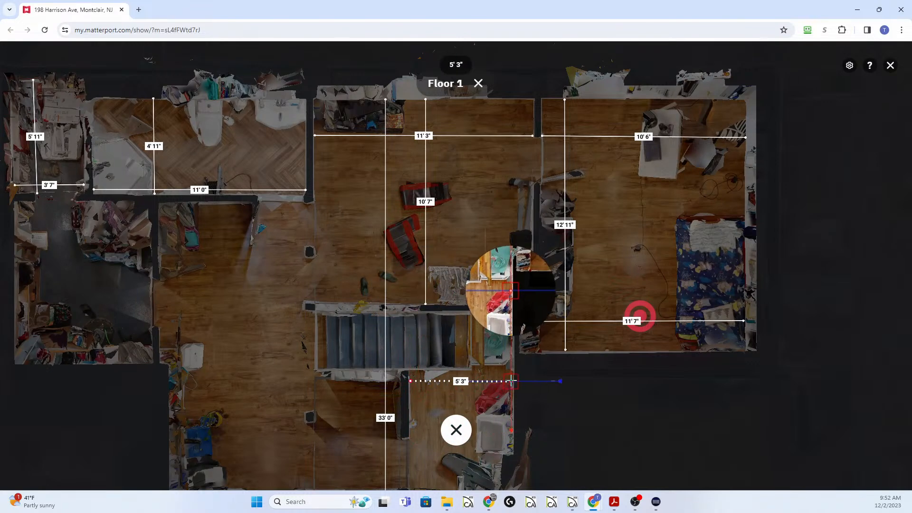
left_click(511, 381)
Measure the laundry area's length from the far storage partition to the wall beside the stairs
scroll(497, 392, "up", 2)
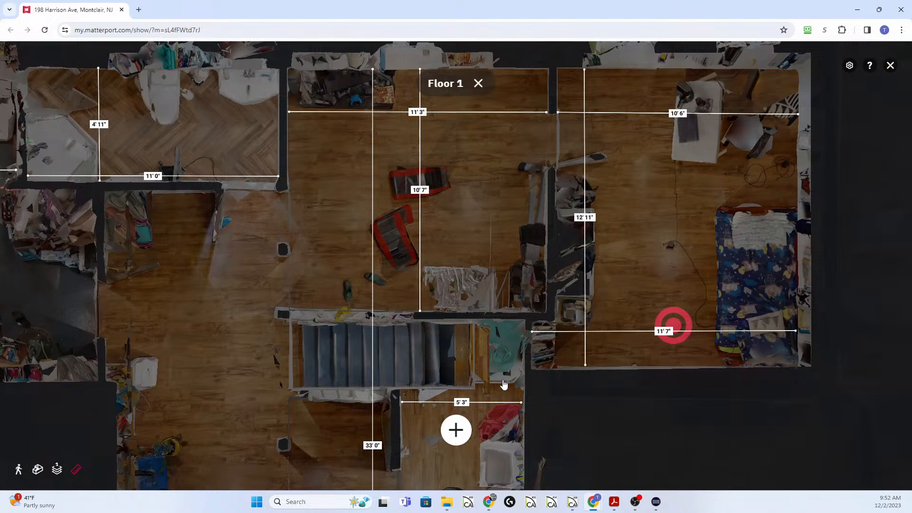
scroll(505, 385, "down", 8)
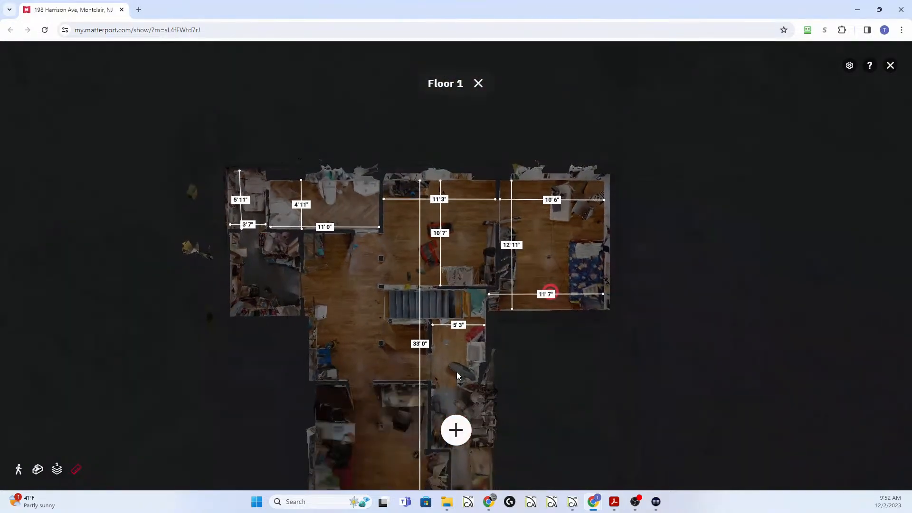
scroll(454, 369, "up", 5)
left_click_drag(448, 372, 434, 195)
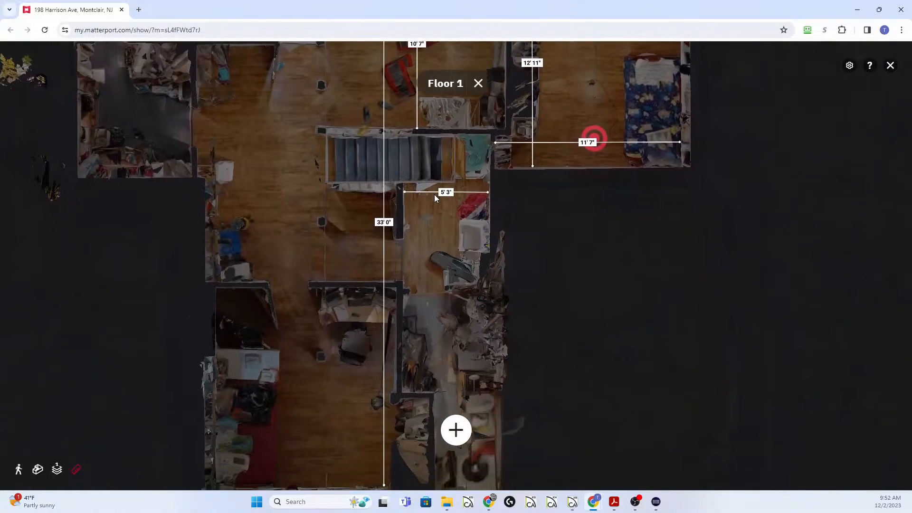
left_click(456, 430)
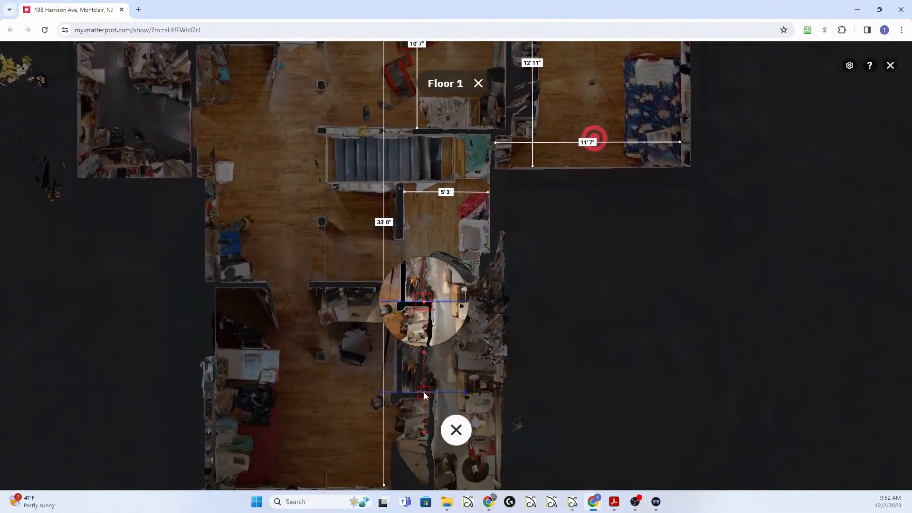
left_click(423, 393)
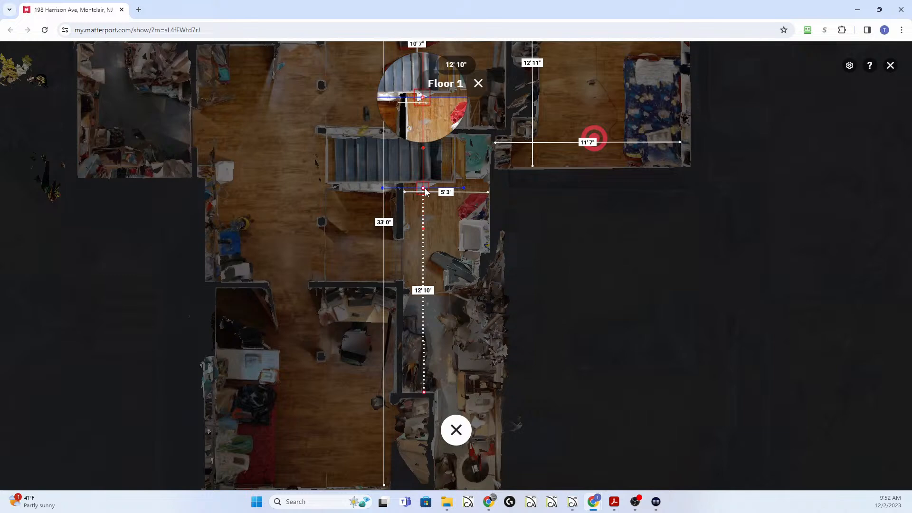
left_click(425, 192)
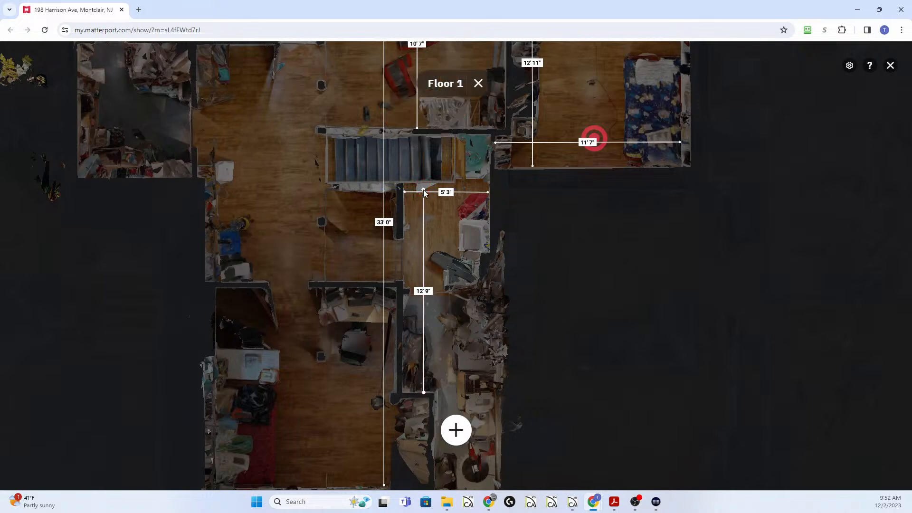
Enter the scan in the laundry room and examine the washer corner under the stairs and the doorway to the storage area
left_click(441, 246)
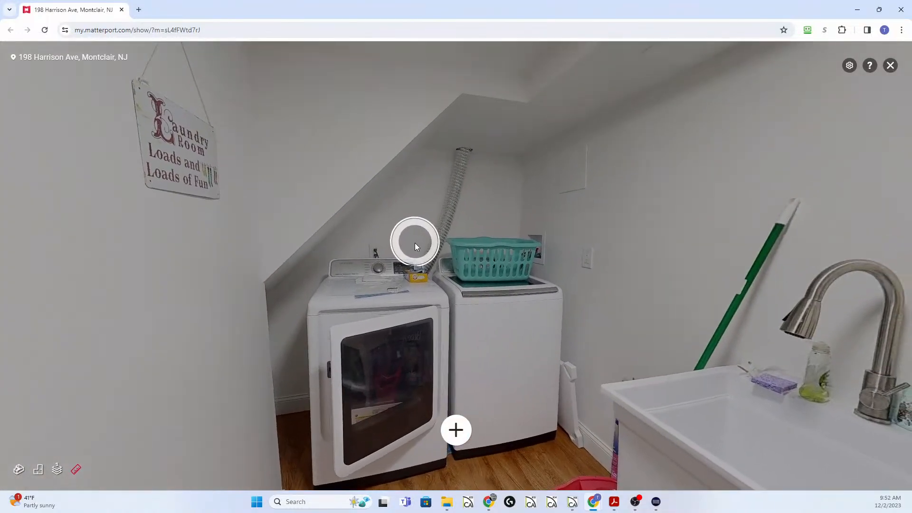
left_click_drag(414, 243, 278, 264)
left_click_drag(529, 243, 242, 232)
left_click_drag(499, 238, 434, 224)
left_click(417, 237)
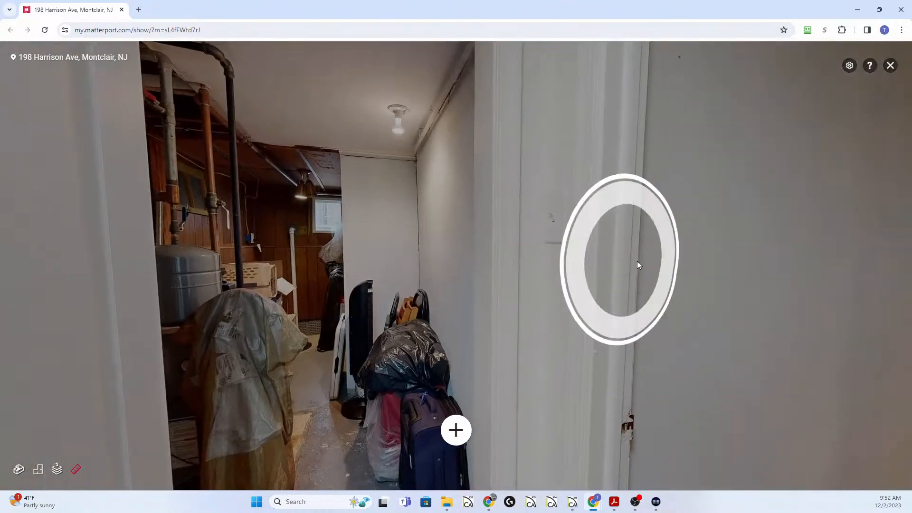
left_click_drag(638, 265, 392, 280)
Walk past the printer wall into the office and examine its post, closet and bed wall
left_click(532, 376)
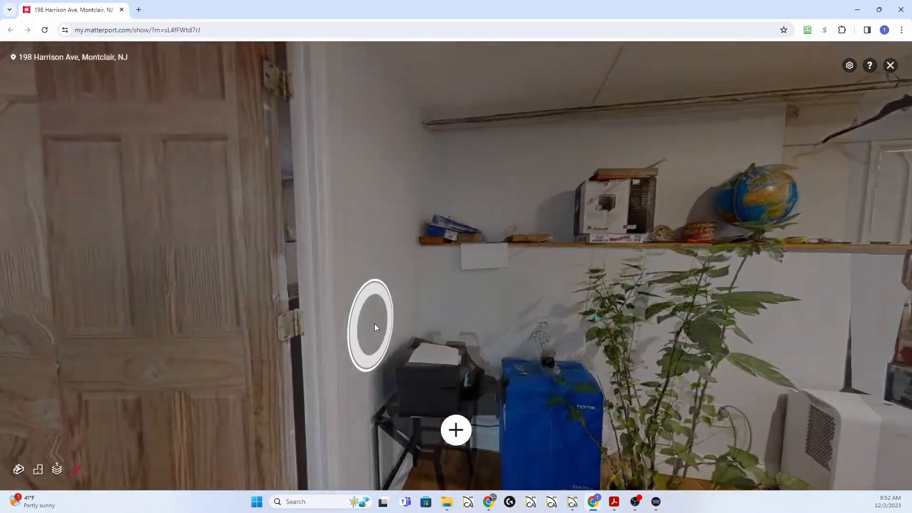
left_click_drag(371, 322, 547, 307)
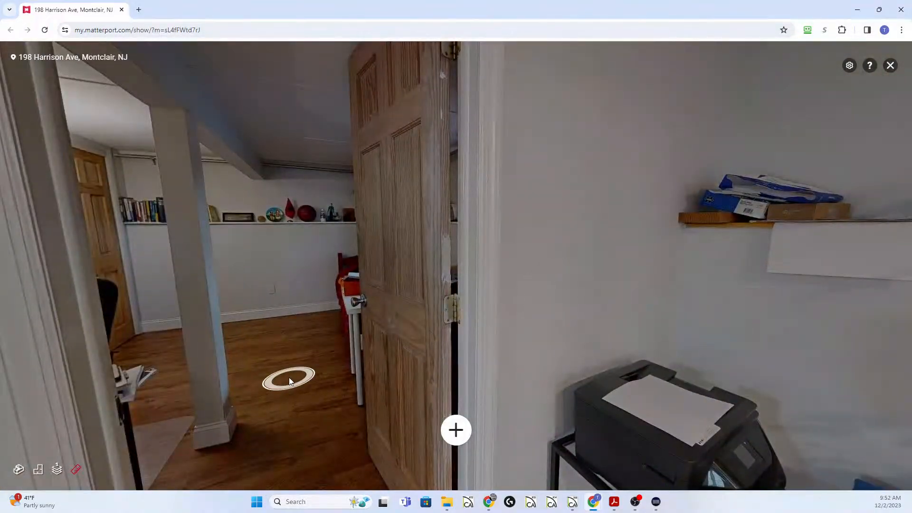
left_click(290, 382)
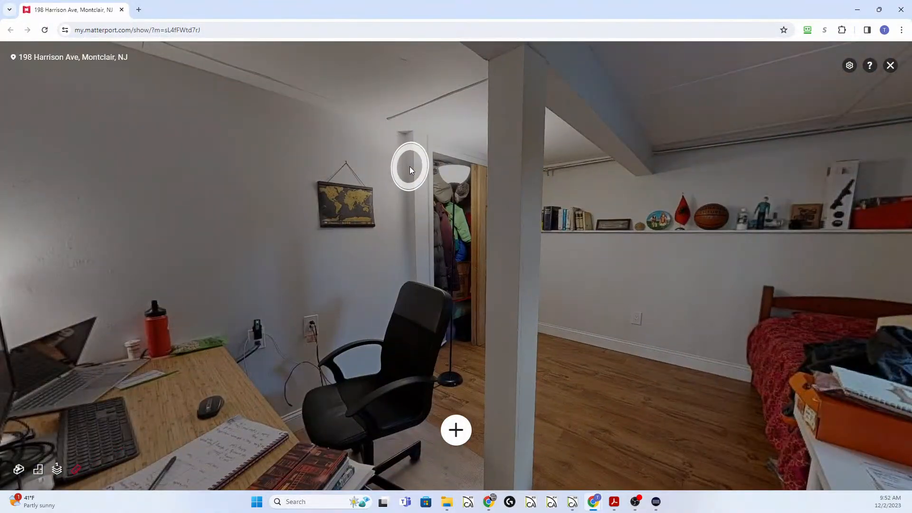
left_click(549, 218)
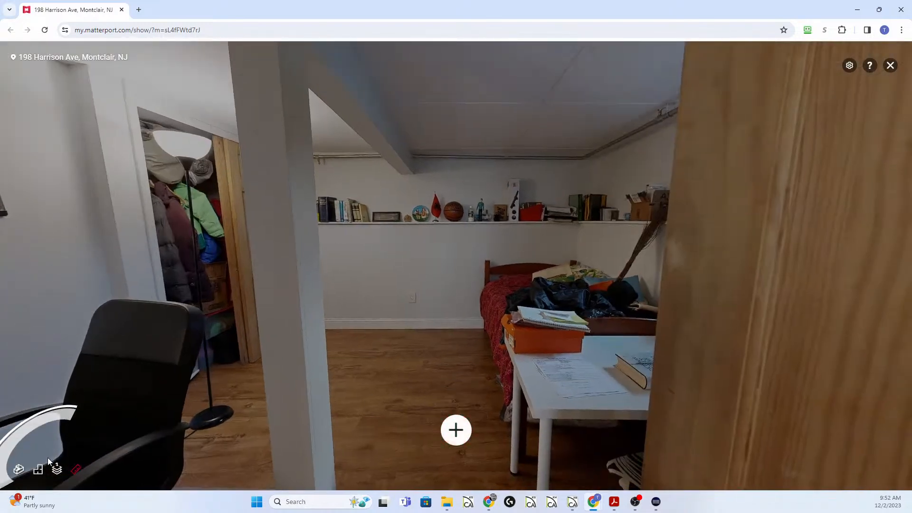
Return to the floor plan and measure the open space between the stair wall and the office partition
left_click(38, 471)
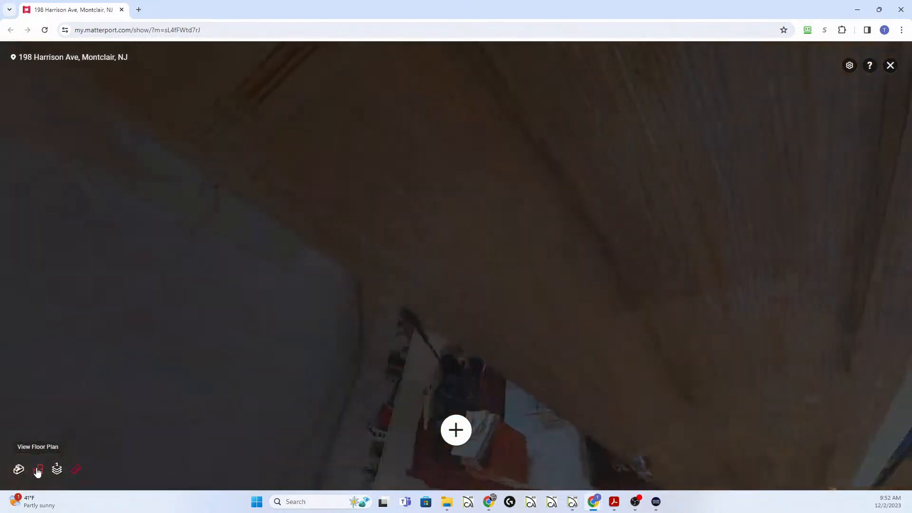
scroll(479, 278, "up", 8)
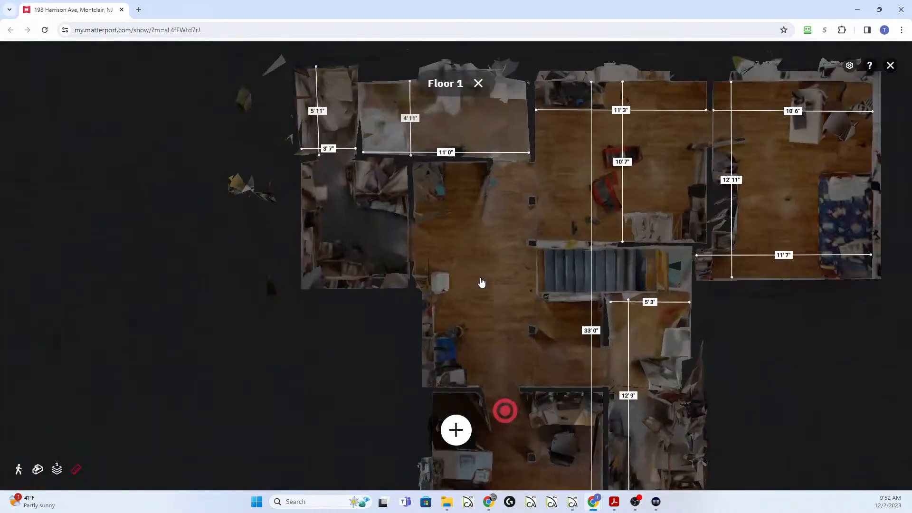
scroll(531, 375, "up", 2)
left_click_drag(537, 381, 450, 271)
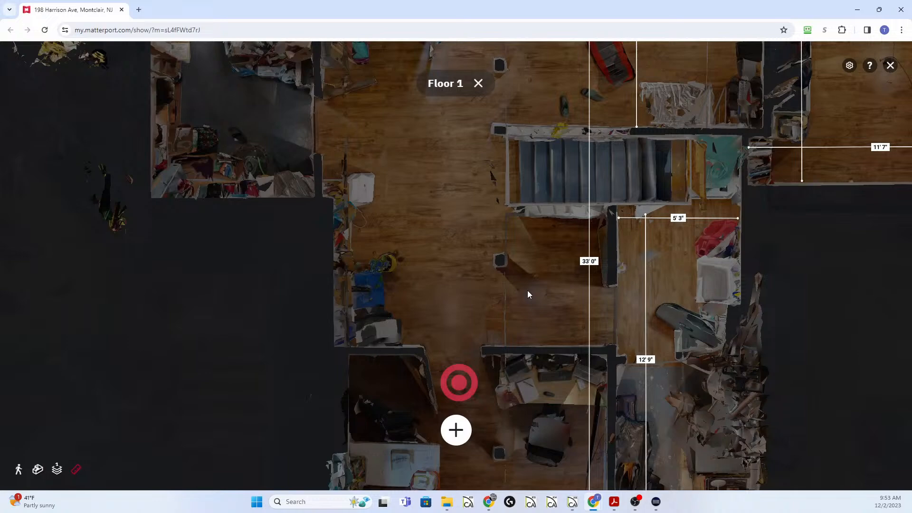
left_click(456, 428)
left_click(554, 285)
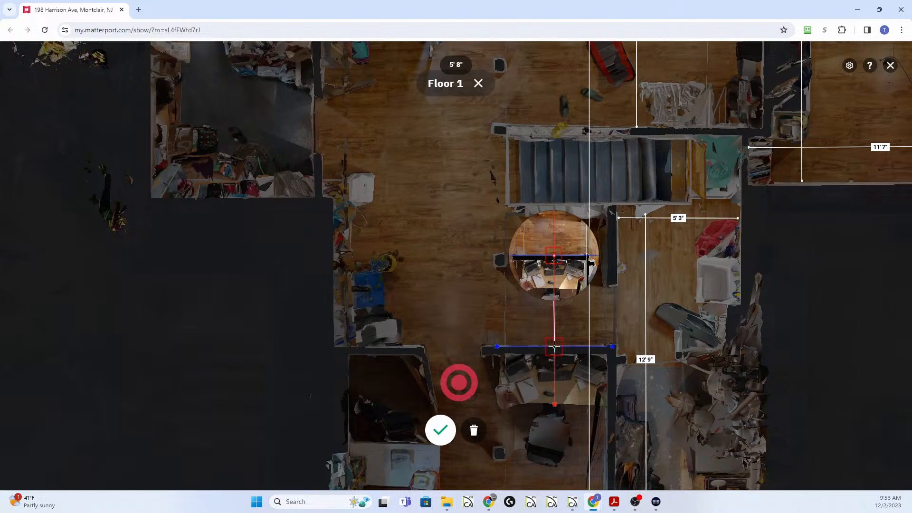
left_click(554, 347)
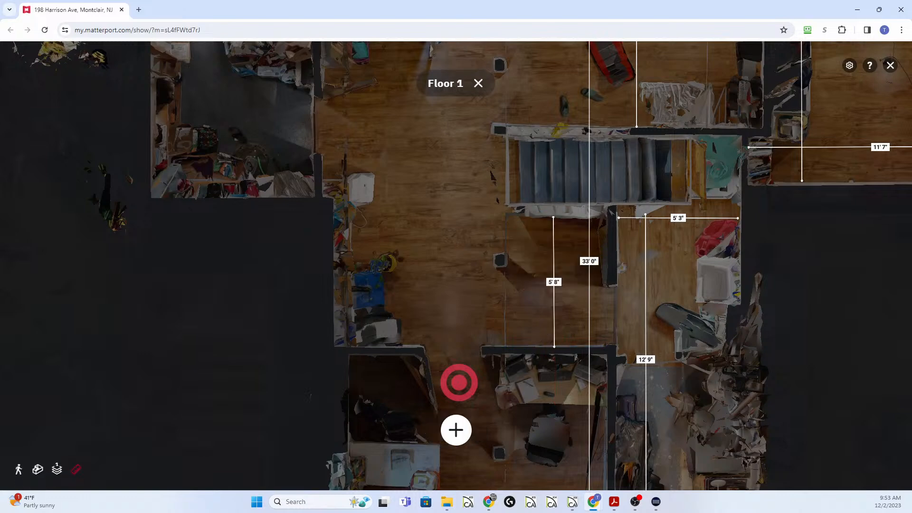
Enter the scan at the foot of the stairs and measure the staircase's width across its two side walls
left_click(386, 260)
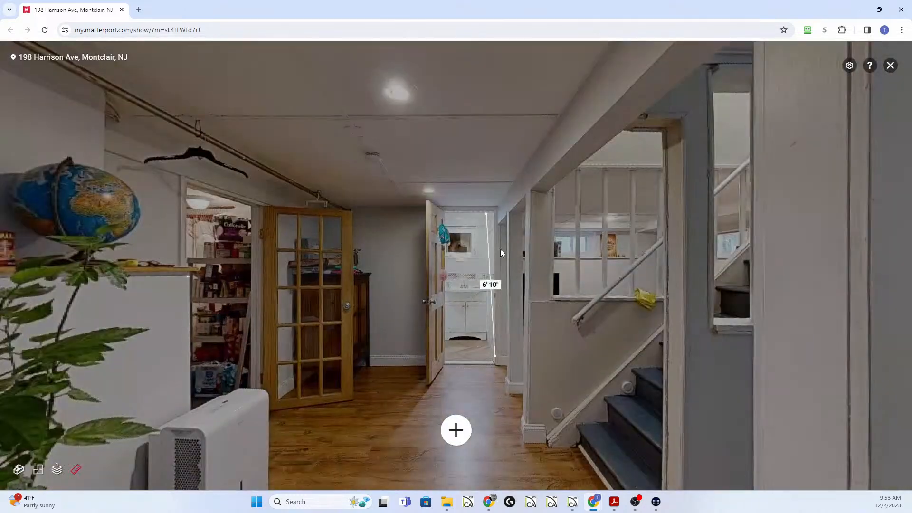
left_click_drag(500, 249, 328, 204)
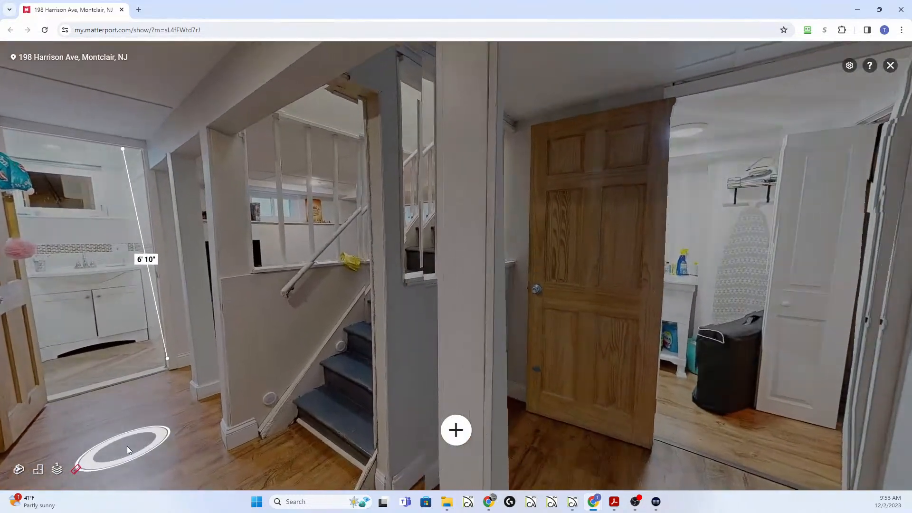
left_click_drag(127, 446, 365, 39)
left_click(456, 430)
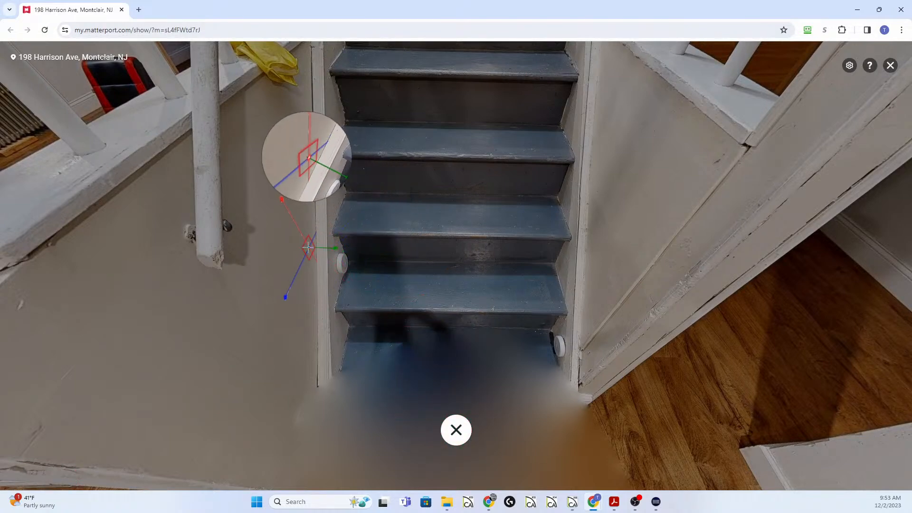
left_click(307, 247)
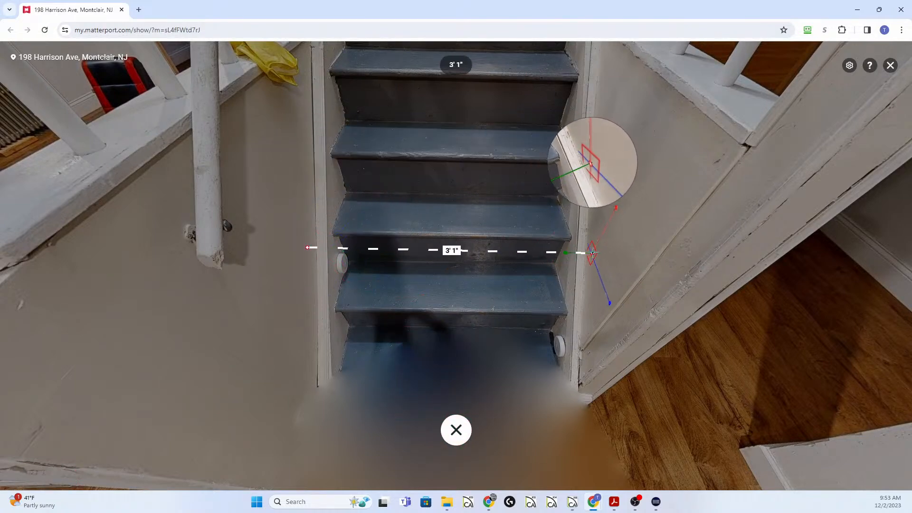
left_click(592, 253)
key("Escape")
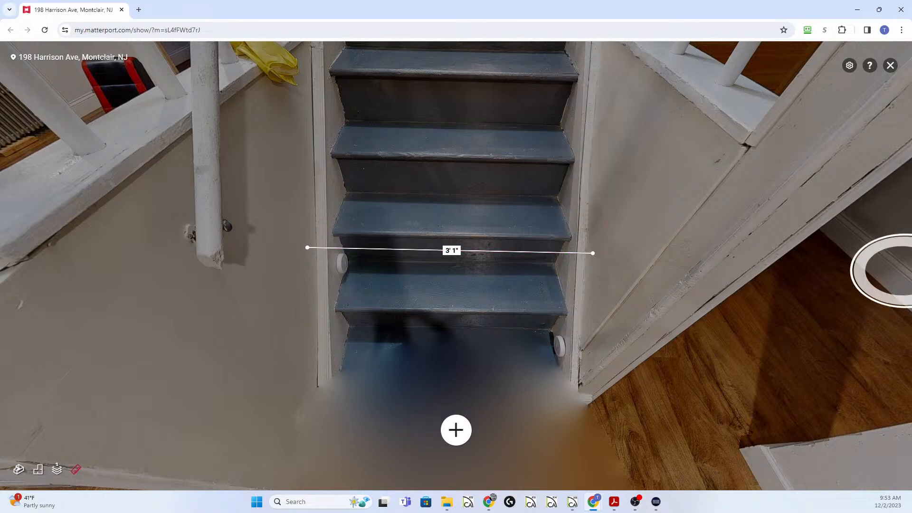
Walk partway up the stairs and back down, examining the treads, railings and half walls beside them
key("alt+Tab")
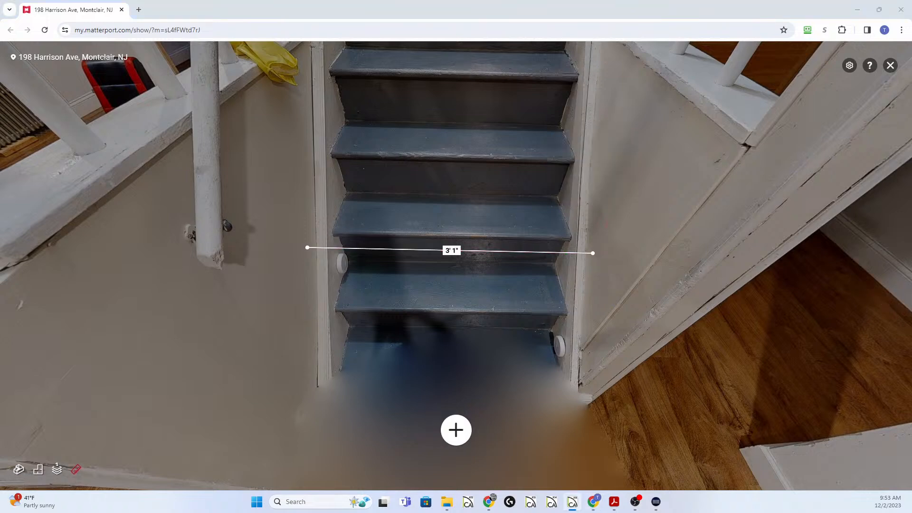
left_click(491, 153)
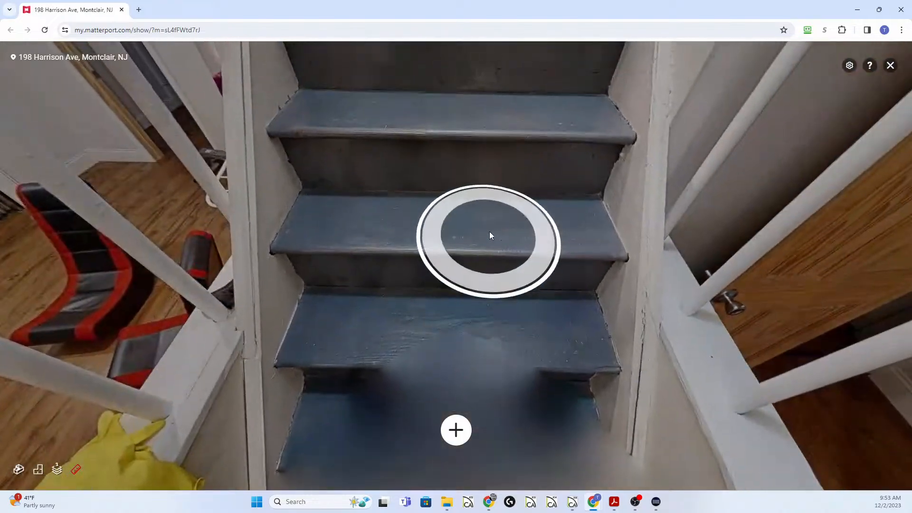
left_click_drag(488, 225, 244, 51)
left_click_drag(688, 179, 406, 230)
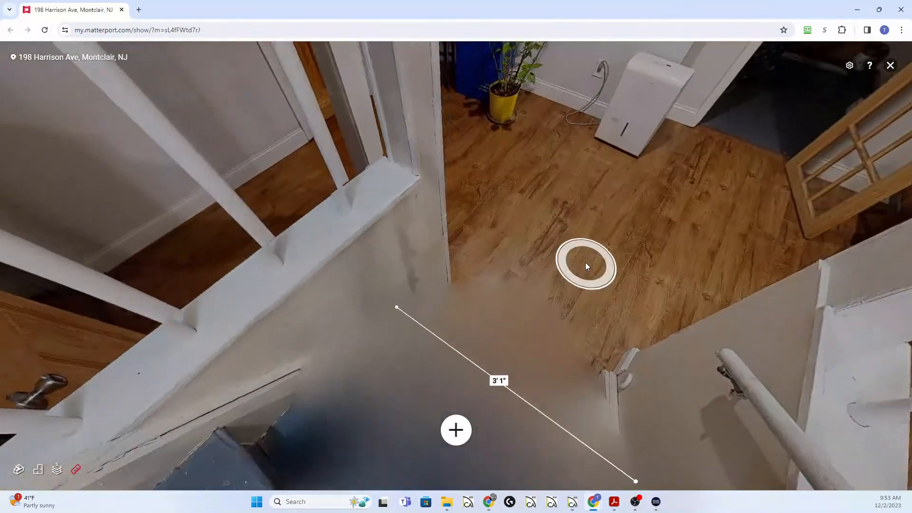
left_click(586, 264)
left_click_drag(584, 264, 506, 381)
left_click_drag(449, 243, 480, 446)
left_click_drag(335, 323, 685, 327)
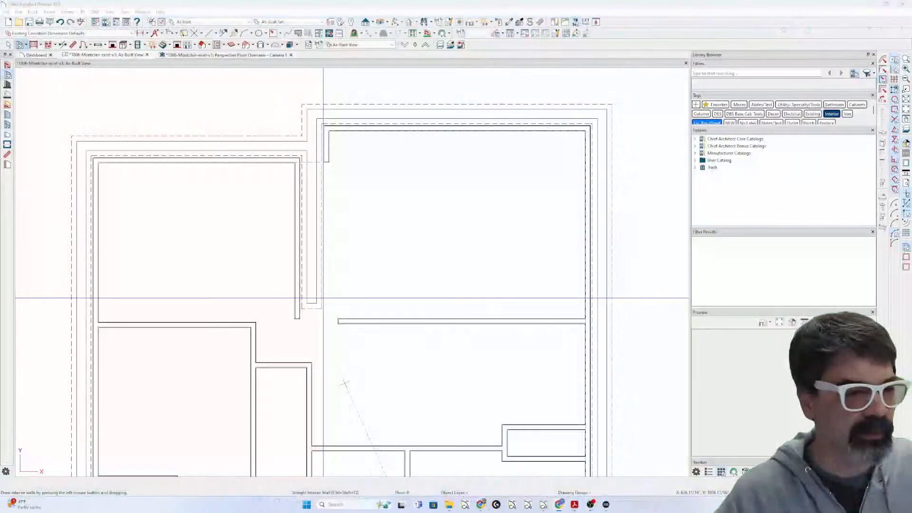
On the floor plan, measure the hall's width from the short laundry partition to the ledge wall opposite
scroll(323, 298, "down", 4)
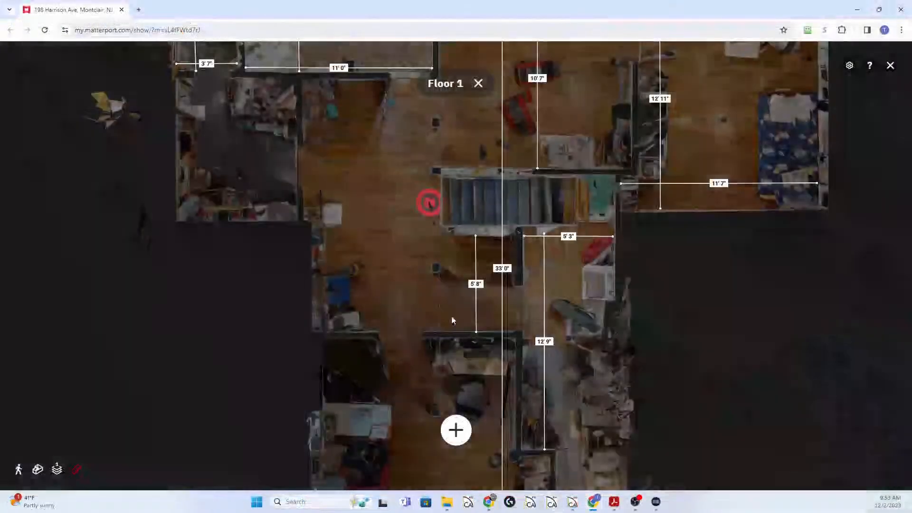
left_click(456, 430)
scroll(489, 275, "up", 2)
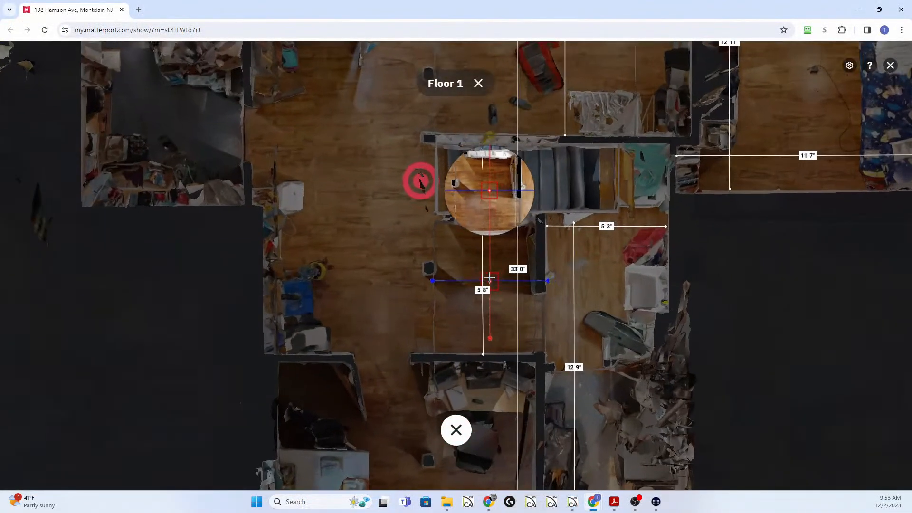
left_click(532, 250)
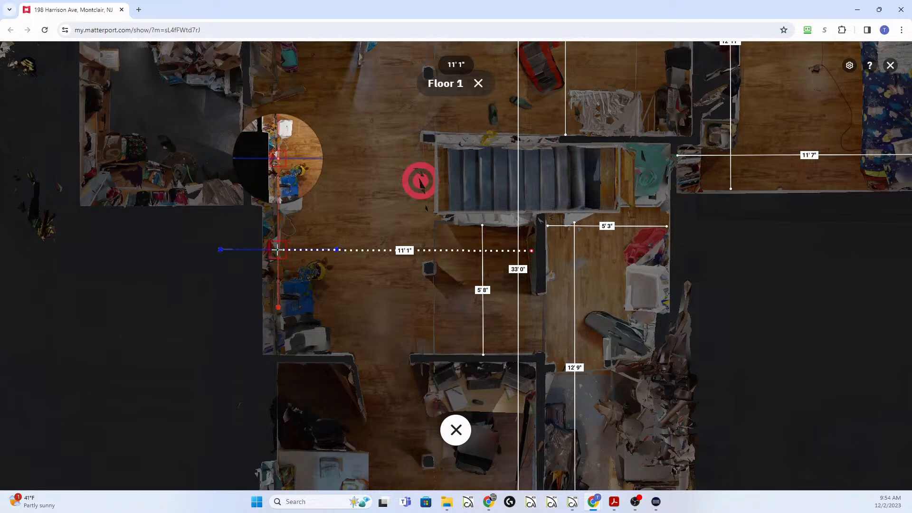
left_click(277, 250)
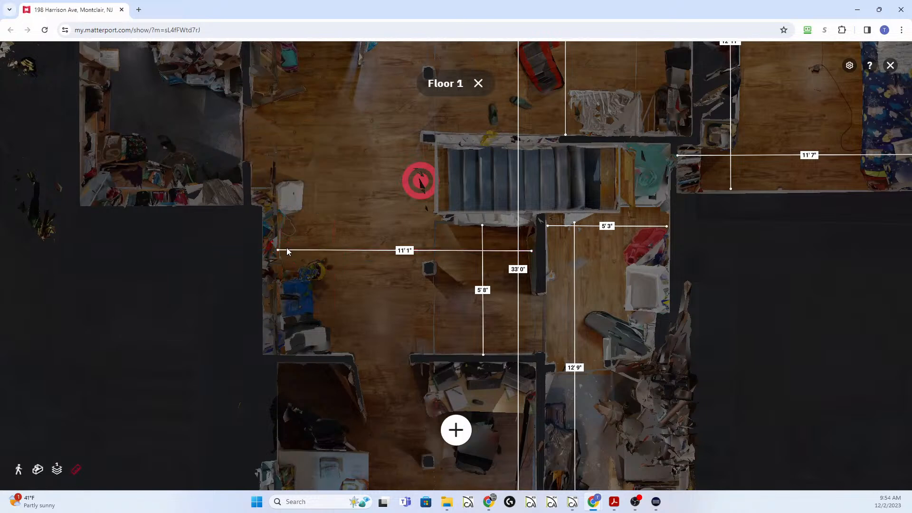
Enter the scan in the hall and examine the shelf ledge along the wall with the printer and plant
left_click(358, 273)
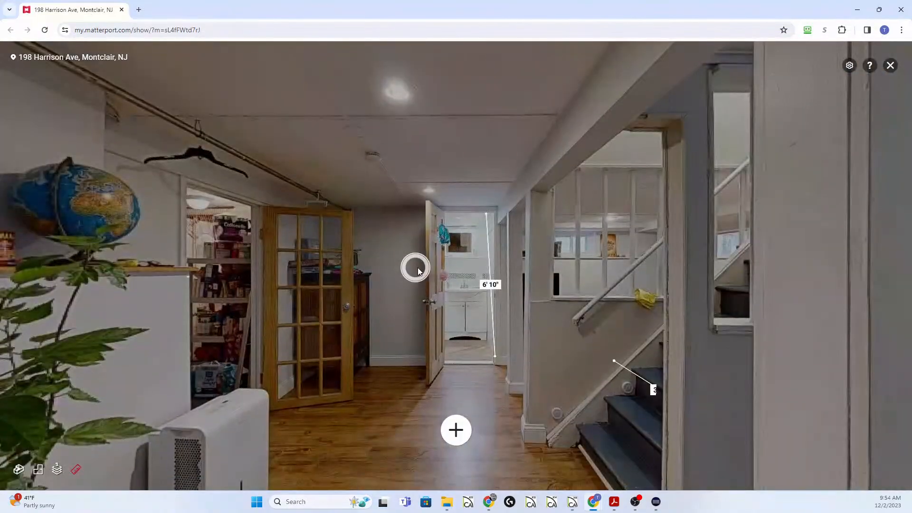
left_click_drag(490, 276, 684, 131)
left_click_drag(342, 219, 624, 293)
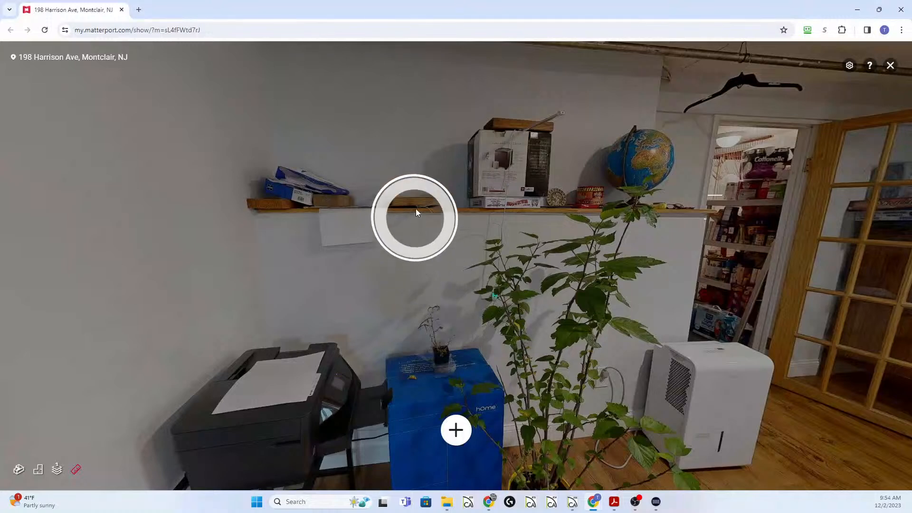
Return to the floor plan and delete the hall's width measurement
left_click(40, 469)
scroll(498, 302, "up", 10)
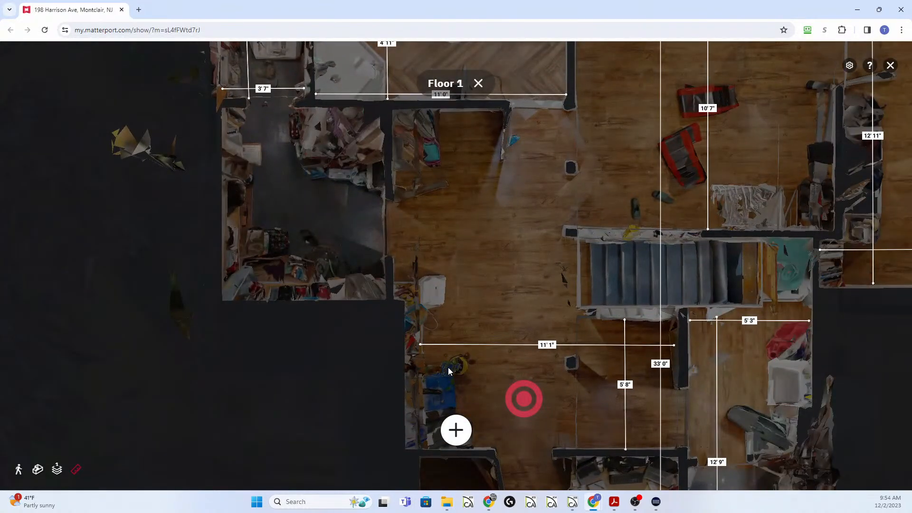
left_click(520, 349)
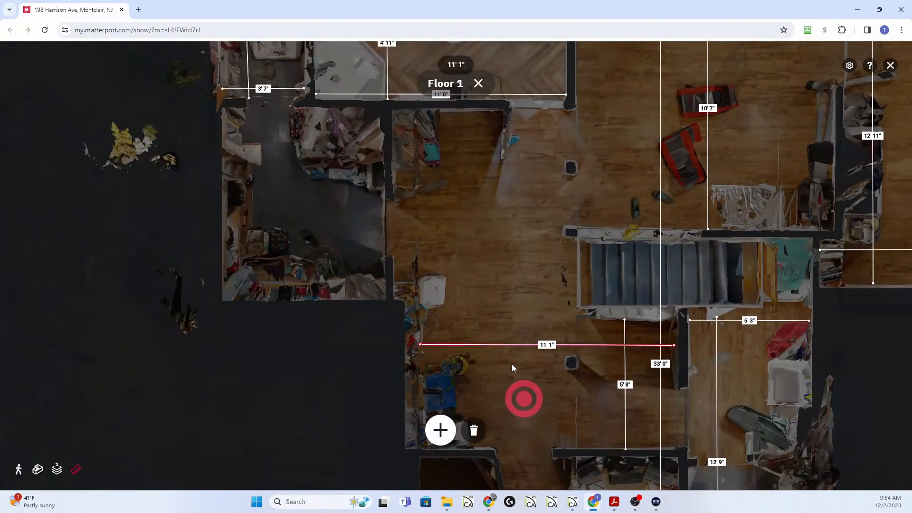
left_click(473, 430)
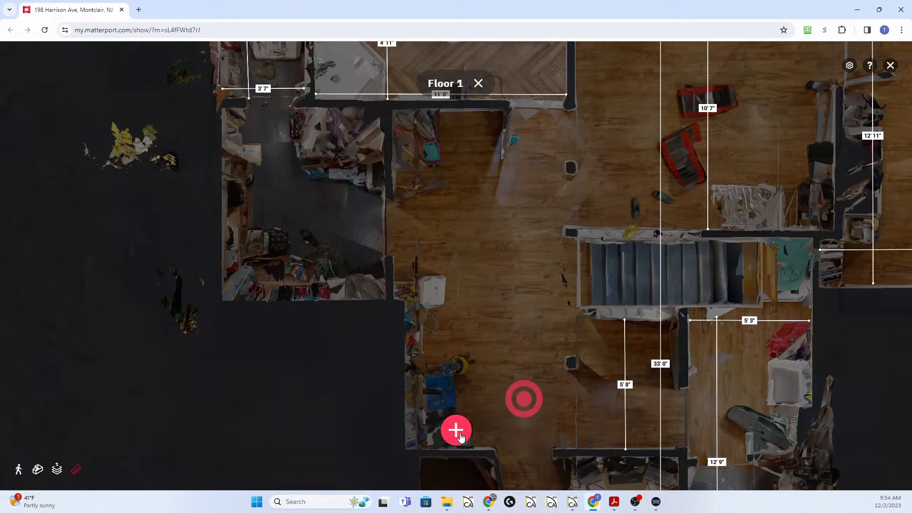
On the floor plan, measure the hall's width from the shelf ledge wall across to the short laundry partition
left_click(456, 429)
left_click(422, 386)
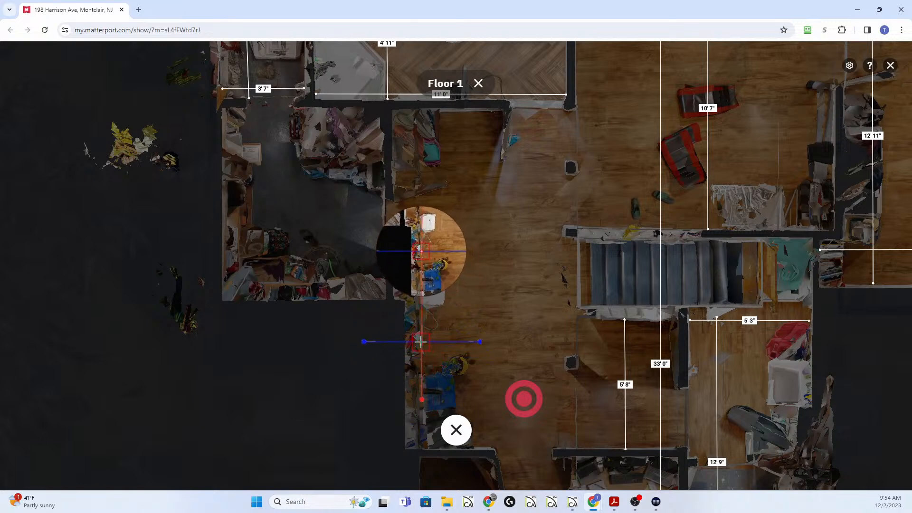
left_click(422, 343)
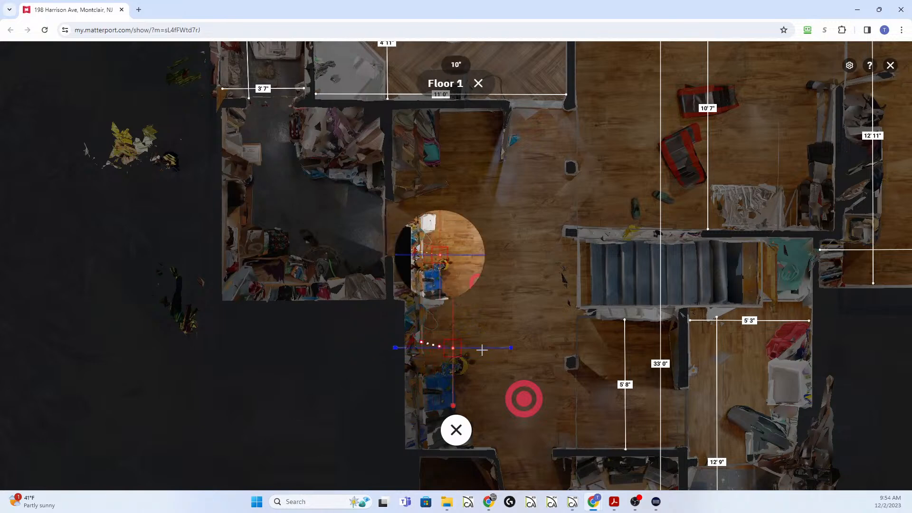
left_click(671, 341)
key("Escape")
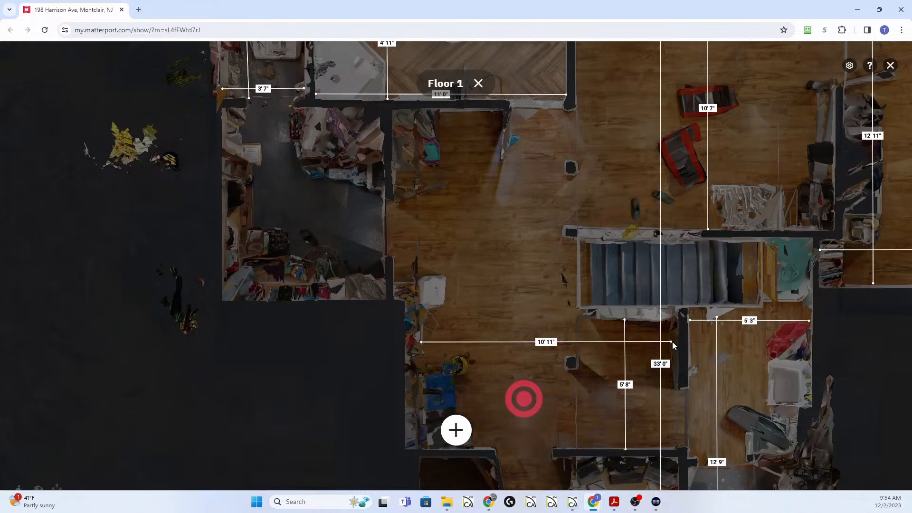
Measure the width of the room with the desk and red rug, from its outer wall to the partition behind the desk chair
scroll(580, 272, "down", 5)
scroll(523, 461, "up", 5)
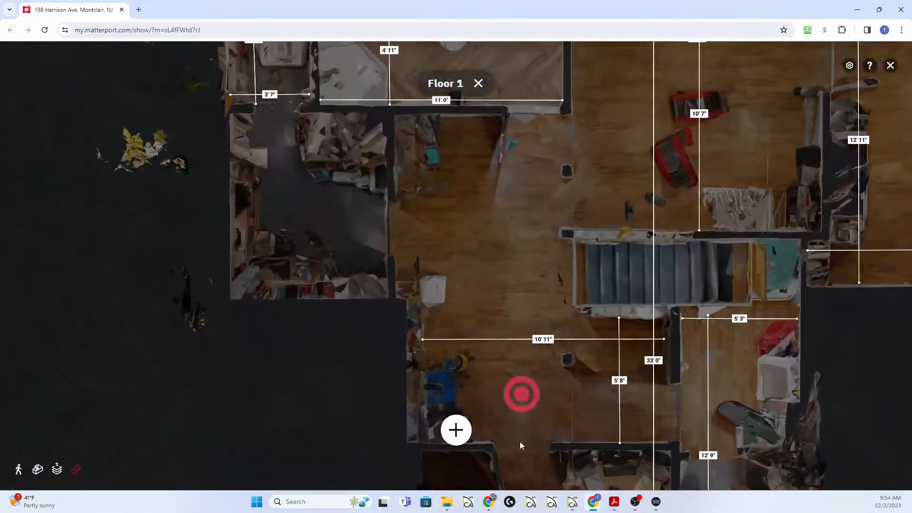
left_click_drag(520, 437, 500, 187)
left_click_drag(535, 341, 532, 281)
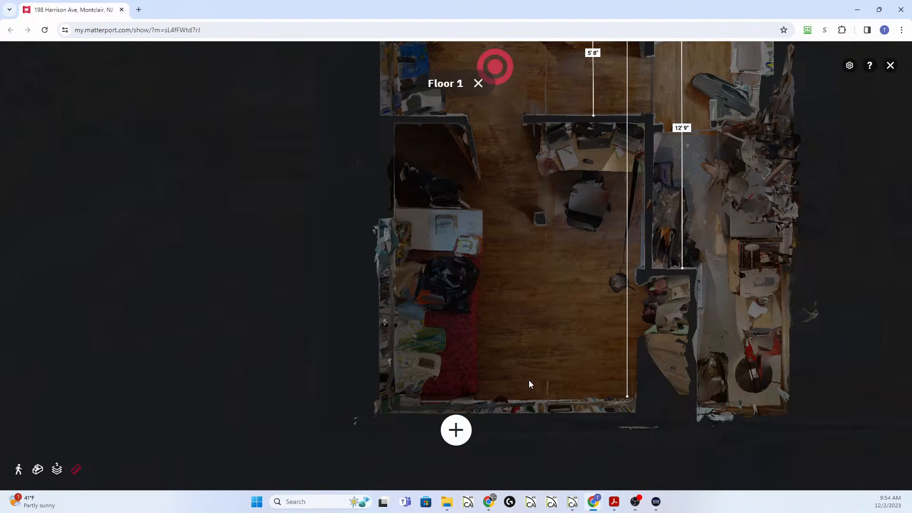
left_click(455, 432)
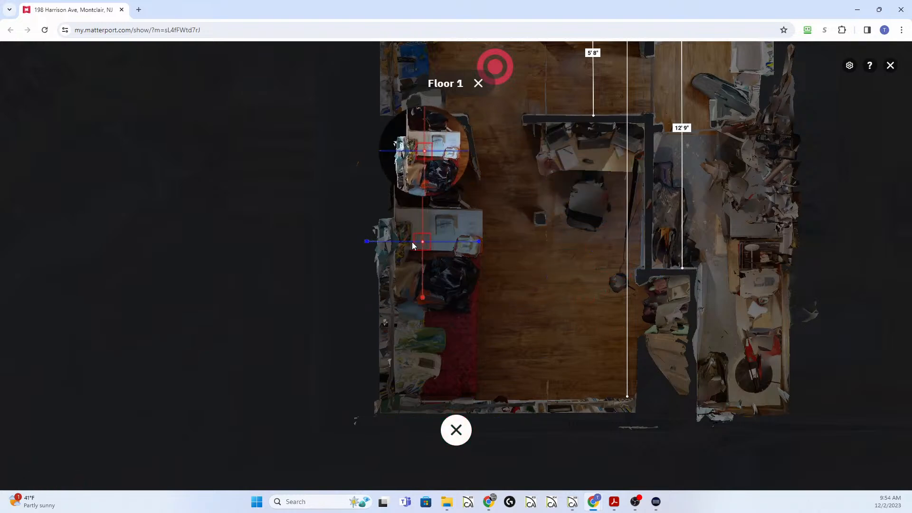
left_click(395, 215)
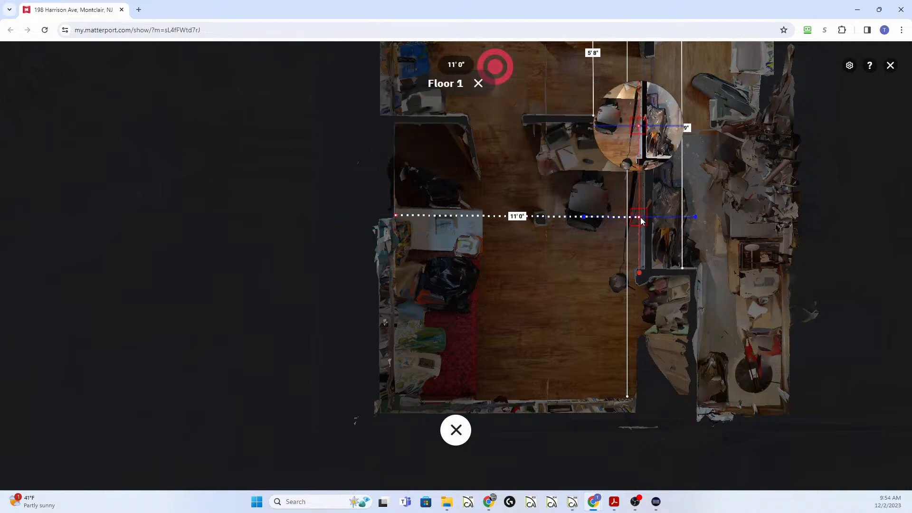
left_click(640, 217)
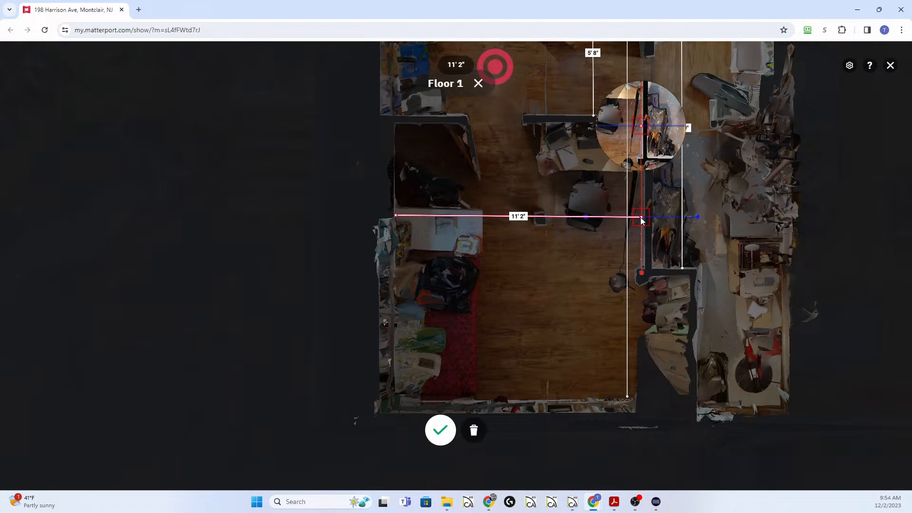
left_click(557, 274)
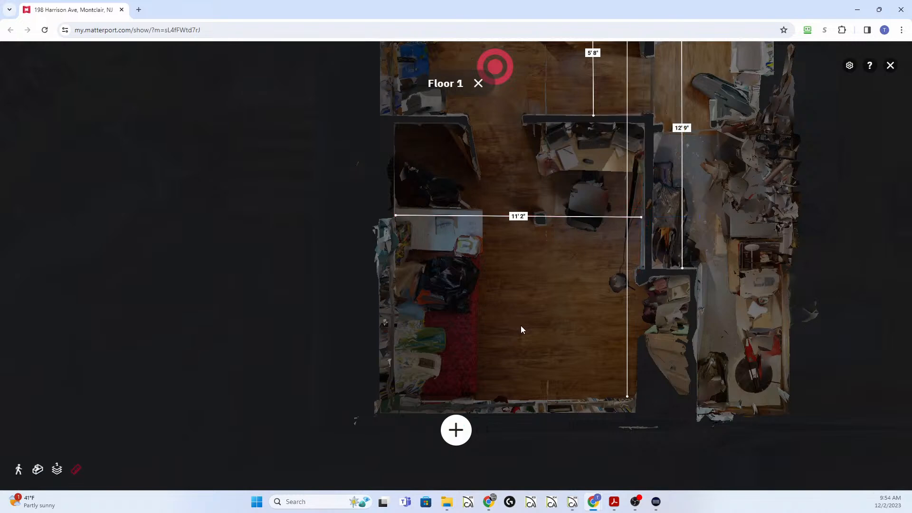
Measure the desk room's length from the partition at its doorway to the far exterior wall
scroll(504, 392, "down", 2)
left_click(456, 430)
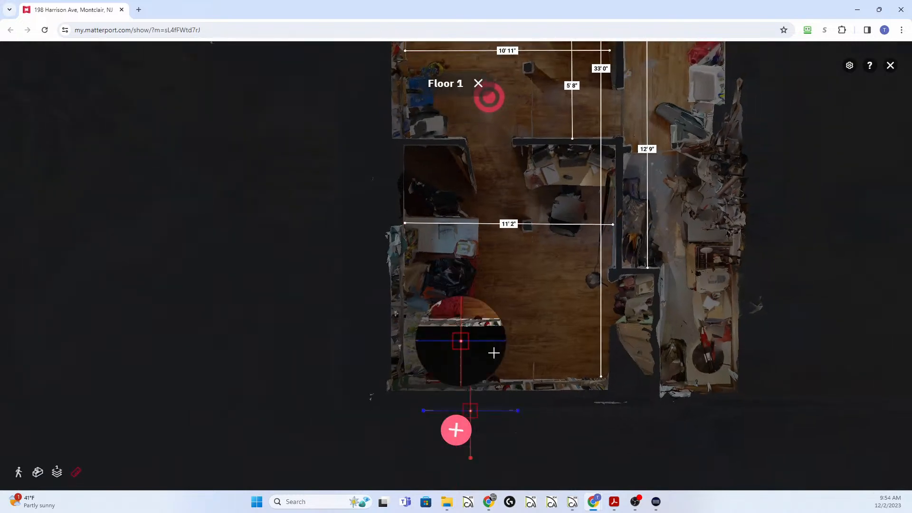
left_click(516, 146)
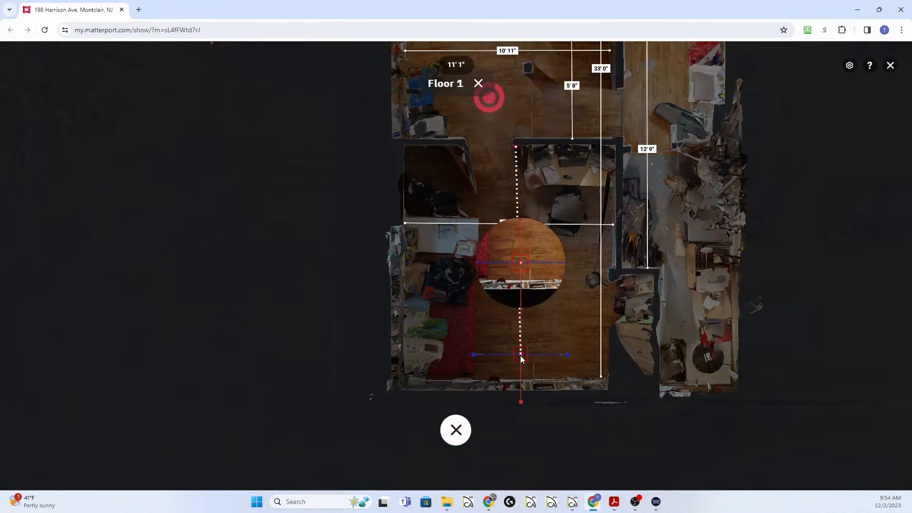
left_click(518, 381)
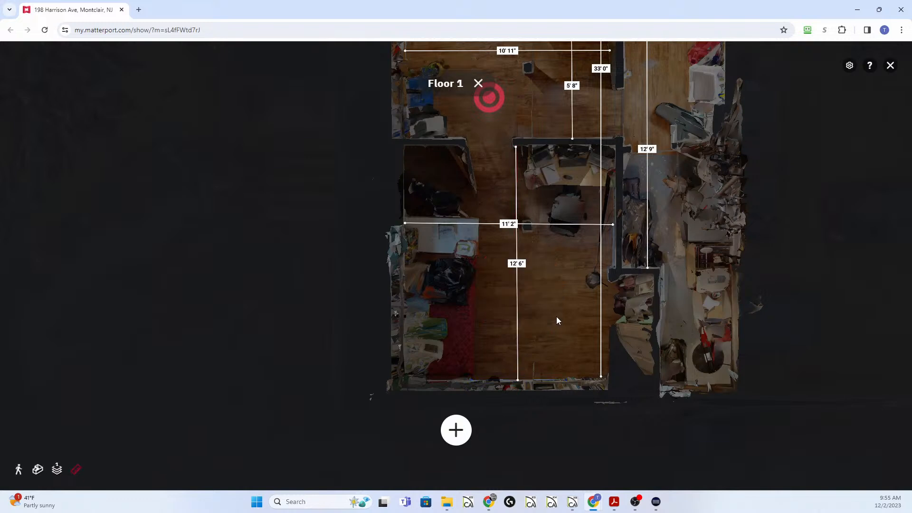
Measure the desk room's narrower width across the red rug, from the ledge along the outer wall to the opposite wall
left_click(456, 430)
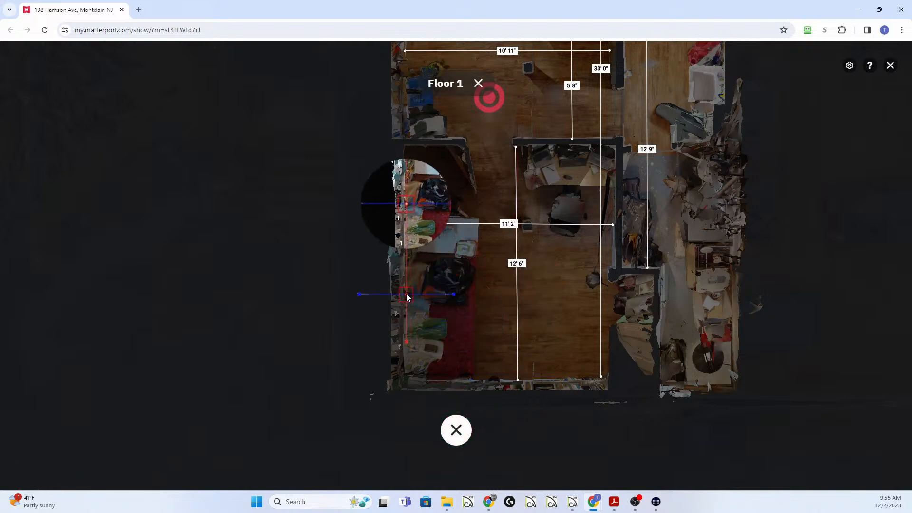
left_click(406, 290)
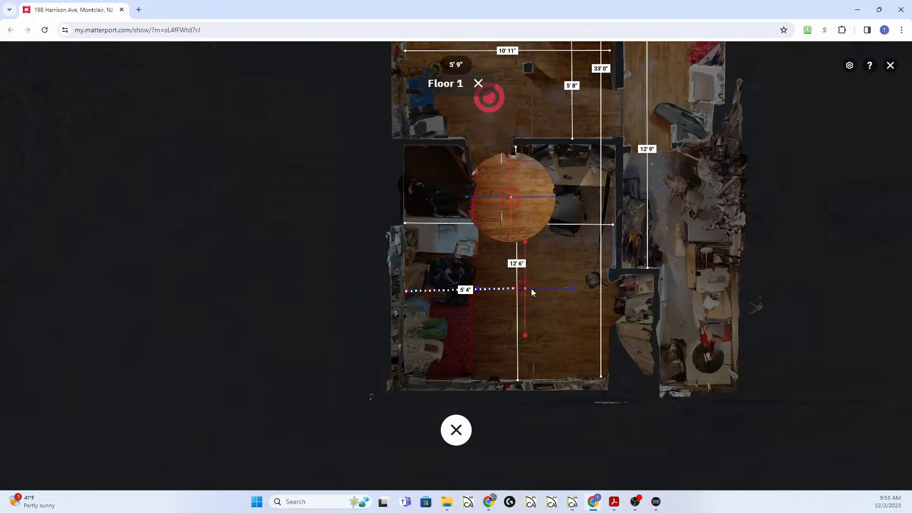
left_click(609, 296)
left_click(609, 295)
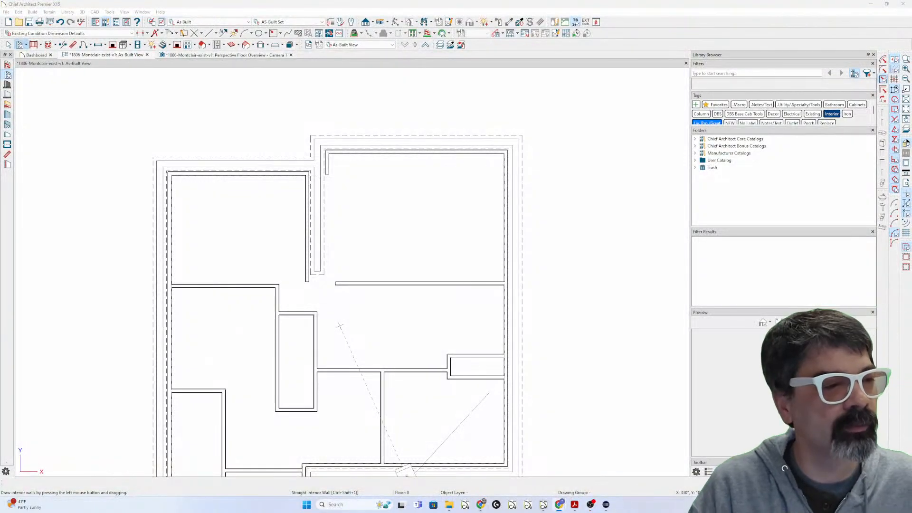
In the Chief Architect basement plan, add interior dimensions across the corner room's width at both wall offsets and along its length
scroll(285, 361, "down", 4)
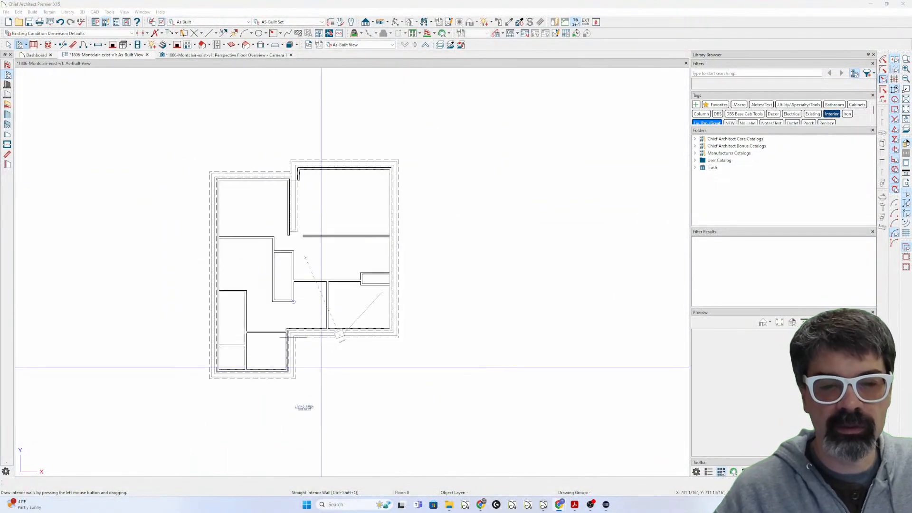
scroll(407, 248, "up", 3)
scroll(407, 248, "up", 2)
left_click(395, 216)
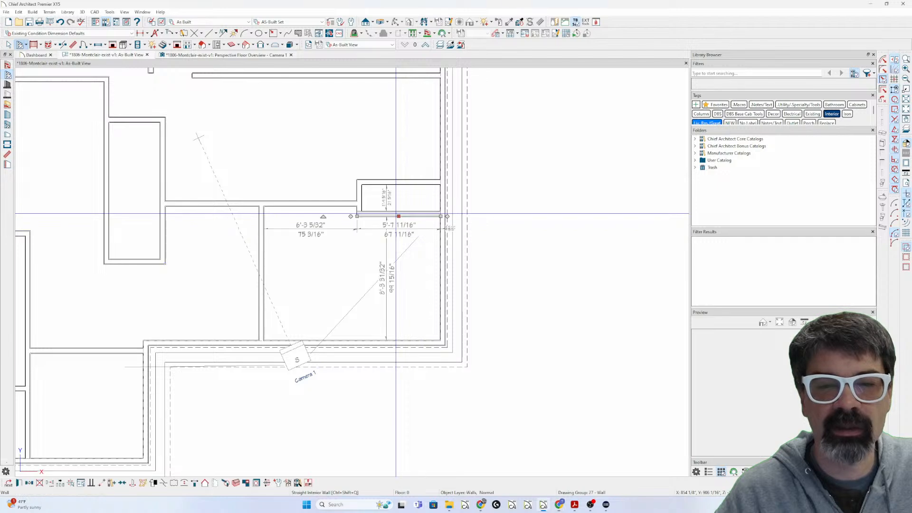
left_click(318, 327)
scroll(318, 328, "down", 2)
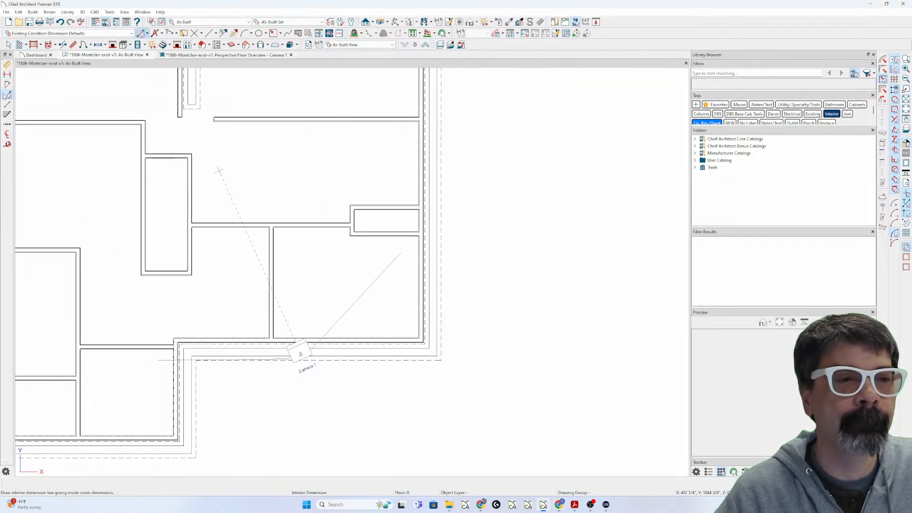
left_click_drag(374, 239, 379, 82)
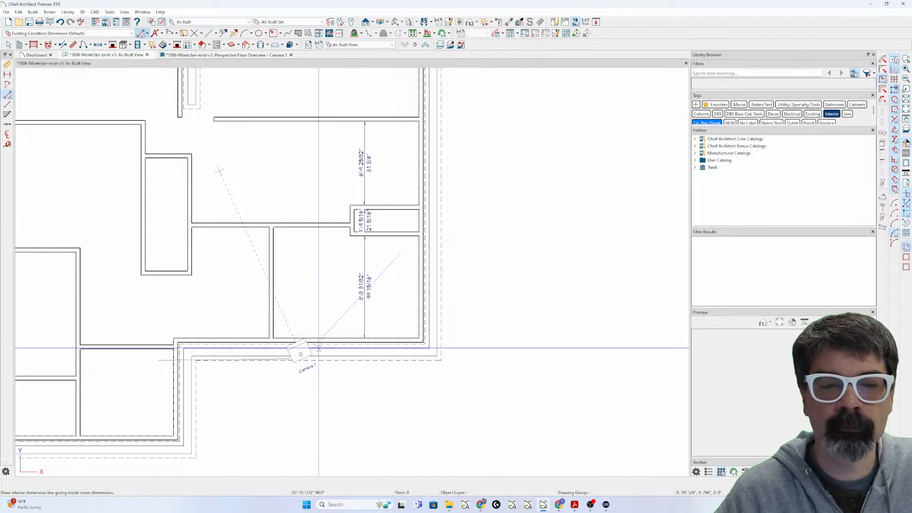
left_click_drag(316, 338, 316, 117)
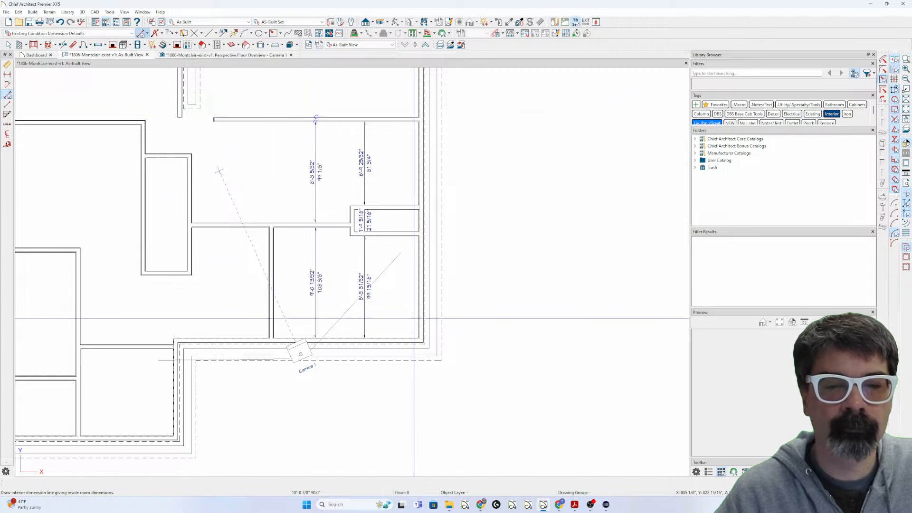
left_click_drag(419, 257, 194, 256)
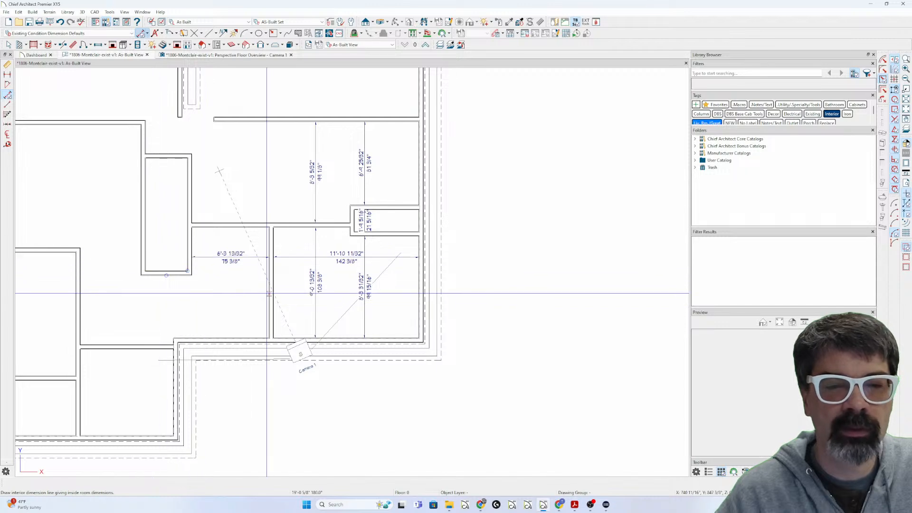
Set the clear width between the corner room's short offset wall and the opposite exterior wall to 10'-9"
key("space")
left_click(385, 240)
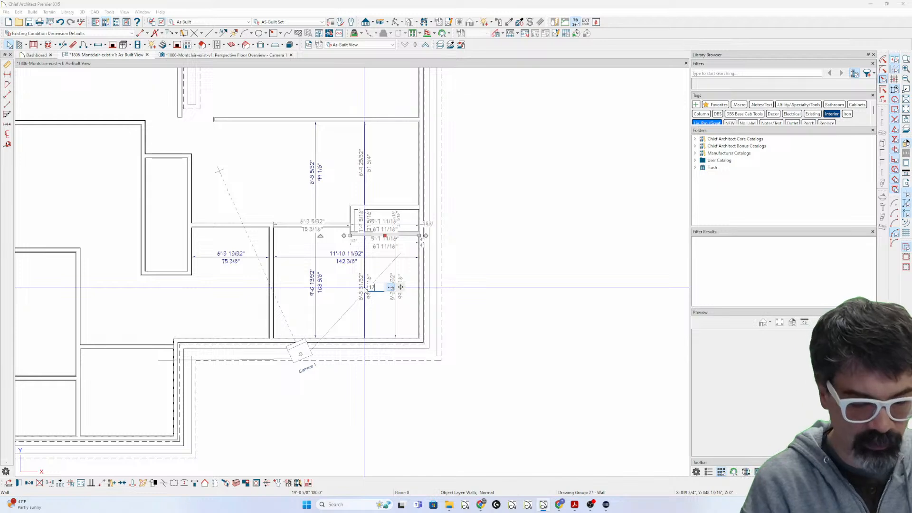
type("0")
key("Return")
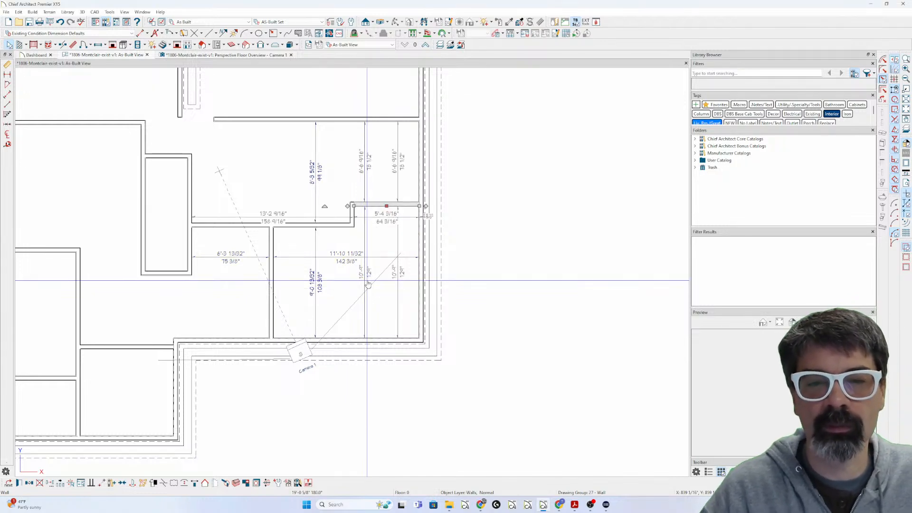
Set the clear width between the corner room's longer interior wall and the opposite exterior wall to 11'-2"
left_click(324, 227)
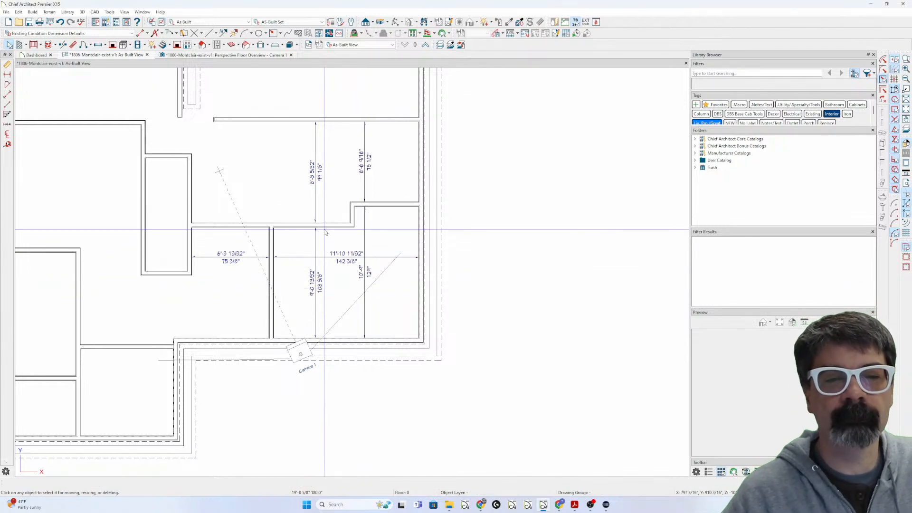
left_click(316, 297)
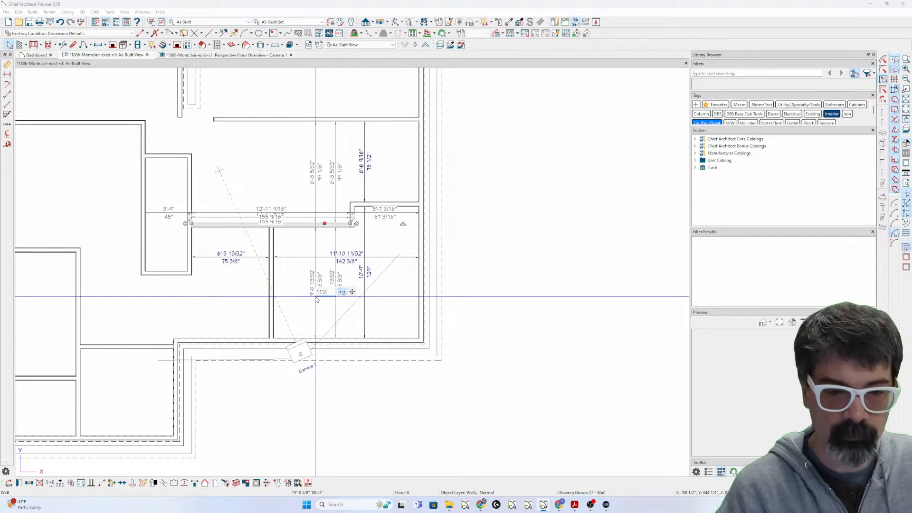
type("11'2")
key("Return")
Close the jog between the 11'-2" and 10'-9" wall segments with a short perpendicular connecting wall
scroll(363, 205, "up", 2)
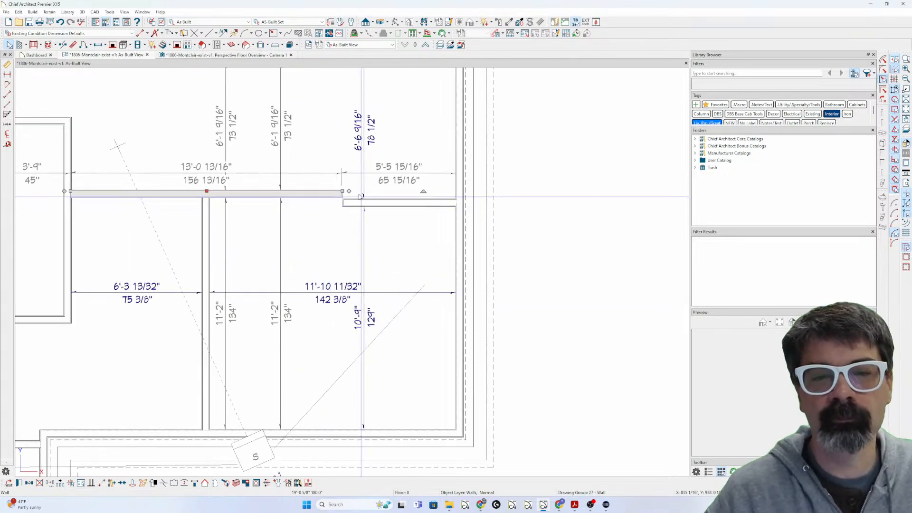
left_click_drag(349, 191, 342, 207)
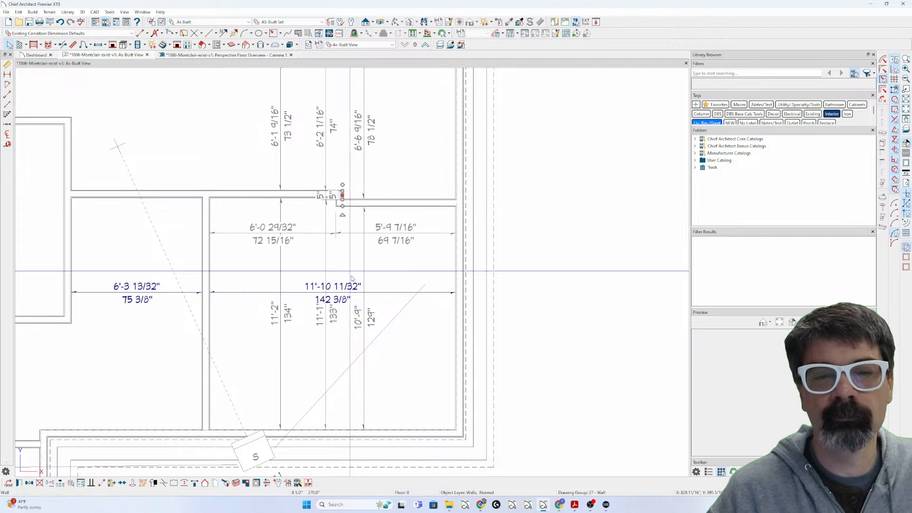
key("Escape")
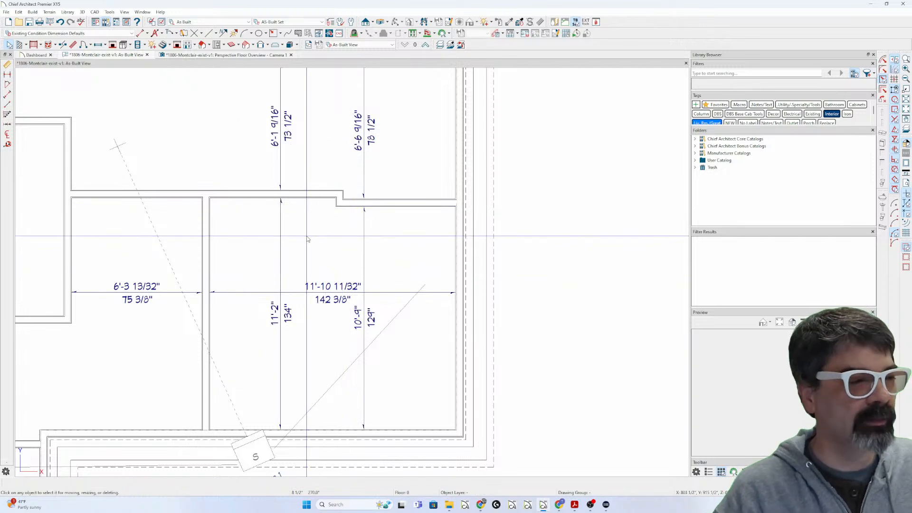
Set the corner room's length to 12'-6" by moving its cross partition away from the exterior wall
left_click(207, 240)
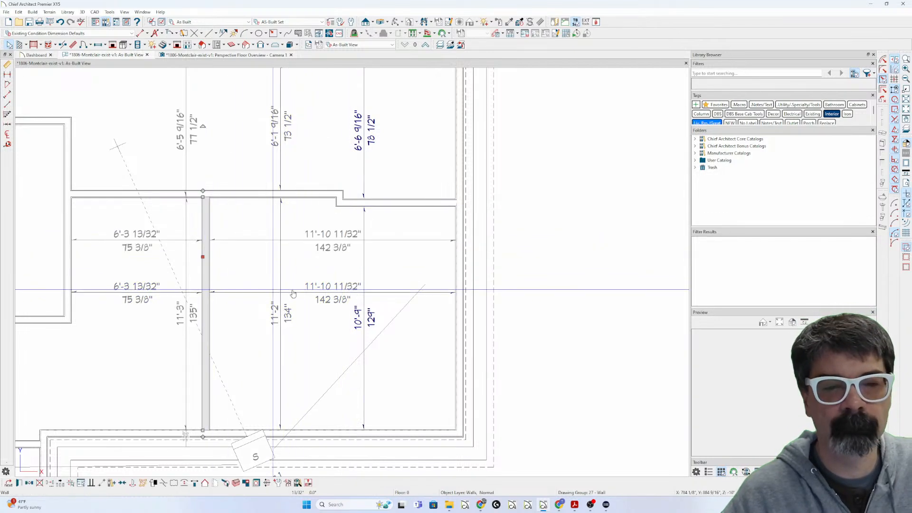
left_click(351, 300)
type("12'-6")
key("Return")
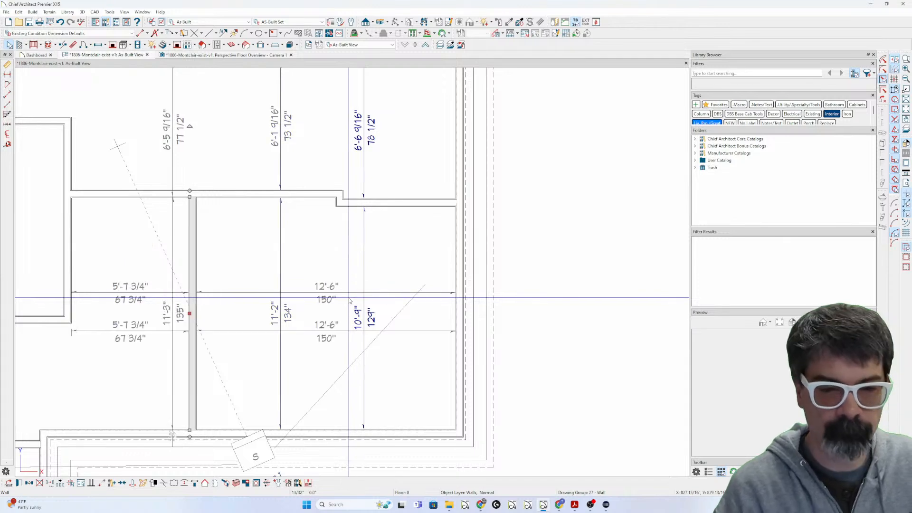
left_click(349, 298)
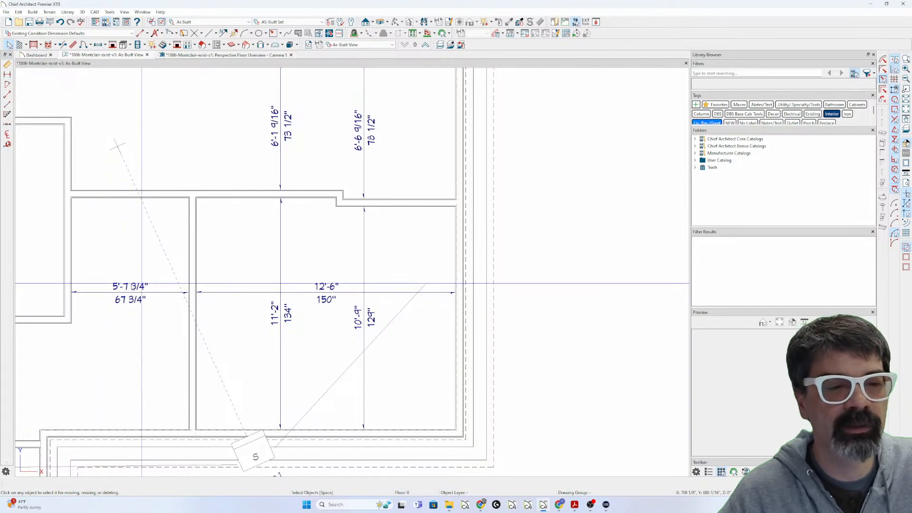
Switch to the Matterport floor plan and measure the storage room's clear width between its two side walls
scroll(270, 323, "down", 5)
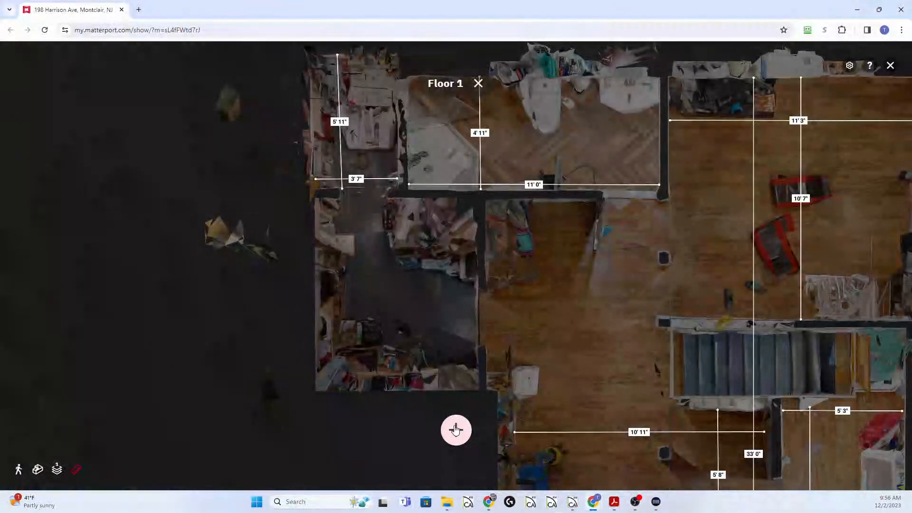
left_click(455, 430)
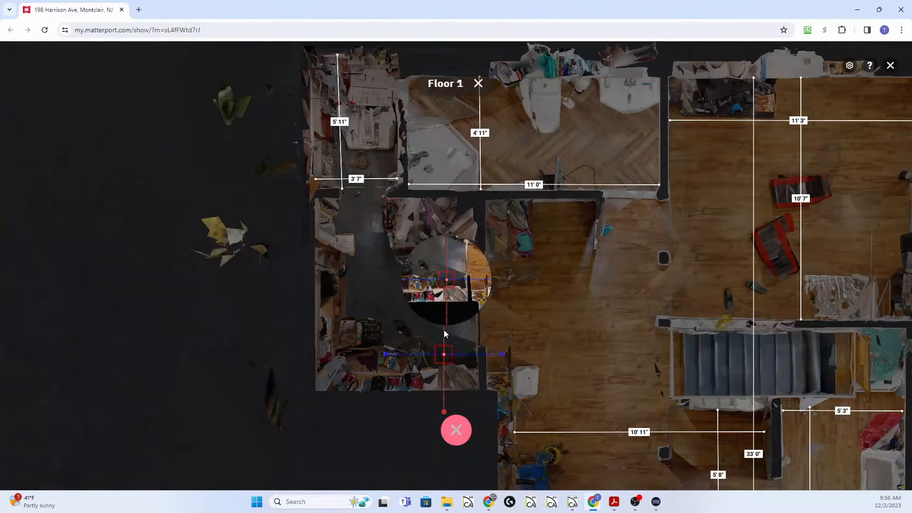
left_click(479, 329)
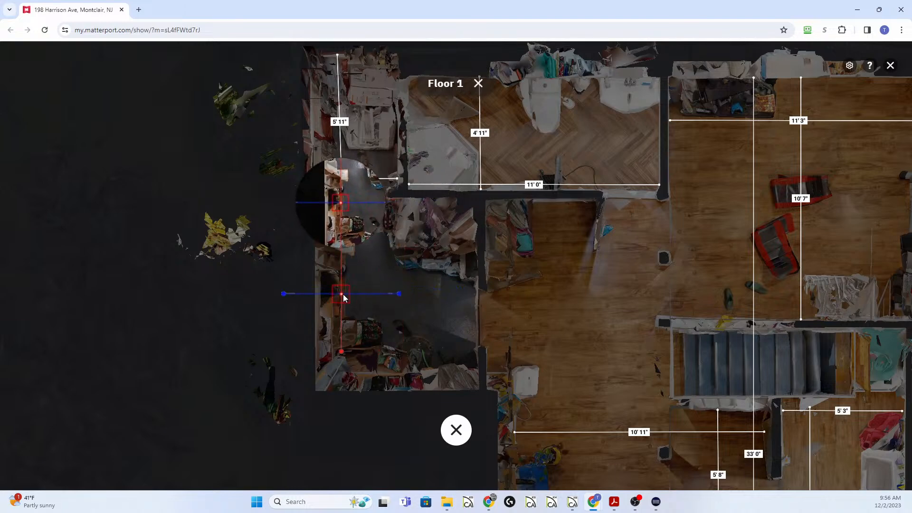
left_click(342, 294)
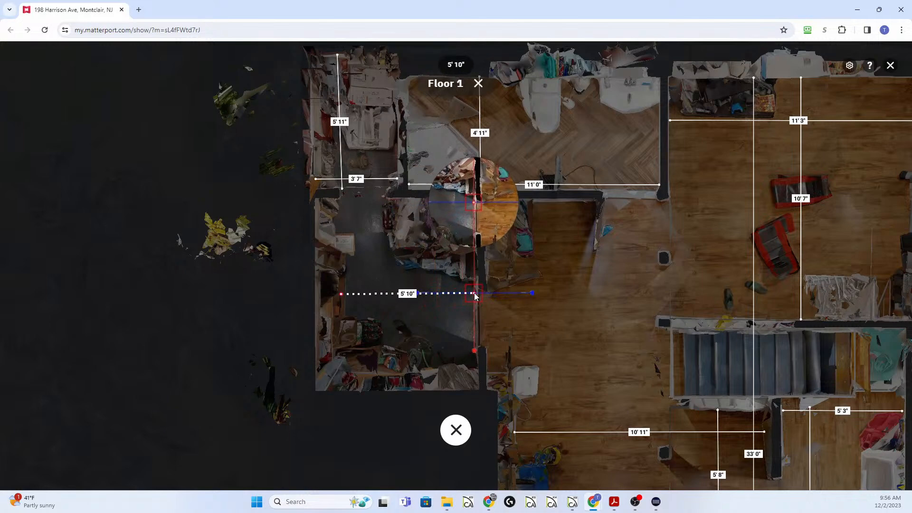
left_click(474, 293)
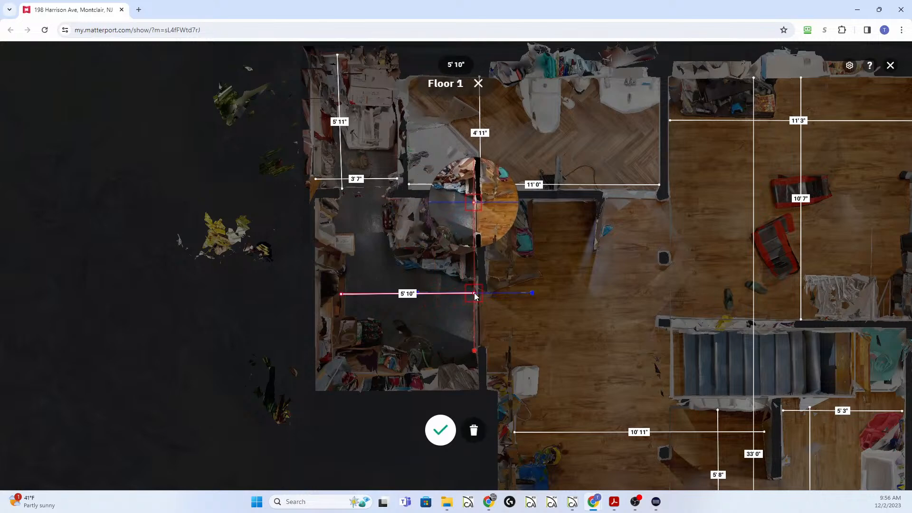
left_click(474, 293)
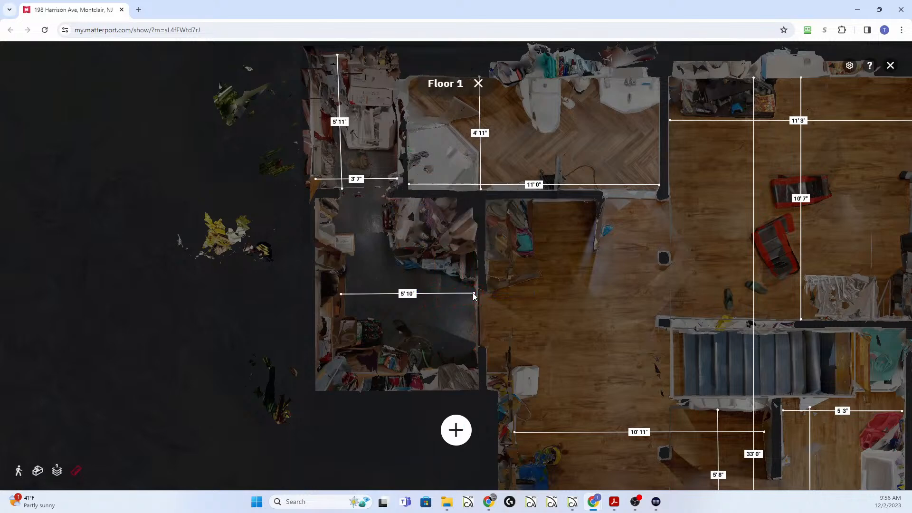
Measure the storage room's length between its two end walls on the Matterport floor plan
left_click(456, 430)
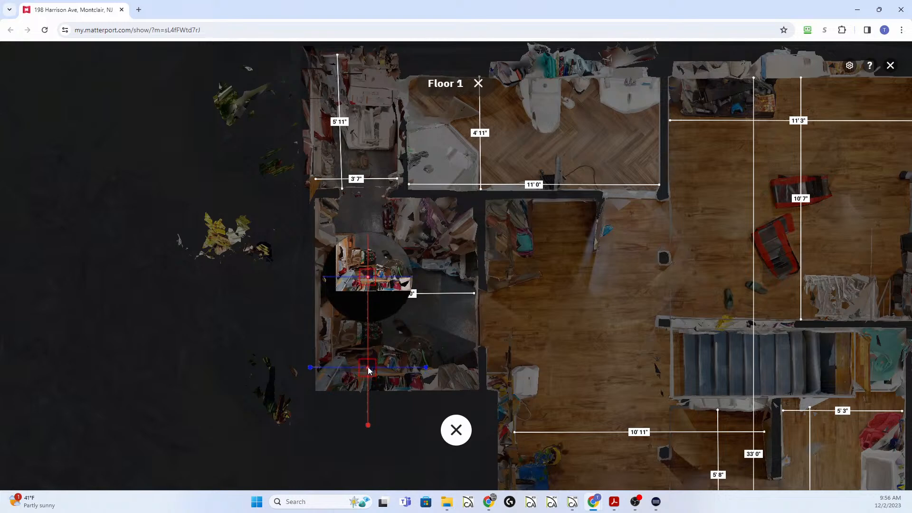
left_click(371, 197)
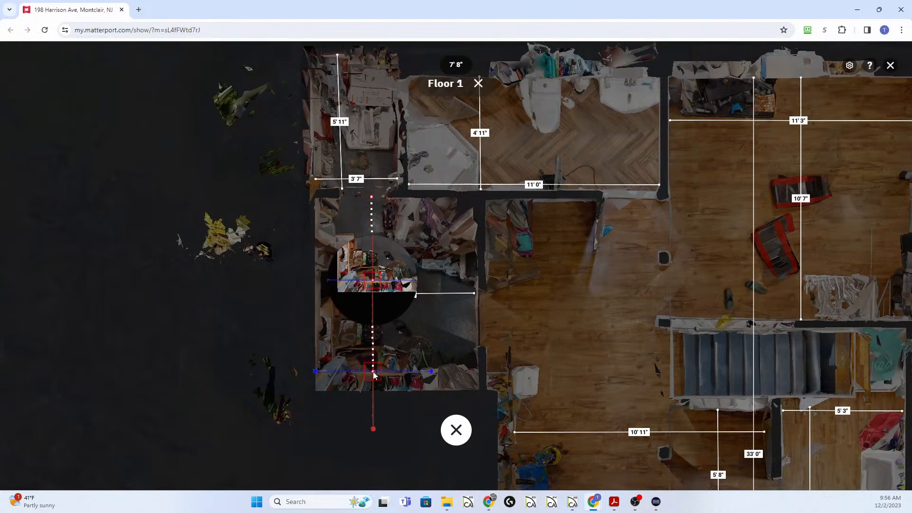
left_click(373, 368)
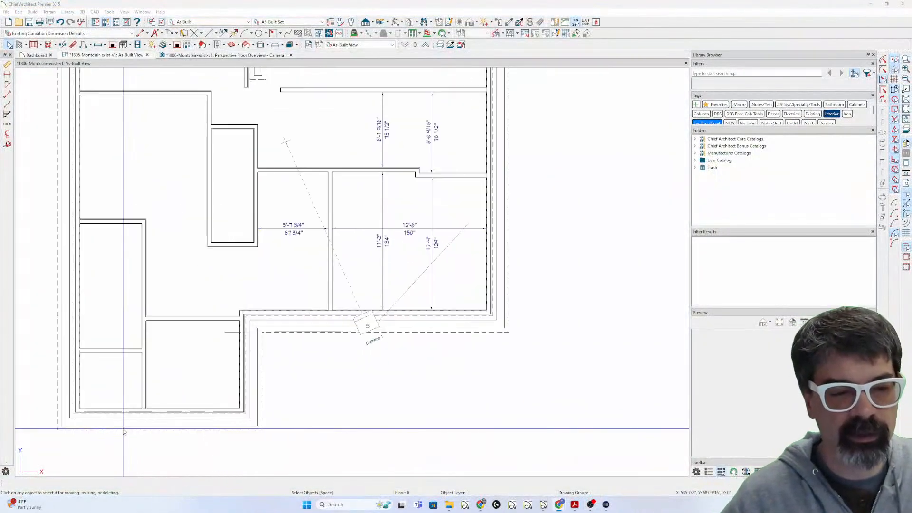
In the Chief Architect as-built plan, add interior dimensions across the storage and small corner rooms and along the adjoining narrow room
scroll(135, 395, "up", 2)
left_click(141, 33)
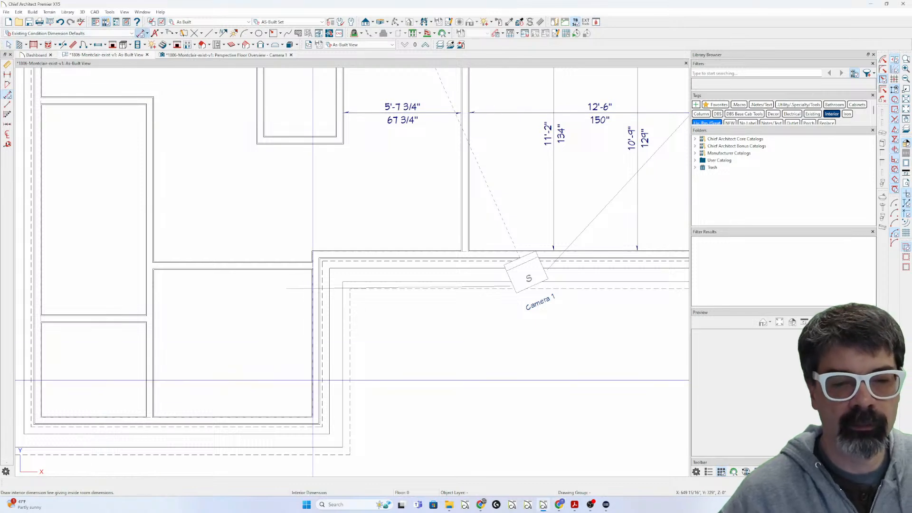
left_click_drag(309, 378, 43, 378)
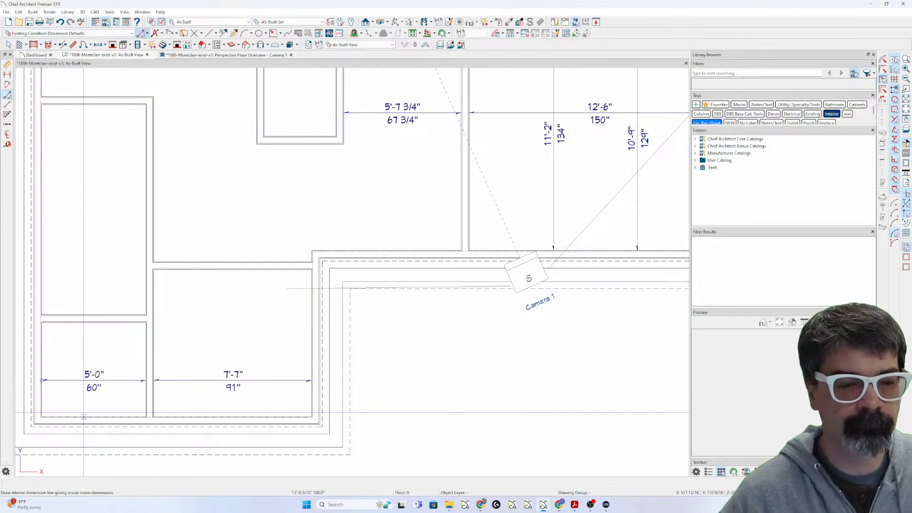
left_click_drag(84, 421, 85, 104)
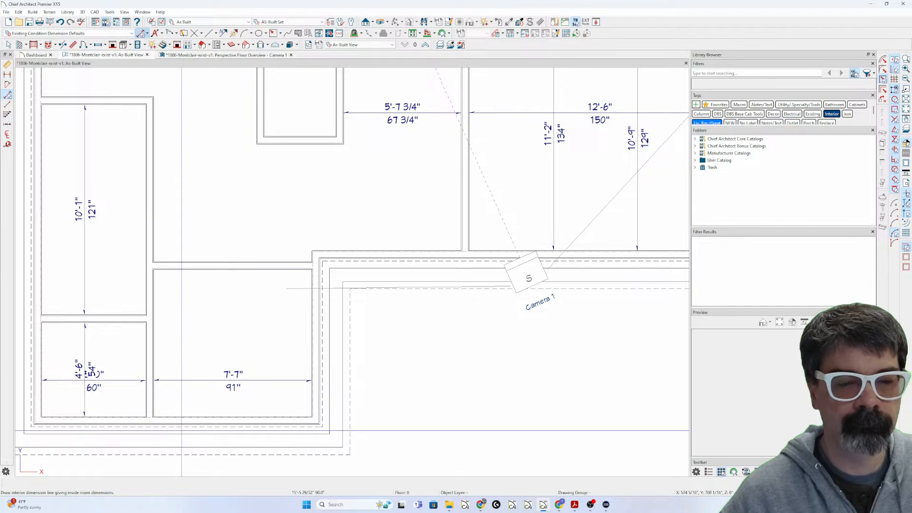
left_click_drag(194, 418, 187, 224)
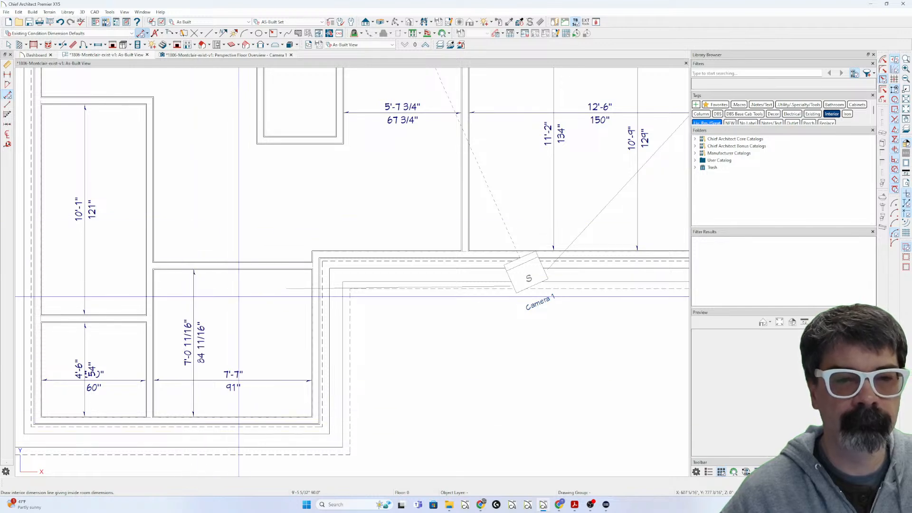
In the Matterport walkthrough, measure the storage room's wall below the bookshelf from corner to corner
scroll(228, 285, "down", 1)
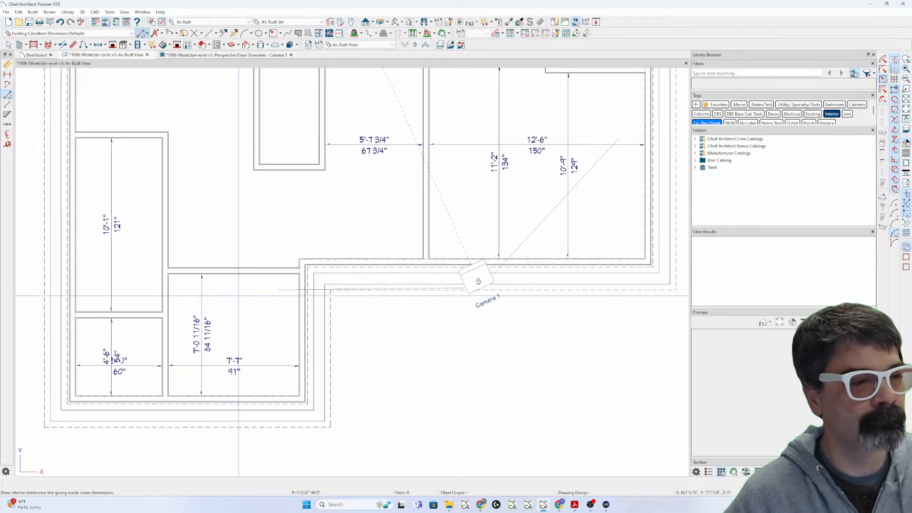
scroll(244, 300, "down", 2)
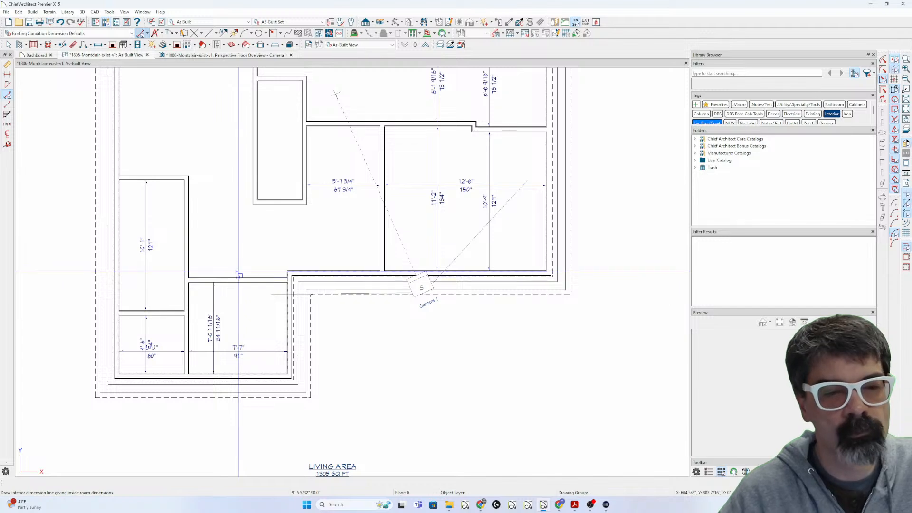
left_click(238, 280)
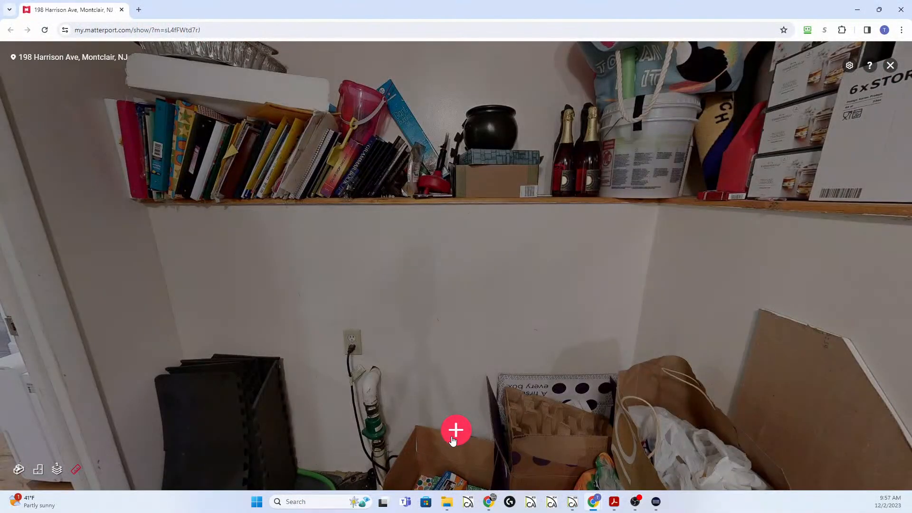
left_click(454, 432)
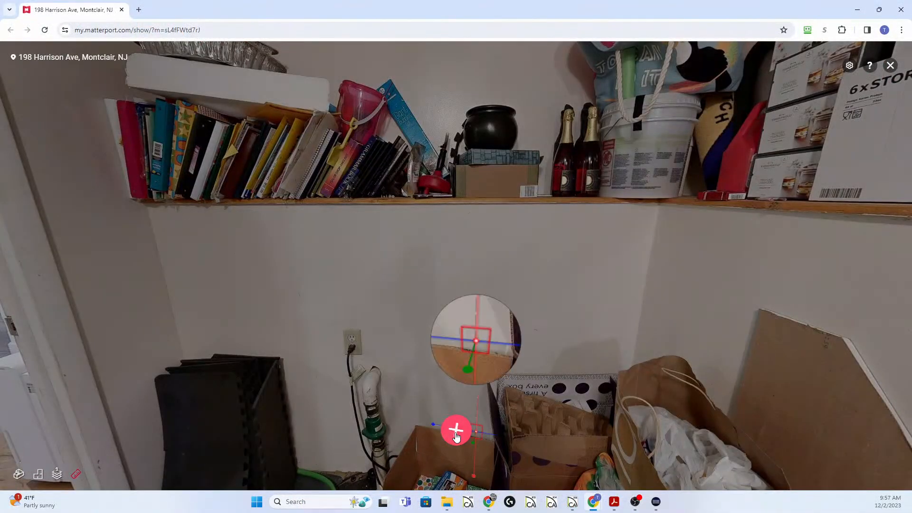
left_click(147, 257)
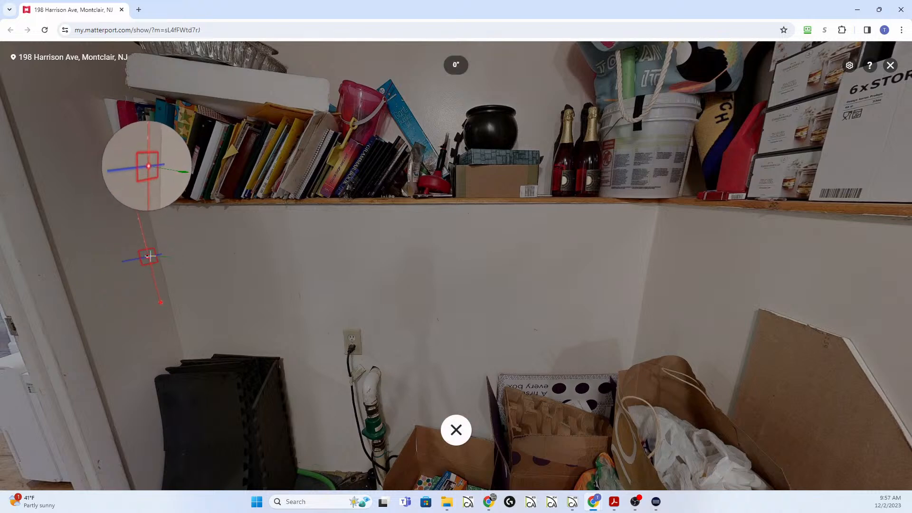
left_click(656, 251)
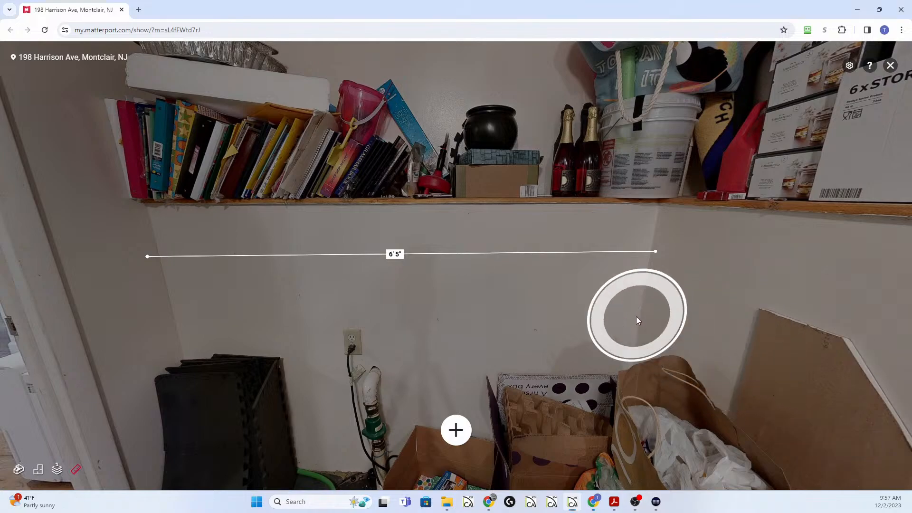
Measure the storage room's long shelved wall from its inner corner to the utility doorway in the Matterport walkthrough
left_click_drag(392, 346, 242, 336)
left_click_drag(486, 352, 624, 386)
left_click(456, 430)
left_click(123, 258)
left_click_drag(640, 279, 418, 276)
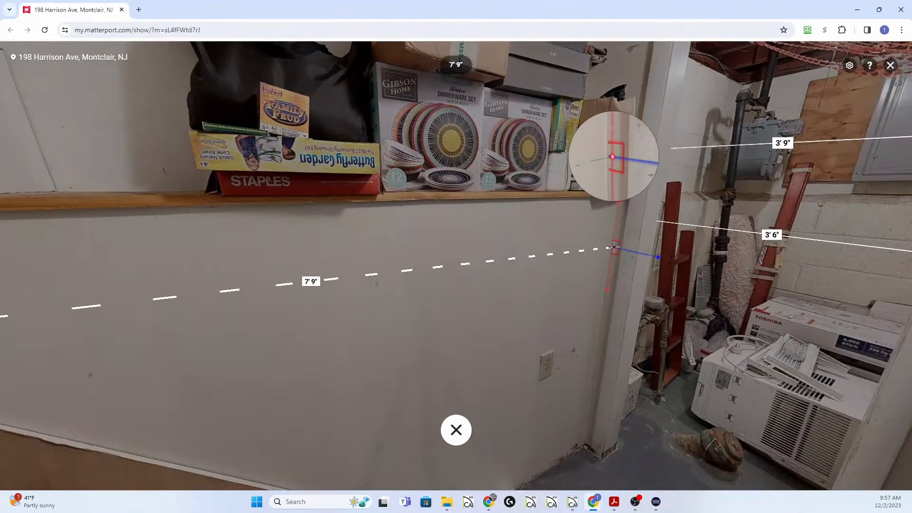
left_click(613, 247)
key("Escape")
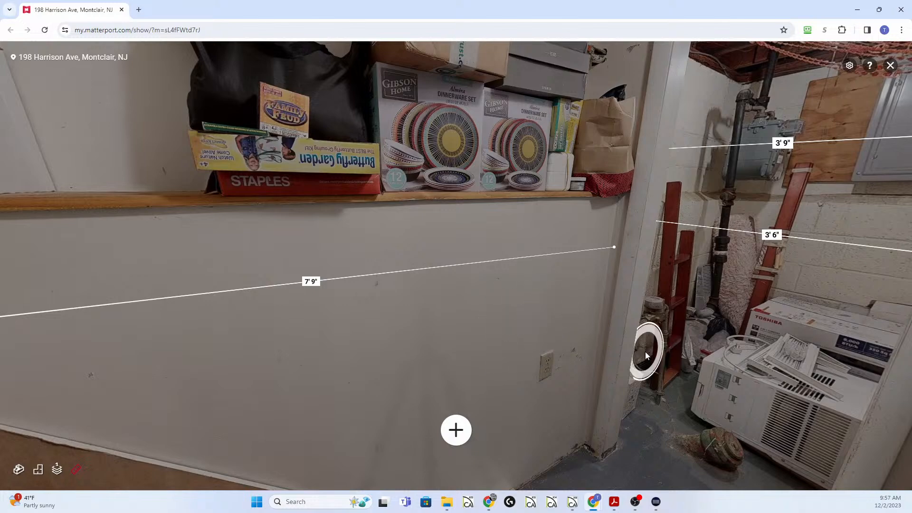
left_click_drag(877, 340, 468, 335)
In the as-built plan, pull back the small corner room's two inner wall runs along the exterior to its partitions, exposing the foundation
key("alt+Tab")
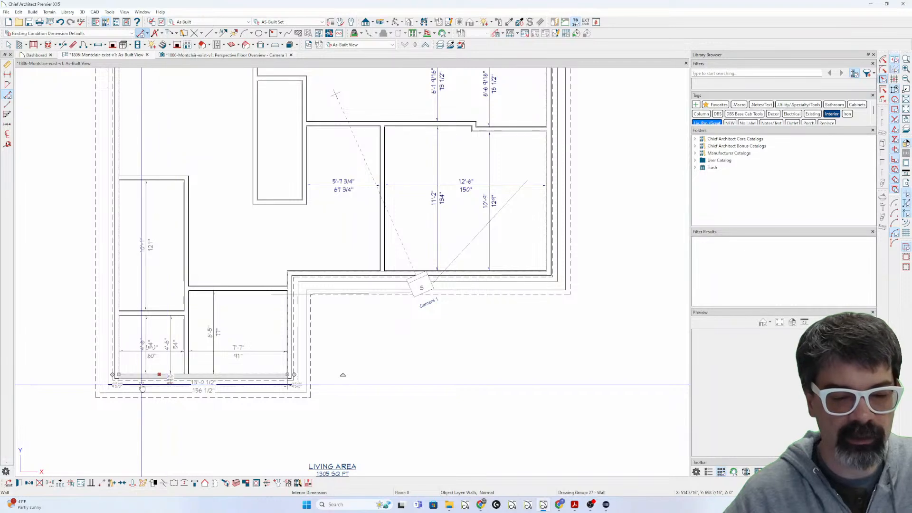
scroll(142, 387, "up", 2)
left_click_drag(102, 367, 216, 369)
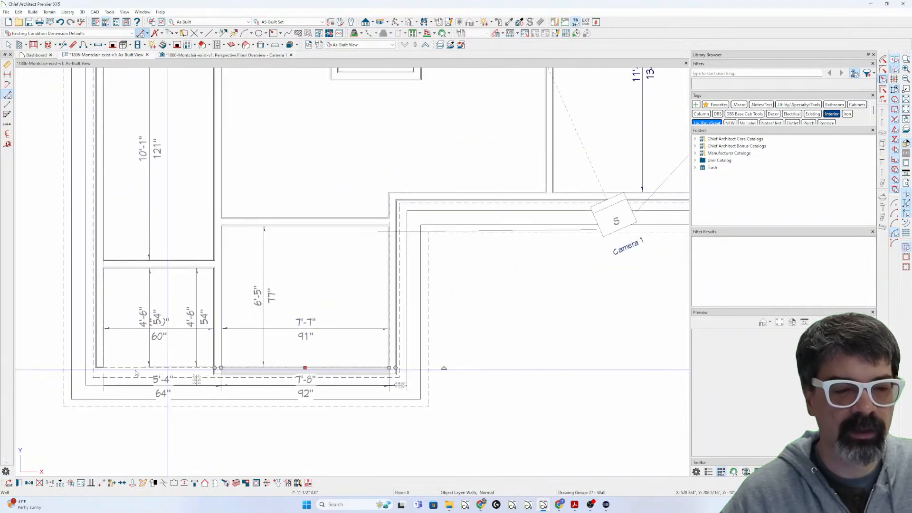
left_click(98, 365)
left_click_drag(102, 374, 104, 267)
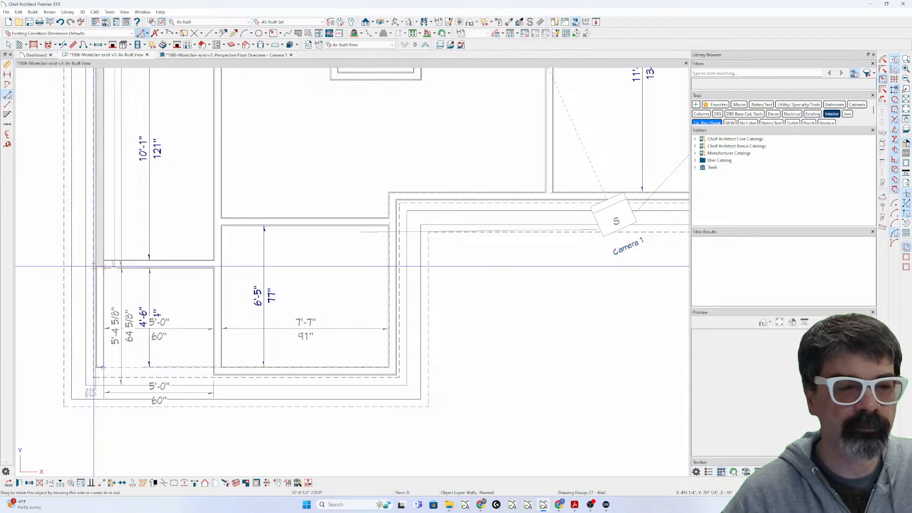
Extend the small corner room's side partition and cross partition outward to meet the foundation walls
left_click(215, 318)
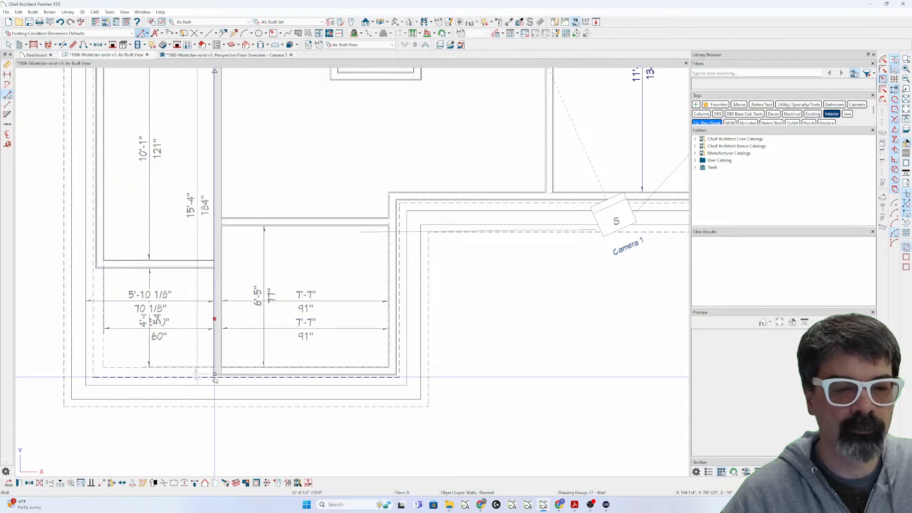
left_click_drag(214, 373, 214, 389)
left_click(168, 268)
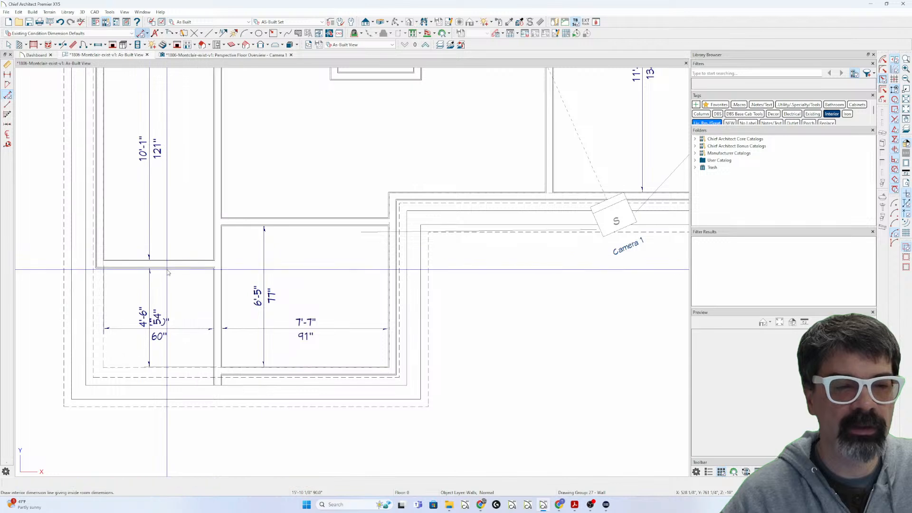
left_click_drag(103, 268, 86, 267)
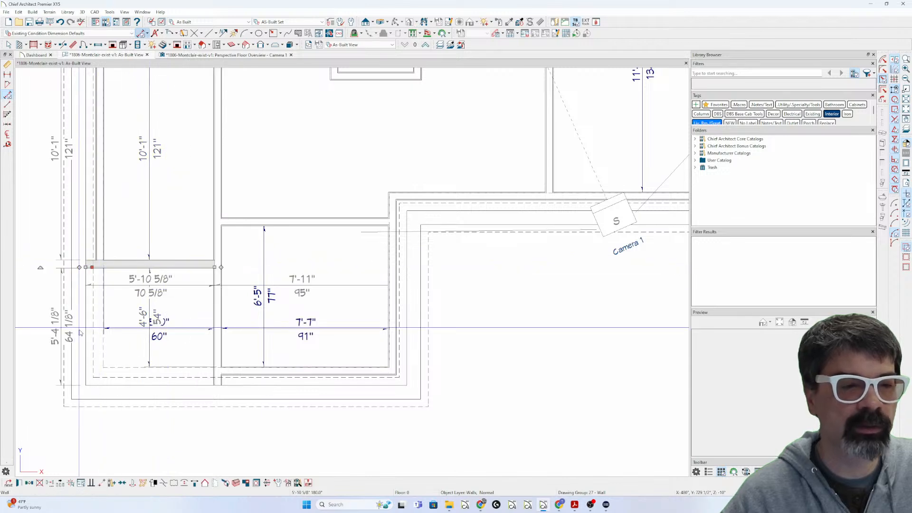
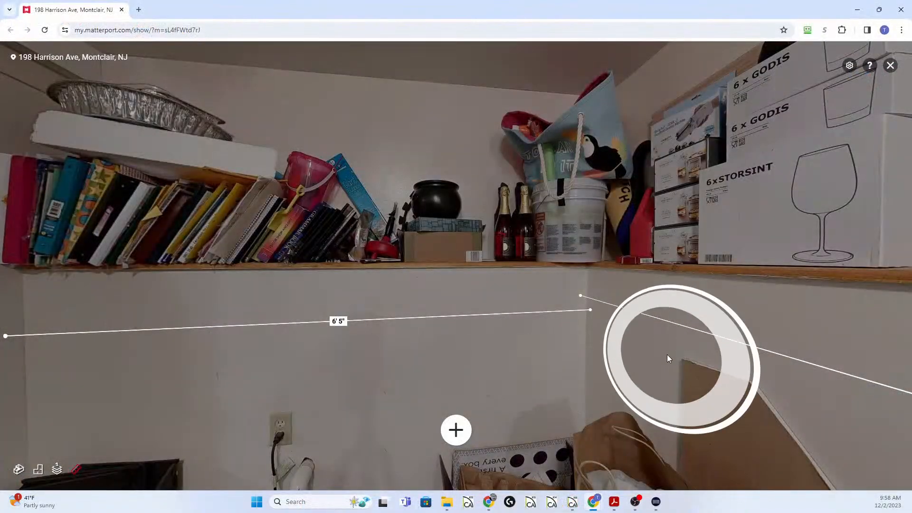
Inspect the storage room's long wall and utility doorway corner in the Matterport walkthrough and start a new measurement
left_click(668, 357)
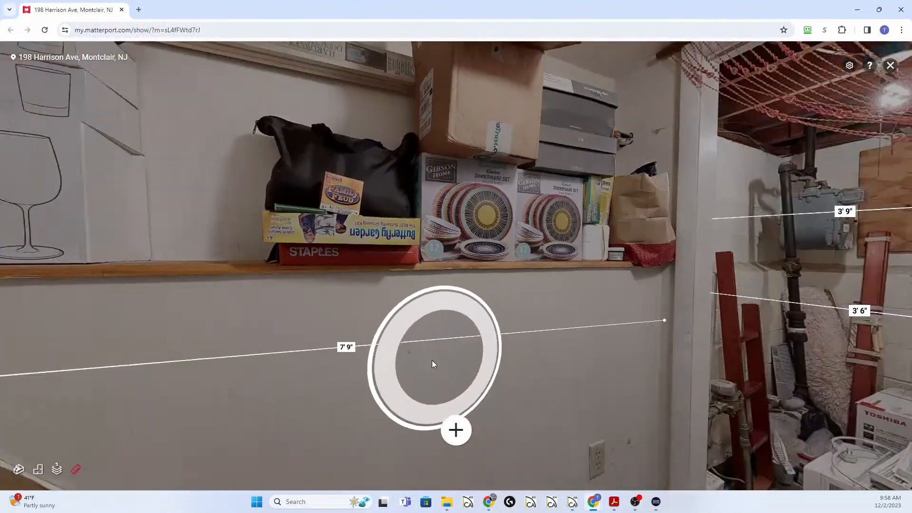
left_click(432, 363)
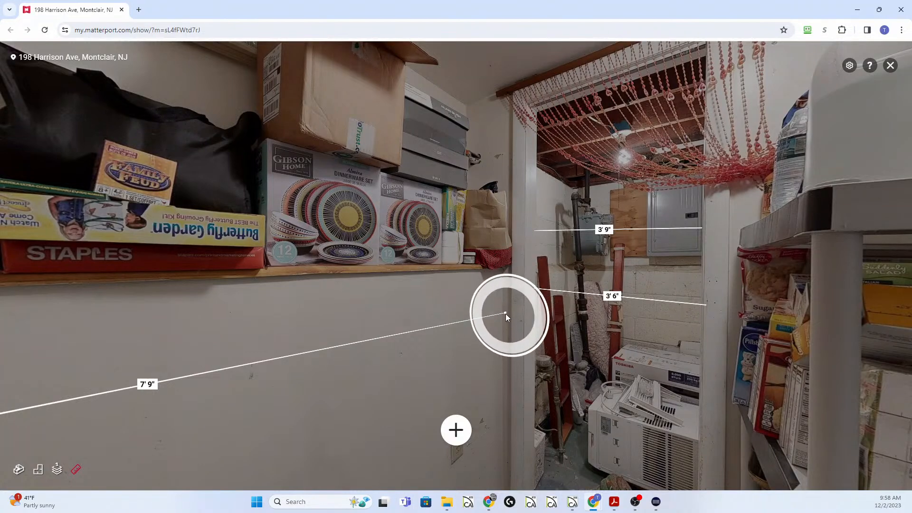
key("ctrl+2")
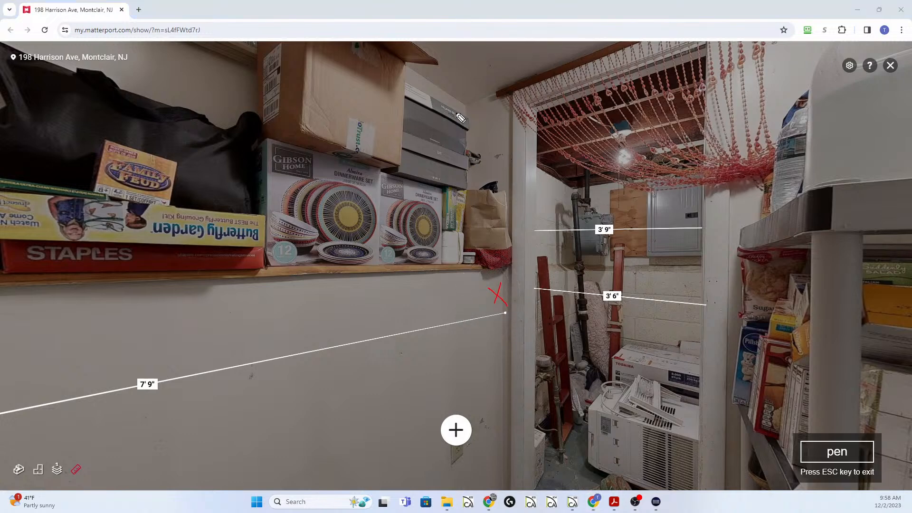
left_click_drag(447, 111, 444, 115)
left_click_drag(442, 105, 456, 119)
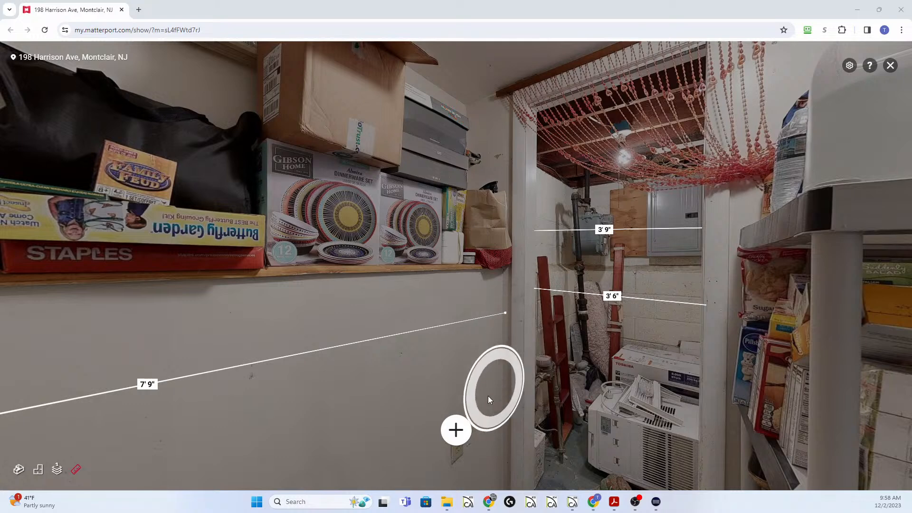
left_click(456, 430)
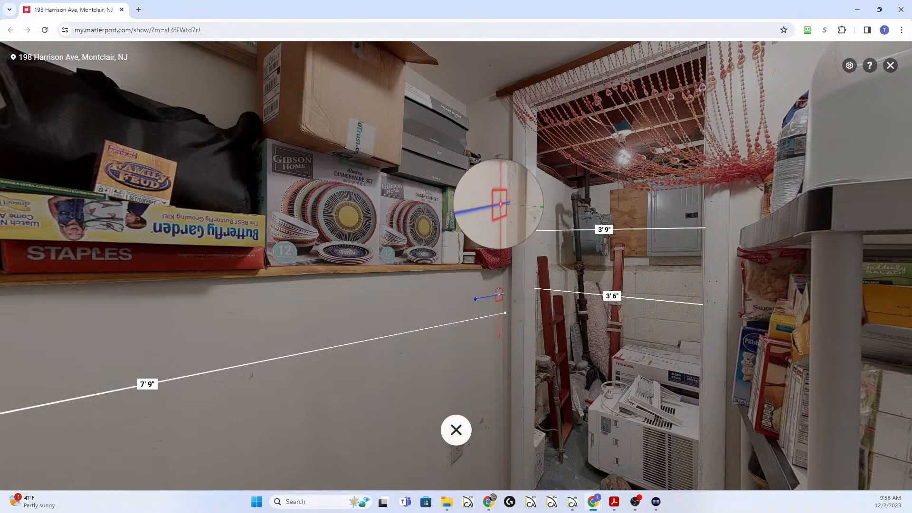
Measure from the storage room's corner to the doorway at mid-height, and from the top shoe box to the doorway's upper trim
left_click(499, 295)
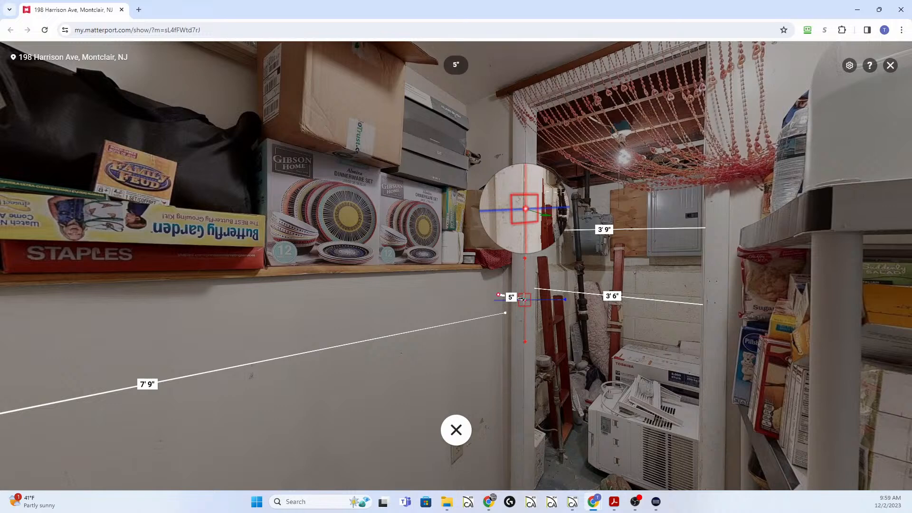
left_click(524, 295)
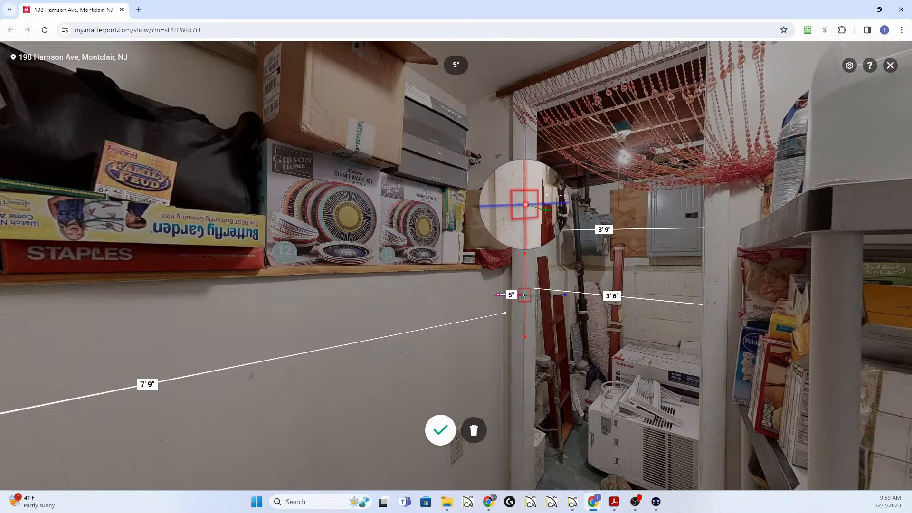
key("Escape")
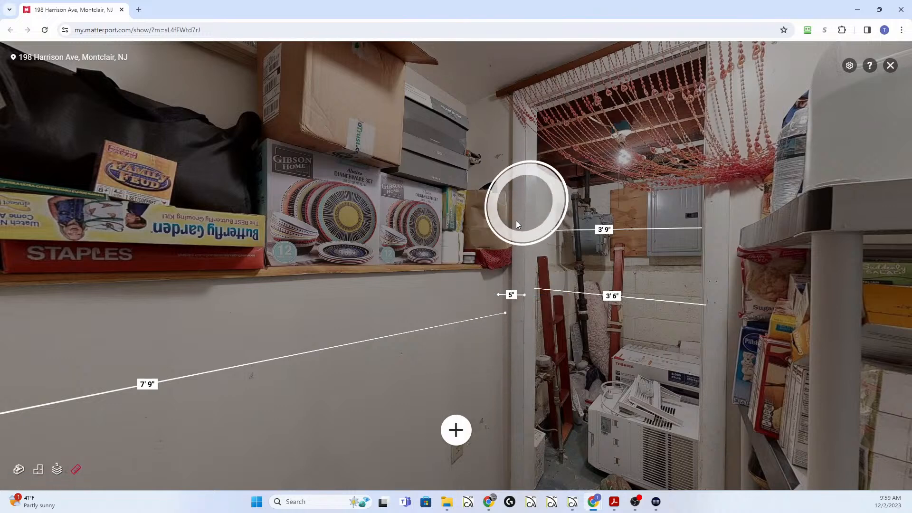
left_click(464, 434)
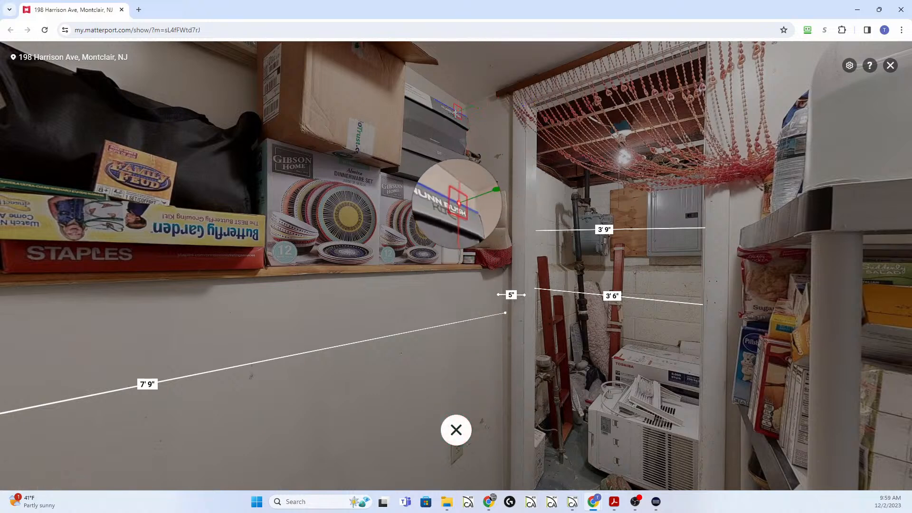
left_click(459, 111)
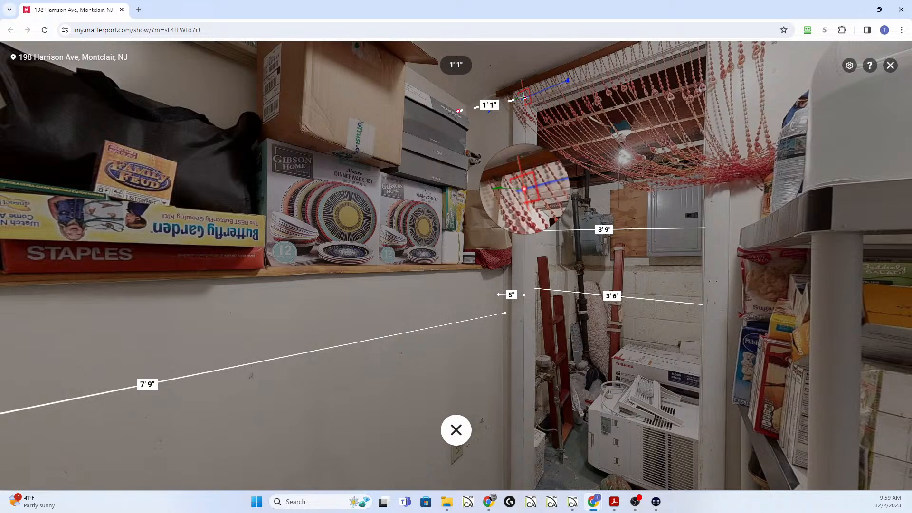
left_click(524, 98)
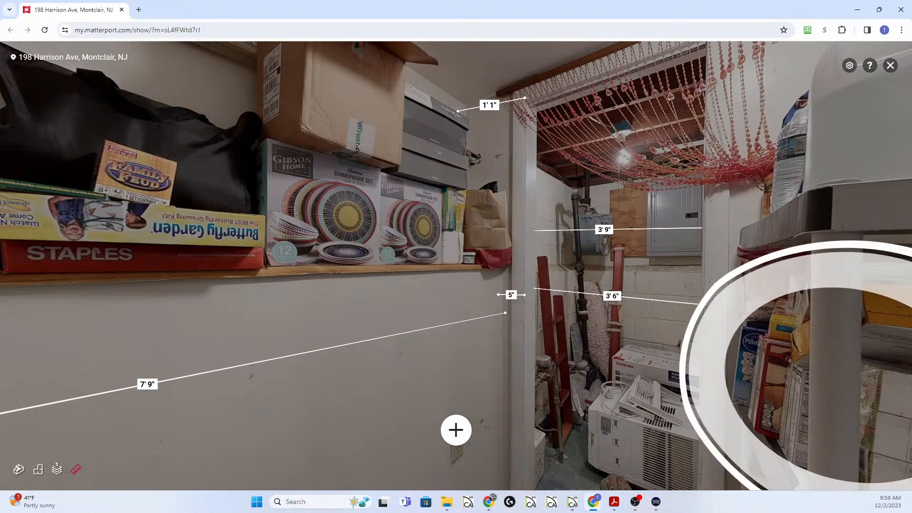
Go through the doorway into the utility closet and measure from the closet's block-wall corner to the door jamb above the shelf-wall measurement
left_click(601, 424)
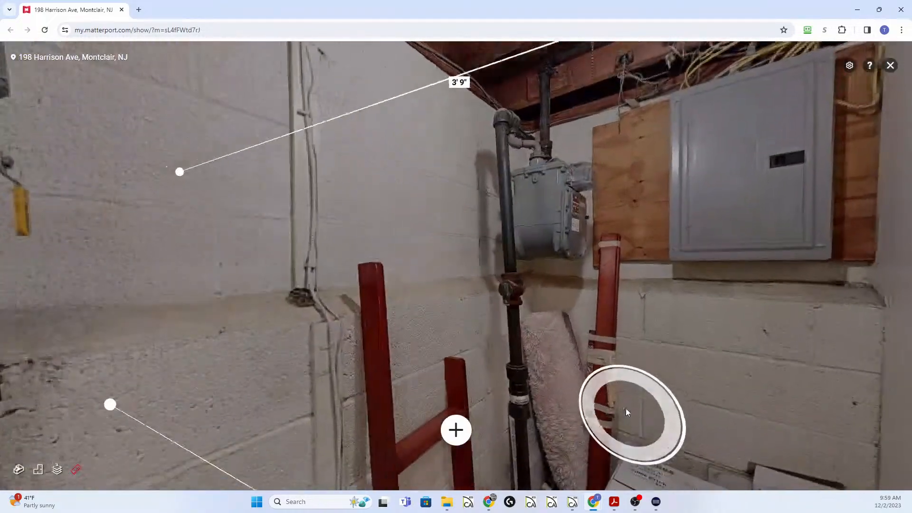
left_click_drag(440, 320, 795, 324)
left_click_drag(602, 331, 841, 341)
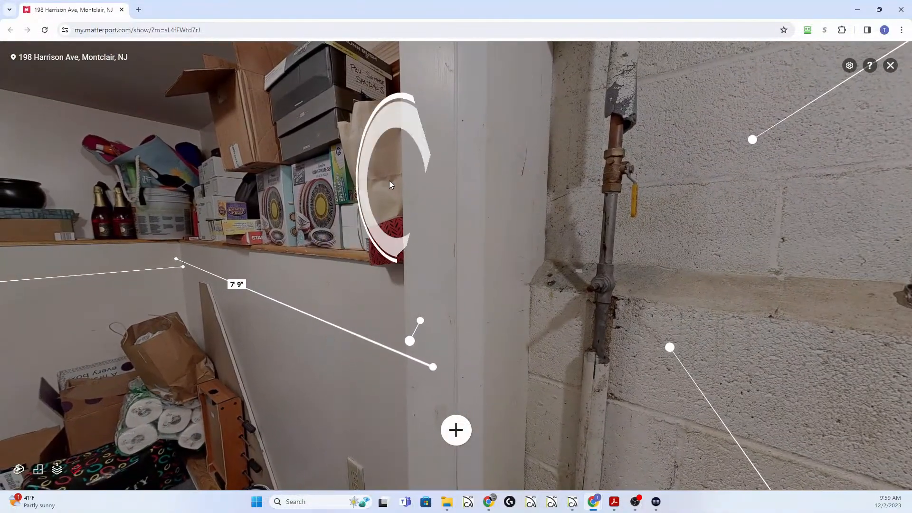
left_click(711, 301)
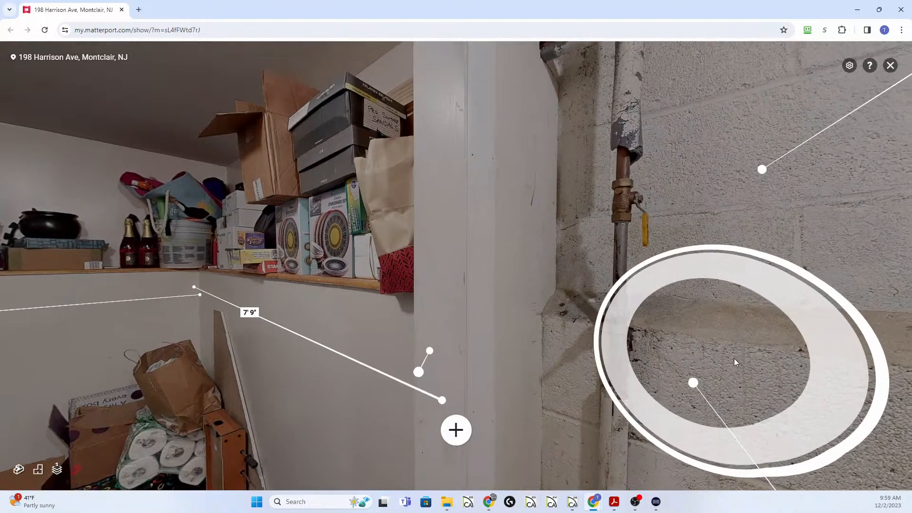
left_click(456, 430)
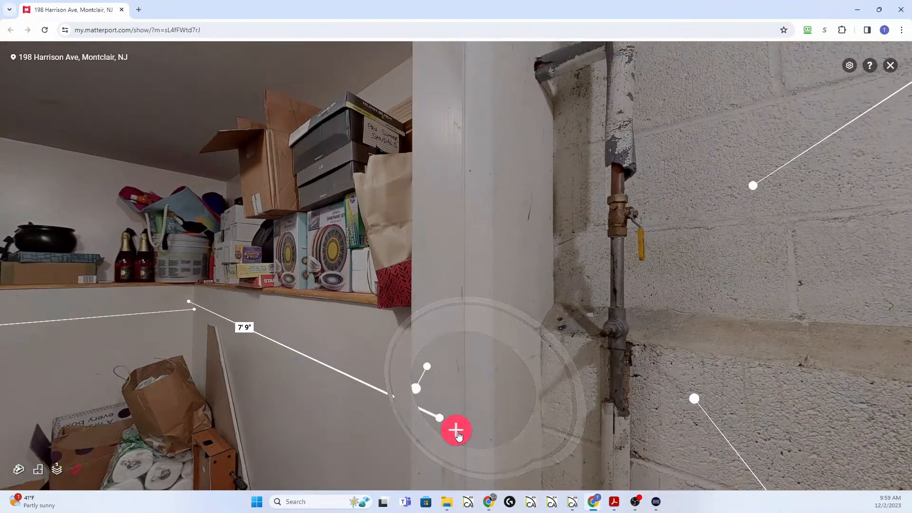
left_click(559, 206)
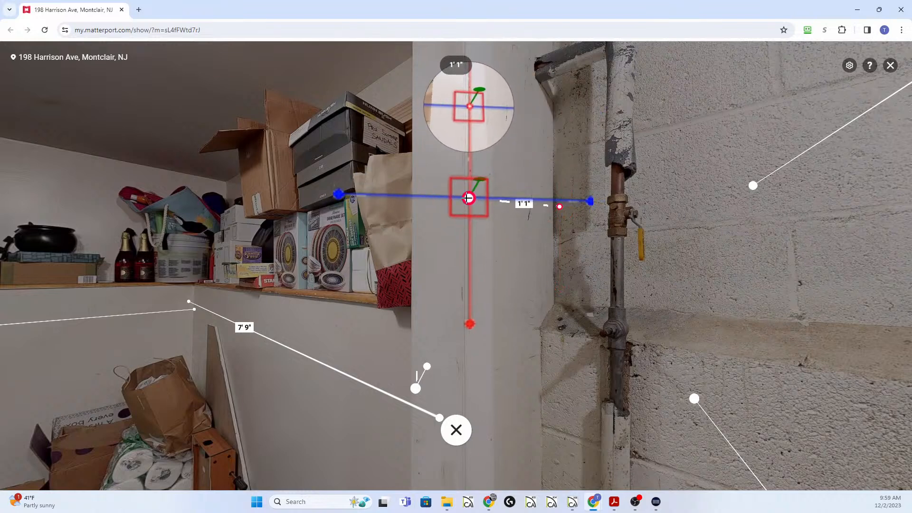
left_click(466, 198)
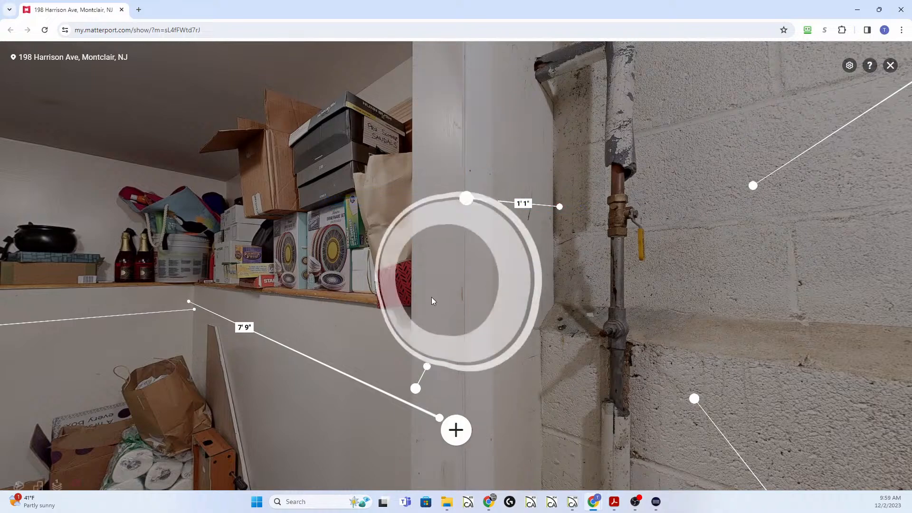
Measure a second, lower distance from the closet's block wall to the same door jamb
left_click_drag(580, 320, 549, 389)
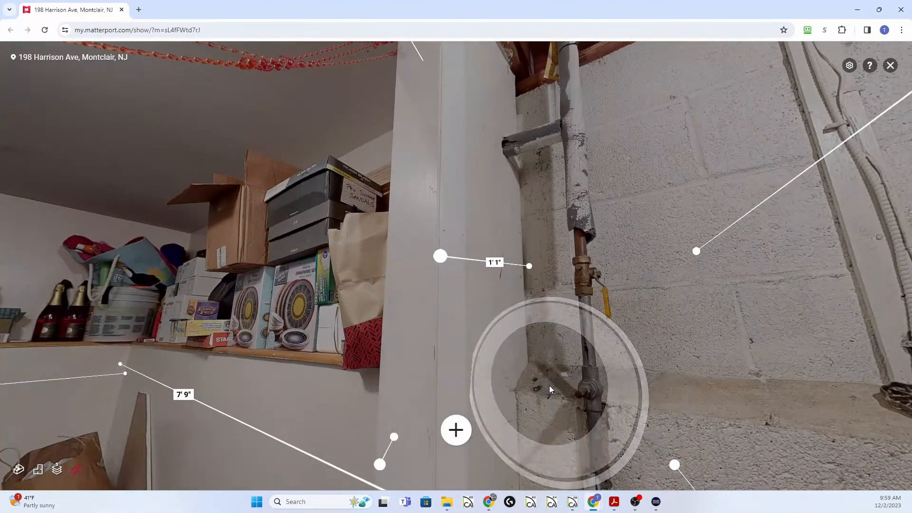
left_click_drag(549, 313, 607, 163)
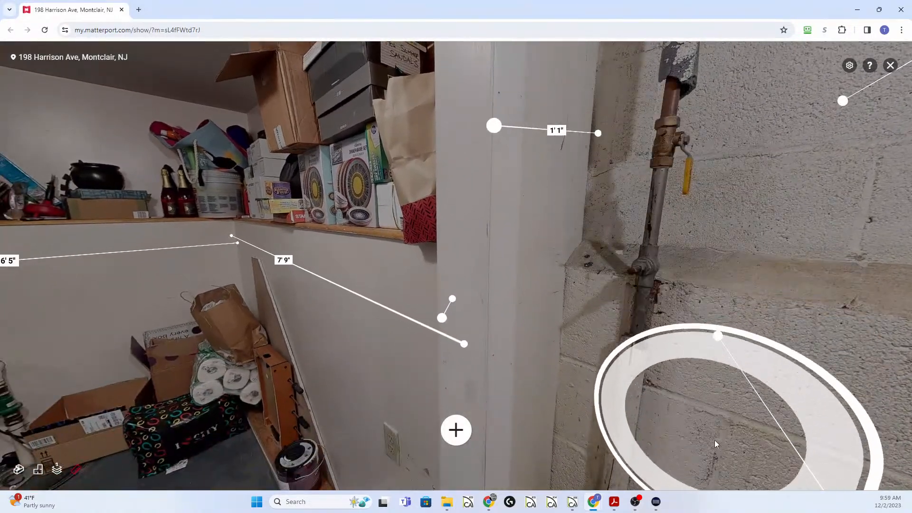
left_click(455, 430)
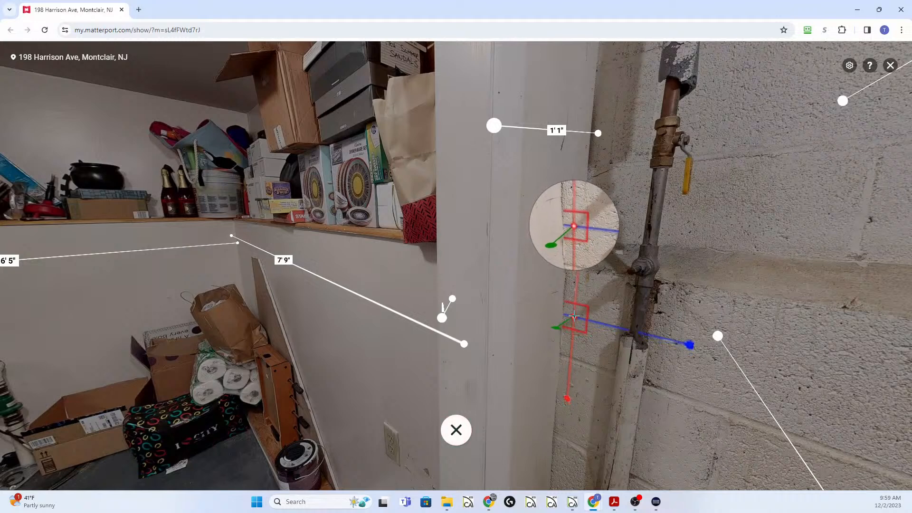
left_click(572, 316)
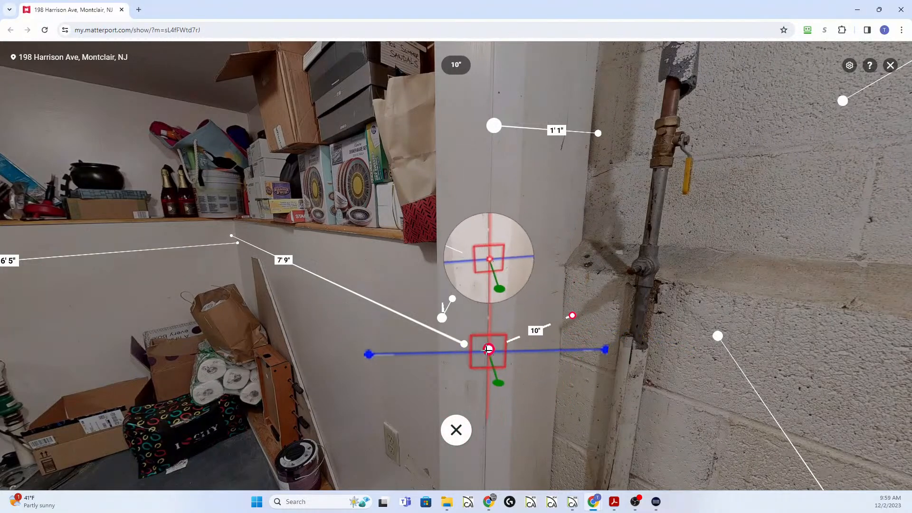
left_click(489, 351)
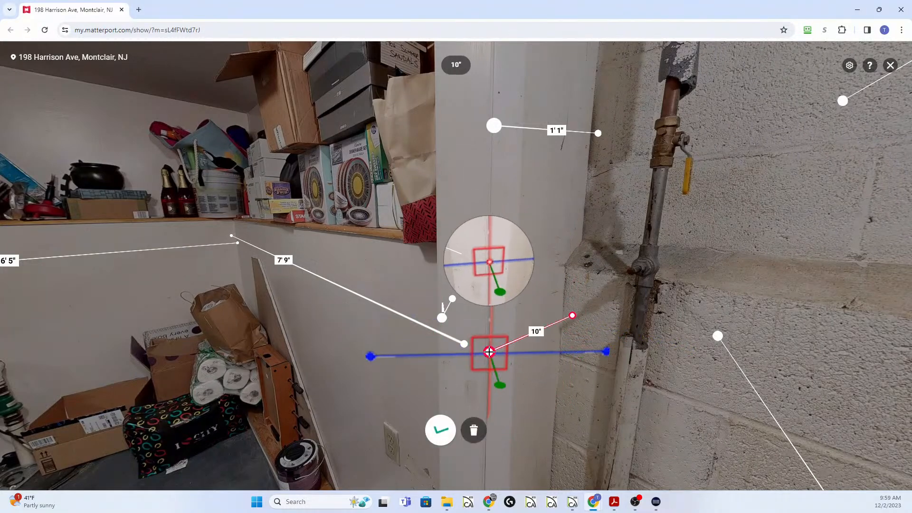
key("Escape")
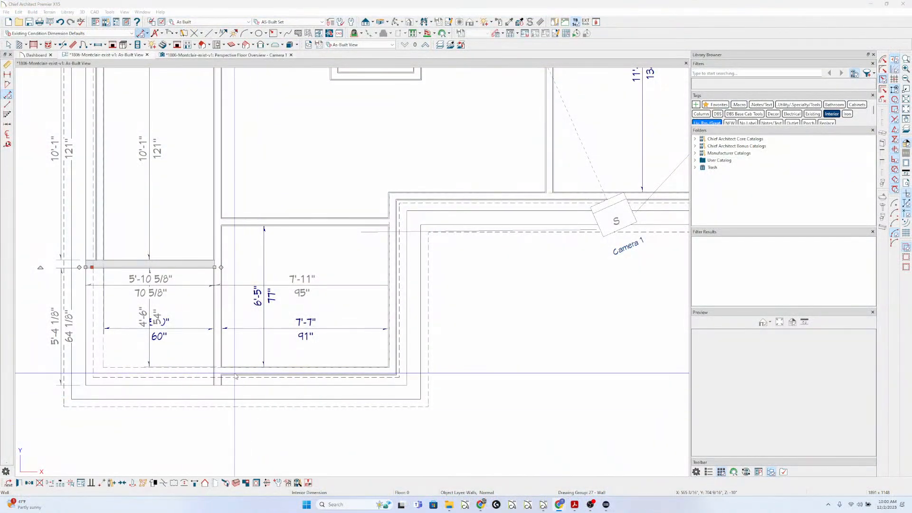
Switch to the Chief Architect plan, place a doorway in the wall between the two small rooms, and set its width to 26 inches
scroll(235, 380, "up", 5)
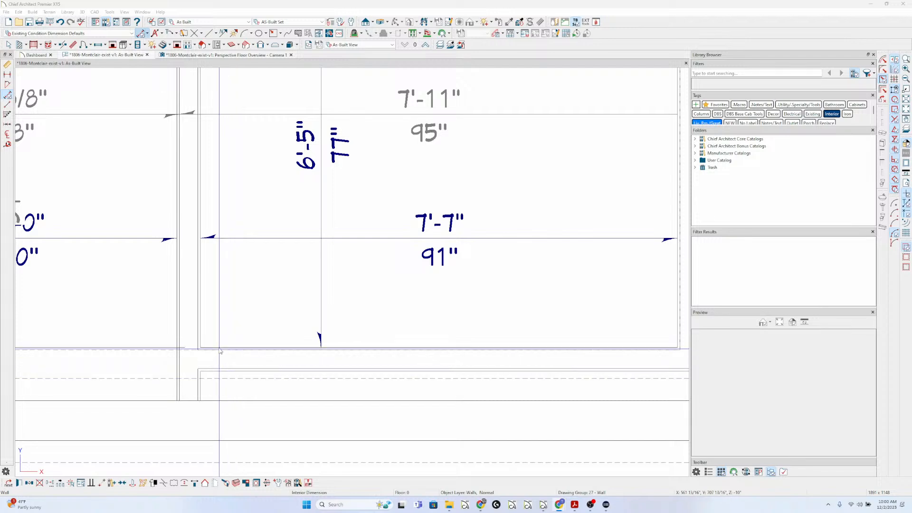
left_click(83, 45)
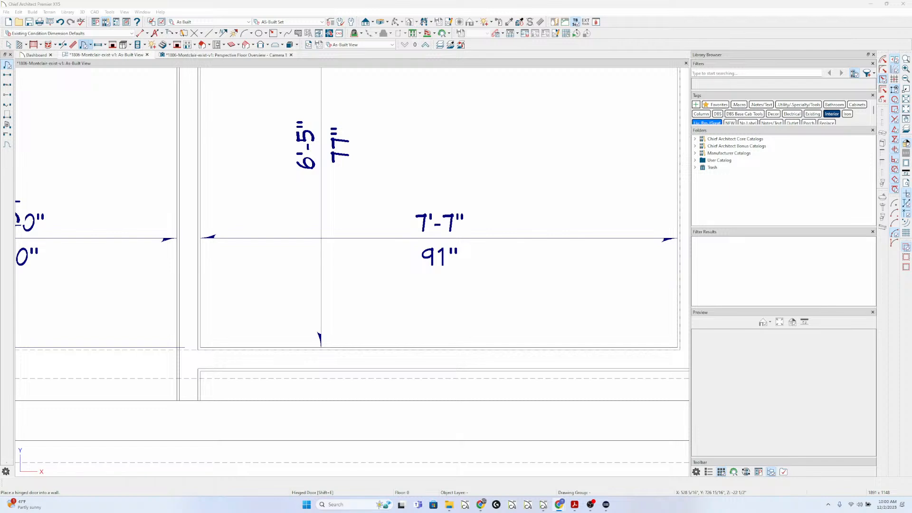
left_click(8, 75)
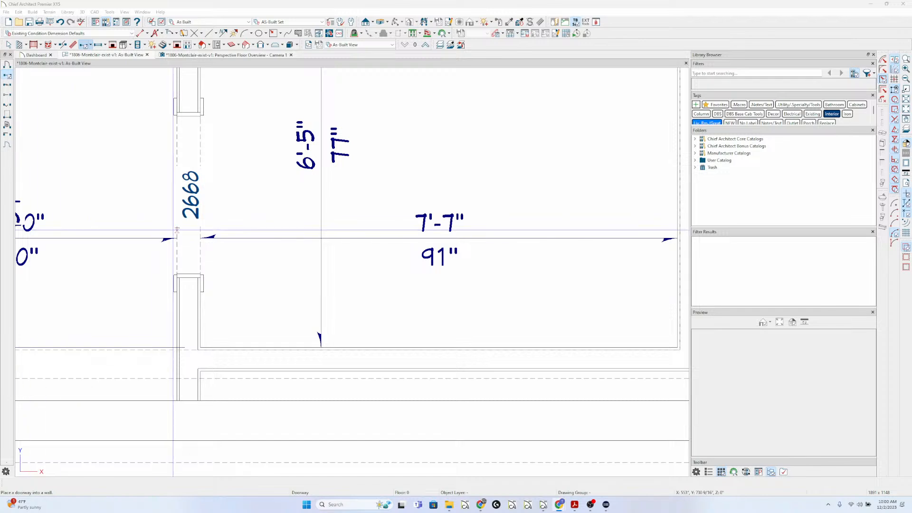
left_click(189, 208)
double_click(188, 209)
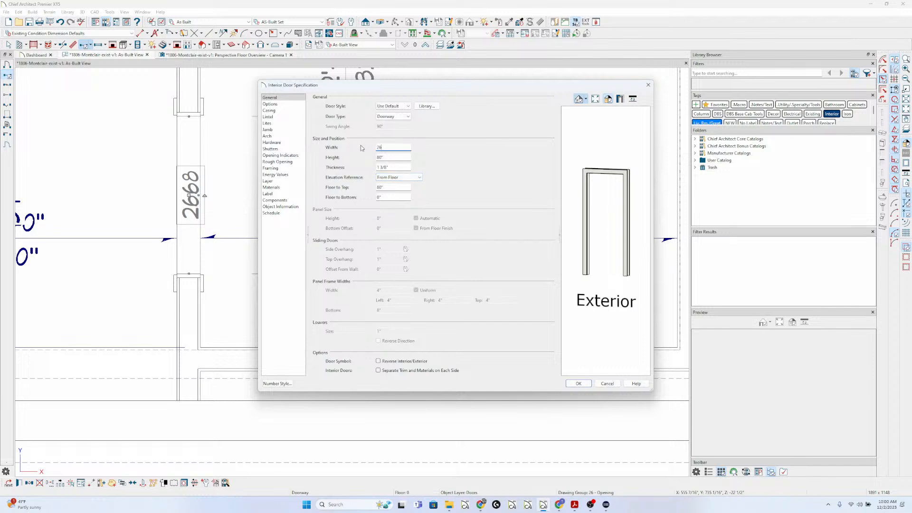
key("Return")
Position the doorway 5 inches from the lower wall of the 7'-7" room
left_click(347, 313)
type("5")
key("Return")
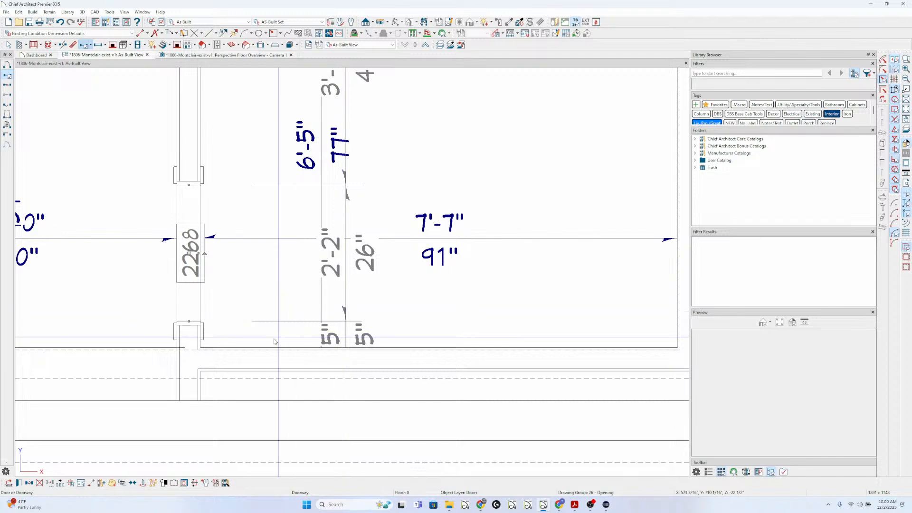
Add an end-to-end dimension across the wall thickness just below the new doorway
left_click(141, 34)
left_click(272, 33)
left_click(141, 34)
left_click(7, 75)
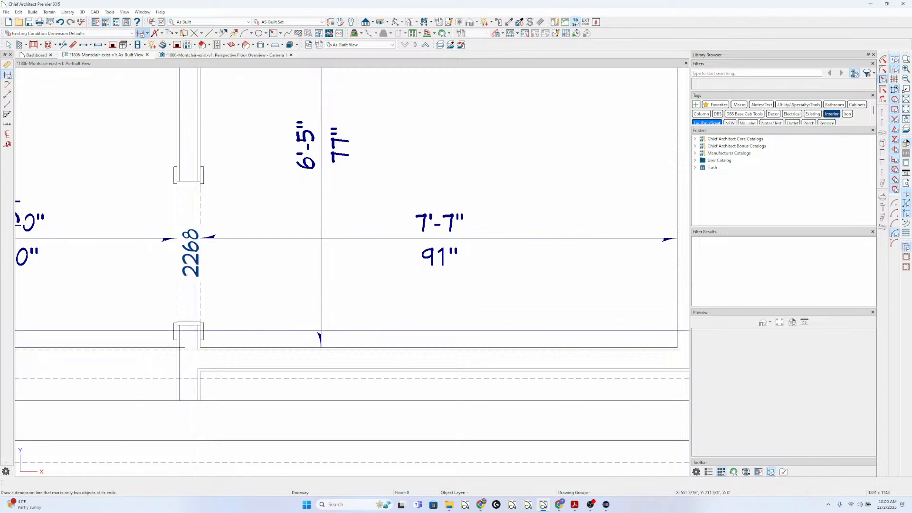
mouse_move(214, 321)
left_mouse_down()
mouse_move(218, 404)
mouse_move(217, 382)
left_mouse_up()
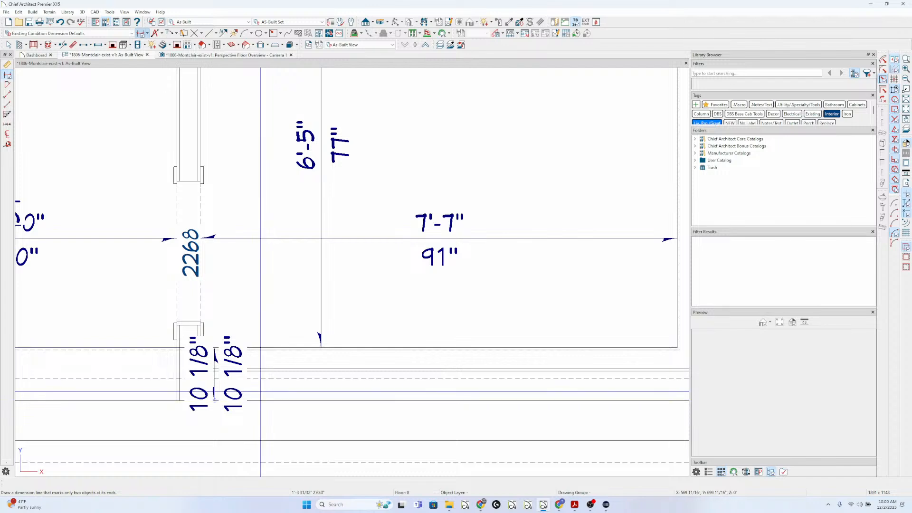
left_click_drag(260, 391, 220, 391)
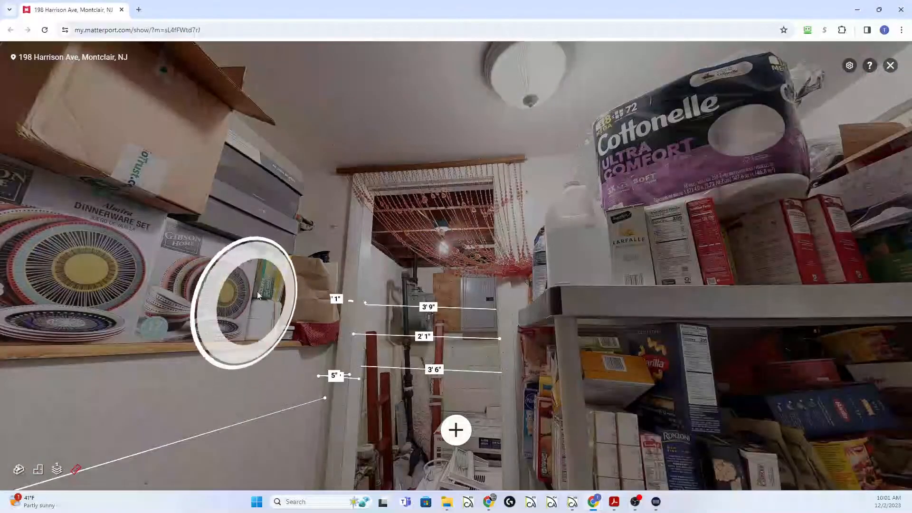
Return to the Matterport tour and measure from the doorway's upper trim to the top shoe box by the room corner
scroll(300, 160, "up", 2)
left_click_drag(304, 170, 414, 195)
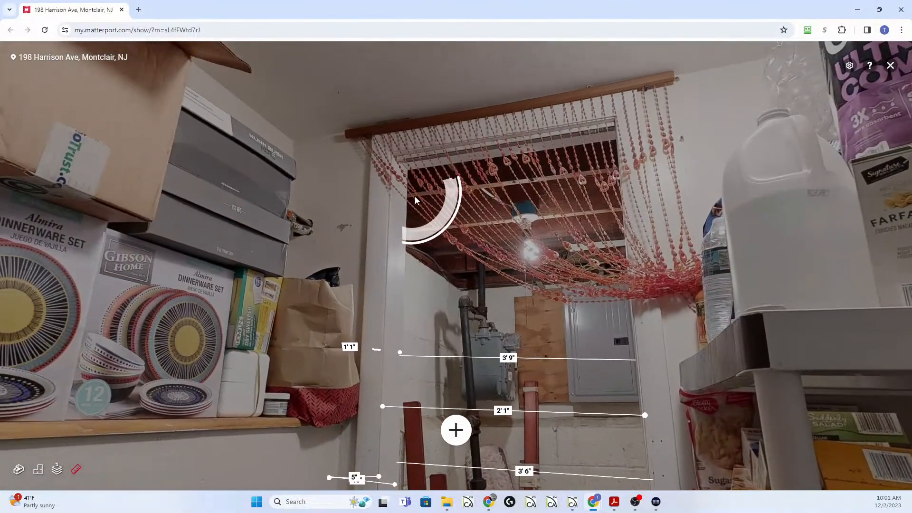
left_click(457, 431)
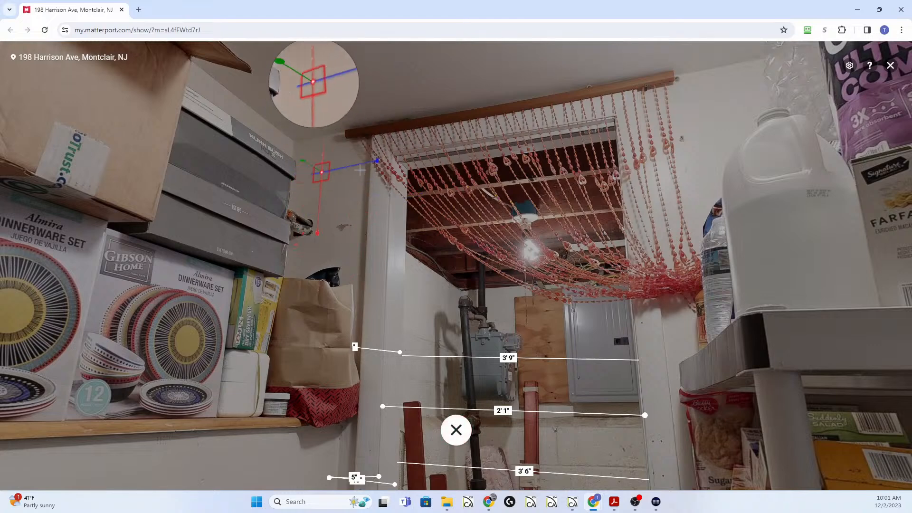
left_click(389, 150)
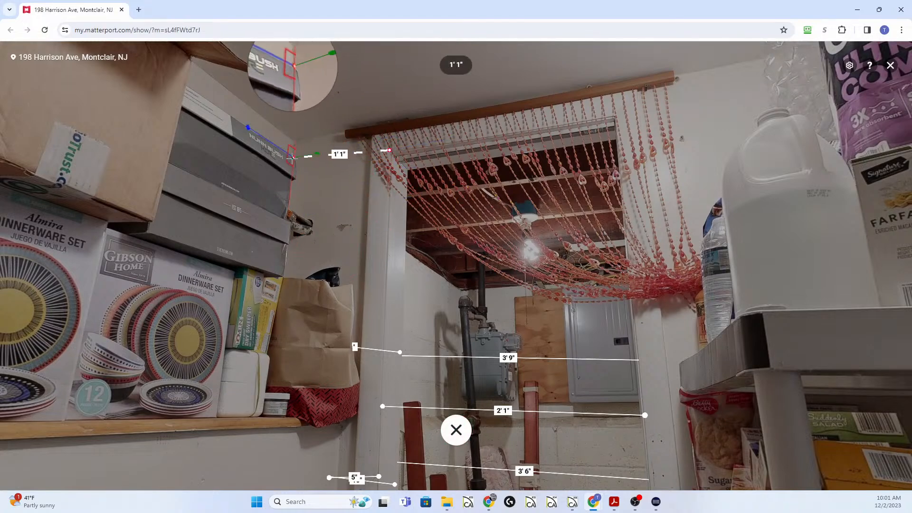
left_click(293, 157)
left_click(292, 157)
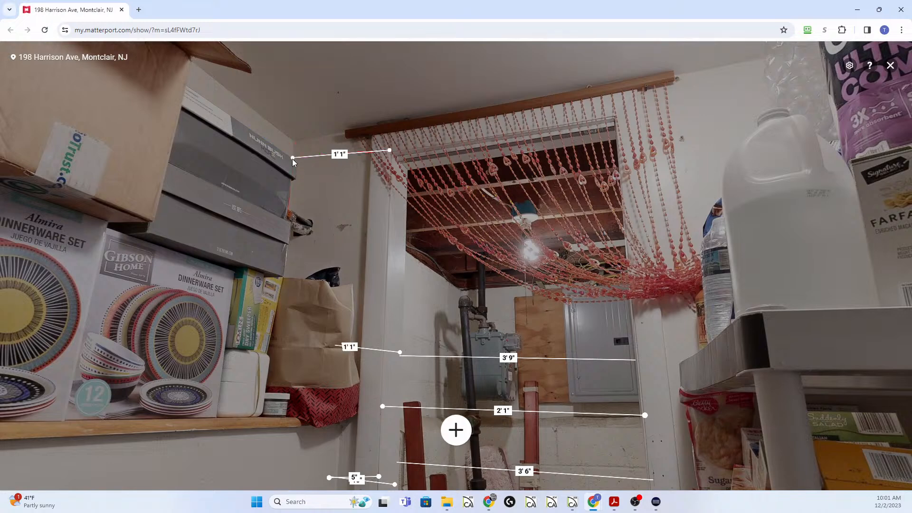
Move inside the utility closet and measure from the doorway's upper trim edge to the adjacent side wall
left_click_drag(452, 281, 459, 208)
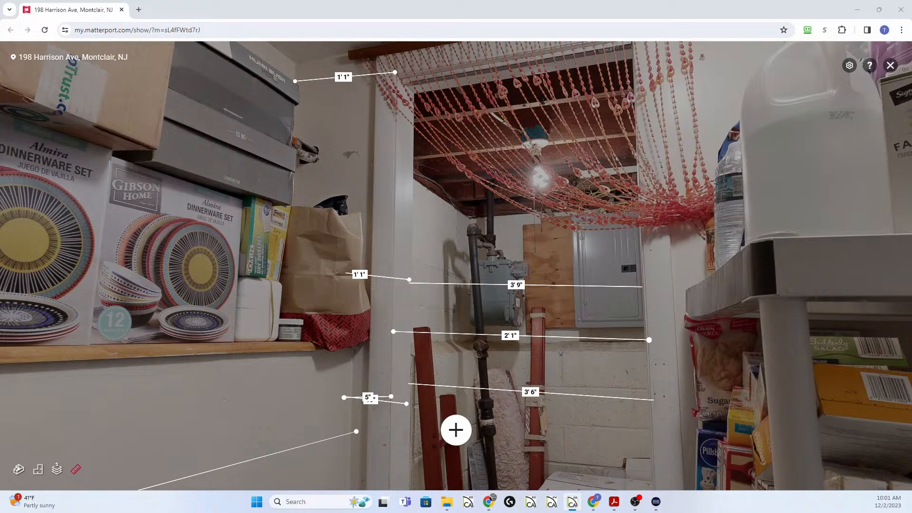
left_click(495, 367)
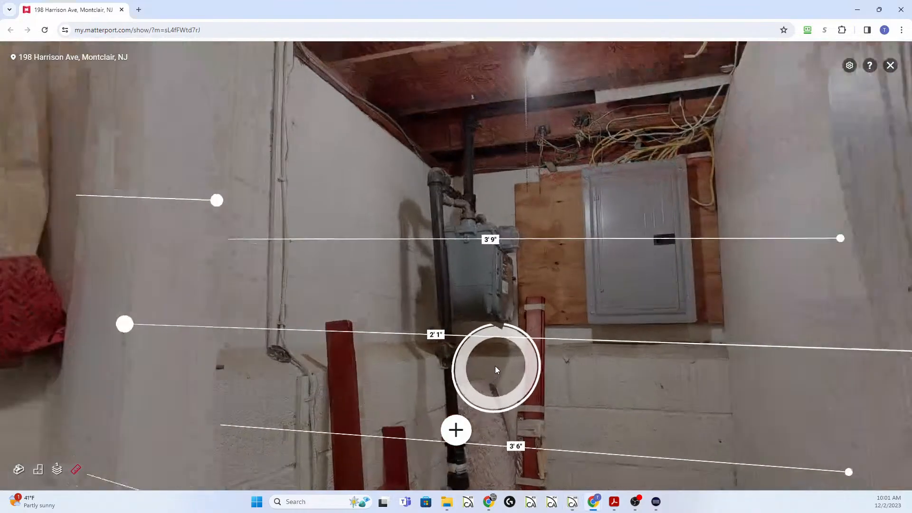
left_click(495, 366)
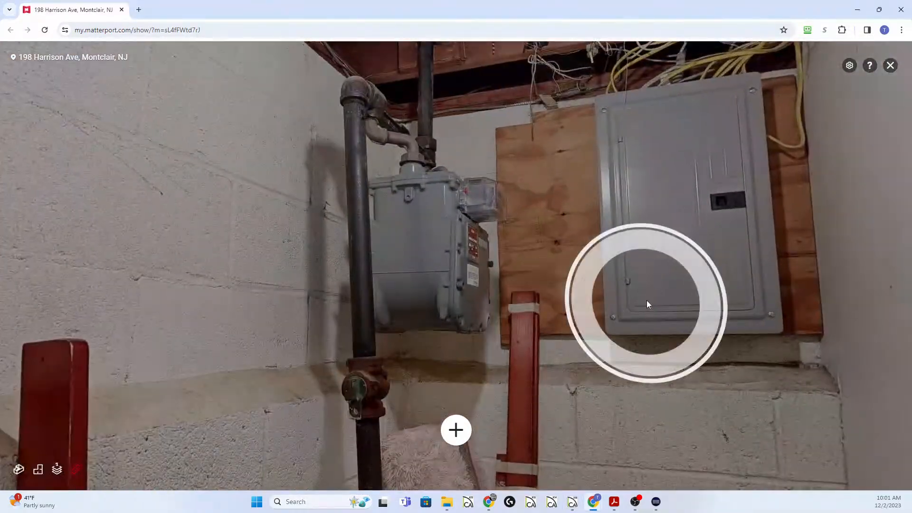
left_click_drag(647, 304, 285, 256)
left_click_drag(638, 295, 220, 323)
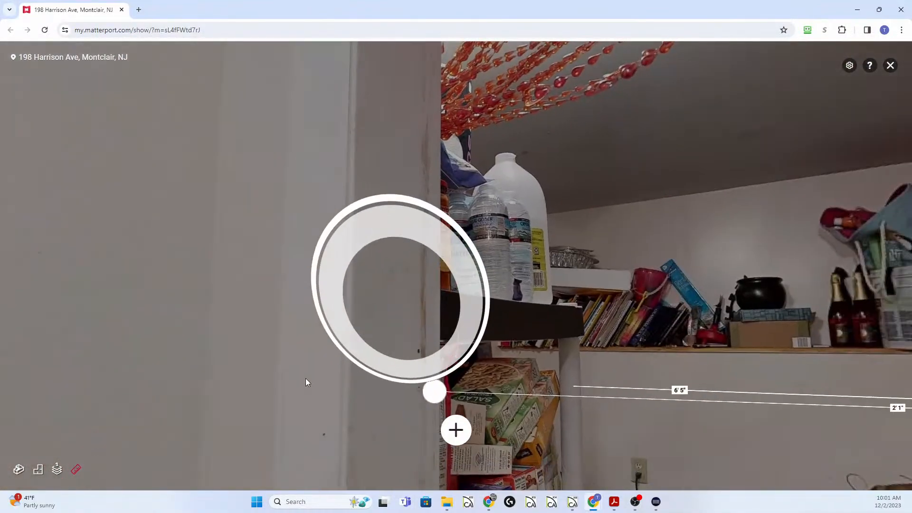
left_click_drag(306, 378, 345, 446)
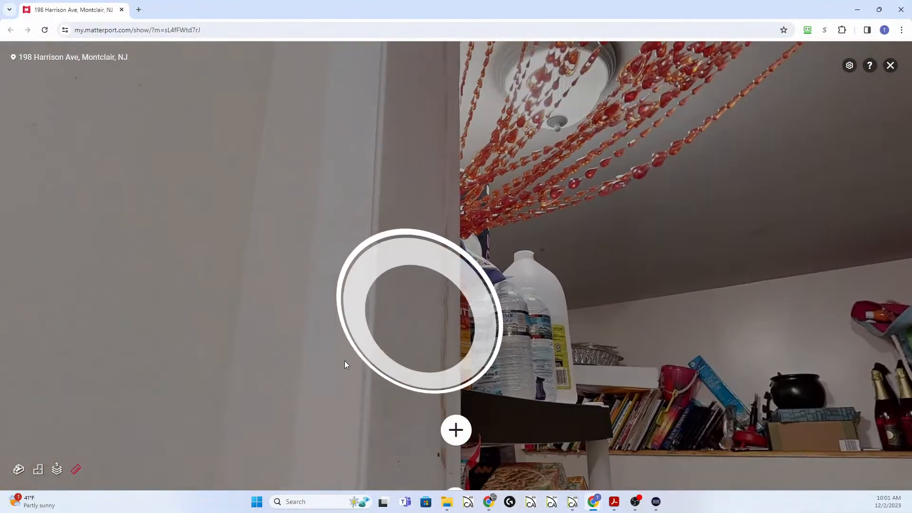
left_click_drag(303, 197, 379, 432)
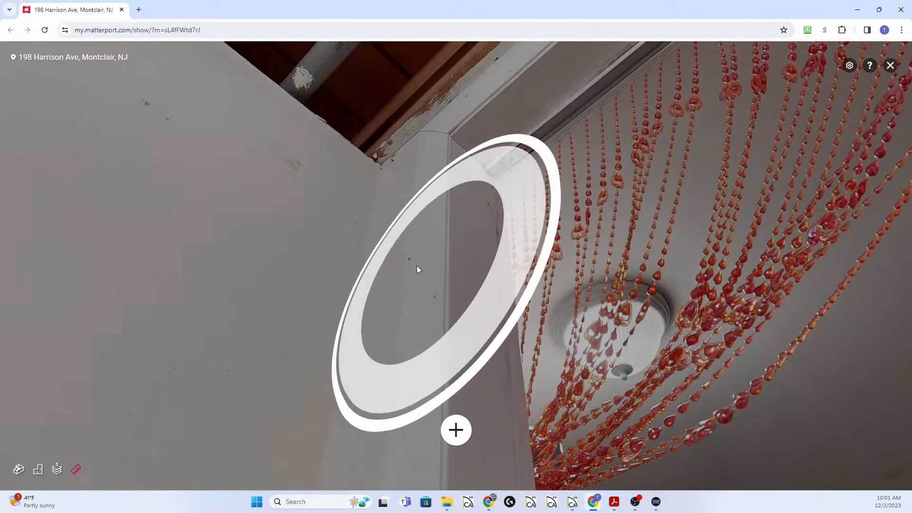
left_click(456, 430)
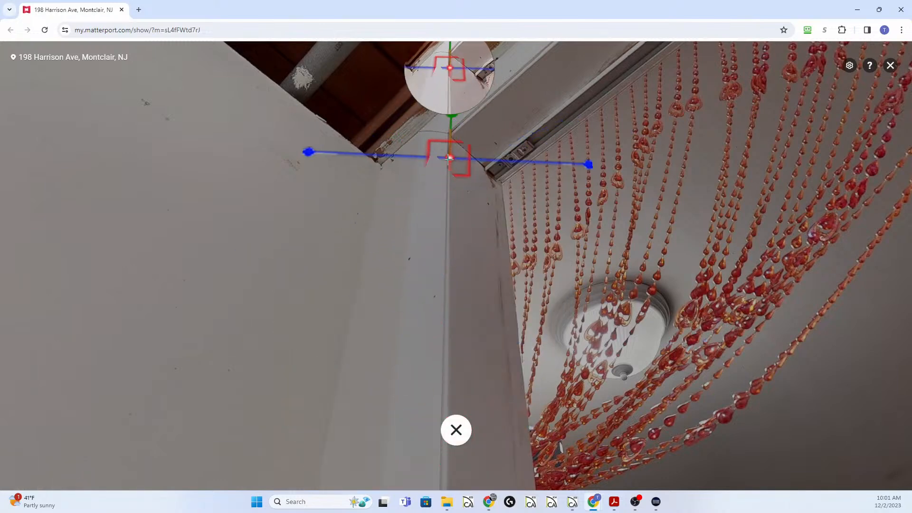
left_click(447, 159)
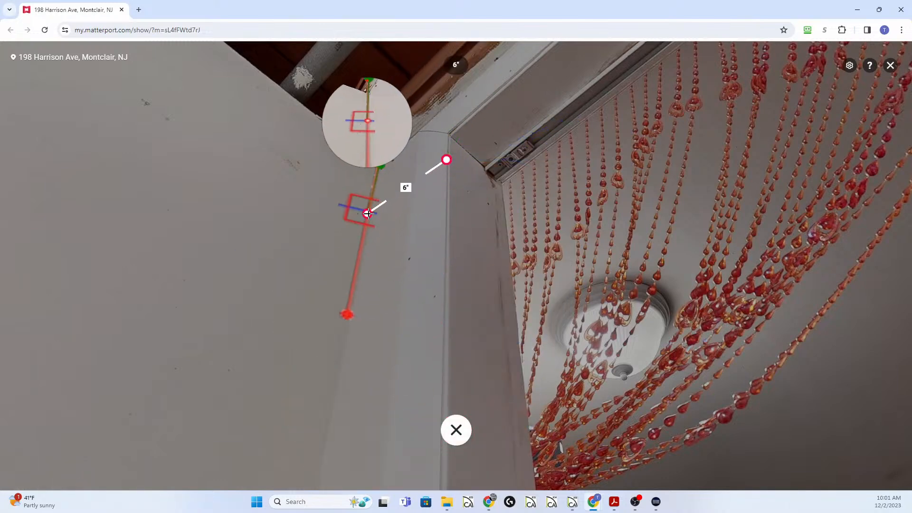
left_click(368, 214)
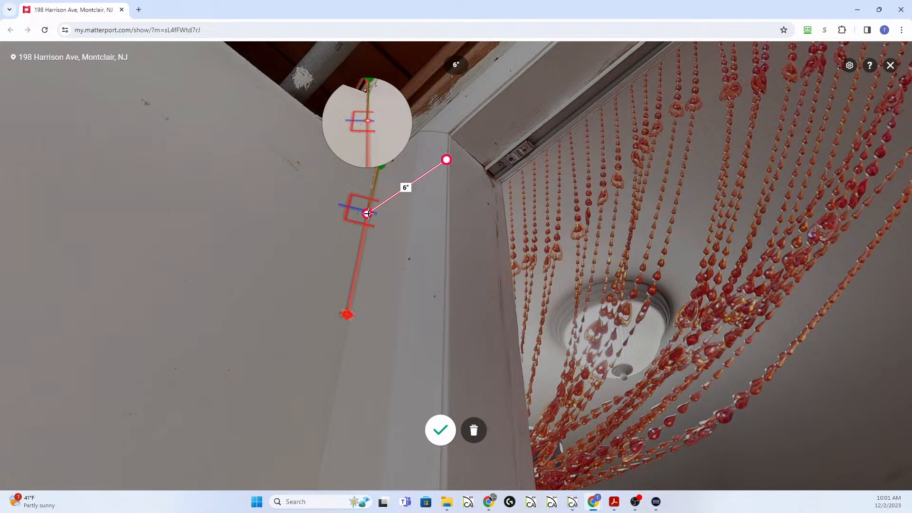
key("Return")
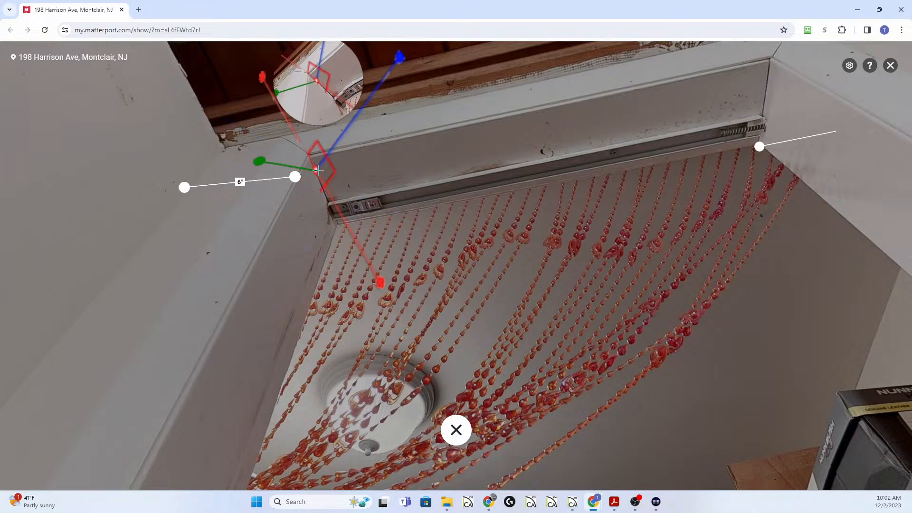
Measure across the head of the closet doorway from one side jamb to the other
left_click(317, 169)
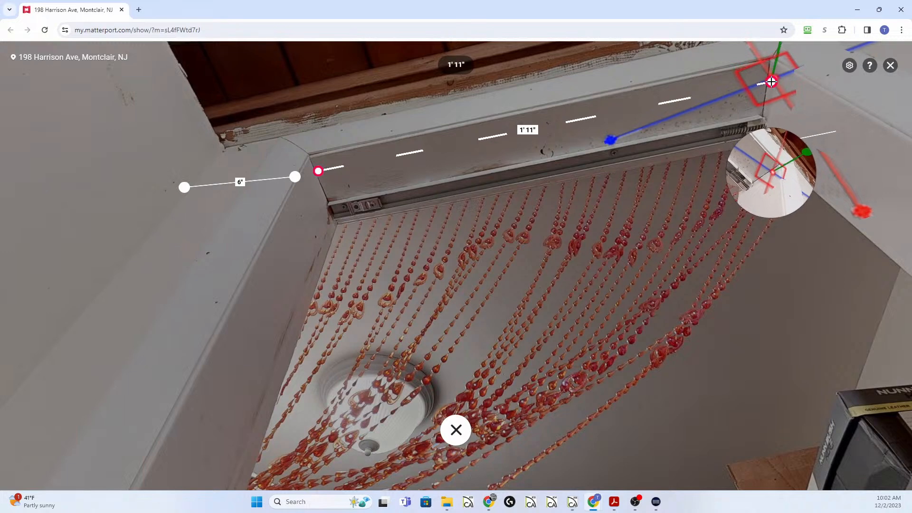
left_click(771, 82)
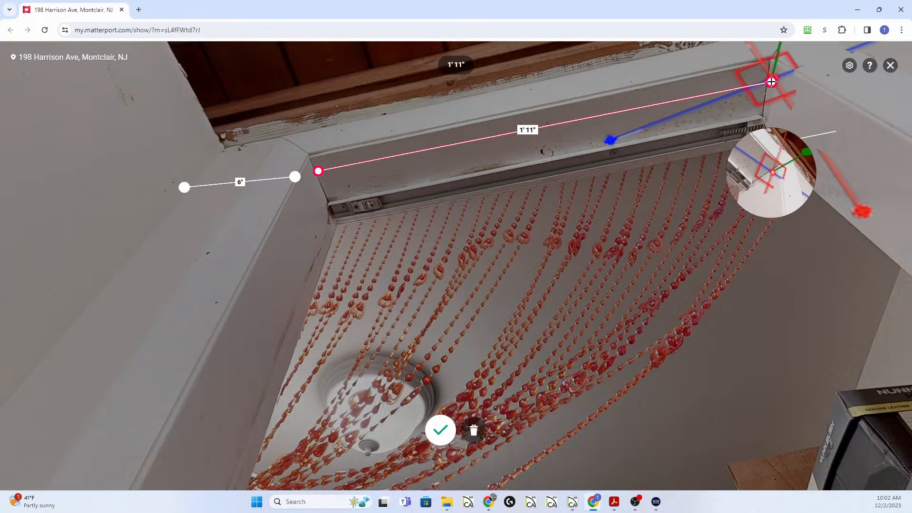
left_click_drag(650, 267, 608, 218)
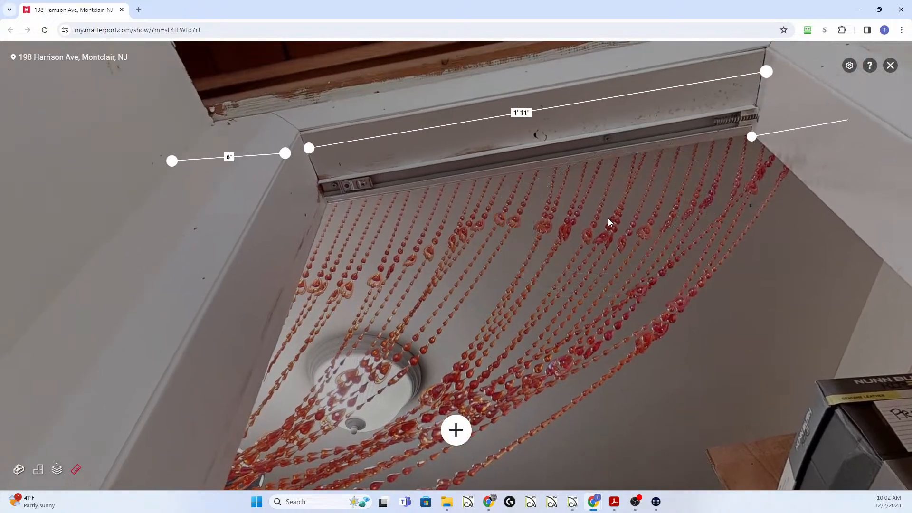
Examine the utility closet's walls, then the storage room's shelf wall and the doorway from the storage side
left_click_drag(554, 279, 749, 155)
left_click_drag(304, 247, 489, 190)
left_click_drag(142, 228, 551, 176)
left_click_drag(144, 261, 494, 224)
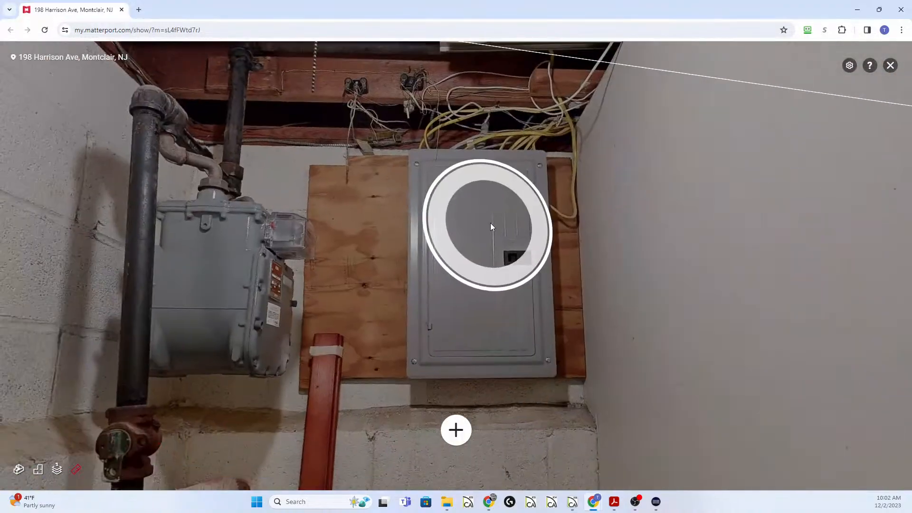
left_click_drag(525, 307, 199, 309)
left_click_drag(610, 292, 213, 304)
left_click_drag(557, 301, 156, 313)
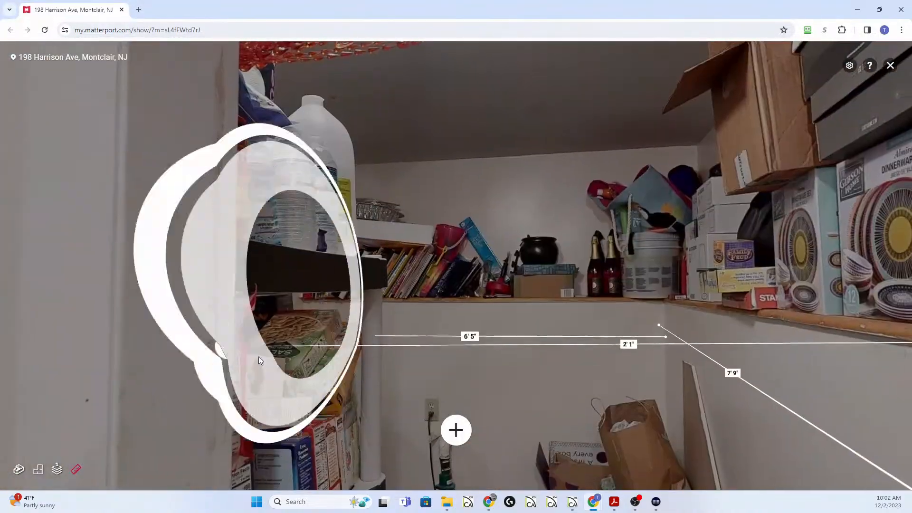
left_click(549, 463)
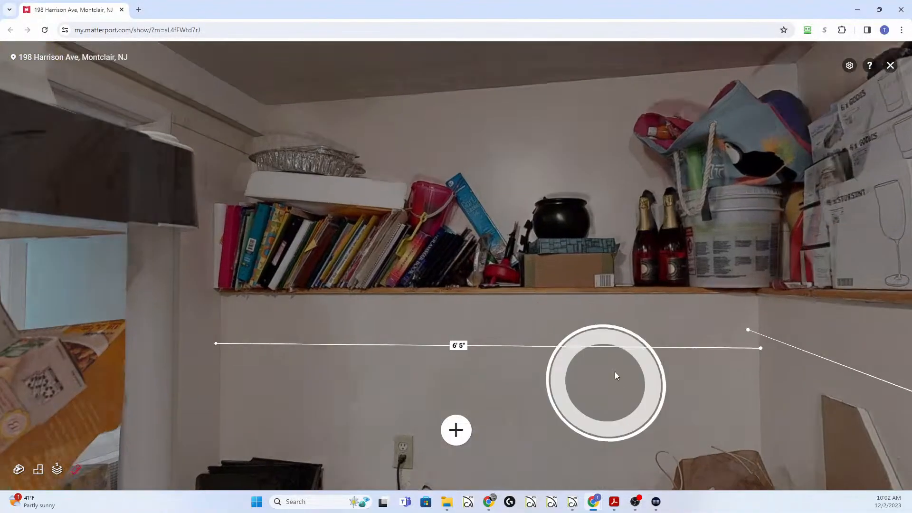
left_click_drag(615, 376, 386, 285)
left_click_drag(815, 316, 142, 335)
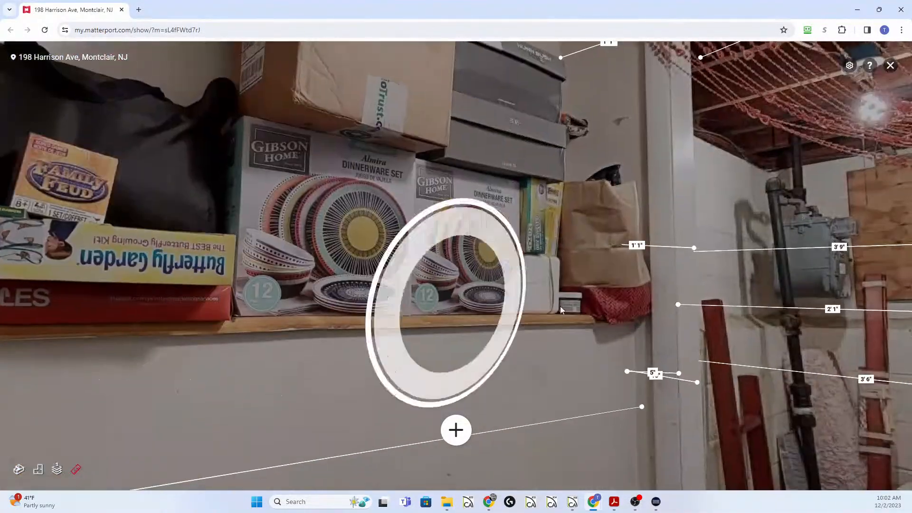
left_click(520, 326)
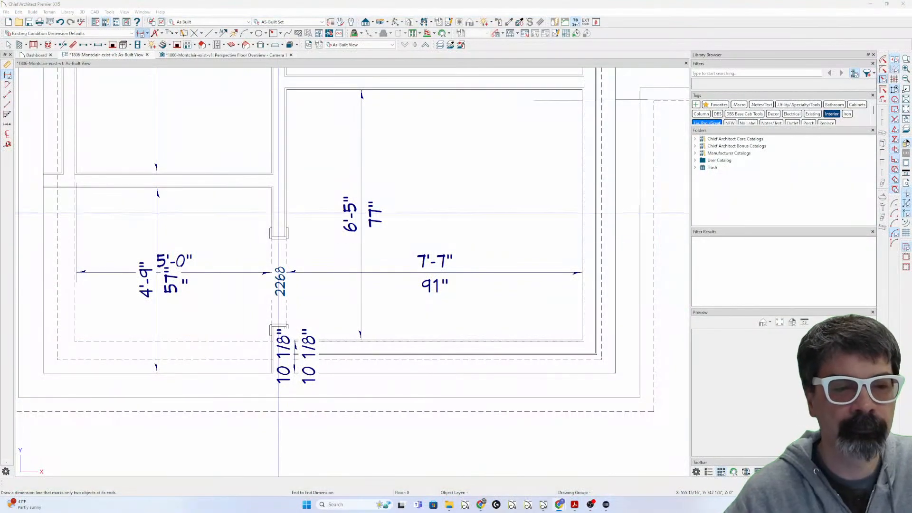
Switch to the Chief Architect plan and move the utility closet's upper wall so the closet is 45 inches deep
left_click(157, 181)
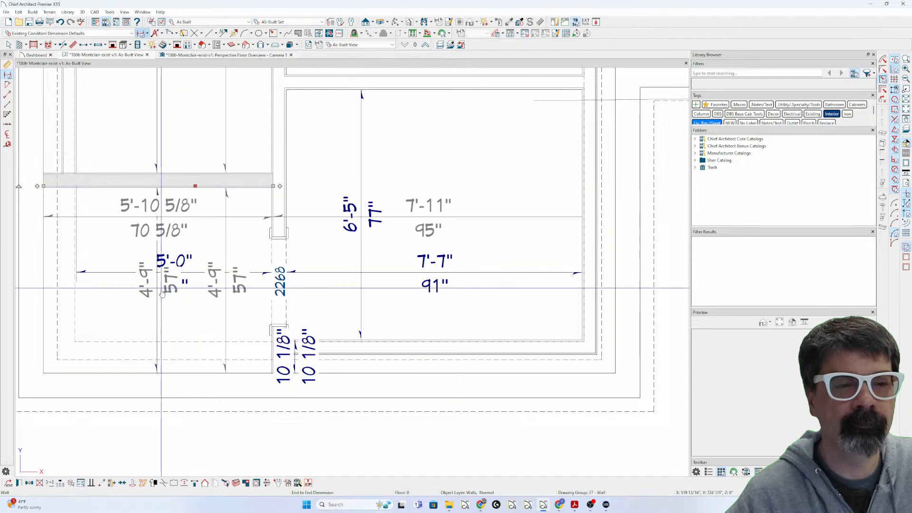
left_click(157, 304)
type("45")
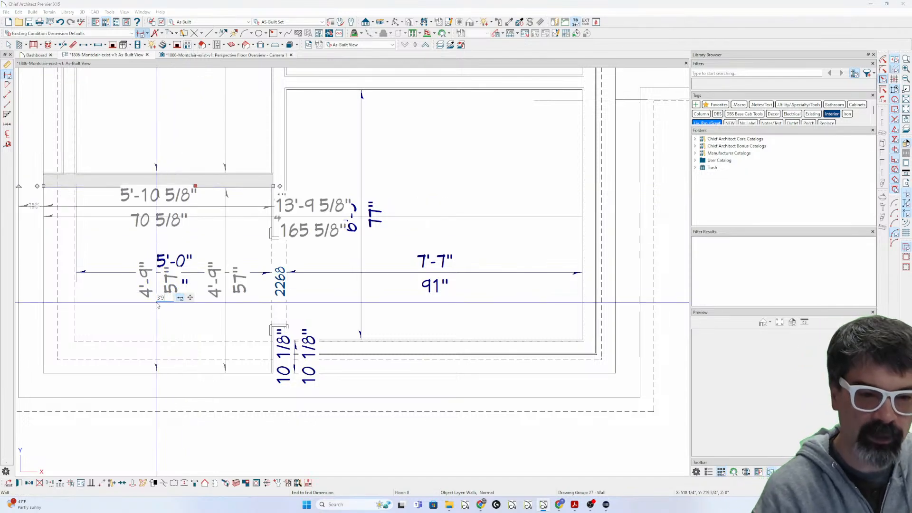
key("Return")
key("Escape")
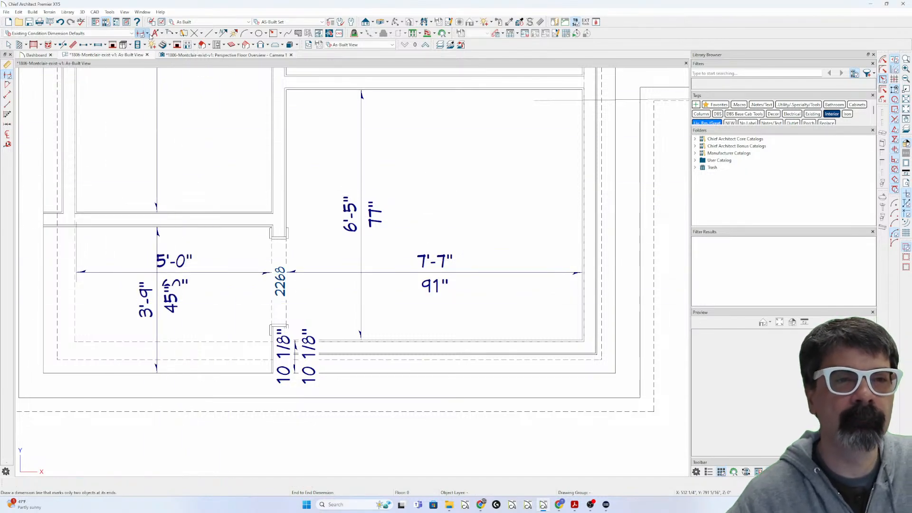
Dimension the gap between the closet's upper wall and the doorway, and set it to 6 inches by moving the wall
left_click_drag(257, 226, 259, 245)
key("space")
left_click(197, 224)
left_click(253, 238)
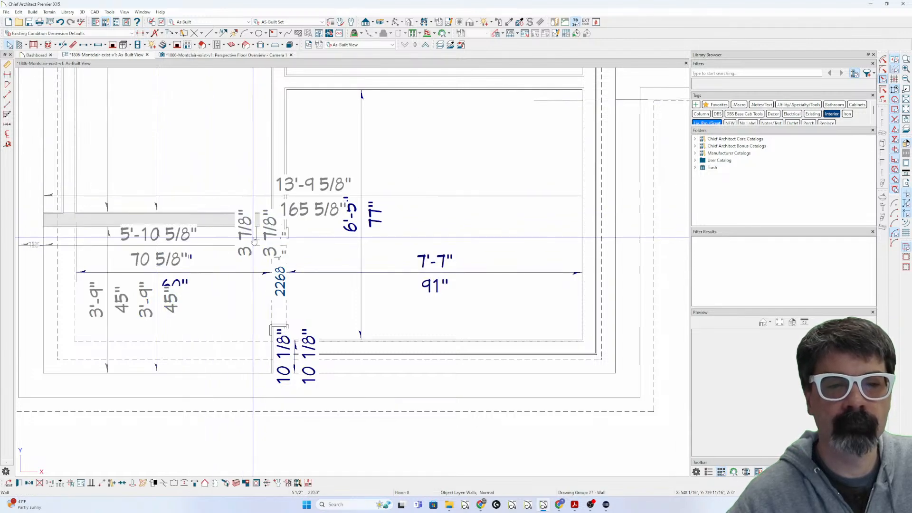
type("6")
key("Return")
key("Escape")
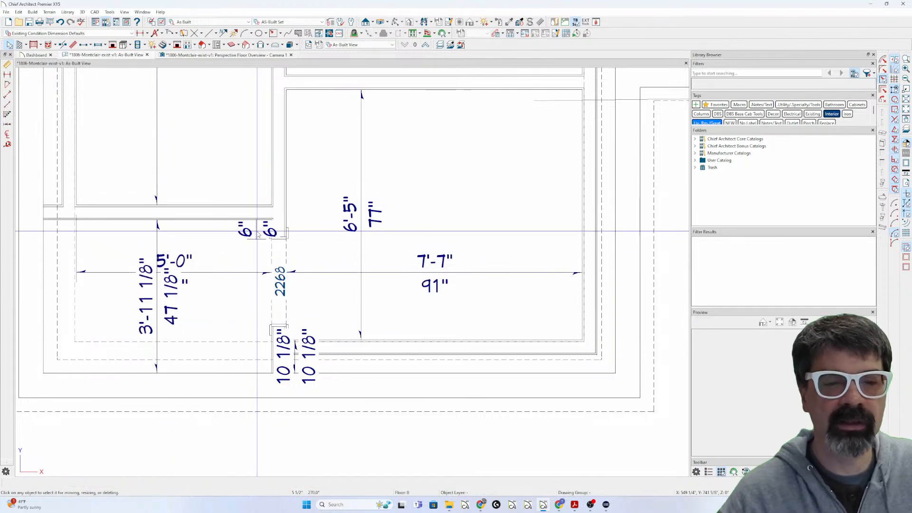
Move the far wall of the narrow room above the closet so that room is 132 inches long
scroll(230, 338, "down", 1)
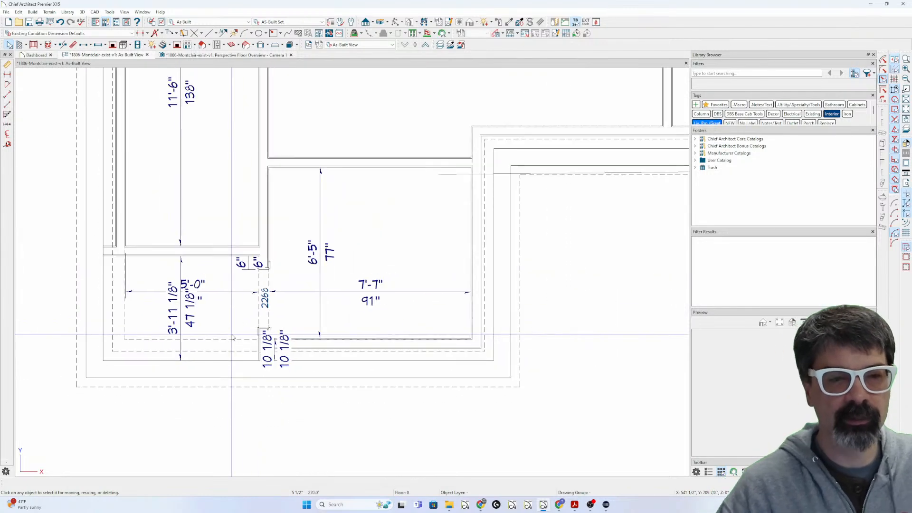
scroll(232, 341, "down", 1)
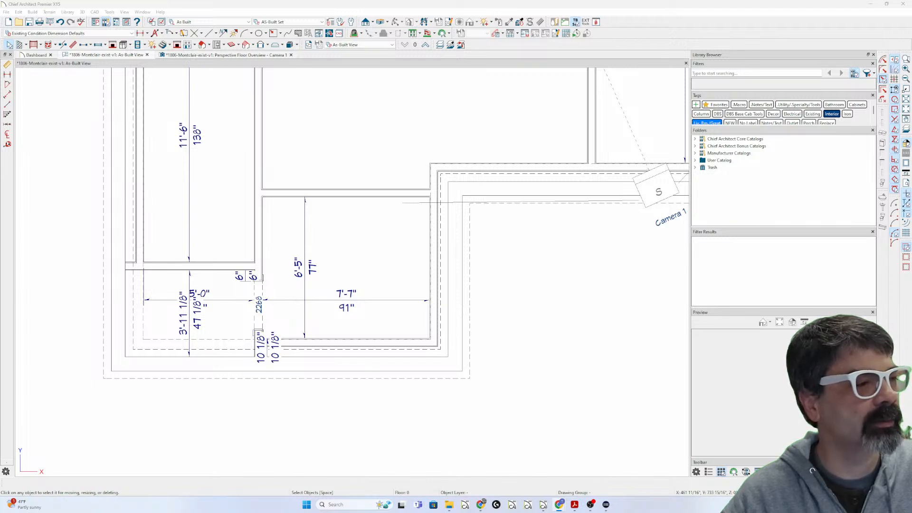
scroll(230, 107, "down", 3)
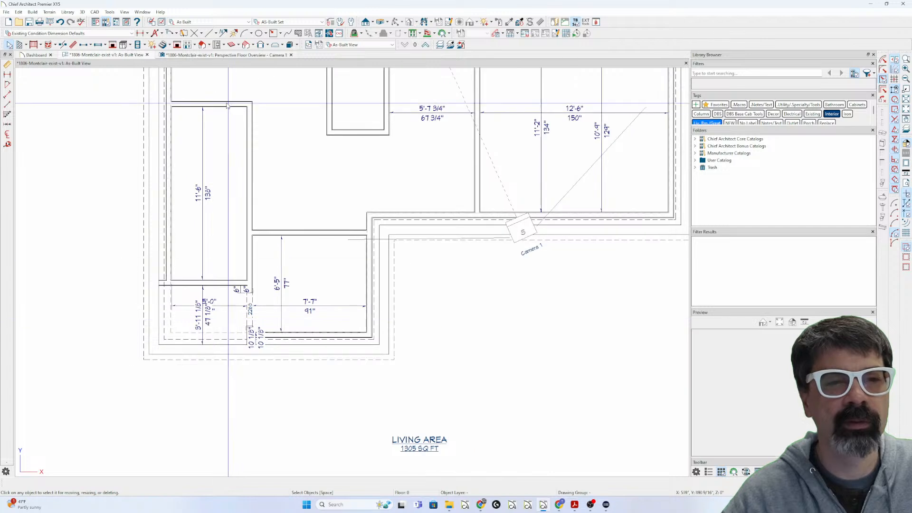
left_click(231, 106)
left_click(199, 195)
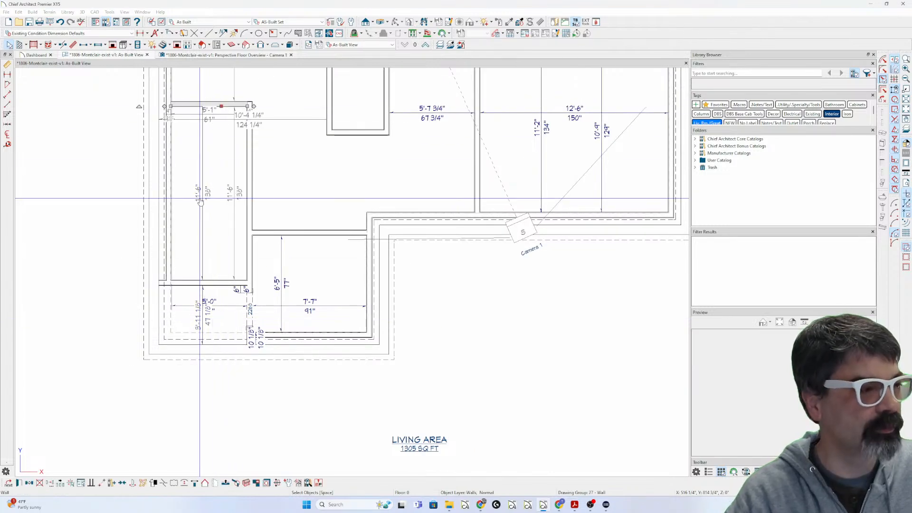
type("132")
key("Return")
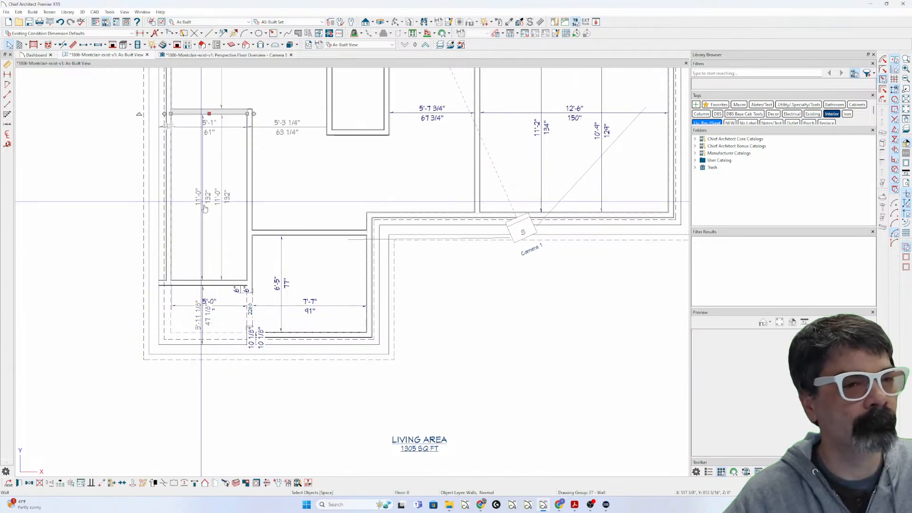
Add a vertical dimension line through the two rooms above the 11'-0" room, near the exterior side wall
scroll(200, 202, "down", 3)
scroll(279, 251, "down", 1)
scroll(279, 251, "up", 3)
middle_click_drag(278, 202, 237, 351)
left_click(141, 33)
left_click_drag(167, 355, 167, 127)
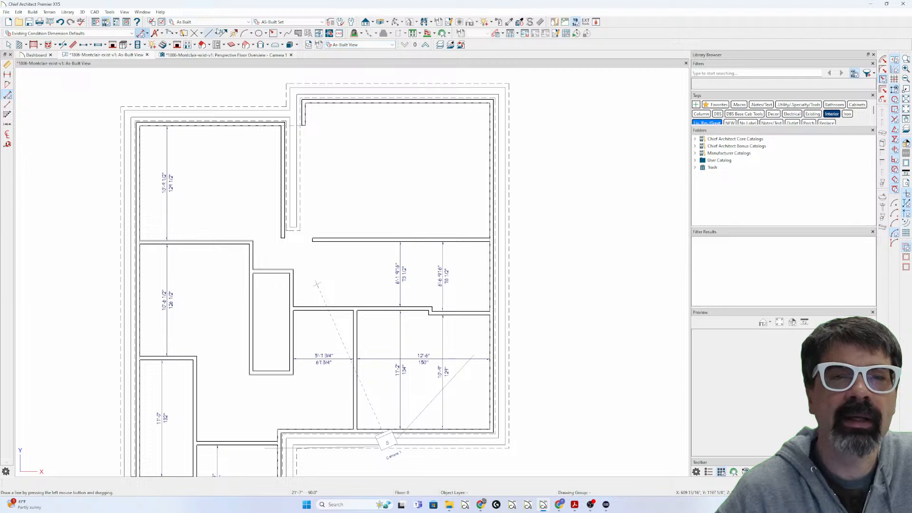
Review the primary and secondary number formats in the Existing Condition Dimension Defaults
double_click(7, 75)
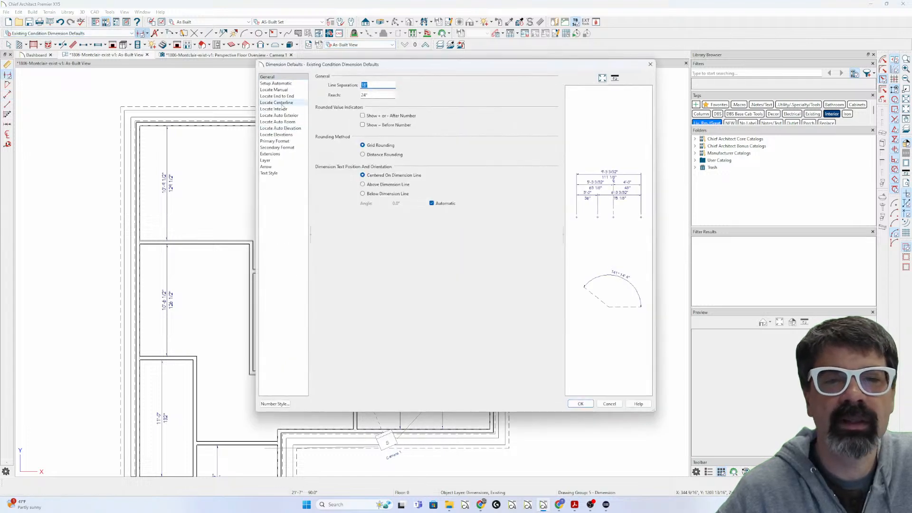
left_click(282, 142)
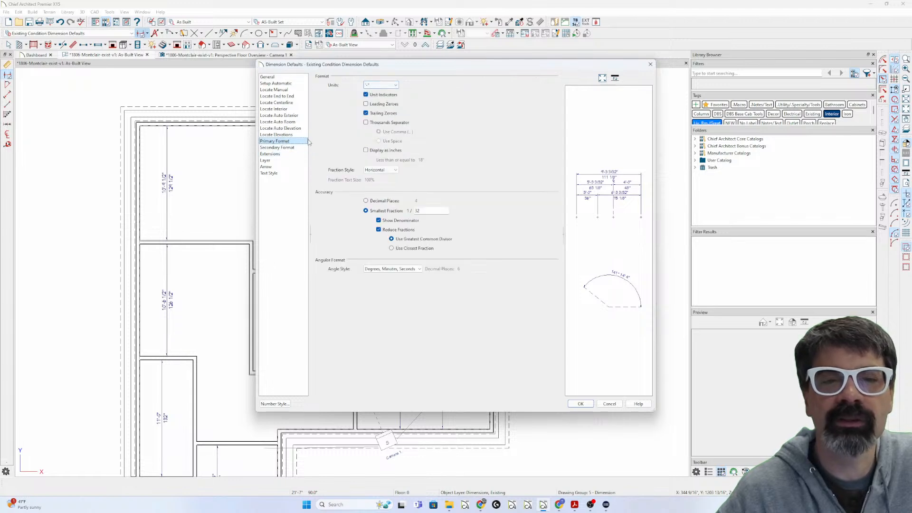
left_click(294, 148)
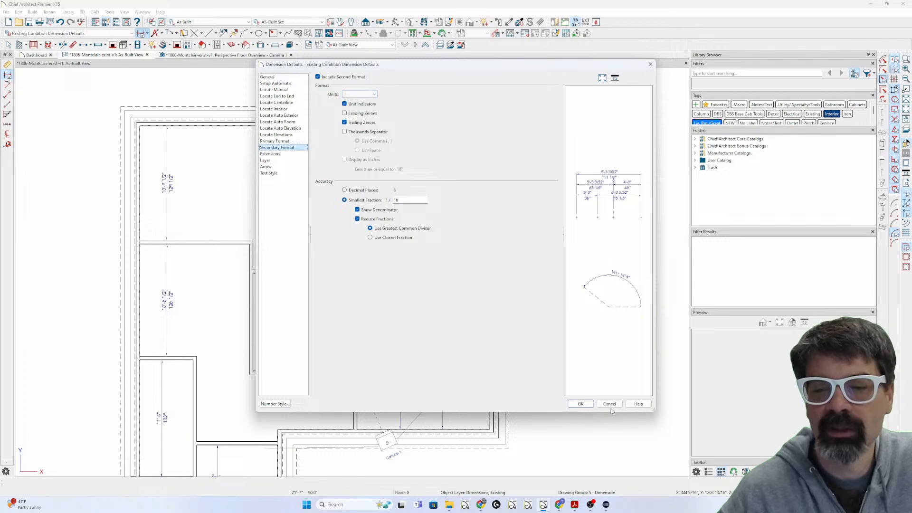
left_click(580, 404)
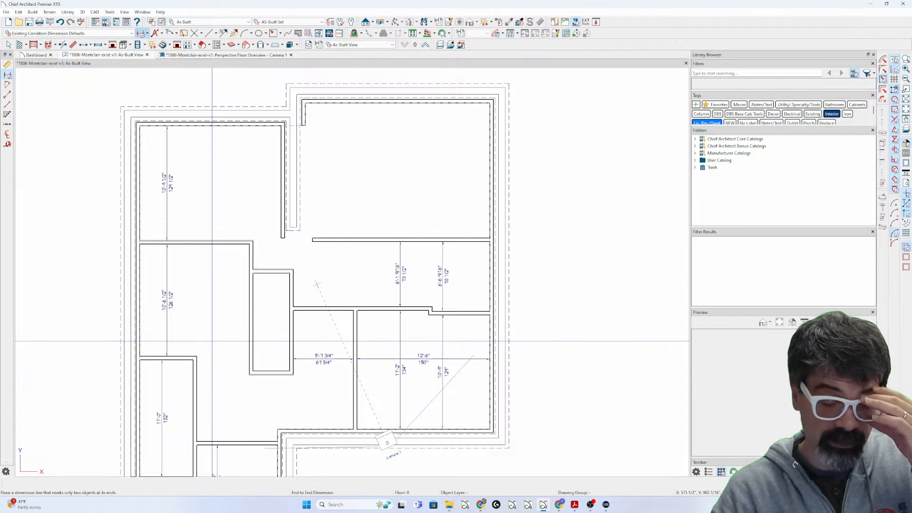
Turn off the second number format in the Existing Condition Dimension Defaults
scroll(183, 167, "up", 3)
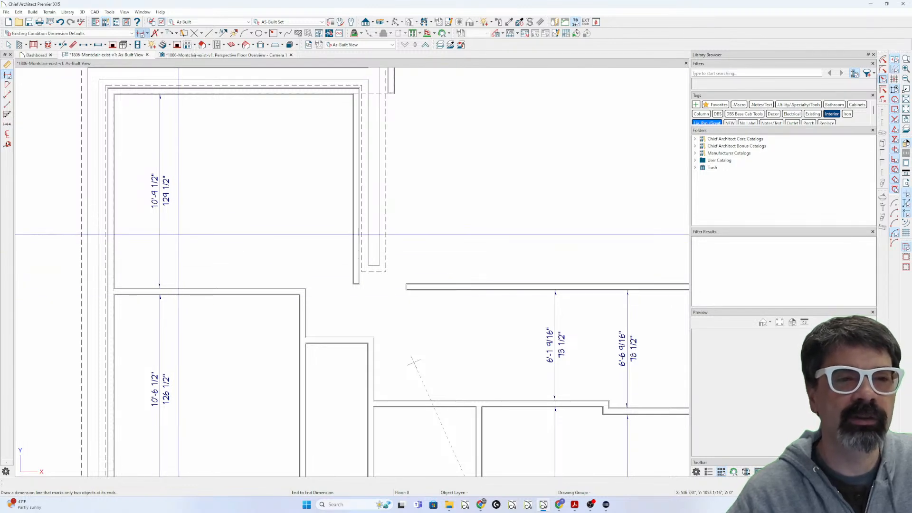
double_click(141, 34)
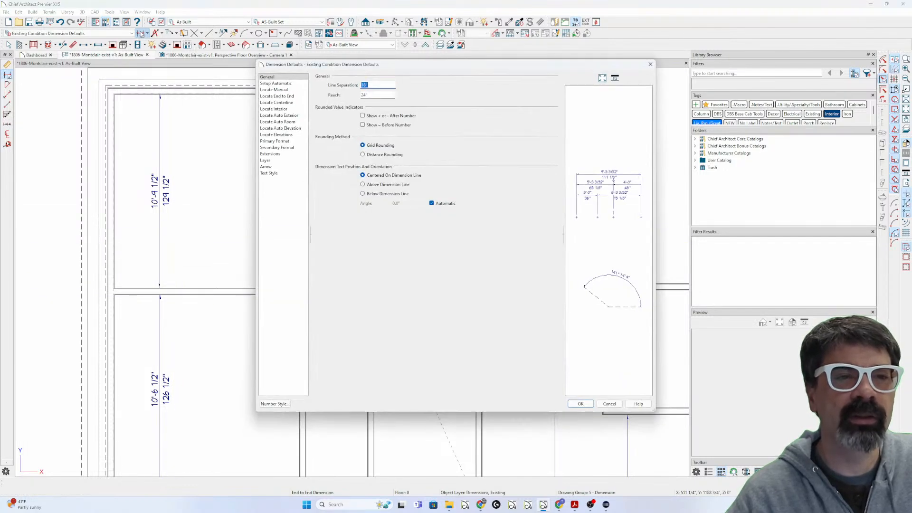
left_click(292, 148)
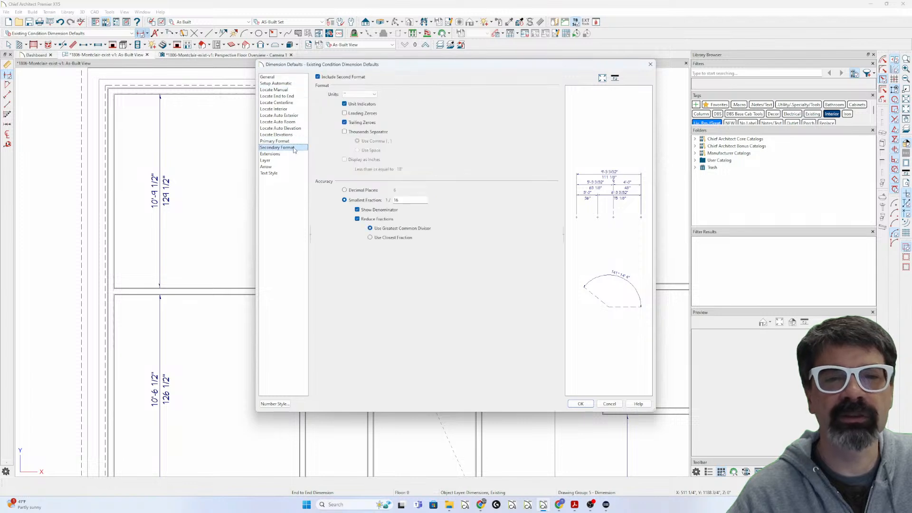
left_click(338, 77)
left_click(580, 403)
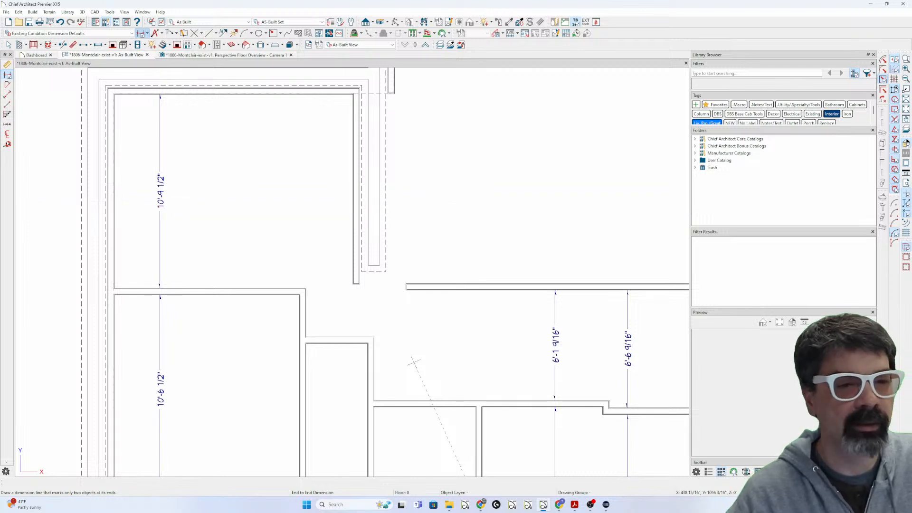
Set the vertical dimension of the room directly above the 11'-0" room to 11'3" by moving its upper wall
scroll(161, 368, "down", 4)
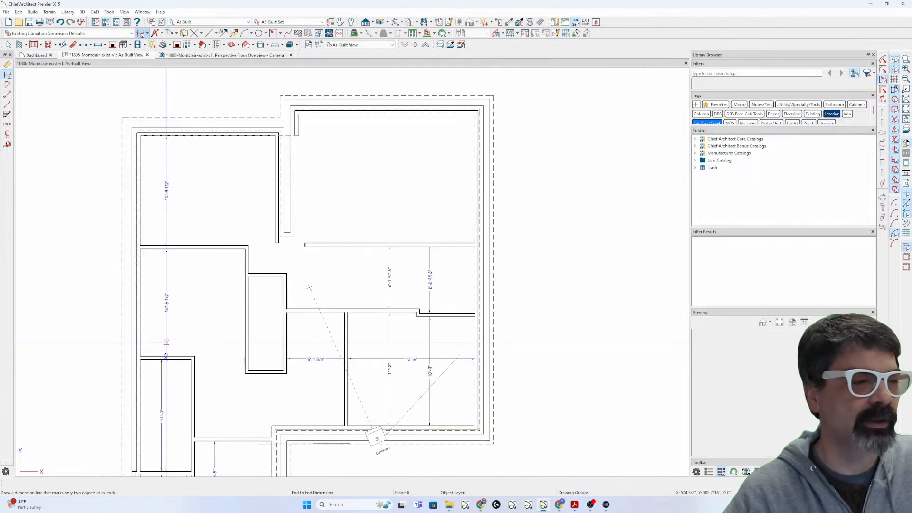
left_click(169, 247)
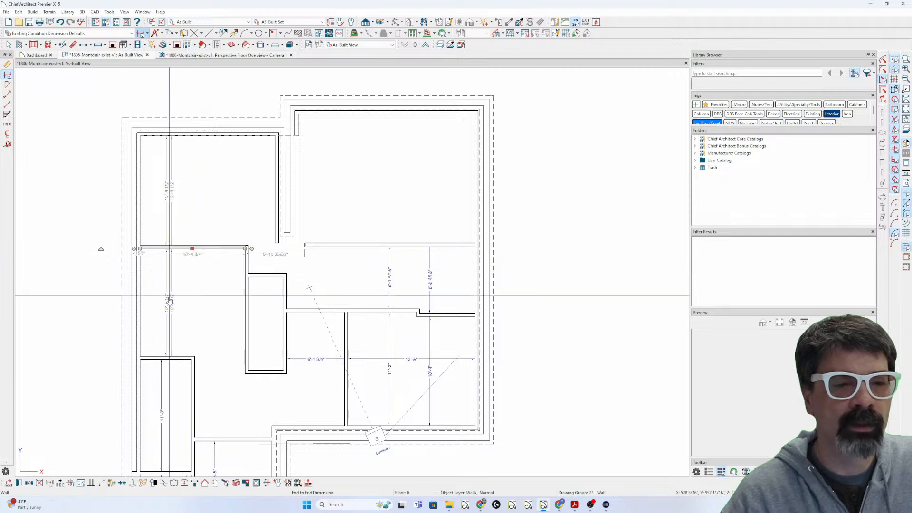
left_click(168, 314)
type("11'3")
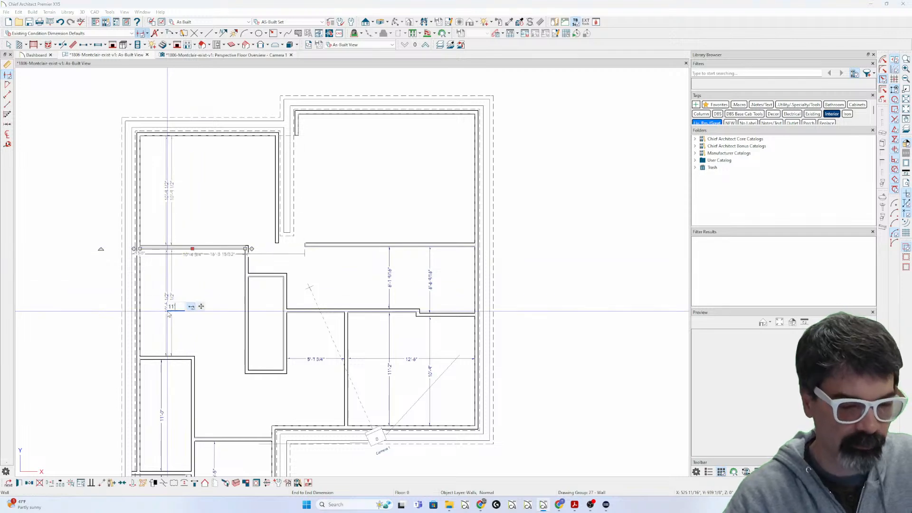
key("Return")
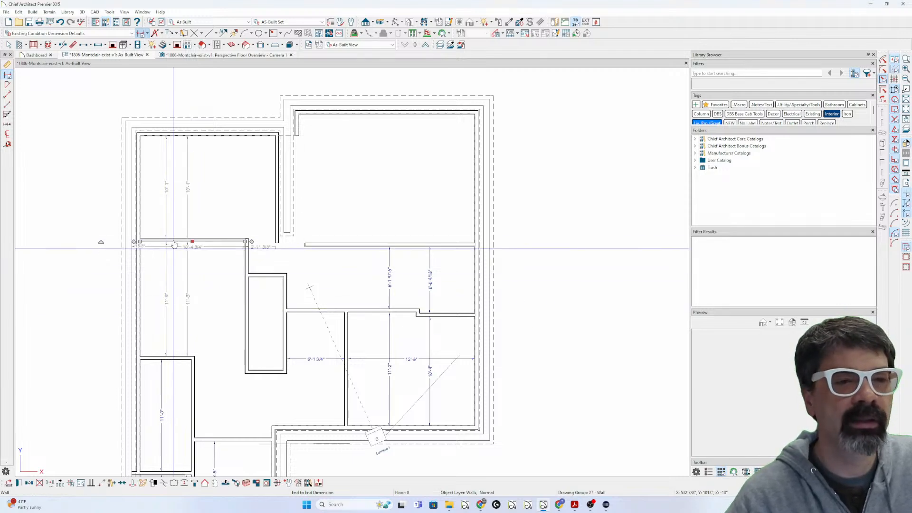
Set the vertical dimension of the plan's upper-left corner room to 10'6" by moving its outer wall
left_click(167, 137)
left_click(167, 191)
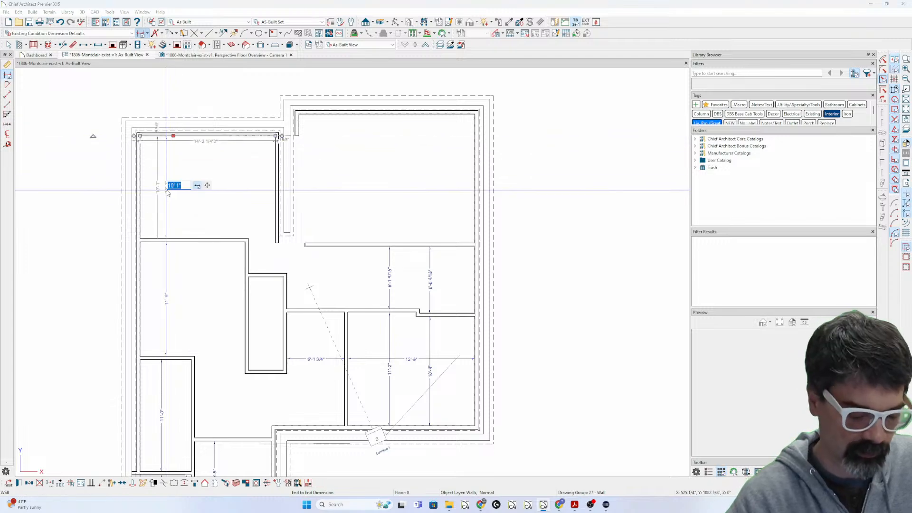
type("10'6")
key("Return")
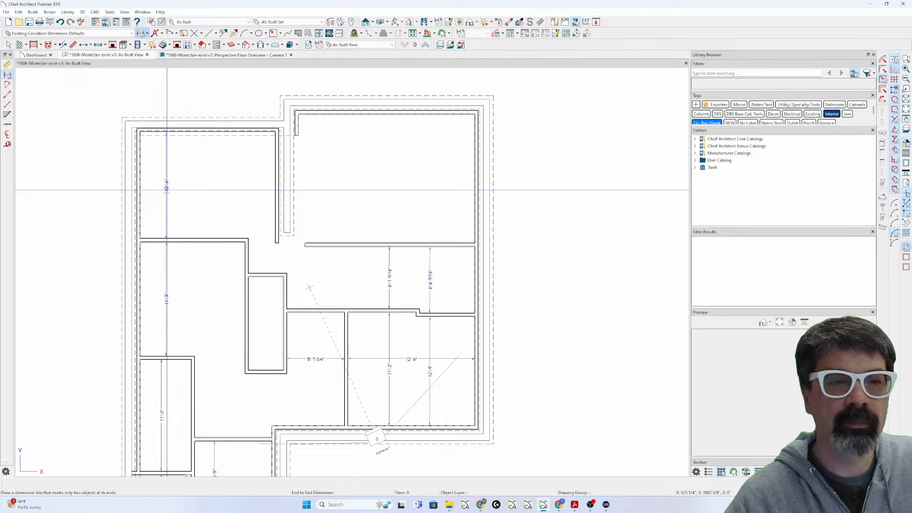
key("l")
left_click(219, 136)
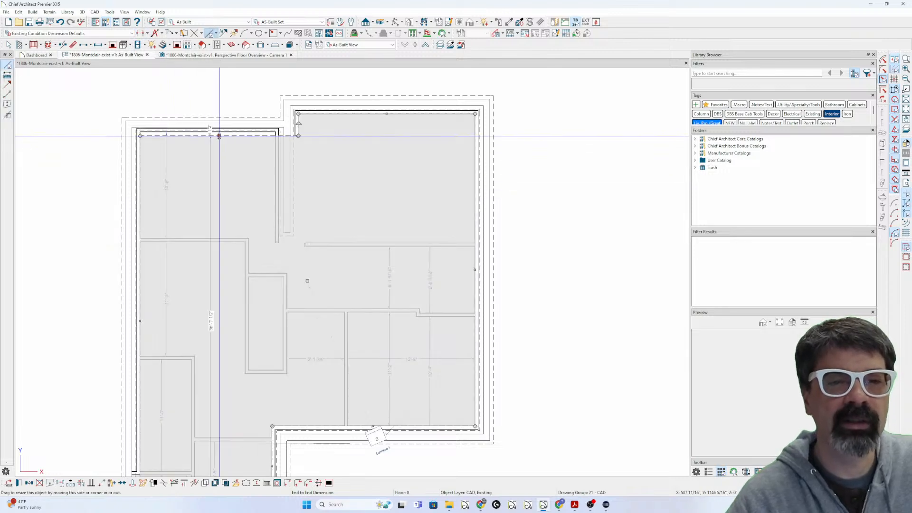
key("Escape")
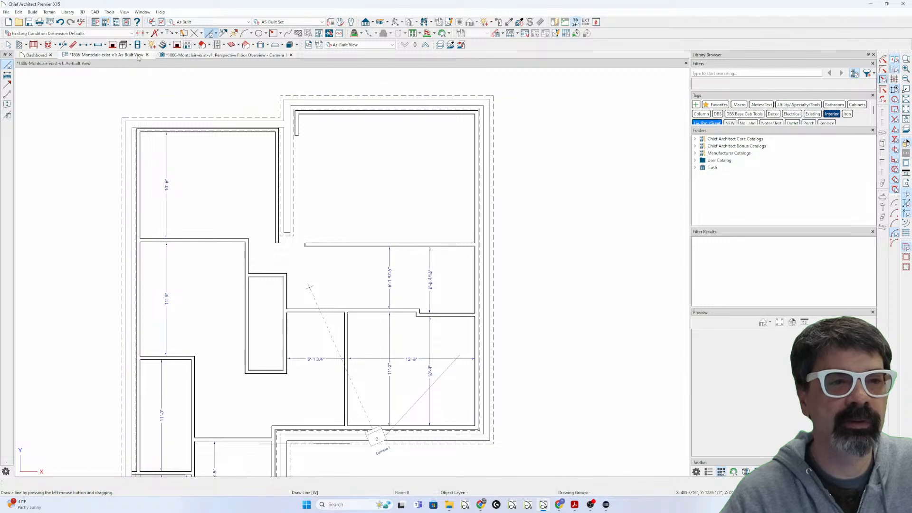
Dimension the upper-left corner room's width with an interior dimension and set it to 12'11" by moving its right wall
left_click(140, 33)
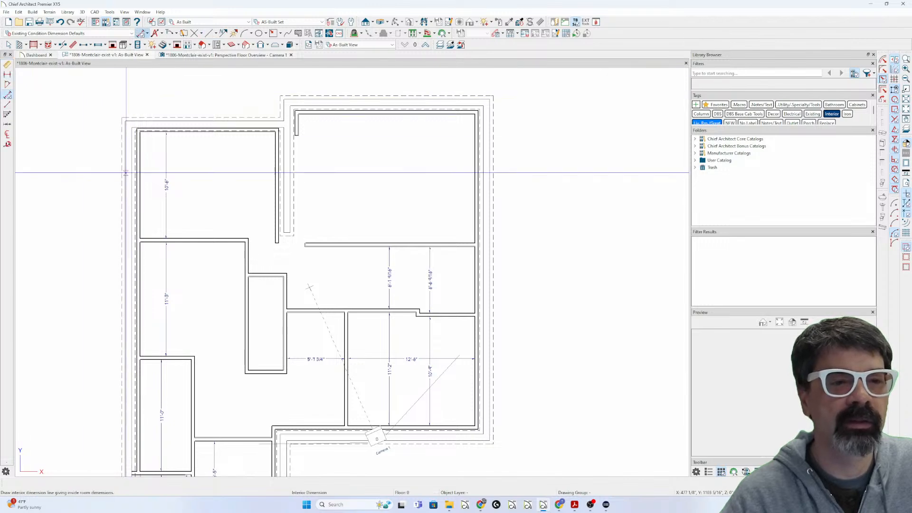
left_click_drag(140, 194, 273, 195)
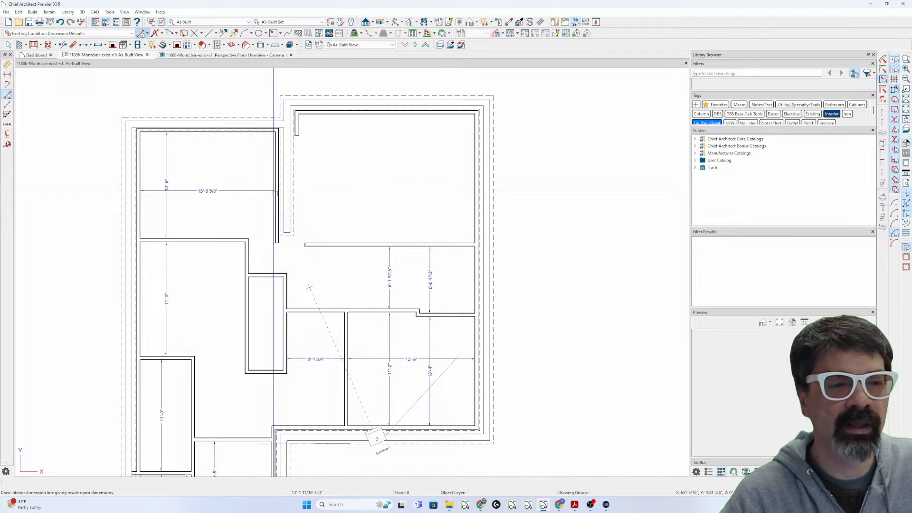
left_click(274, 220)
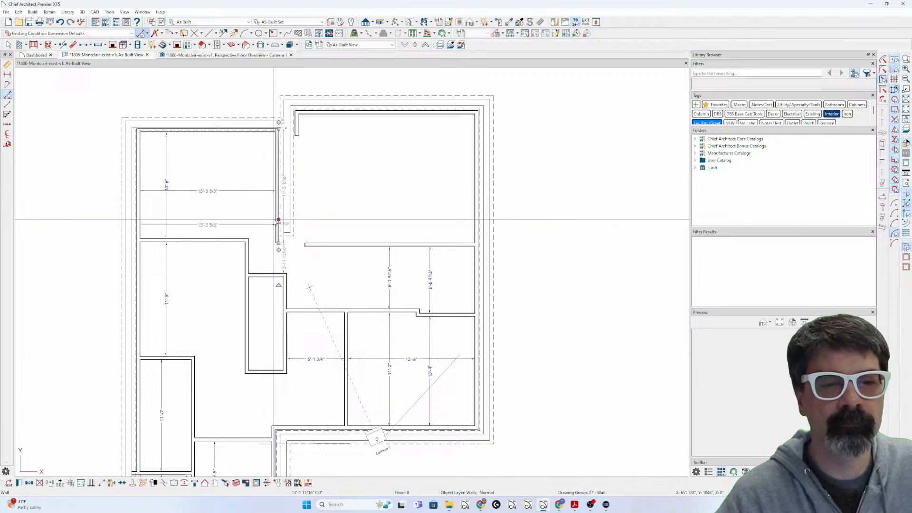
left_click(205, 191)
type("12 11")
key("Return")
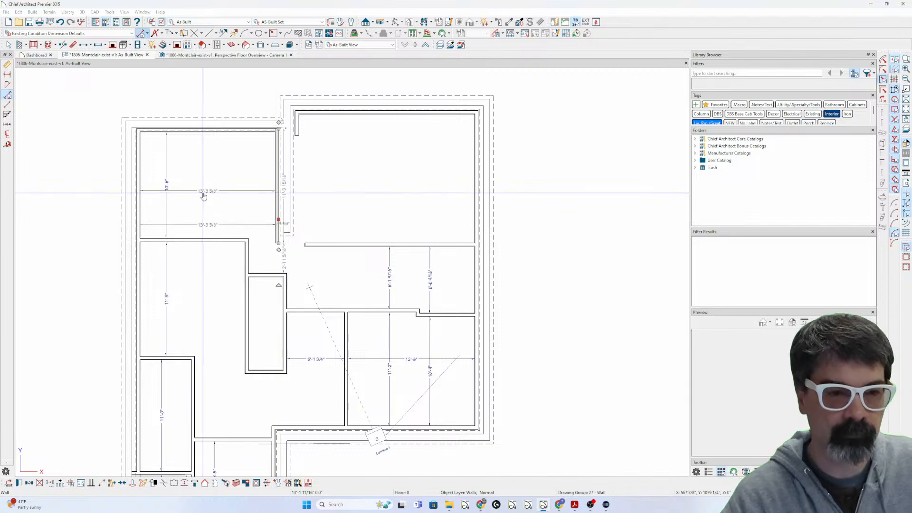
key("Escape")
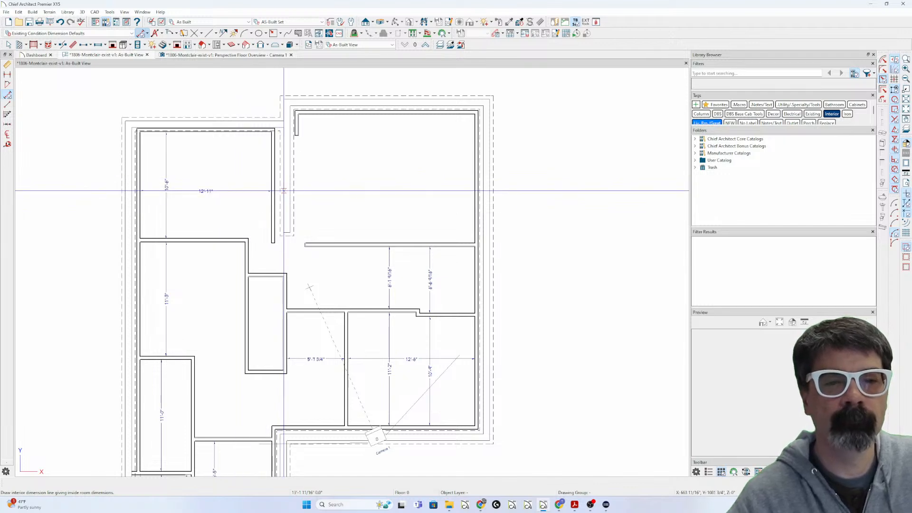
Shift the foundation wall between the two upper rooms sideways to line up with the wall shown in the reference floor overlay
key("b")
left_click(287, 125)
key("space")
left_click(288, 174)
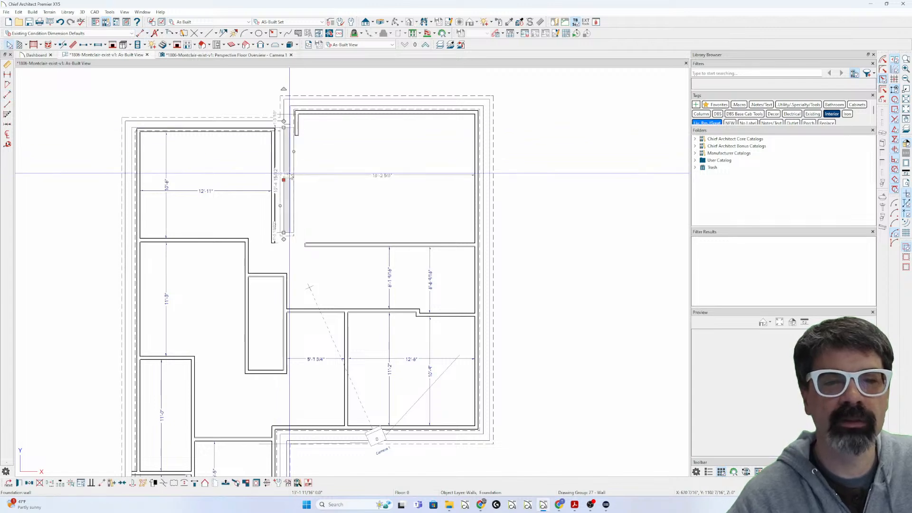
key("F9")
scroll(296, 142, "up", 3)
left_click(289, 143)
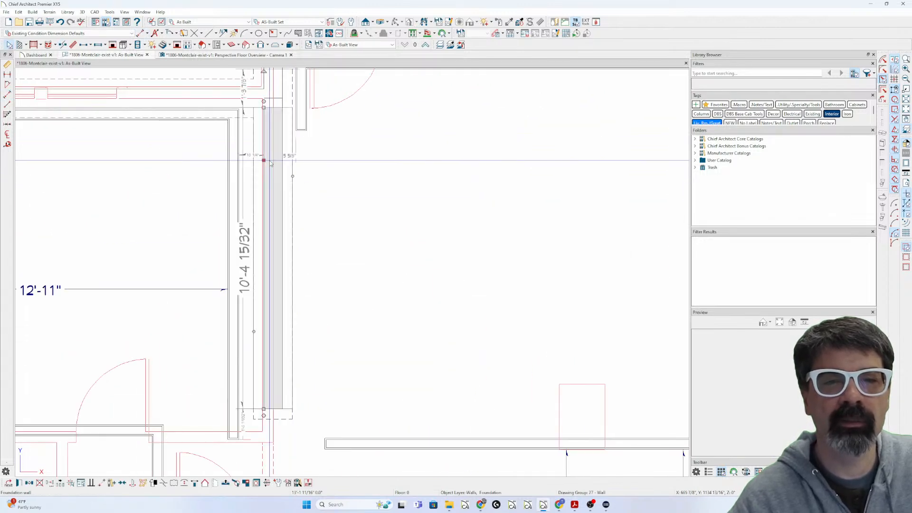
left_click(283, 160)
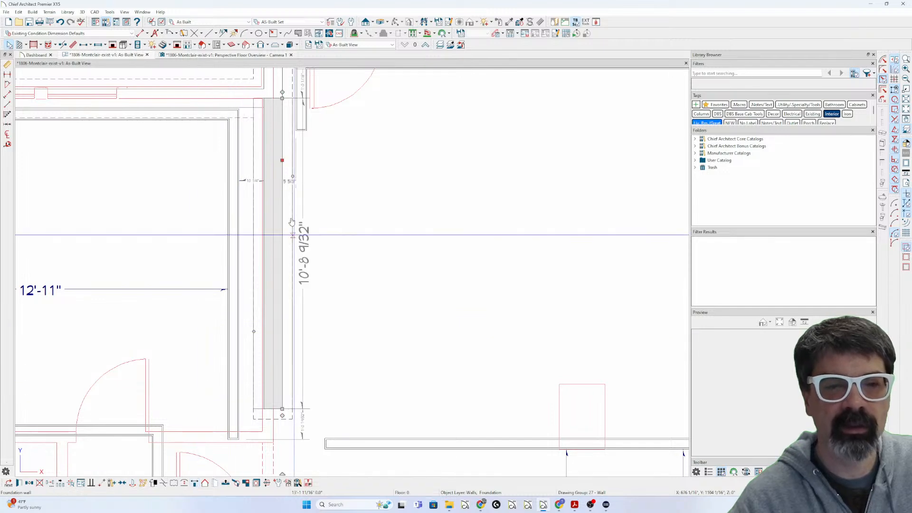
mouse_move(283, 160)
left_mouse_down()
mouse_move(264, 160)
mouse_move(272, 160)
left_mouse_up()
left_click(307, 217)
scroll(283, 212, "down", 3)
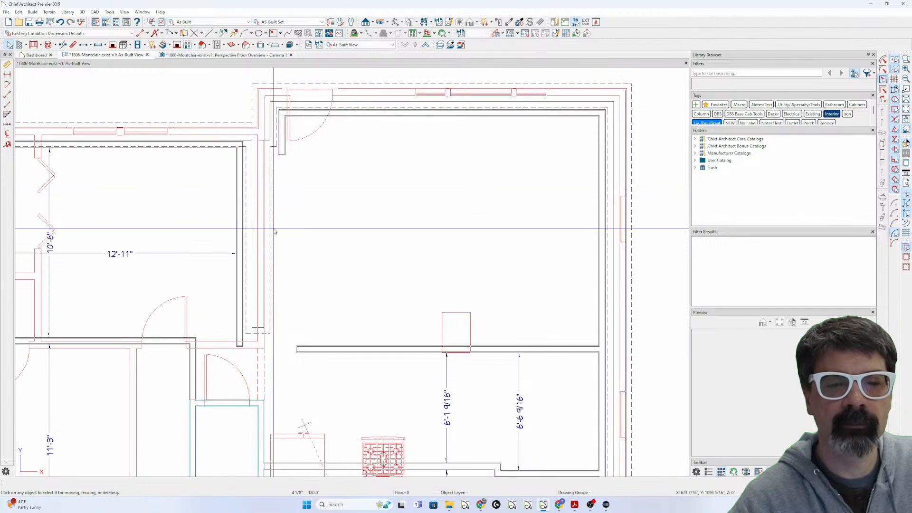
scroll(281, 241, "down", 1)
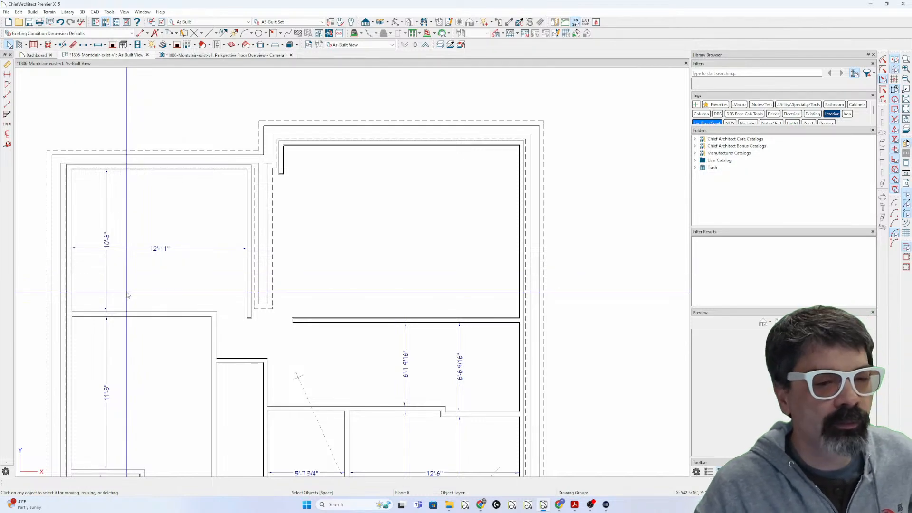
Close the upper-left corner room with a wall about 2'-7 1/4" long from its right wall's lower end to the stepped wall
left_click(250, 318)
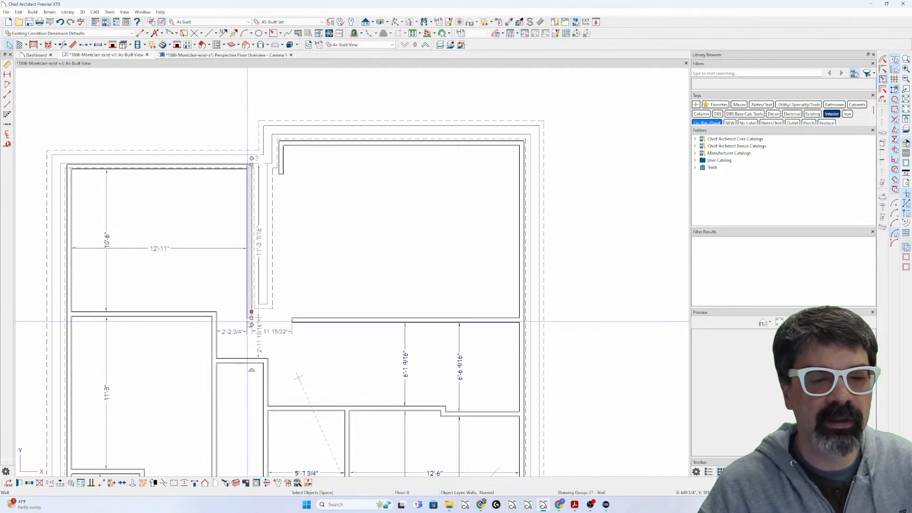
scroll(250, 317, "up", 2)
left_click_drag(253, 319, 192, 327)
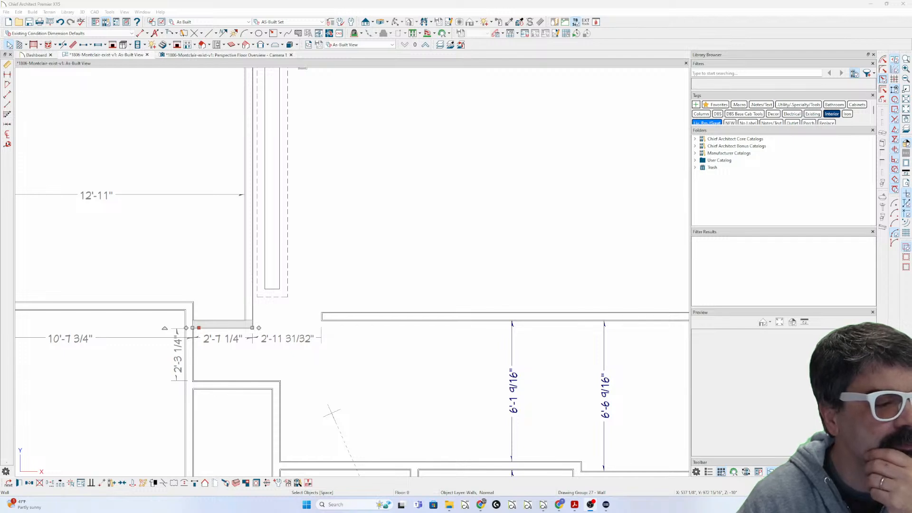
key("alt+Tab")
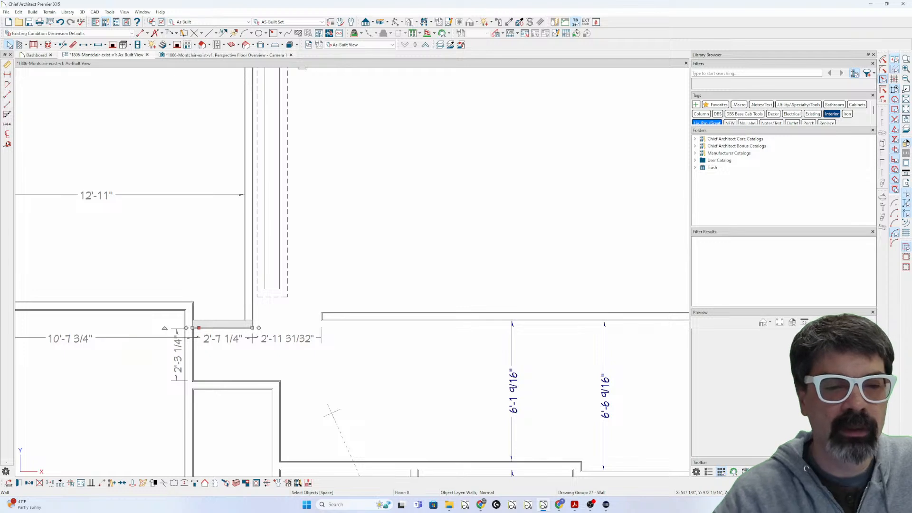
scroll(316, 304, "down", 2)
left_click(316, 304)
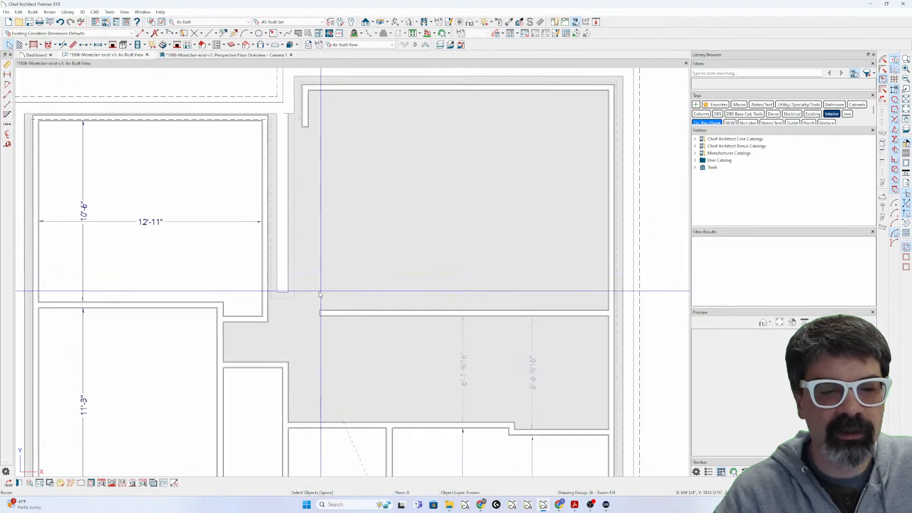
scroll(285, 291, "down", 3)
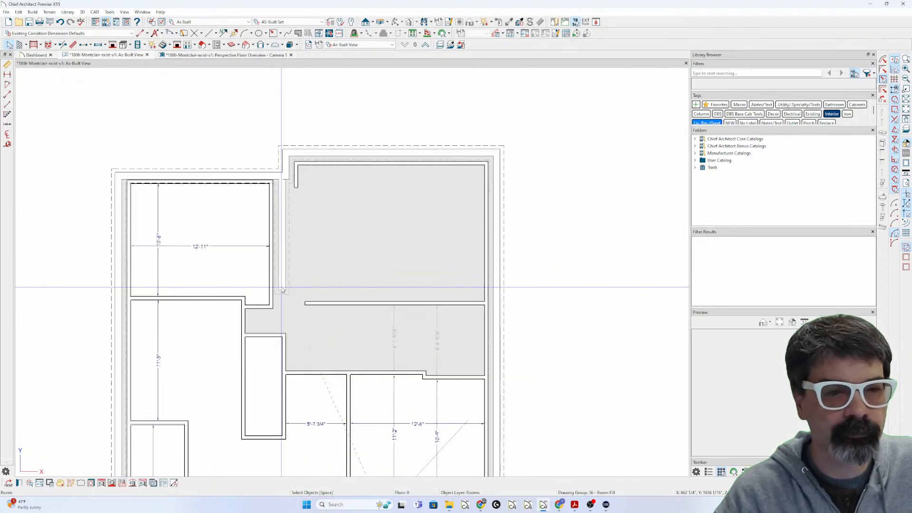
scroll(282, 288, "down", 1)
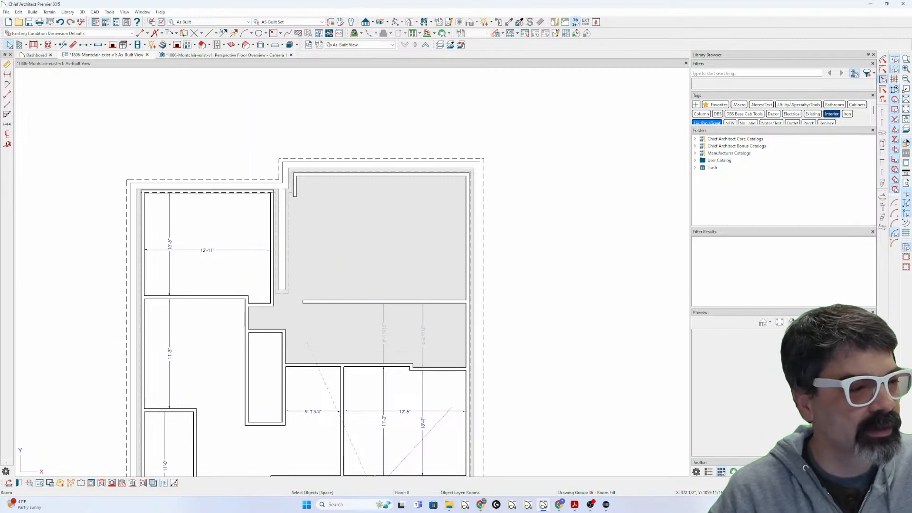
Dimension the corner room's full depth through the recess end to end, and set it to 11'7" by moving the short wall
left_click(141, 33)
left_click(7, 75)
scroll(252, 287, "up", 3)
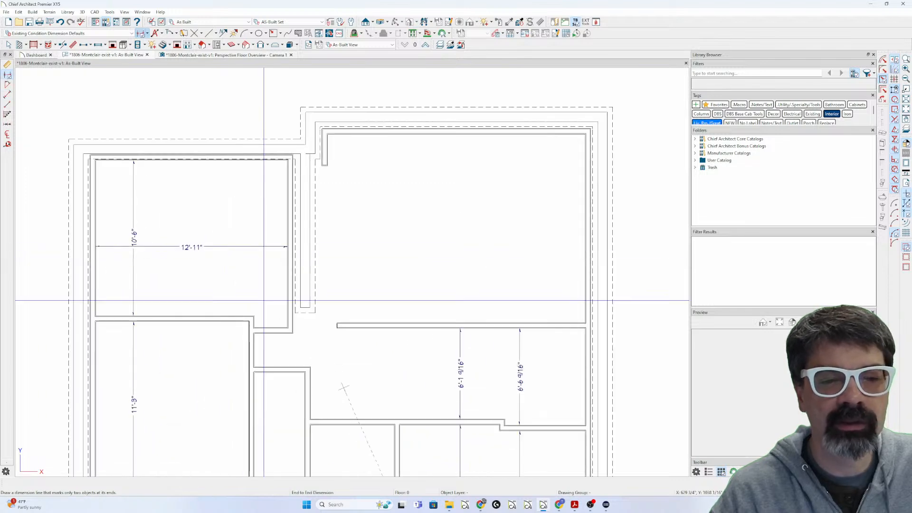
left_click_drag(268, 327, 264, 162)
scroll(264, 162, "up", 2)
scroll(264, 166, "up", 2)
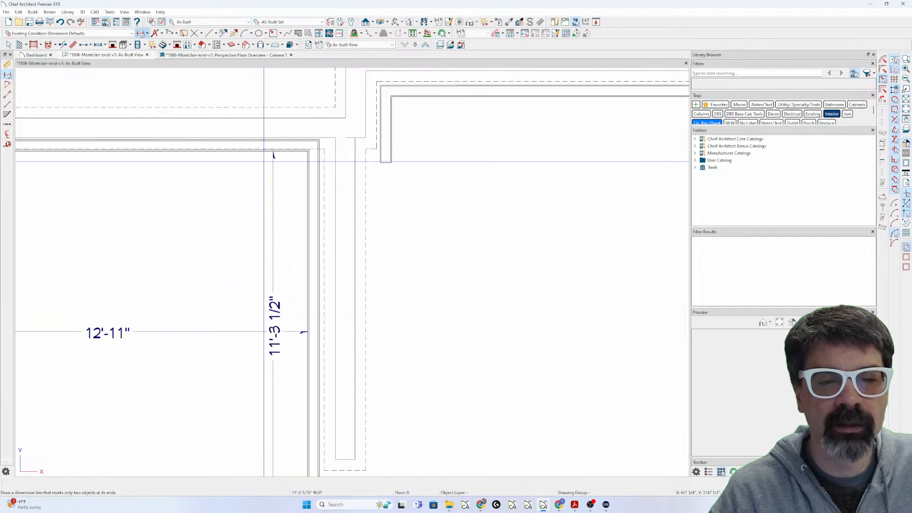
scroll(264, 172, "down", 1)
left_click(280, 398)
left_click(269, 295)
type("11'7")
key("Return")
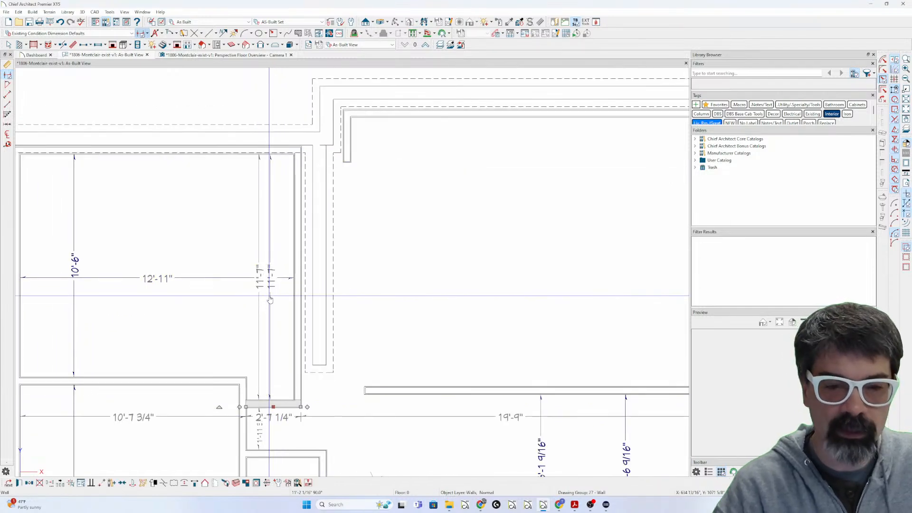
key("Escape")
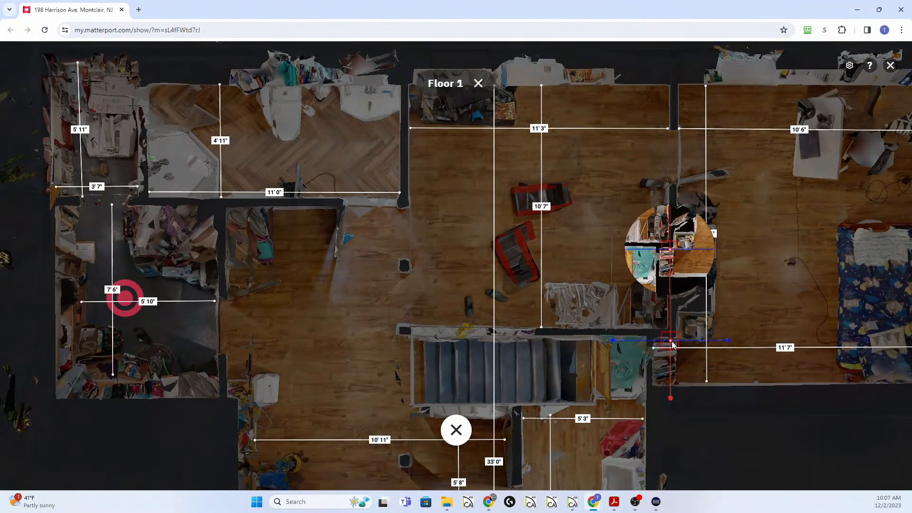
Measure the recess's short side on the Matterport floor plan, and dimension the matching side of the corner room's recess in the Chief Architect plan
left_click(674, 340)
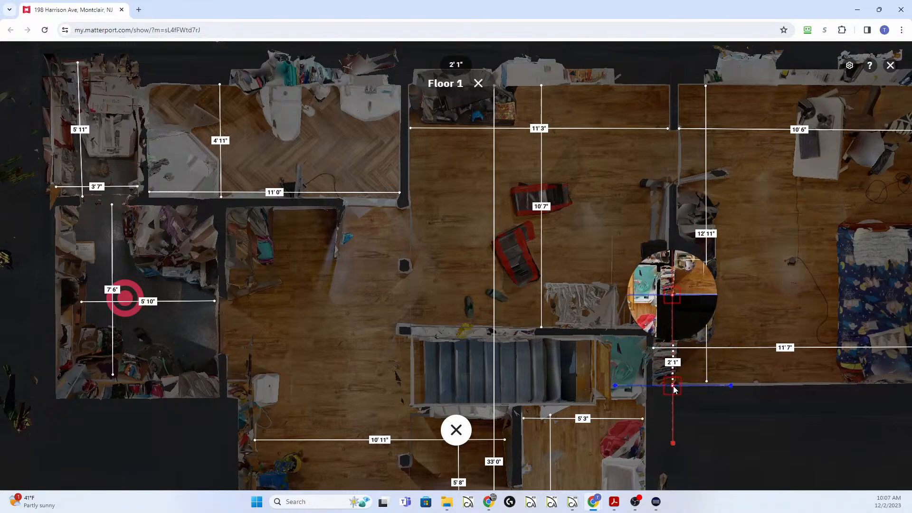
left_click(674, 385)
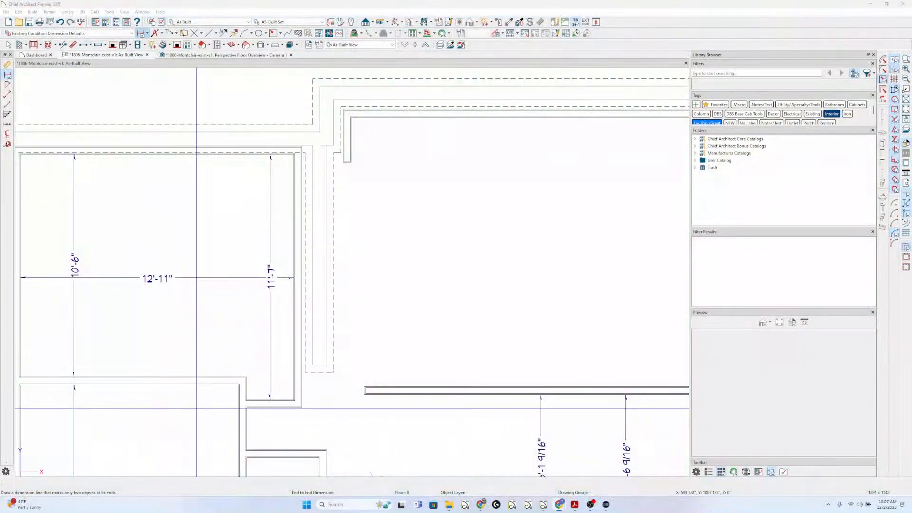
left_click(141, 34)
left_click_drag(294, 380, 252, 380)
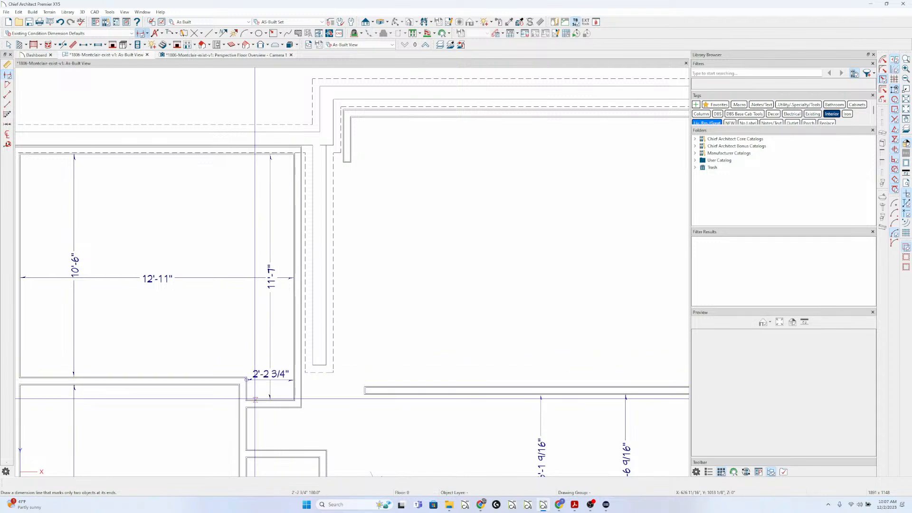
scroll(255, 399, "up", 3)
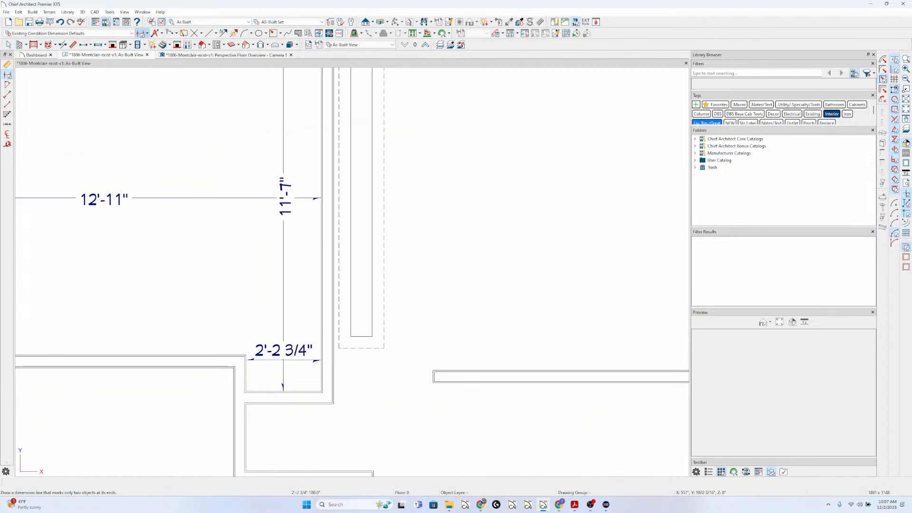
scroll(379, 364, "down", 3)
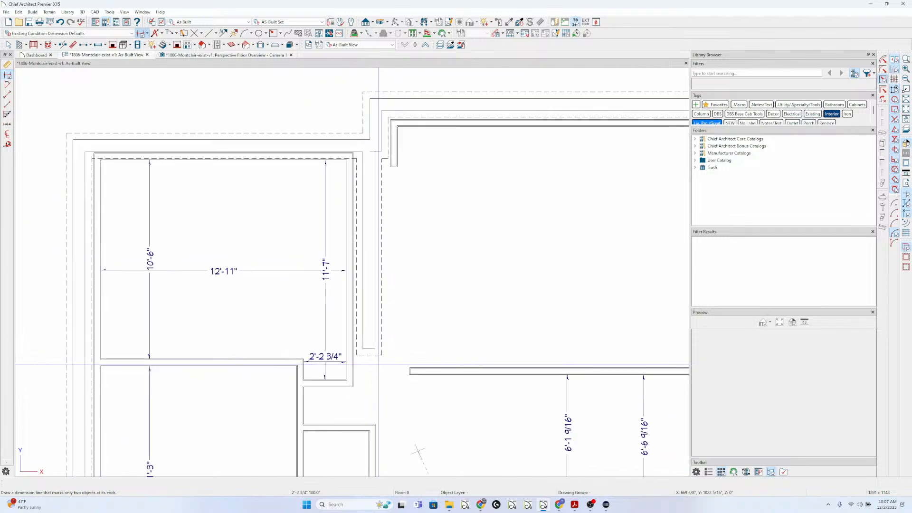
scroll(298, 321, "down", 2)
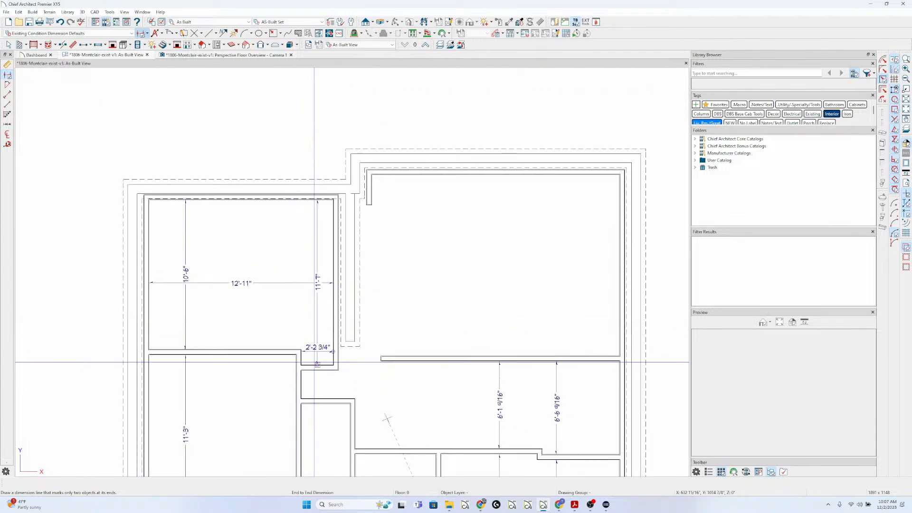
scroll(283, 282, "down", 2)
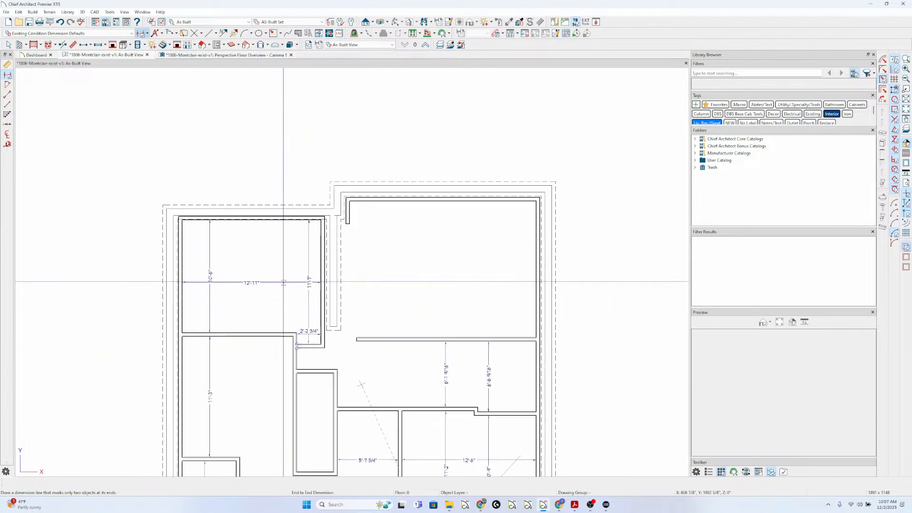
scroll(283, 282, "down", 1)
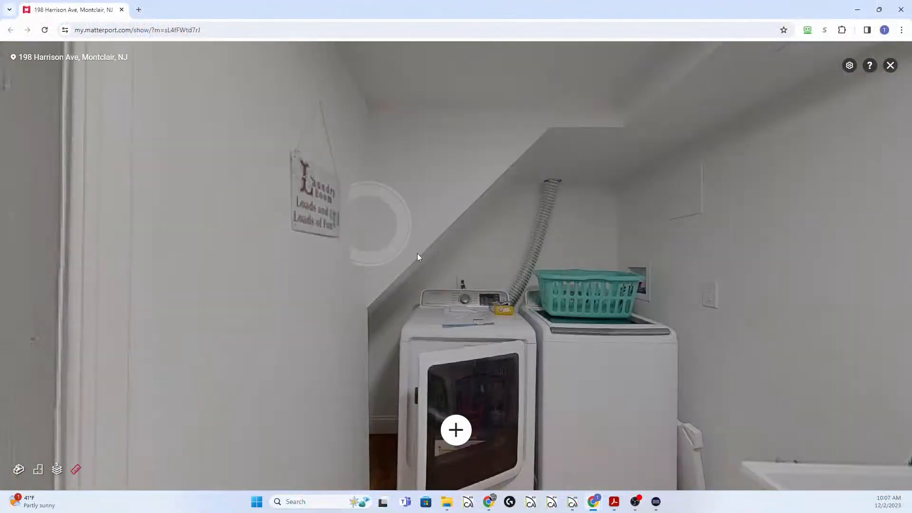
Examine the laundry room in the Matterport tour, from the washer and dryer past the utility sink to the storage room door
left_click_drag(637, 285, 250, 251)
left_click_drag(542, 258, 598, 296)
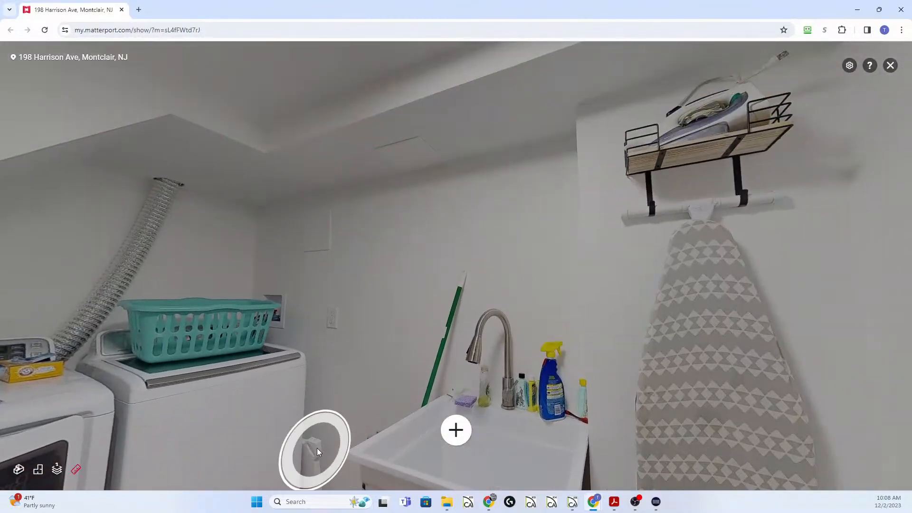
left_click(317, 448)
left_click_drag(376, 338, 261, 303)
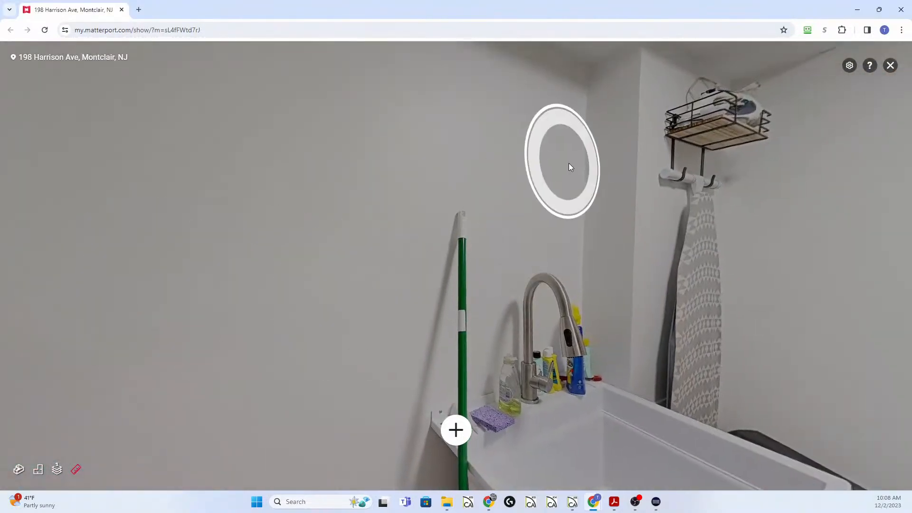
left_click_drag(812, 278, 511, 254)
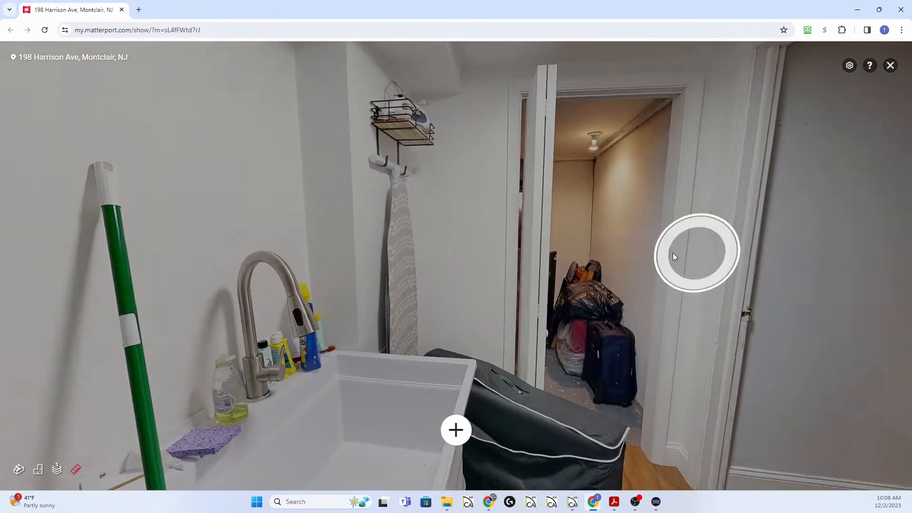
left_click_drag(672, 253, 512, 252)
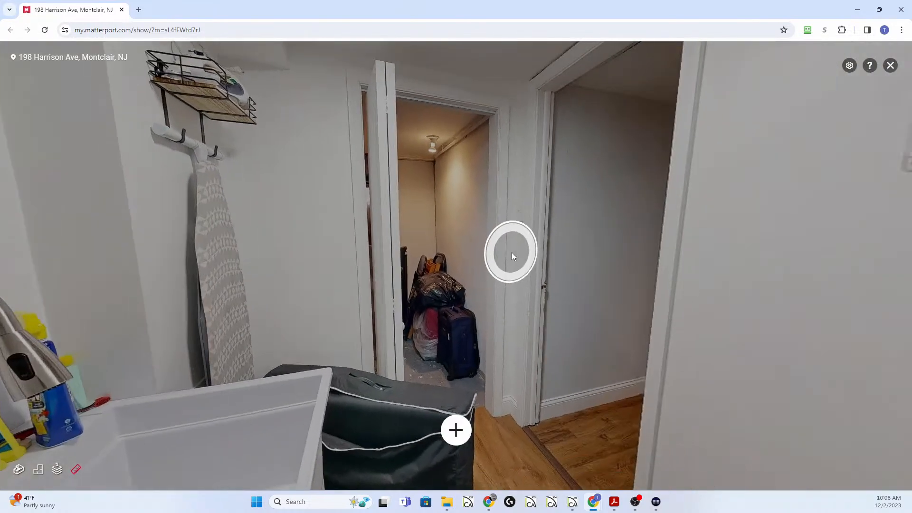
left_click_drag(350, 255, 615, 309)
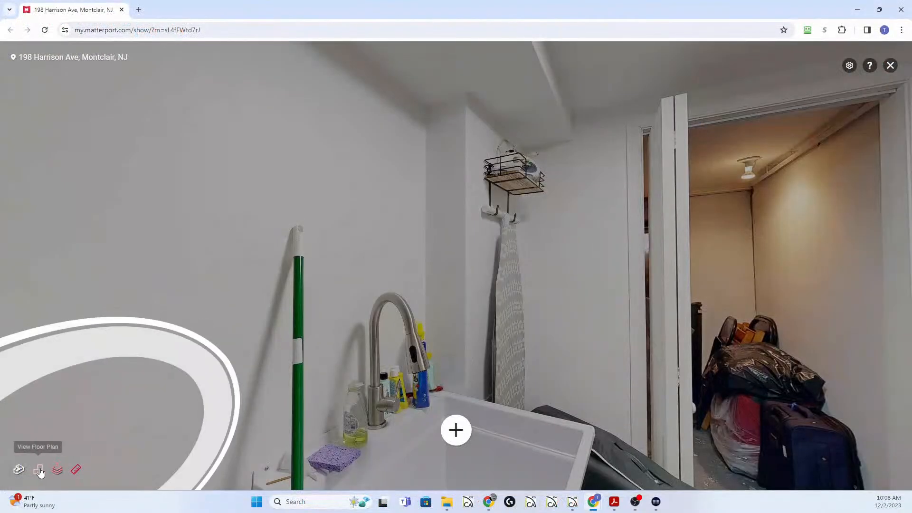
Examine the Matterport floor plan around the laundry room, stairs and bedroom recess, checking the wall corner beside the sink from inside the room
left_click(38, 469)
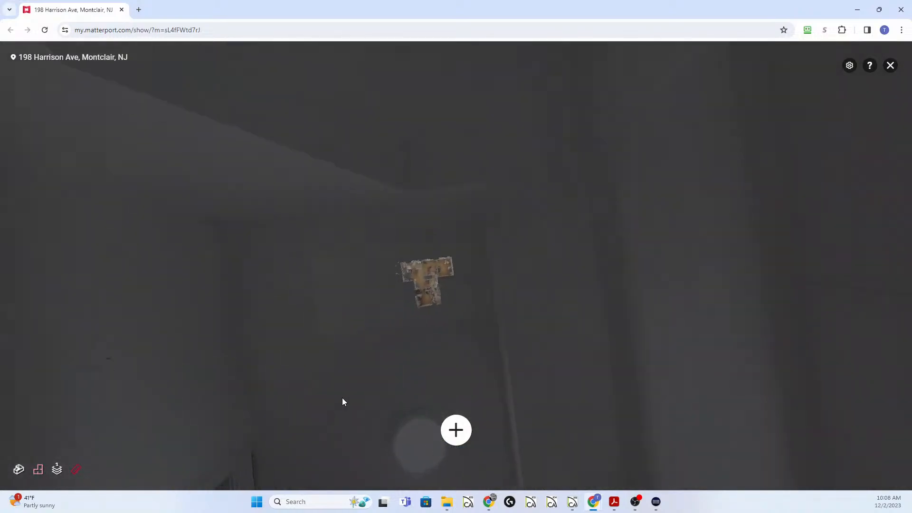
scroll(693, 317, "up", 5)
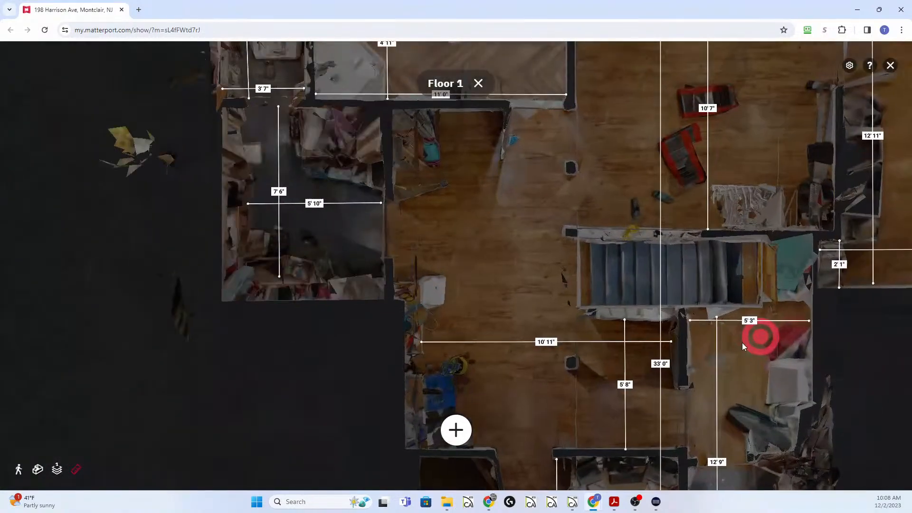
left_click_drag(744, 344, 428, 298)
scroll(487, 319, "down", 8)
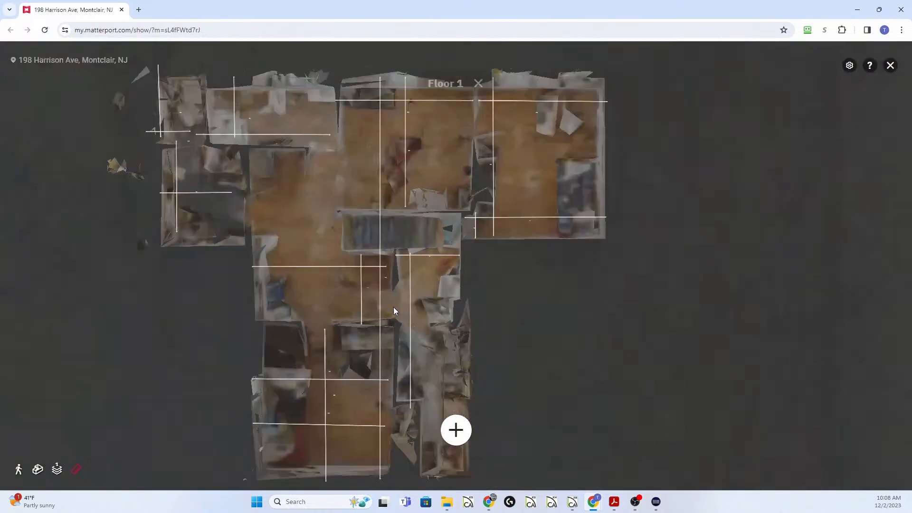
left_click(394, 307)
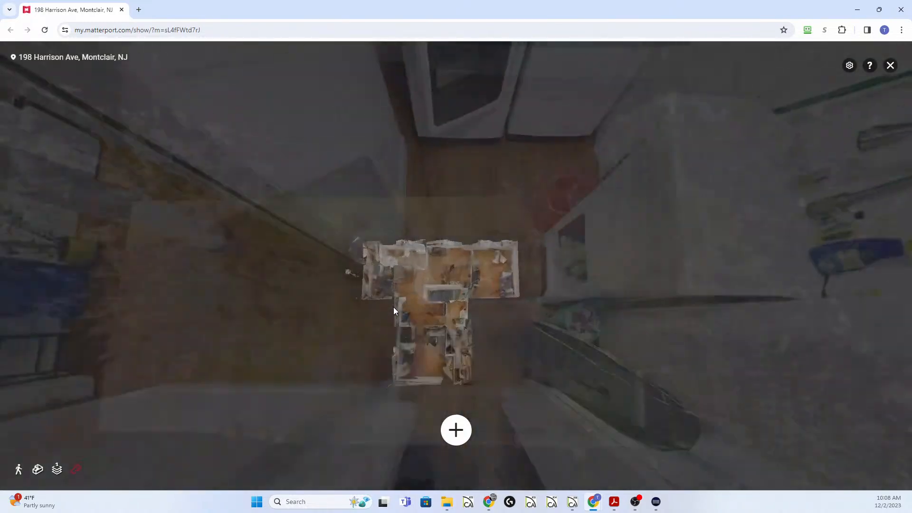
left_click_drag(492, 301, 266, 279)
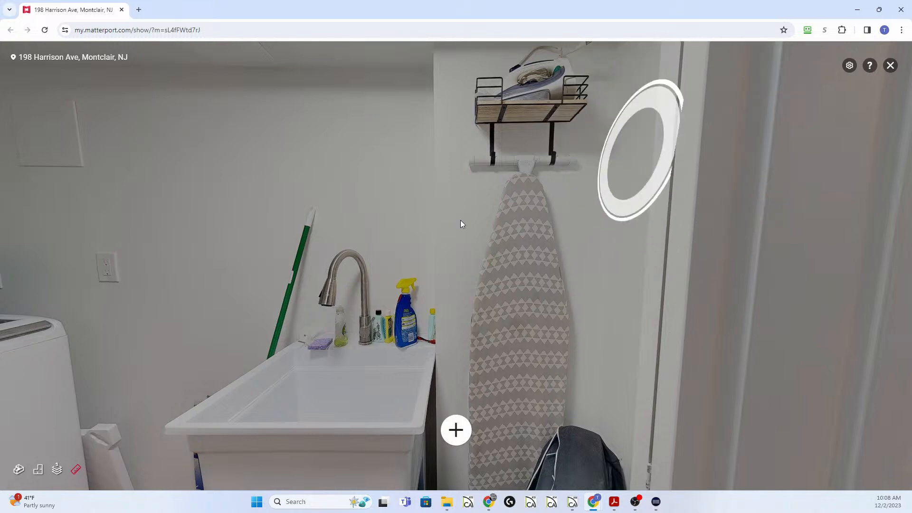
left_click(39, 470)
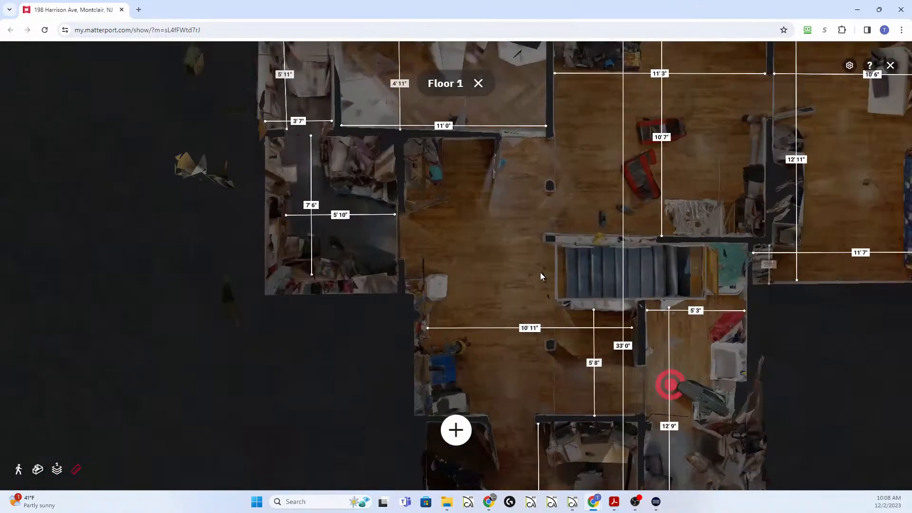
left_click_drag(540, 273, 409, 279)
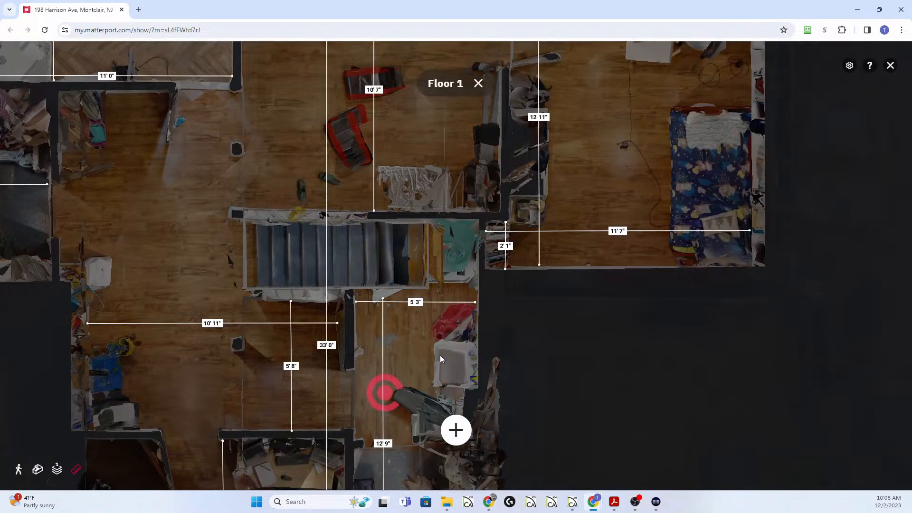
left_click_drag(439, 354, 402, 377)
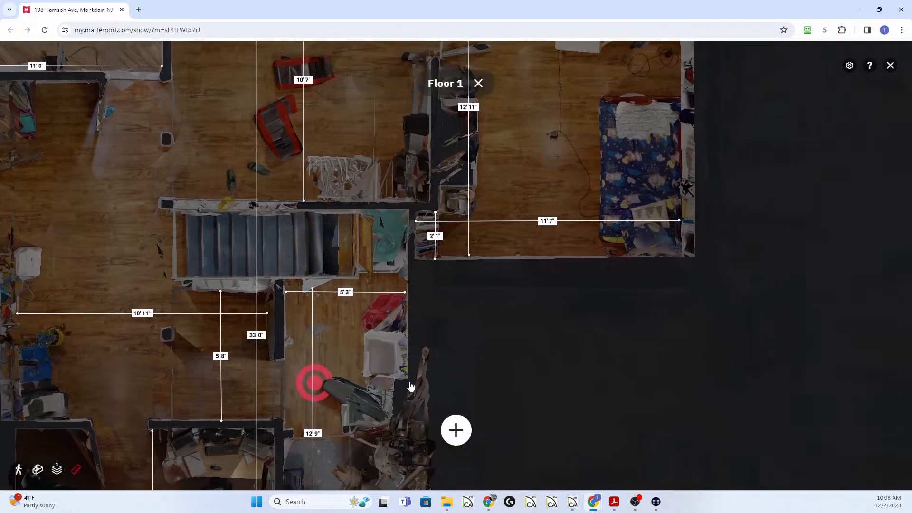
In Chief Architect, extend the upper-right room's lower wall in line with the recess's short wall, and draw an interior cross wall down to the stepped wall
key("ctrl+2")
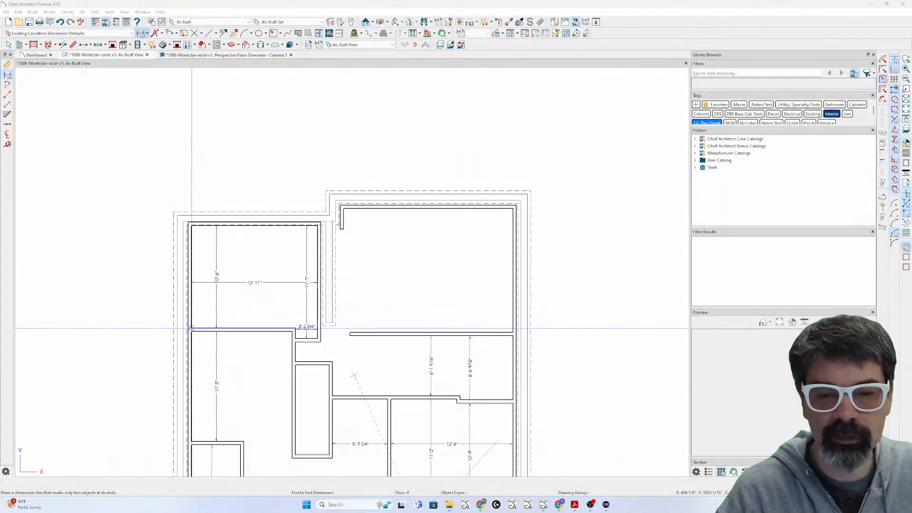
scroll(363, 325, "up", 3)
left_click(362, 322)
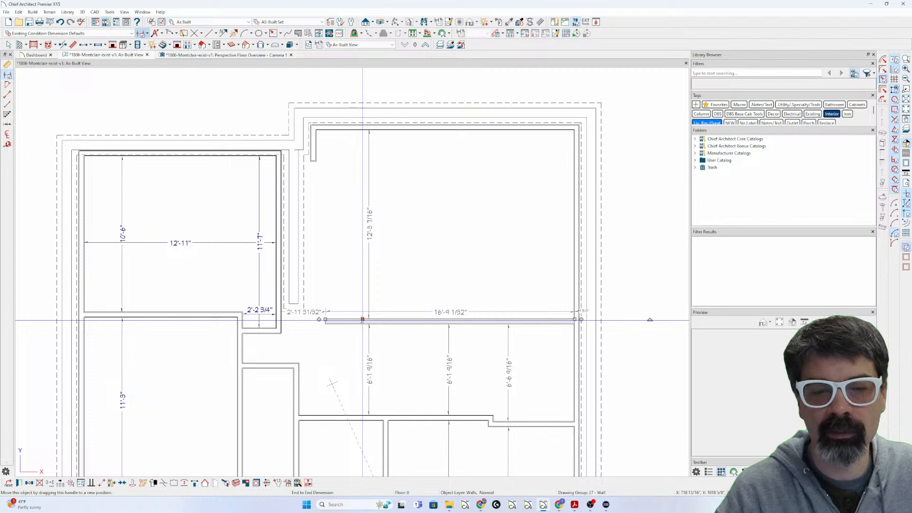
left_click_drag(363, 321, 278, 327)
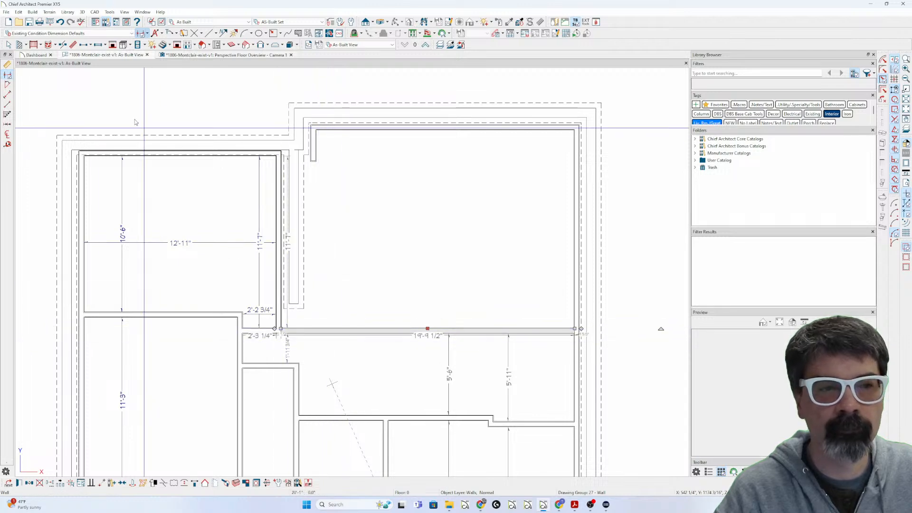
left_click(20, 45)
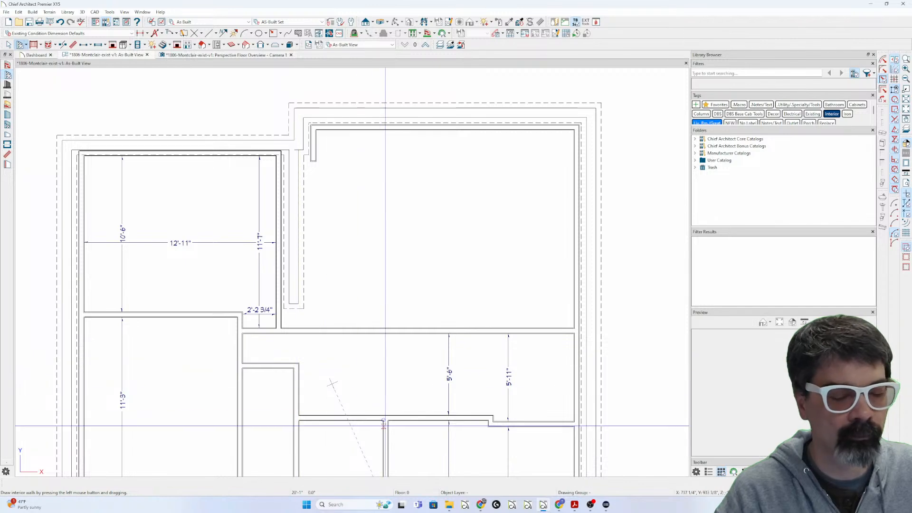
left_click_drag(394, 417, 396, 332)
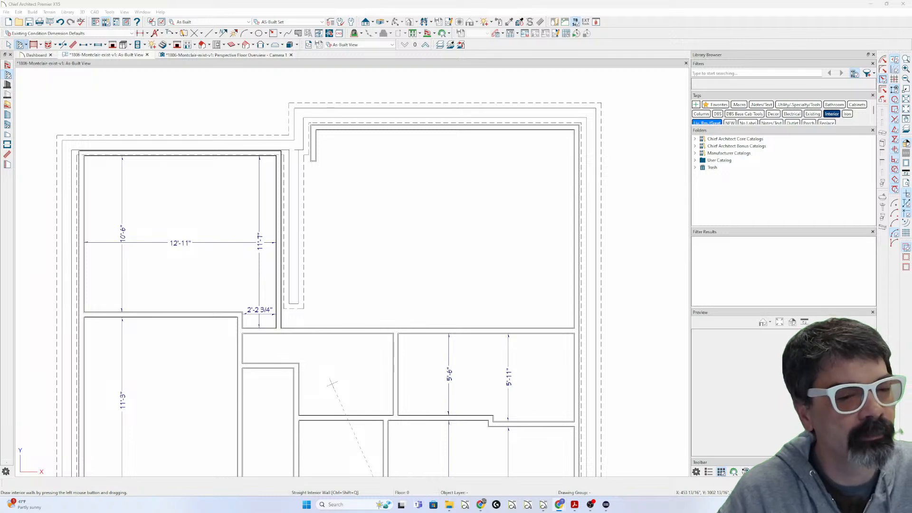
Try to run a foundation wall about 18'-7 1/4" long from the inner foundation wall's lower end across to the right exterior wall
left_click(292, 301)
left_click_drag(294, 303, 576, 300)
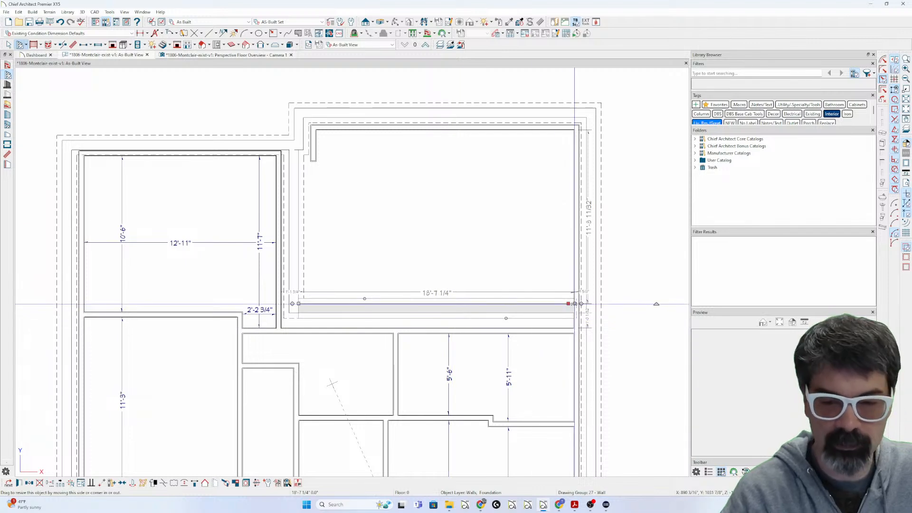
key("Delete")
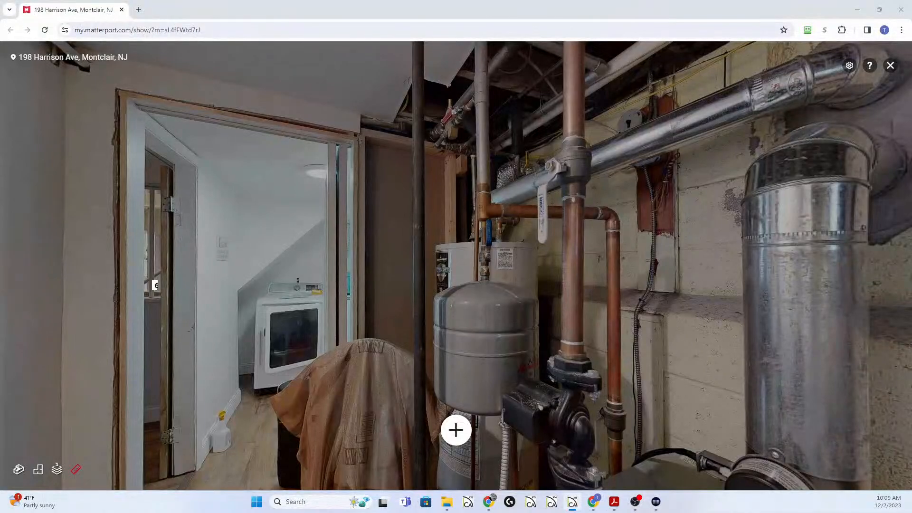
Examine the Matterport tour from the laundry room through the storage room, checking the walls around the utility sink, water heater and boiler
left_click(478, 283)
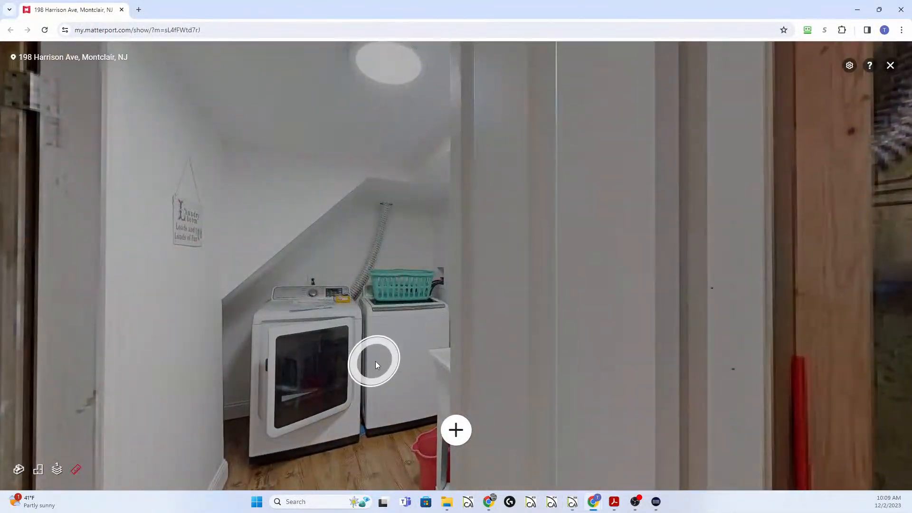
left_click(376, 360)
left_click(535, 304)
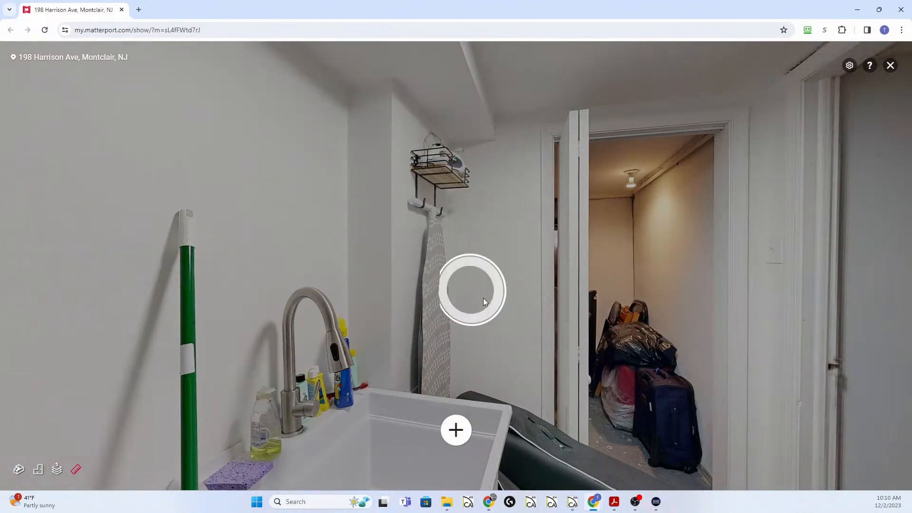
left_click(643, 393)
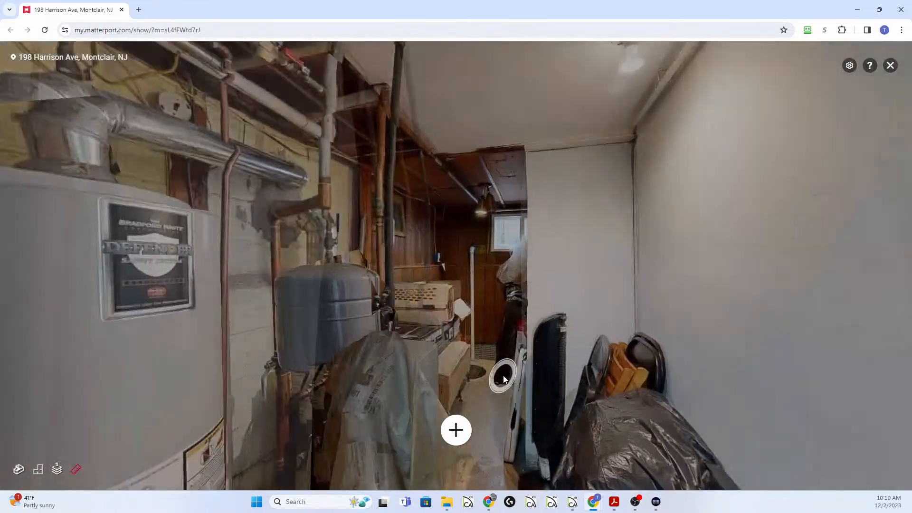
left_click(503, 376)
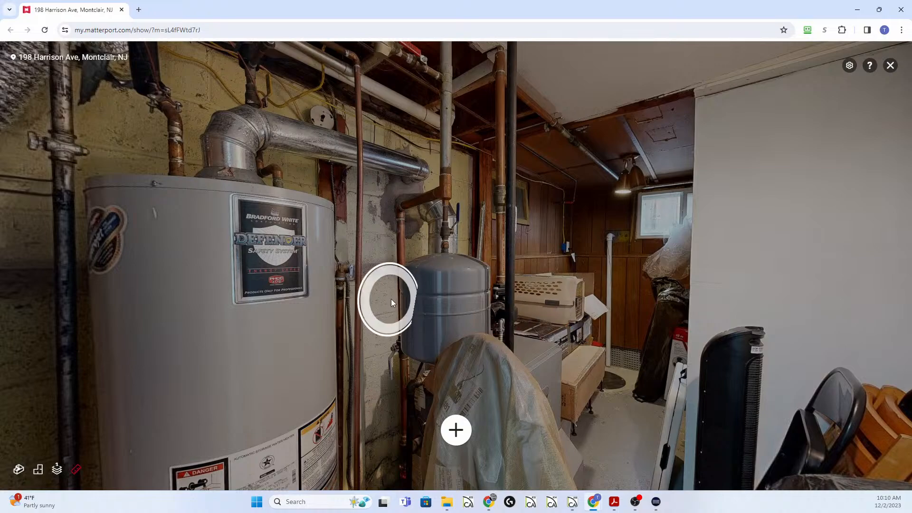
left_click_drag(392, 298, 725, 306)
left_click_drag(570, 300, 437, 332)
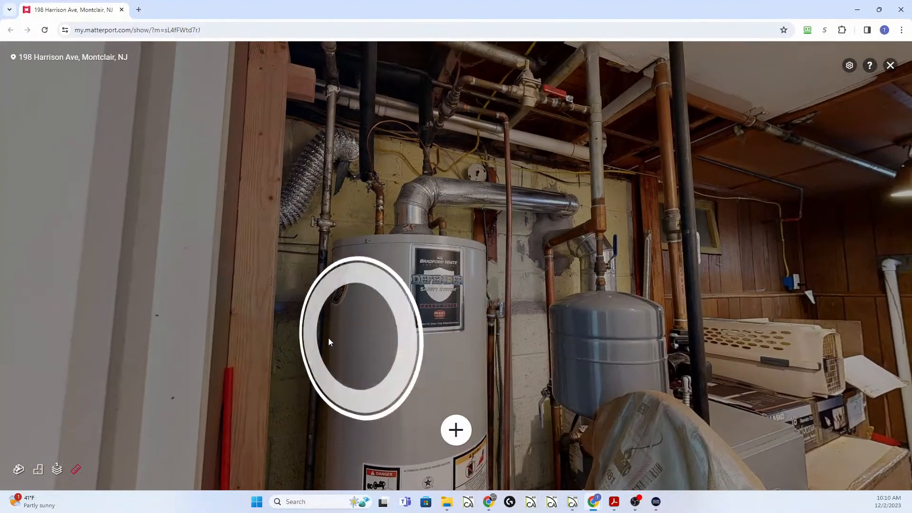
left_click(346, 341)
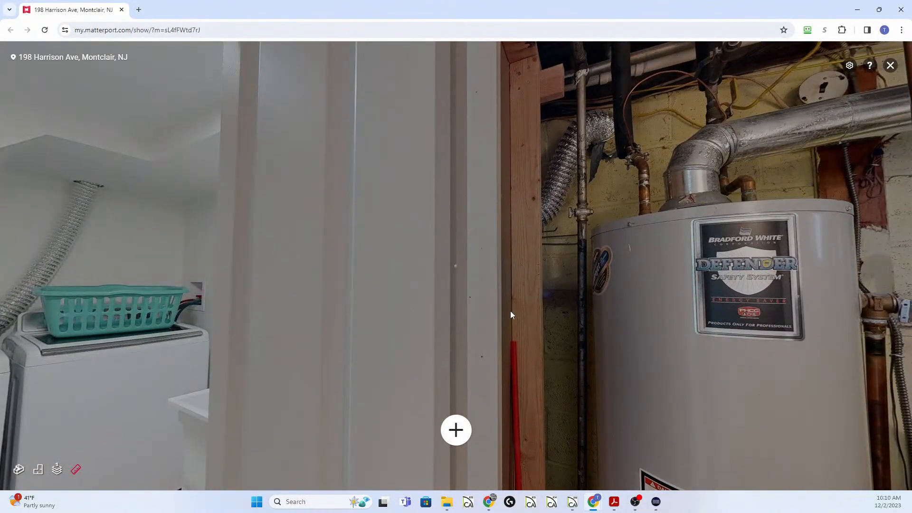
left_click(830, 357)
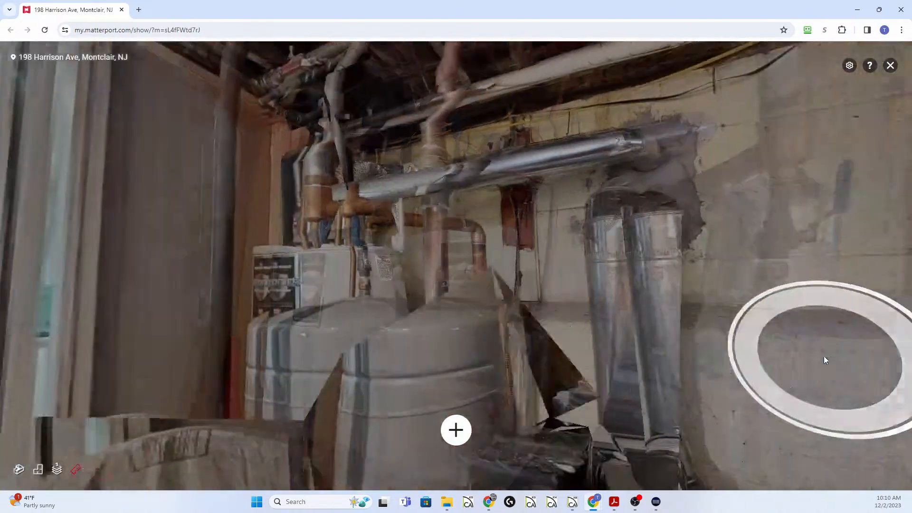
left_click(219, 256)
left_click_drag(218, 255, 697, 299)
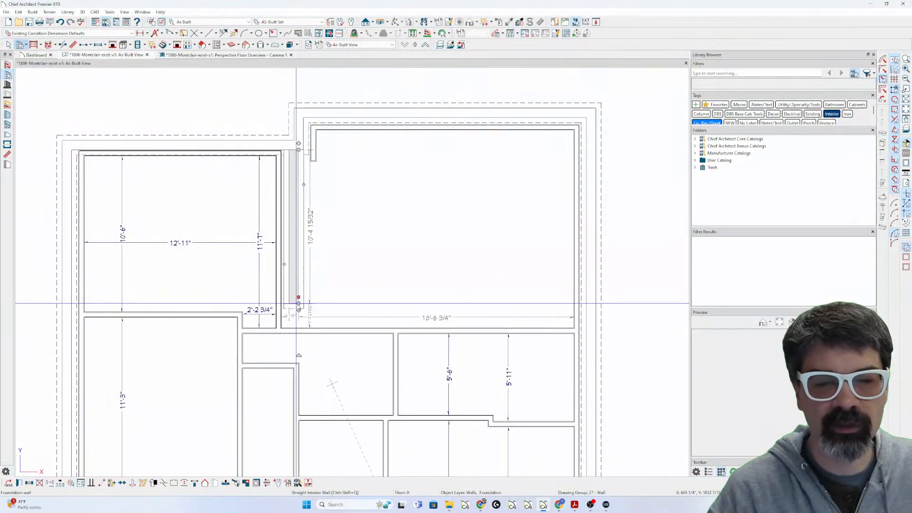
In Chief Architect, draw a foundation wall about 18'-7 1/4" long from the inner foundation wall's lower end to the right exterior wall
left_click_drag(298, 308, 579, 303)
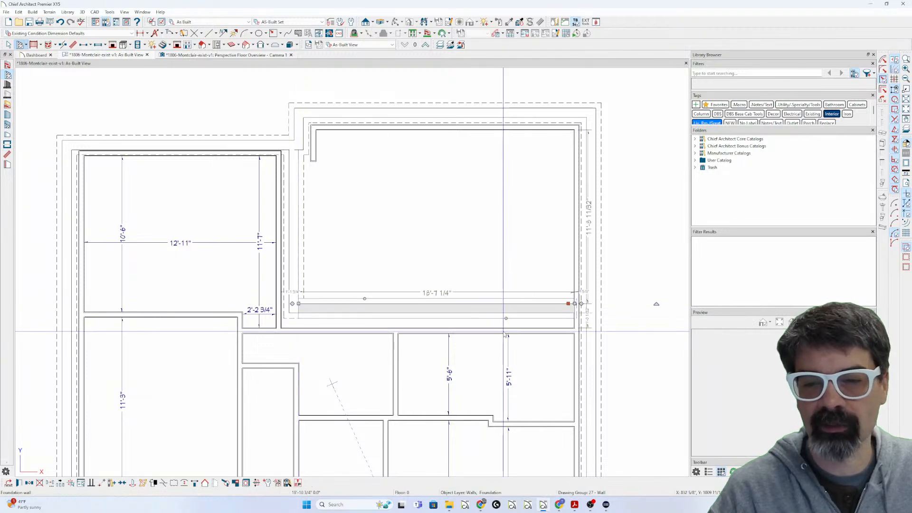
left_click(535, 330)
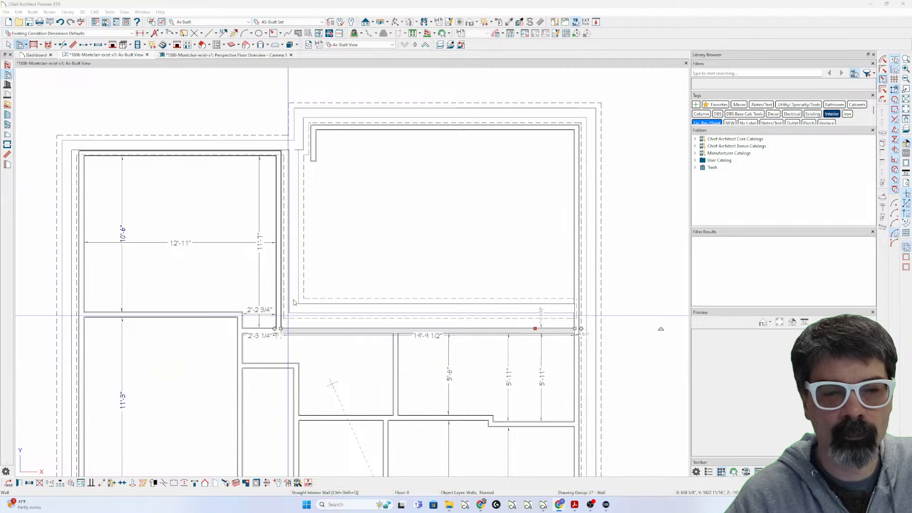
key("Escape")
Draw an interior wall jog from the laundry room's right cross wall across and up to the long wall above it
scroll(299, 243, "down", 2)
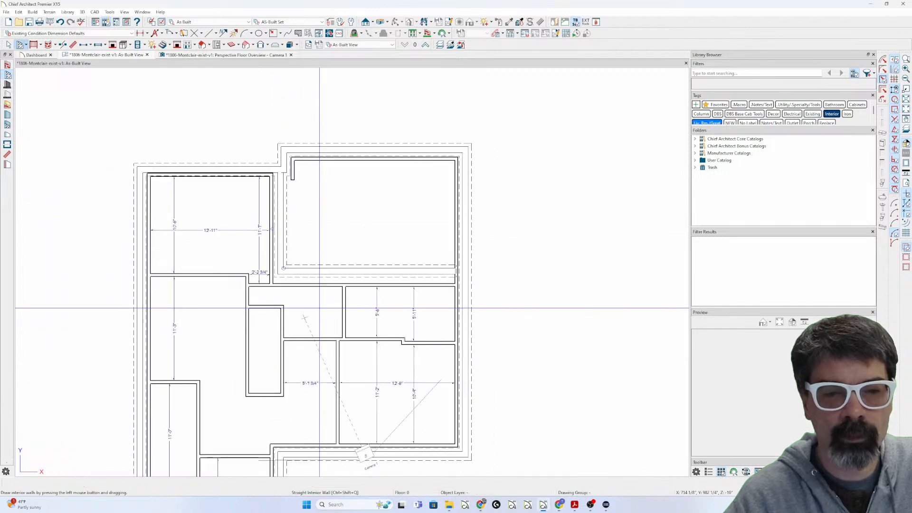
scroll(253, 202, "up", 1)
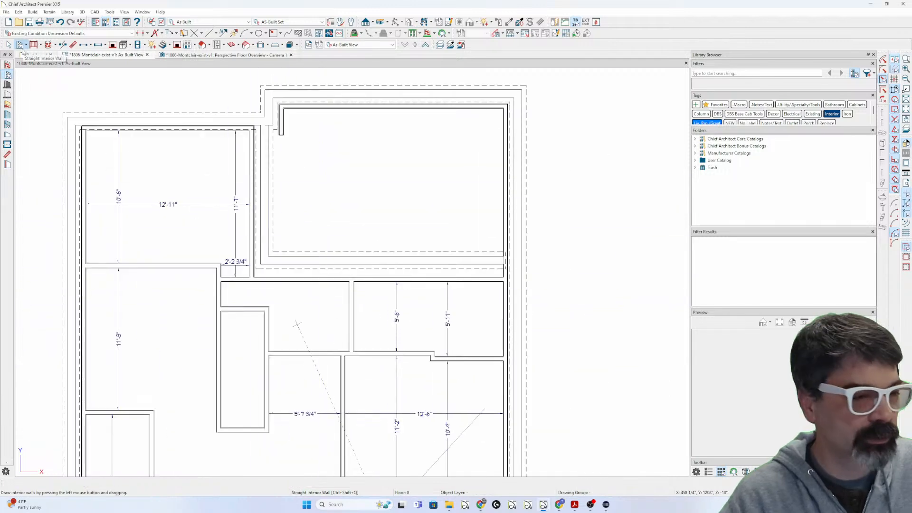
scroll(342, 291, "up", 2)
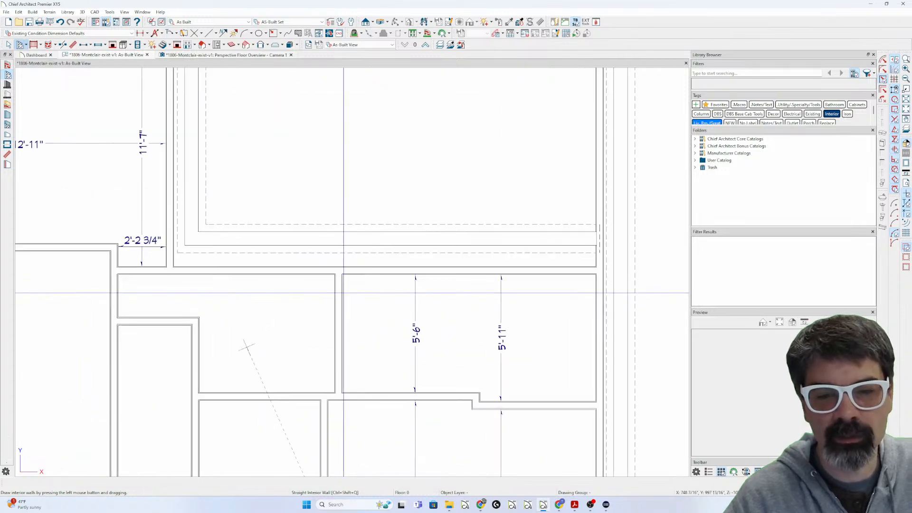
mouse_move(336, 292)
left_mouse_down()
mouse_move(290, 292)
mouse_move(290, 274)
left_mouse_up()
Shorten the long interior wall back to the new jog and trim the cross wall's upper end to meet the jog
left_click(394, 267)
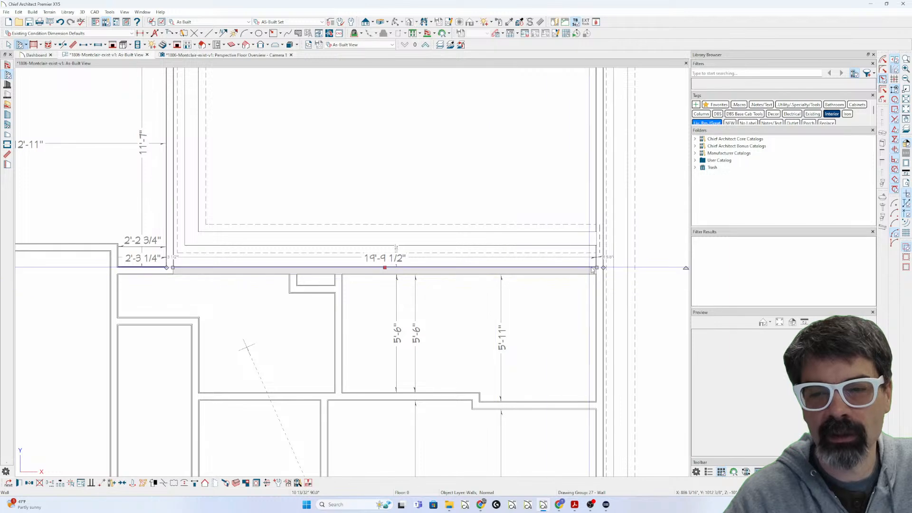
left_click_drag(597, 267, 318, 352)
left_click(338, 299)
left_click_drag(339, 270, 336, 287)
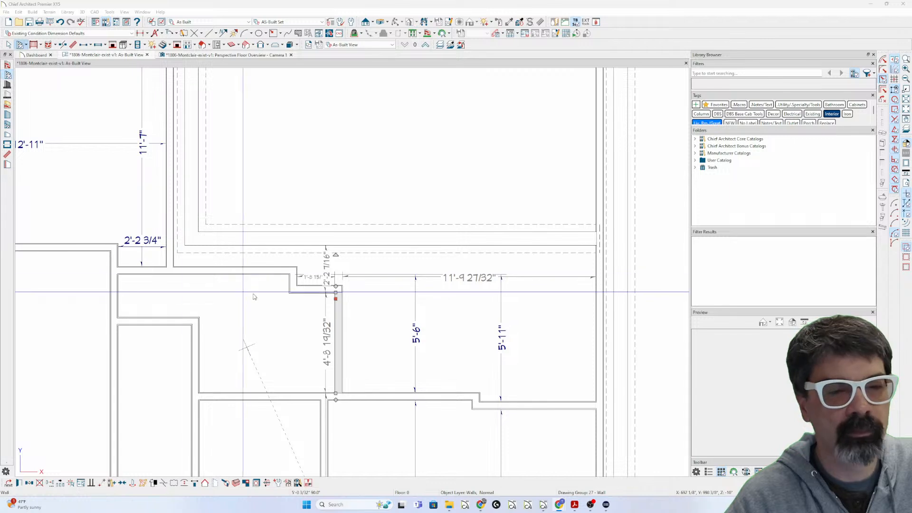
Place a 2668 hinged door in the laundry room's lower wall and a 2668 bifold door in its right cross wall
left_click(91, 46)
left_click(97, 57)
left_click(293, 406)
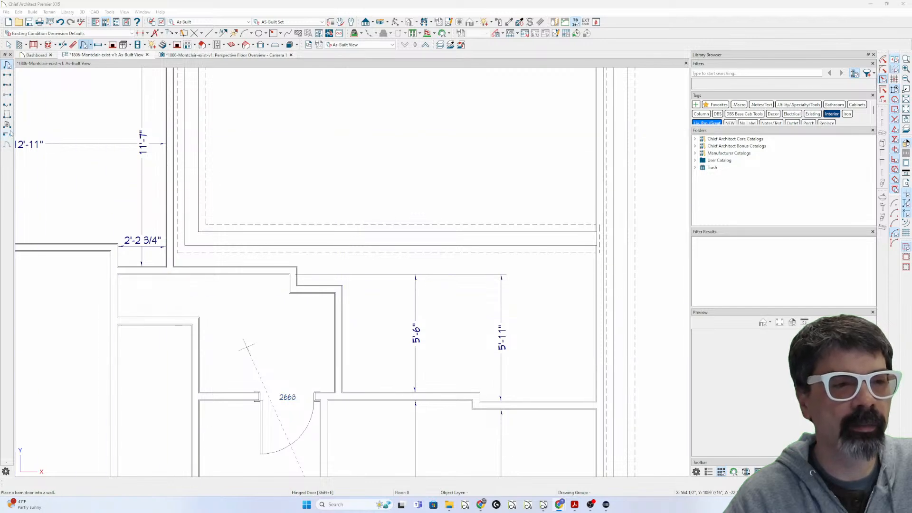
left_click(8, 105)
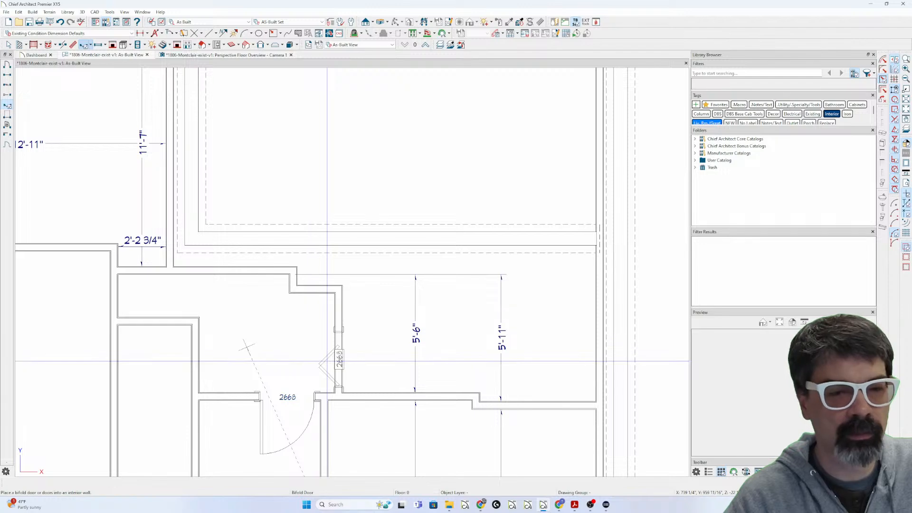
left_click(331, 361)
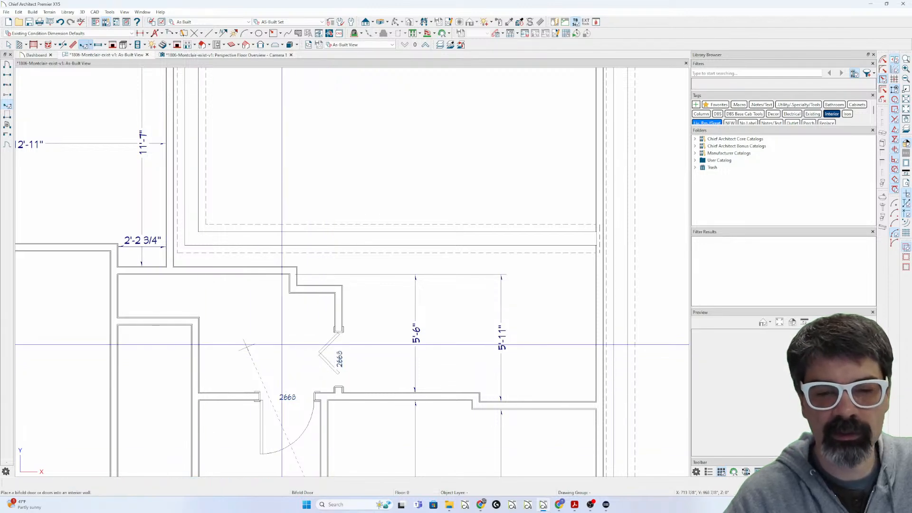
Draw interior walls up from the stepped wall's jog and across to the right exterior wall to enclose a small rectangular space
scroll(329, 320, "down", 1)
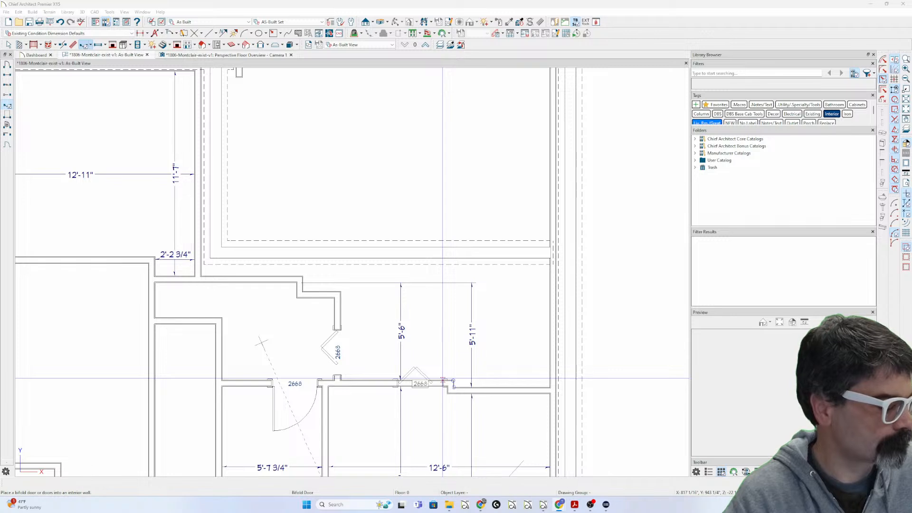
left_click(20, 45)
mouse_move(451, 382)
left_mouse_down()
mouse_move(453, 332)
mouse_move(451, 345)
left_mouse_up()
left_click_drag(452, 345, 553, 348)
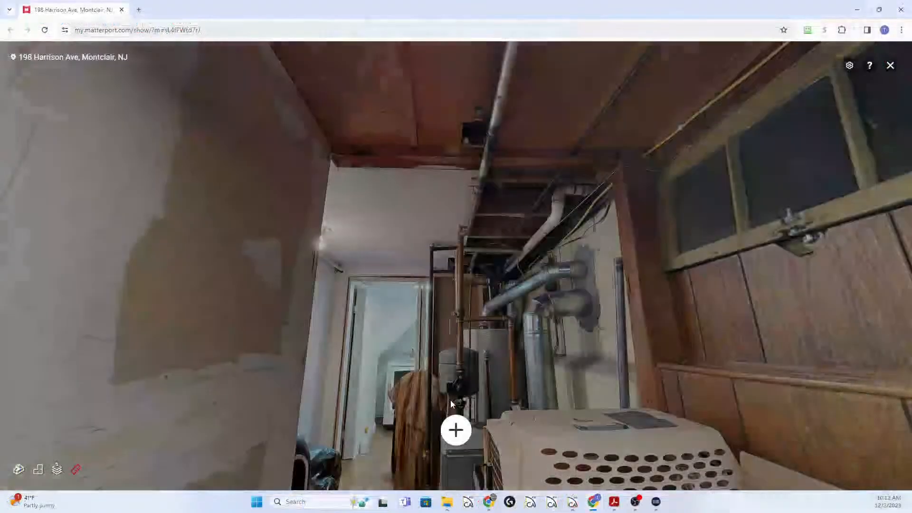
In the Matterport tour, measure the storage room's width from the patched left wall across to the wood-panelled wall
left_click(456, 429)
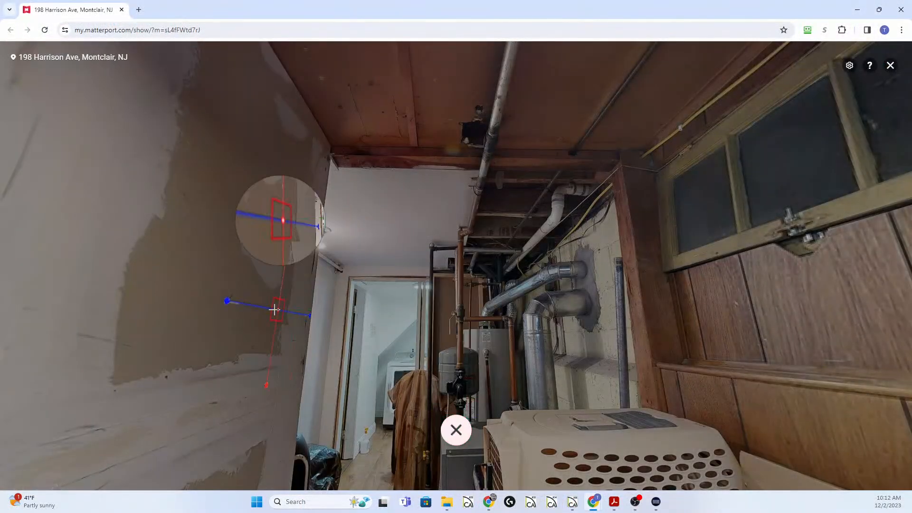
left_click(288, 298)
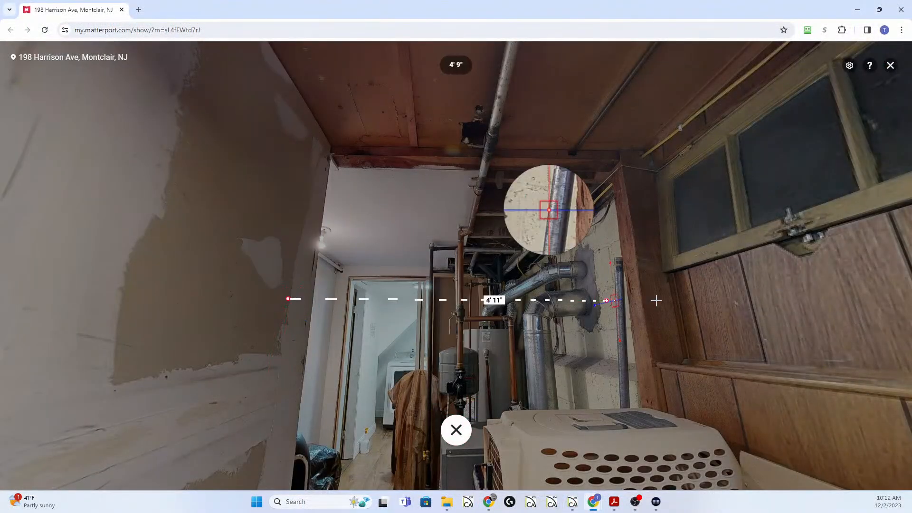
left_click(701, 292)
key("Escape")
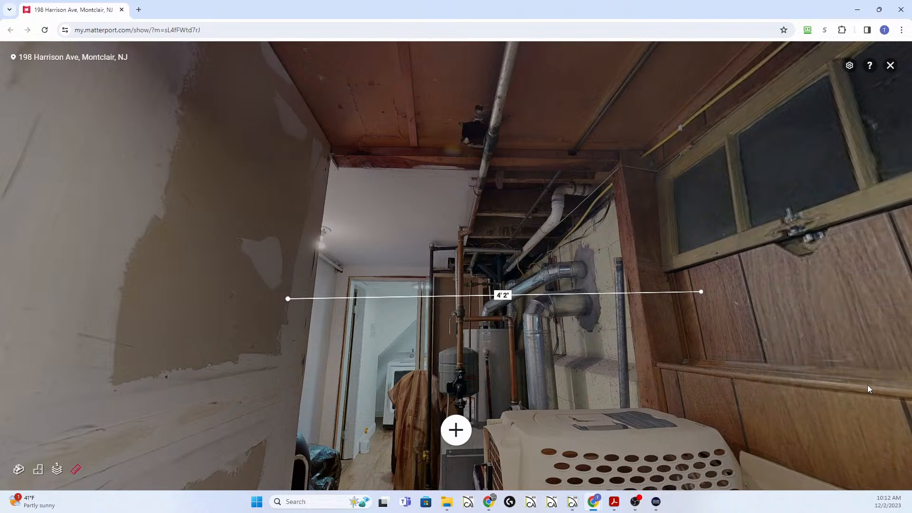
Move toward the laundry doorway and measure the boiler area's width from the plain partition to the block wall behind the water heater
left_click(407, 446)
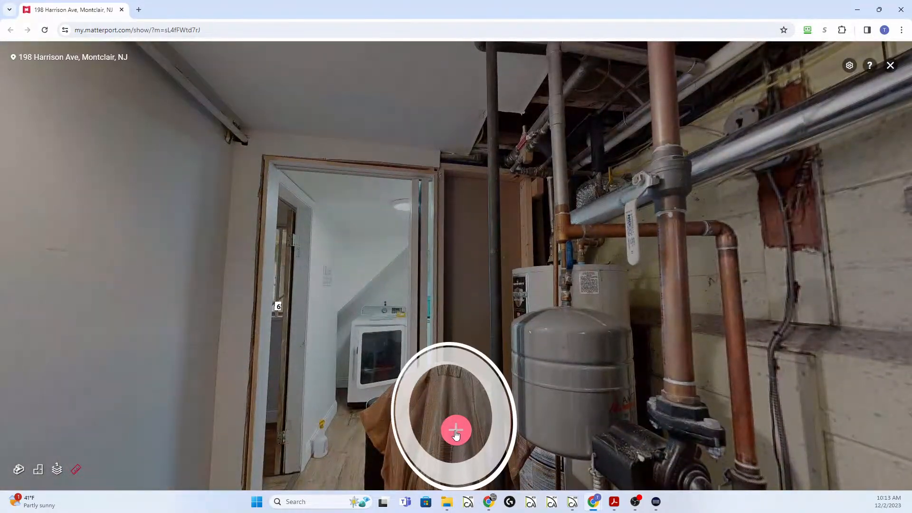
left_click(455, 434)
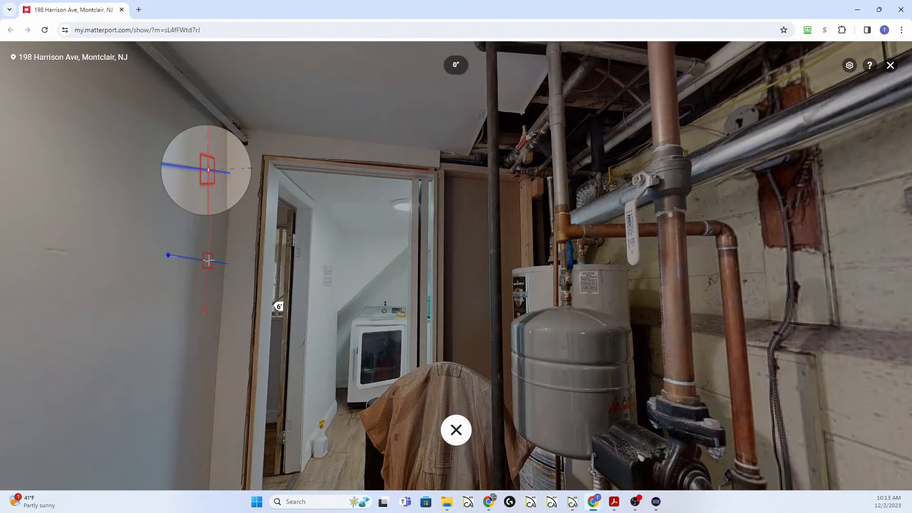
left_click(207, 260)
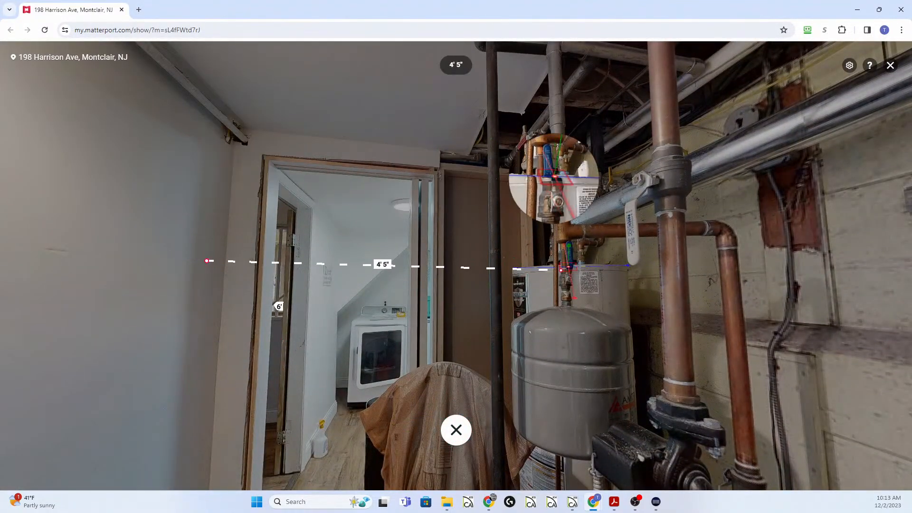
left_click(603, 259)
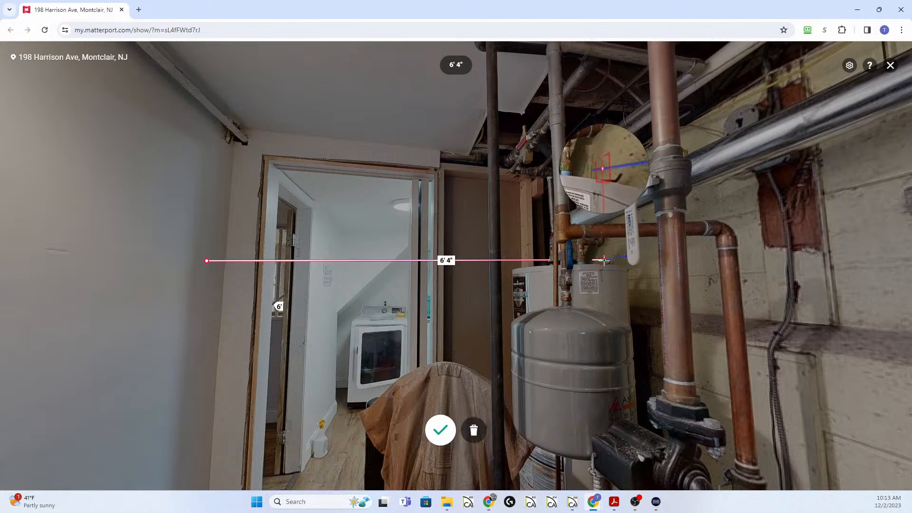
left_click(604, 260)
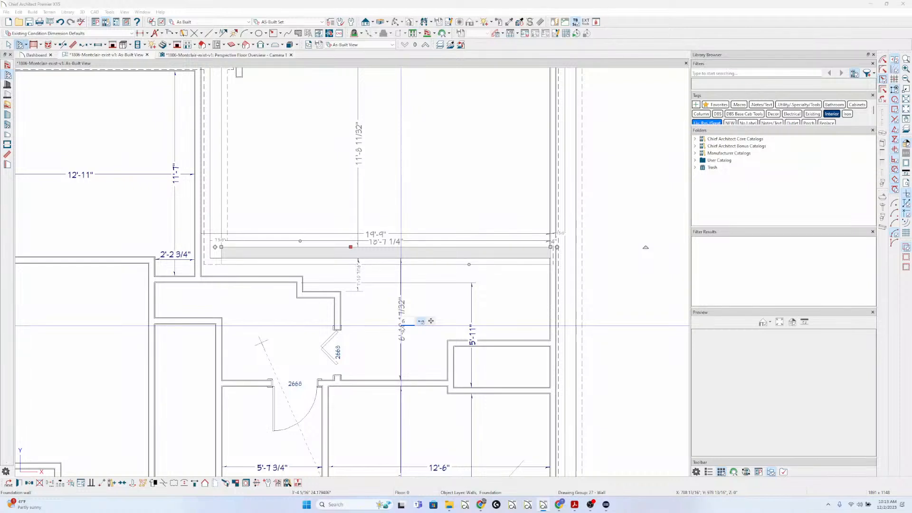
In Chief Architect, set the distance between the new foundation wall and the storage room's lower interior wall to 6'-4"
type("'4")
key("Return")
key("Escape")
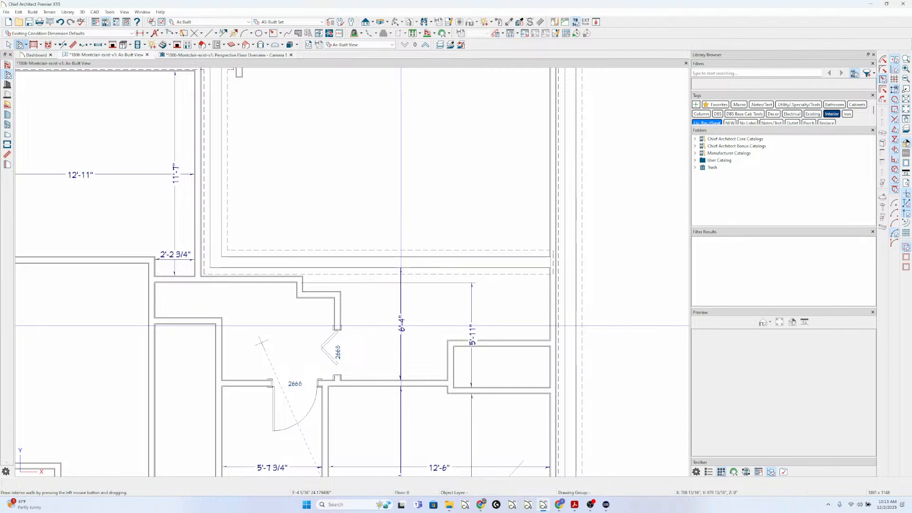
Detach the 5'-11" dimension from the long interior wall and extend its line up through the small enclosure to the foundation wall
left_click(471, 315)
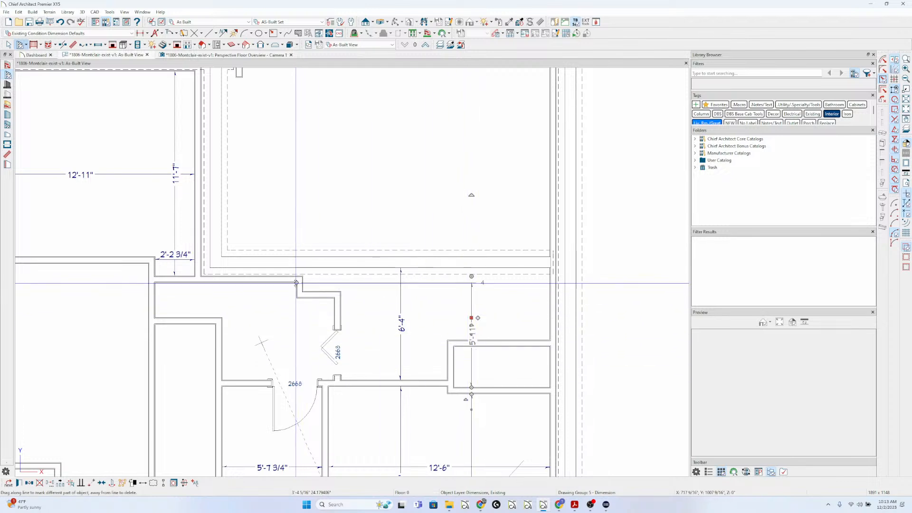
left_click_drag(296, 283, 362, 195)
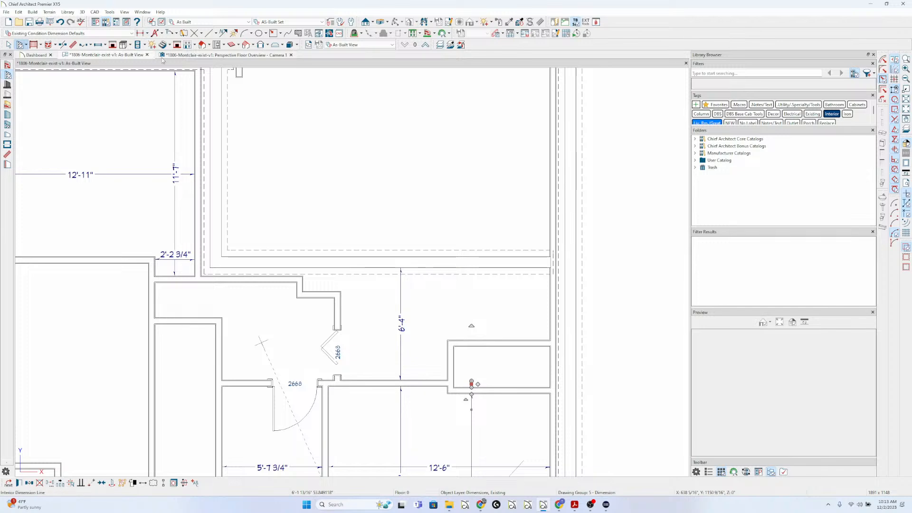
scroll(465, 372, "up", 5)
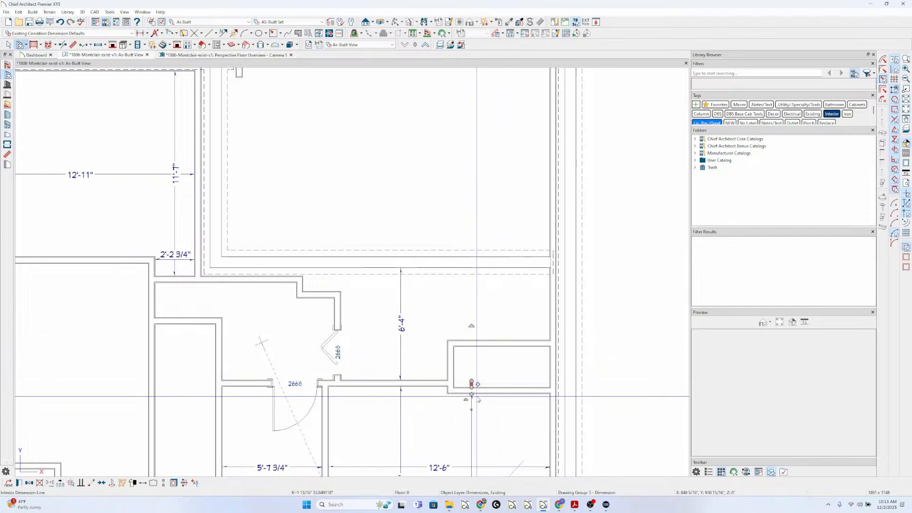
scroll(470, 388, "down", 5)
scroll(468, 380, "up", 2)
left_click_drag(467, 375, 475, 196)
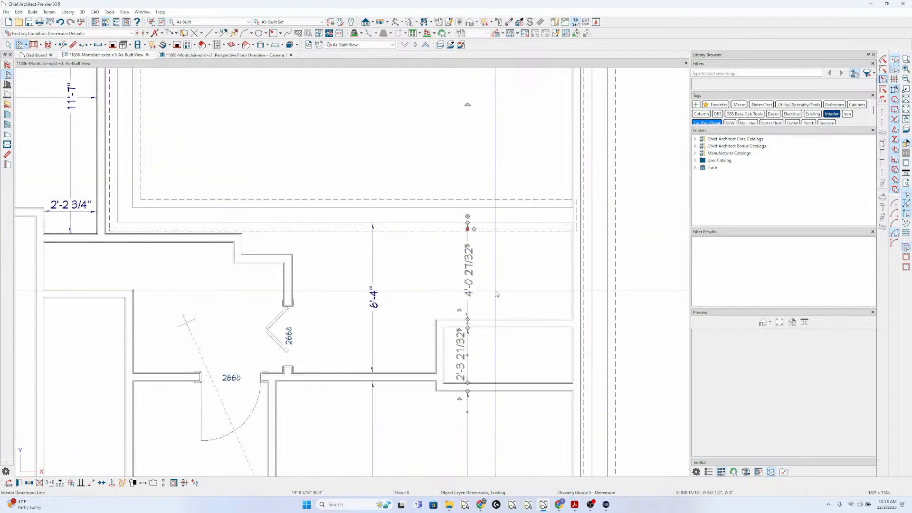
Set the small enclosure's upper wall 4'-2" from the foundation wall
left_click(488, 324)
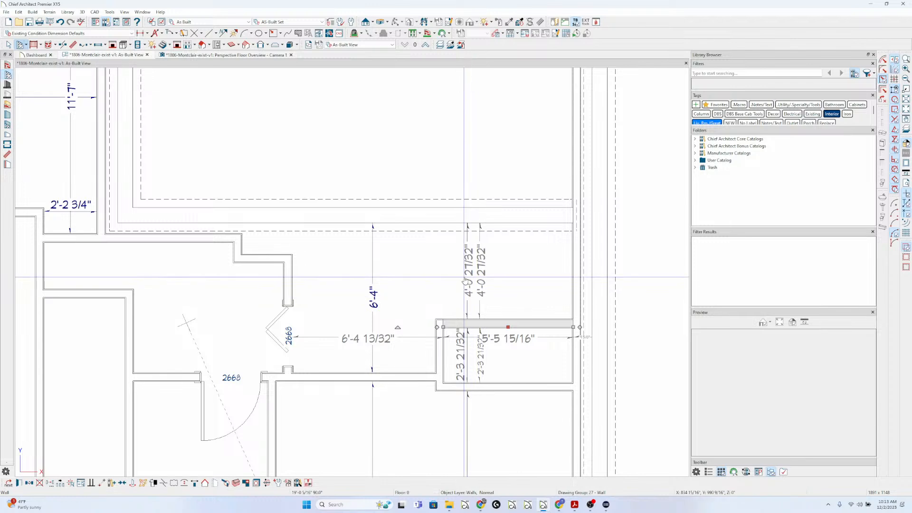
left_click(465, 279)
type("4'-2")
key("Return")
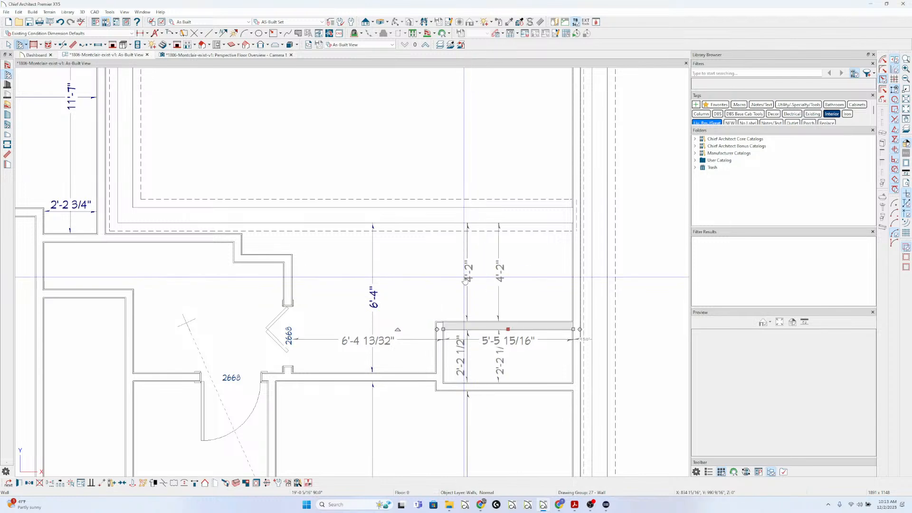
Shorten the long interior wall to end at the small enclosure's upper wall, and extend the new foundation wall to the outer foundation wall
key("Escape")
scroll(507, 387, "down", 2)
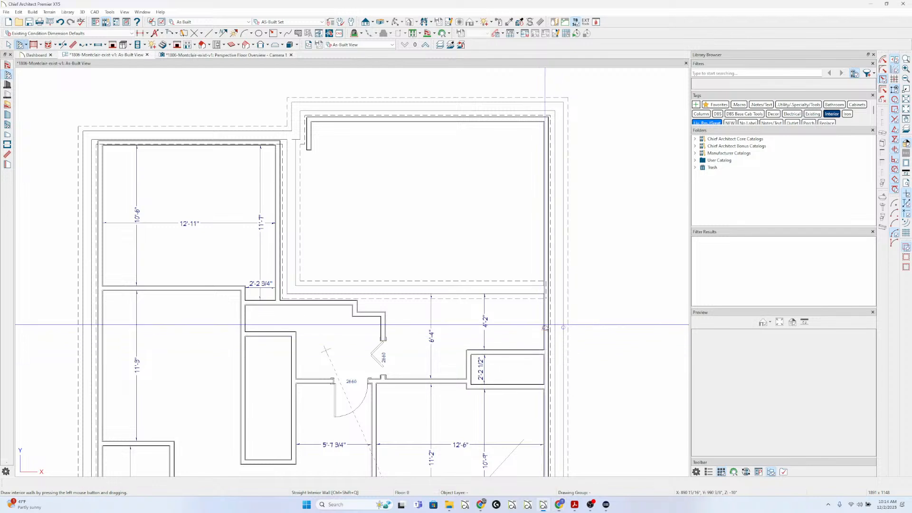
left_click(546, 308)
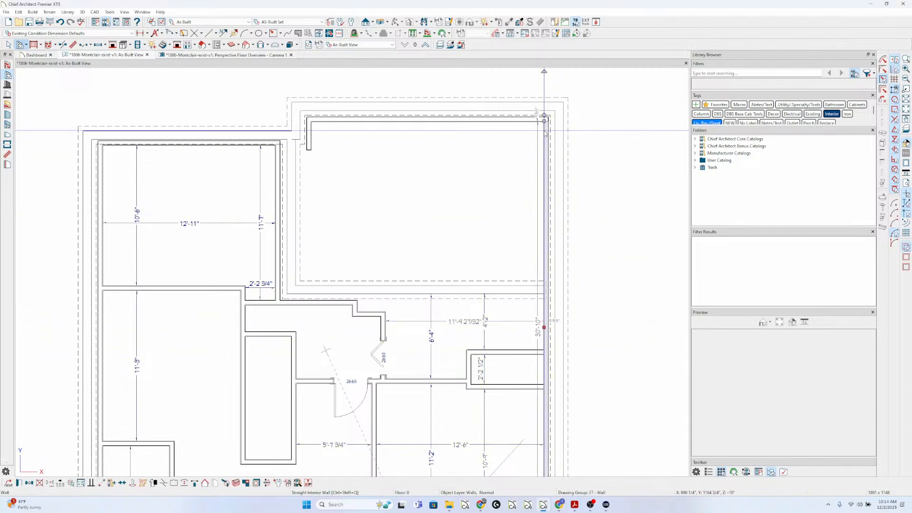
left_click_drag(545, 121, 544, 350)
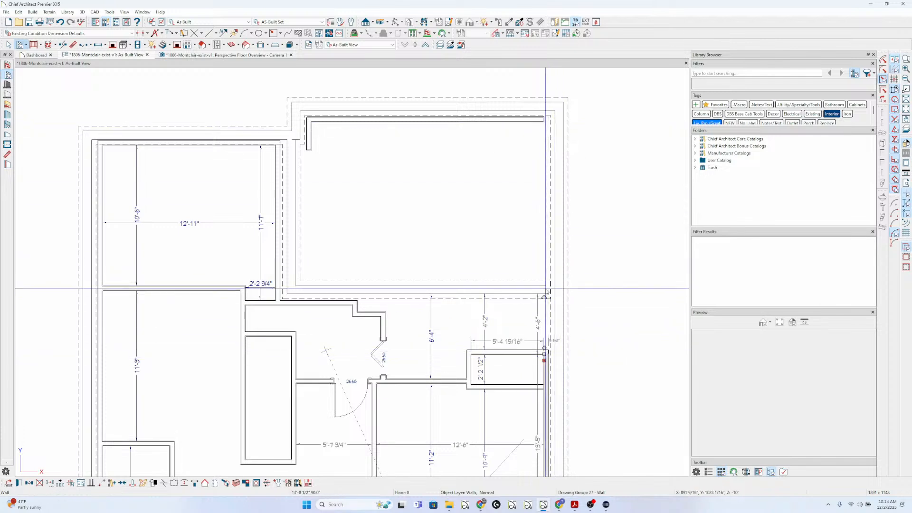
left_click(545, 285)
left_click_drag(545, 285, 558, 285)
Delete the short stub wall and the long interior wall along the upper edge of the large foundation area
left_click(312, 136)
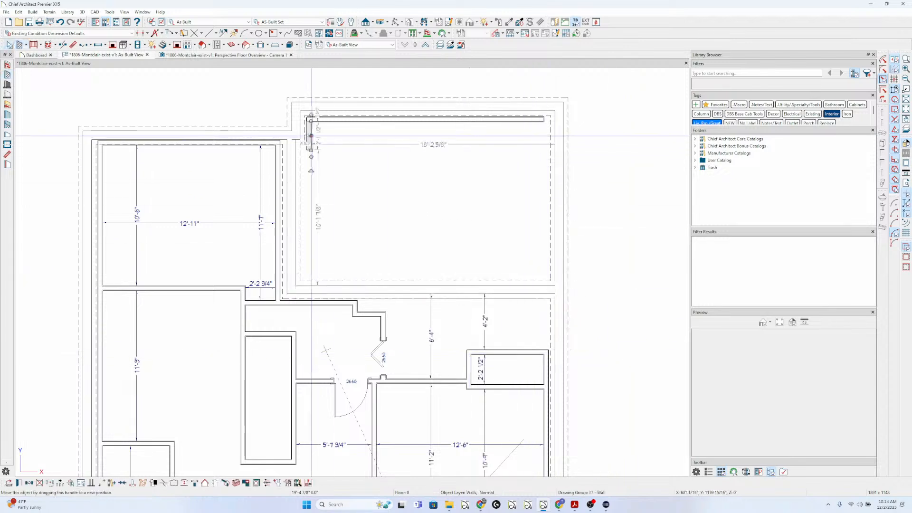
left_click(350, 123)
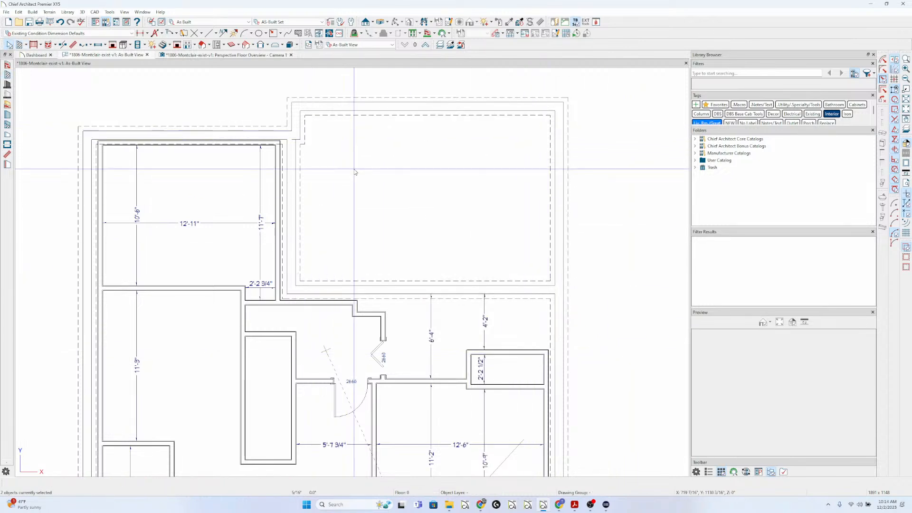
left_click(386, 195)
key("Escape")
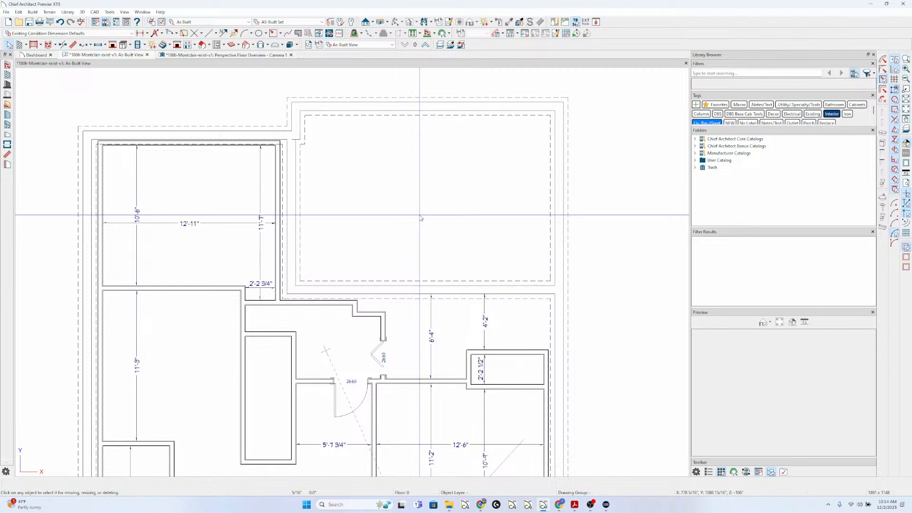
Check the perspective floor overview, close that camera view and return to the small enclosure in the as-built plan
scroll(392, 184, "down", 2)
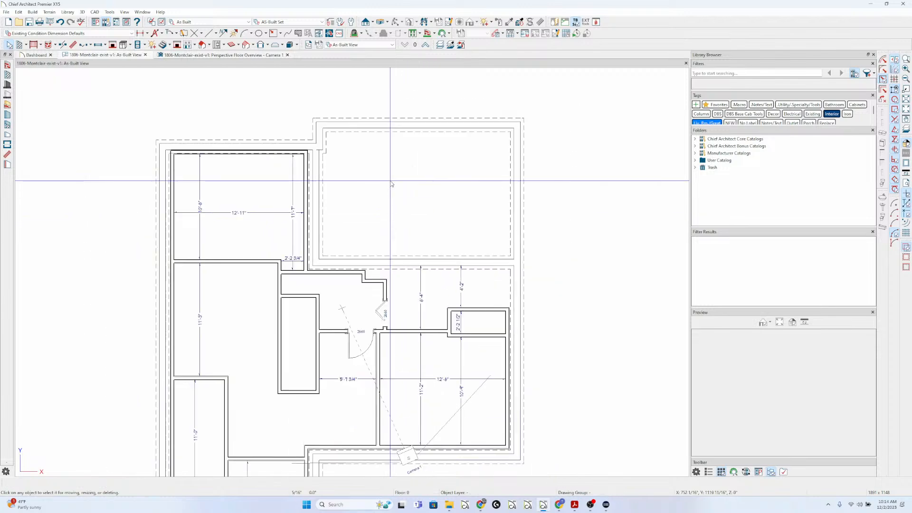
scroll(392, 184, "down", 1)
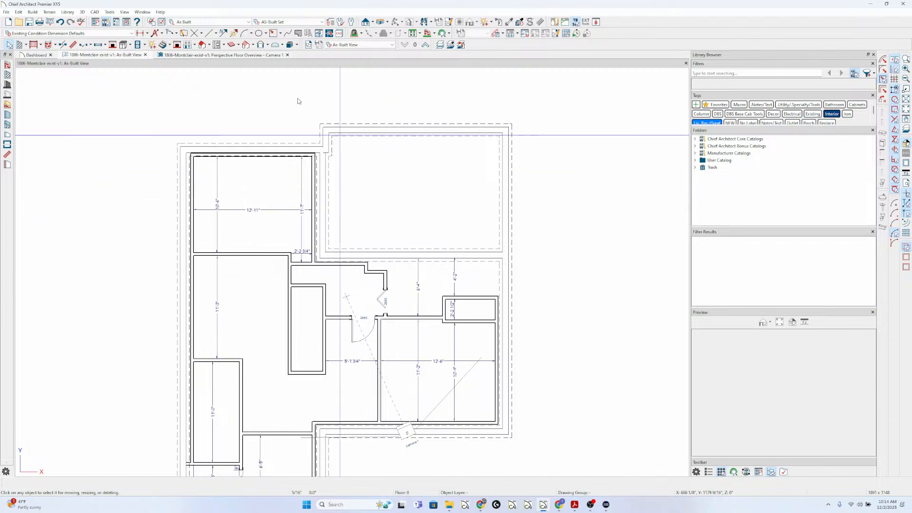
left_click(258, 55)
left_click_drag(424, 277, 312, 127)
left_click(288, 55)
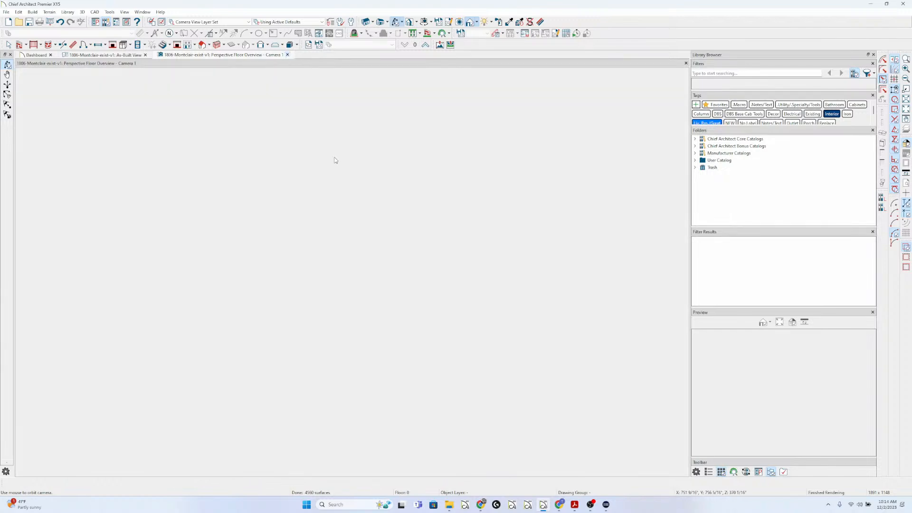
scroll(485, 291, "up", 4)
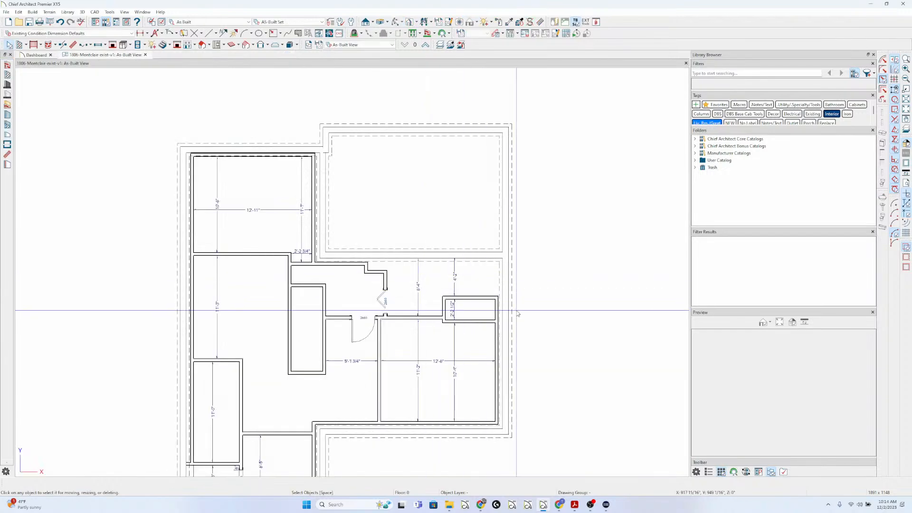
left_click(481, 291)
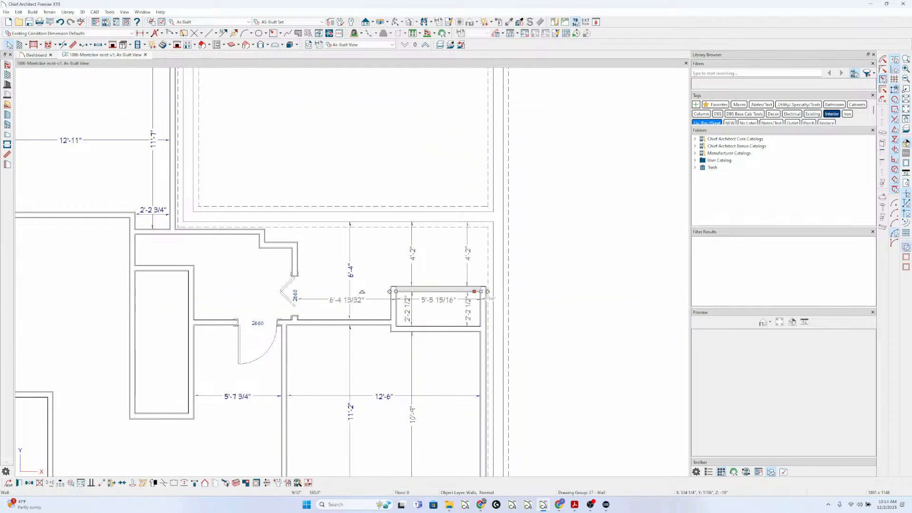
Switch to the Matterport tour in the browser and measure the height of the window behind the plastic bag
key("alt+Tab")
left_click(456, 430)
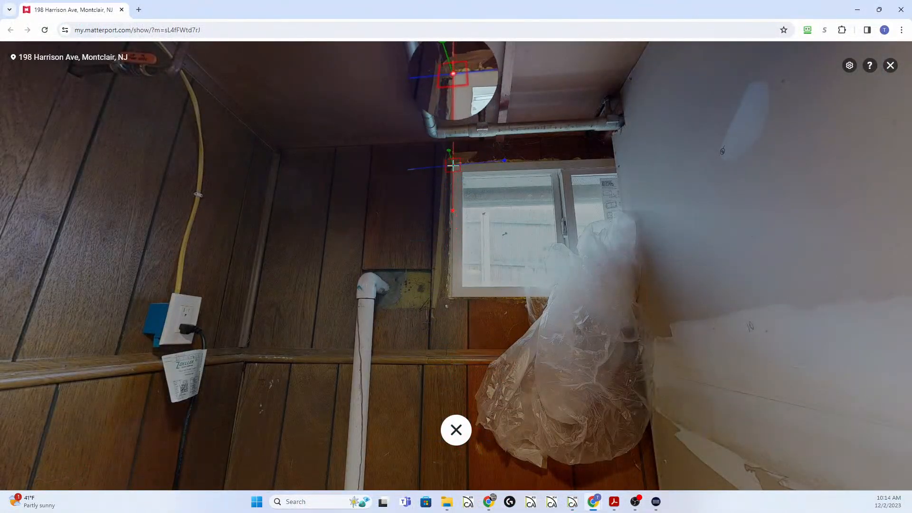
left_click(453, 165)
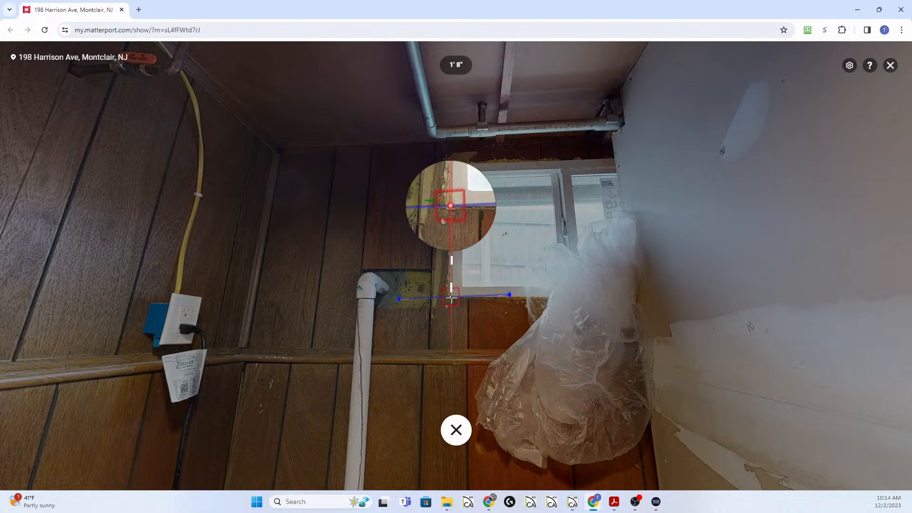
left_click(451, 298)
left_click(438, 430)
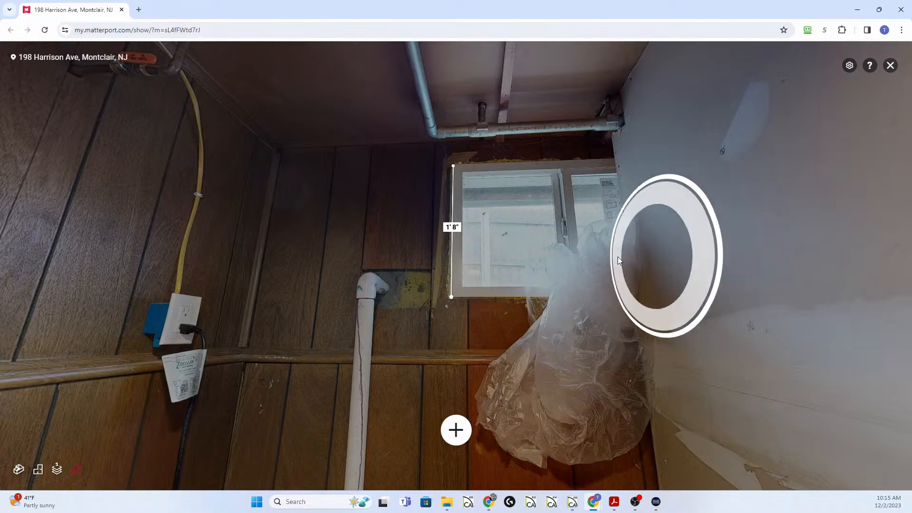
Walk through the laundry doorway and past the bathroom to examine the high window above the television
left_click_drag(630, 317, 297, 263)
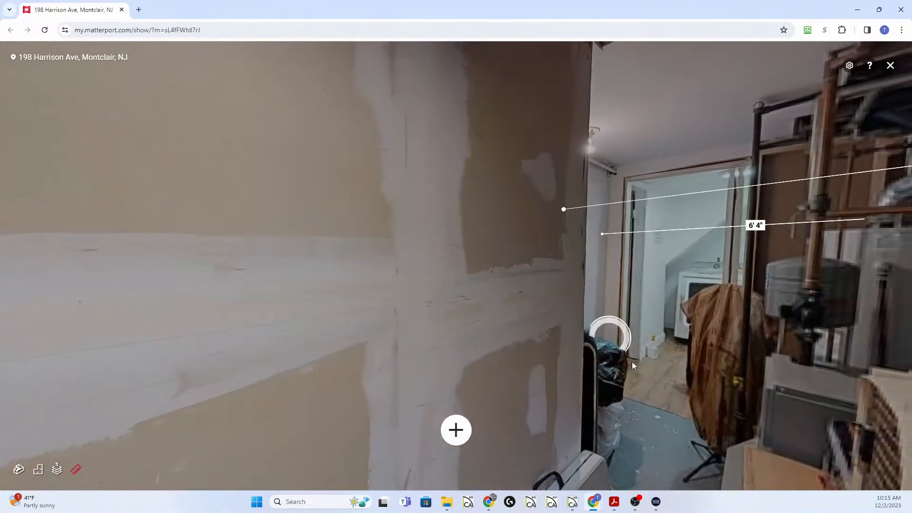
left_click(662, 373)
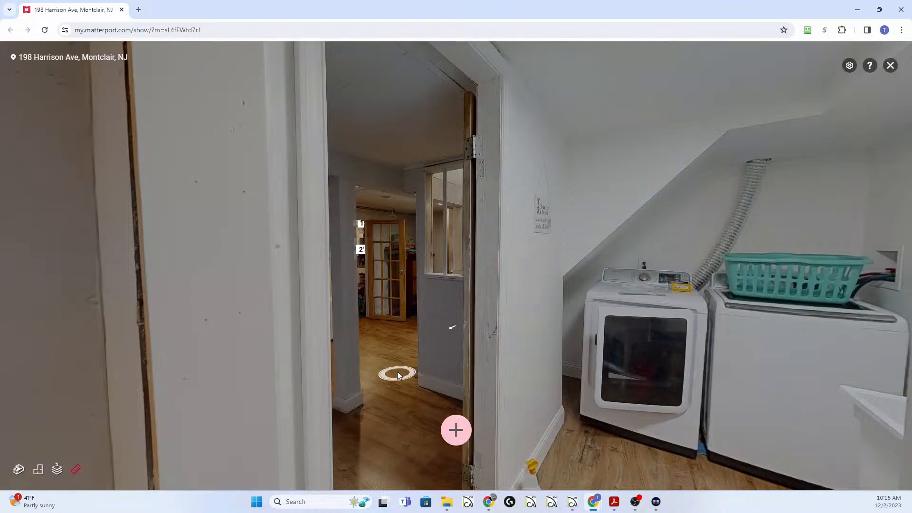
left_click(397, 374)
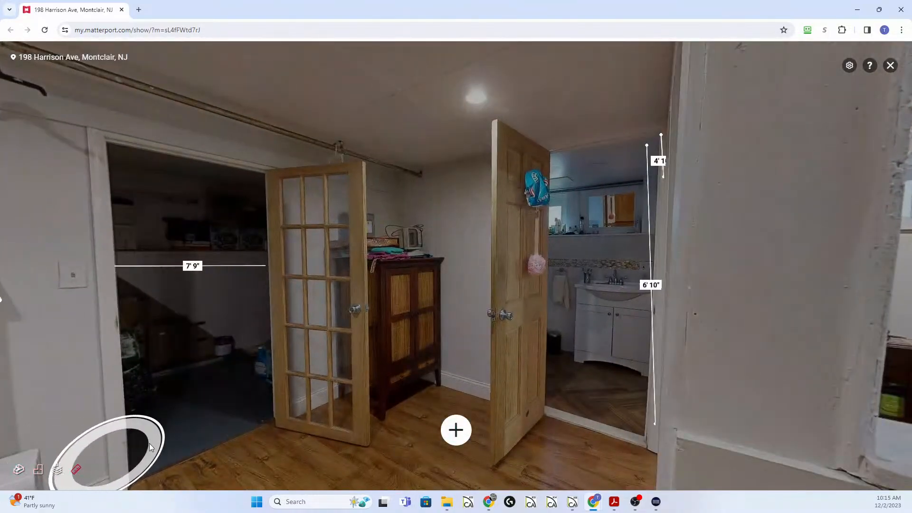
left_click(551, 425)
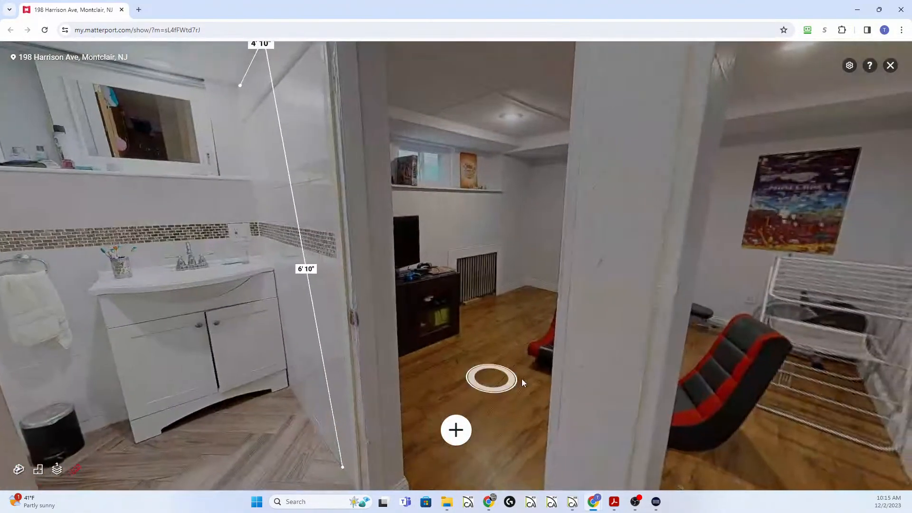
left_click(491, 378)
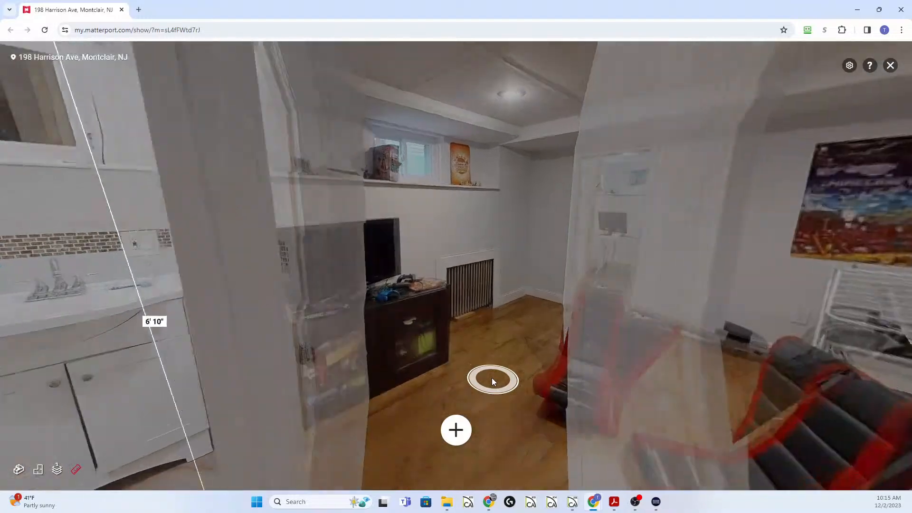
left_click(465, 291)
left_click_drag(410, 199, 789, 322)
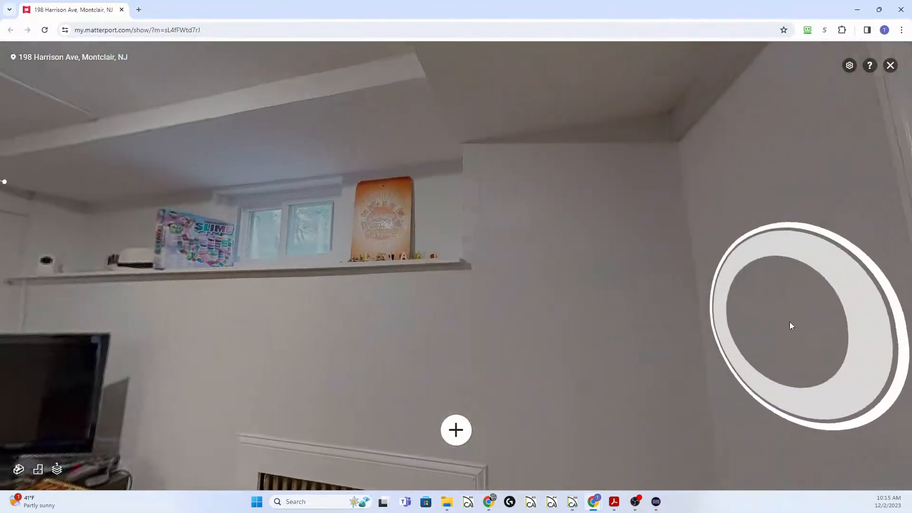
left_click(168, 258)
left_click_drag(168, 259, 628, 301)
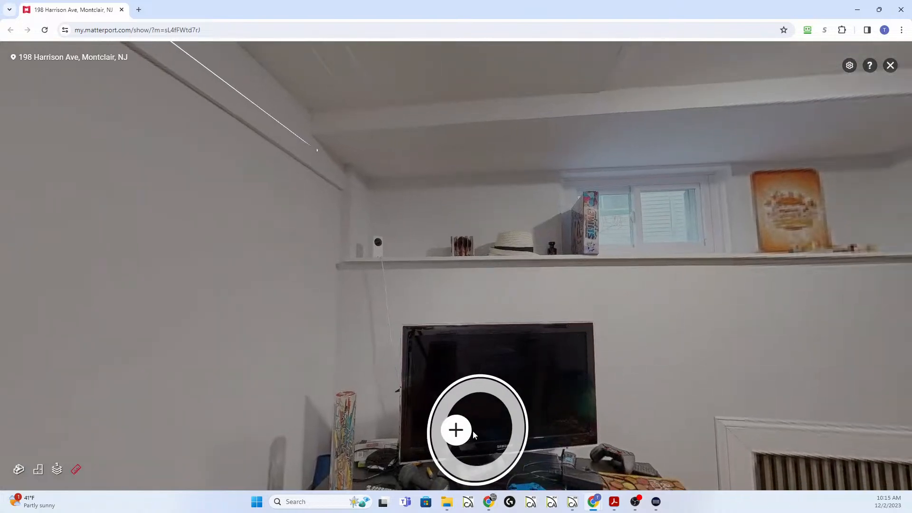
scroll(699, 191, "up", 4)
scroll(670, 228, "down", 4)
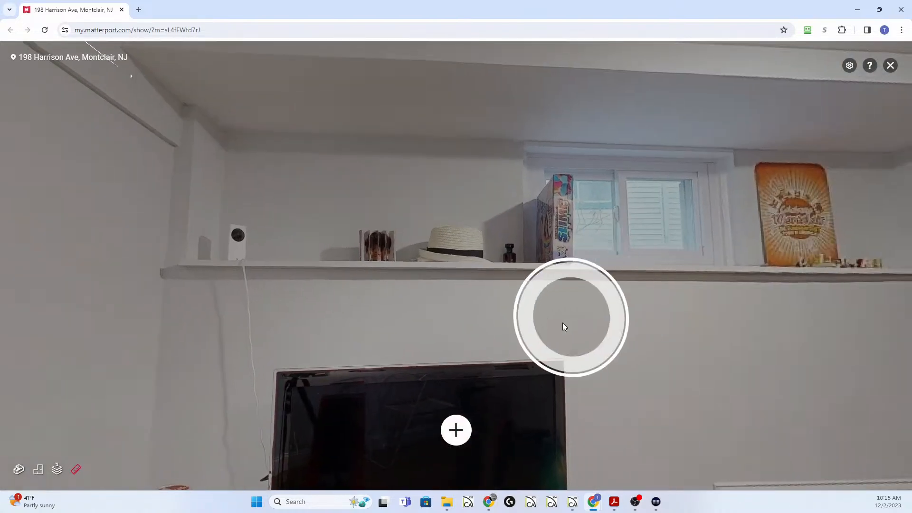
Measure the width and the height of the window opening above the television's ledge
left_click(456, 429)
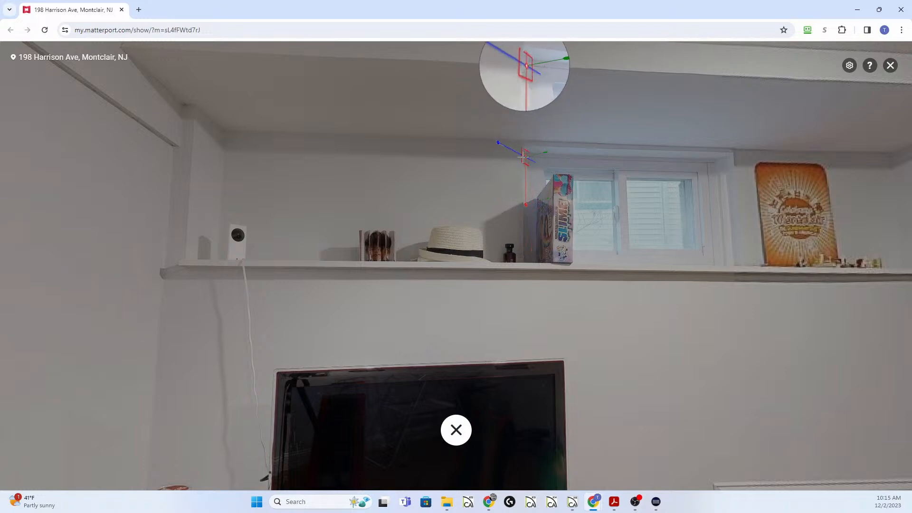
left_click(525, 156)
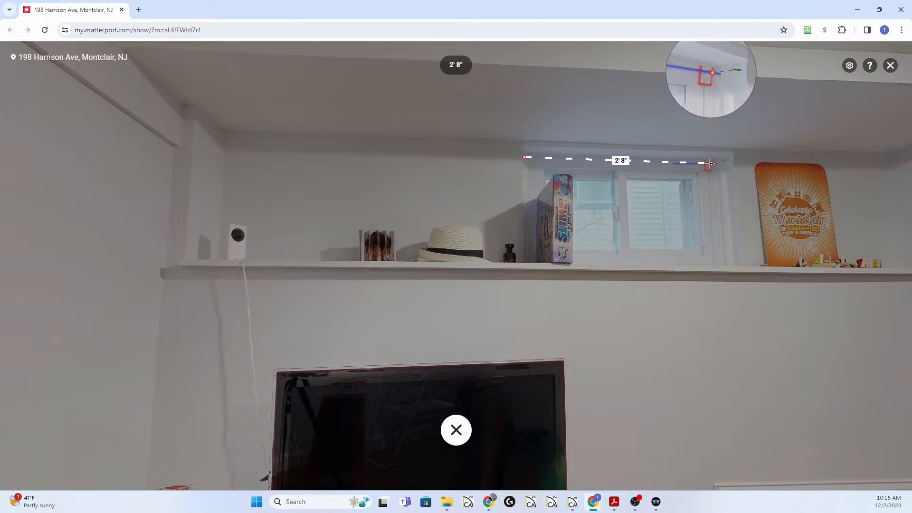
left_click(709, 163)
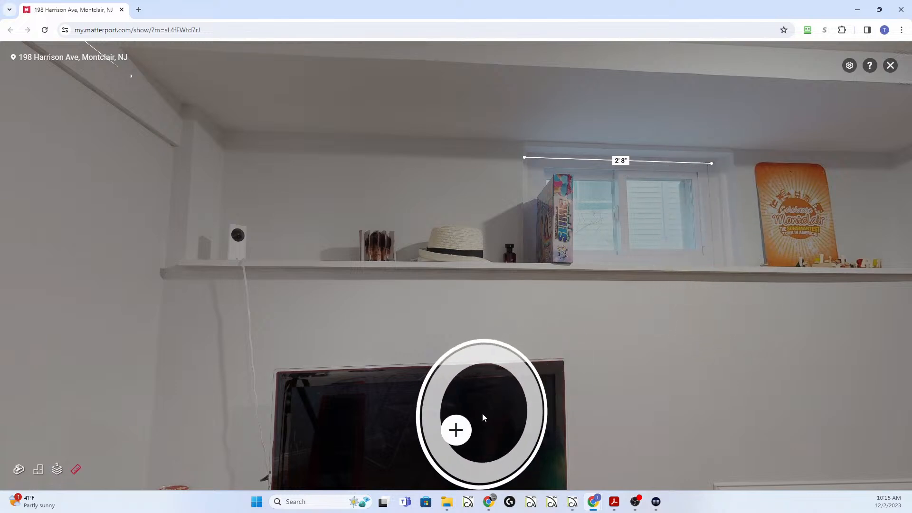
left_click(456, 430)
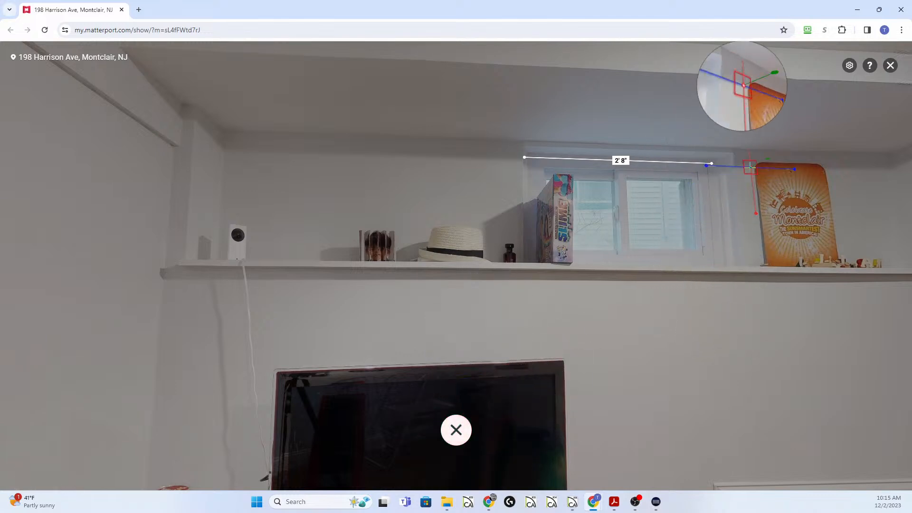
left_click(711, 163)
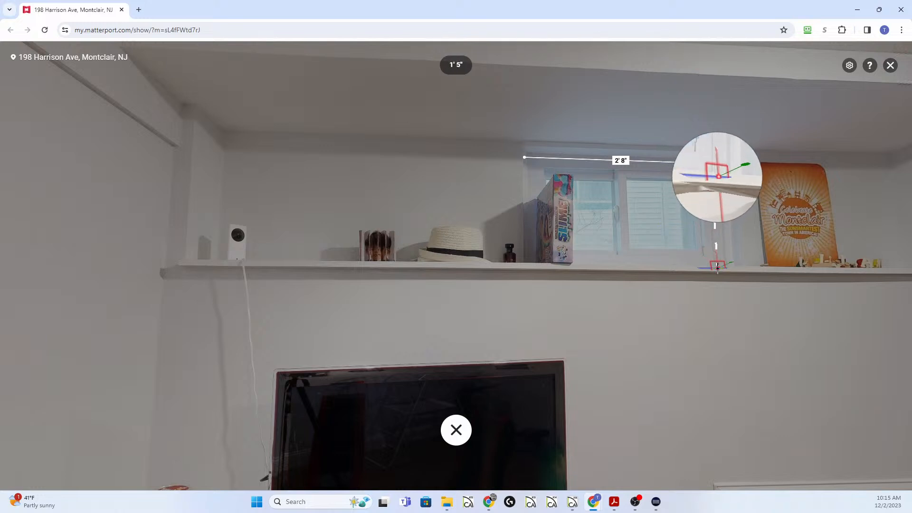
left_click(718, 269)
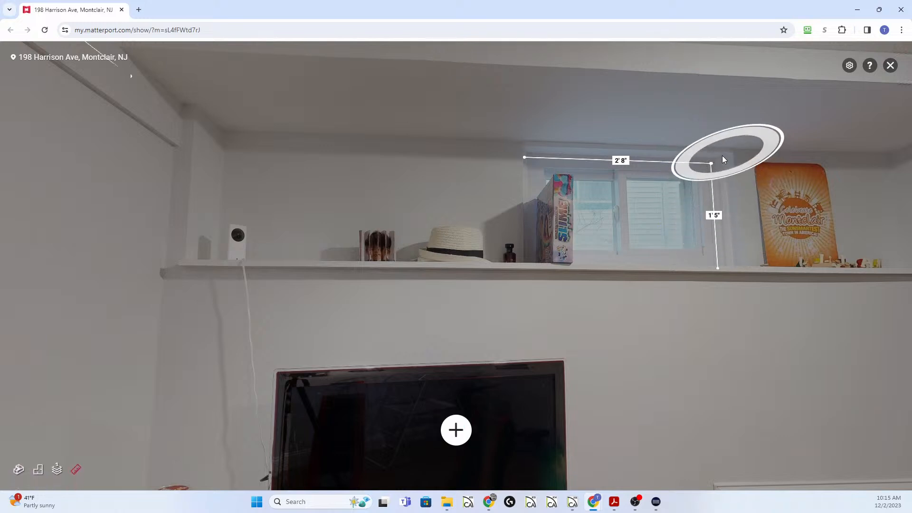
Move to the ledge window beside the framed sun picture and measure its opening's width and height
left_click_drag(741, 340, 466, 322)
left_click(580, 423)
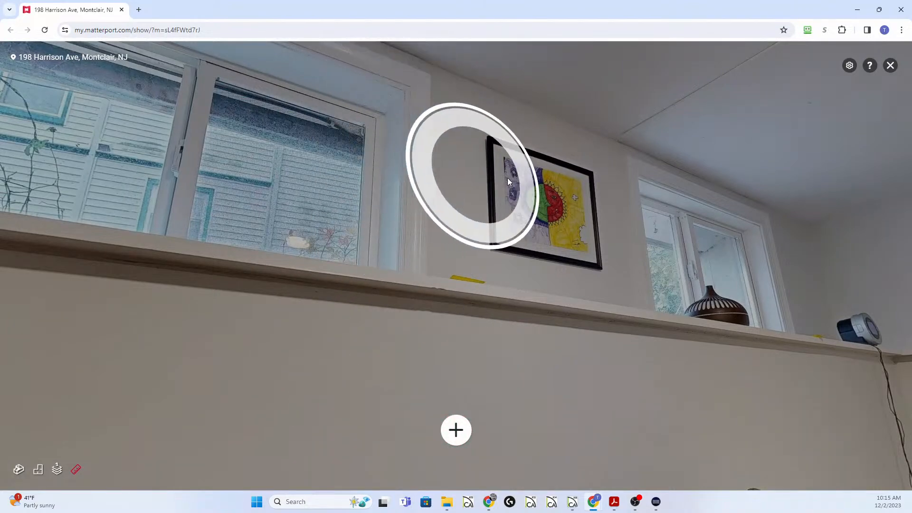
left_click(478, 174)
left_click(456, 430)
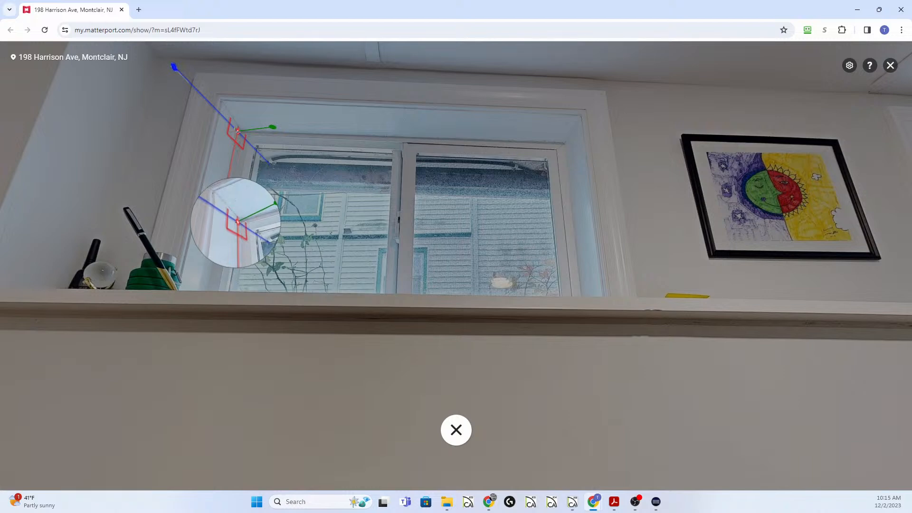
left_click(235, 131)
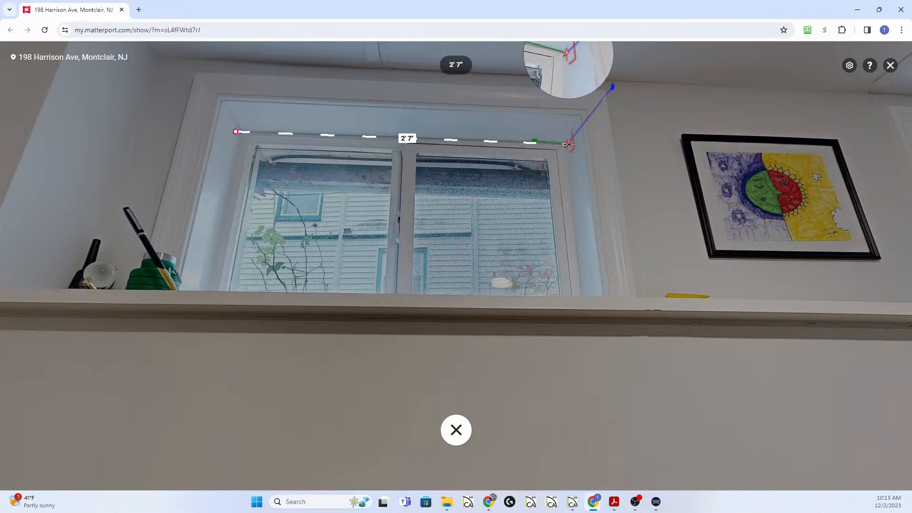
left_click(569, 144)
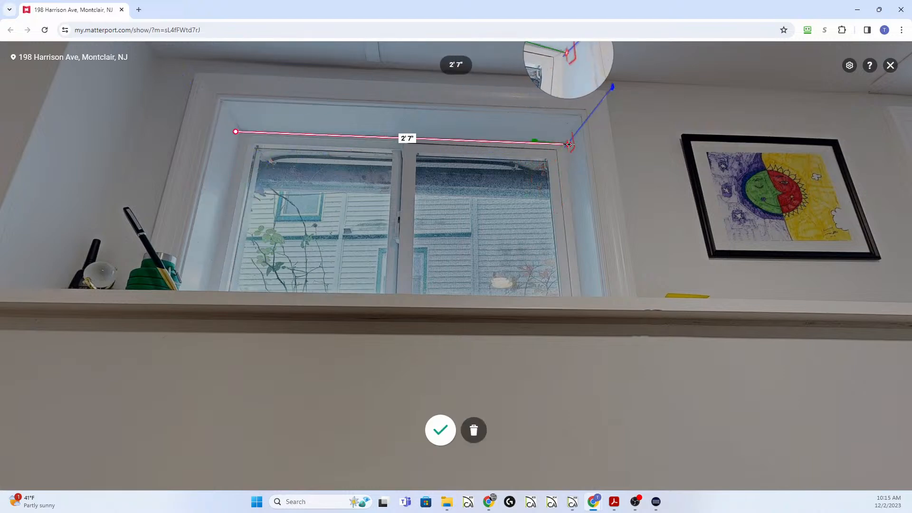
left_click(586, 305)
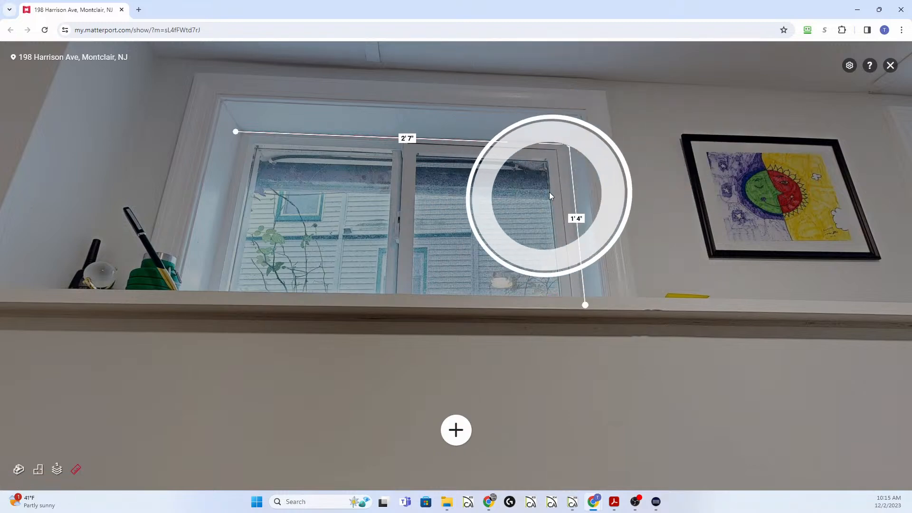
Show the tour's overhead floor plan for Floor 1
scroll(637, 319, "up", 1)
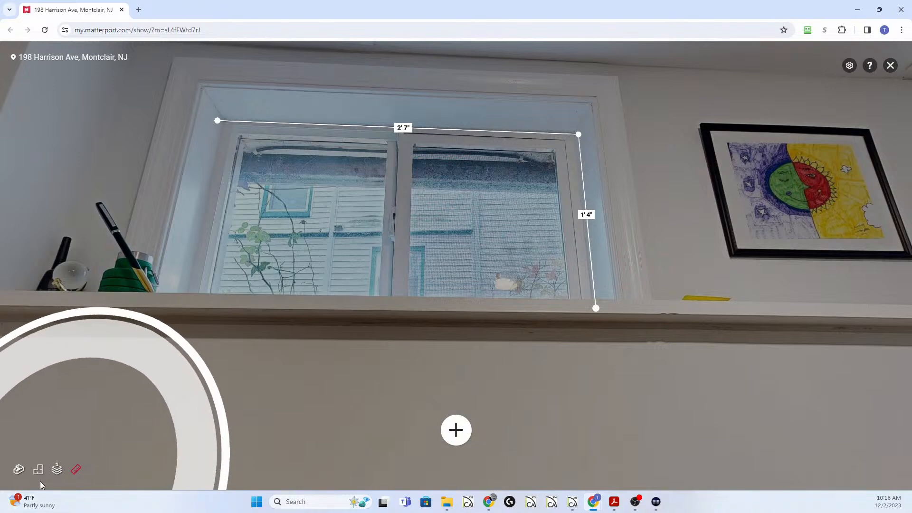
left_click(40, 474)
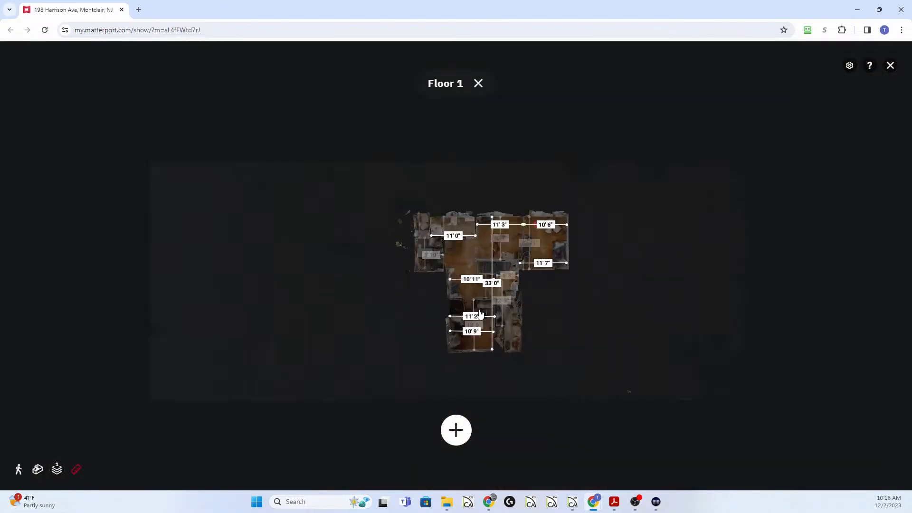
Enter the tour at the furnace room and turn to examine the high window in the paneled corner
left_click(580, 416)
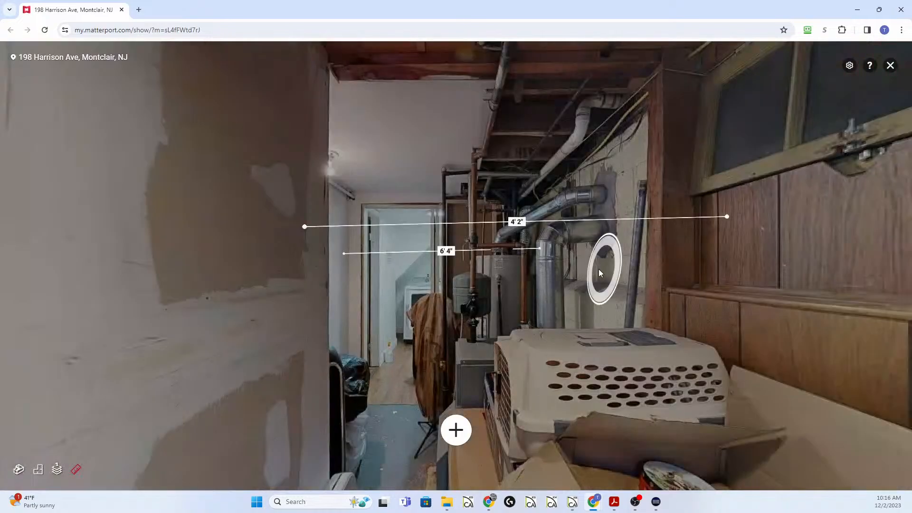
left_click_drag(600, 270, 352, 272)
left_click_drag(665, 272, 382, 275)
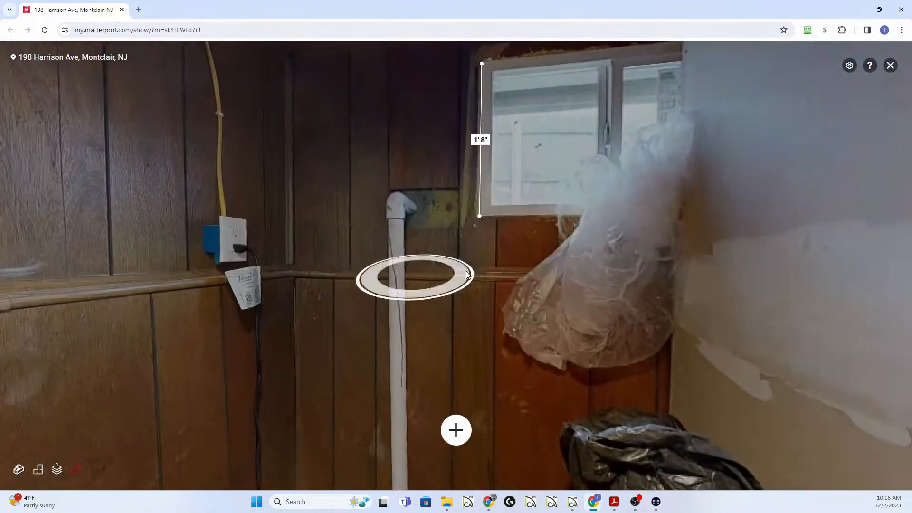
left_click_drag(514, 257, 335, 264)
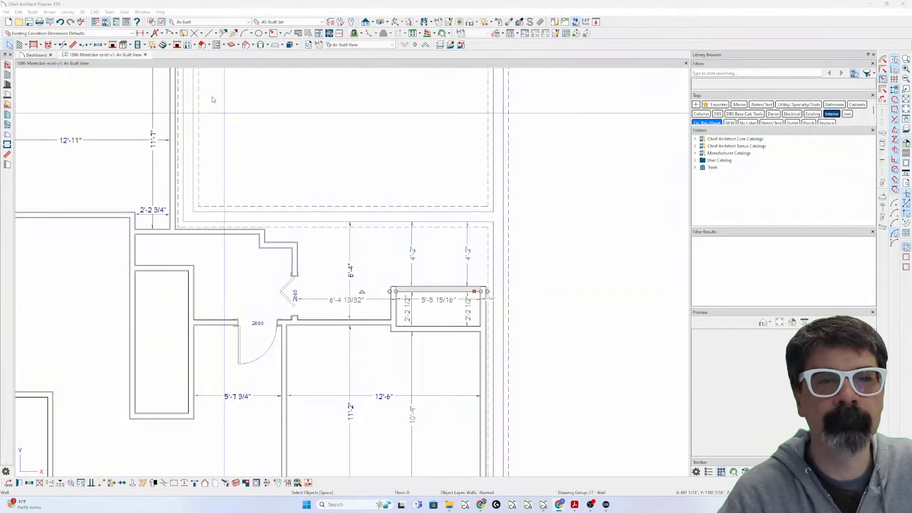
Place a window in the right exterior wall by the closet and set it to Left Sliding, 32" wide and 20" high
left_click(98, 45)
left_click(504, 281)
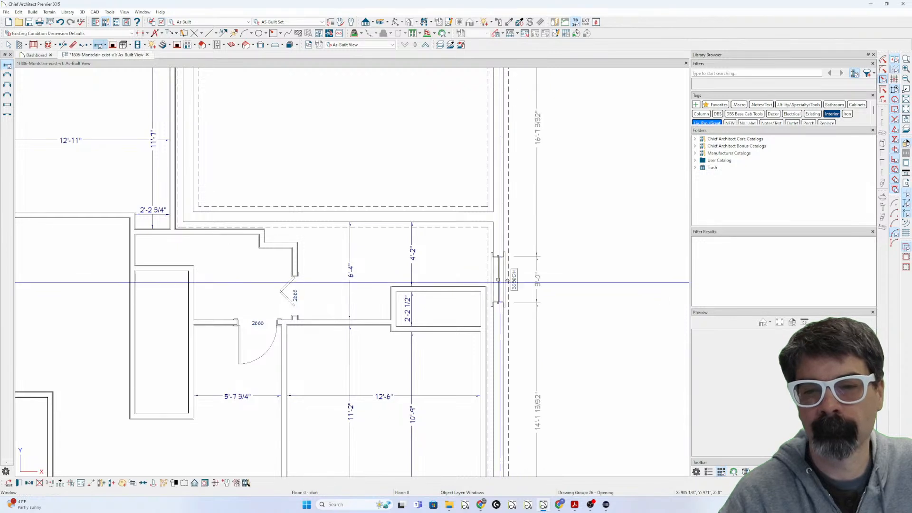
double_click(505, 280)
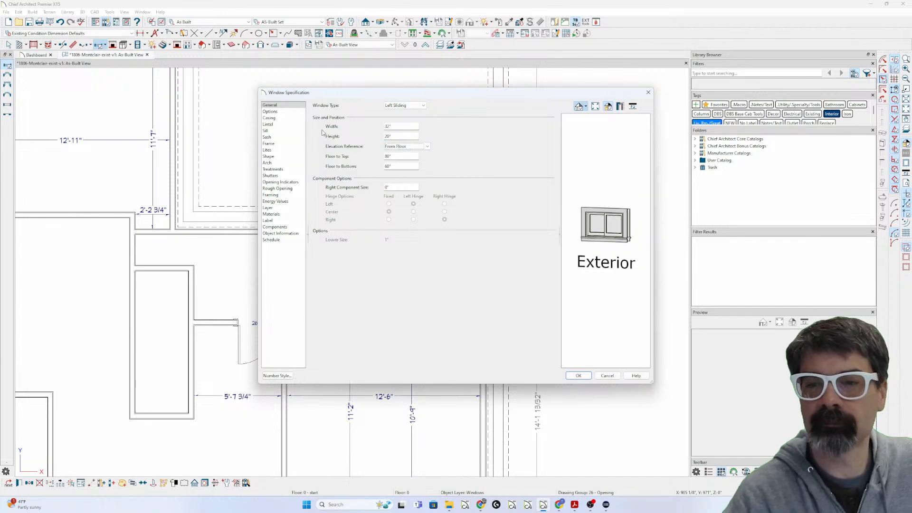
key("Return")
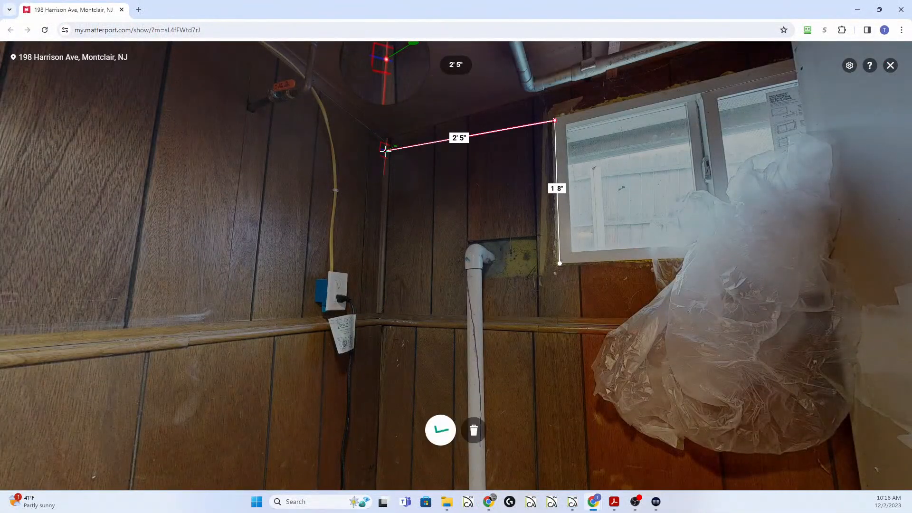
Measure from the paneled corner to the window in the tour and check the matching offset in the plan
key("Escape")
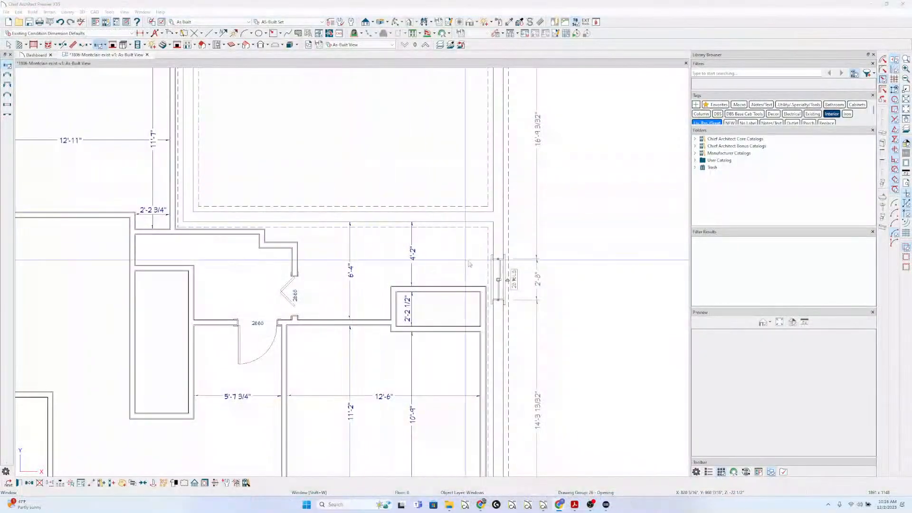
right_click(495, 274)
left_click(498, 277)
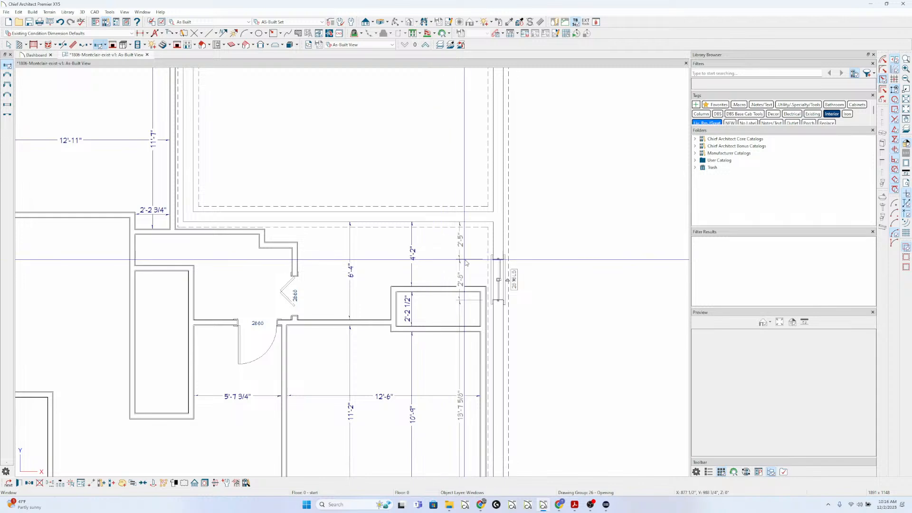
Extend the closet's upper wall to the right exterior wall beside the new window
key("space")
left_click(462, 289)
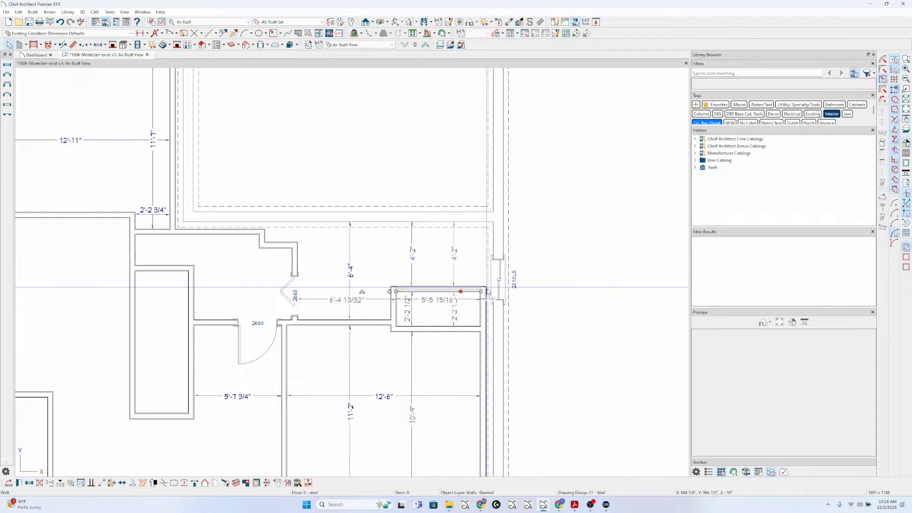
left_click_drag(487, 292, 493, 291)
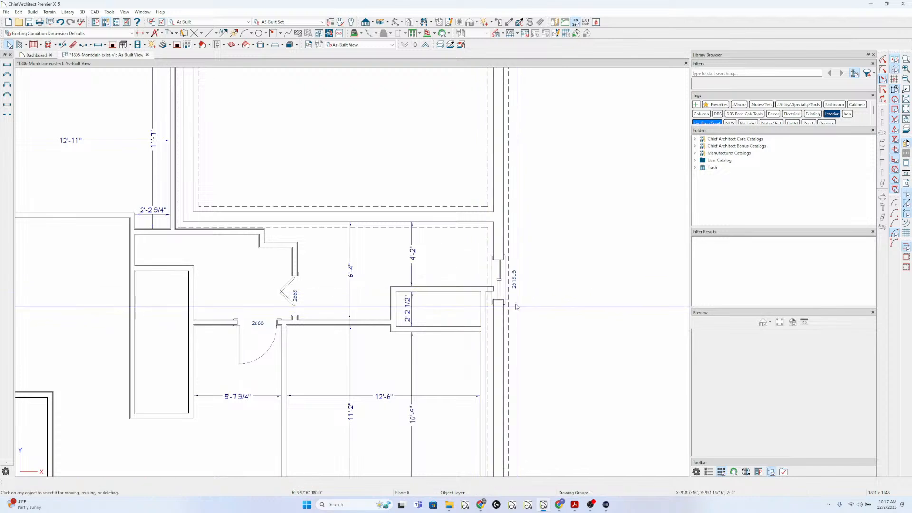
Copy the sliding window to three places along the left exterior wall, one each beside the lower, middle and upper rooms
scroll(490, 299, "up", 1)
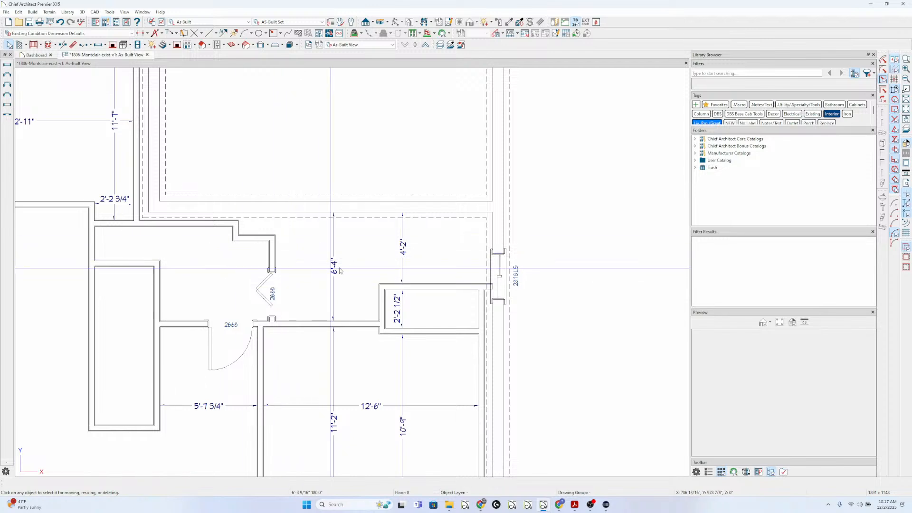
scroll(309, 265, "down", 3)
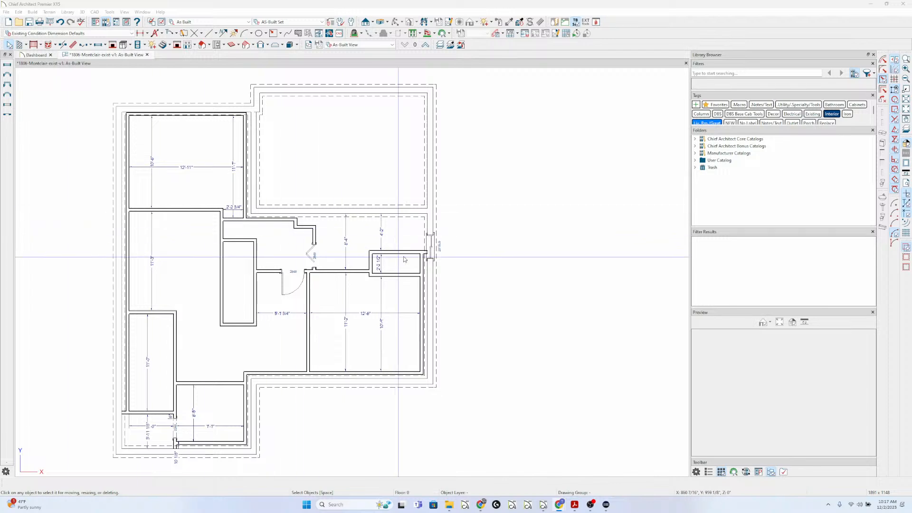
left_click(430, 247)
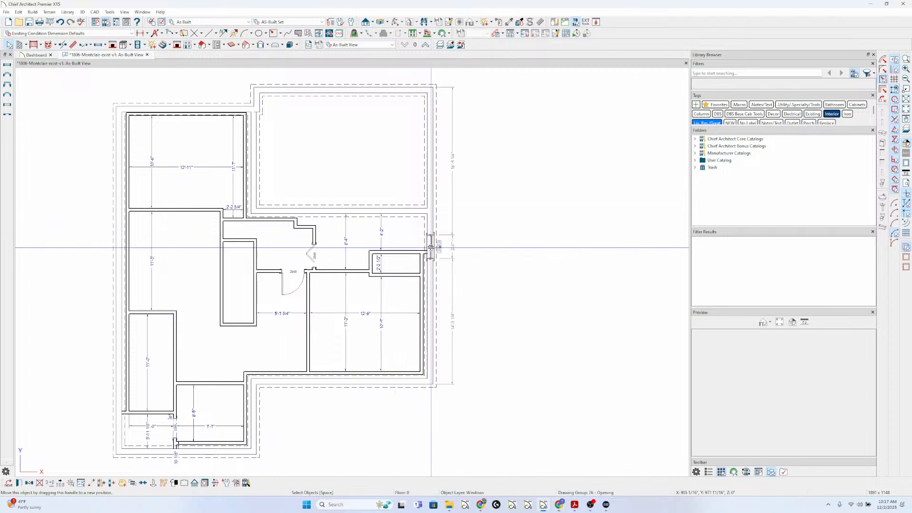
left_click_drag(431, 248, 117, 350)
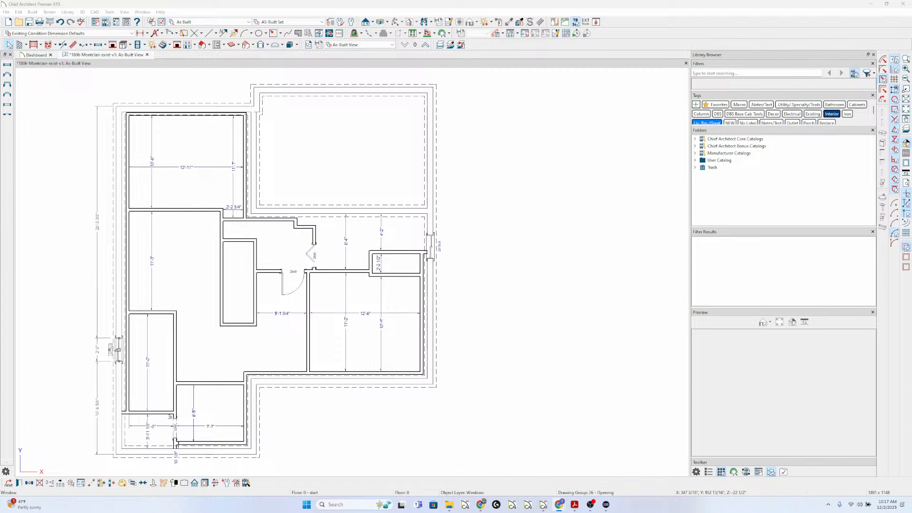
key("ctrl+v")
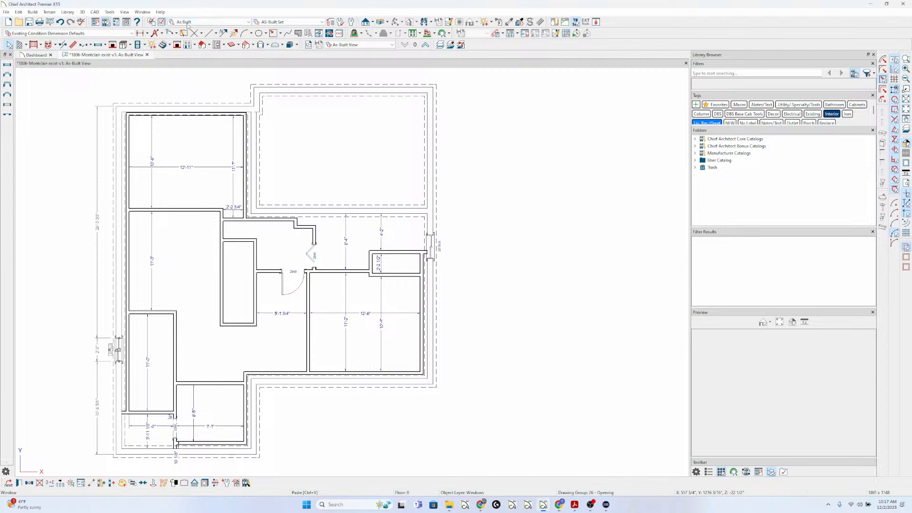
left_click(122, 258)
left_click(122, 257)
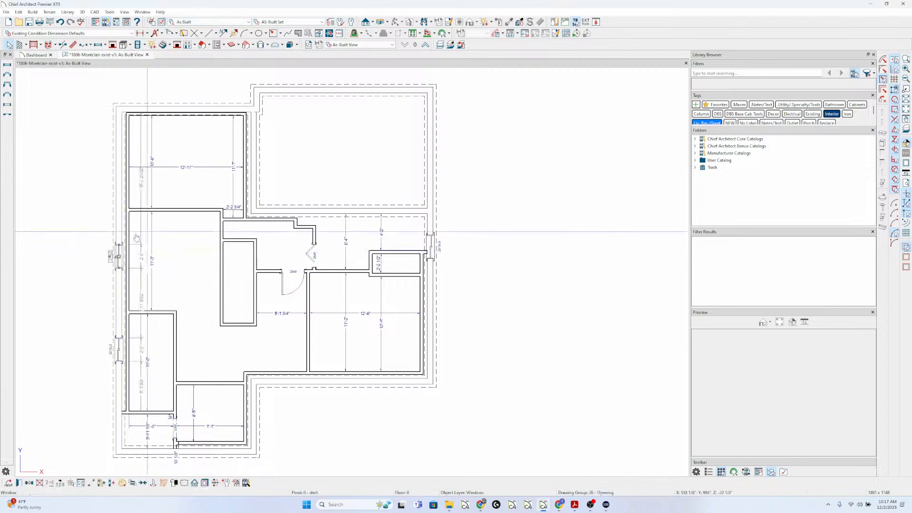
key("ctrl+v")
left_click(123, 159)
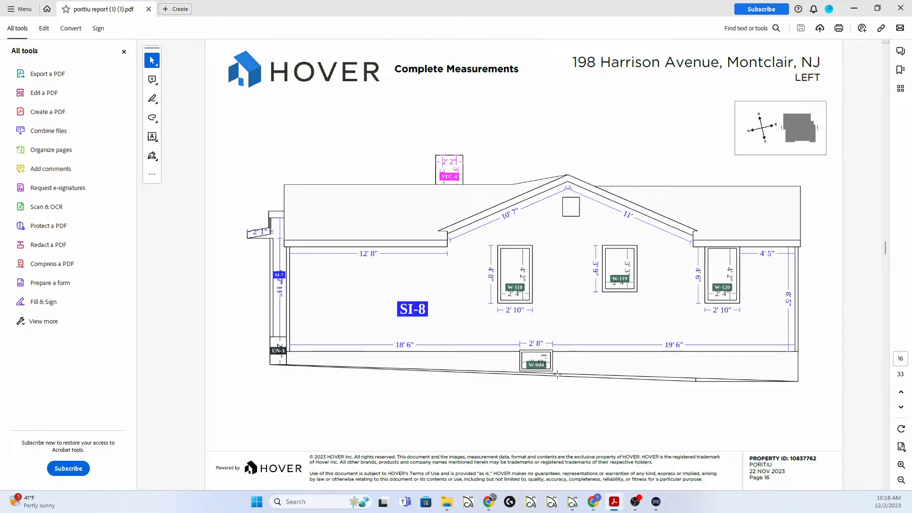
Examine the basement windows in the HOVER report's left and back elevations and its exterior photos
scroll(557, 375, "up", 2)
scroll(558, 374, "up", 2)
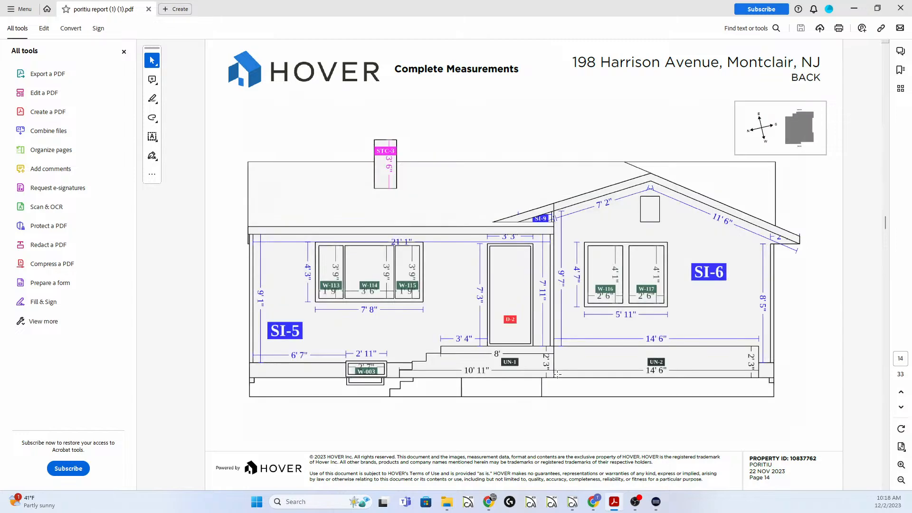
scroll(557, 374, "down", 4)
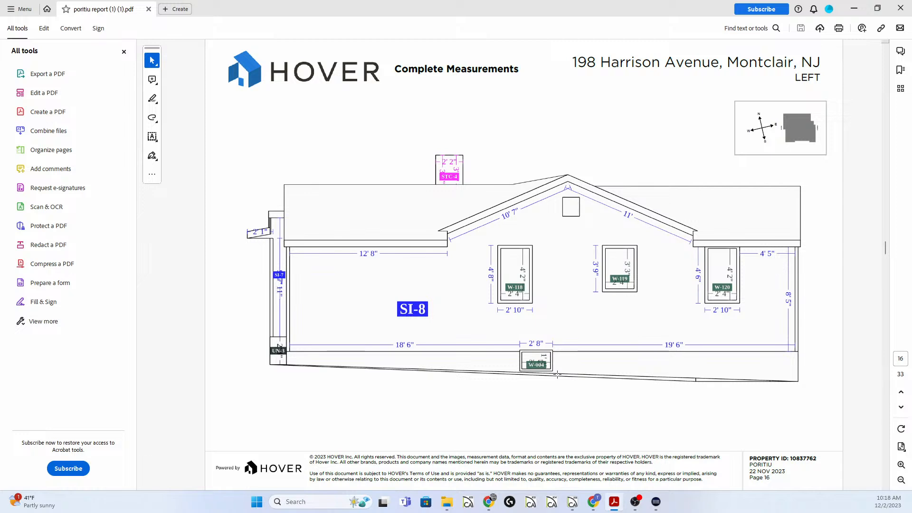
left_click(572, 502)
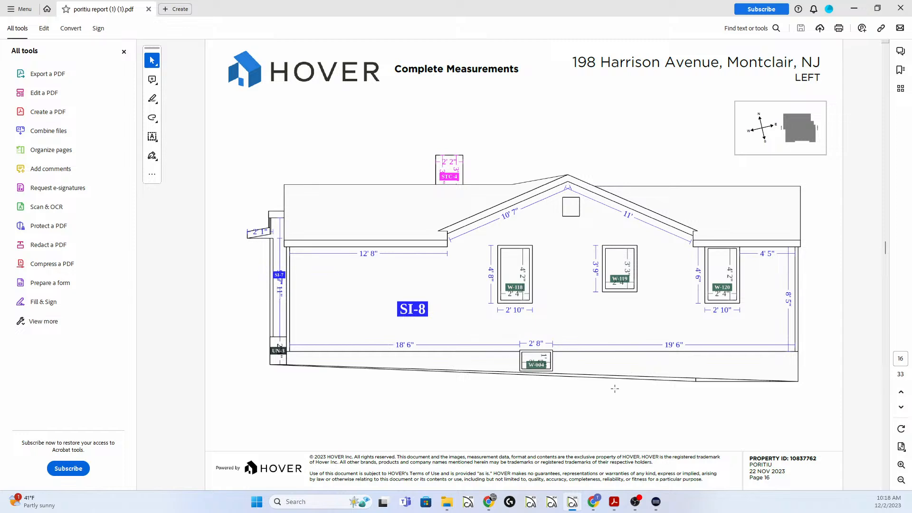
scroll(563, 389, "up", 2)
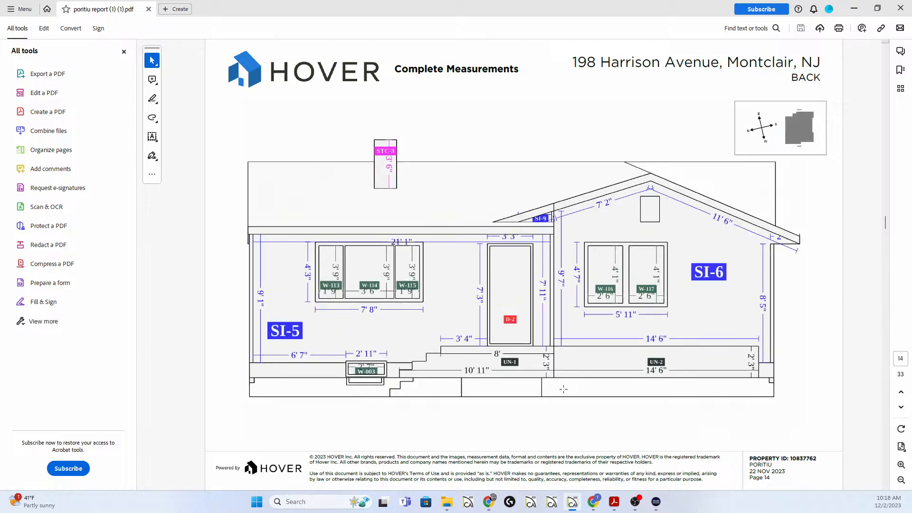
scroll(563, 389, "down", 18)
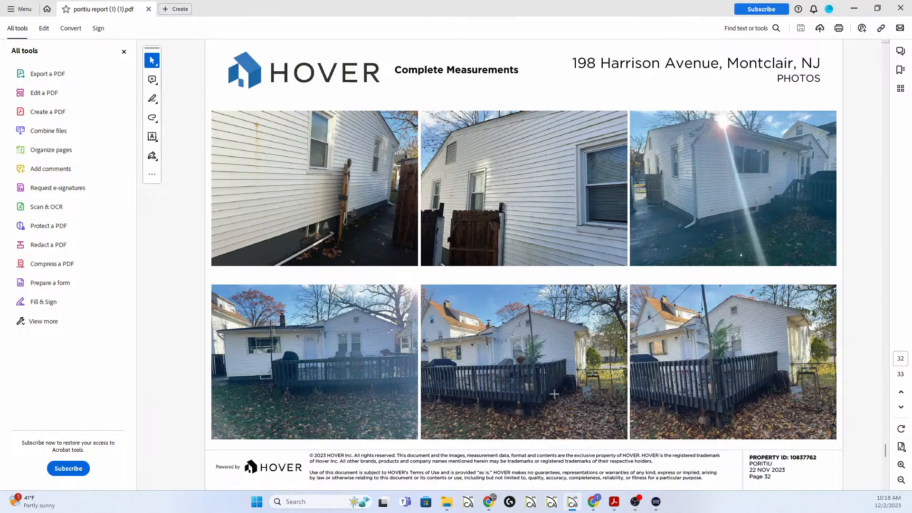
scroll(555, 394, "down", 3)
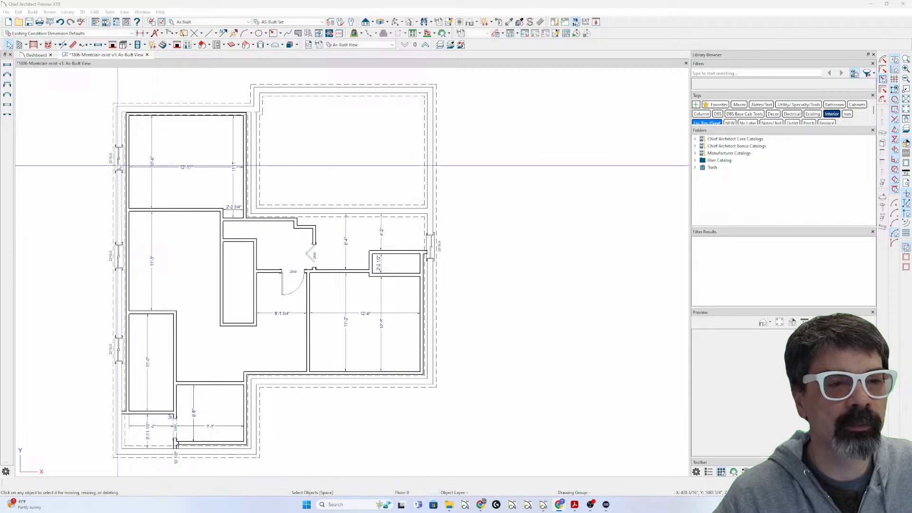
Shift the upper room's window down the left exterior wall and paste a second copy near that room's upper corner
left_click(118, 162)
mouse_move(119, 161)
left_mouse_down()
mouse_move(118, 183)
mouse_move(118, 170)
left_mouse_up()
key("ctrl+v")
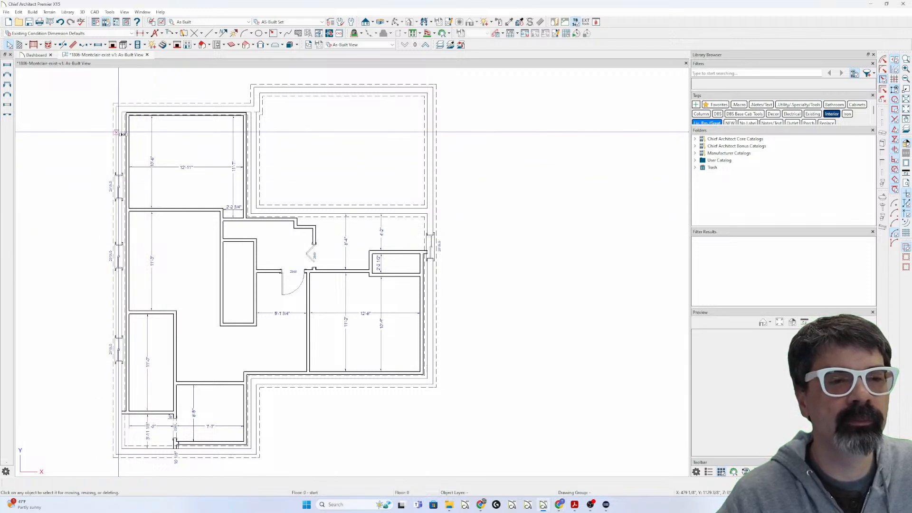
left_click(119, 131)
key("ctrl+v")
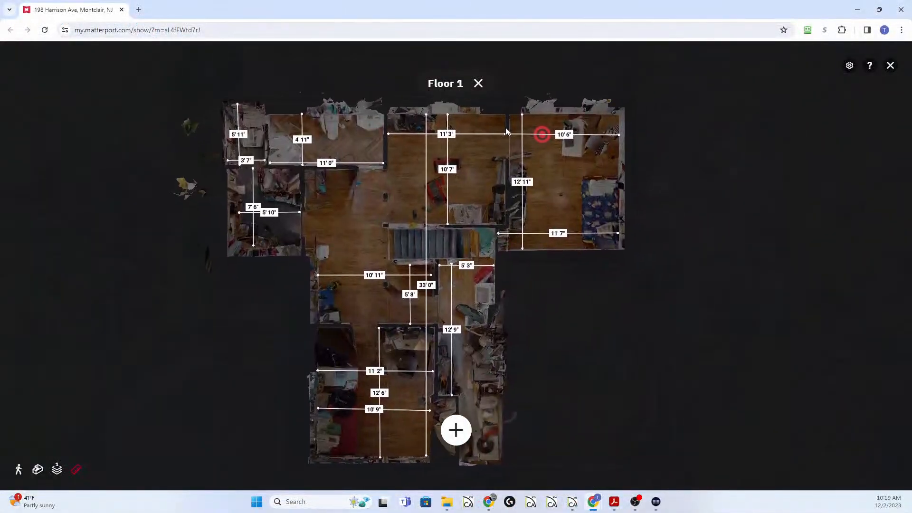
Mark the rooms' door locations on the tour's Floor 1 overhead plan with freehand red pen strokes
scroll(504, 116, "up", 3)
left_click_drag(517, 156, 517, 233)
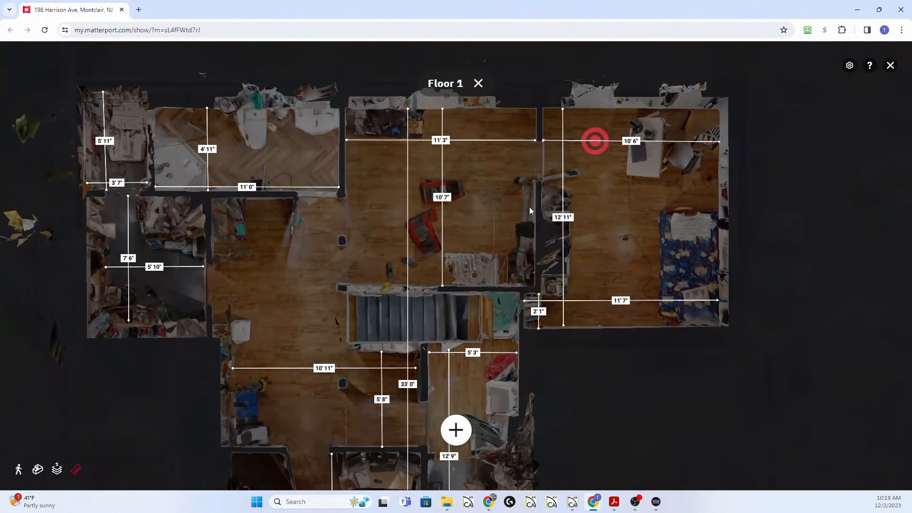
key("ctrl+2")
mouse_move(537, 138)
left_mouse_down()
mouse_move(535, 167)
mouse_move(578, 173)
left_mouse_up()
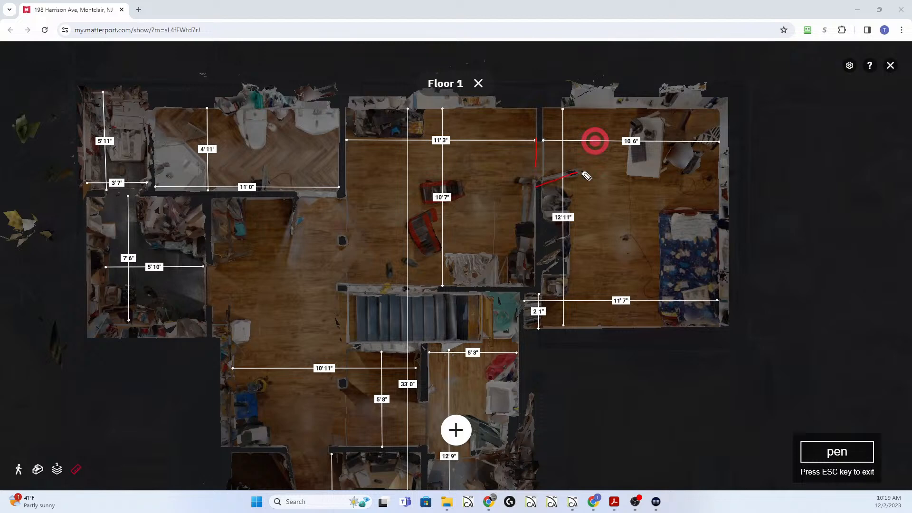
left_click_drag(338, 194, 283, 194)
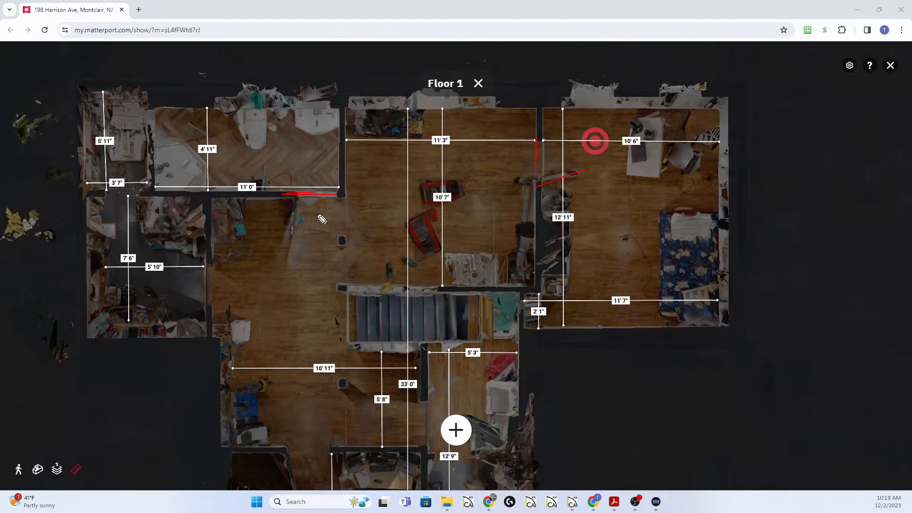
mouse_move(212, 261)
left_mouse_down()
mouse_move(212, 302)
mouse_move(209, 293)
left_mouse_up()
left_click_drag(142, 192, 98, 191)
mouse_move(419, 395)
left_mouse_down()
mouse_move(418, 445)
mouse_move(475, 459)
mouse_move(473, 436)
left_mouse_up()
mouse_move(283, 453)
left_mouse_down()
mouse_move(300, 488)
mouse_move(348, 455)
left_mouse_up()
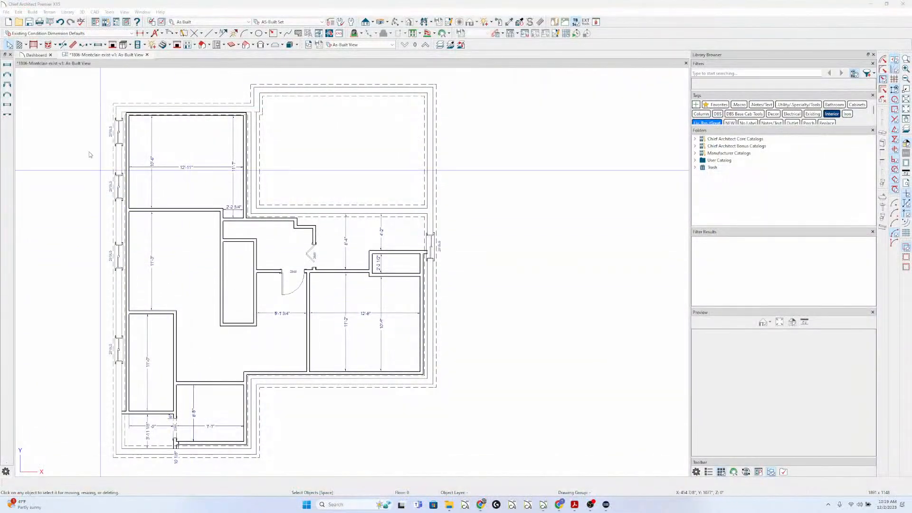
Place hinged doors for the upper-left, lower-right, bottom and narrow left rooms, and swap the hinge side of the narrow room's door
left_click(91, 45)
left_click(102, 58)
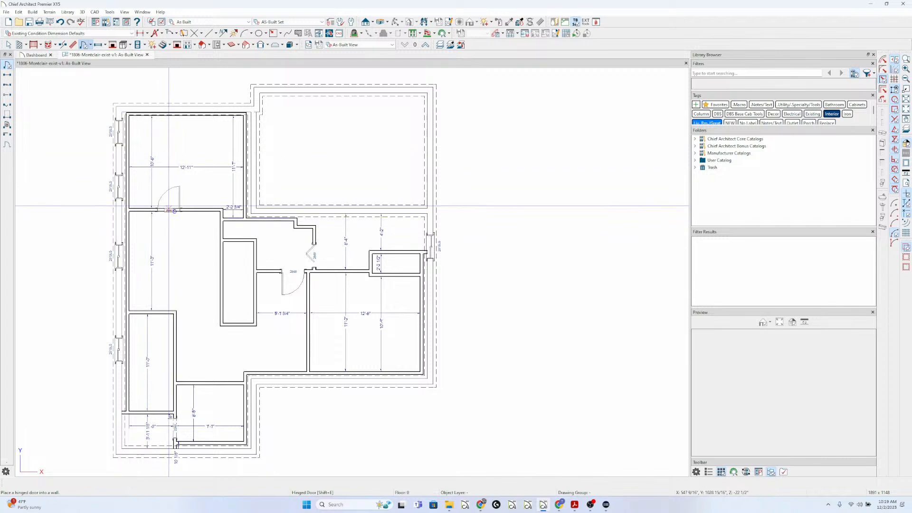
left_click(165, 208)
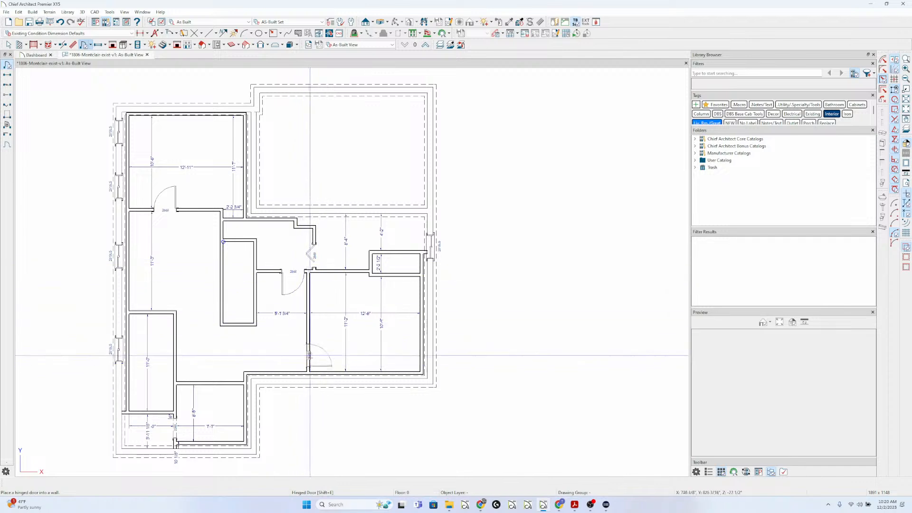
left_click(310, 352)
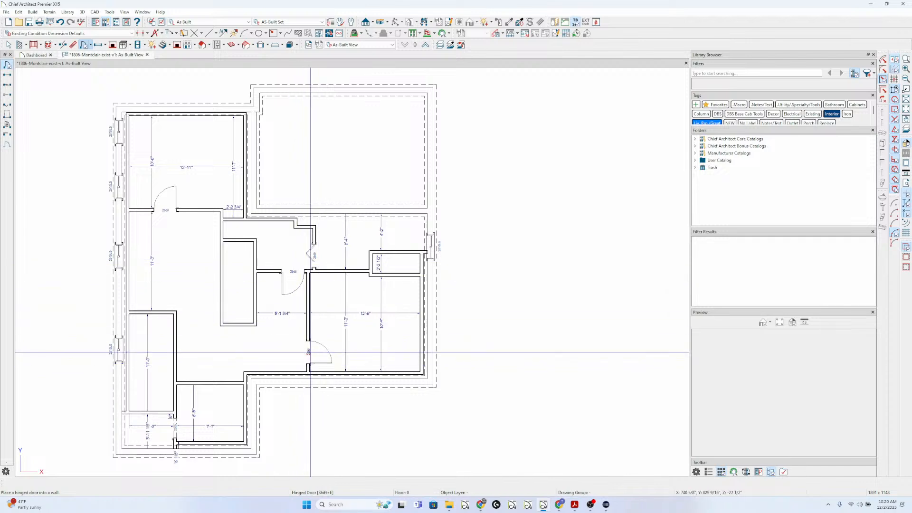
left_click(222, 386)
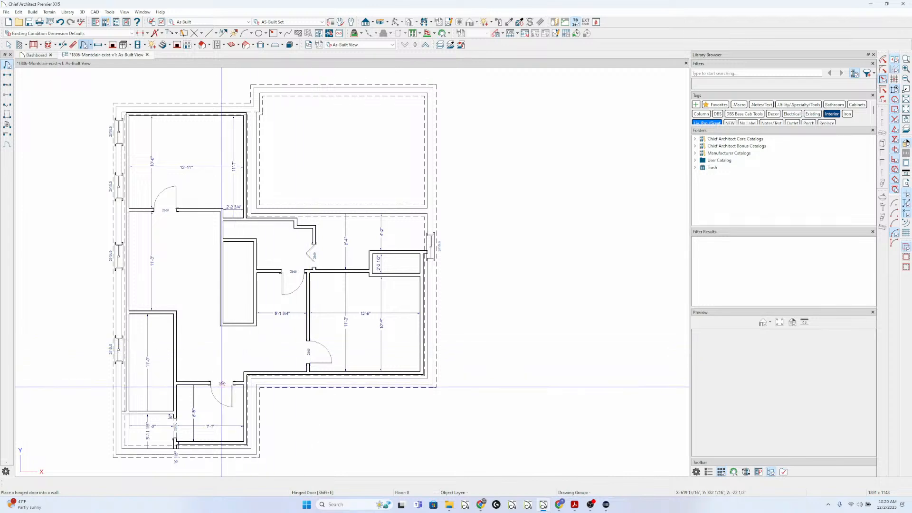
left_click(172, 328)
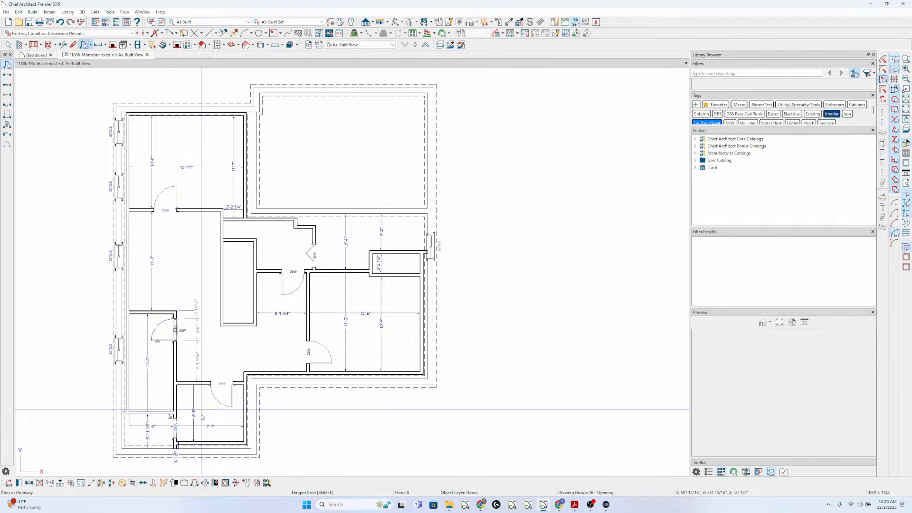
left_click(195, 483)
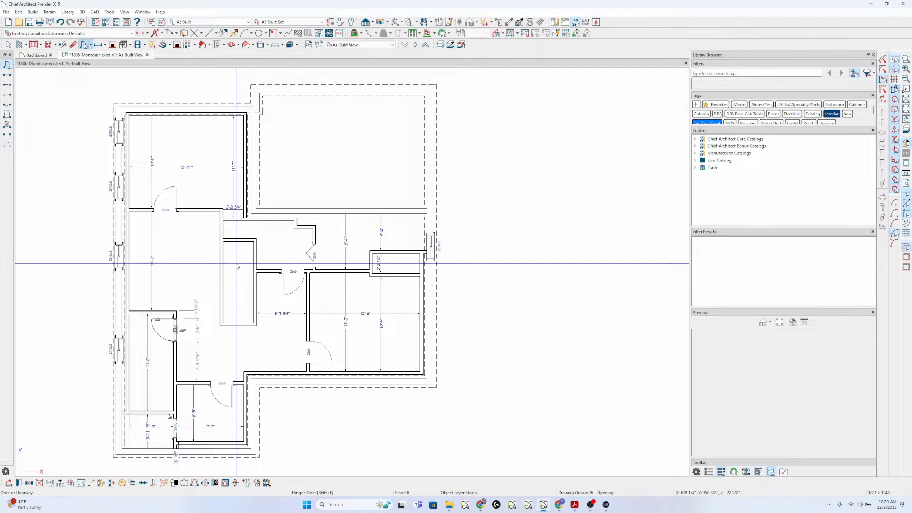
Draw a straight staircase running up inside the long narrow central enclosure and compare it with the reference floor
left_click(162, 45)
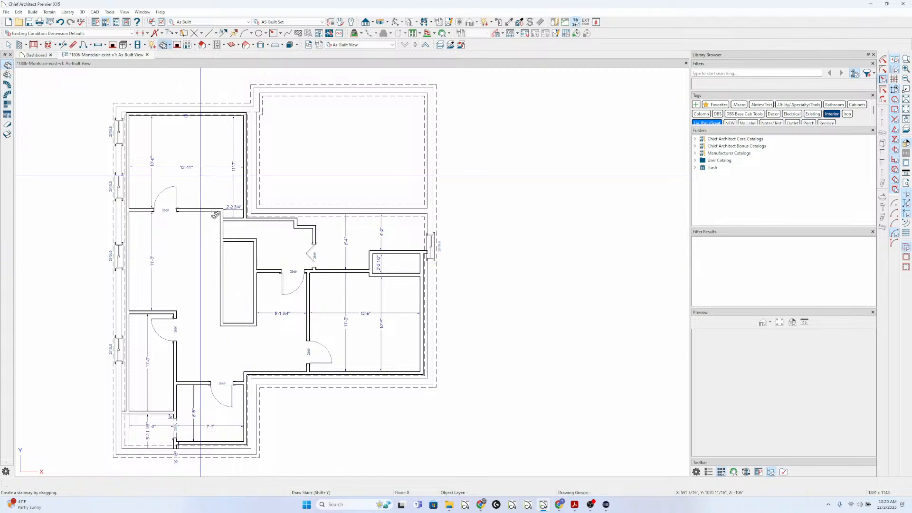
left_click_drag(238, 323, 240, 254)
scroll(240, 253, "up", 2)
scroll(238, 252, "up", 2)
left_click(237, 252)
left_click(236, 236)
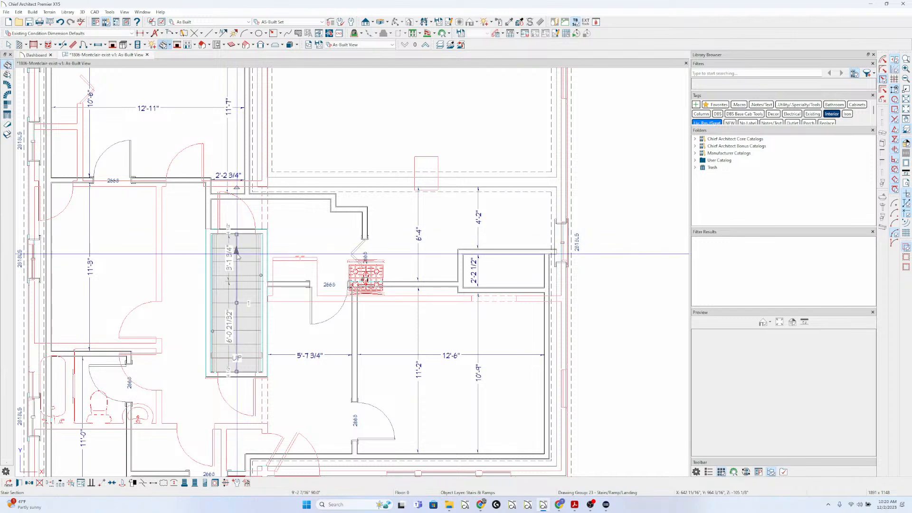
key("F9")
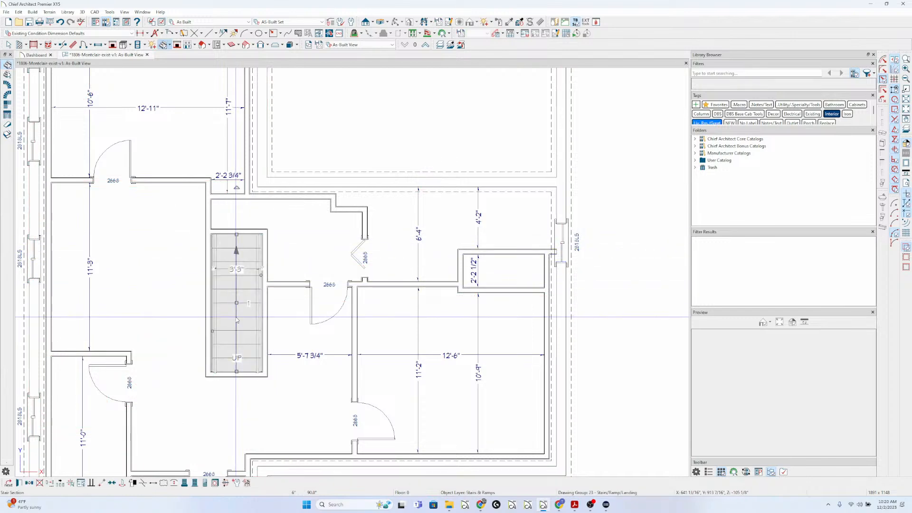
Widen the staircase to 3'-5" by extending both of its sides out to the enclosing walls
scroll(237, 321, "up", 5)
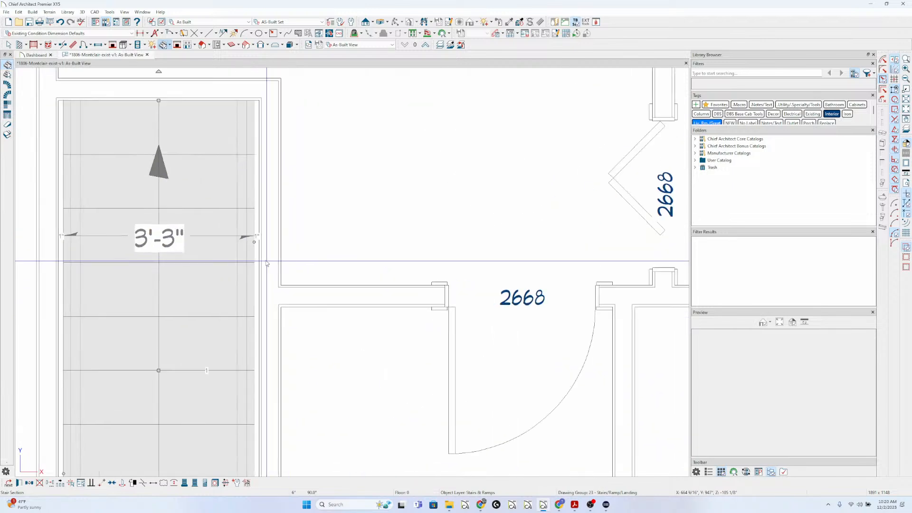
left_click_drag(254, 243, 259, 242)
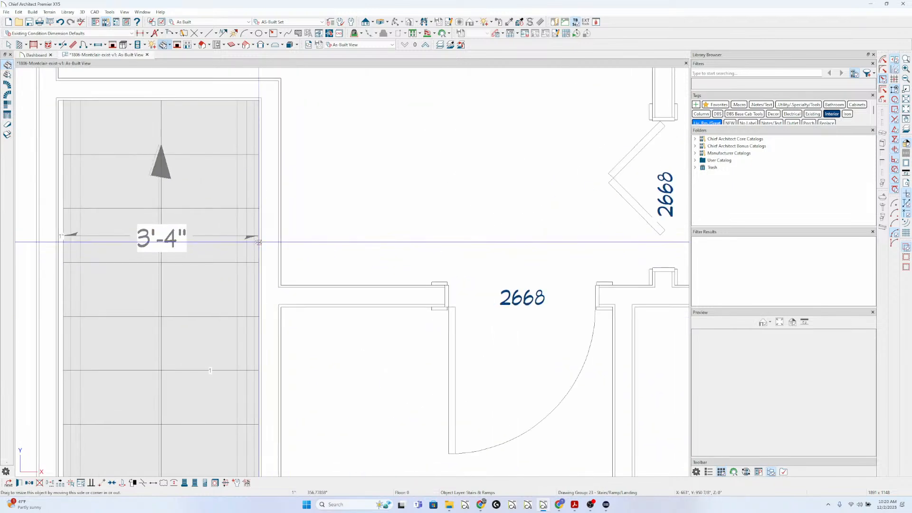
scroll(260, 266, "down", 1)
left_click(106, 266)
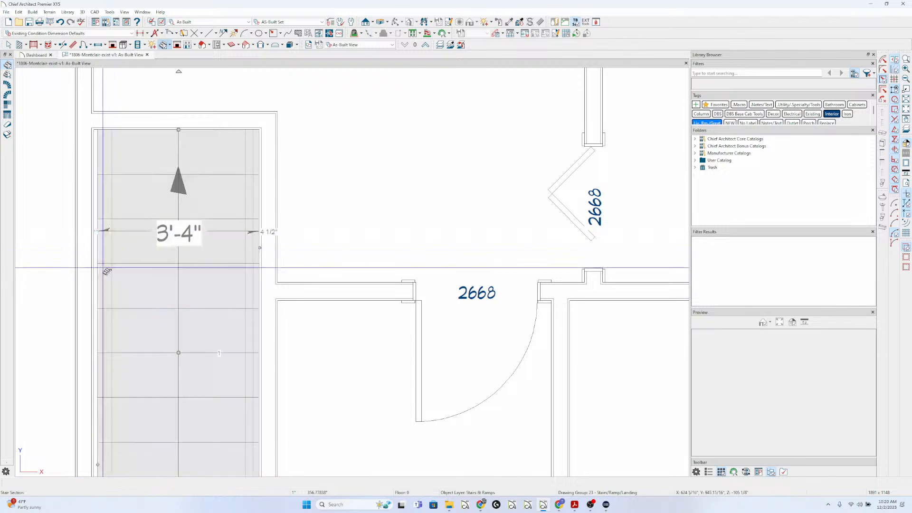
left_click_drag(98, 465, 94, 463)
key("Escape")
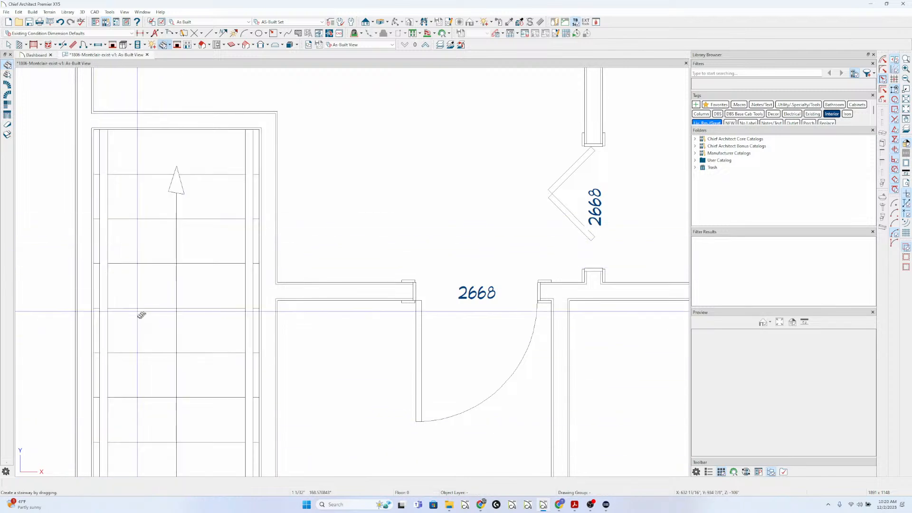
scroll(163, 298, "down", 1)
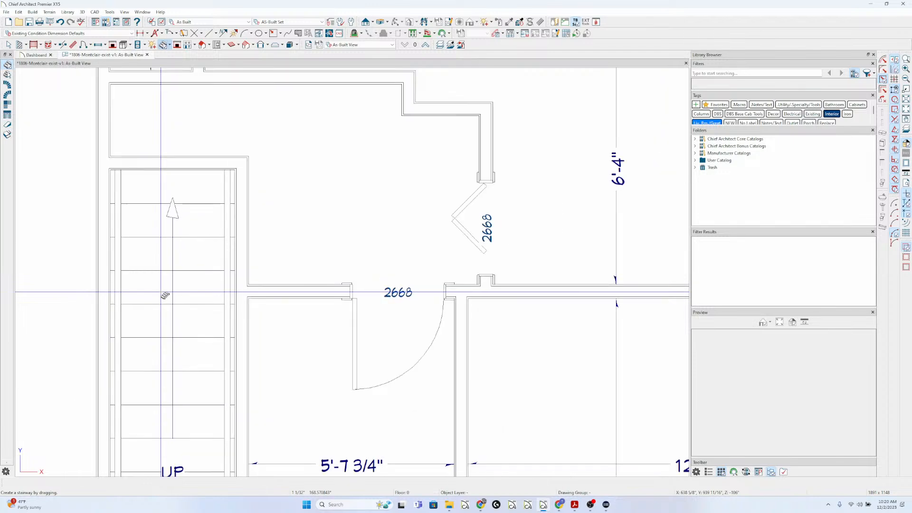
scroll(184, 314, "down", 1)
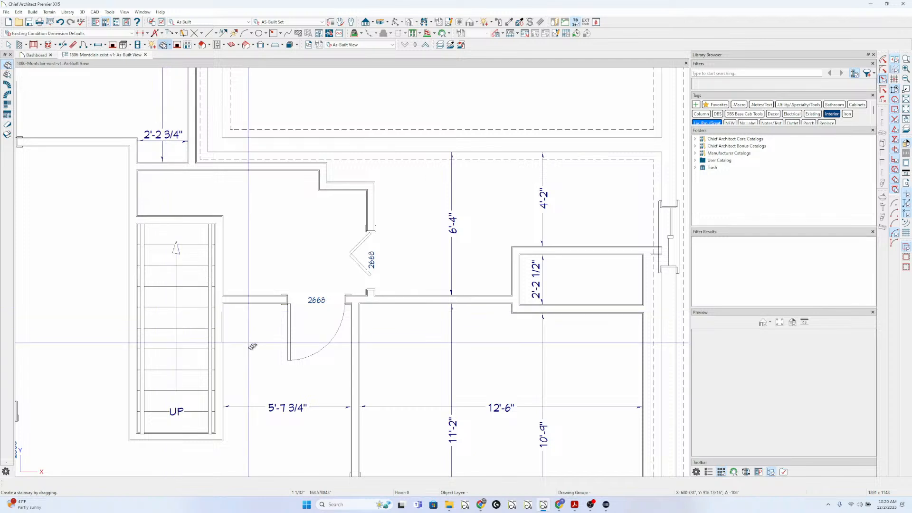
scroll(251, 346, "down", 1)
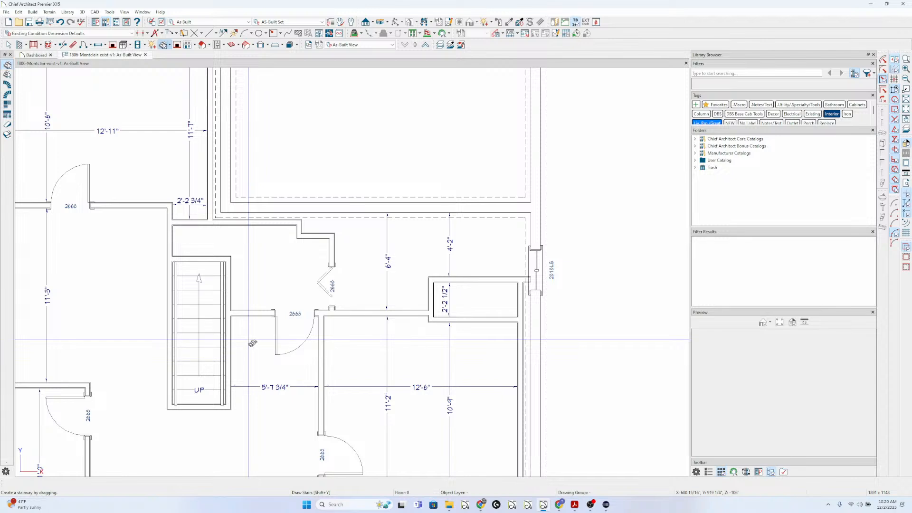
scroll(252, 342, "down", 1)
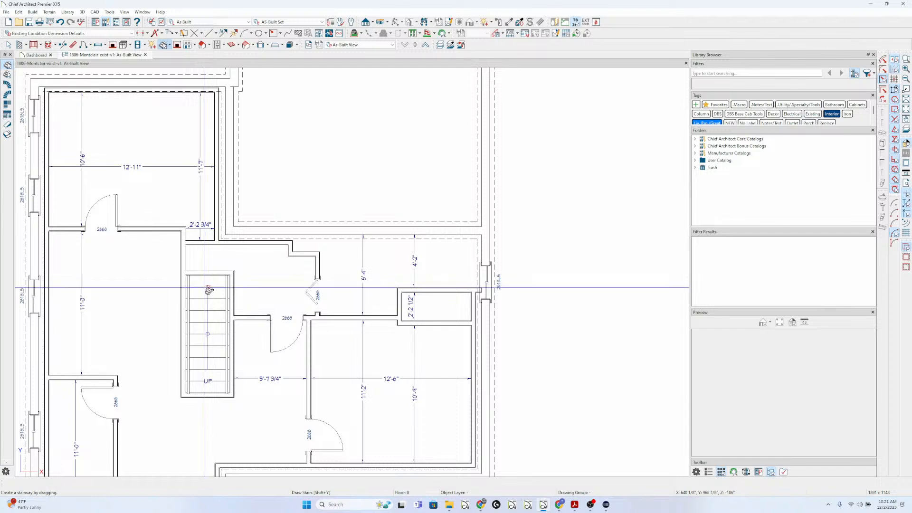
scroll(208, 290, "up", 2)
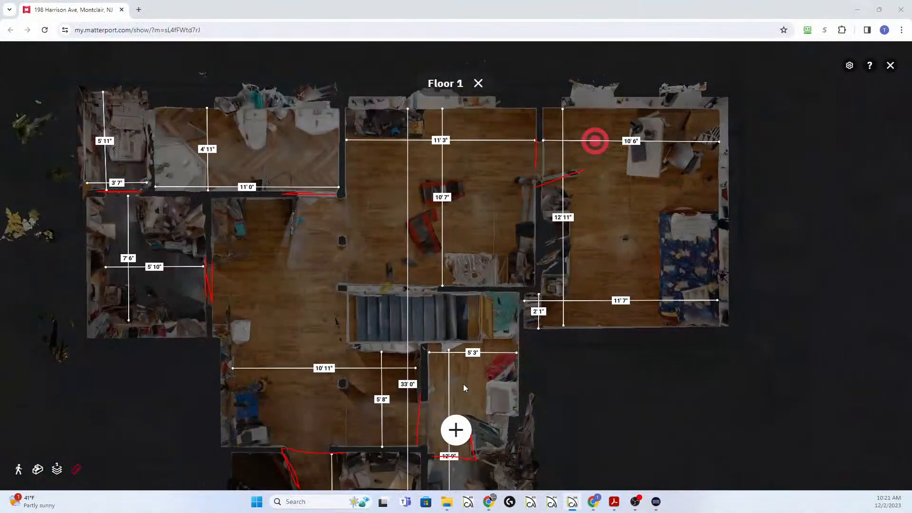
Clear the red pen marks in the Matterport tour and examine the sloped ceiling over the washer and dryer beside the stairs
left_click(464, 385)
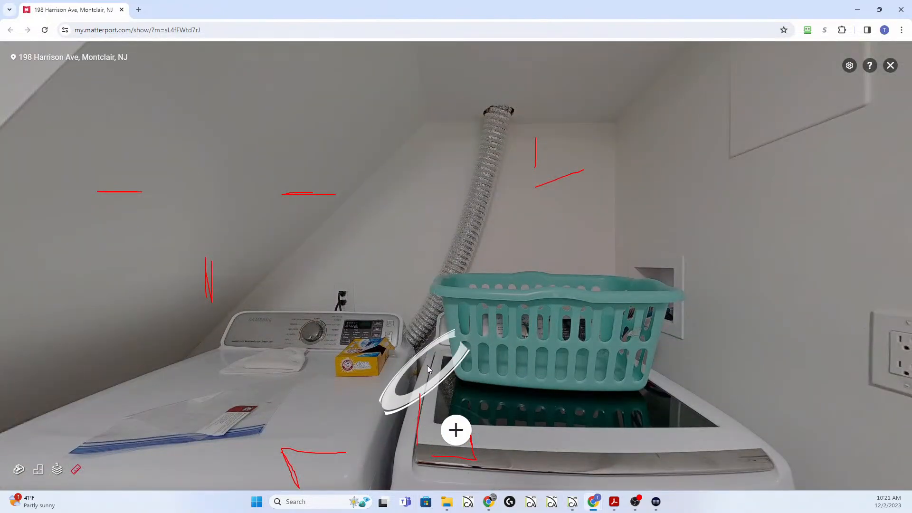
key("ctrl+2")
left_click_drag(442, 341, 523, 322)
key("Escape")
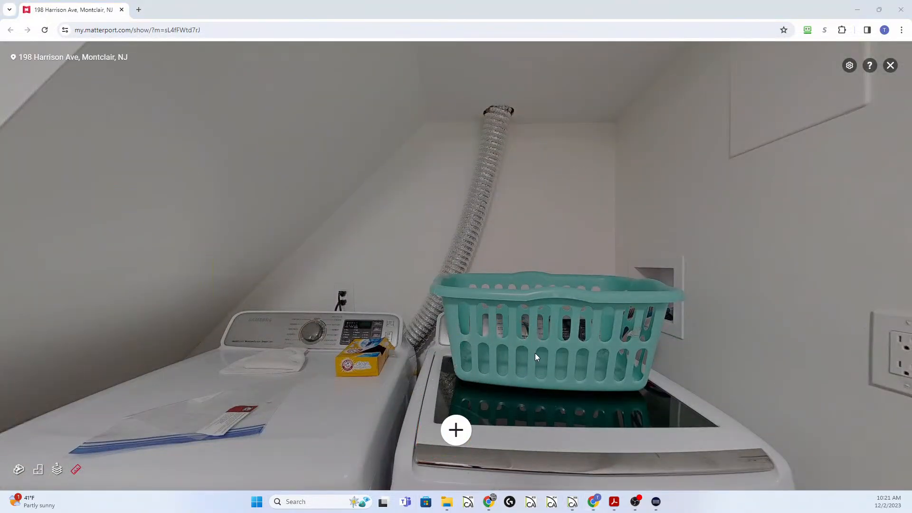
left_click_drag(508, 403, 797, 329)
left_click_drag(603, 309, 595, 404)
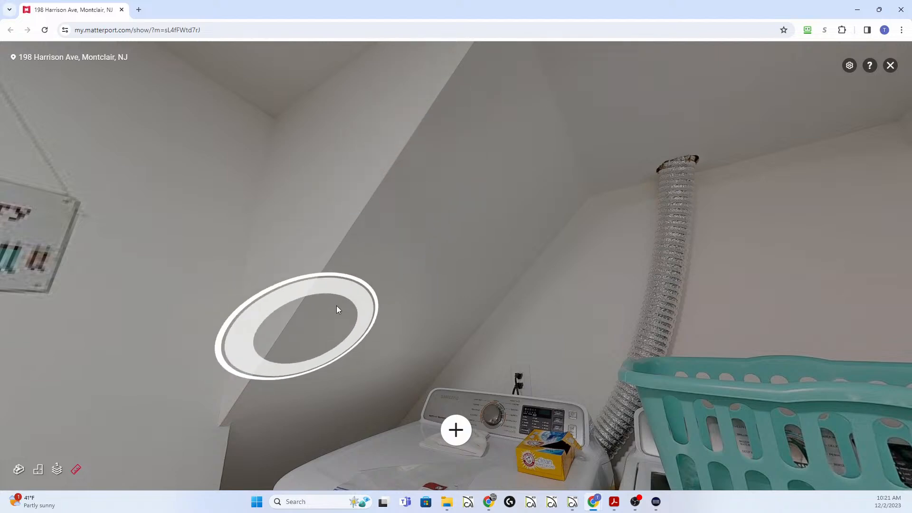
left_click(541, 119)
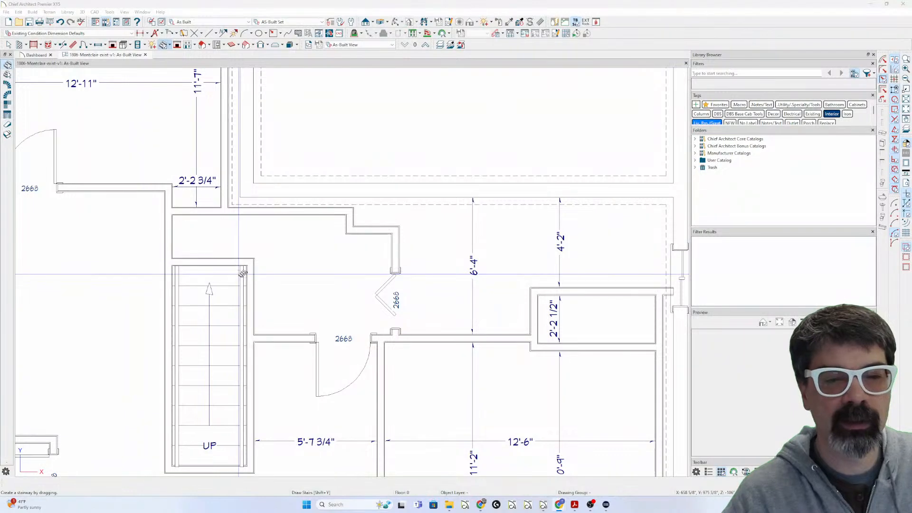
Delete the short wall across the upper end of the staircase in the Chief Architect plan
left_click(227, 259)
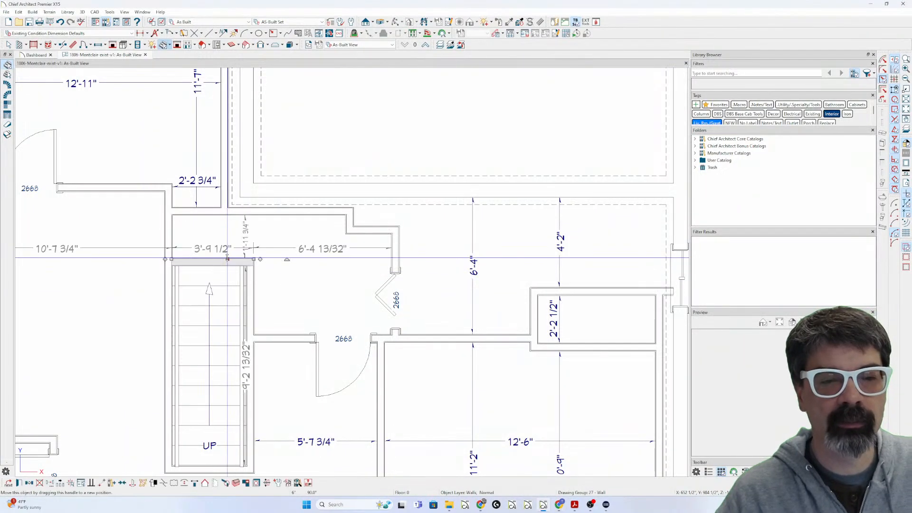
key("Delete")
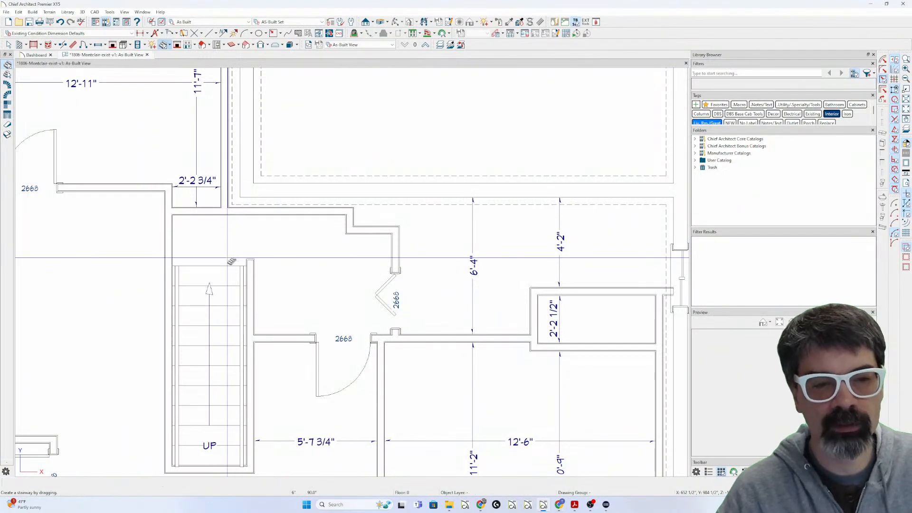
key("space")
left_click(256, 297)
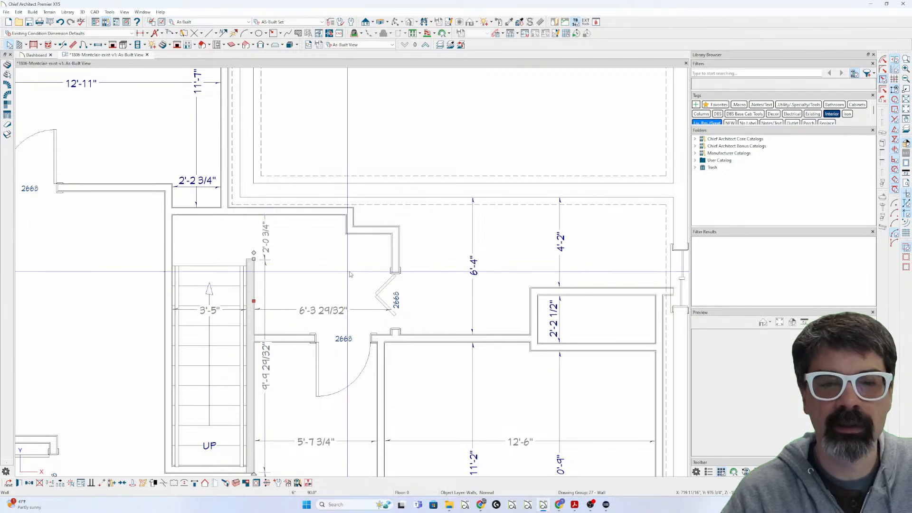
Create a full camera view from the space beside the bifold door and inspect the opening above the stairs
key("c")
left_click_drag(373, 261, 342, 271)
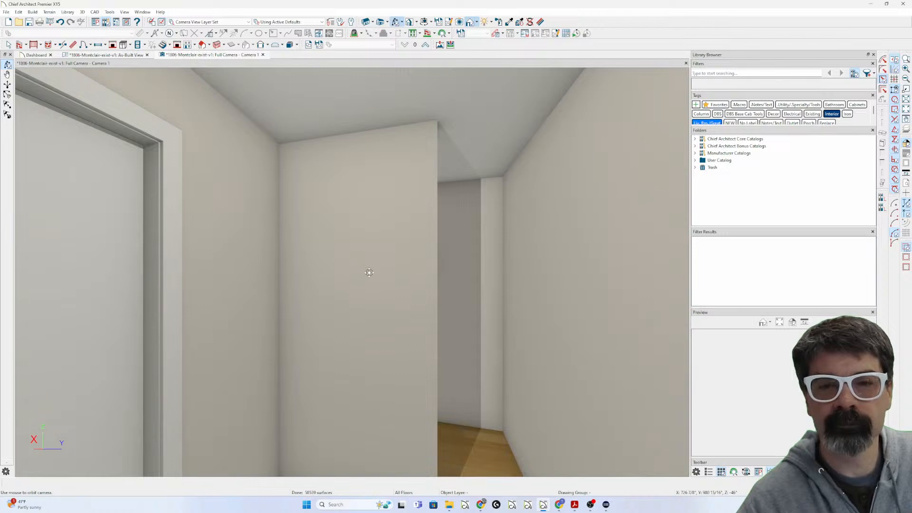
left_click_drag(369, 272, 390, 282)
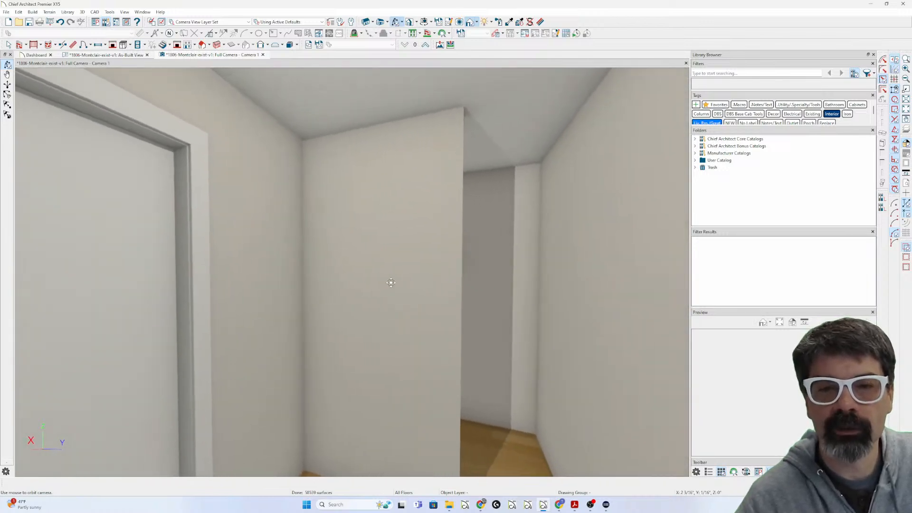
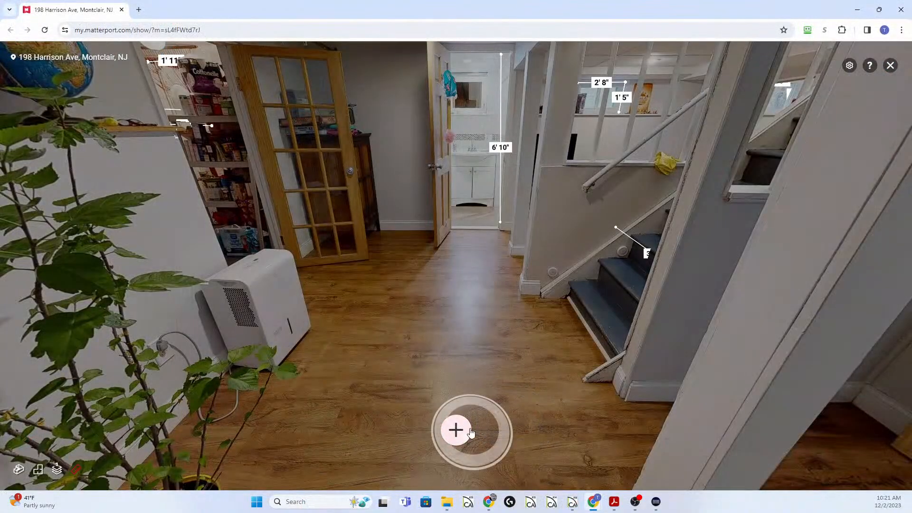
Measure the floor distance in the Matterport tour from the wall behind the dehumidifier to the foot of the stairs
left_click(456, 431)
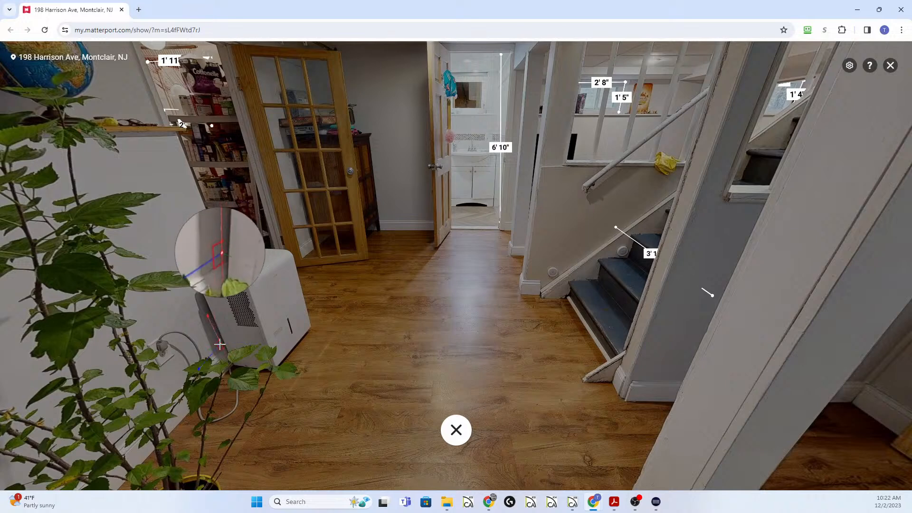
left_click(217, 348)
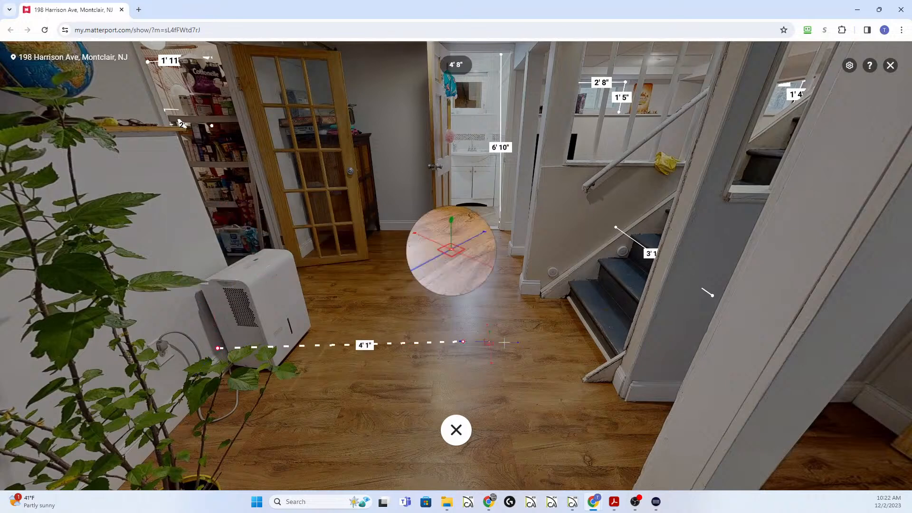
left_click(611, 353)
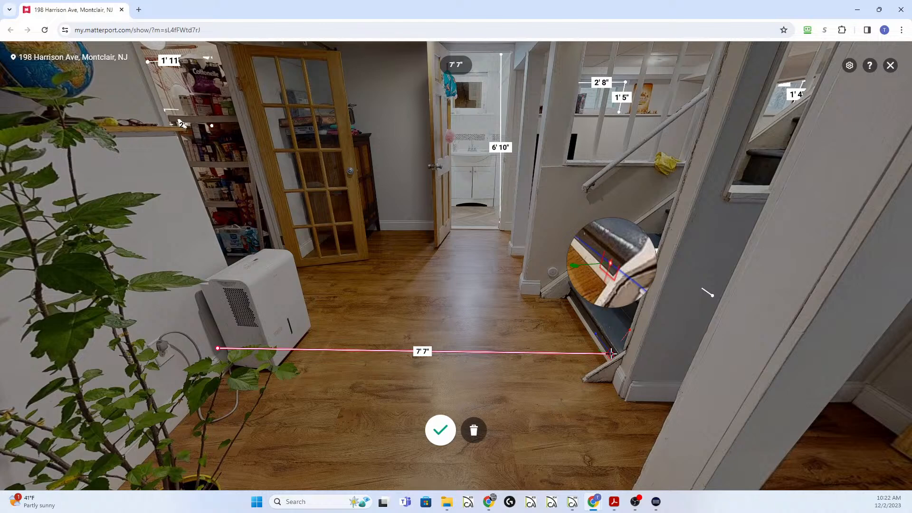
left_click(612, 353)
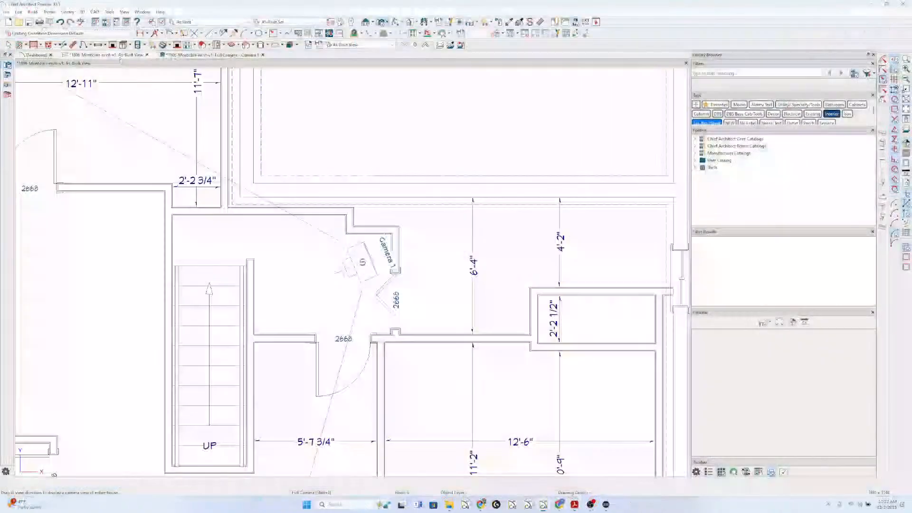
Shorten the staircase in the plan by pulling its lower end away from the wall that closes the enclosure
scroll(333, 316, "down", 3)
scroll(274, 350, "up", 3)
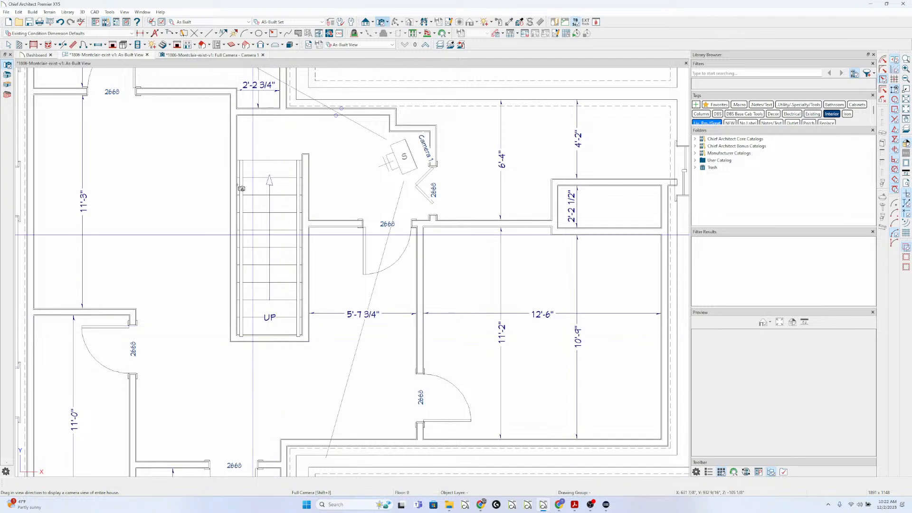
key("space")
left_click(269, 334)
left_click_drag(269, 334, 269, 315)
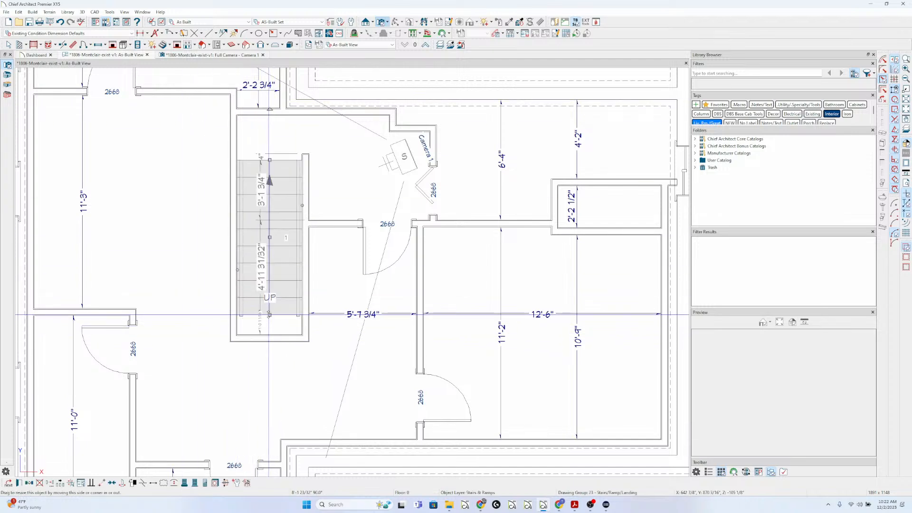
Dimension from the foot of the stairs to the lower exterior wall and move the staircase so the distance is 7'7"
left_click(140, 34)
left_click_drag(286, 385, 284, 315)
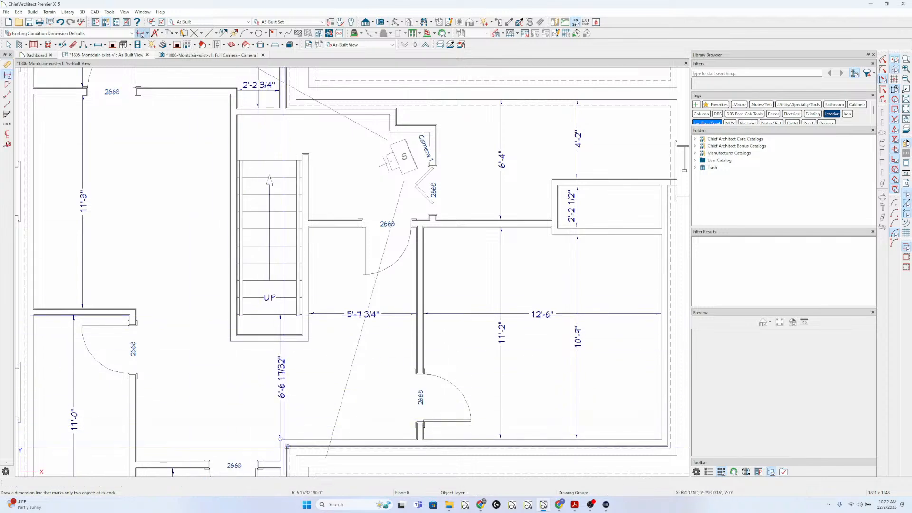
key("space")
left_click(270, 298)
left_click(281, 391)
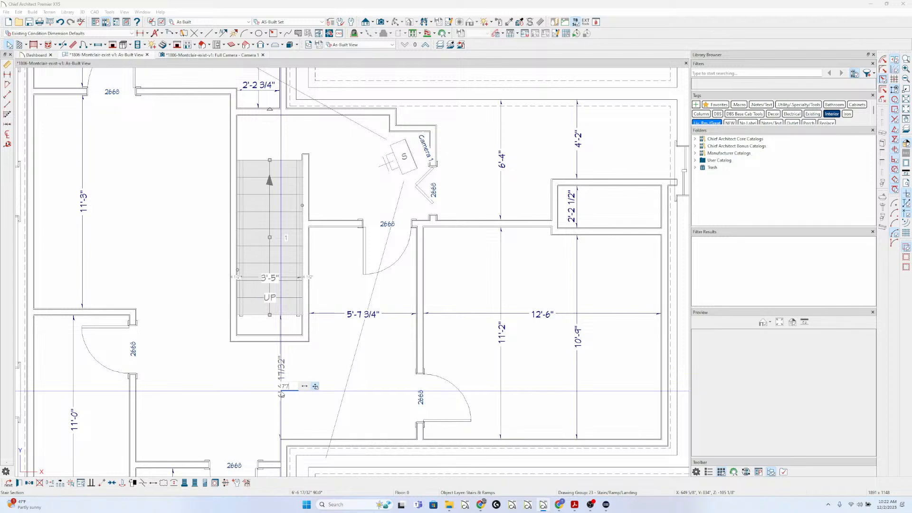
type("7'7")
key("Return")
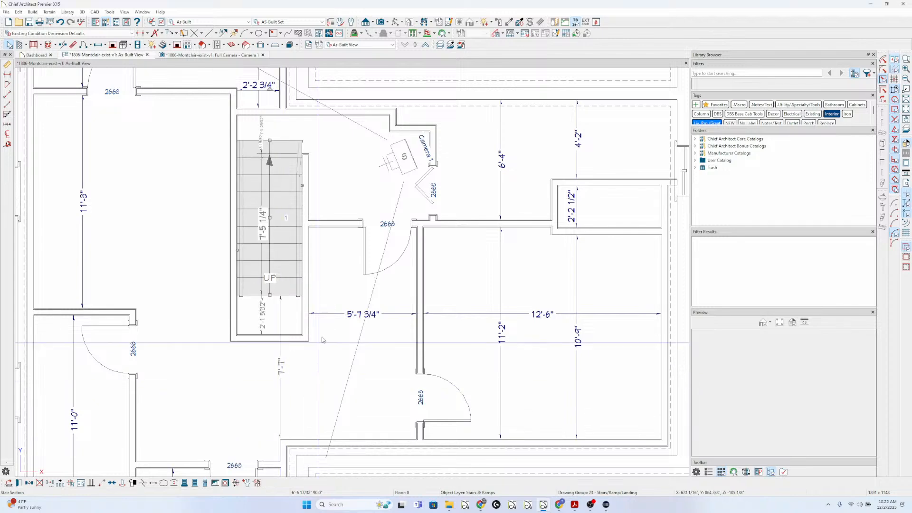
Display the reference floor and pull the staircase's upper end down, making the stairs about 7'-1" long
key("F9")
left_click(271, 147)
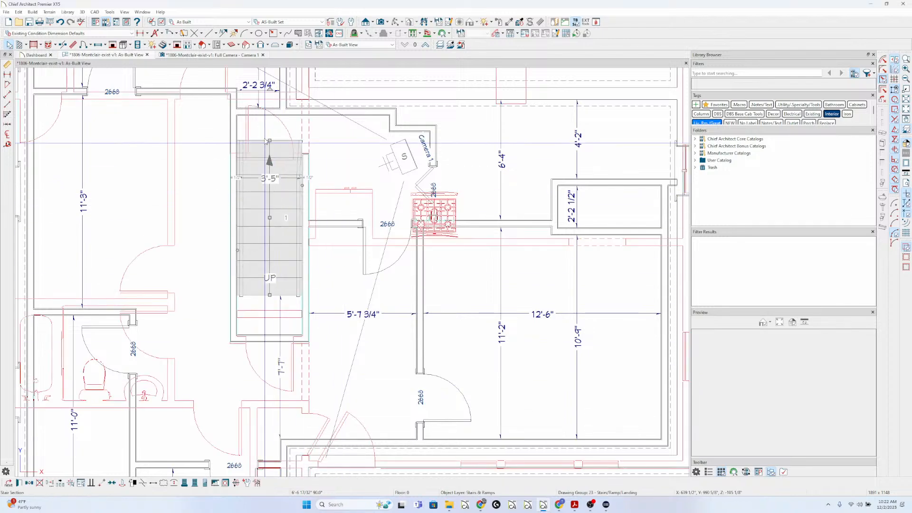
left_click_drag(269, 139, 269, 166)
scroll(269, 166, "up", 3)
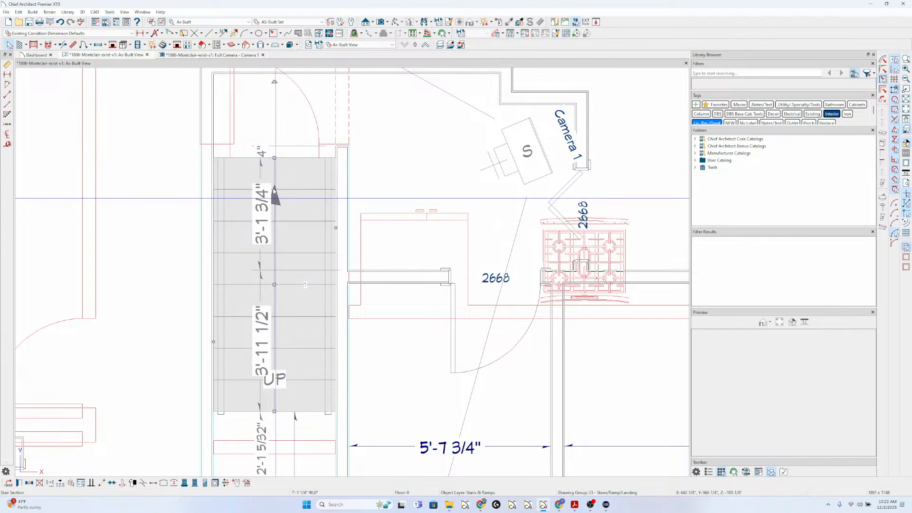
scroll(273, 164, "down", 2)
key("Escape")
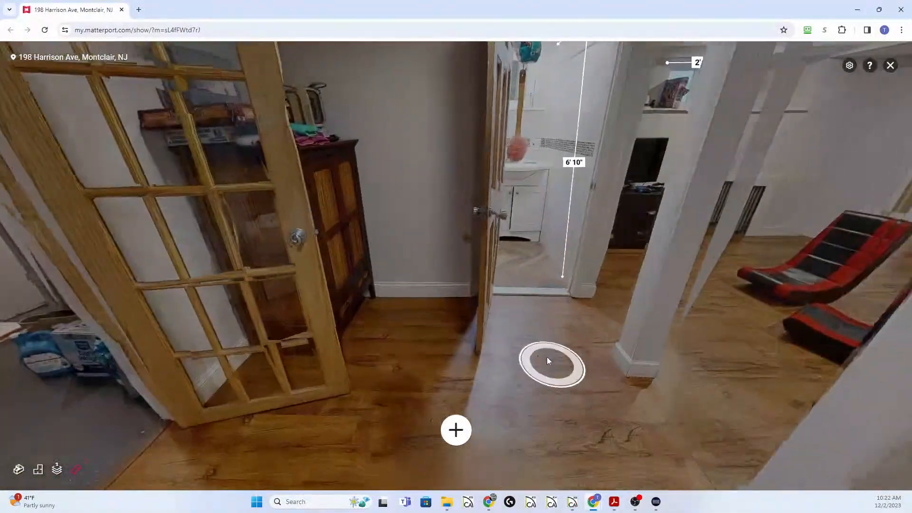
Face the basement staircase in the Matterport tour and count its steps by marking each tread with the screen pen
left_click_drag(547, 358, 243, 338)
left_click_drag(689, 410, 550, 485)
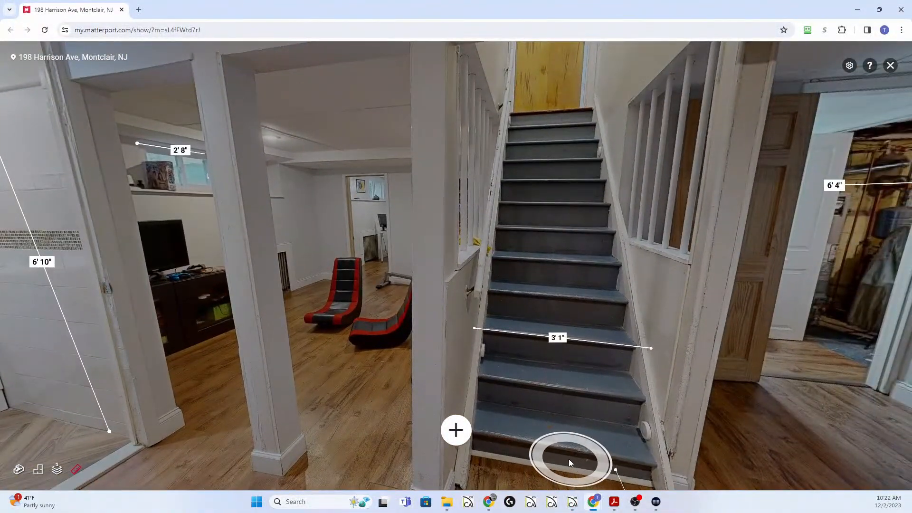
key("ctrl+2")
left_click_drag(574, 430, 564, 445)
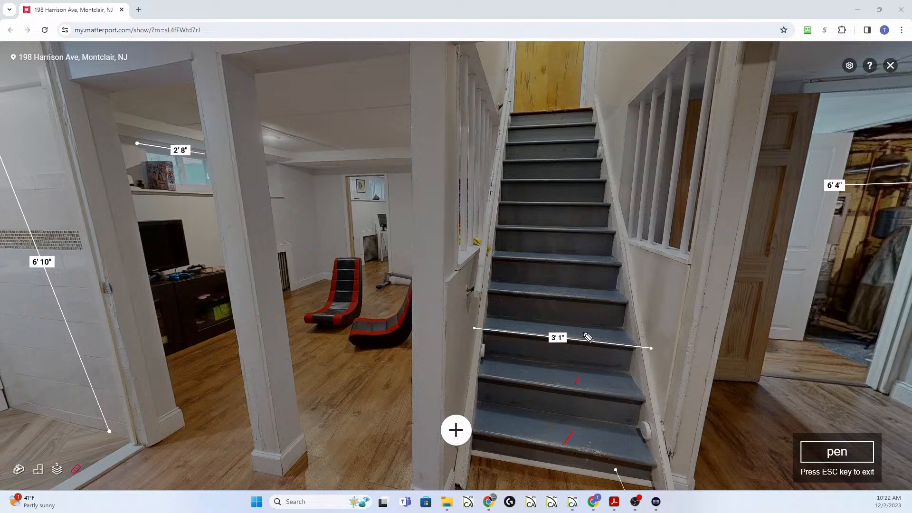
left_click_drag(581, 258, 581, 255)
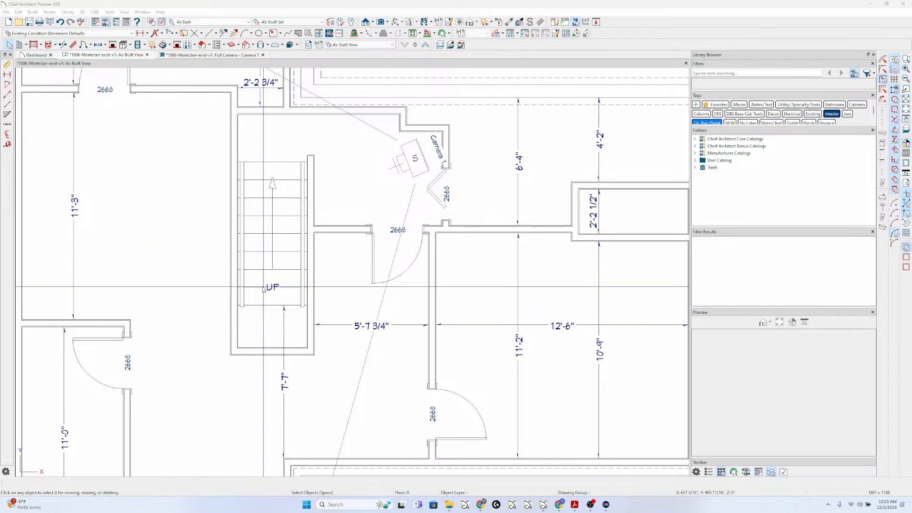
Remeasure the floor distance in the tour from the foot of the stairs to the wall behind the dehumidifier, and delete that duplicate measurement
scroll(264, 289, "down", 3)
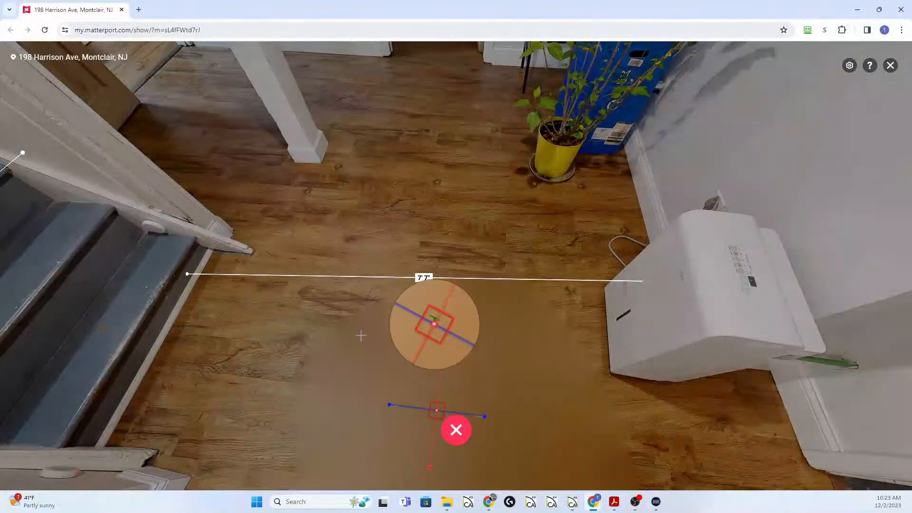
left_click(198, 250)
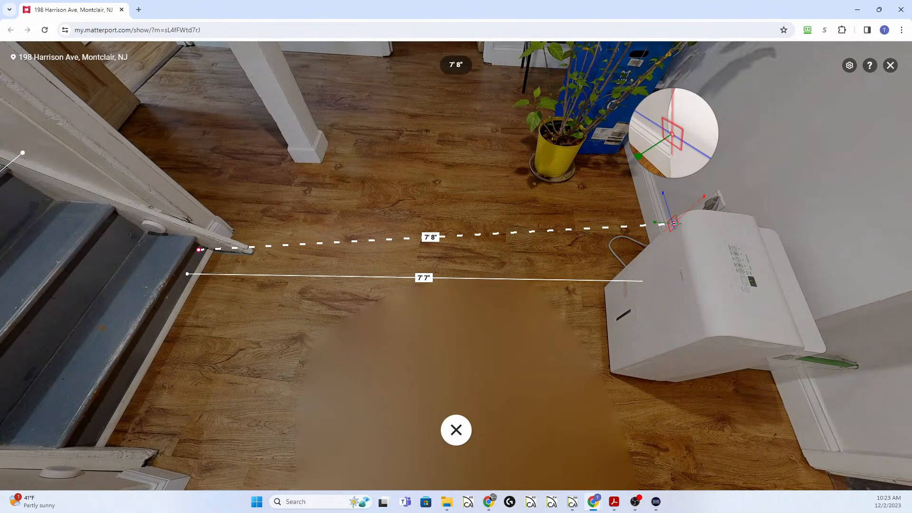
left_click(674, 223)
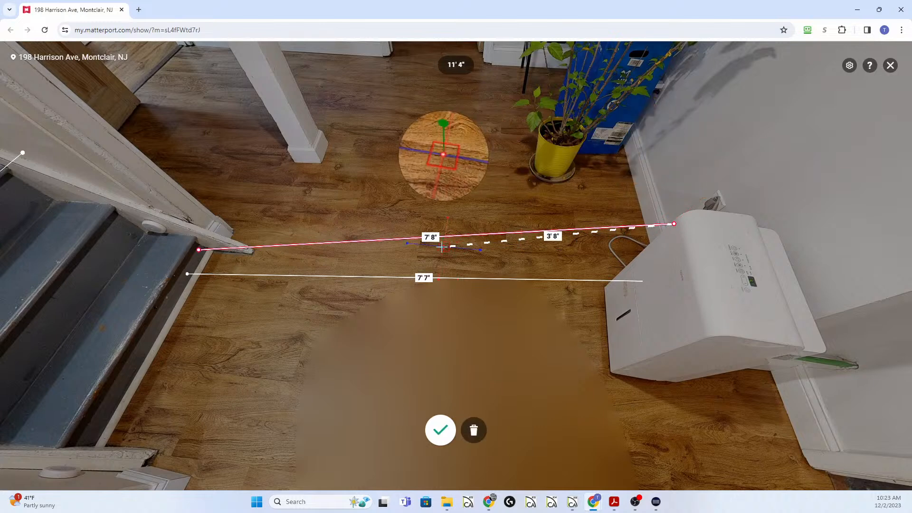
key("Escape")
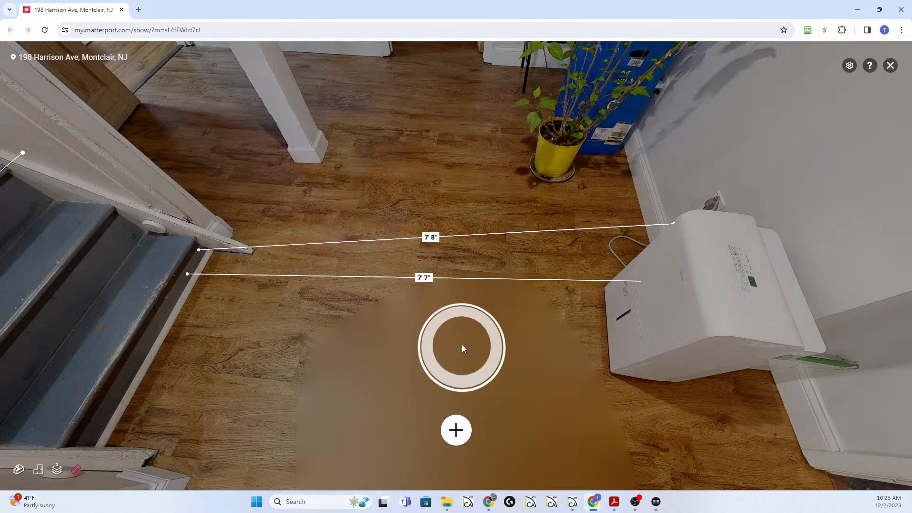
left_click(437, 184)
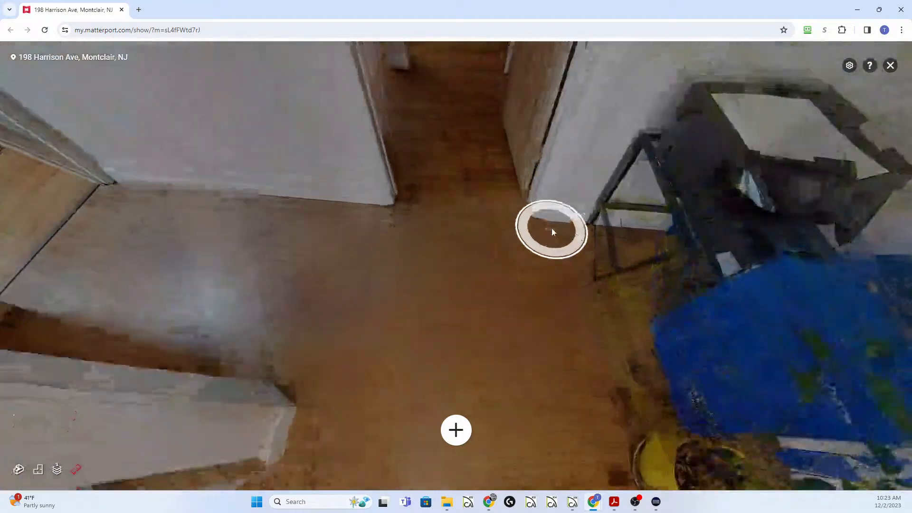
left_click_drag(551, 228, 196, 260)
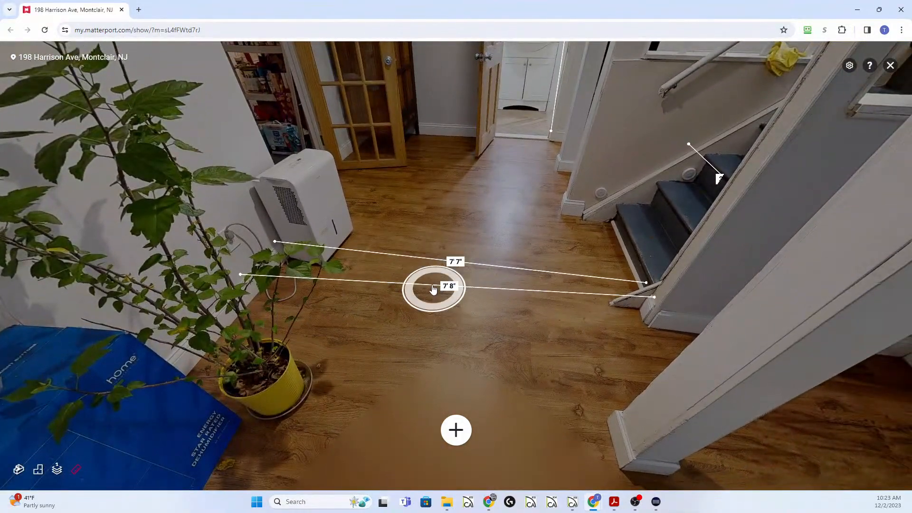
left_click(433, 288)
left_click(474, 430)
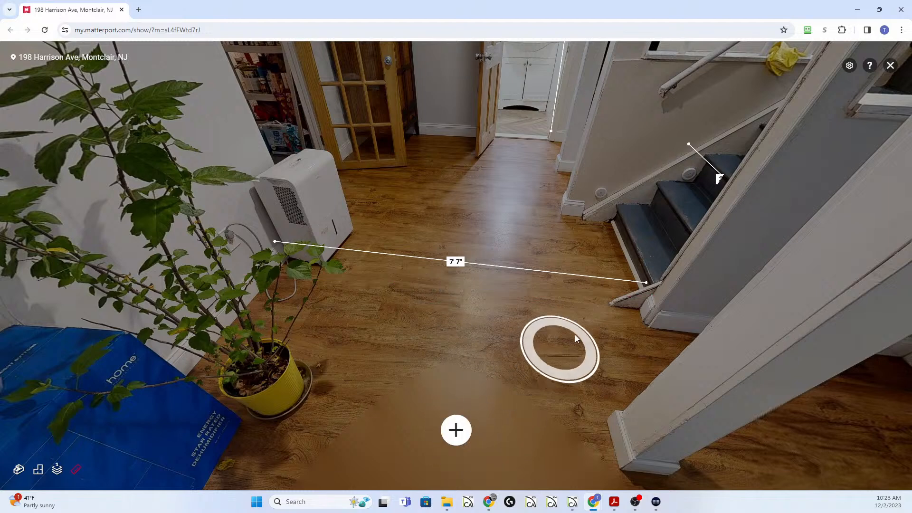
Measure across the basement in the tour from the wall above the dehumidifier to the far wall beside the wooden door beyond the stairs
left_click(608, 322)
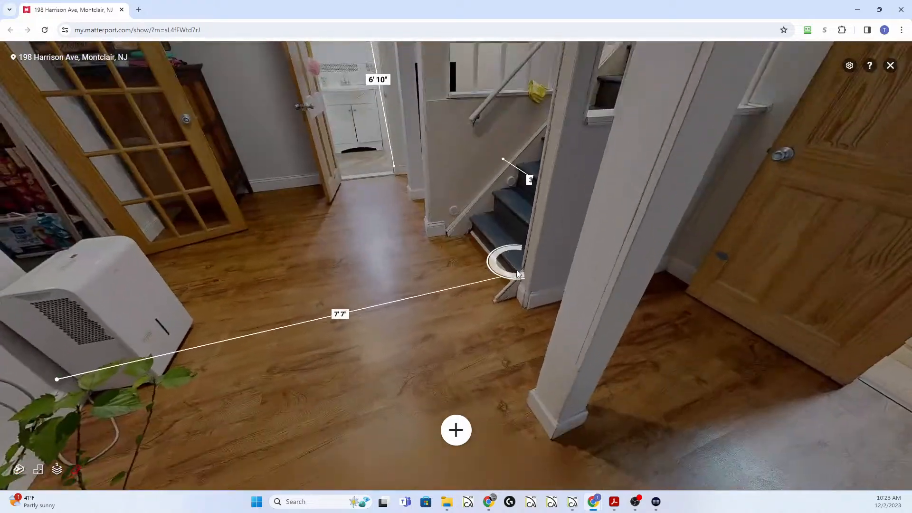
left_click_drag(517, 271, 533, 414)
mouse_move(479, 261)
left_mouse_down()
mouse_move(628, 312)
mouse_move(567, 315)
mouse_move(494, 292)
mouse_move(495, 264)
left_mouse_up()
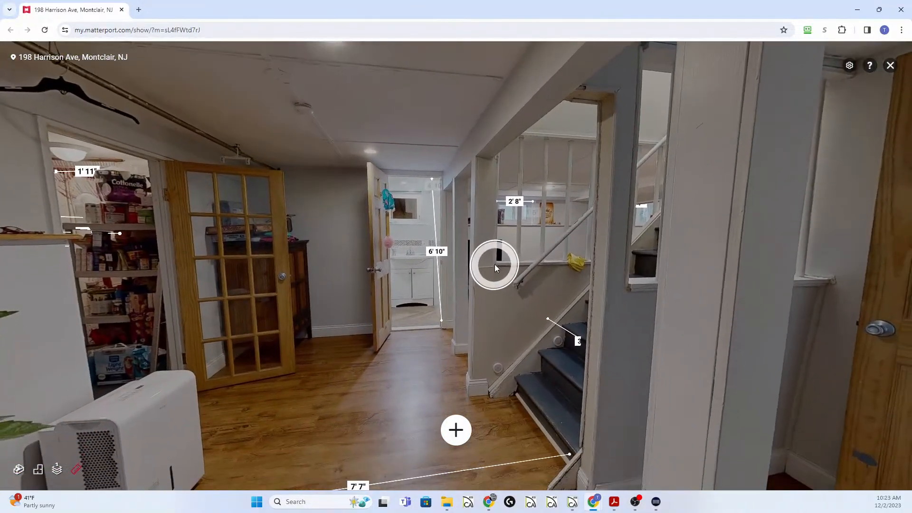
left_click(450, 442)
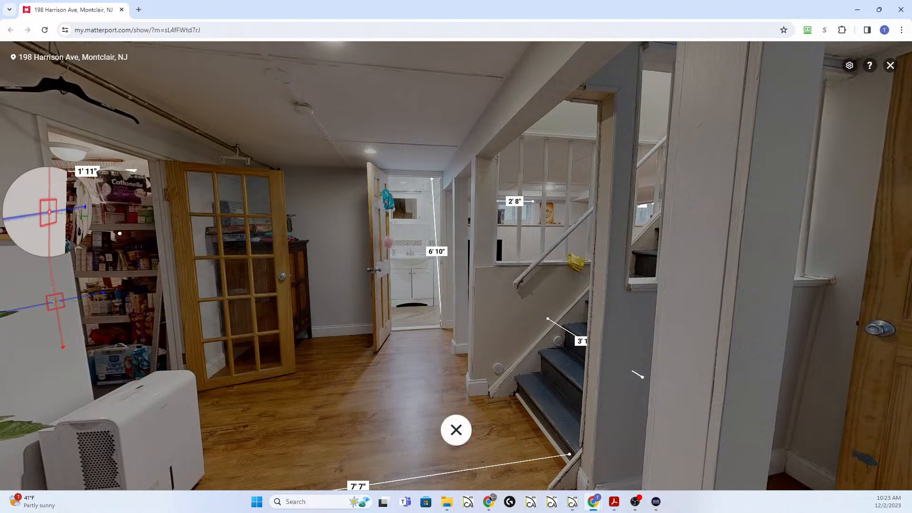
left_click(55, 301)
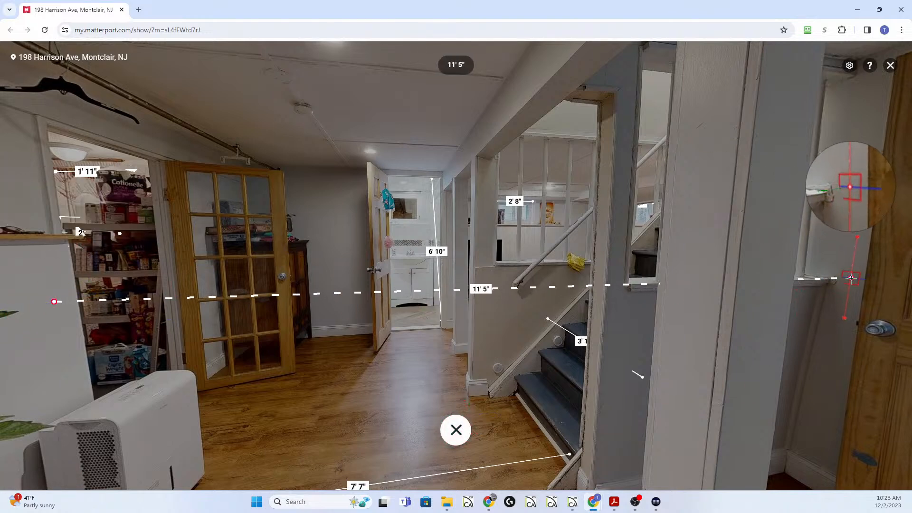
left_click(851, 277)
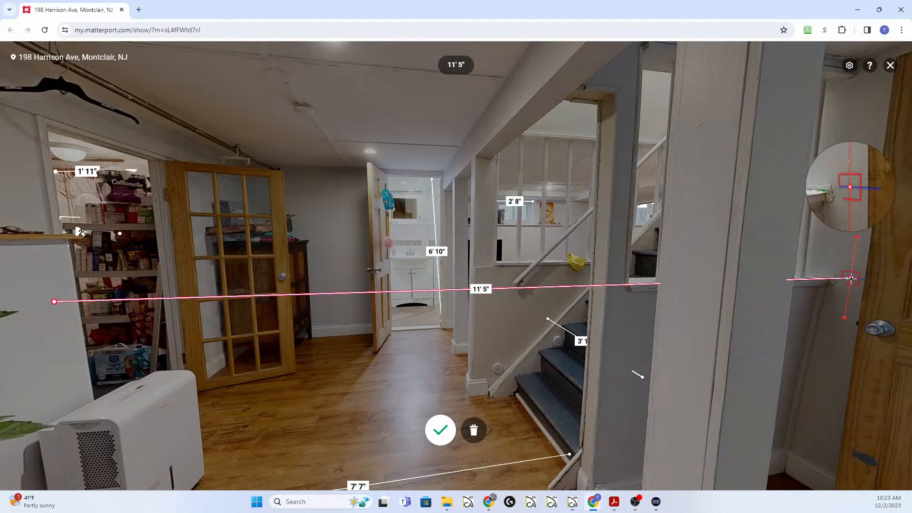
key("Escape")
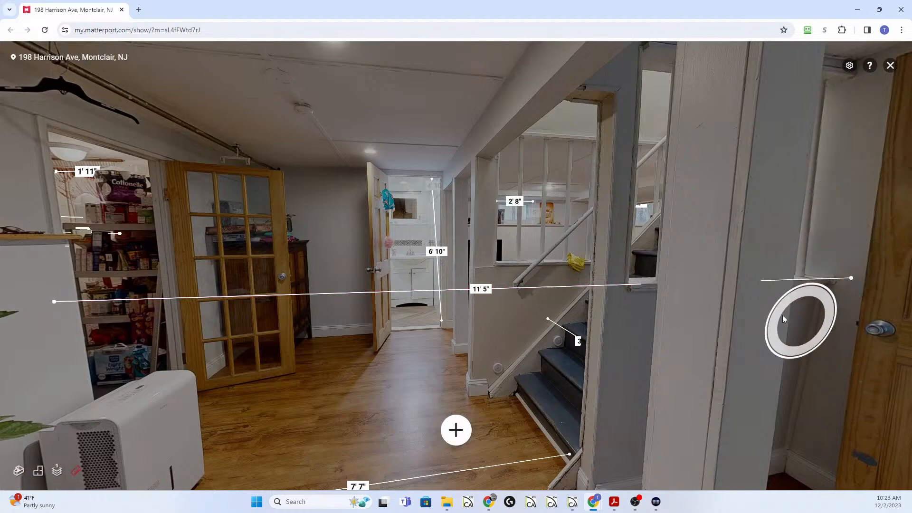
Walk through the tour into the basement room with the desk and bed and look back toward its doorway
left_click_drag(800, 321, 181, 238)
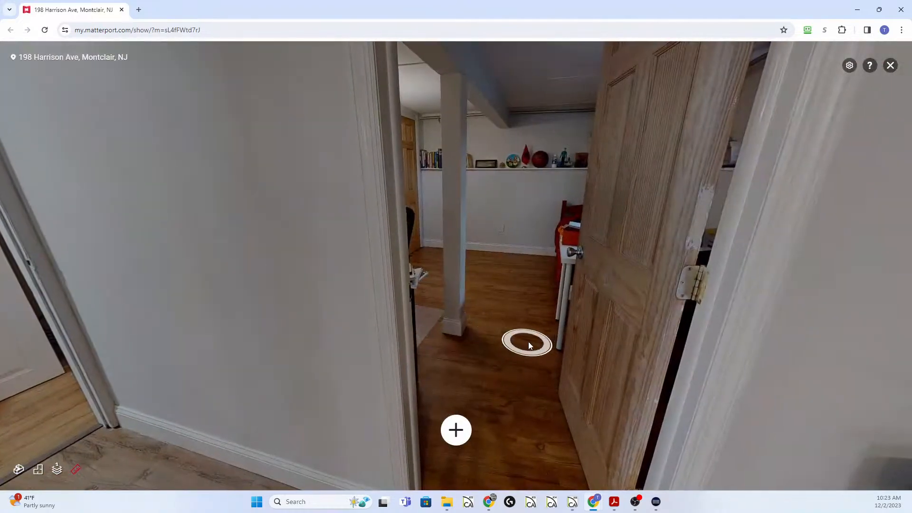
left_click(529, 341)
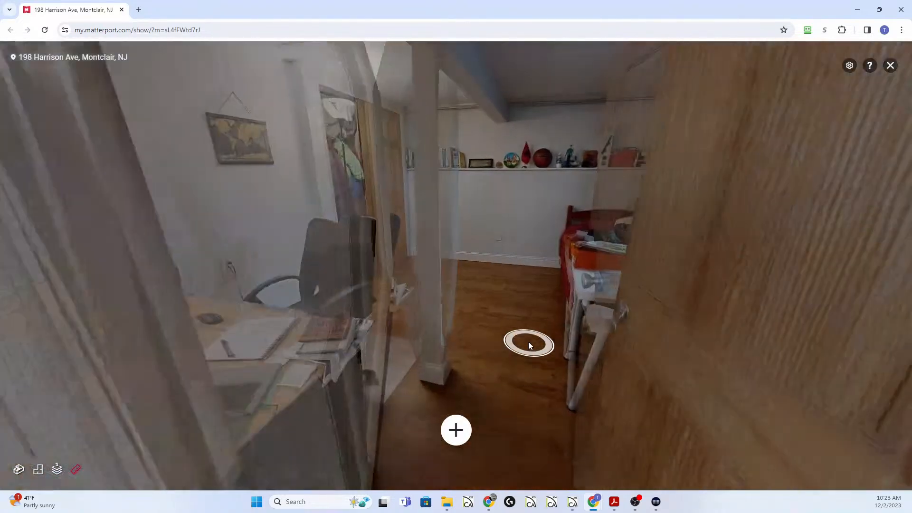
left_click_drag(527, 311, 390, 310)
left_click(389, 312)
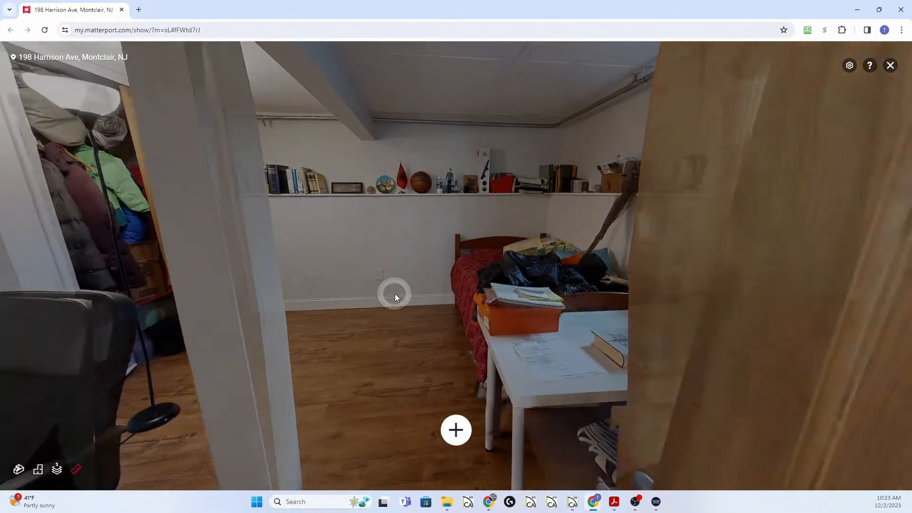
left_click_drag(596, 349, 136, 326)
left_click_drag(658, 338, 221, 354)
left_click_drag(535, 385, 281, 481)
left_click(432, 391)
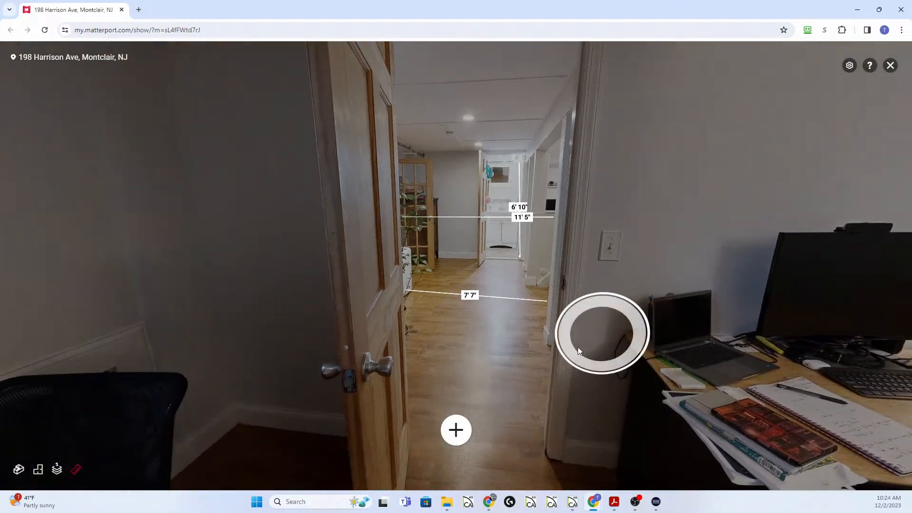
Measure the width of the office room in the tour from the exterior wall behind the open door to the wall beside the desk
left_click_drag(468, 425, 479, 323)
left_click(450, 436)
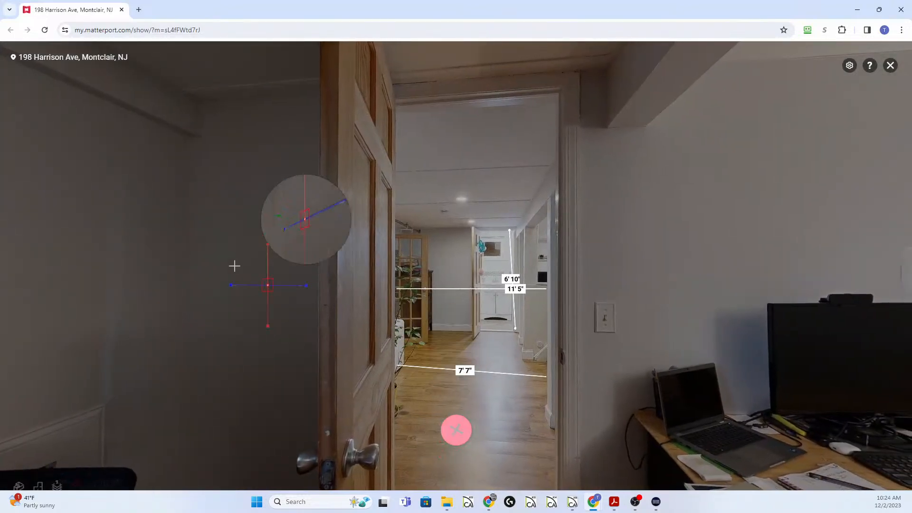
left_click(122, 216)
left_click_drag(807, 212, 417, 210)
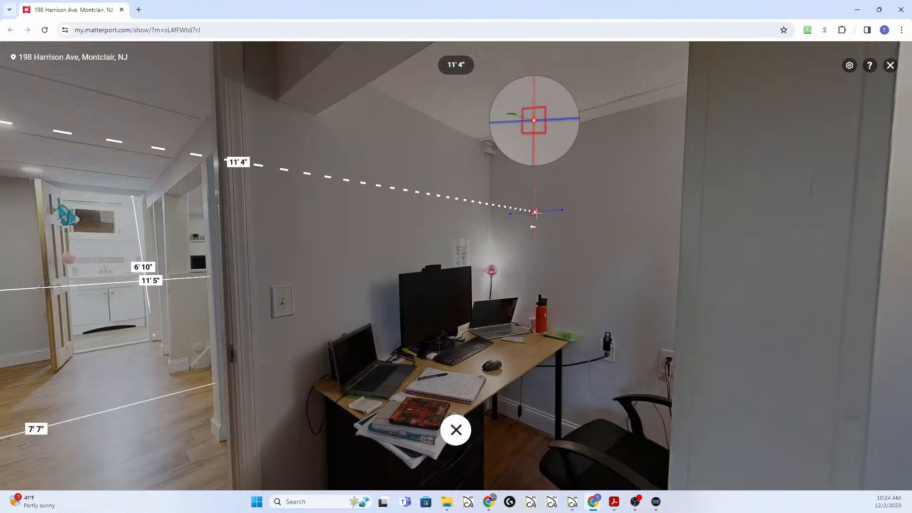
left_click(537, 213)
key("Escape")
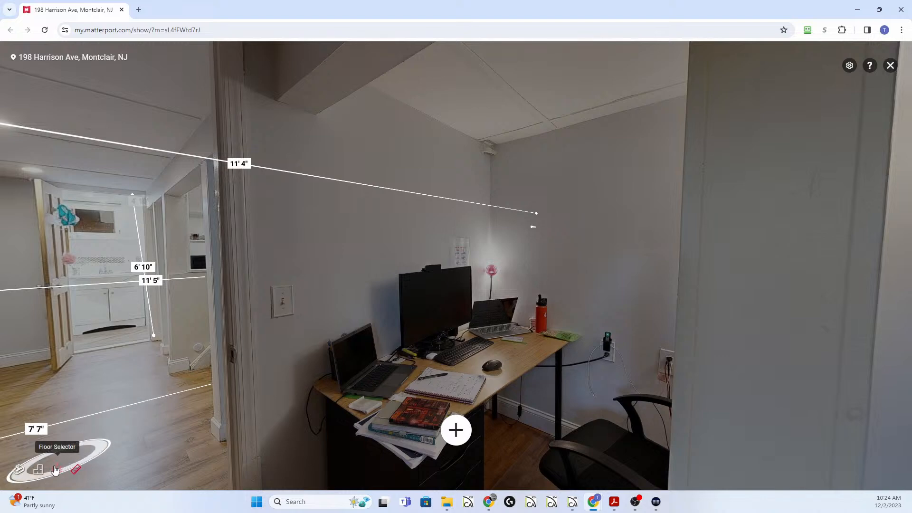
Review the room measurements on the tour's Floor 1 floor plan and examine the small window above the bed
left_click(38, 470)
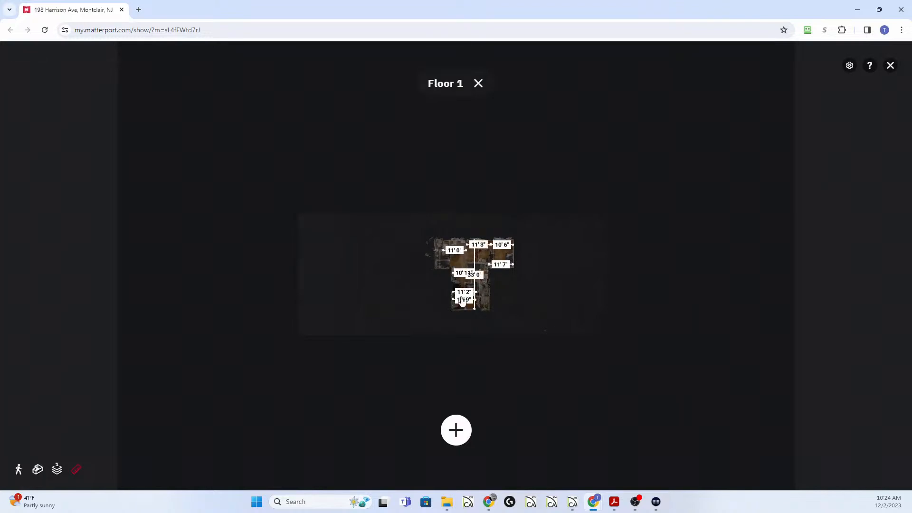
scroll(465, 291, "up", 10)
left_click_drag(531, 364, 509, 197)
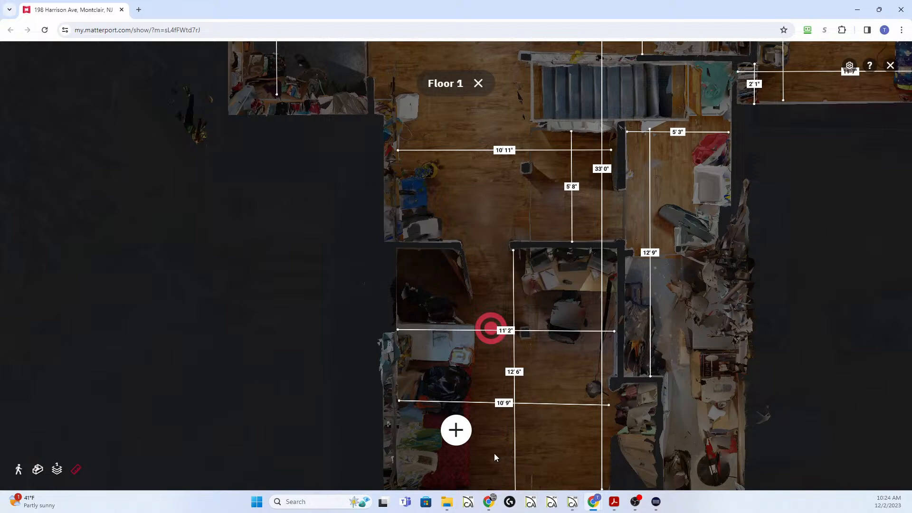
left_click_drag(493, 475, 478, 290)
left_click(480, 326)
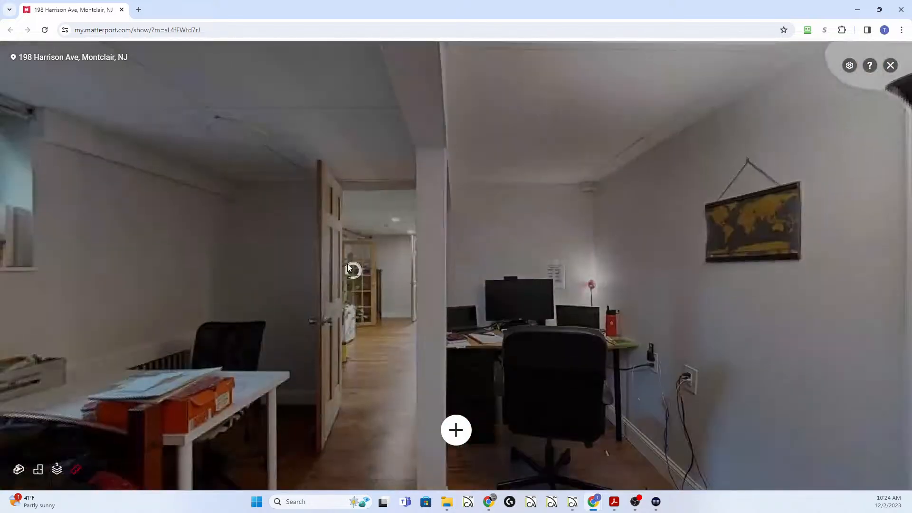
left_click(349, 269)
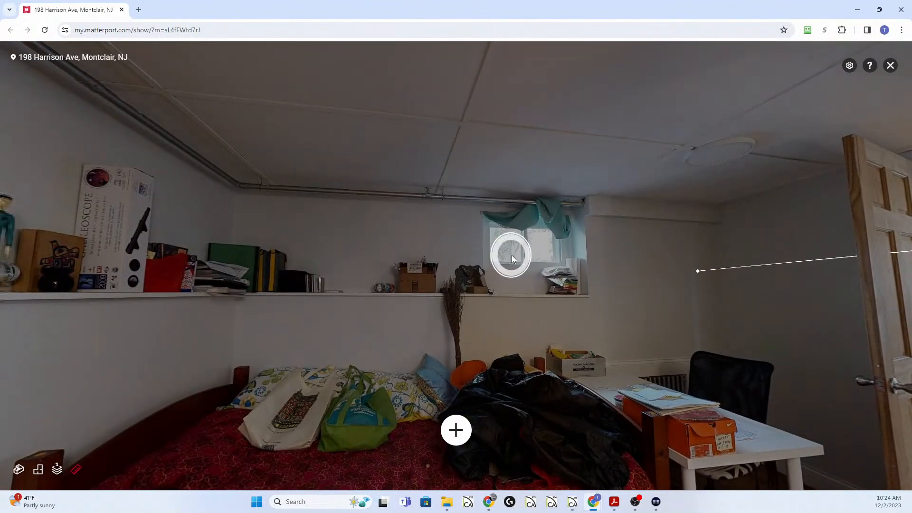
left_click(528, 346)
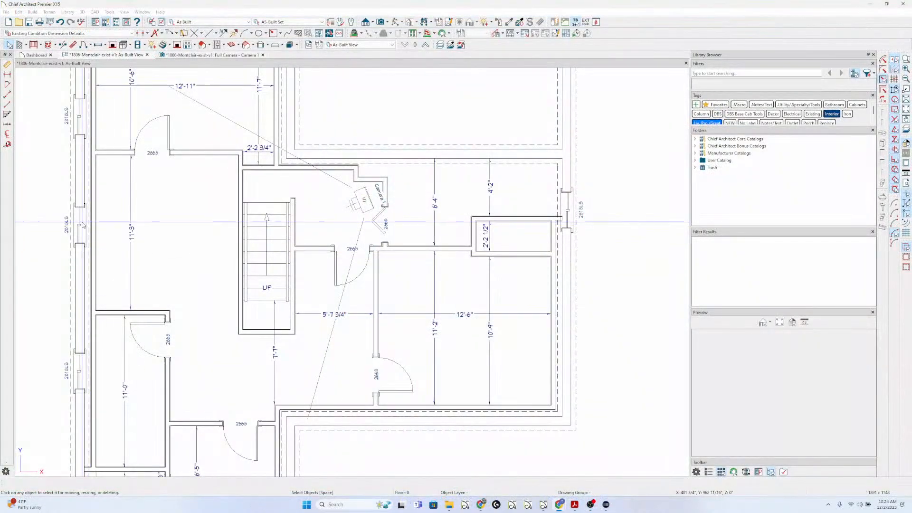
In Chief Architect, paste the copied window into the lower-right room's lower exterior wall and slide it to 6'-4 1/4" from the outer corner
key("ctrl+v")
left_click(442, 422)
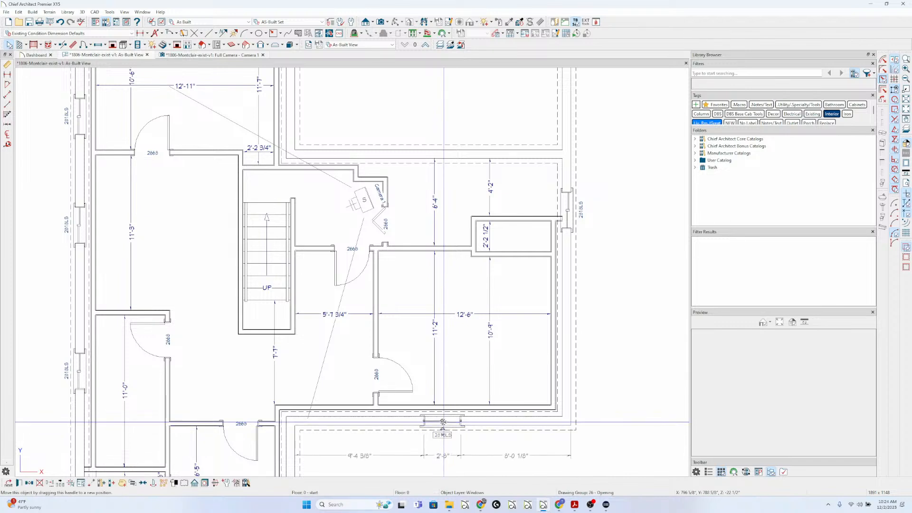
left_click_drag(442, 421, 464, 421)
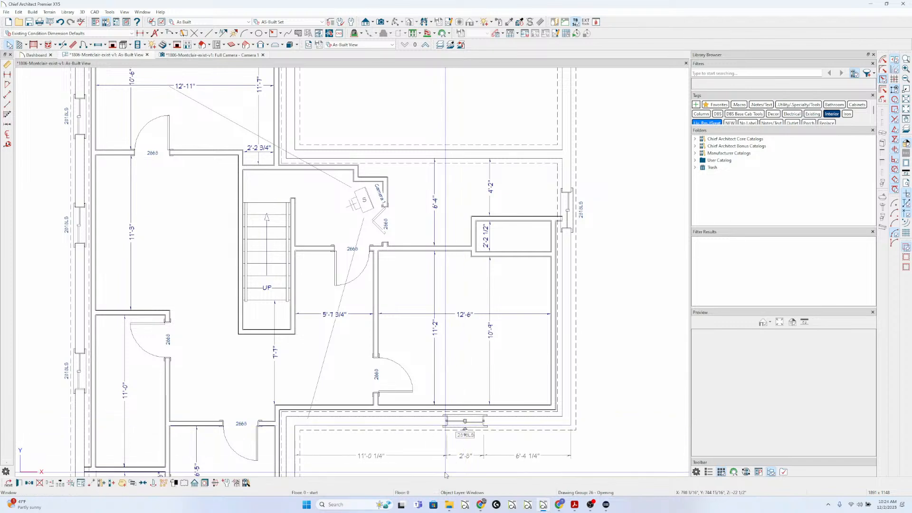
left_click(435, 453)
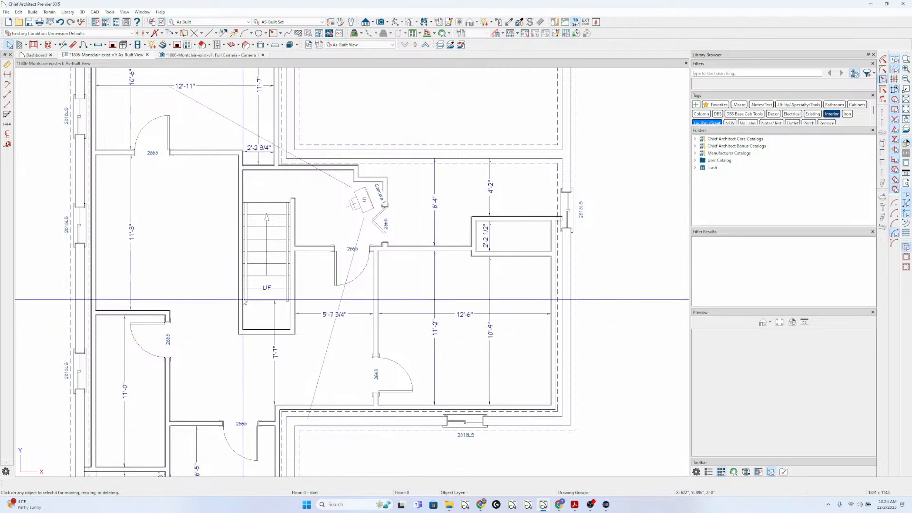
Set the finished ceiling height in the Floor 0 level defaults to 84"
scroll(311, 355, "down", 2)
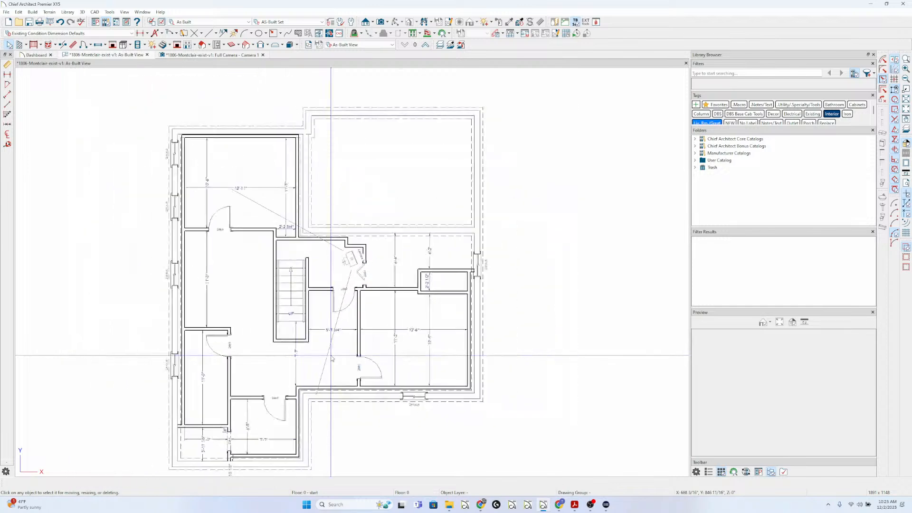
scroll(312, 359, "up", 1)
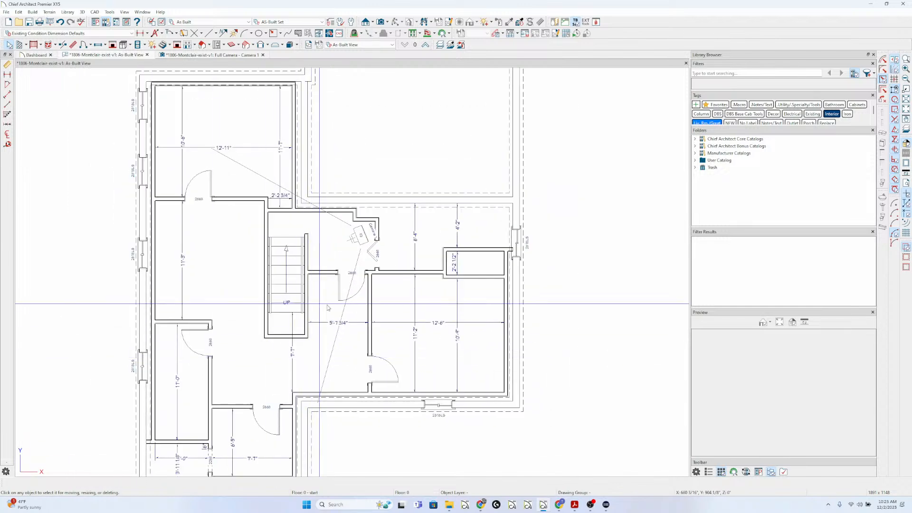
left_click(351, 21)
left_click(417, 200)
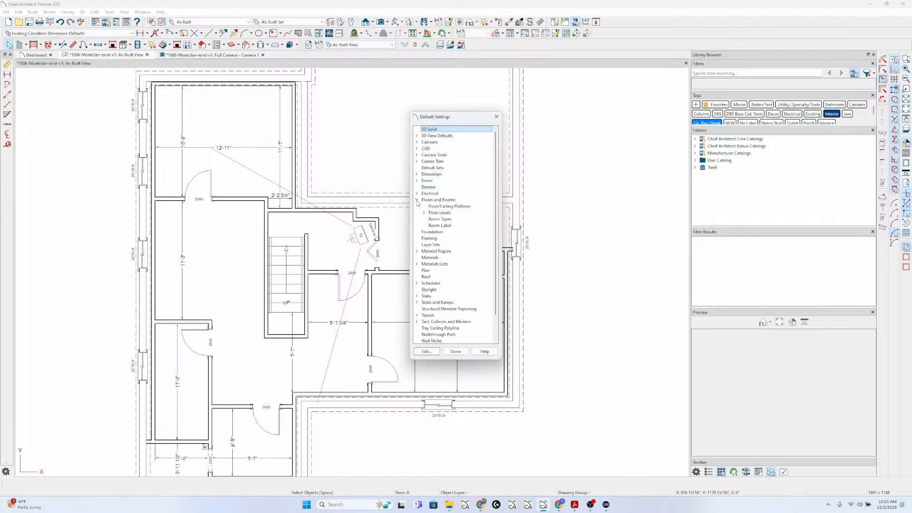
left_click(424, 213)
left_click(439, 219)
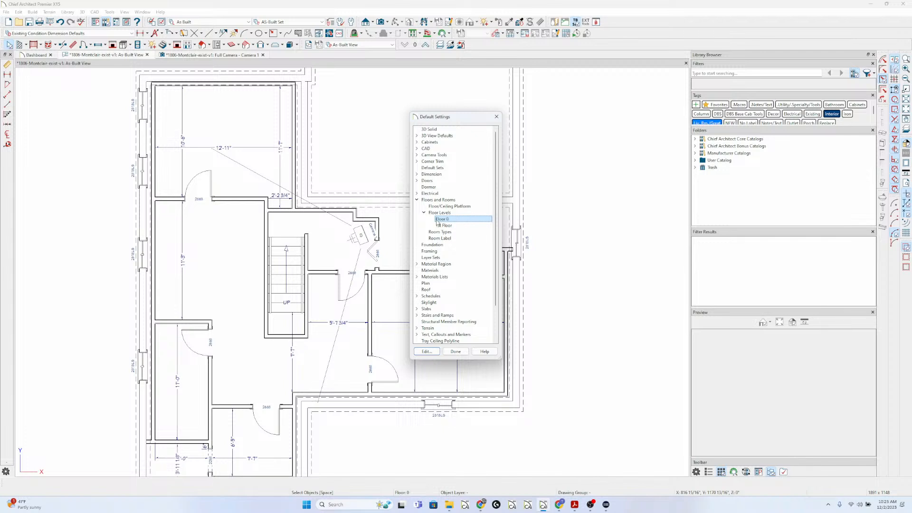
double_click(441, 219)
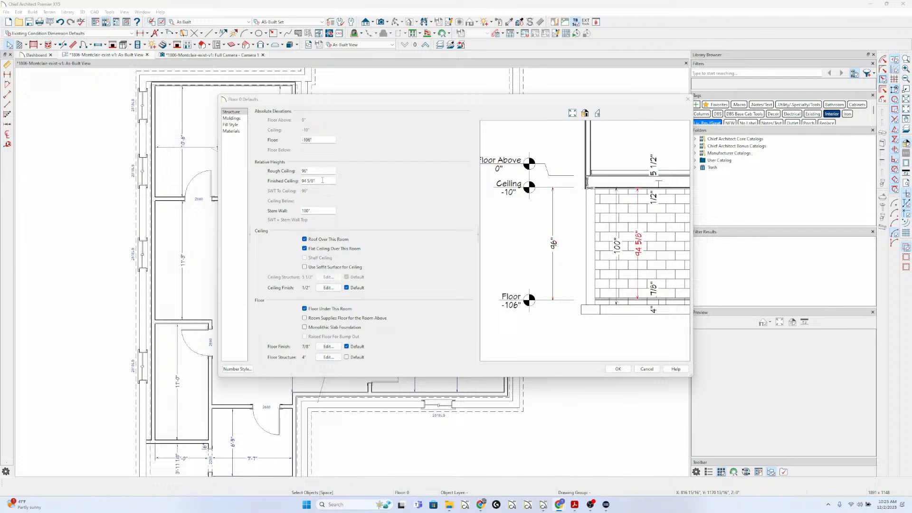
left_click_drag(321, 181, 263, 176)
left_click(335, 181)
left_click_drag(323, 179, 281, 183)
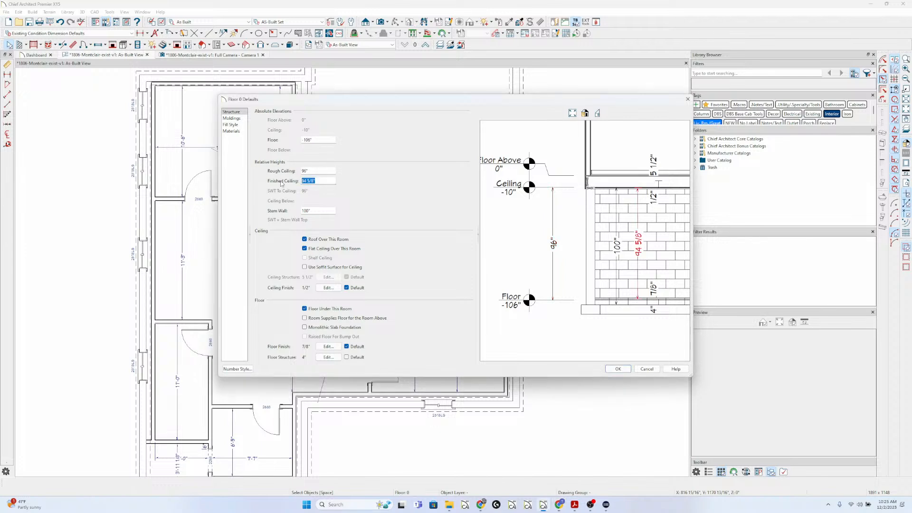
type("84")
key("Tab")
key("Return")
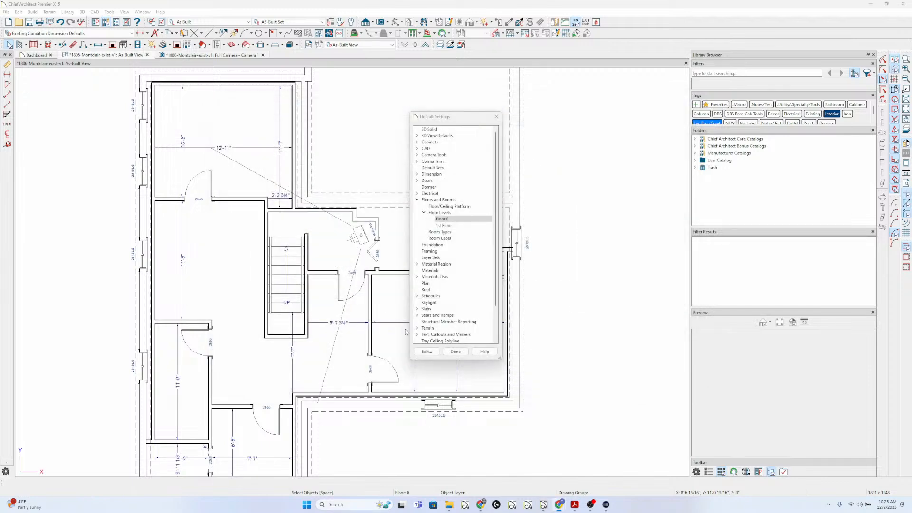
left_click(456, 351)
Lock the basement staircase's bottom end and its number of treads, and set the tread count to 11
left_click(293, 300)
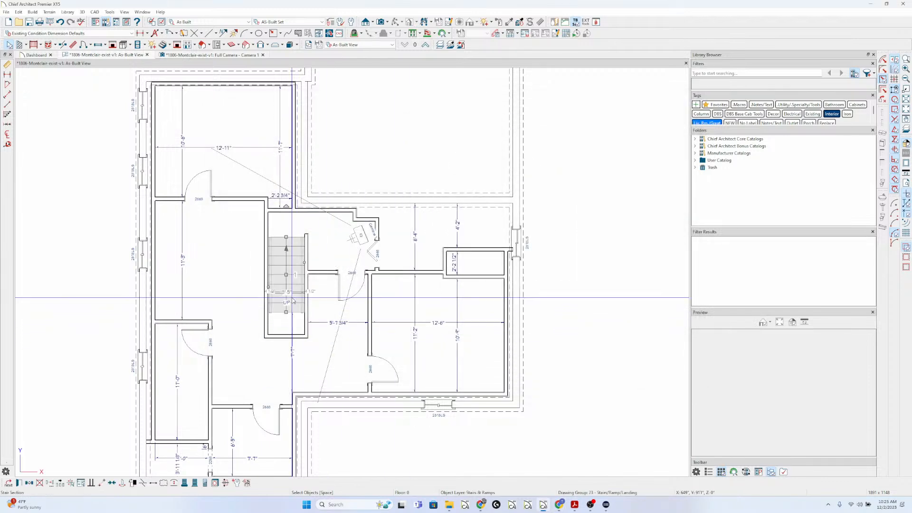
double_click(293, 300)
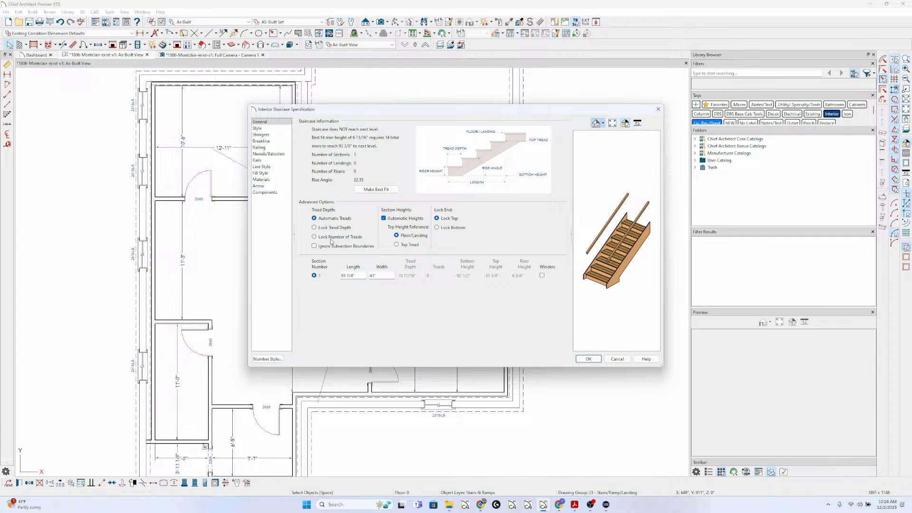
left_click(458, 231)
left_click(346, 237)
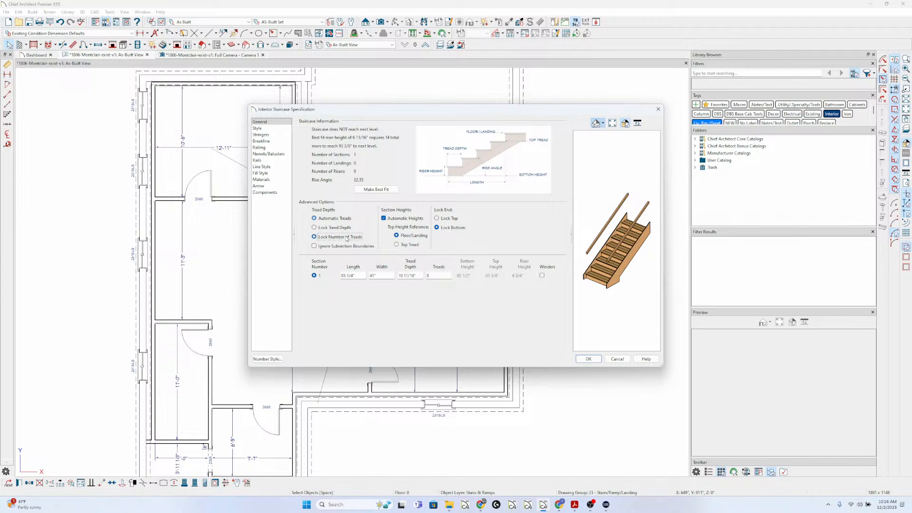
type("11")
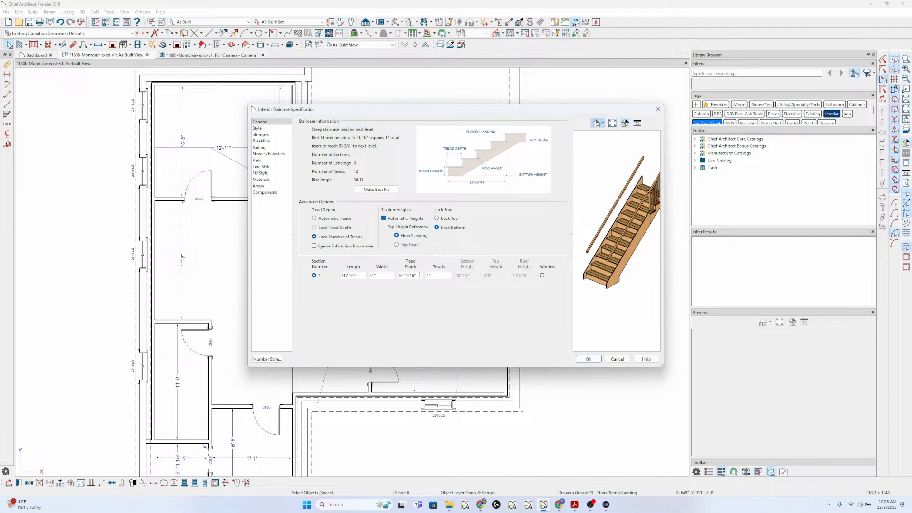
Turn on the reference floor display and shorten the staircase at its upper end to about 86 inches long, checking its specification
left_click(588, 358)
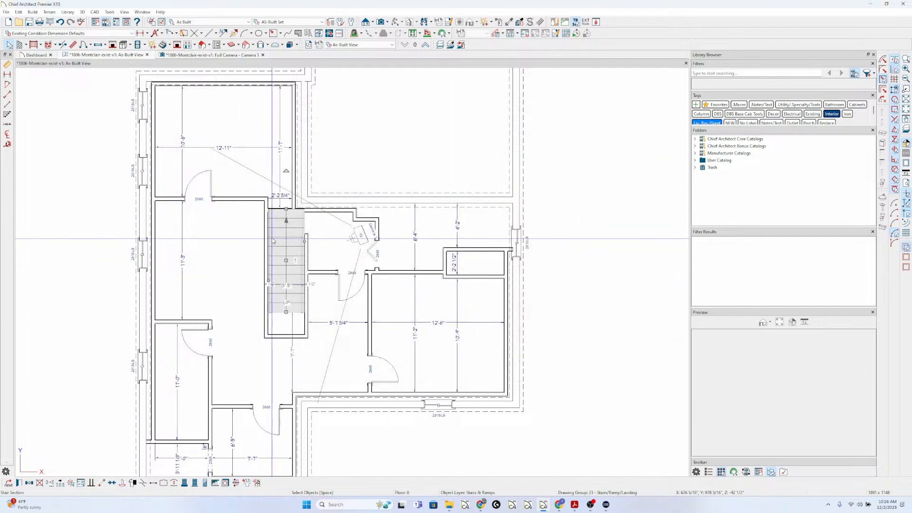
scroll(275, 239, "up", 2)
key("F9")
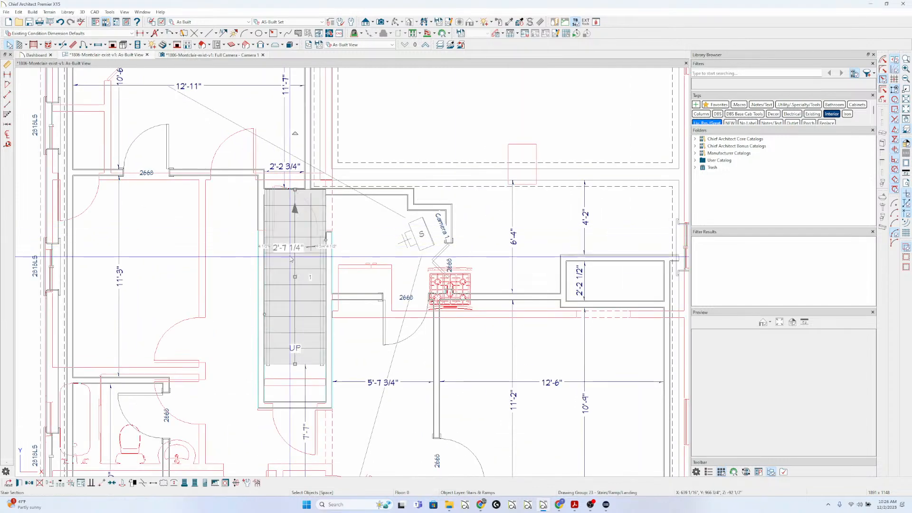
left_click_drag(294, 193, 295, 237)
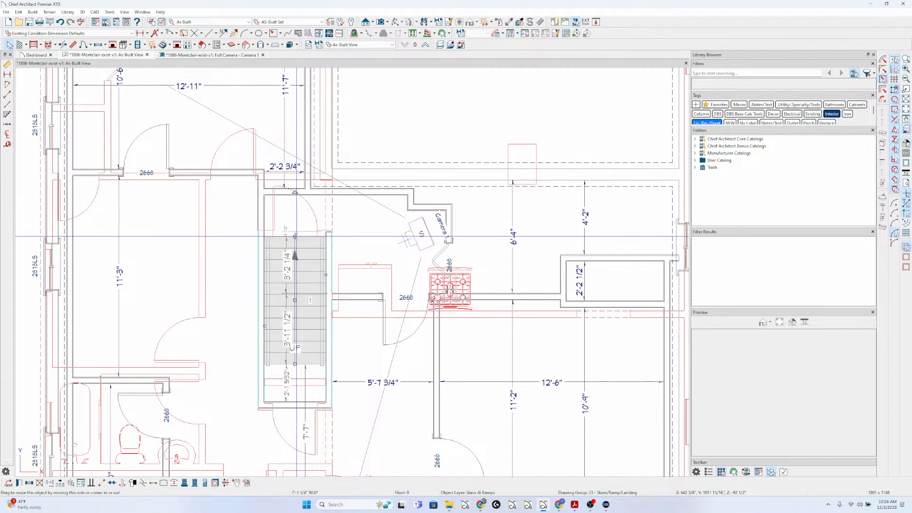
key("Escape")
double_click(314, 294)
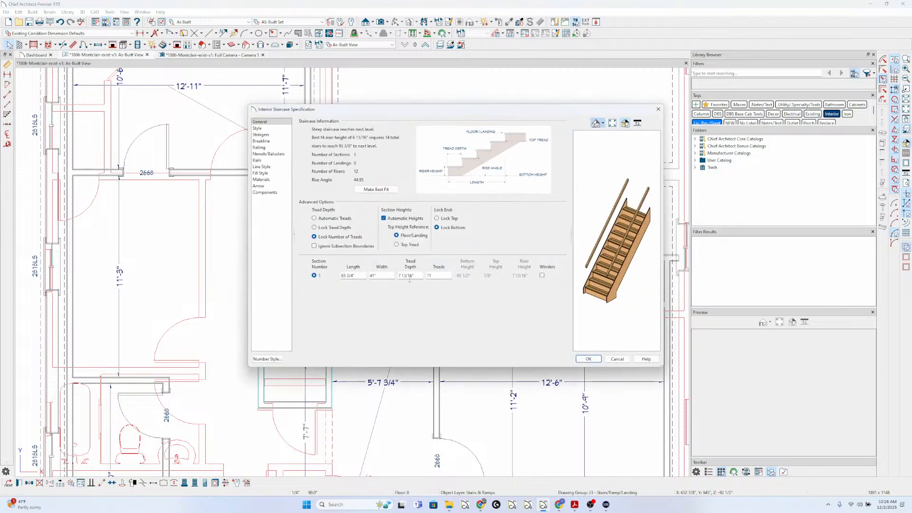
key("Escape")
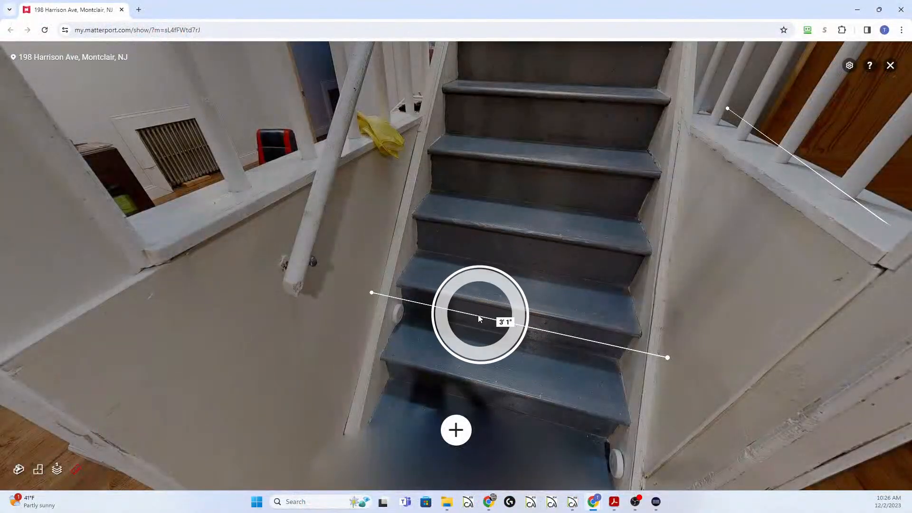
Switch to the Matterport scan and measure the depth of two neighbouring stair treads from back corner to nosing
left_click(464, 434)
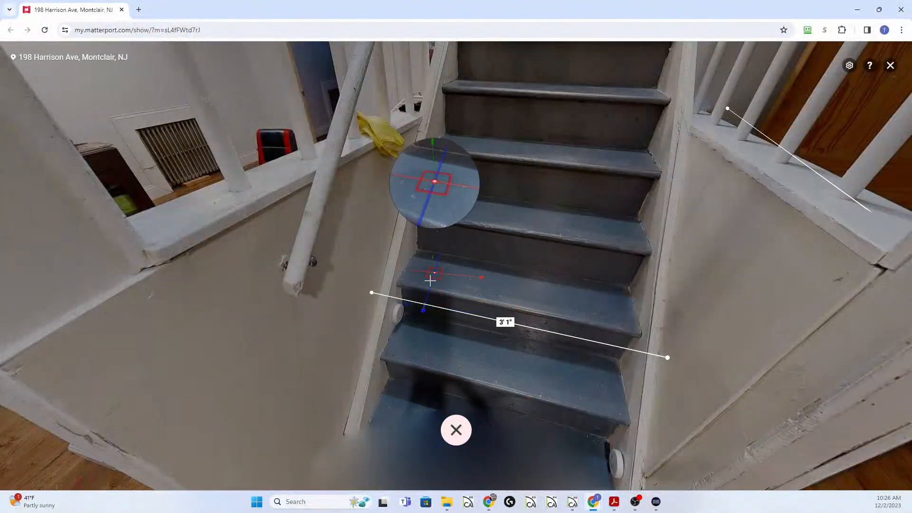
left_click(418, 248)
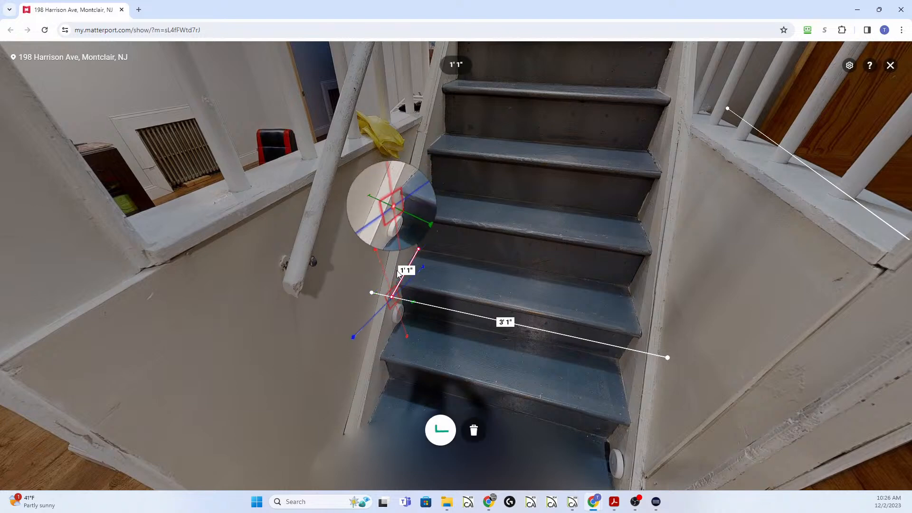
left_click(397, 270)
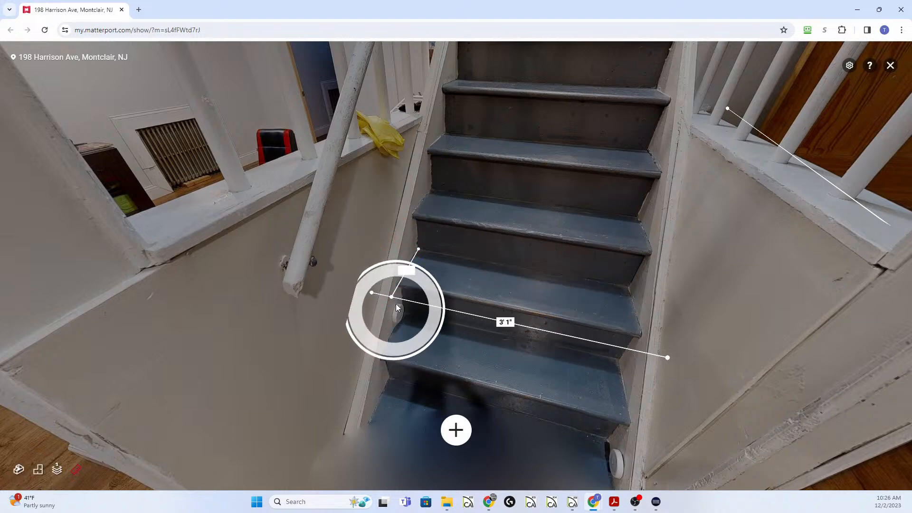
left_click(456, 421)
left_click(432, 189)
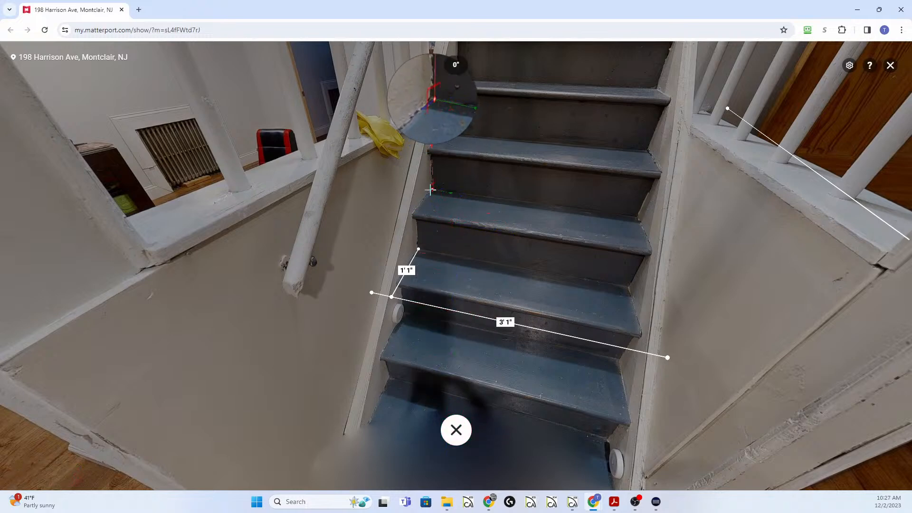
left_click(413, 211)
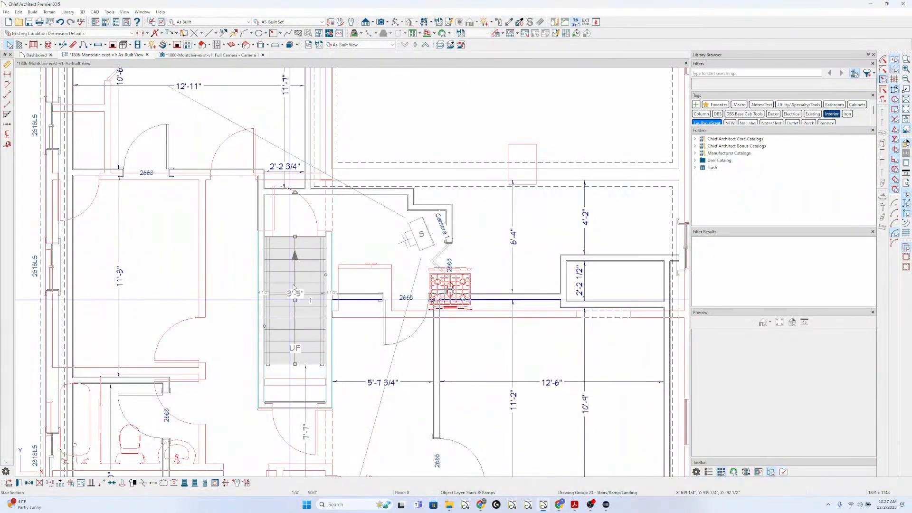
Switch back to Chief Architect and cut a back-clipped cross section through the staircase
left_click(373, 23)
left_click(386, 29)
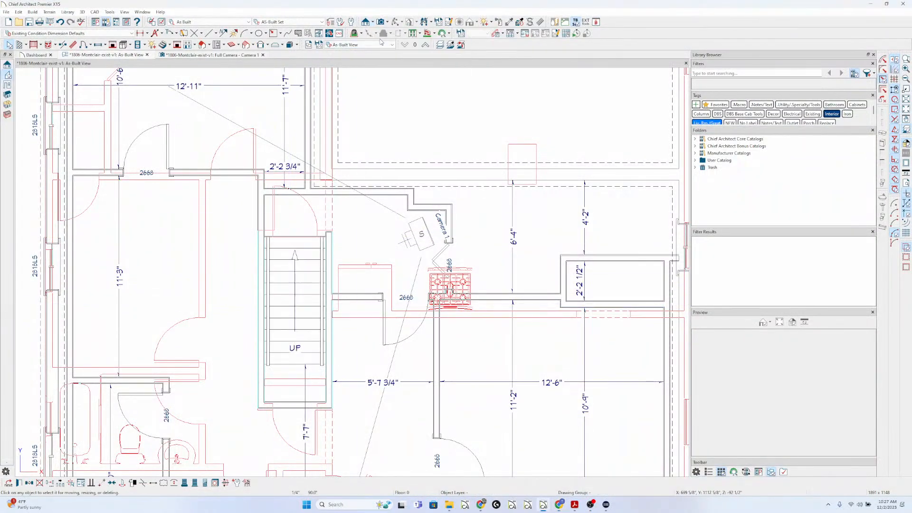
left_click_drag(289, 282, 239, 279)
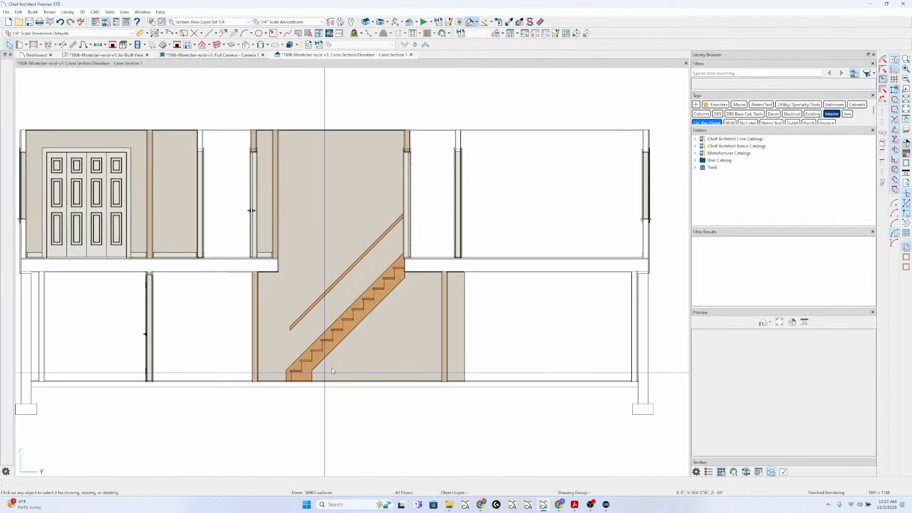
Measure a stair tread's depth with a temporary dimension in the cross section and close that view
scroll(335, 351, "up", 3)
scroll(348, 261, "up", 3)
left_click(141, 33)
left_click(8, 143)
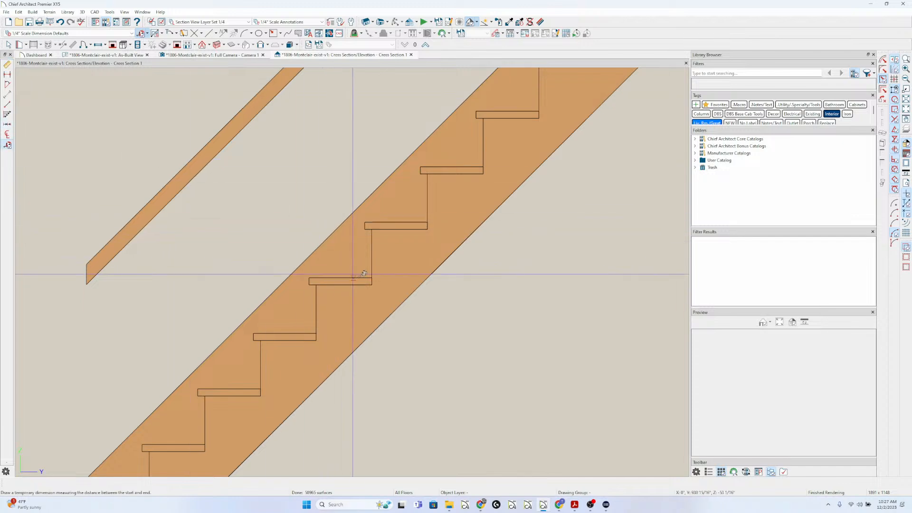
mouse_move(372, 279)
left_mouse_down()
mouse_move(299, 276)
mouse_move(380, 285)
mouse_move(372, 285)
left_mouse_up()
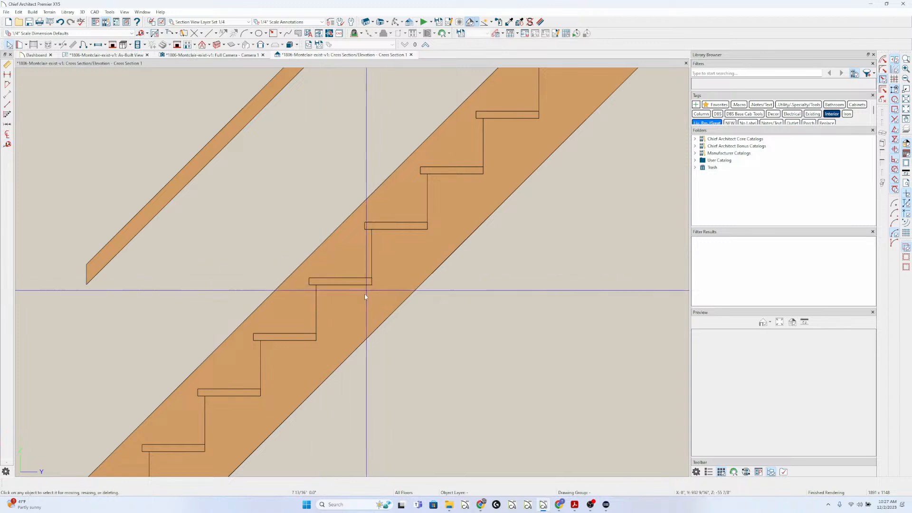
left_click(347, 309)
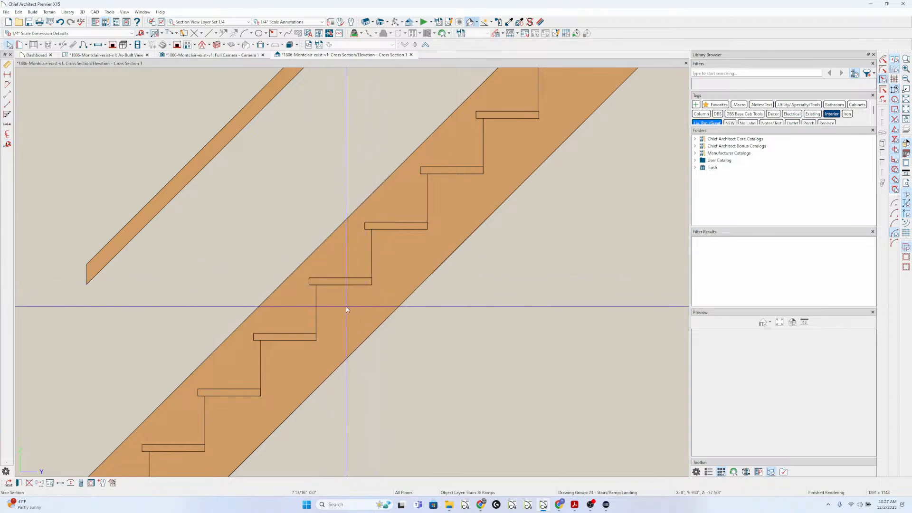
left_click(412, 55)
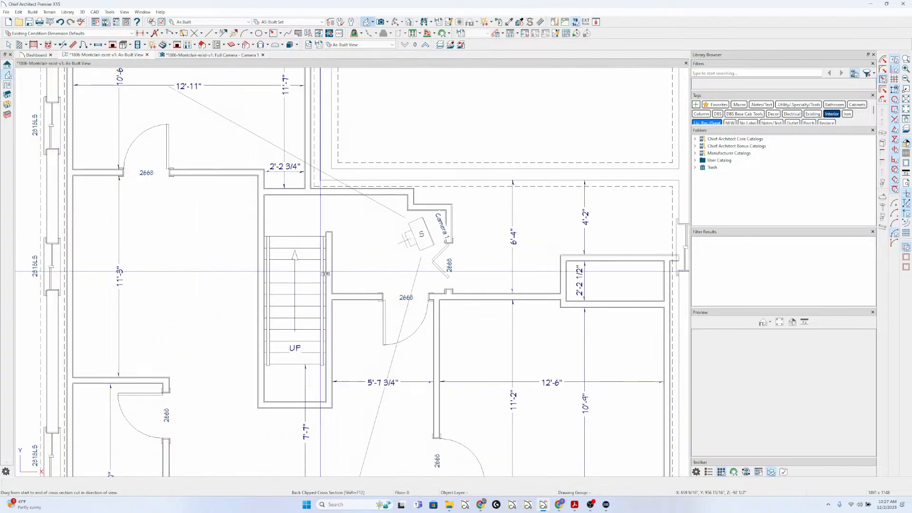
Move the wall at the foot of the stairs up to the lowest tread and make it invisible
scroll(326, 274, "down", 2)
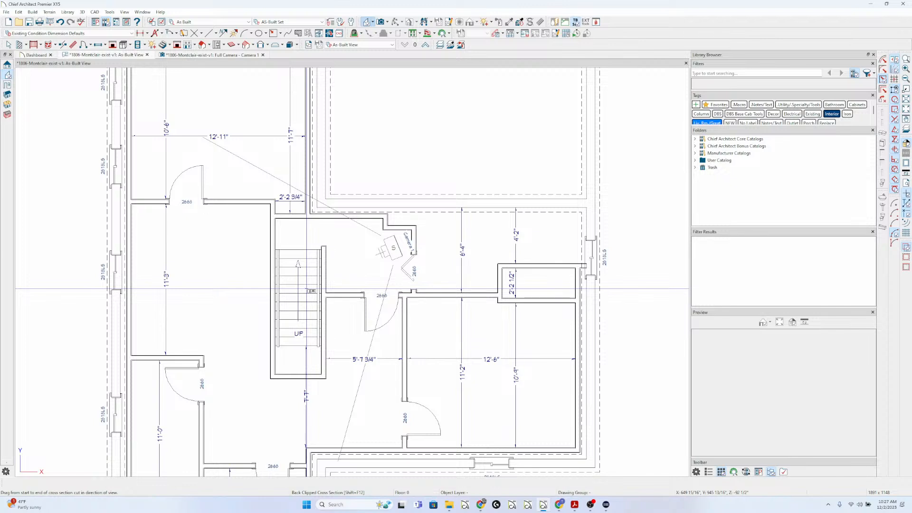
key("space")
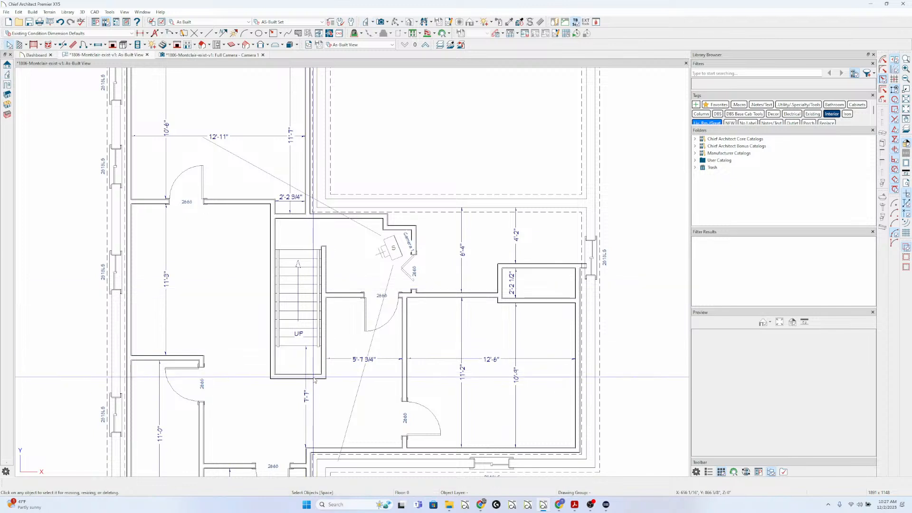
left_click(313, 378)
left_click_drag(313, 378, 313, 351)
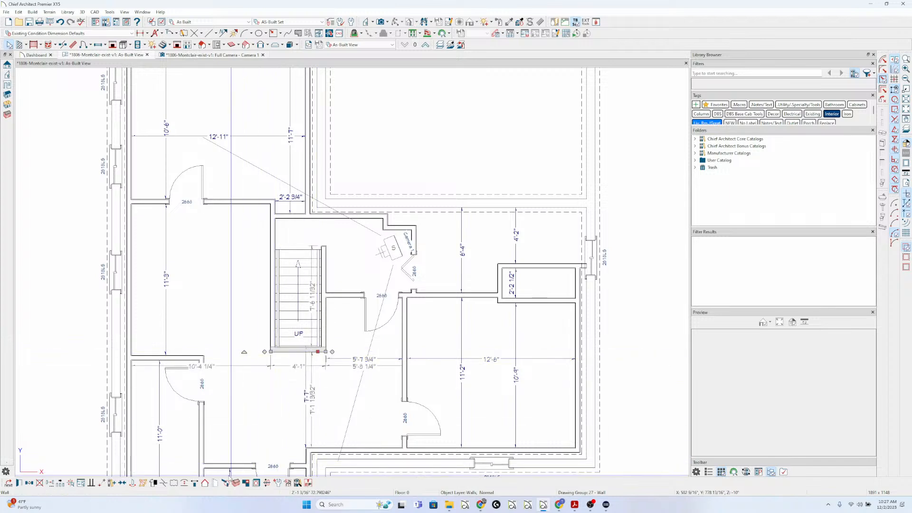
left_click(215, 482)
key("Escape")
Open a full camera view facing the staircase, inspect its open base from another angle, and close both camera views
key("c")
left_click_drag(236, 456, 268, 403)
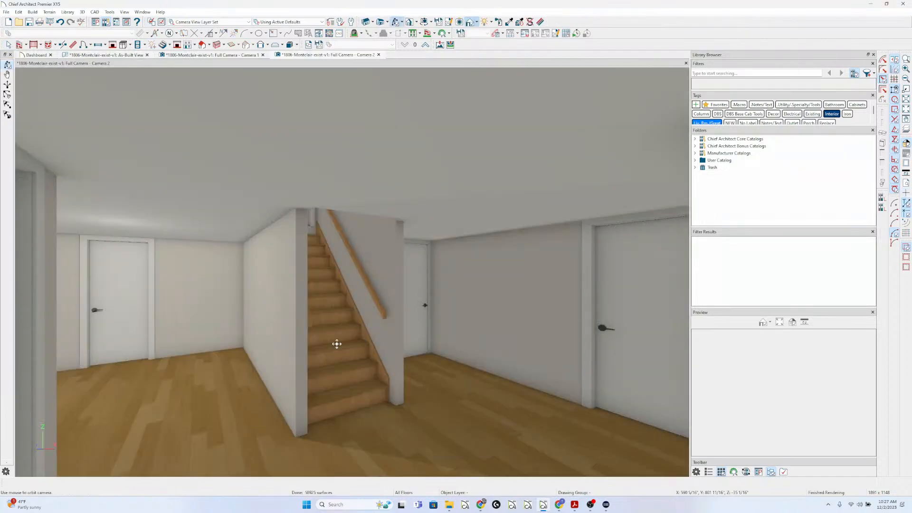
left_click_drag(364, 316, 388, 332)
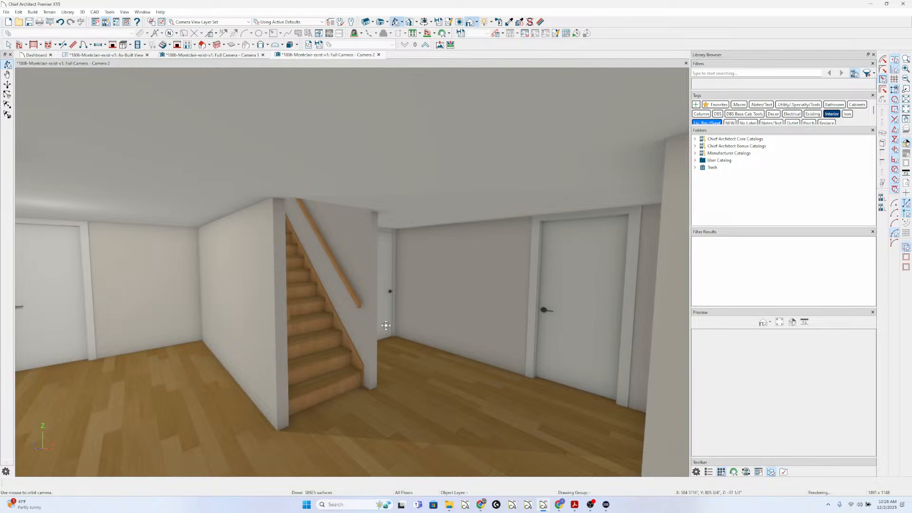
left_click(379, 54)
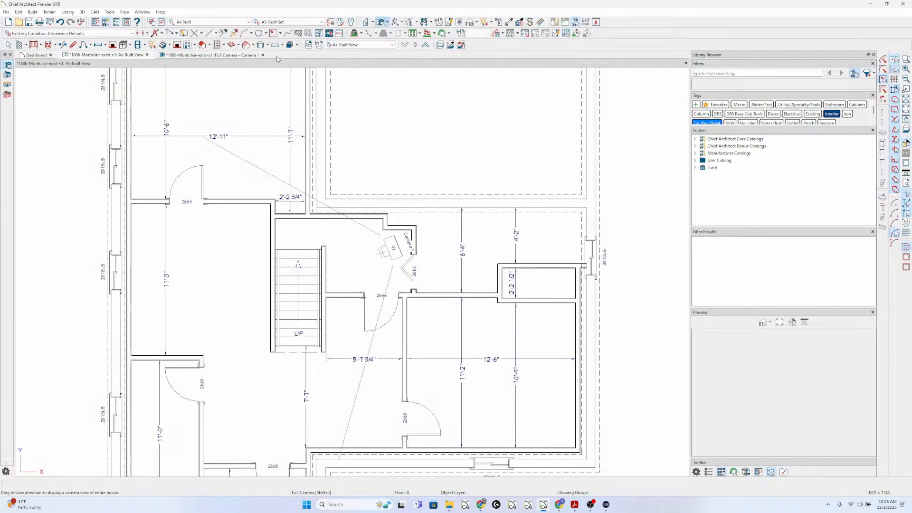
left_click(263, 55)
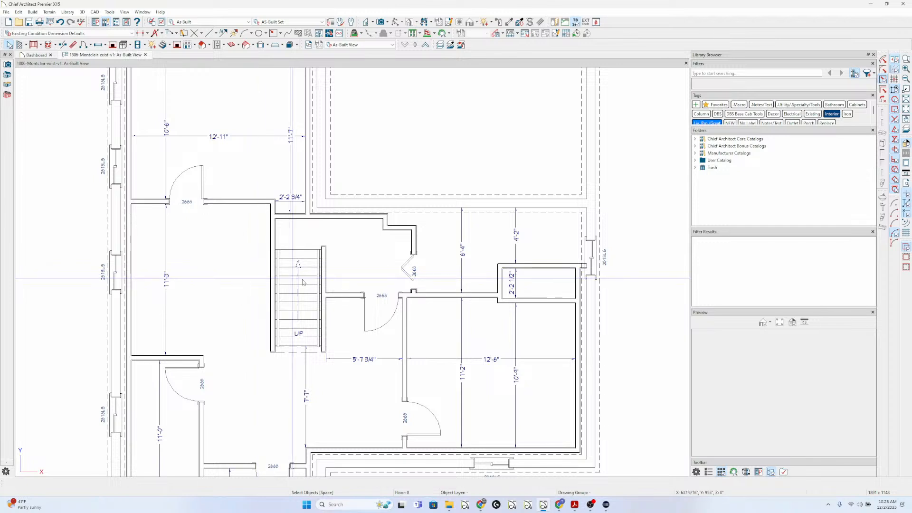
Paste a copy of the basement window into the exterior wall at the far end of the empty room beside the 12'-11" room
scroll(339, 287, "down", 1)
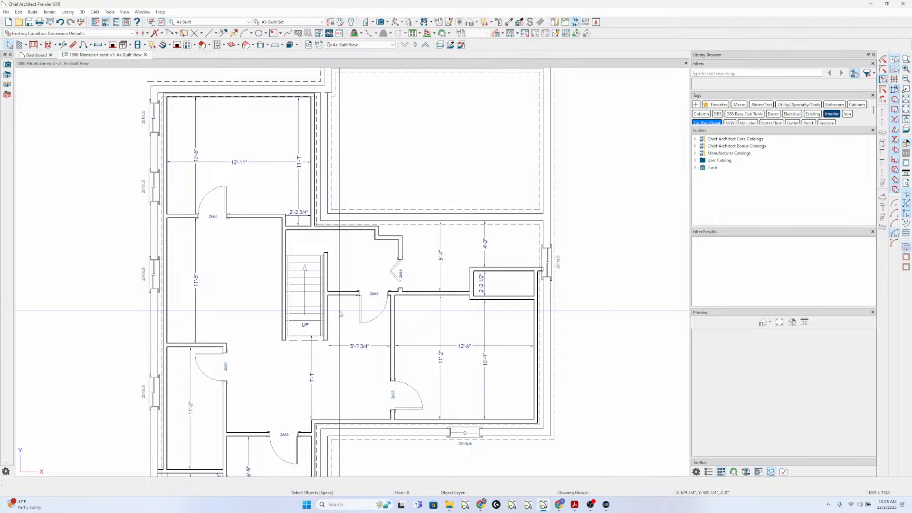
left_click(359, 352)
left_click(388, 165)
key("Escape")
scroll(382, 216, "down", 1)
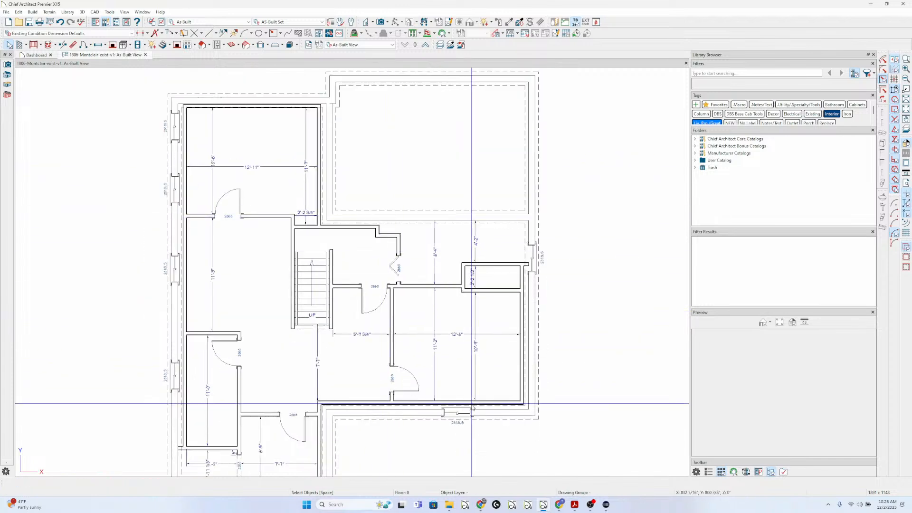
key("ctrl+v")
left_click(439, 82)
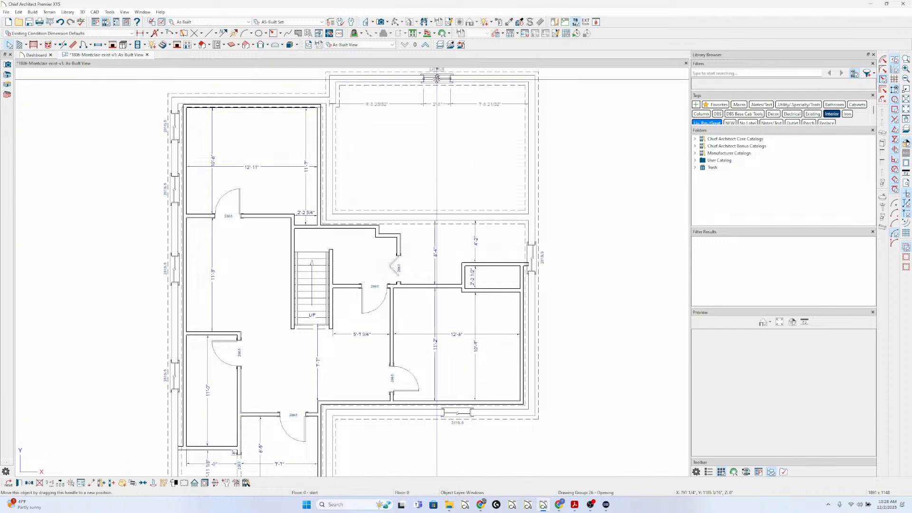
left_click(441, 162)
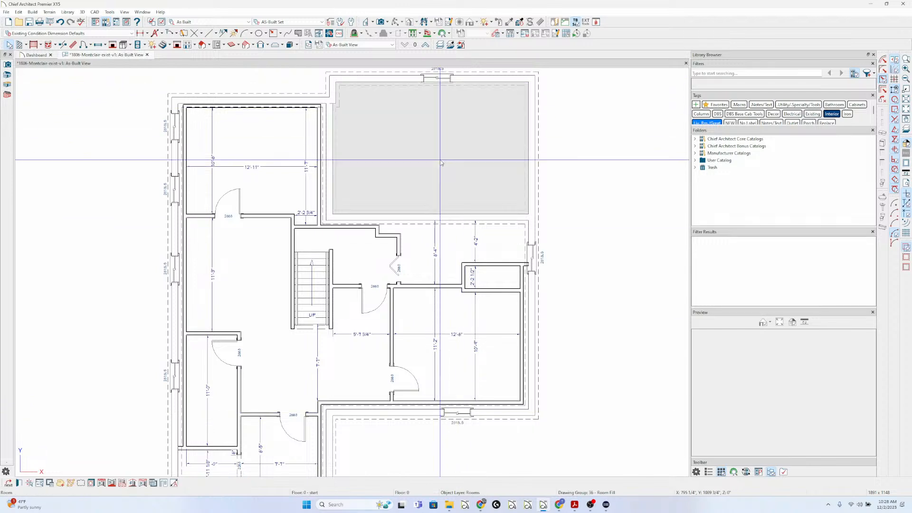
key("Escape")
Open a perspective full overview of the house, examine the exterior window placement from several sides, and close the view
key("shift+o")
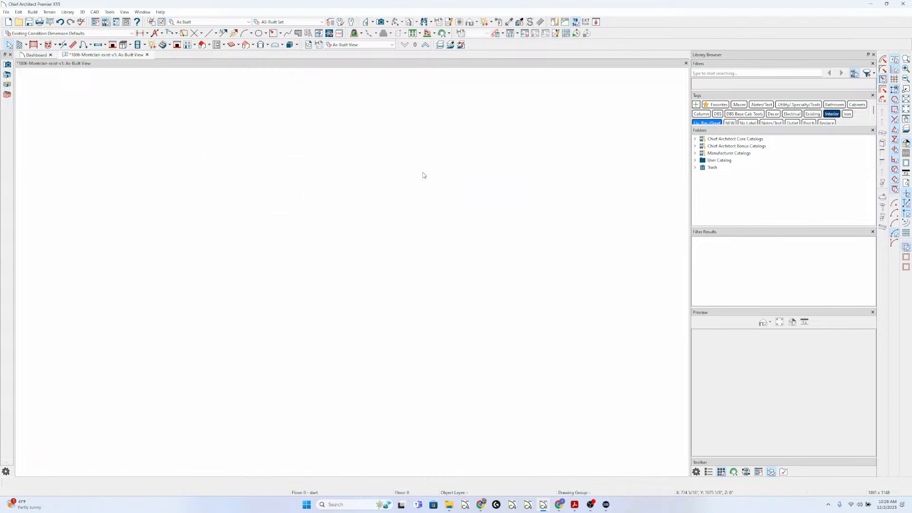
left_click_drag(379, 261, 142, 249)
left_click_drag(342, 250, 152, 267)
left_click_drag(356, 271, 277, 258)
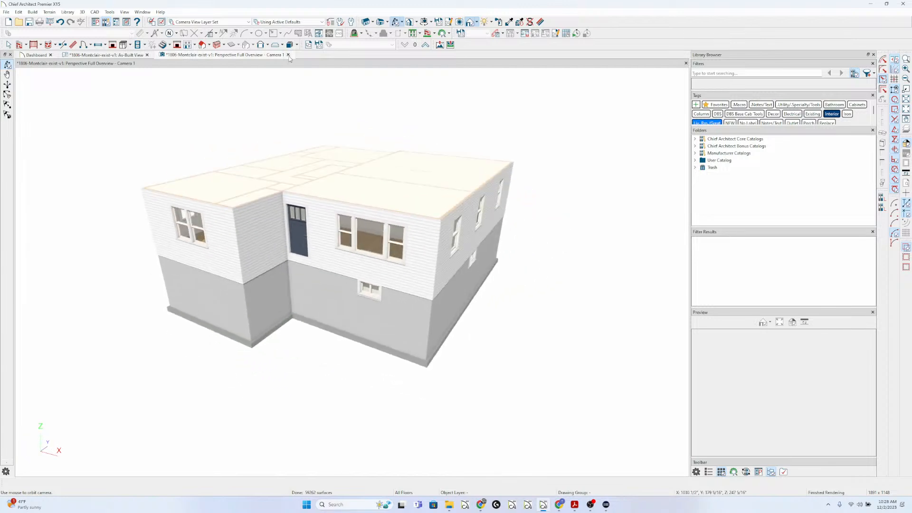
left_click(287, 55)
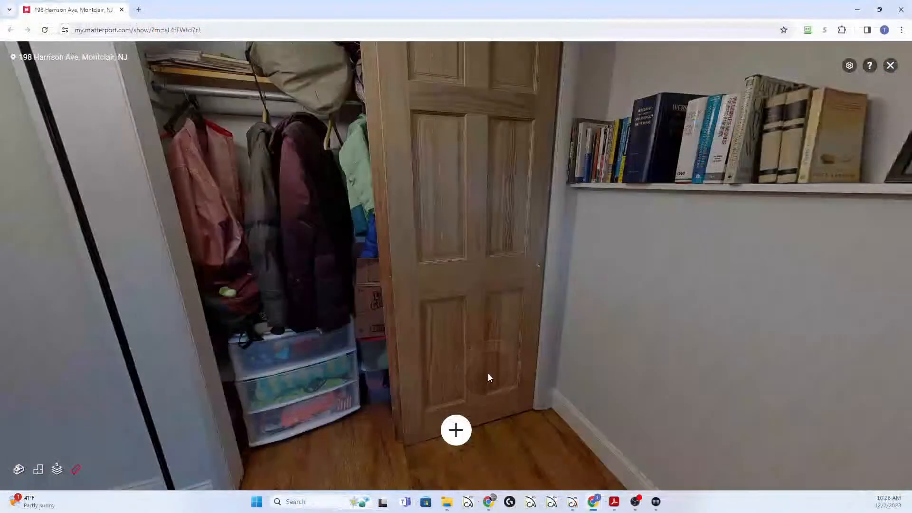
Switch to the Matterport scan and measure the width of the closet's sliding door opening
left_click(493, 336)
left_click(469, 429)
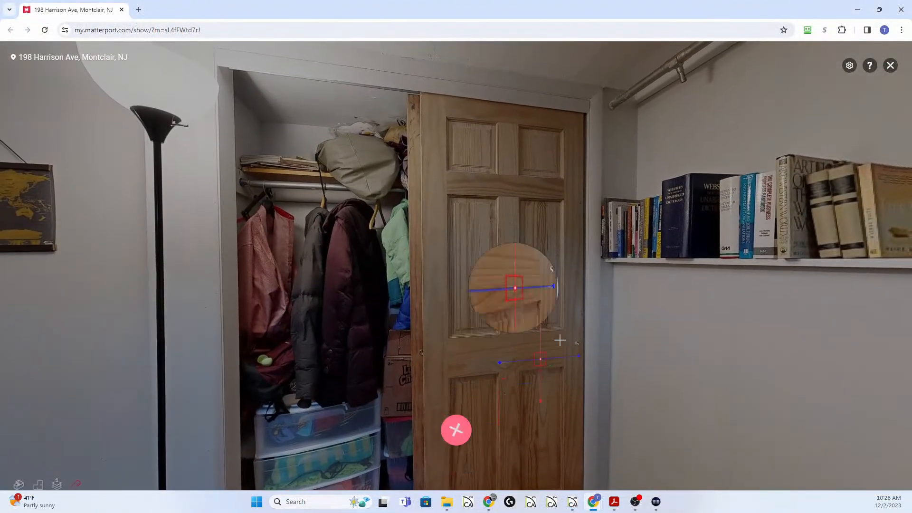
left_click(588, 113)
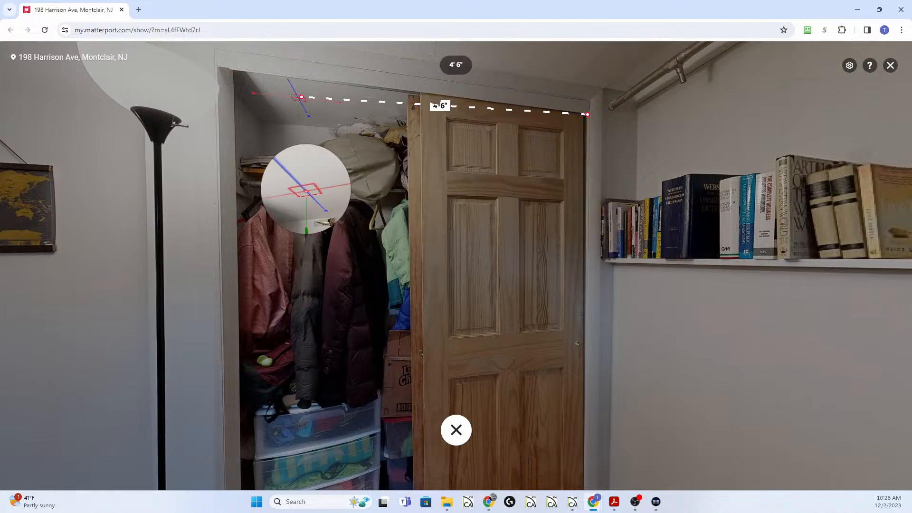
left_click(220, 76)
left_click(220, 76)
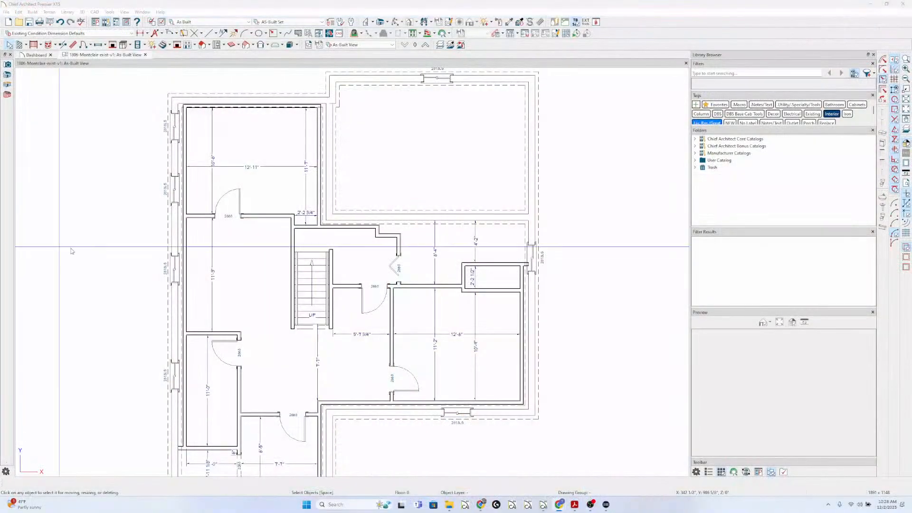
Switch back to Chief Architect and place a sliding door in the closet wall facing the 12'-6" wide bedroom
left_click(83, 45)
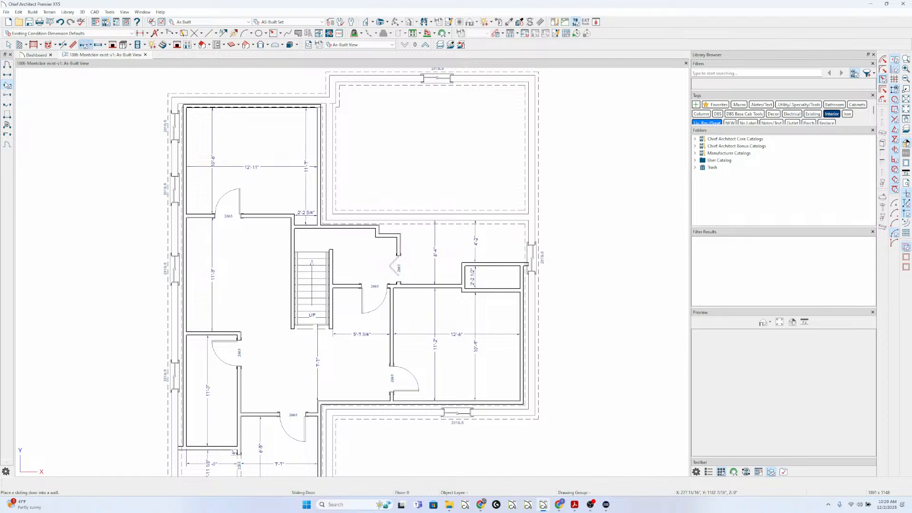
left_click(492, 292)
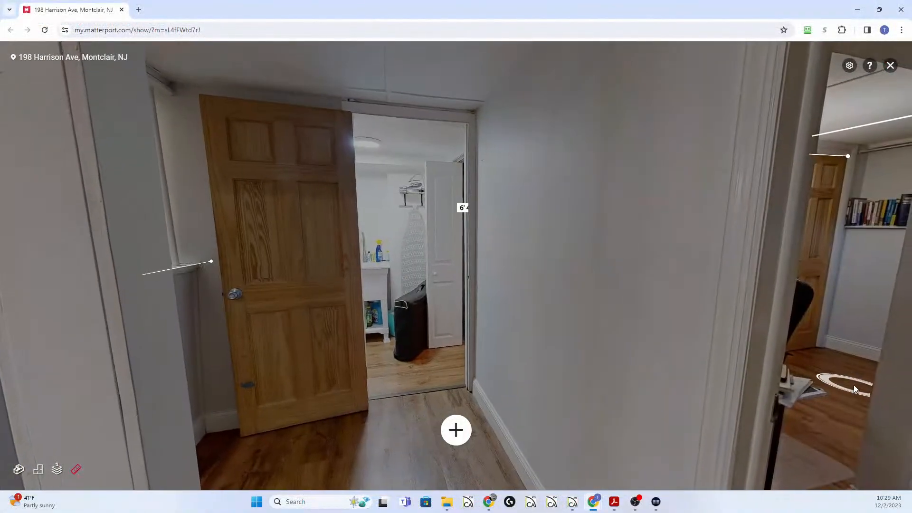
Switch to the Matterport scan, go into the bedroom, and measure the overall outside width of the closet
left_click(853, 386)
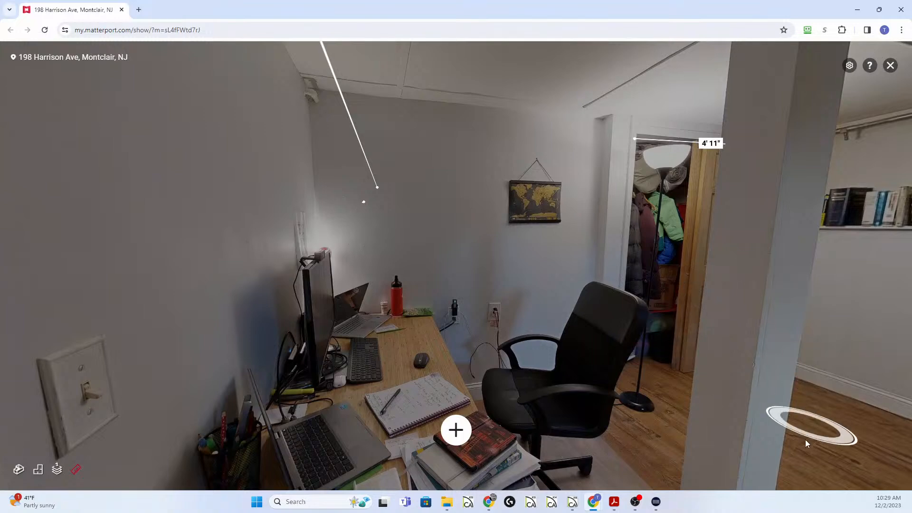
left_click(851, 457)
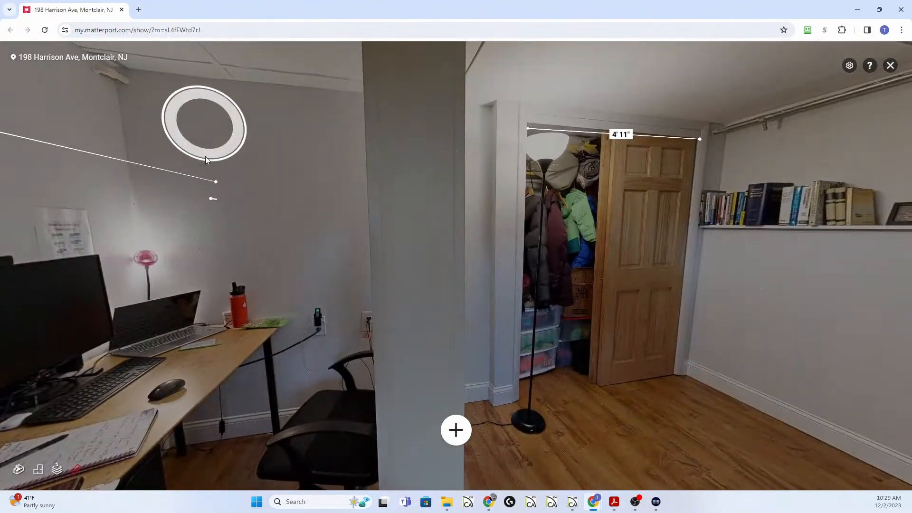
left_click(456, 430)
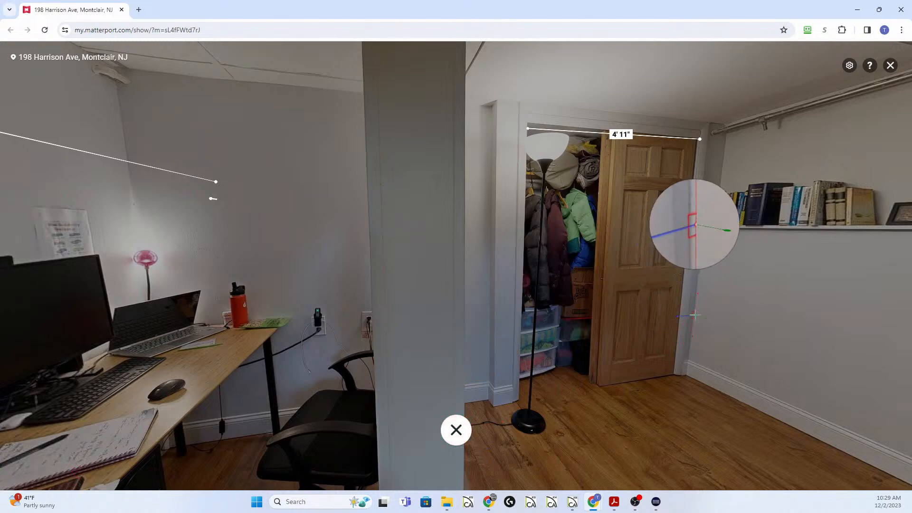
left_click(695, 315)
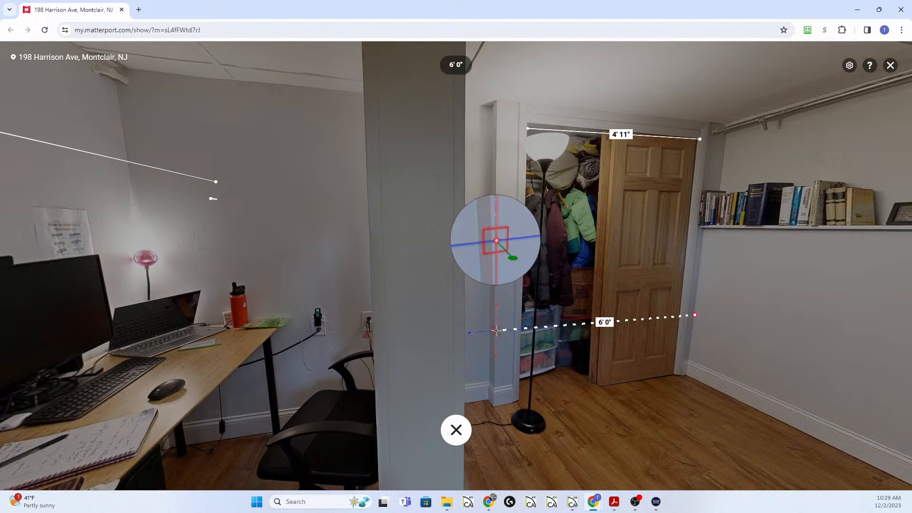
left_click(496, 330)
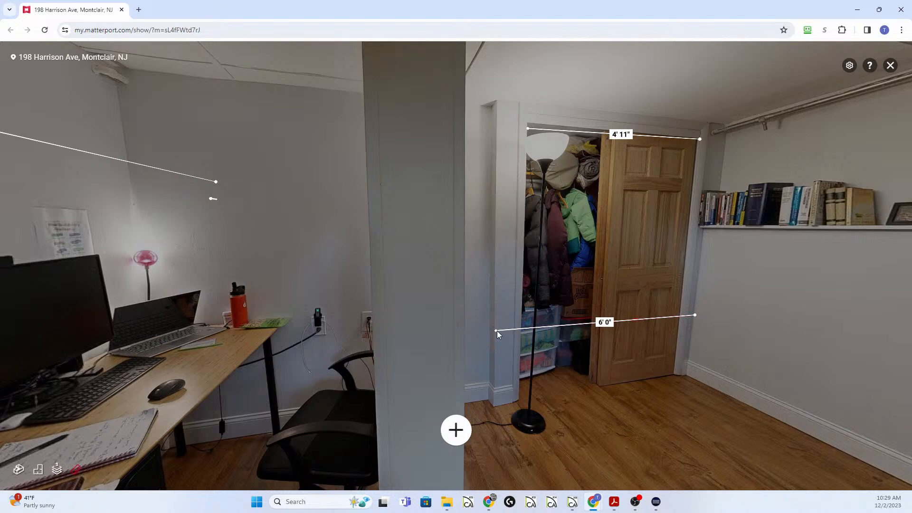
Measure the distance from the closet's outer side to the far wall behind the desk
left_click(456, 430)
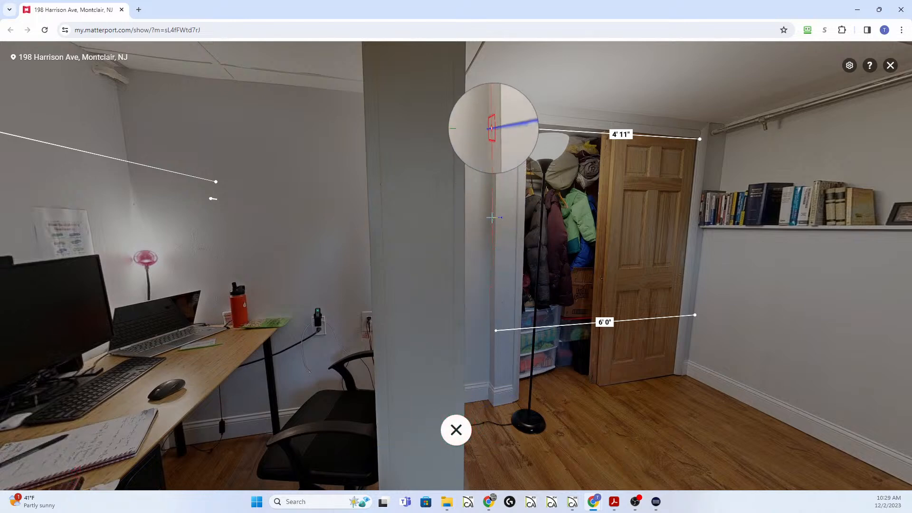
left_click(489, 217)
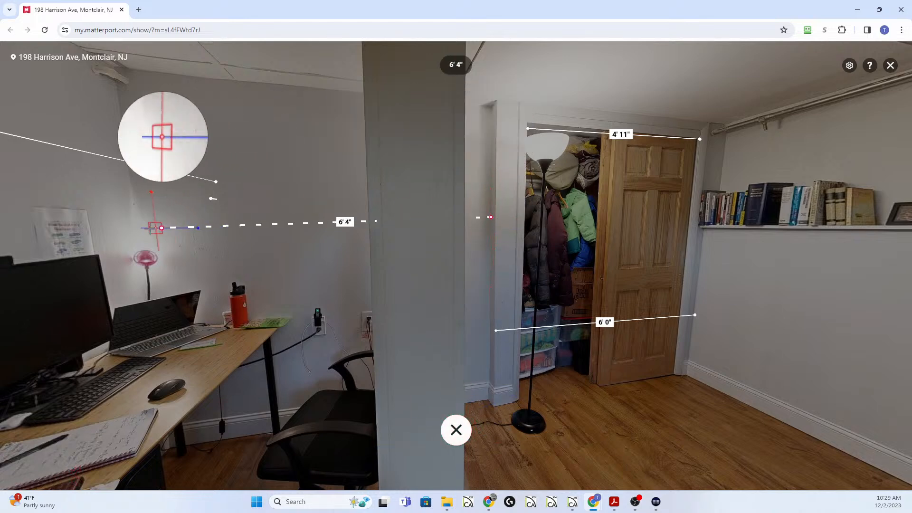
left_click(134, 231)
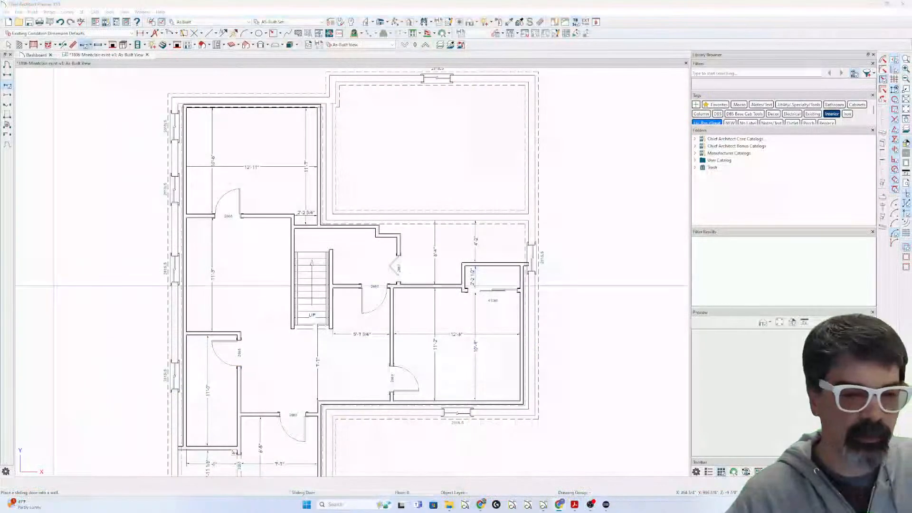
Switch back to Chief Architect and reverse the layers of the closet's short side wall beside the sliding door
scroll(417, 304, "up", 3)
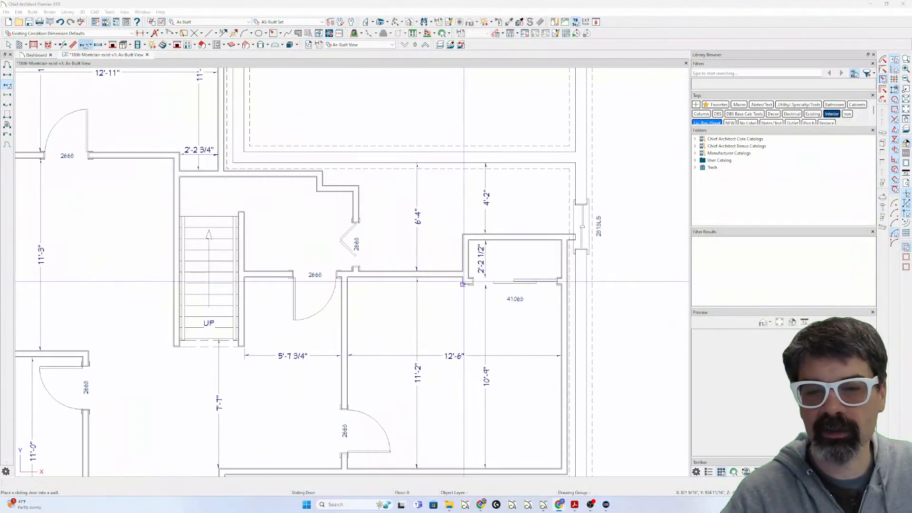
key("space")
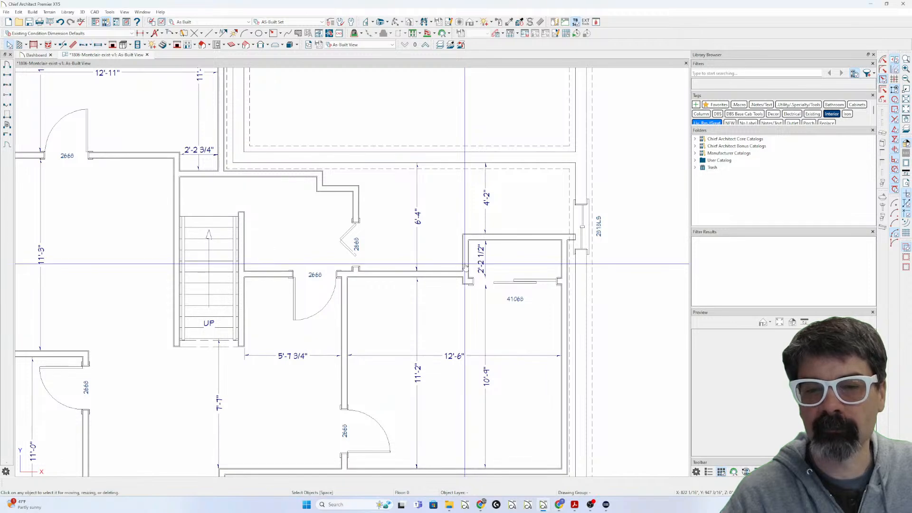
left_click(467, 262)
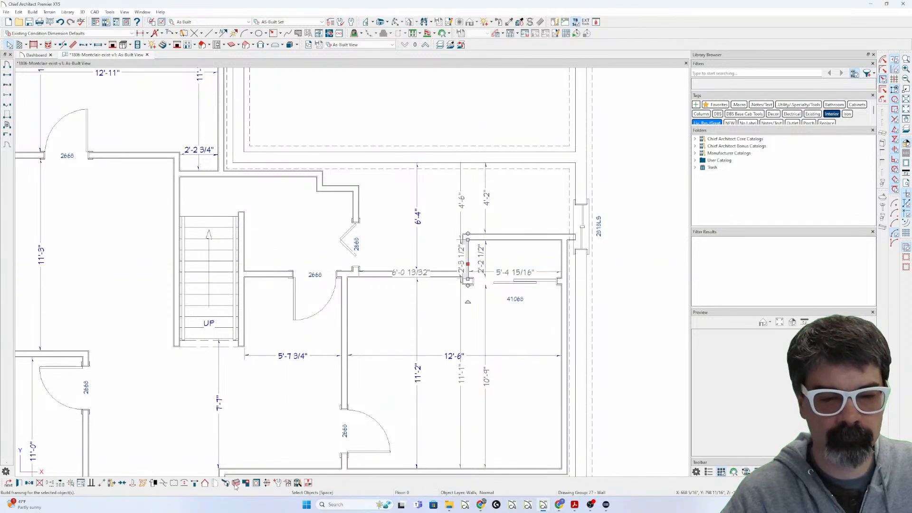
left_click(195, 483)
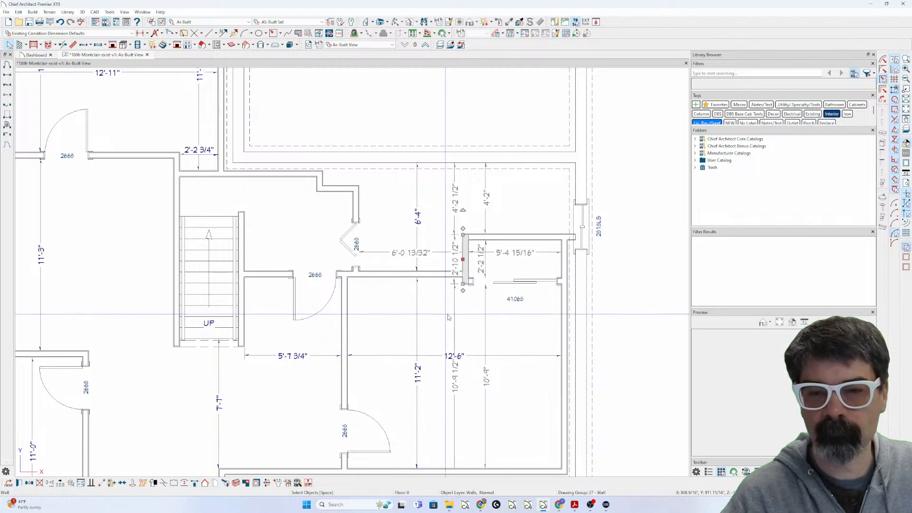
Add a dimension line across the bedroom at the closet front and set the closet side wall 6'-7" from the opposite bedroom wall
left_click(139, 34)
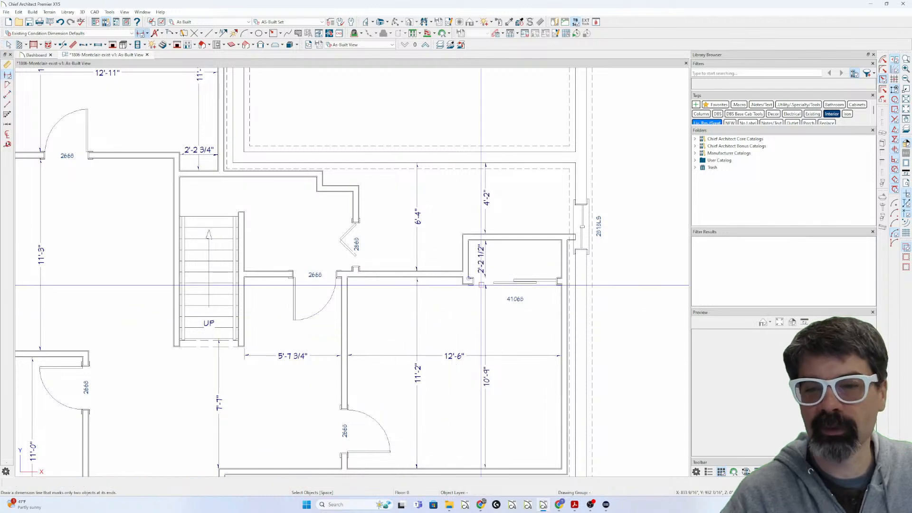
left_click_drag(478, 298, 351, 296)
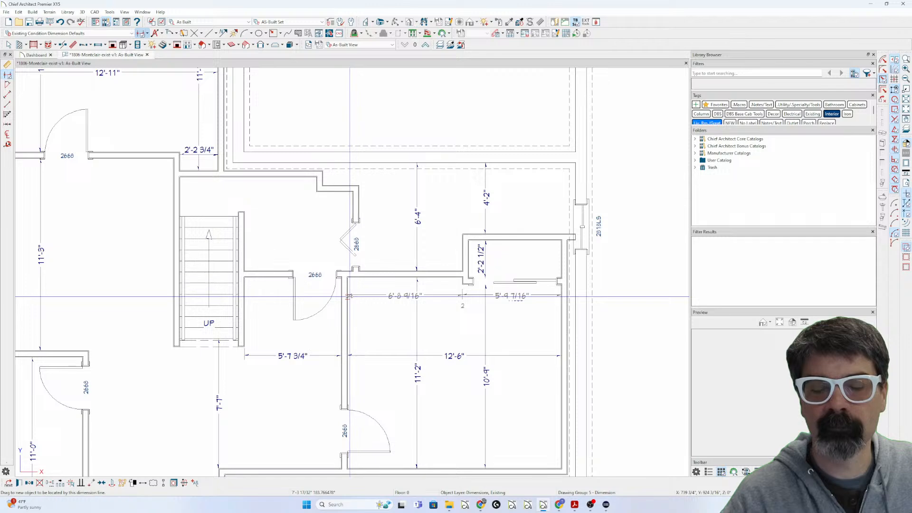
left_click(466, 259)
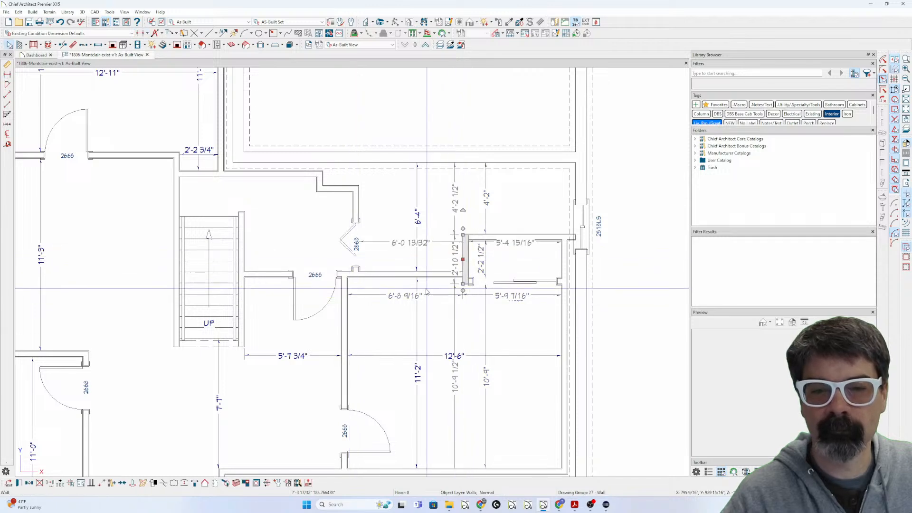
left_click(413, 295)
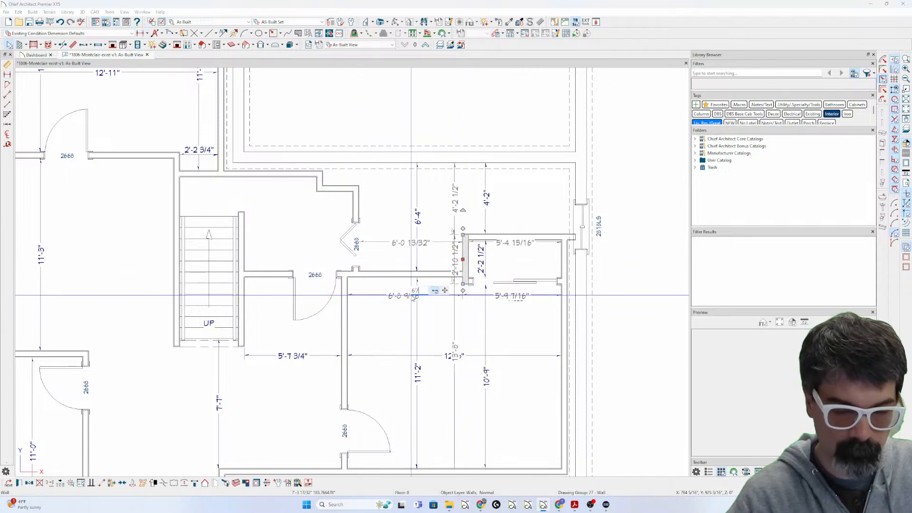
key("Return")
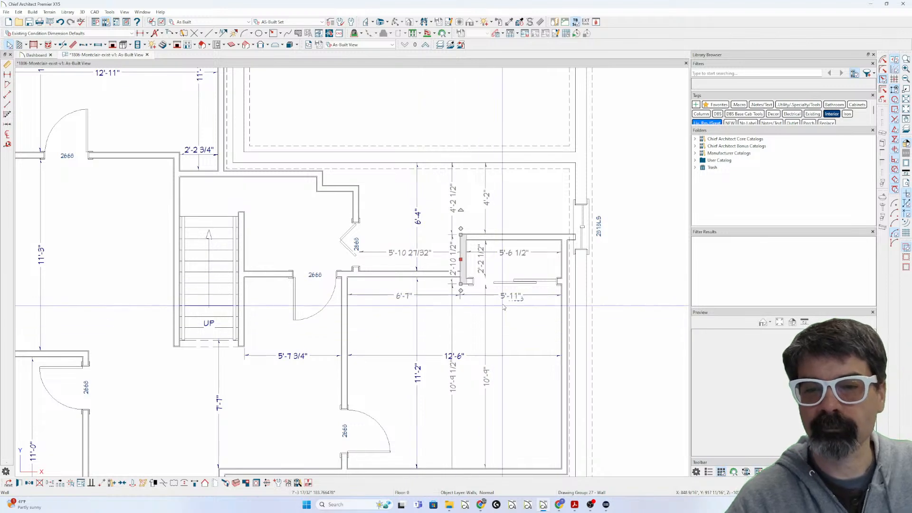
Set the closet sliding door's width to 59 1/2"
left_click(513, 283)
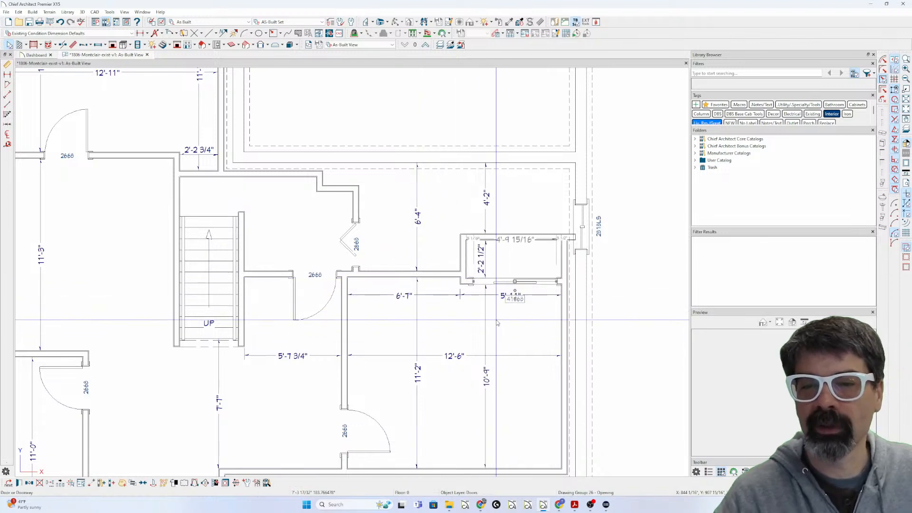
key("ctrl+e")
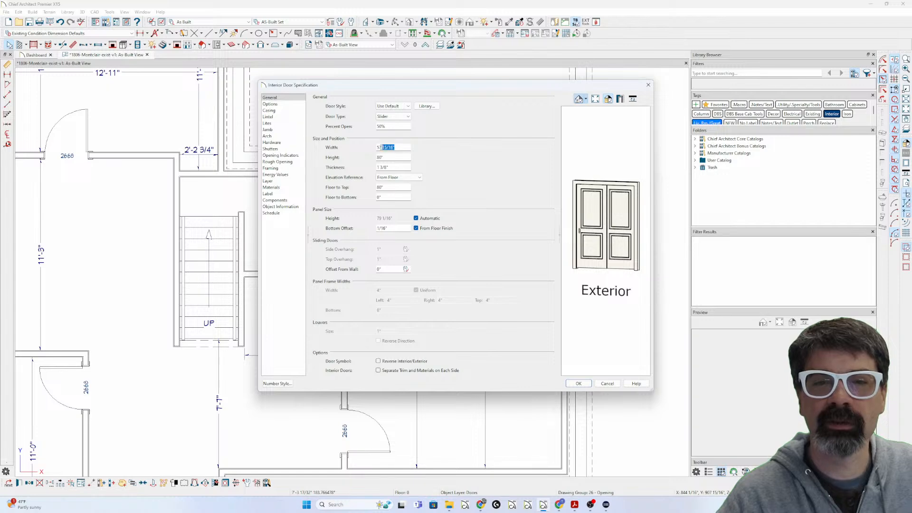
key("Return")
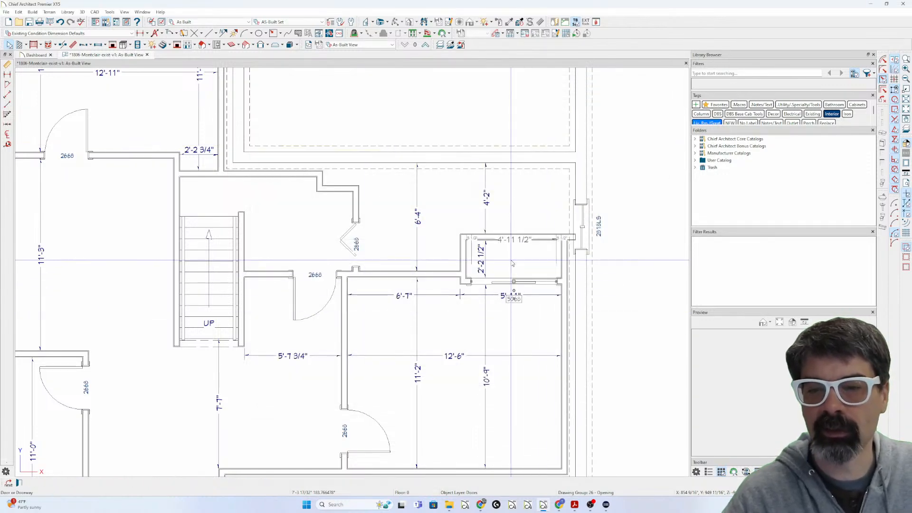
Assign a door style from the library to the closet sliding door and save the plan
left_click(508, 284)
double_click(507, 284)
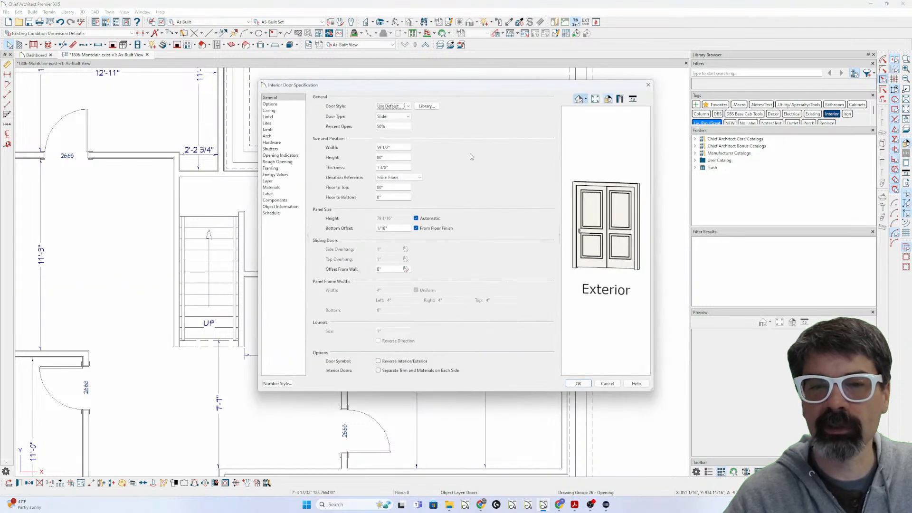
left_click(426, 106)
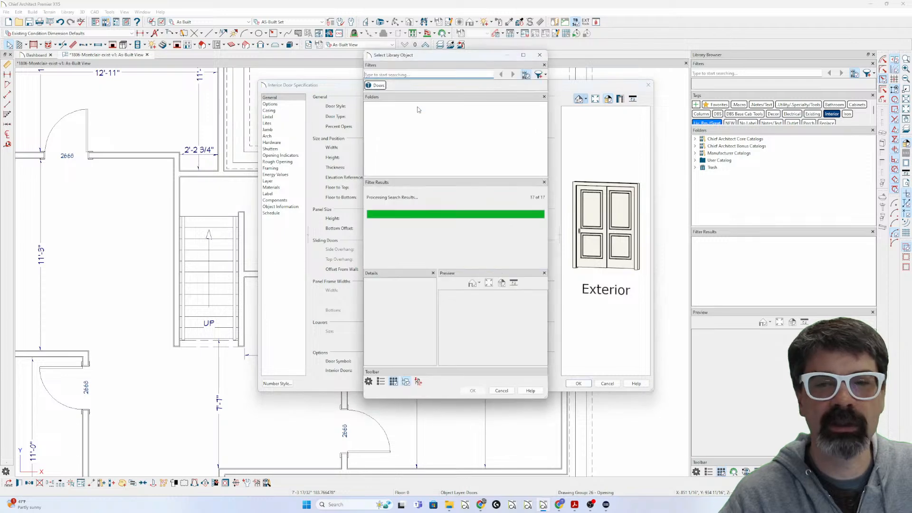
scroll(424, 147, "down", 1)
left_click(429, 155)
left_click(474, 390)
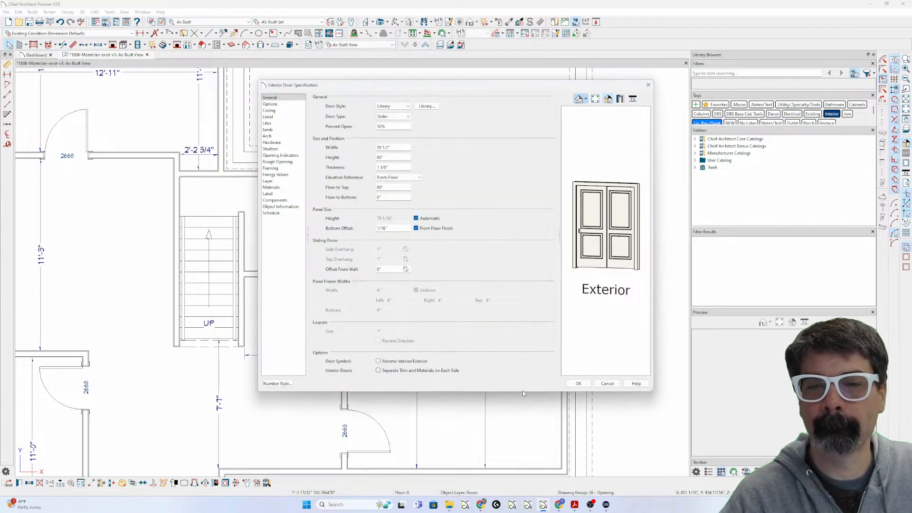
left_click(579, 384)
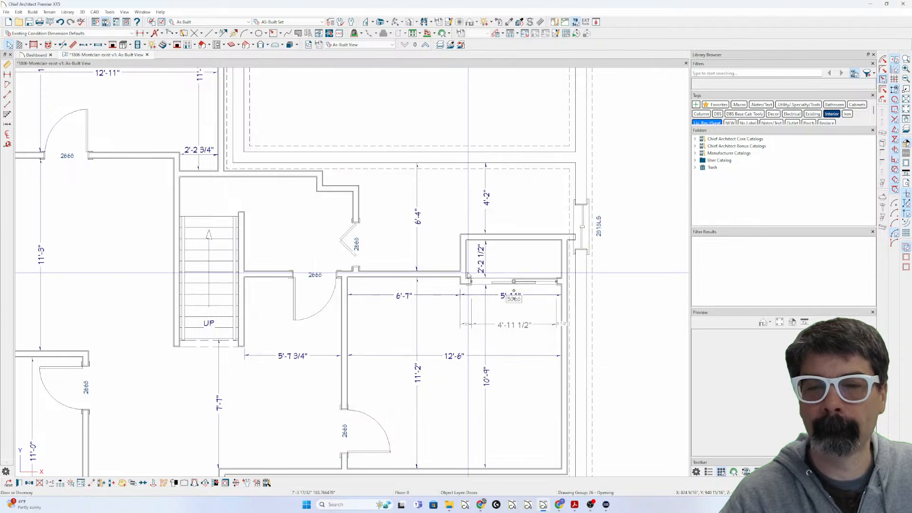
left_click(453, 253)
key("ctrl+s")
scroll(441, 246, "down", 1)
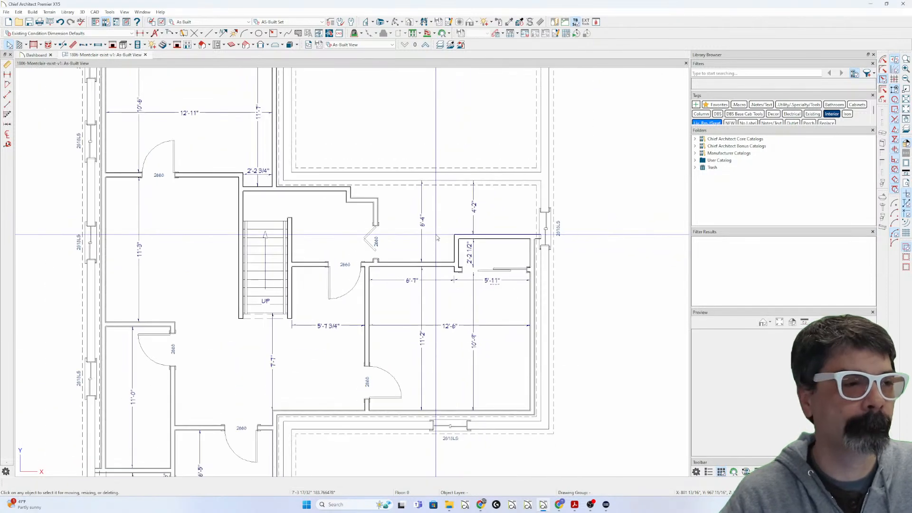
scroll(452, 246, "down", 1)
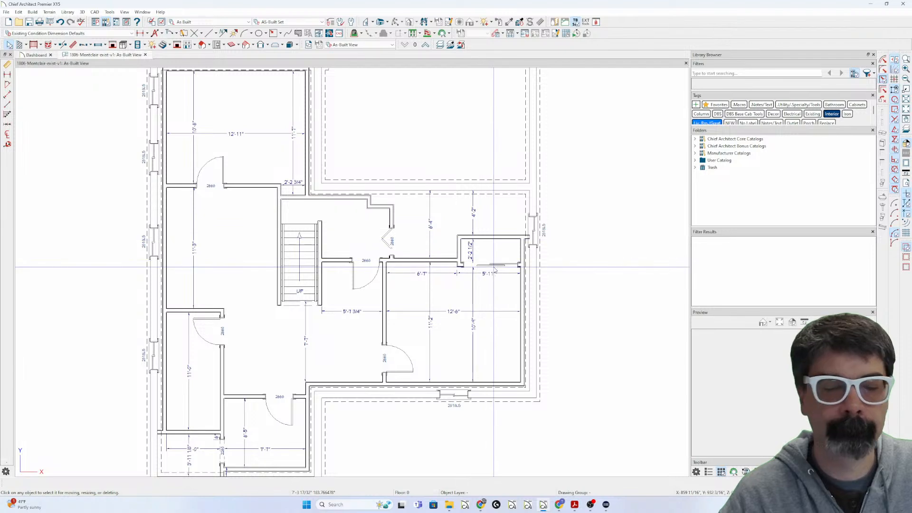
scroll(494, 266, "down", 1)
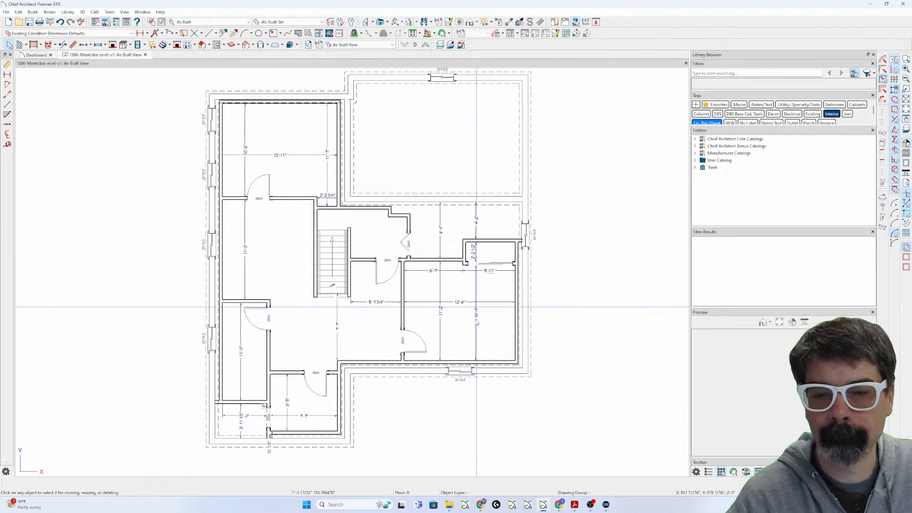
scroll(495, 266, "up", 2)
scroll(496, 330, "down", 1)
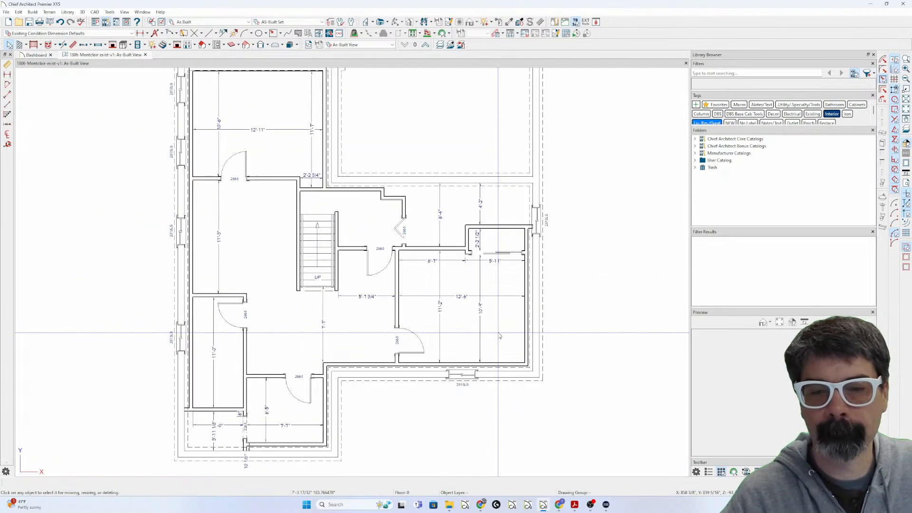
scroll(499, 336, "down", 1)
scroll(498, 335, "down", 1)
scroll(496, 330, "up", 1)
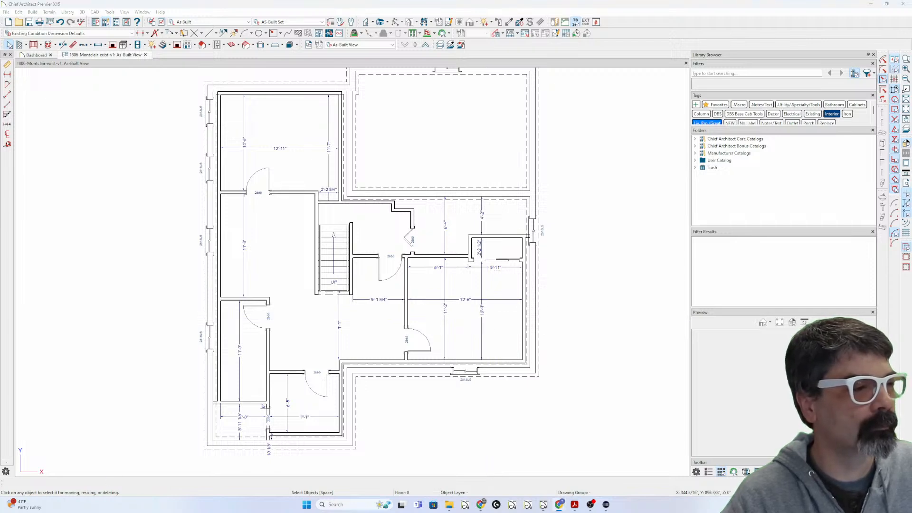
Search the door library for P09 and apply the Door P09 style to the hinged door of the 12'-6" wide bedroom
left_click(406, 345)
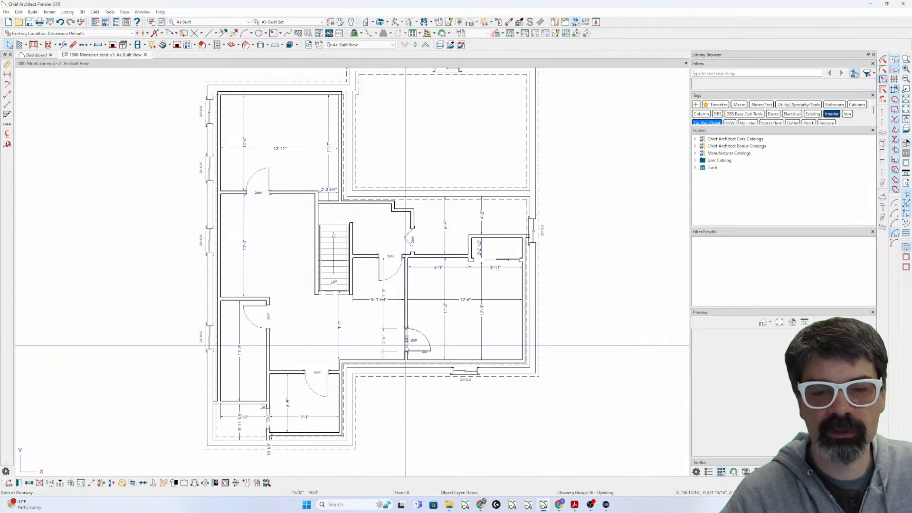
double_click(406, 345)
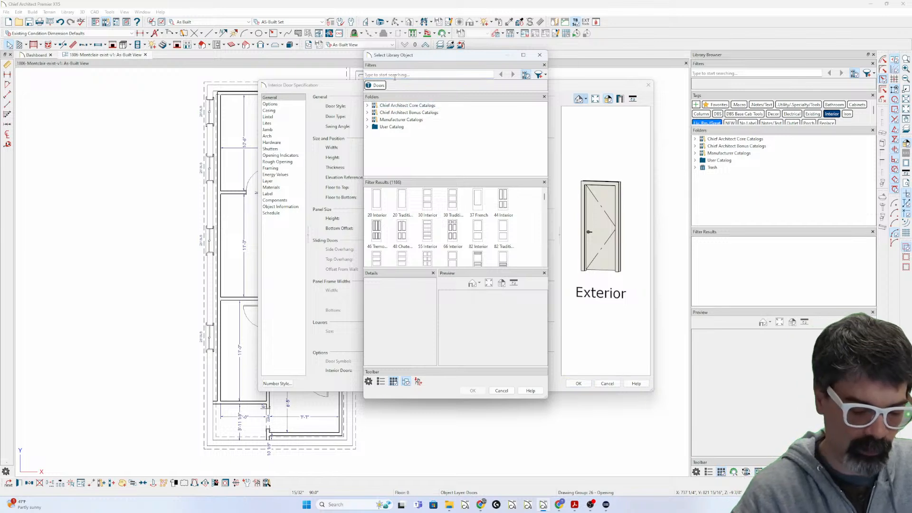
left_click(394, 75)
type("p09f")
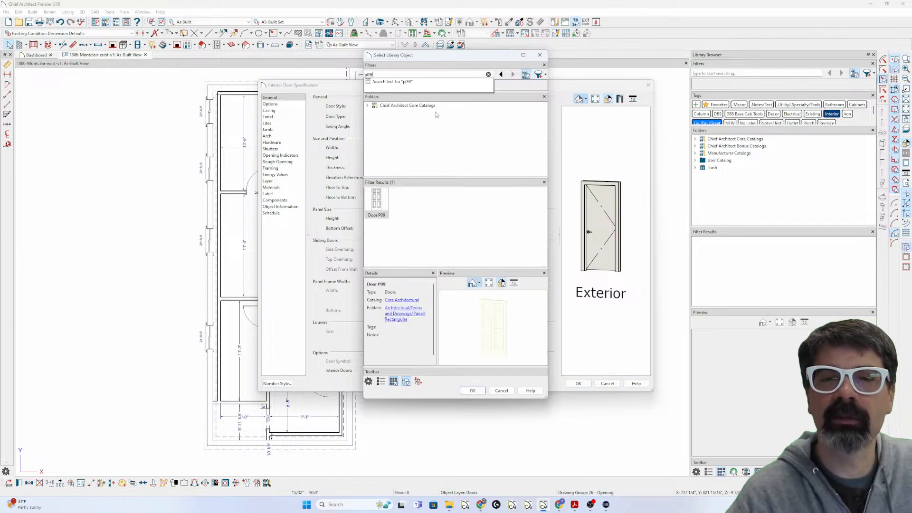
key("Return")
left_click(472, 390)
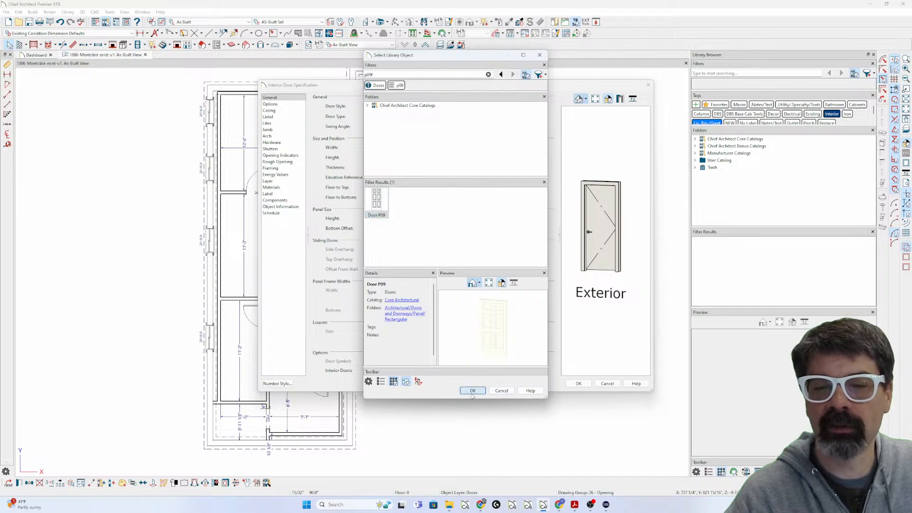
left_click(589, 386)
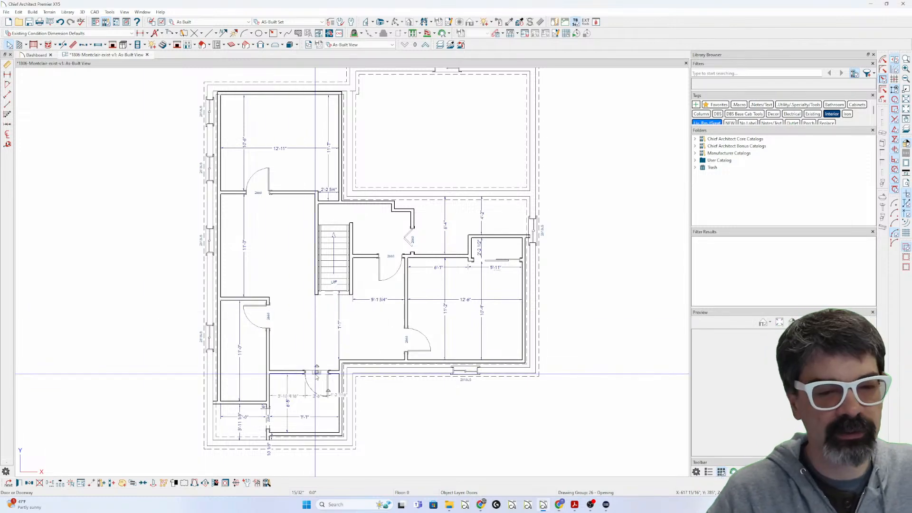
Flip the swing of the door to the 6'-5" deep room so it opens out into the hall
left_click(205, 482)
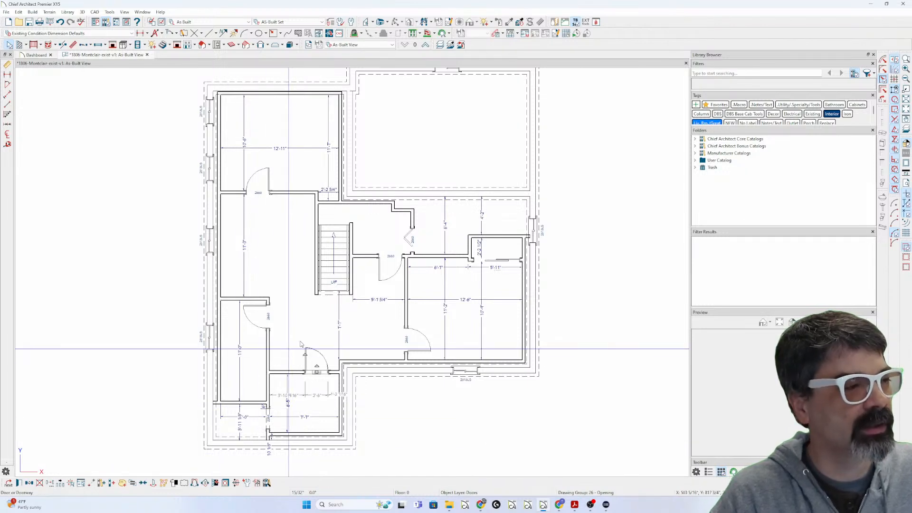
Make the door to the 6'-5" deep room a Glass Panel style with 3 lites across and 5 lites vertically
key("ctrl+e")
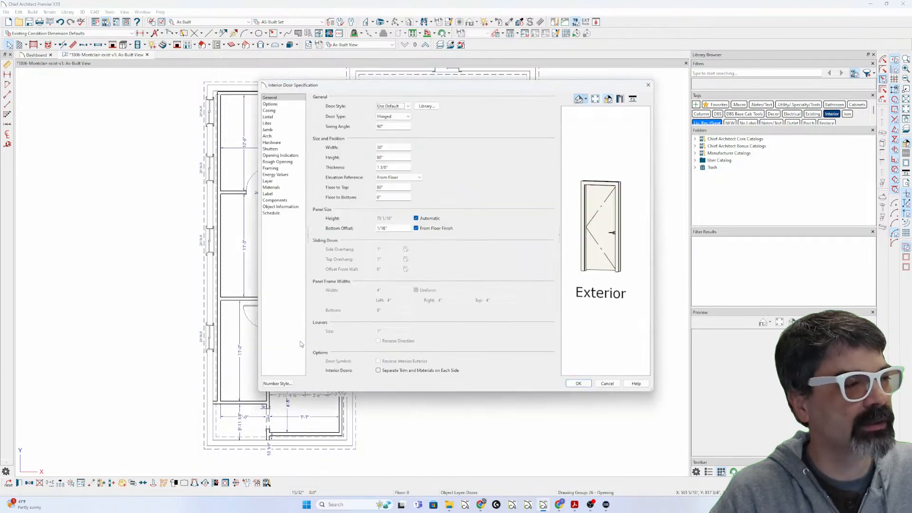
left_click(405, 106)
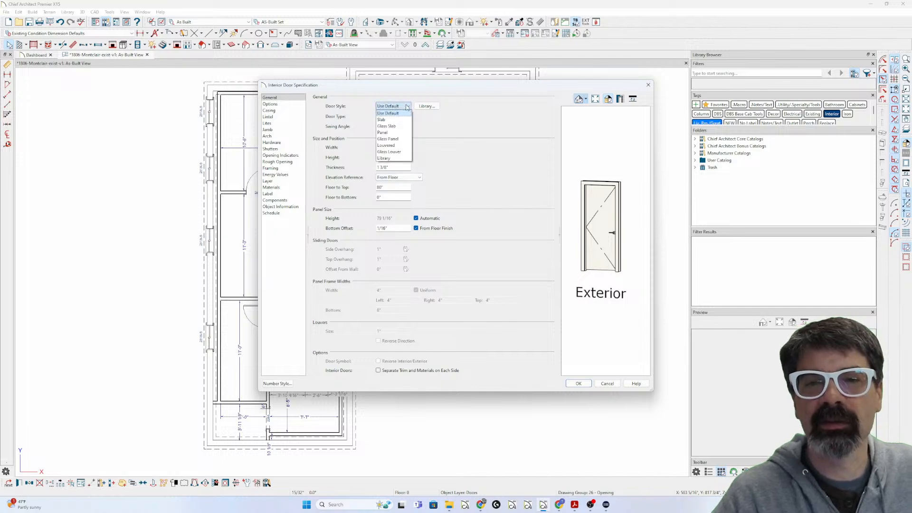
left_click(397, 139)
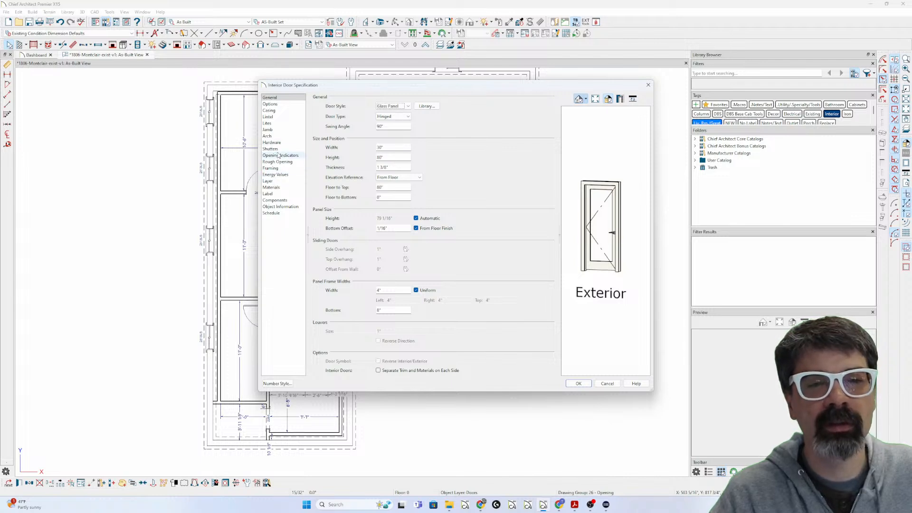
left_click(280, 124)
left_click(378, 105)
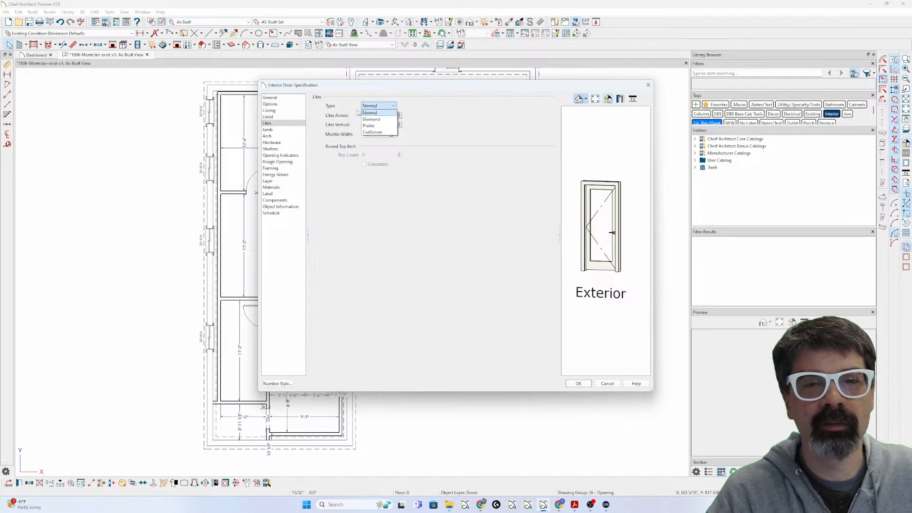
left_click(395, 109)
type("5")
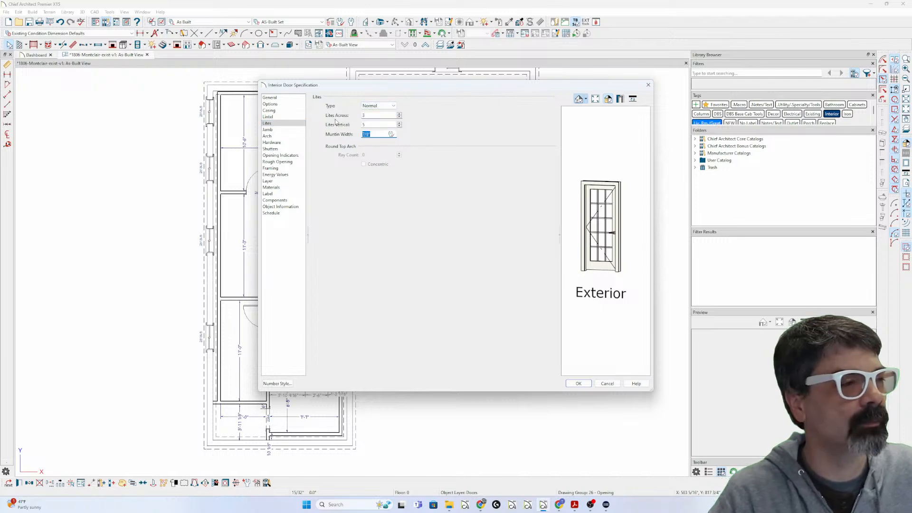
key("Return")
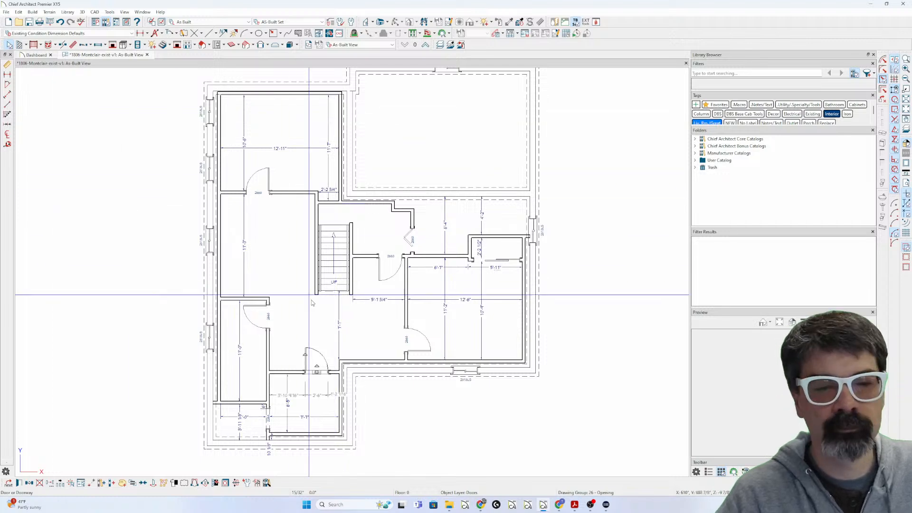
Flip the swing of the door to the narrow lower-left room so it opens out into the hall
left_click(267, 318)
double_click(266, 318)
key("Return")
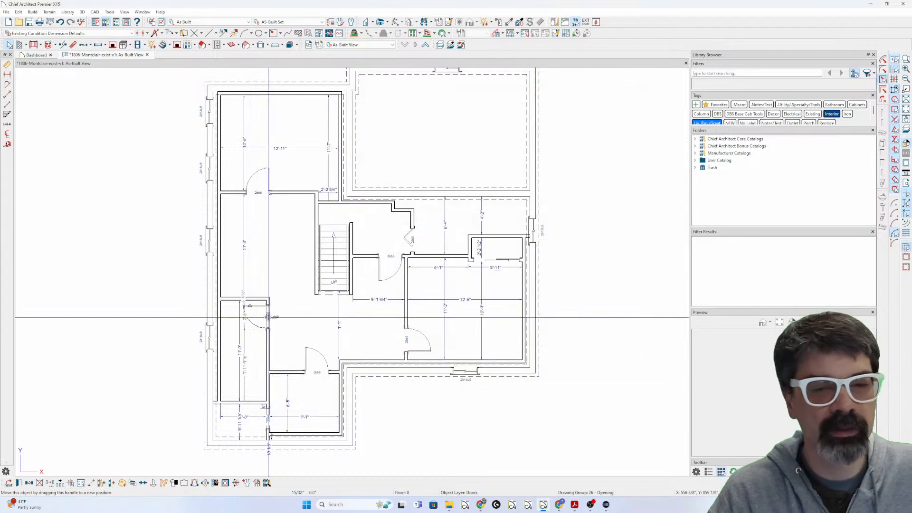
left_click(205, 483)
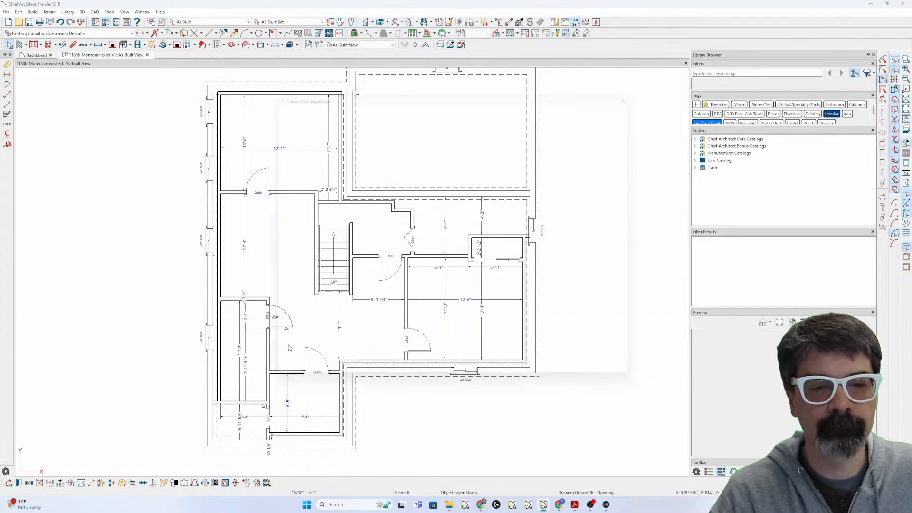
Search the door library for P09 and apply the Door P09 style to the narrow lower-left room's door
double_click(289, 348)
left_click(431, 106)
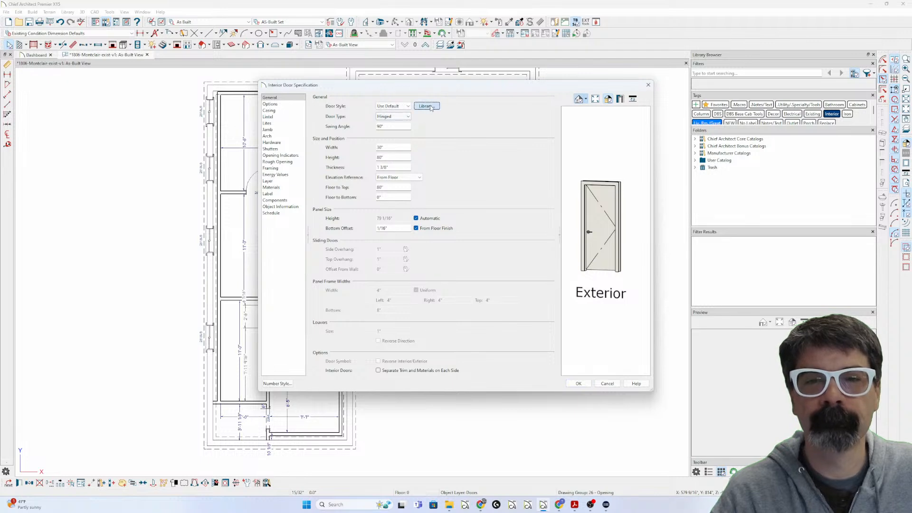
type("p09")
left_click(386, 203)
left_click(473, 390)
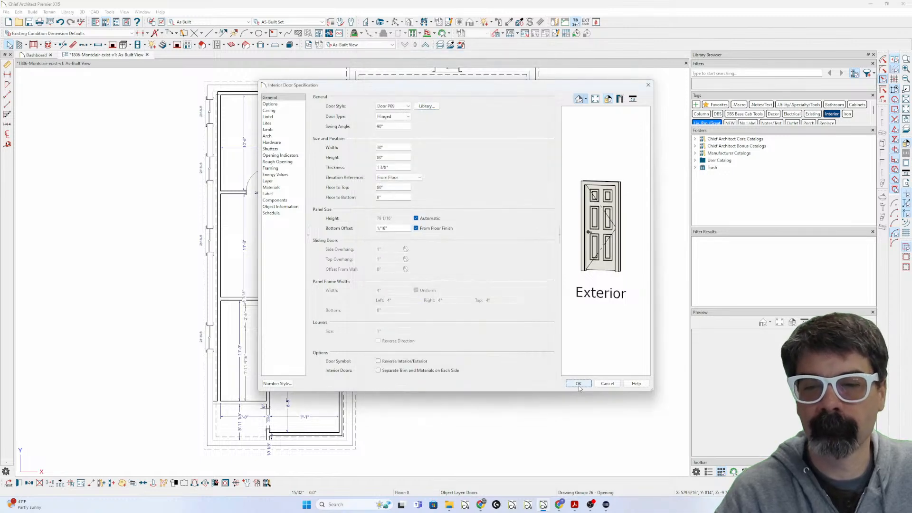
left_click(578, 383)
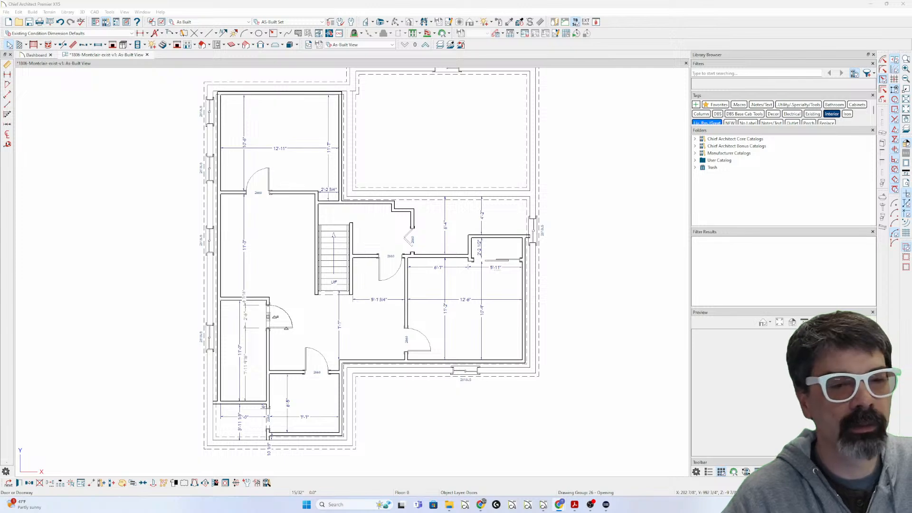
Apply the library style Door P09 to the hinged door in the wall above the 9'-1 3/4" wide space beside the stairs
left_click(394, 258)
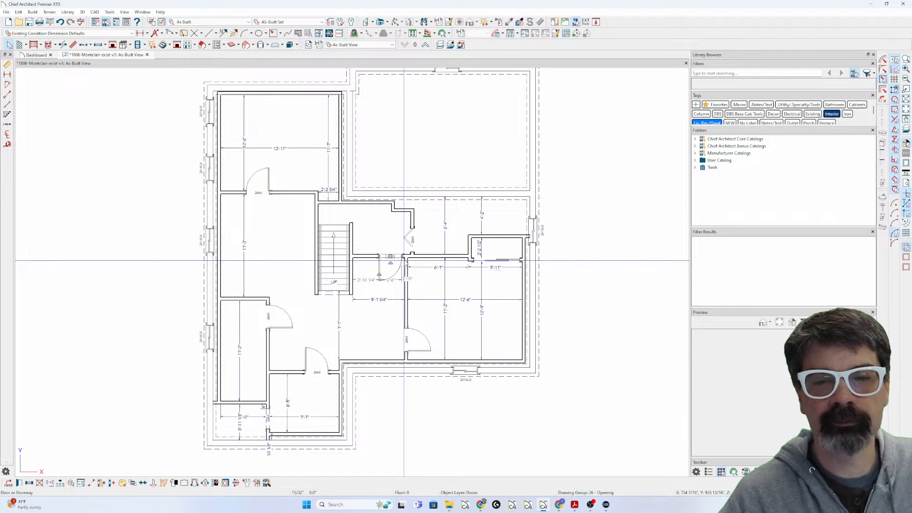
double_click(405, 260)
left_click(432, 108)
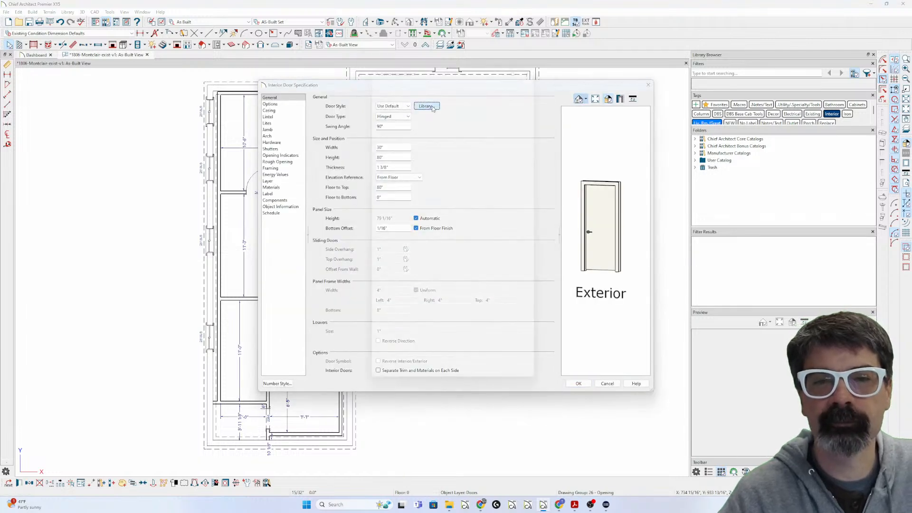
type("p09")
key("Return")
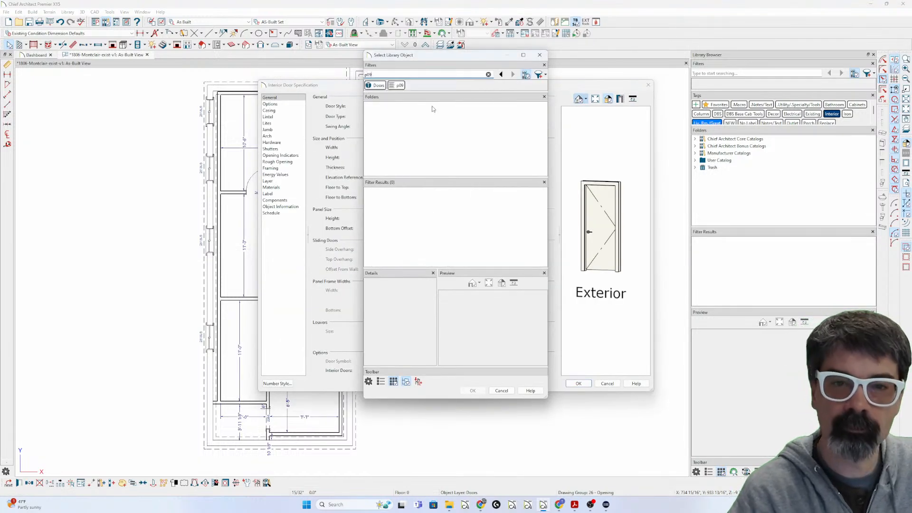
left_click(472, 391)
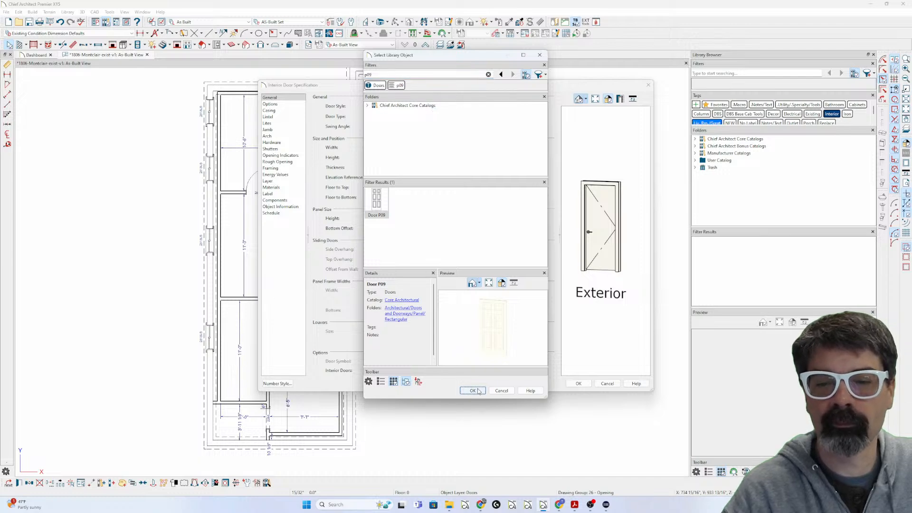
left_click(579, 384)
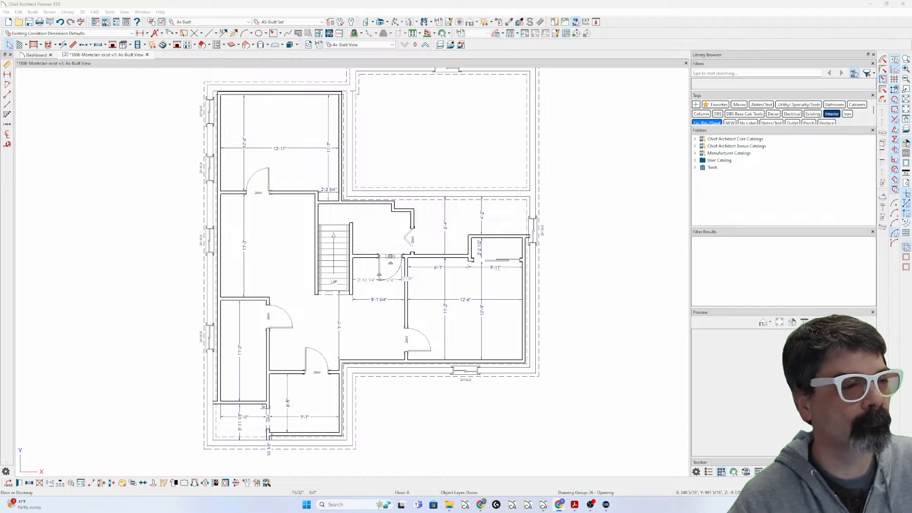
Apply the library style Door P09 to the hinged door of the 12'-11" wide room
left_click(262, 192)
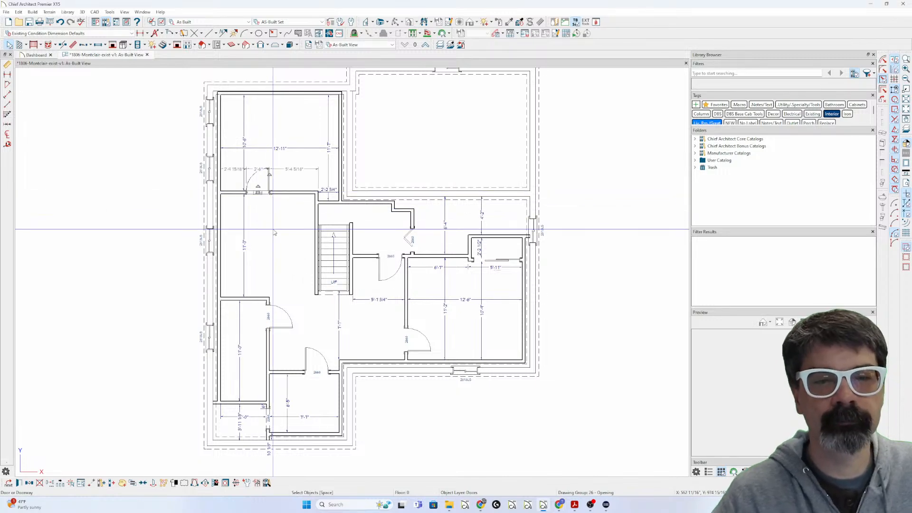
key("ctrl+e")
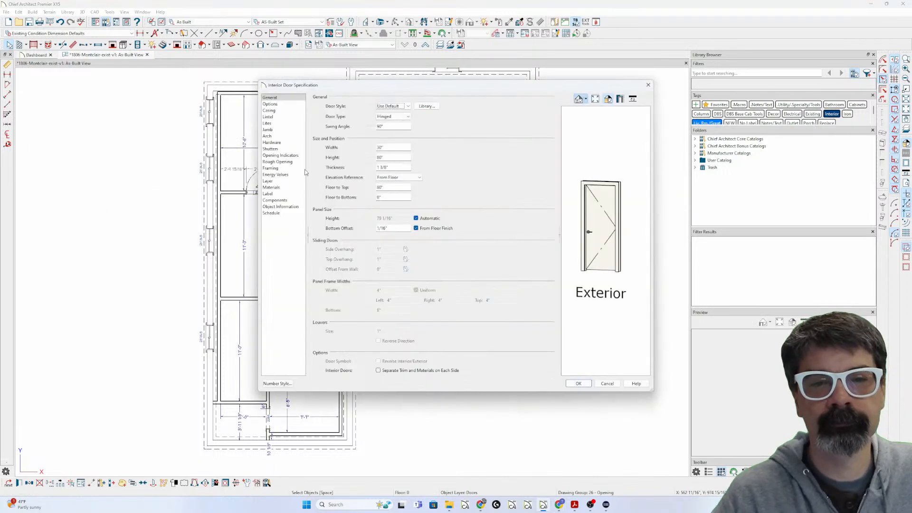
left_click(430, 108)
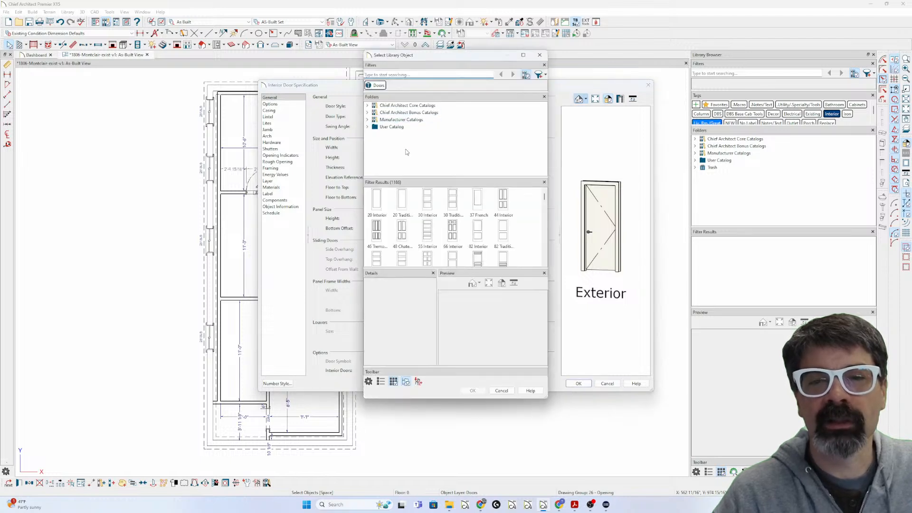
type("p09")
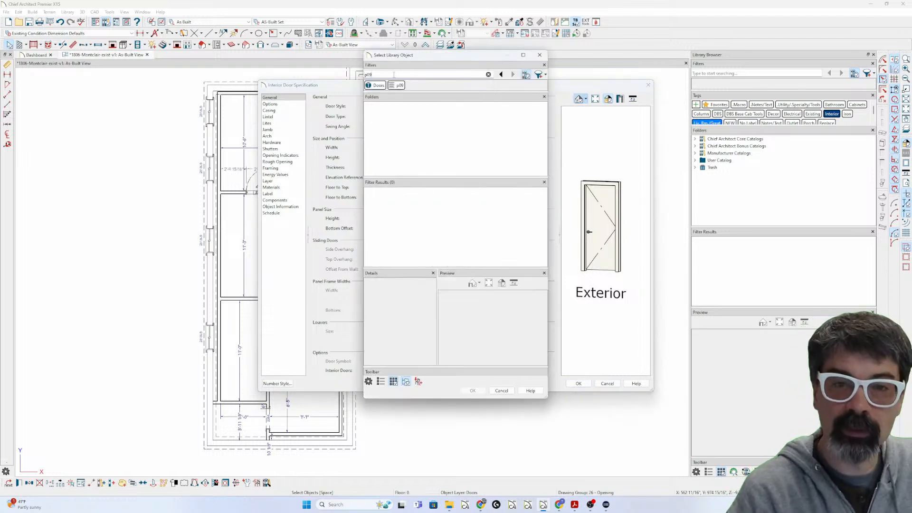
left_click(374, 204)
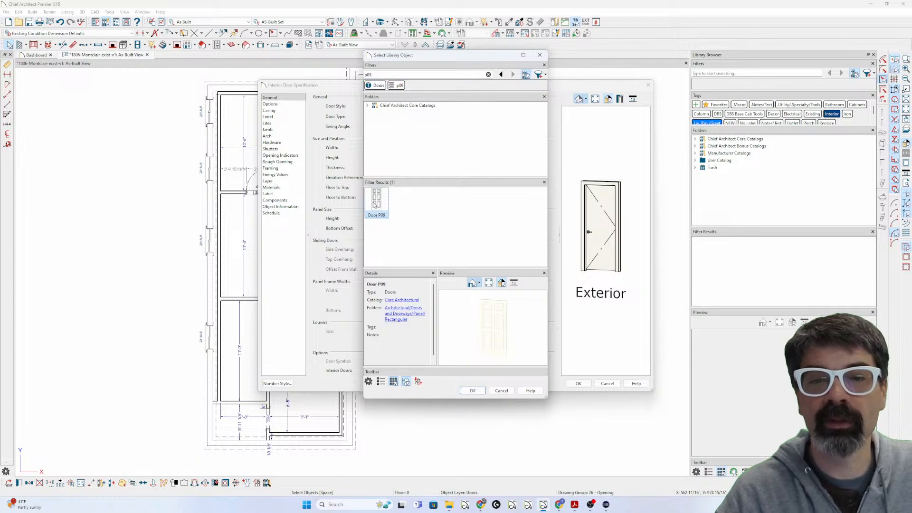
left_click(473, 391)
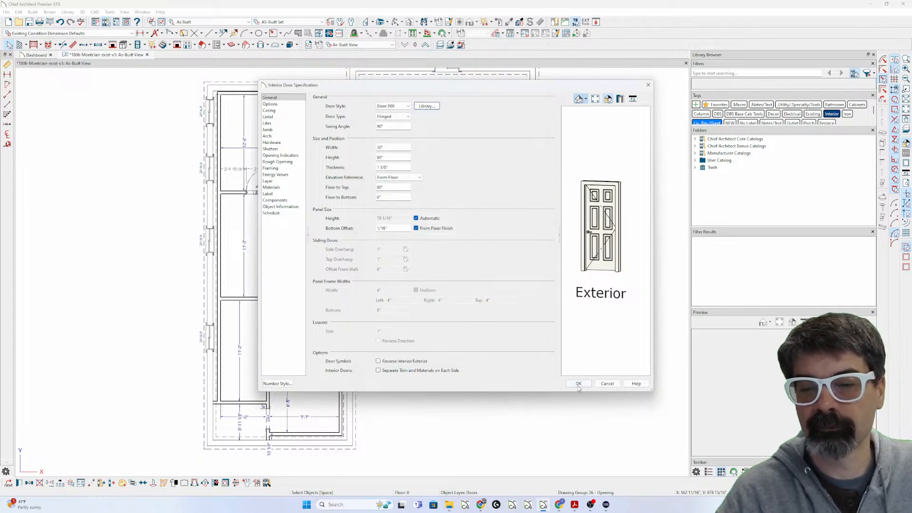
left_click(579, 385)
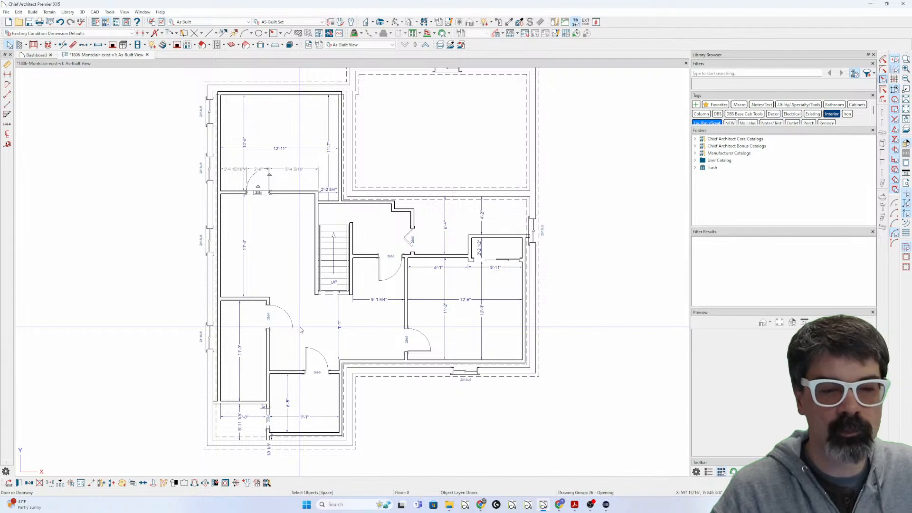
Deselect the door and save the plan
left_click(498, 321)
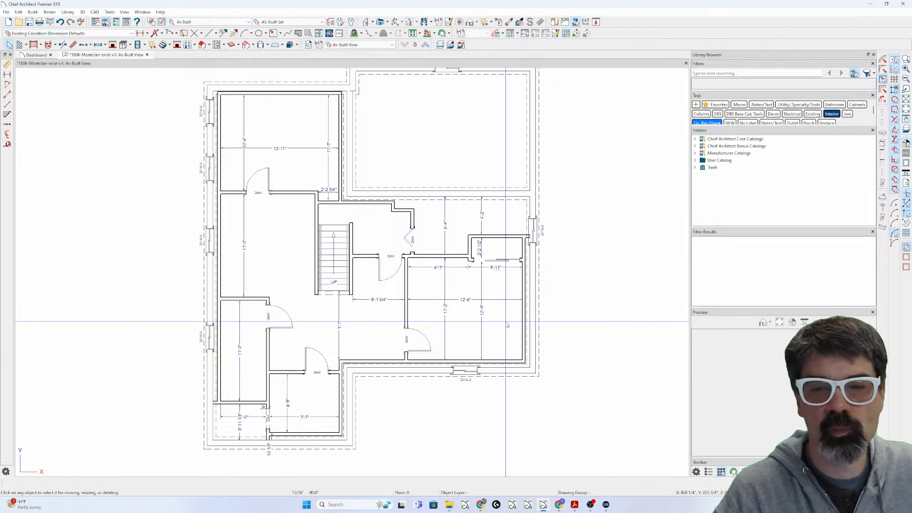
left_click(610, 272)
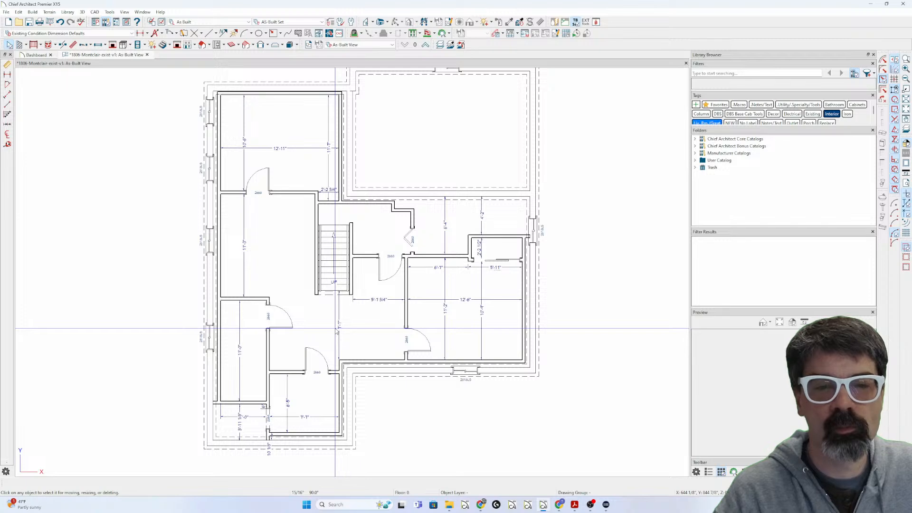
key("ctrl+s")
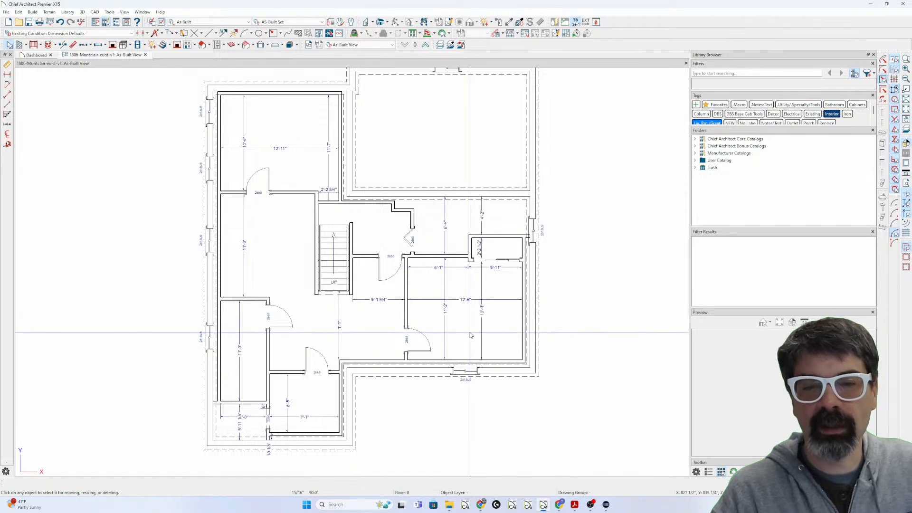
Switch to the Matterport scan in the browser and examine the balustered opening in the wall beside the basement stairs
left_click(400, 327)
left_click(459, 329)
left_click(593, 326)
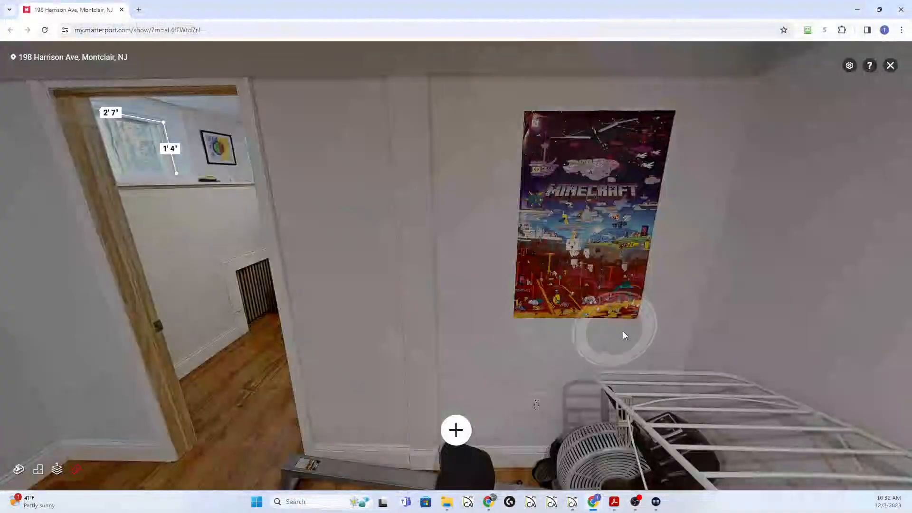
left_click_drag(623, 332, 87, 296)
left_click_drag(585, 328, 304, 354)
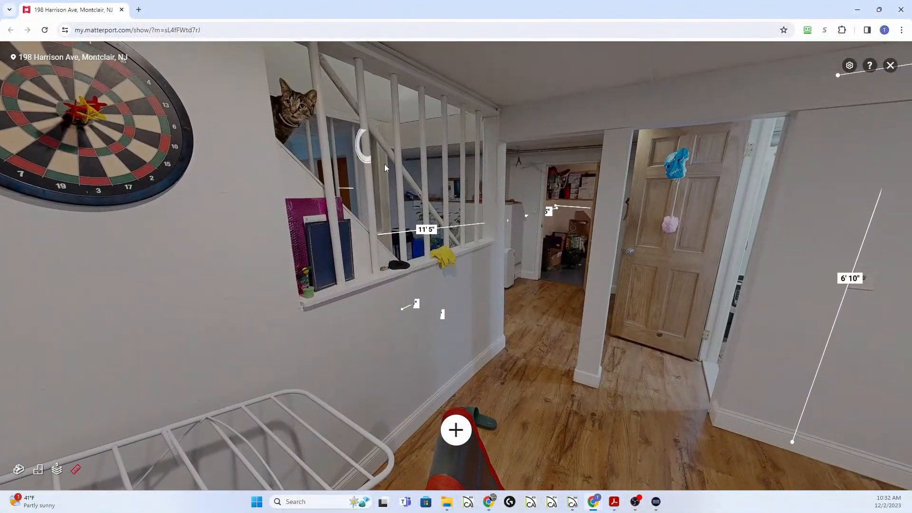
left_click_drag(628, 379, 679, 410)
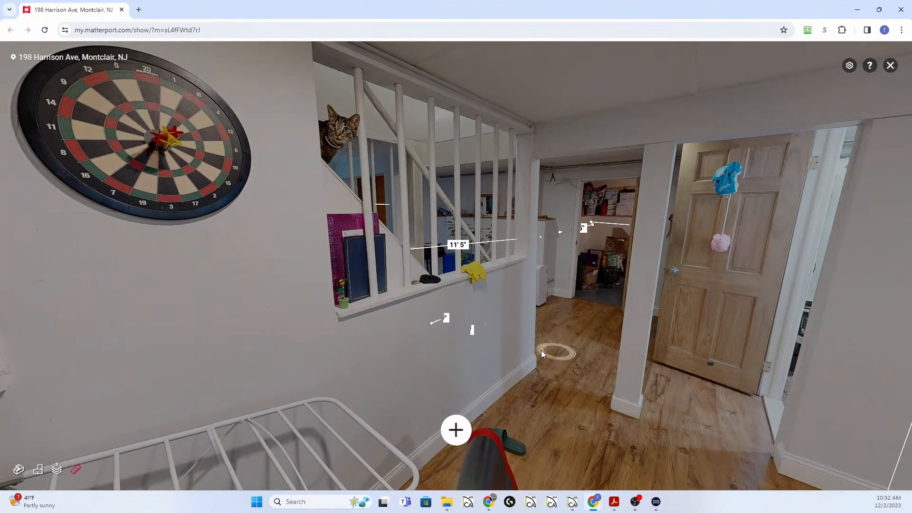
left_click(556, 423)
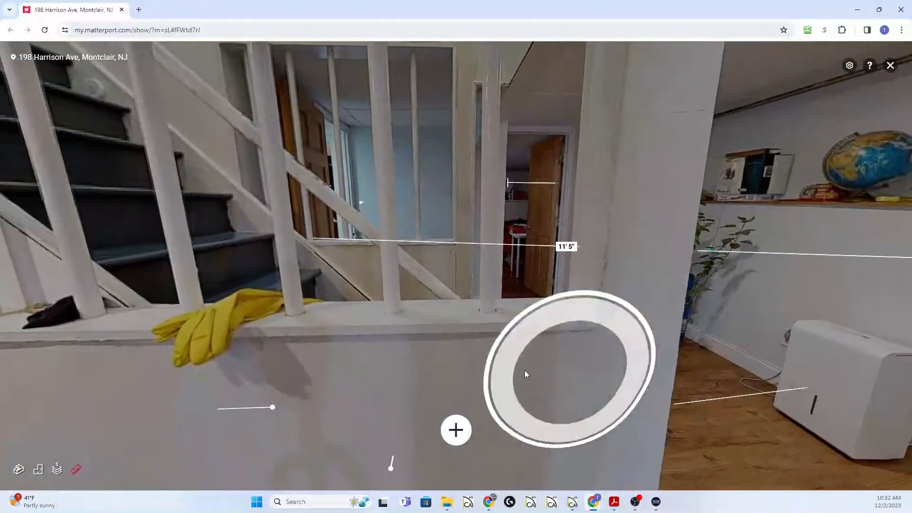
left_click_drag(517, 392, 559, 477)
left_click_drag(524, 436, 595, 470)
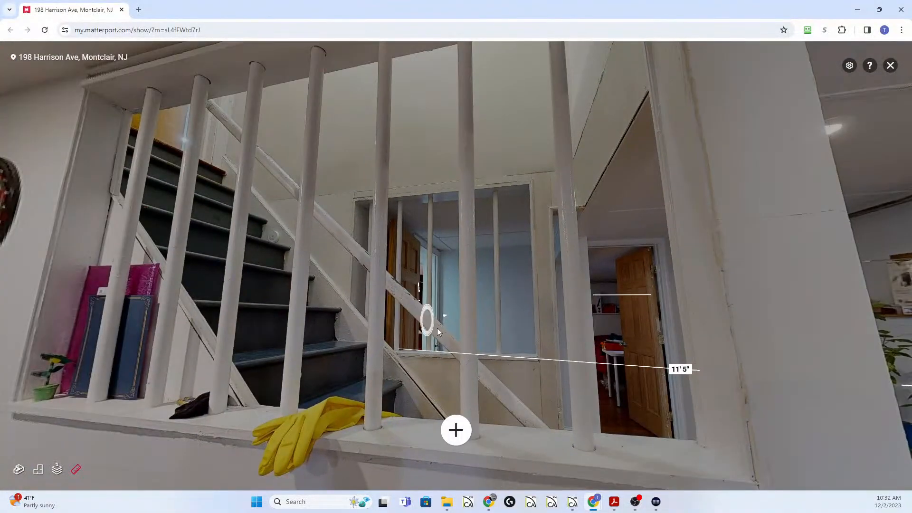
left_click_drag(606, 324, 603, 226)
left_click_drag(285, 404, 687, 378)
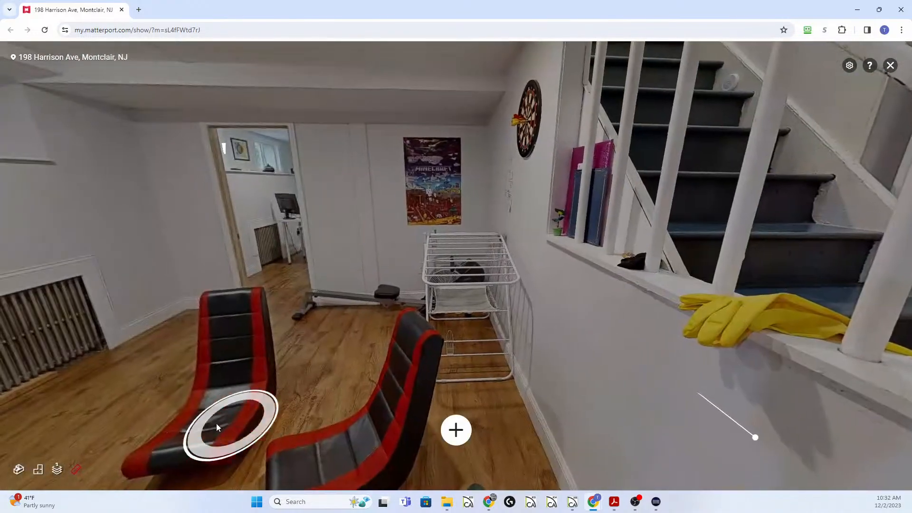
Measure the width of the balustered stair wall opening along its sill in the Matterport scan
left_click(138, 431)
left_click_drag(560, 345, 280, 323)
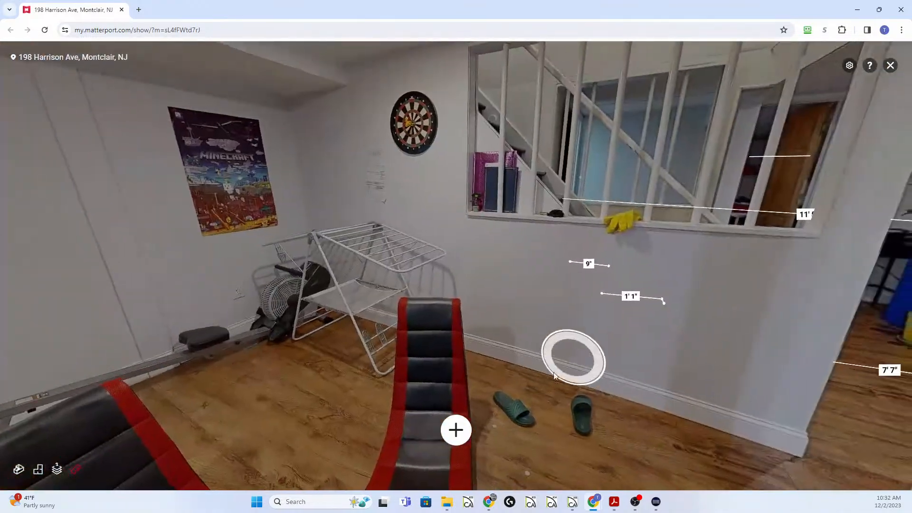
left_click(570, 361)
left_click(454, 431)
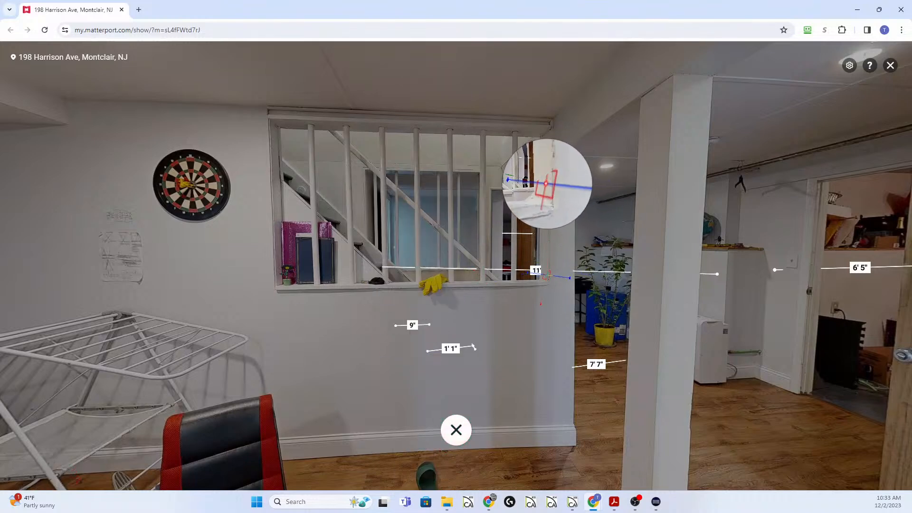
left_click(546, 277)
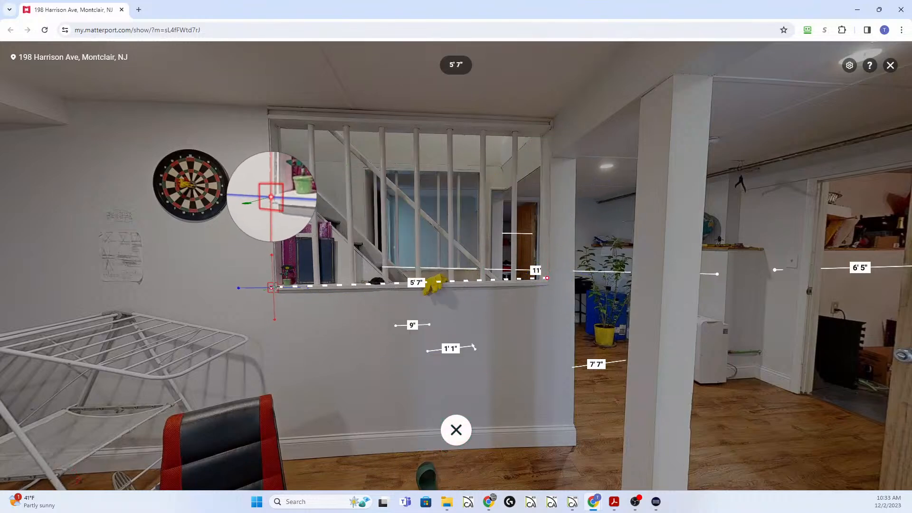
left_click(278, 284)
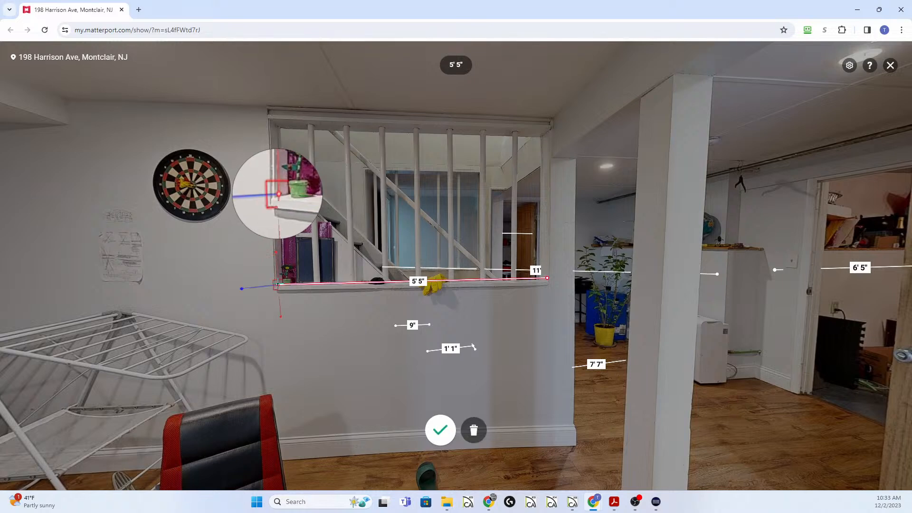
left_click(278, 284)
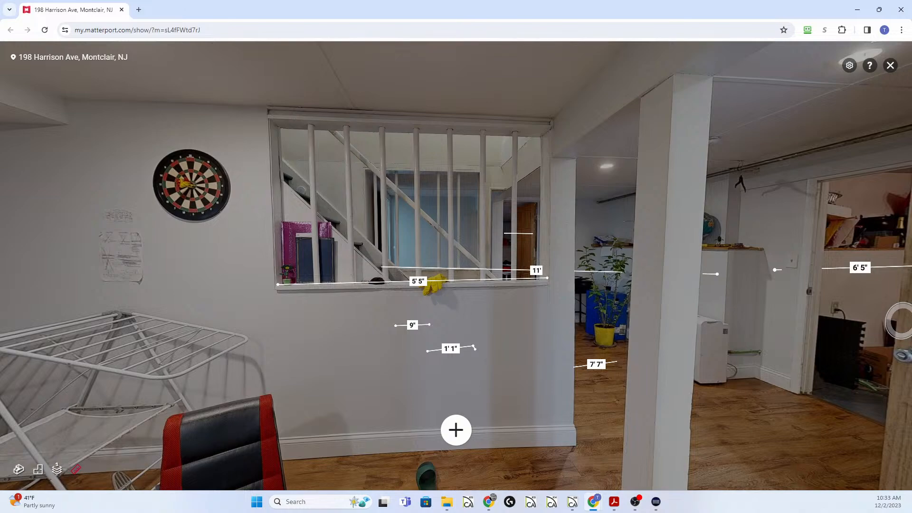
Measure the floor distance from the end of the stair wall to the threshold of the opposite doorway in the scan
left_click(794, 381)
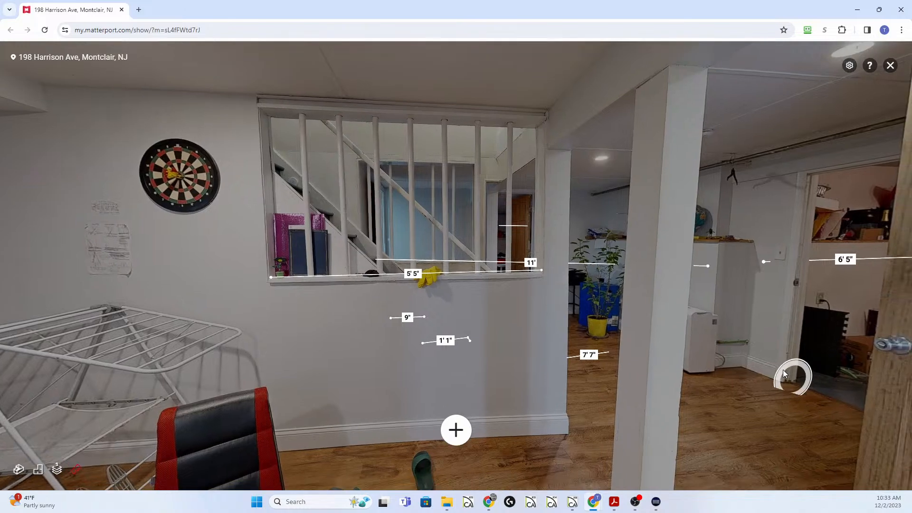
left_click_drag(506, 277, 705, 432)
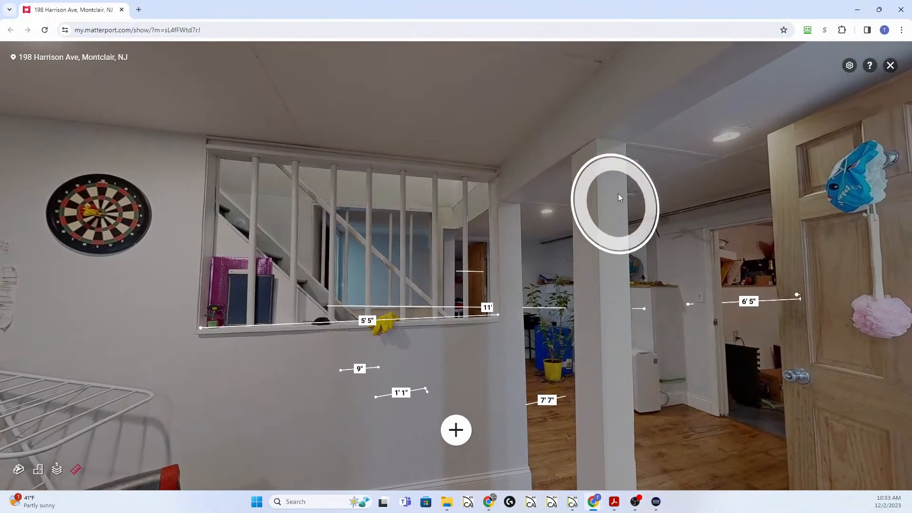
left_click_drag(441, 368, 514, 342)
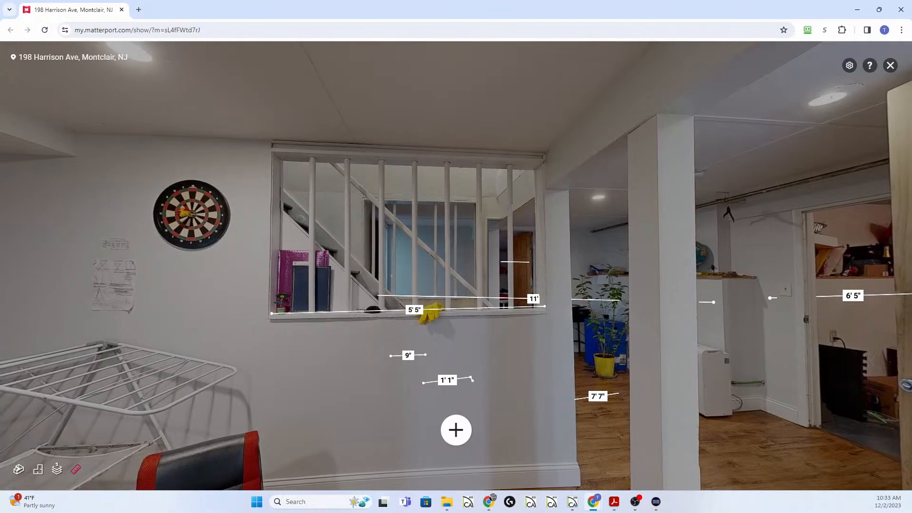
left_click(687, 352)
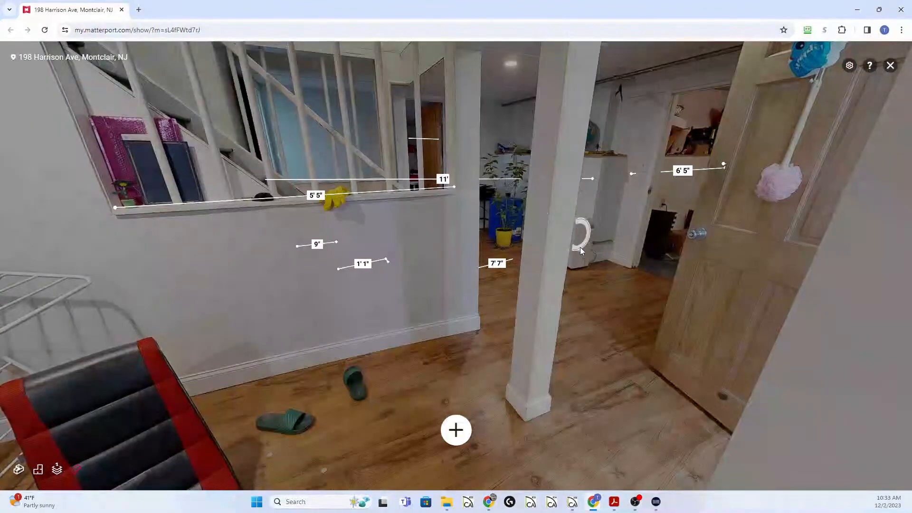
left_click(575, 321)
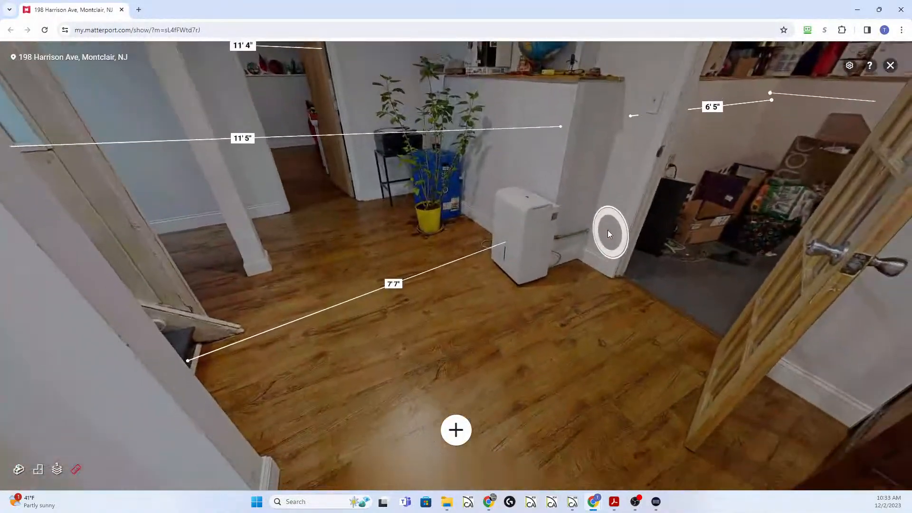
left_click_drag(608, 231, 674, 209)
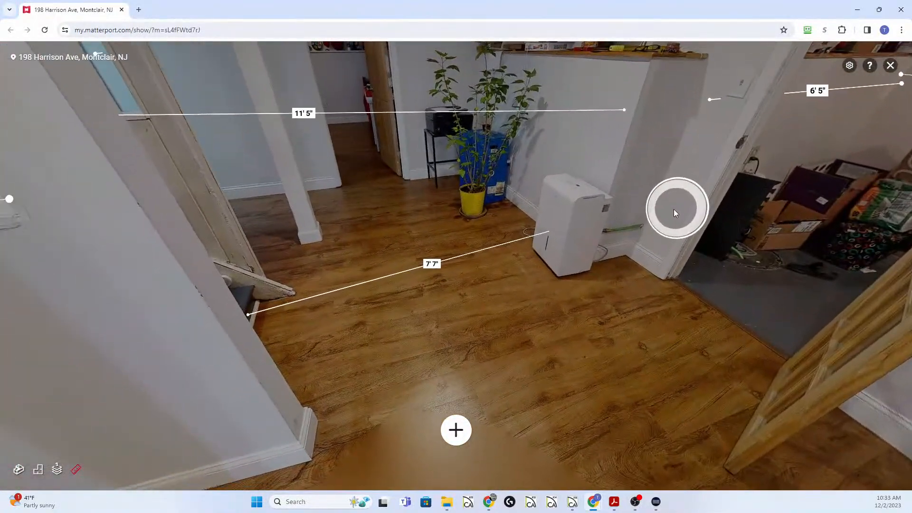
left_click(456, 430)
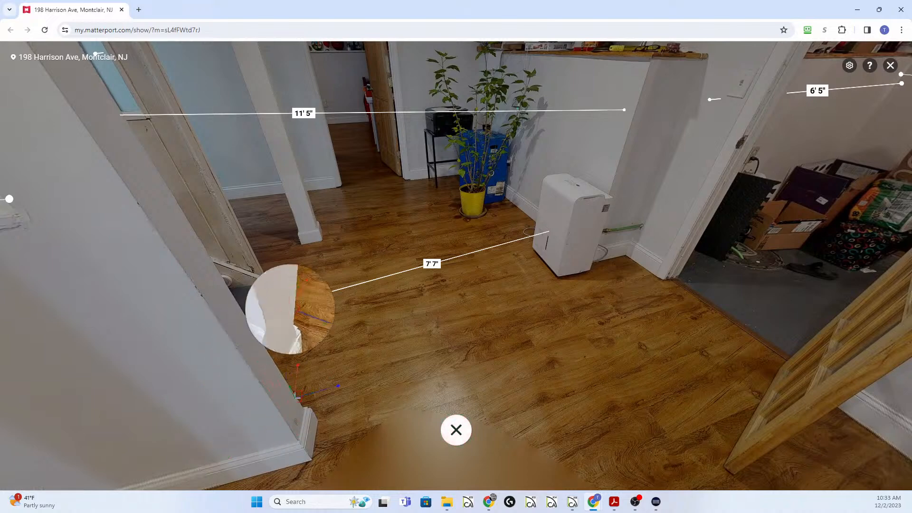
left_click(285, 407)
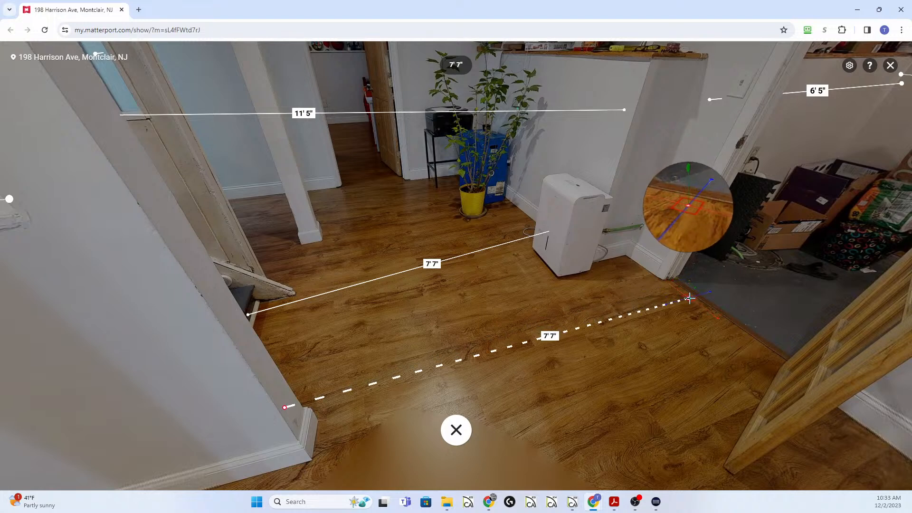
left_click(690, 299)
left_click(689, 298)
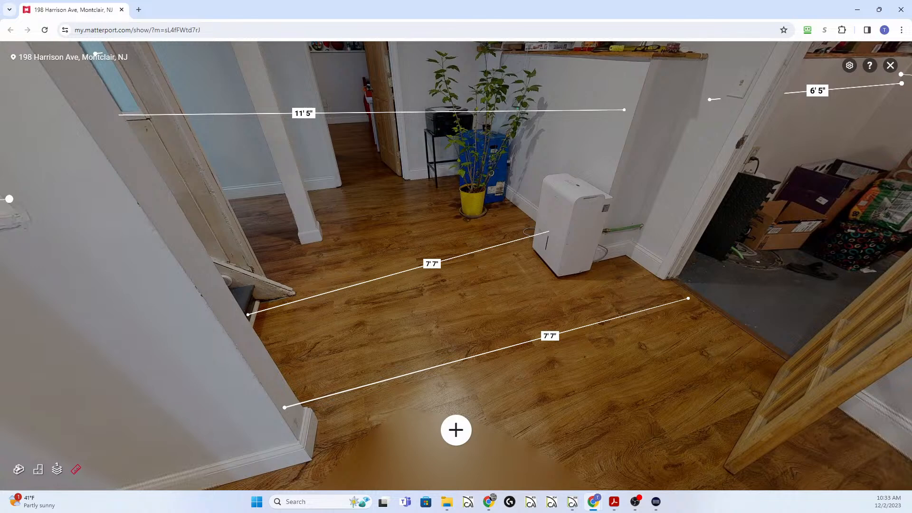
Switch to Chief Architect, snap the dimension below the stair wall to the wall's end, and move the room divider to make it 7'-7"
left_click(572, 502)
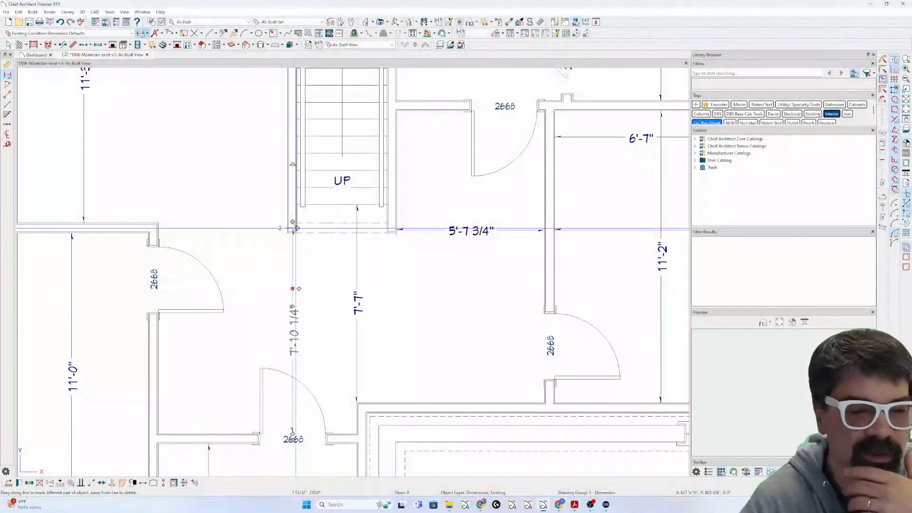
scroll(300, 232, "up", 1)
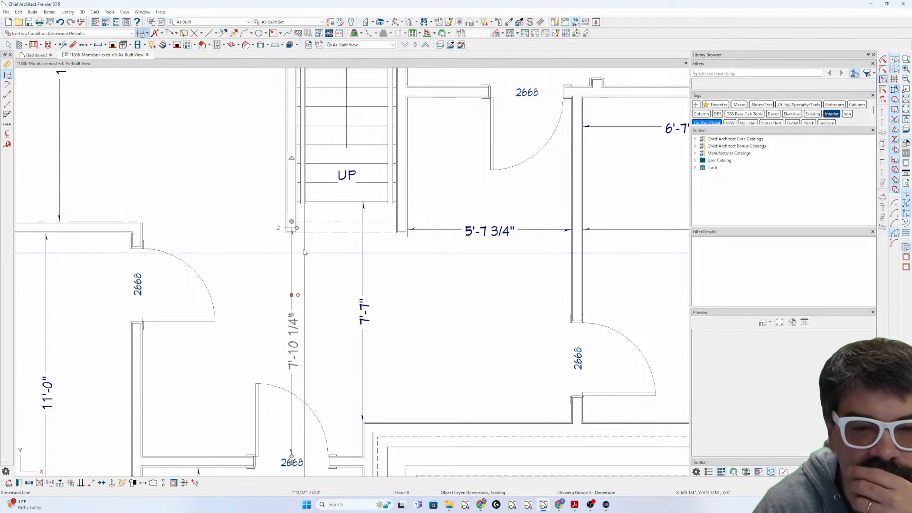
left_click_drag(297, 228, 286, 230)
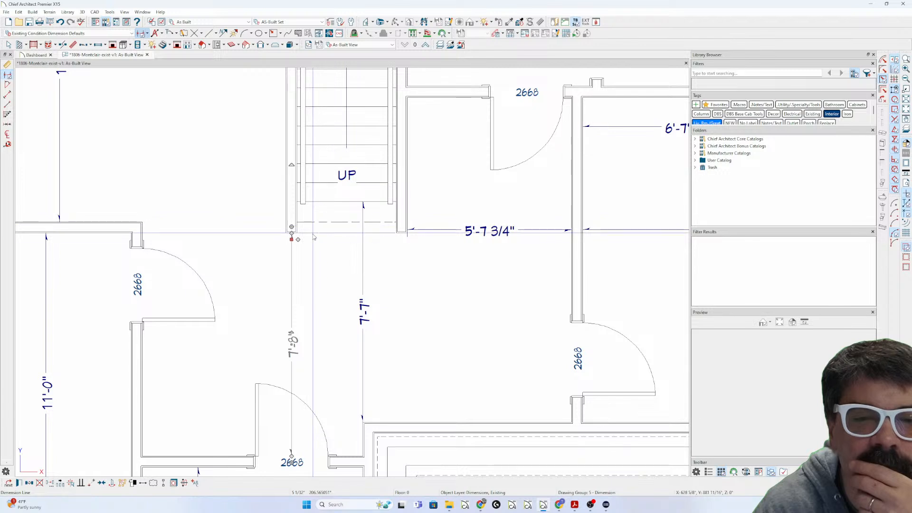
left_click(309, 231)
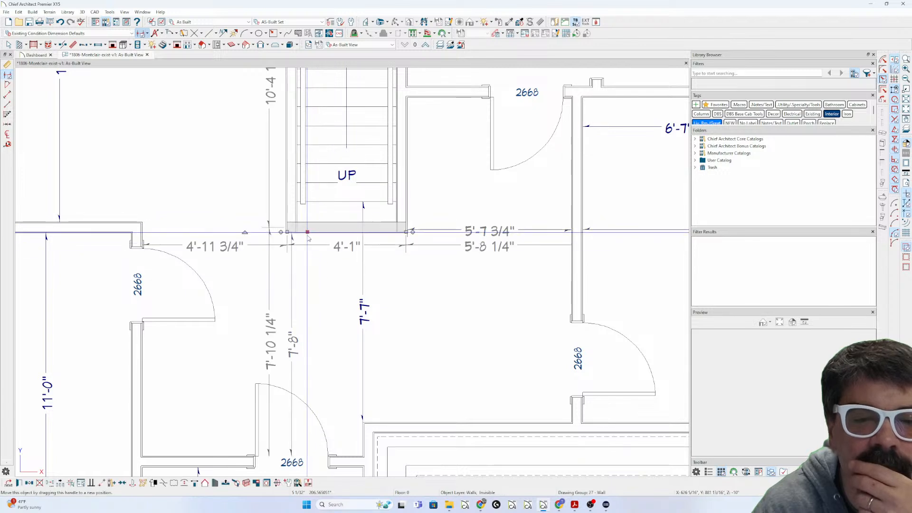
left_click(293, 338)
type("7'7")
key("Return")
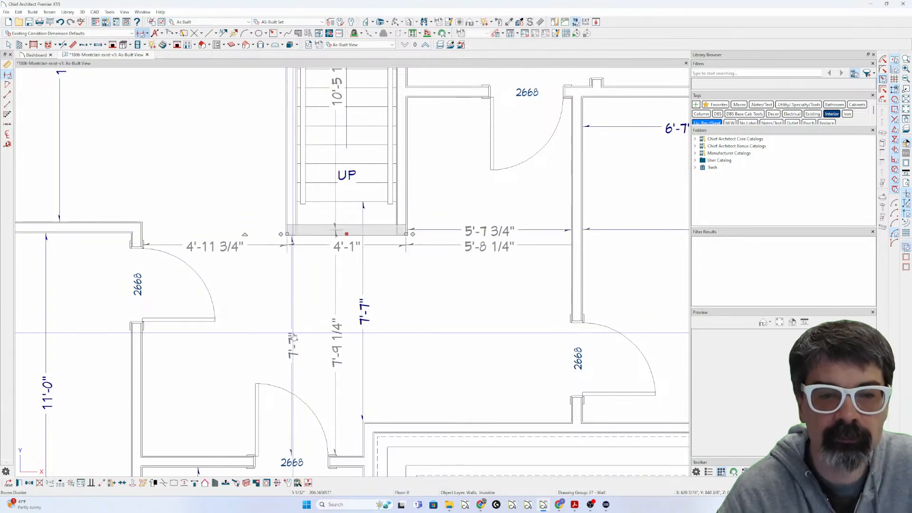
key("Escape")
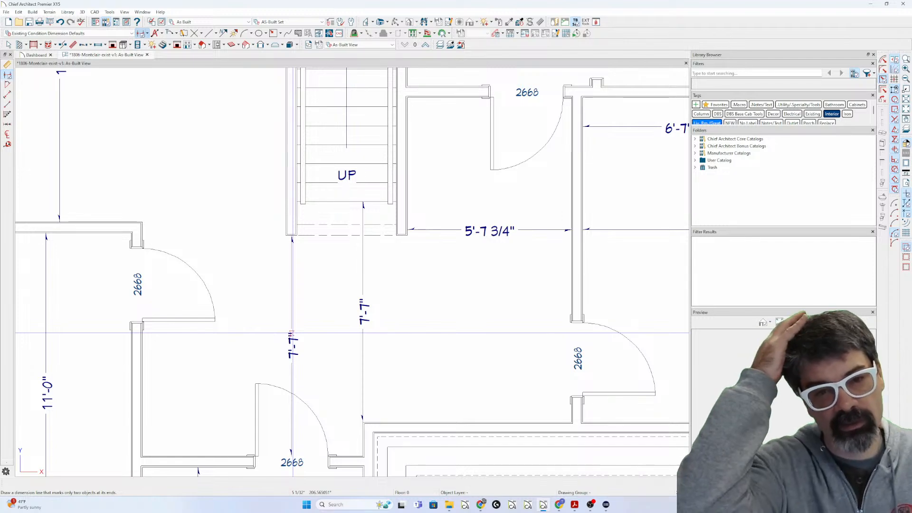
scroll(292, 333, "down", 3)
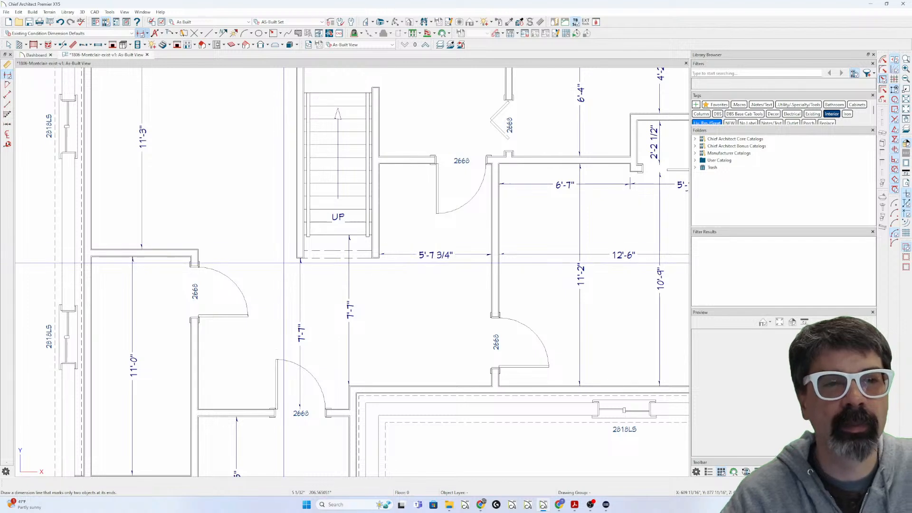
left_click(273, 33)
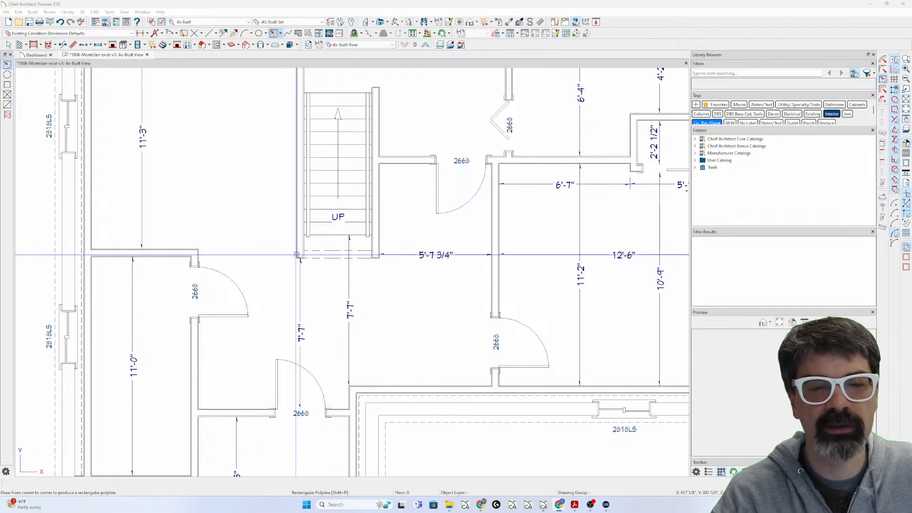
scroll(298, 255, "up", 1)
left_click_drag(296, 259, 306, 229)
key("d")
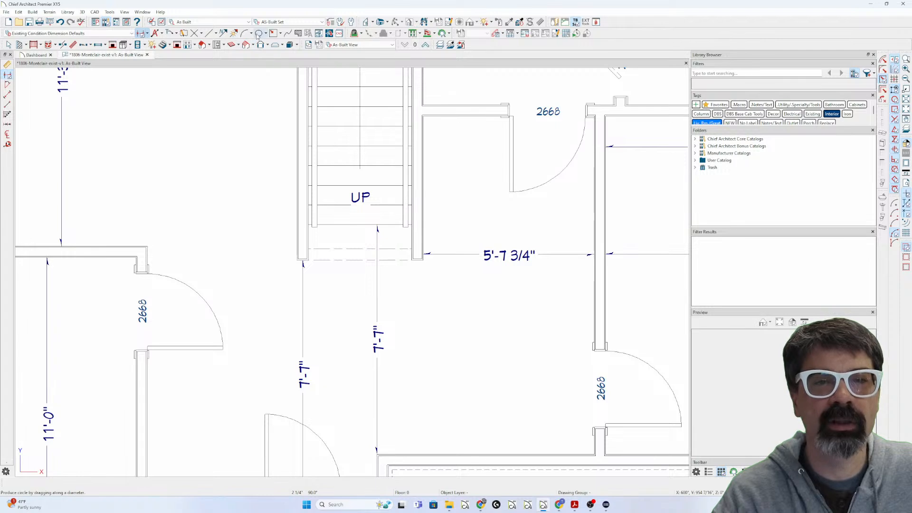
Draw a rectangular polyline from the free end of the stair wall, extending 9" along the wall toward the stairs
left_click(273, 33)
left_click_drag(296, 260, 320, 232)
key("Tab")
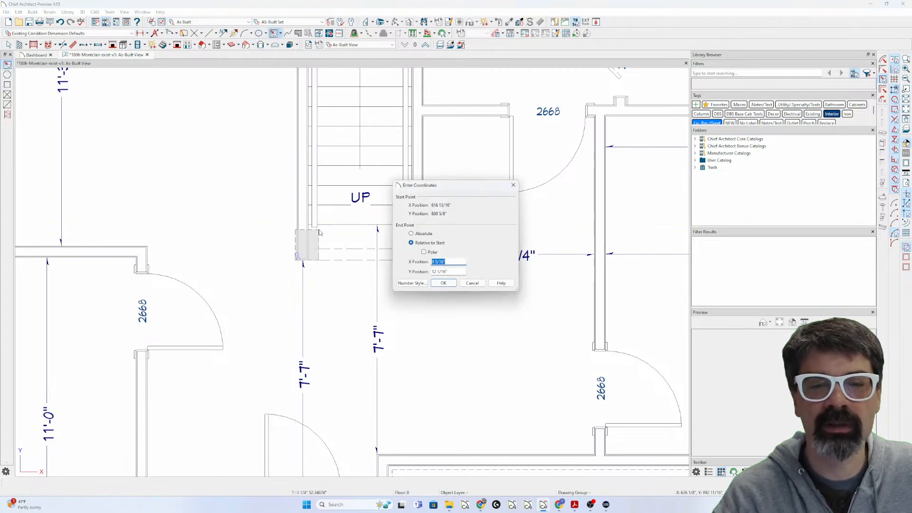
key("Tab")
type("9")
key("Return")
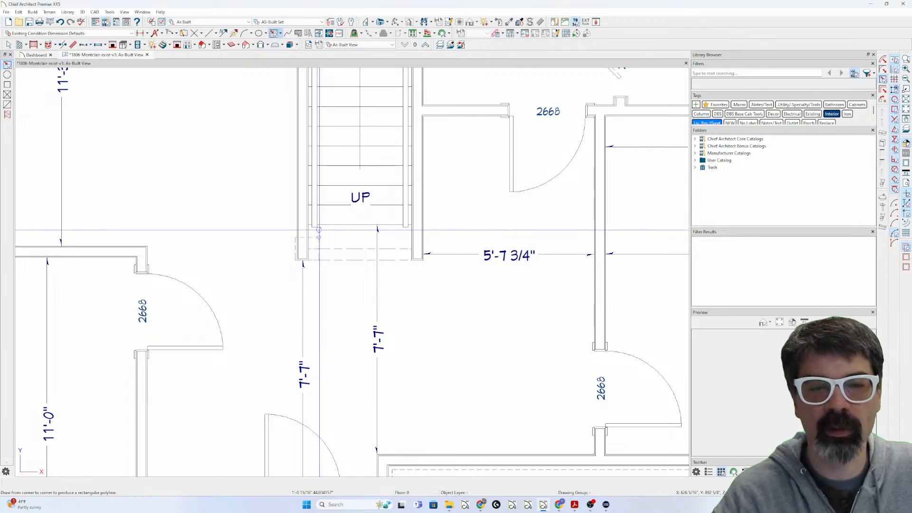
Draw a second rectangular polyline starting 9" in from the stair wall's end, extending 5'-6" along the wall
scroll(319, 230, "down", 3)
scroll(306, 253, "up", 2)
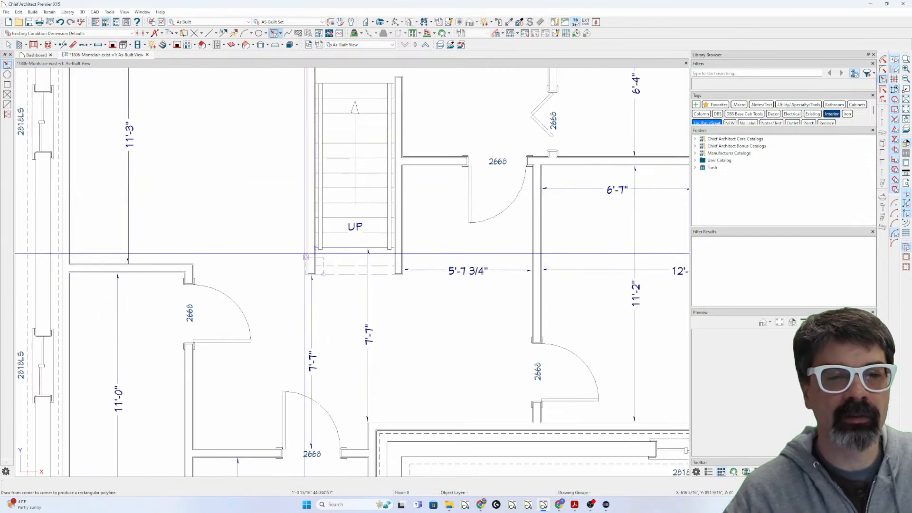
left_click_drag(306, 257, 341, 166)
key("Tab")
key("Tab")
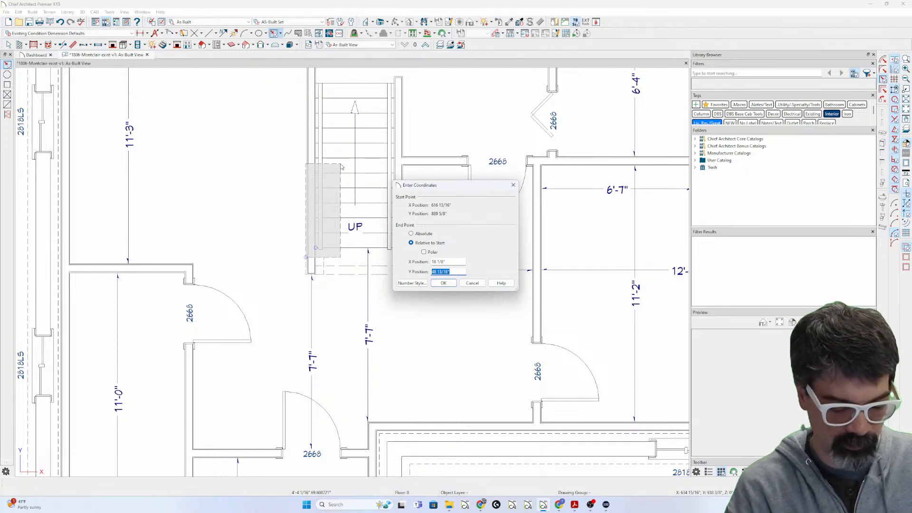
type("5")
key("Return")
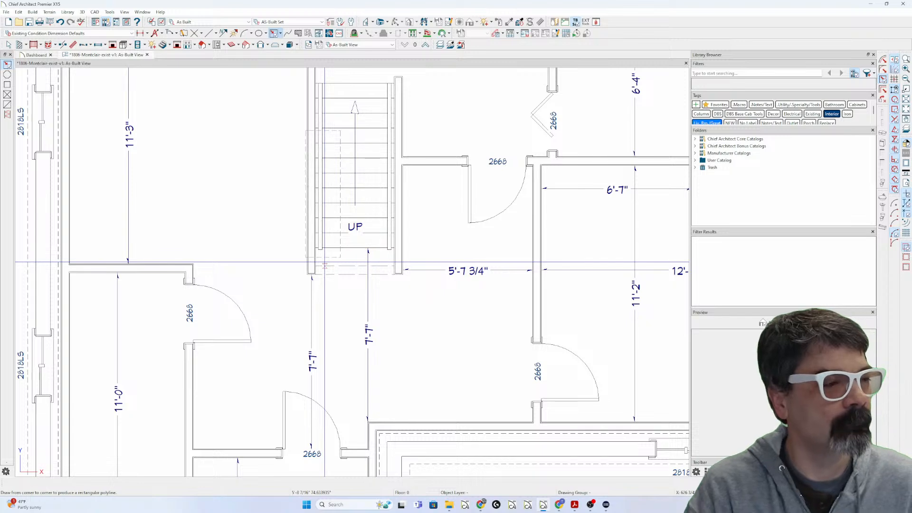
Break the wall beside the stairs at both ends of the 5'-6" reference rectangle
scroll(318, 260, "up", 2)
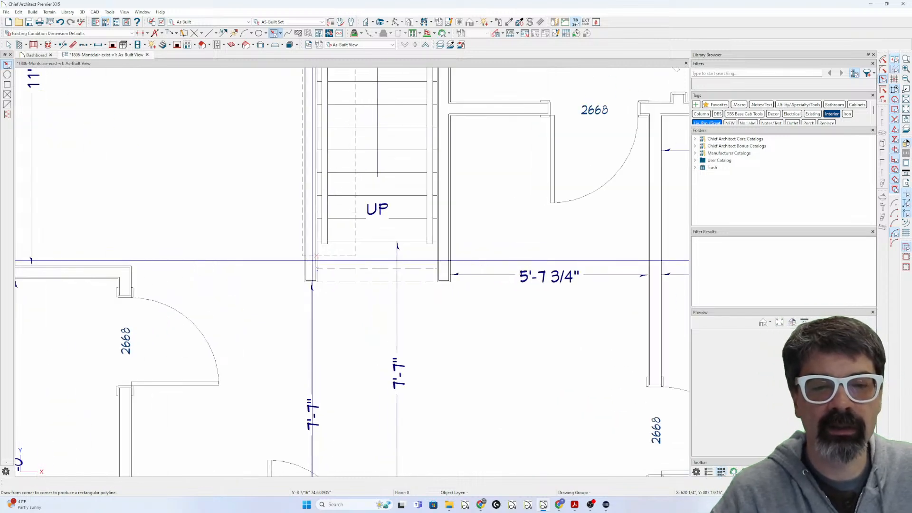
key("ctrl+b")
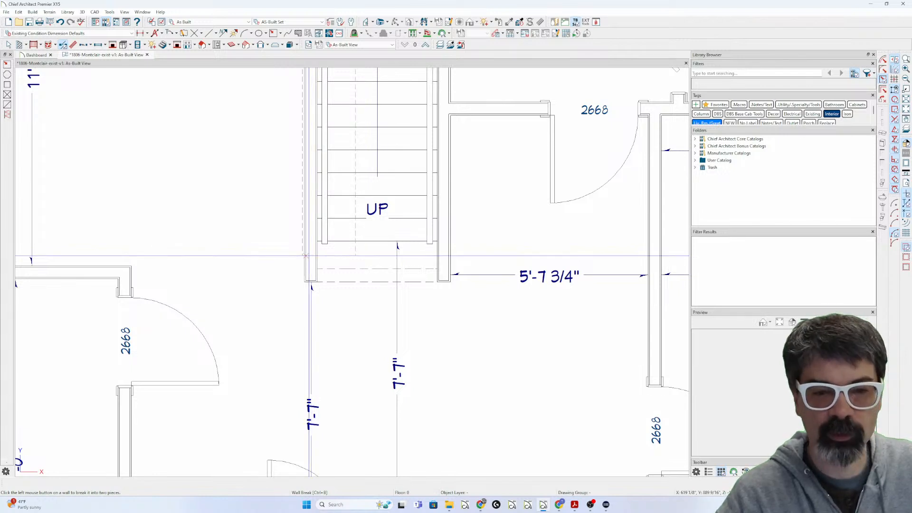
scroll(305, 256, "down", 3)
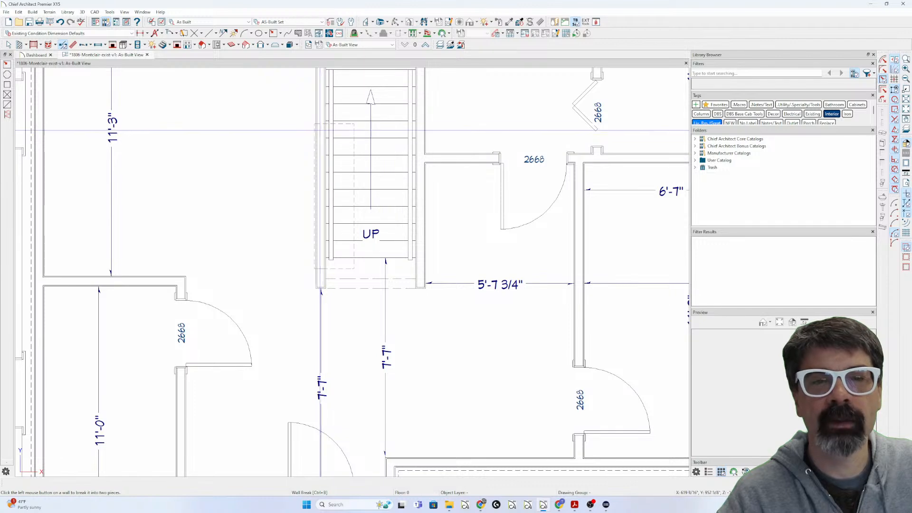
left_click(316, 125)
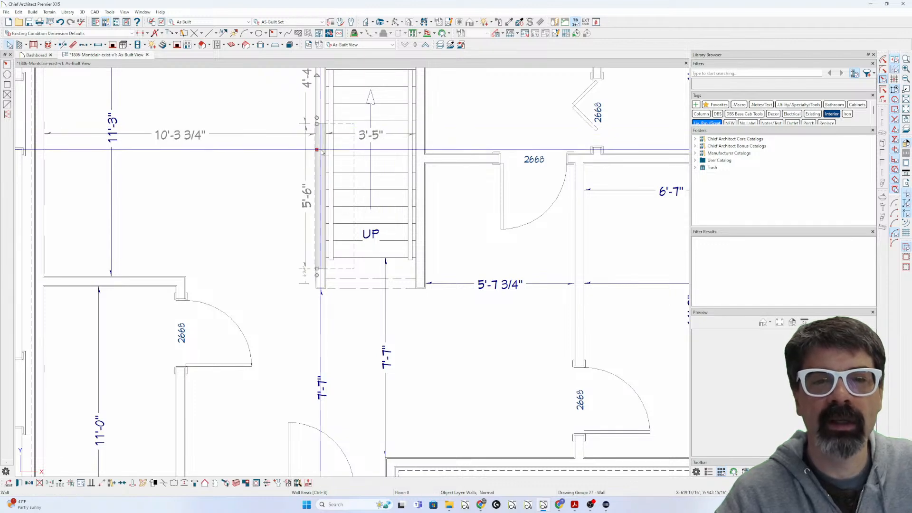
Make the 5'-6" wall segment beside the stairs a pony wall with Interior-4, Exist as its lower wall type
double_click(312, 211)
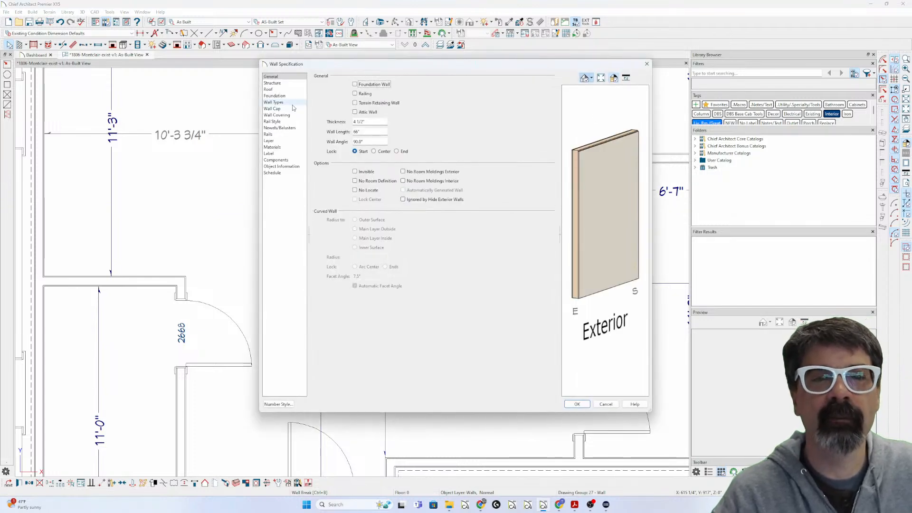
left_click(278, 102)
left_click(317, 121)
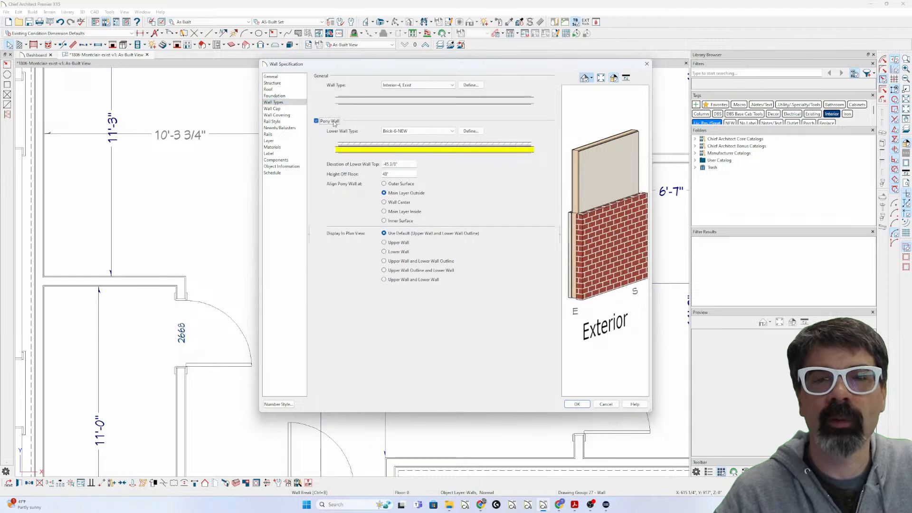
left_click(425, 131)
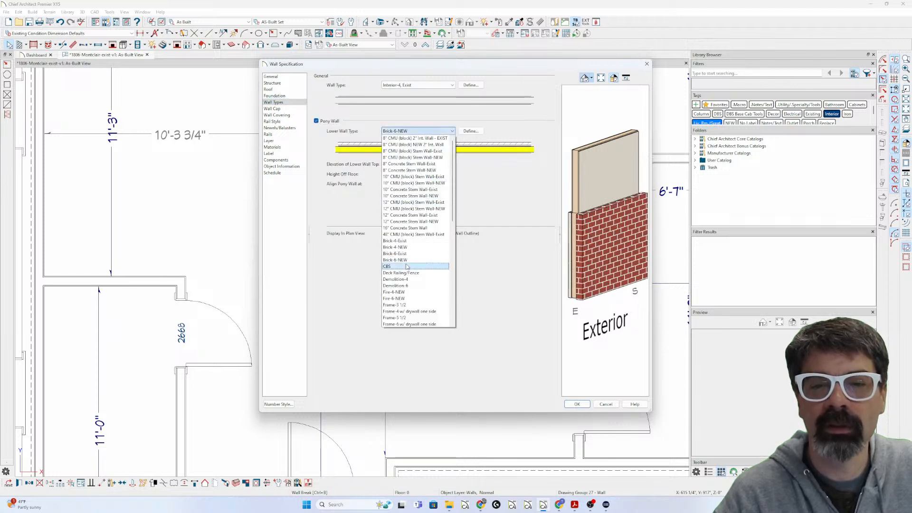
scroll(412, 285, "down", 3)
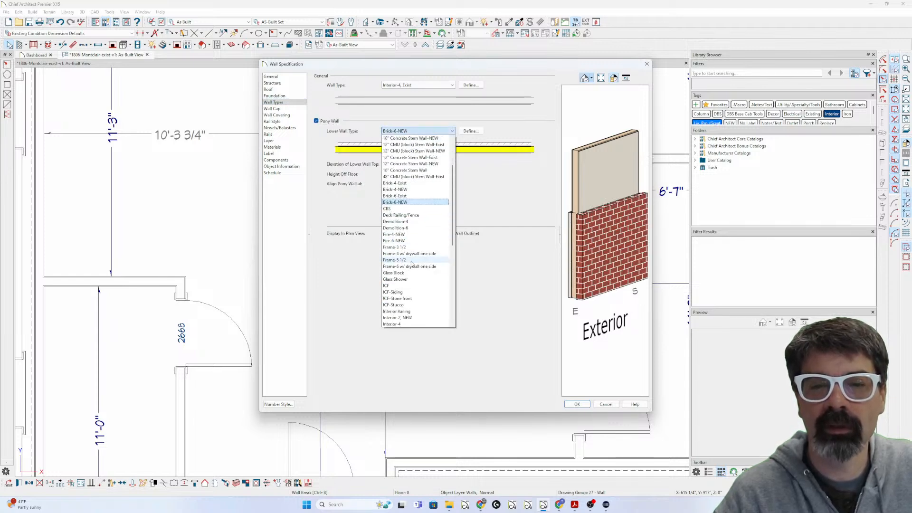
scroll(414, 306, "down", 1)
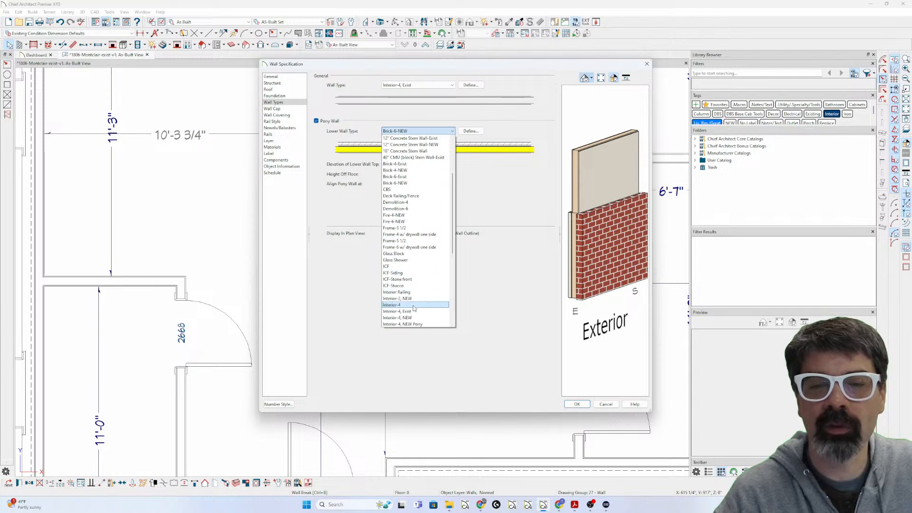
left_click(412, 311)
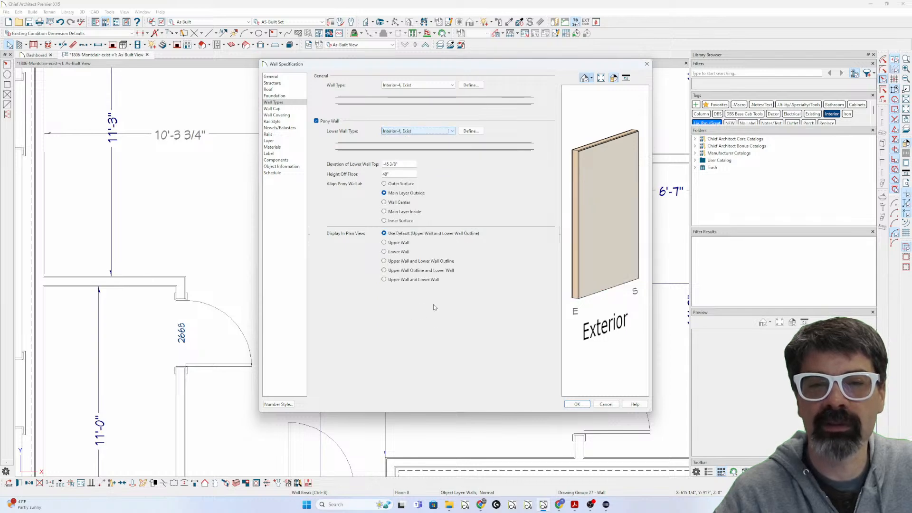
Specify a baluster railing for the pony wall's upper part, without a bottom rail or a raised bottom
left_click(285, 122)
left_click(316, 76)
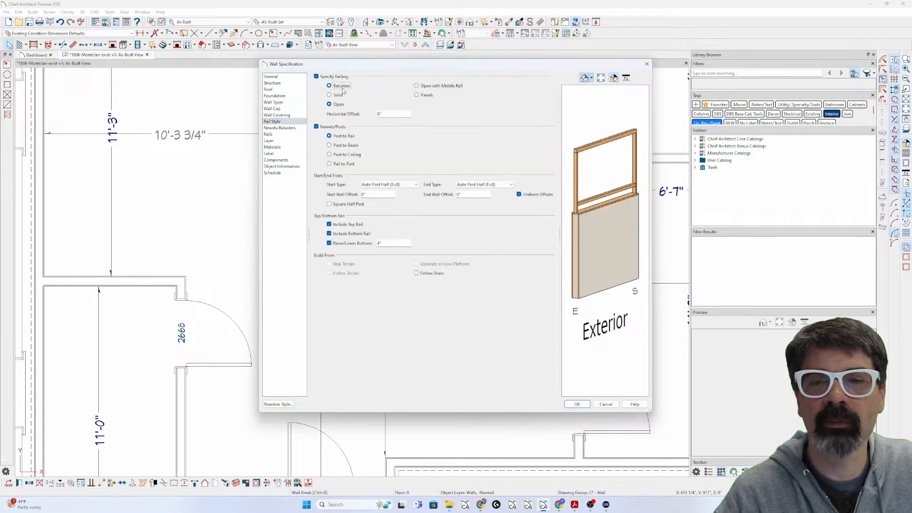
left_click(340, 86)
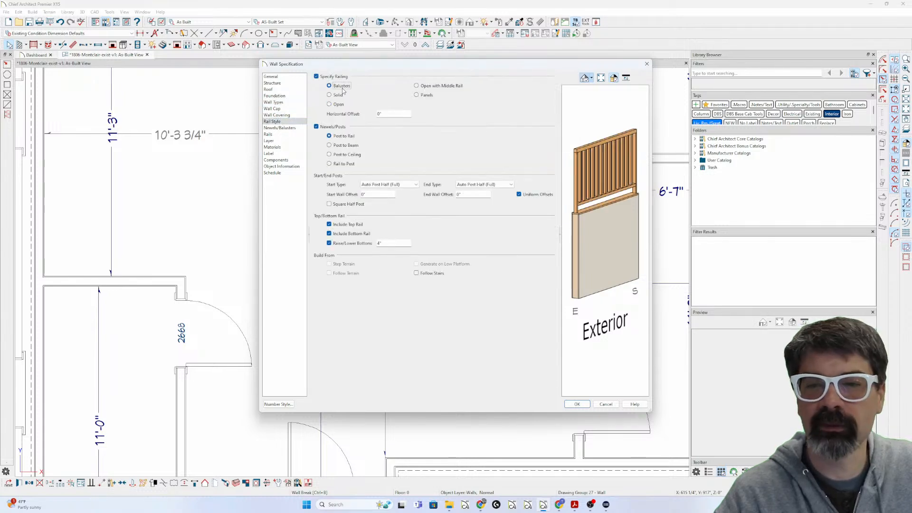
left_click(358, 234)
left_click(357, 244)
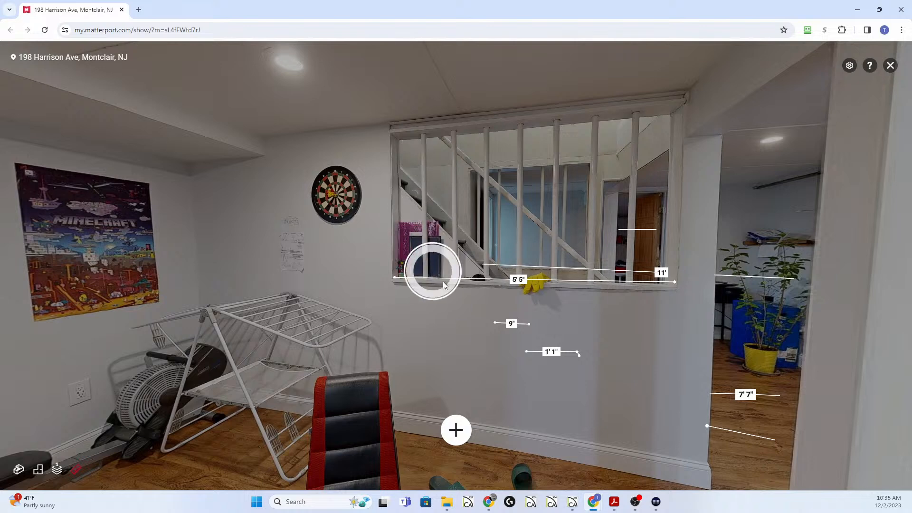
Switch to the Matterport scan in the browser and measure the spacing between the first two balusters along the opening's sill
scroll(488, 248, "up", 2)
left_click(456, 430)
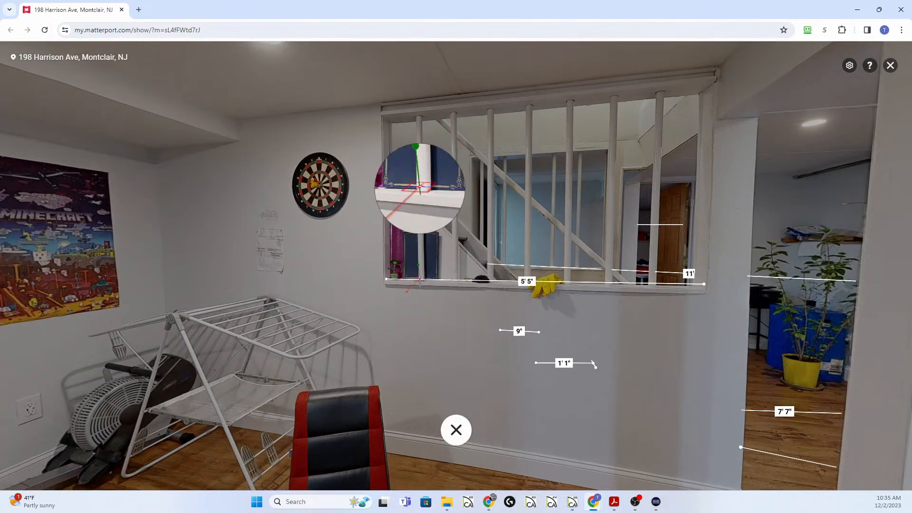
left_click(420, 280)
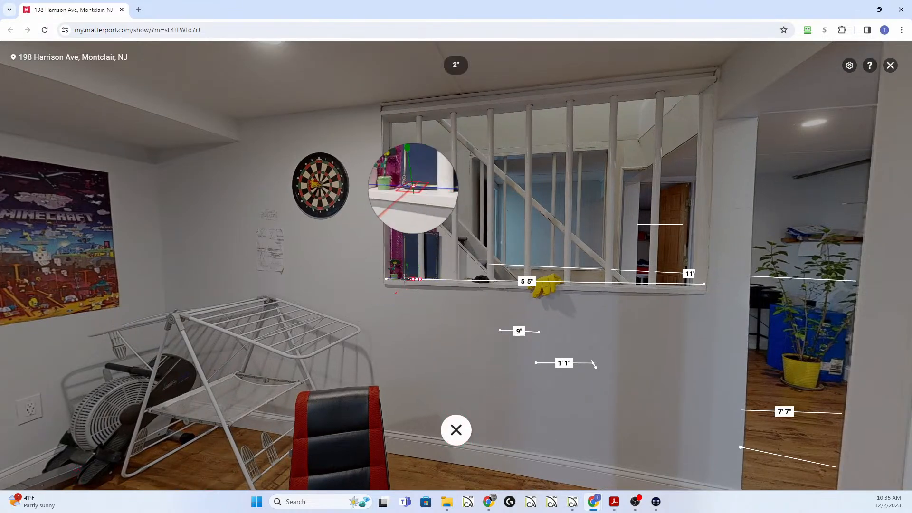
left_click(452, 283)
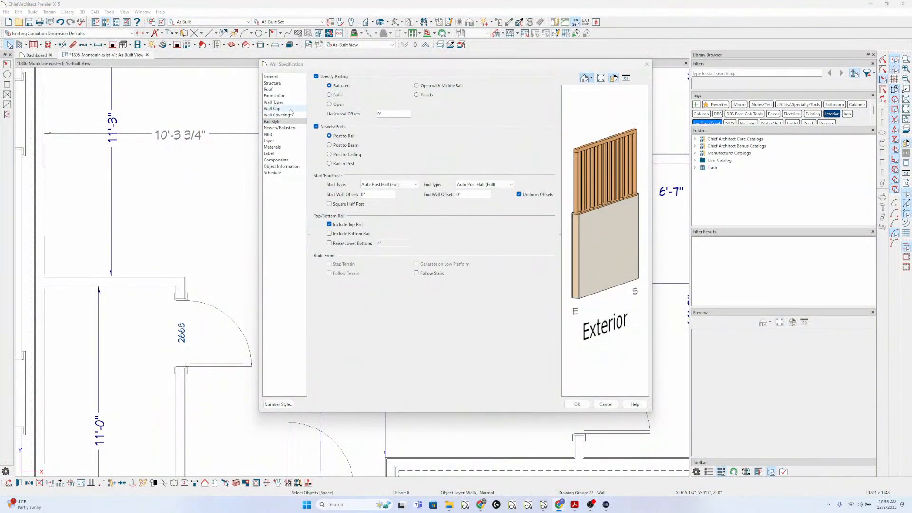
Switch back to Chief Architect and make the railing's balusters round with 8" on-center spacing
left_click(286, 129)
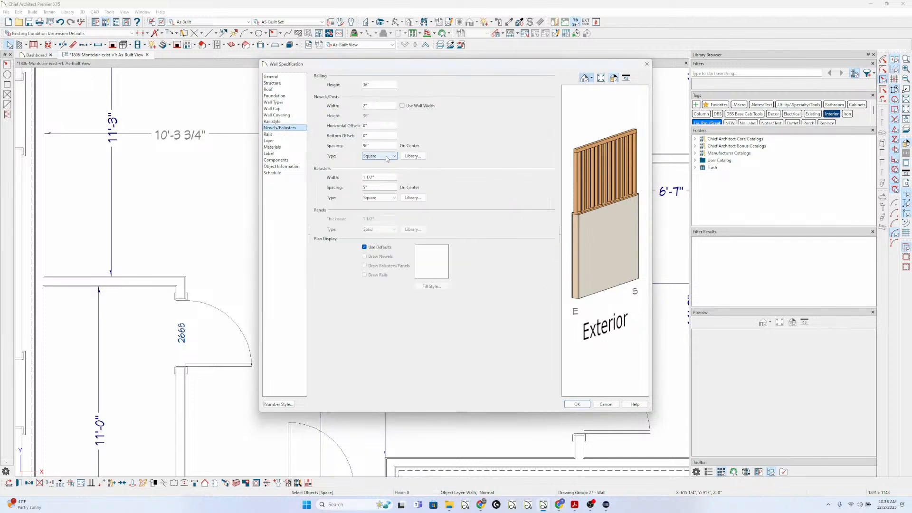
left_click(379, 198)
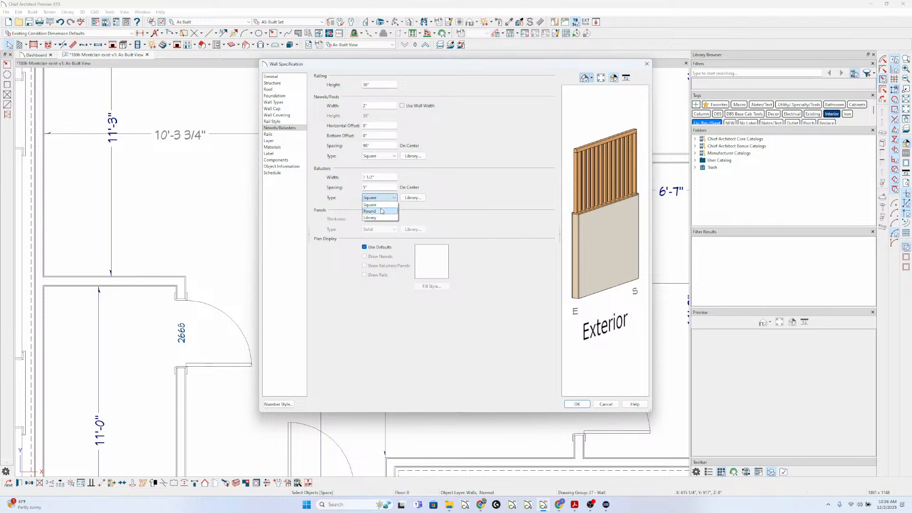
left_click(382, 214)
double_click(374, 188)
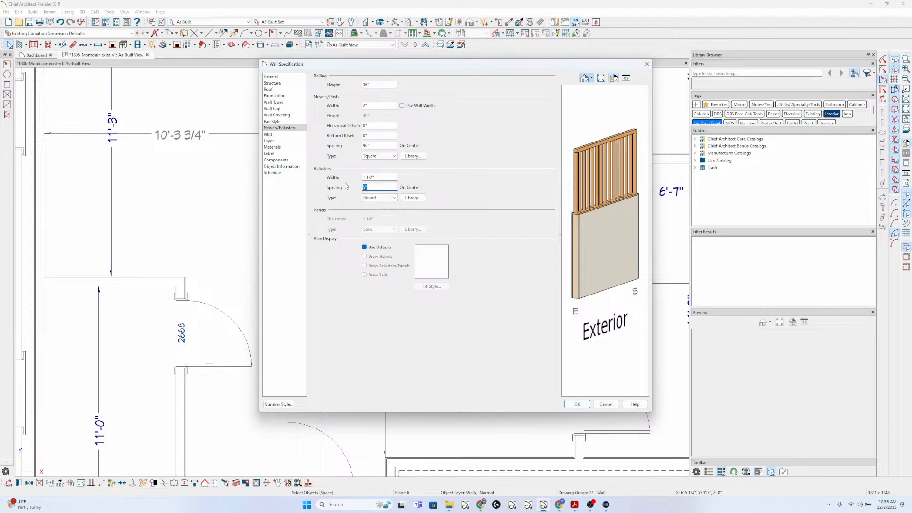
key("Tab")
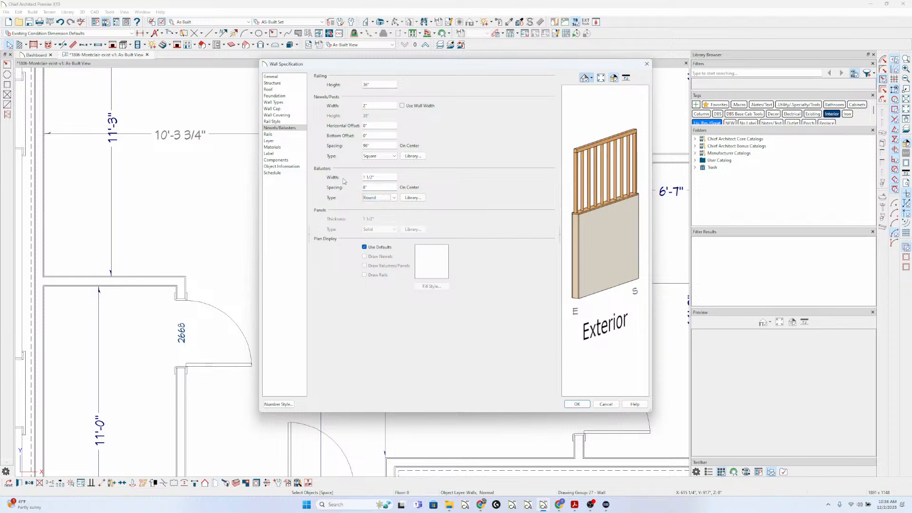
left_click(290, 123)
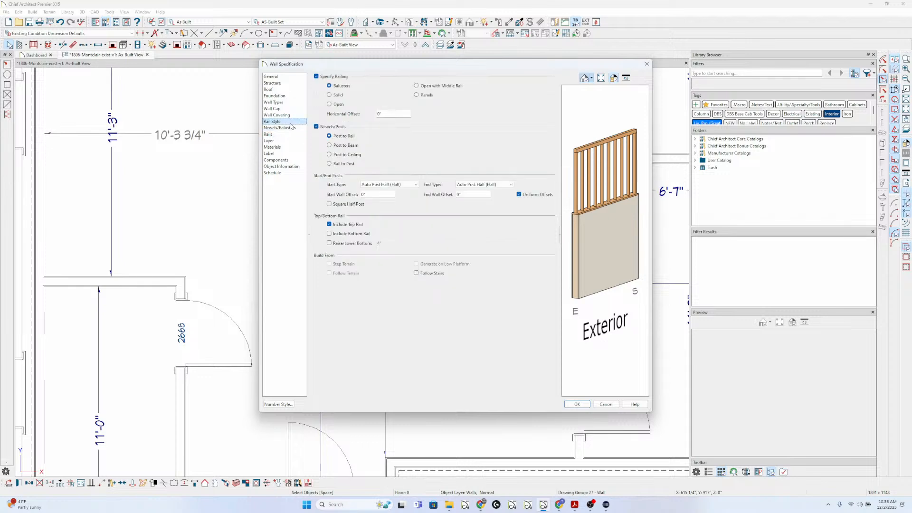
left_click(328, 224)
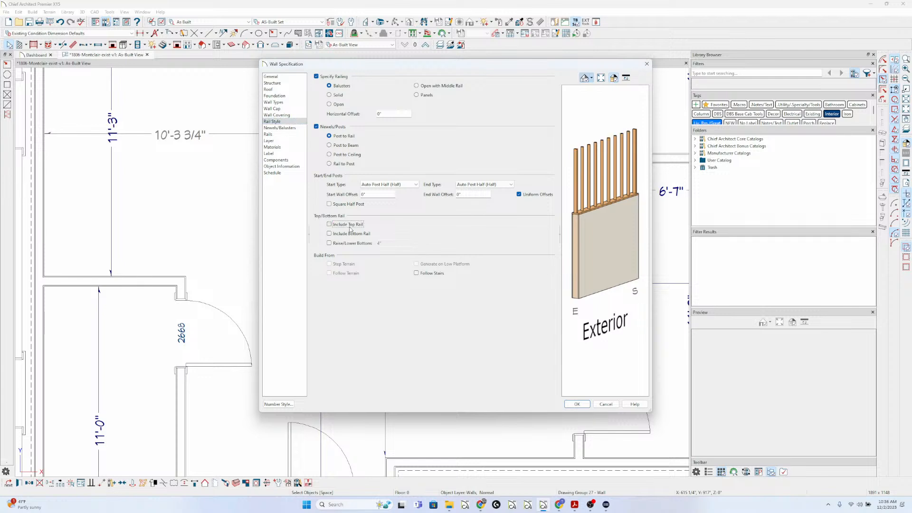
left_click(351, 224)
left_click(351, 224)
left_click(351, 225)
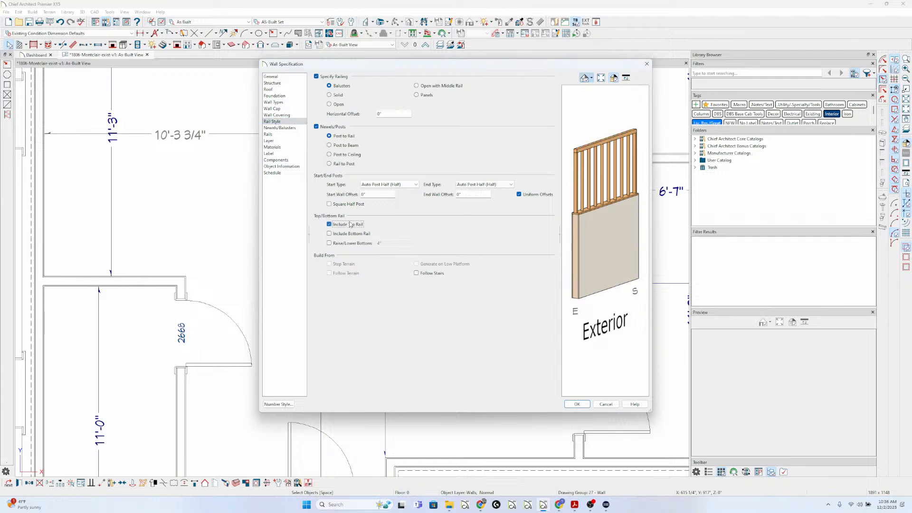
Set the railing's top rail profile to 5 1/2" wide and 3/4" high, and apply the wall specification
left_click(283, 135)
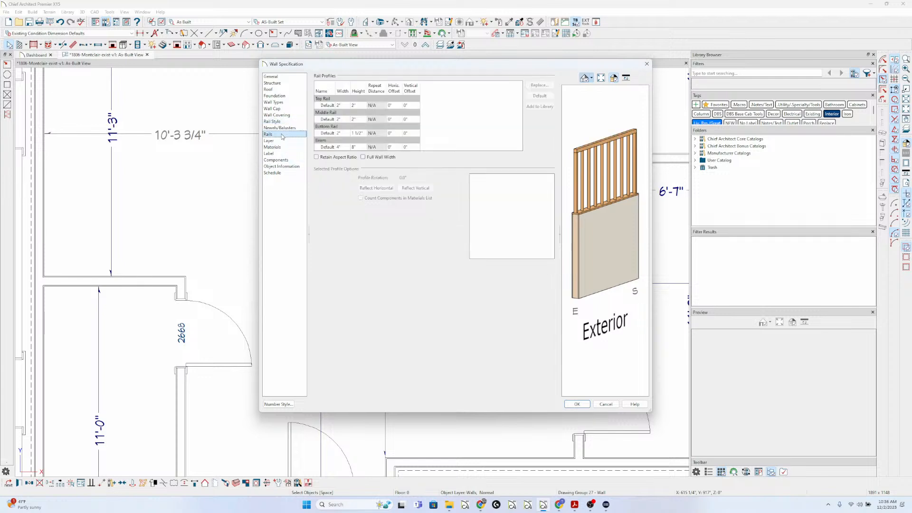
left_click(346, 106)
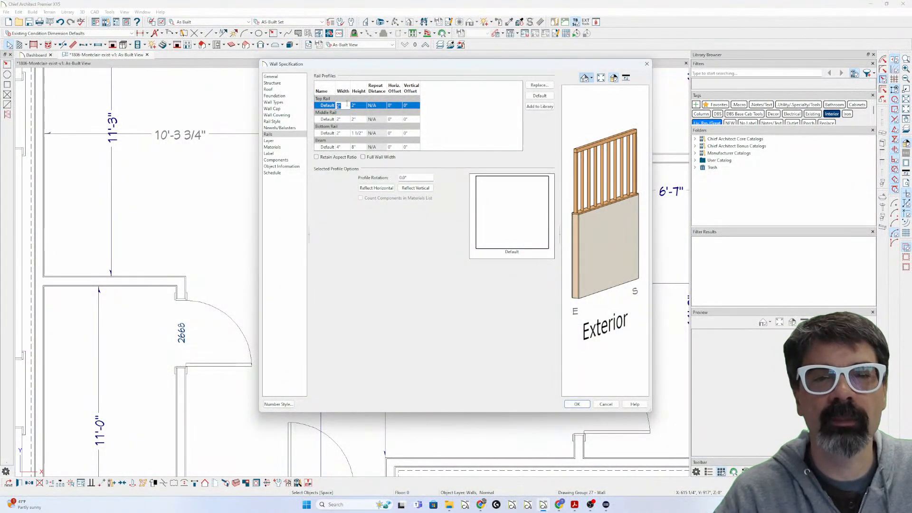
type("5 1/2")
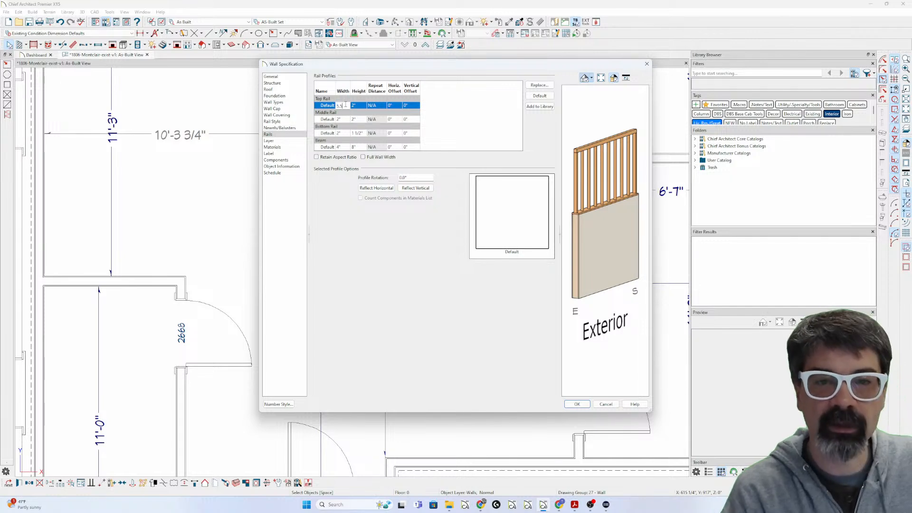
key("Tab")
type("3/4")
key("Tab")
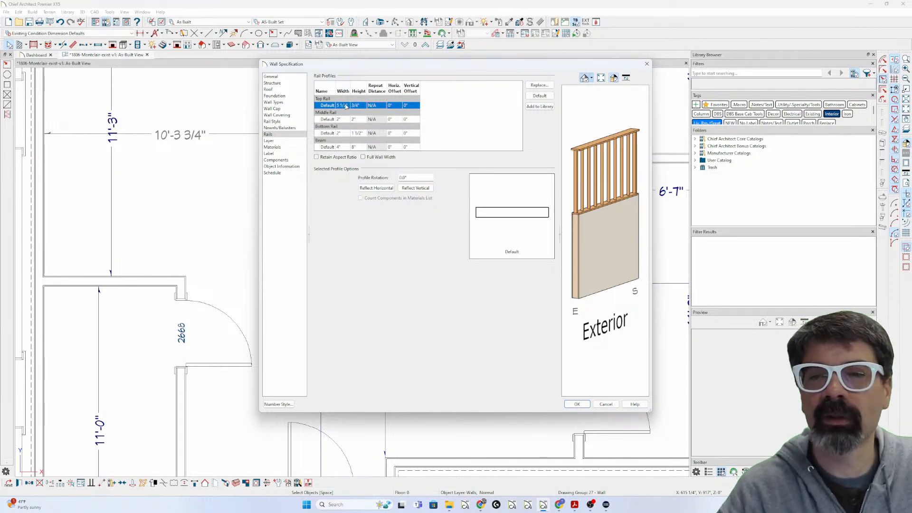
left_click(577, 404)
Create a full camera view from the adjoining room, looking toward the pony wall and balusters beside the stairs
scroll(412, 230, "down", 3)
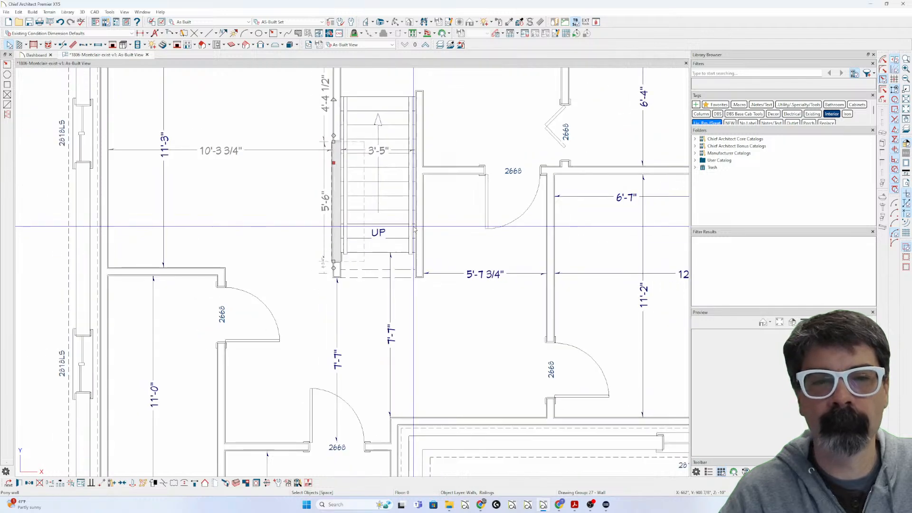
left_click(261, 212)
key("c")
left_click_drag(151, 154, 239, 174)
key("space")
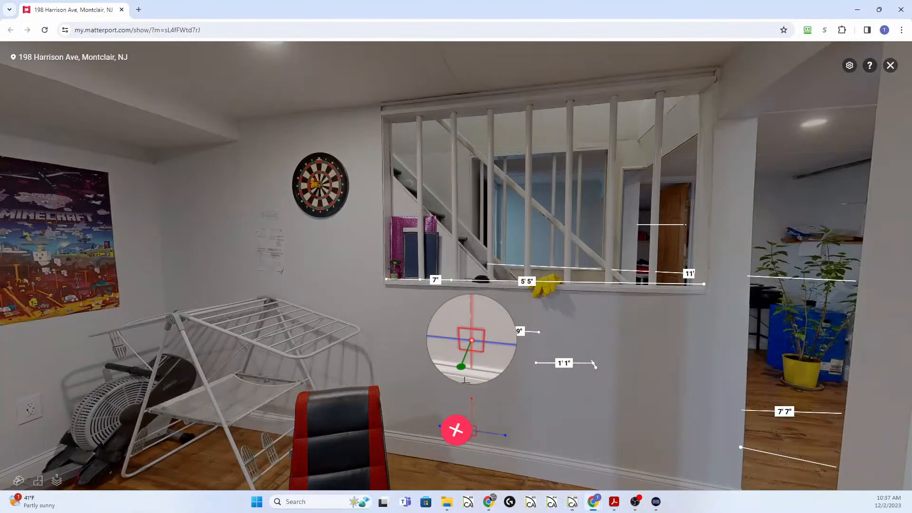
left_click(458, 424)
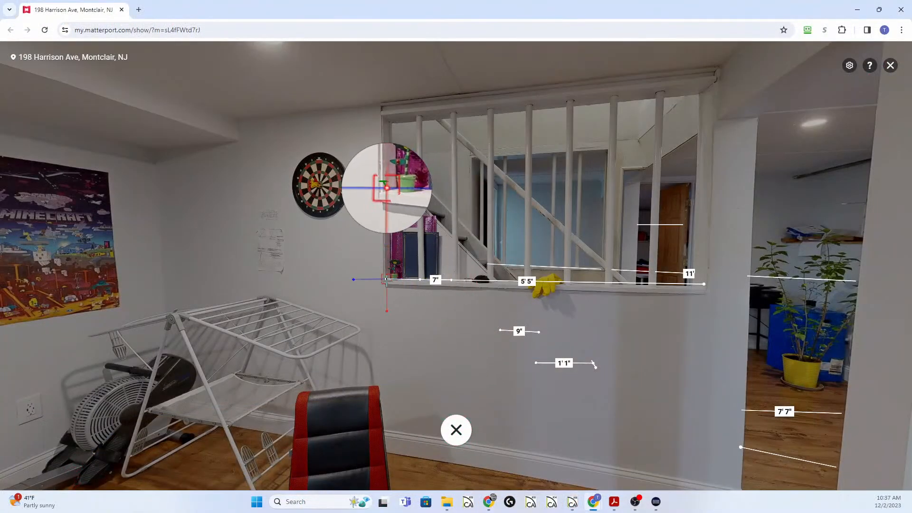
left_click(387, 279)
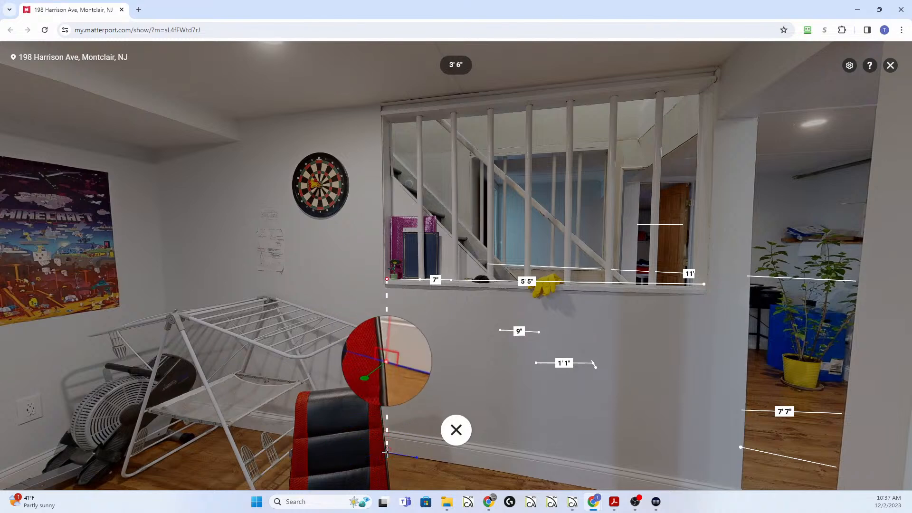
key("Escape")
In the Matterport scan, delete the 5' 5" measurement running along the sill of the baluster opening
left_click(456, 429)
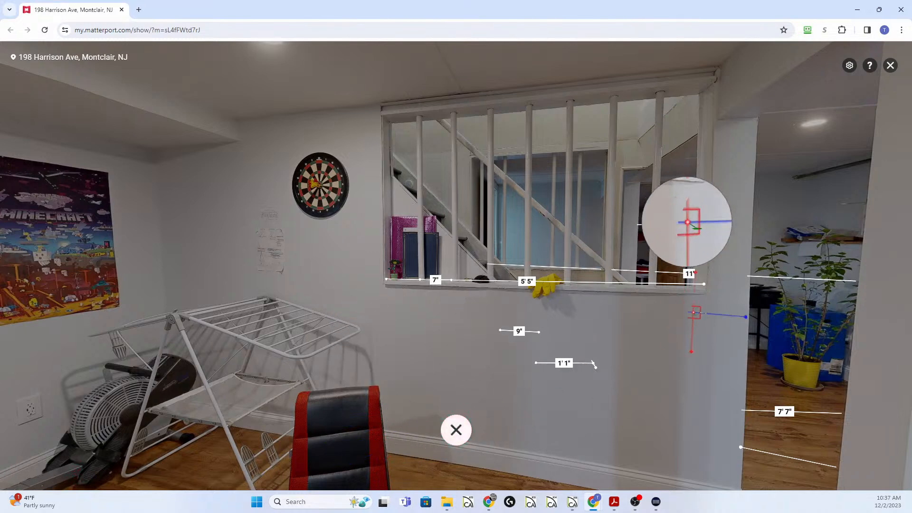
left_click_drag(704, 307, 621, 238)
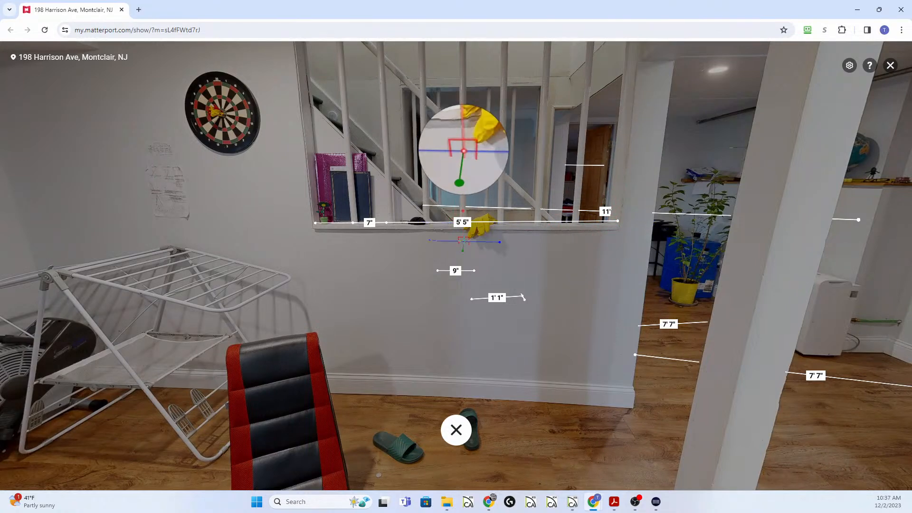
left_click(462, 222)
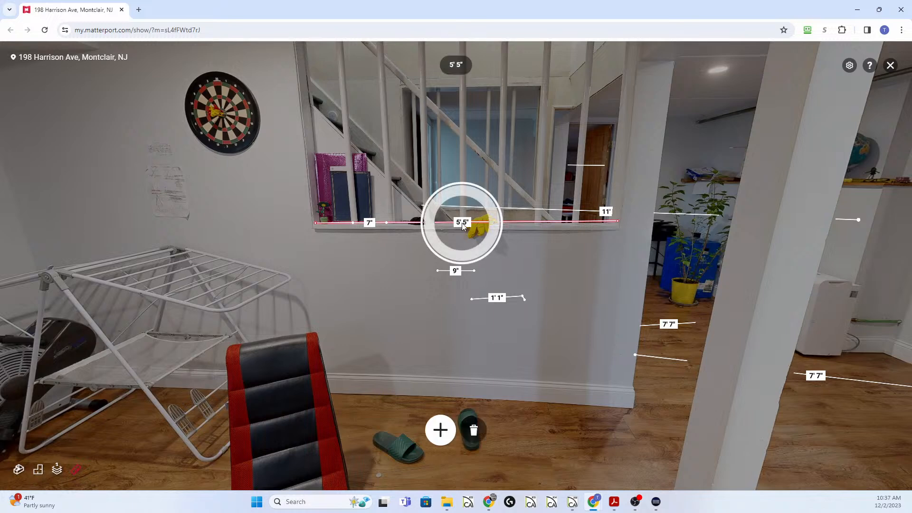
left_click(474, 433)
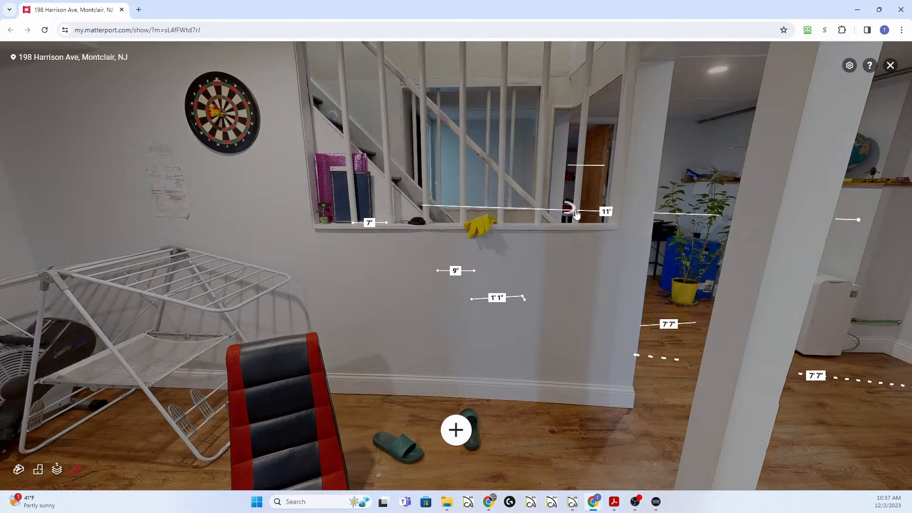
Measure the height from the sill's end nearest the doorway down to the floor, and return to the Chief Architect camera view
left_click(456, 429)
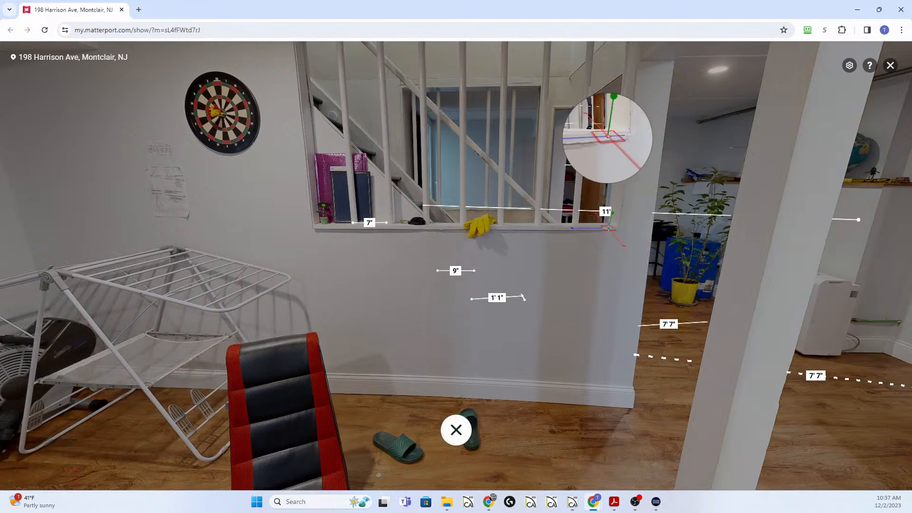
left_click(615, 226)
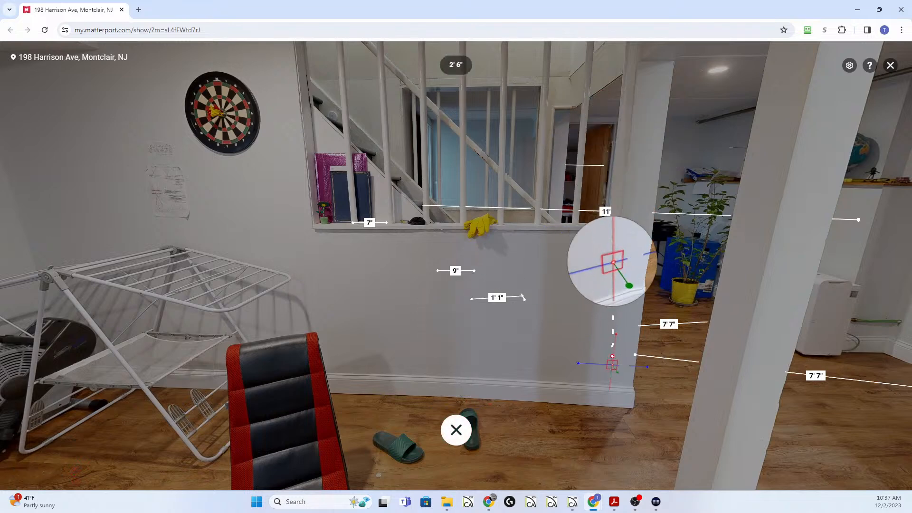
left_click(596, 407)
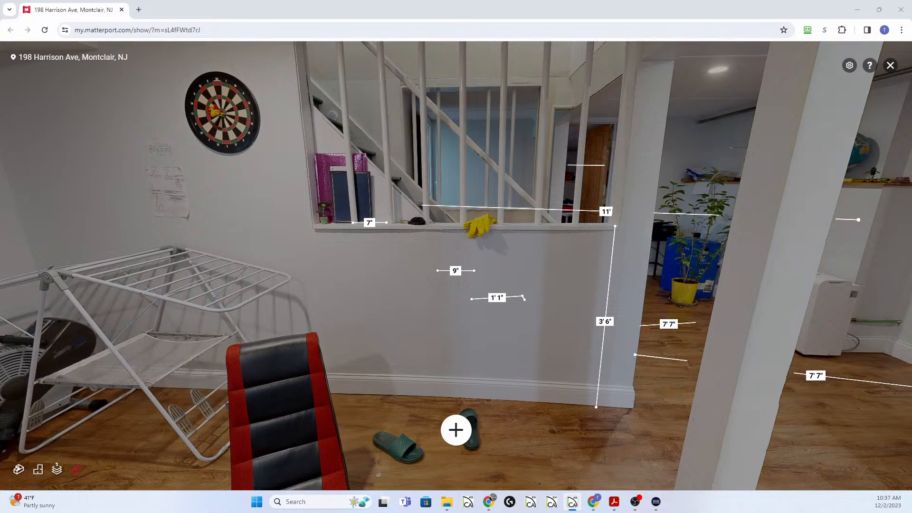
left_click_drag(568, 282, 568, 379)
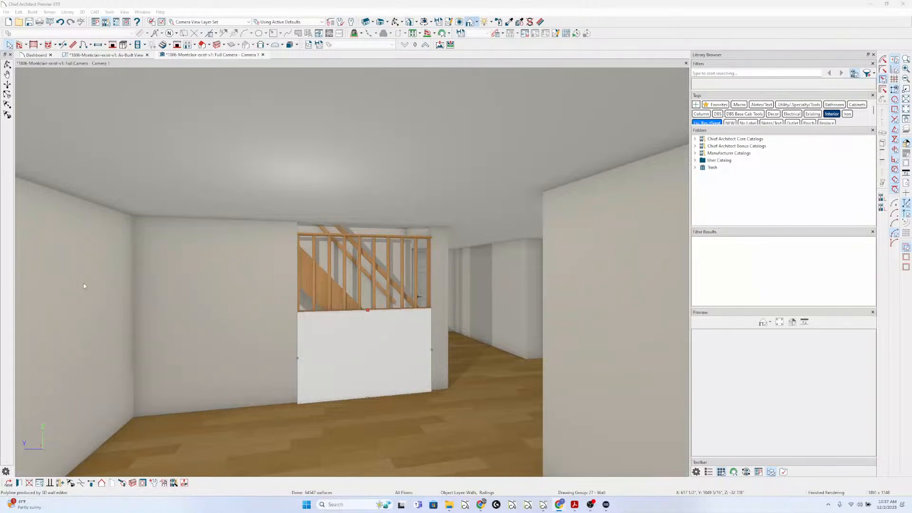
Check the pony wall's height off floor in the railing wall's type settings
double_click(366, 329)
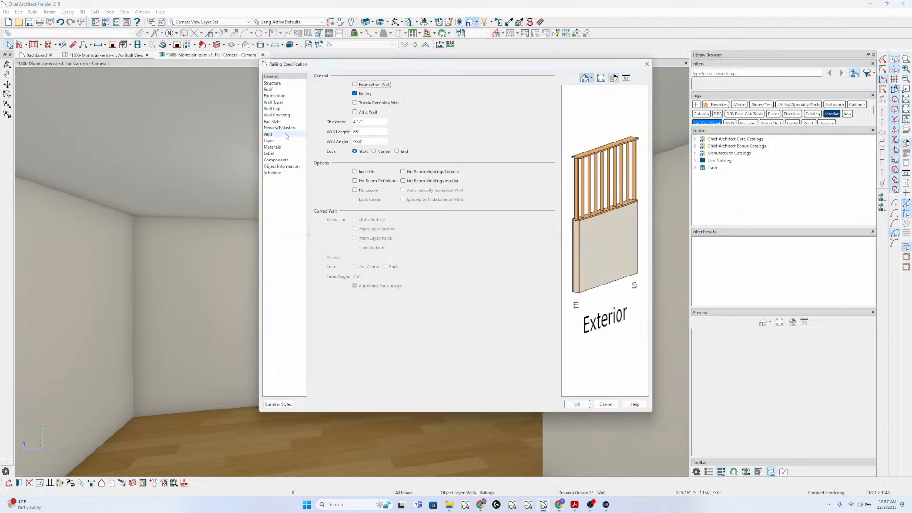
left_click(283, 103)
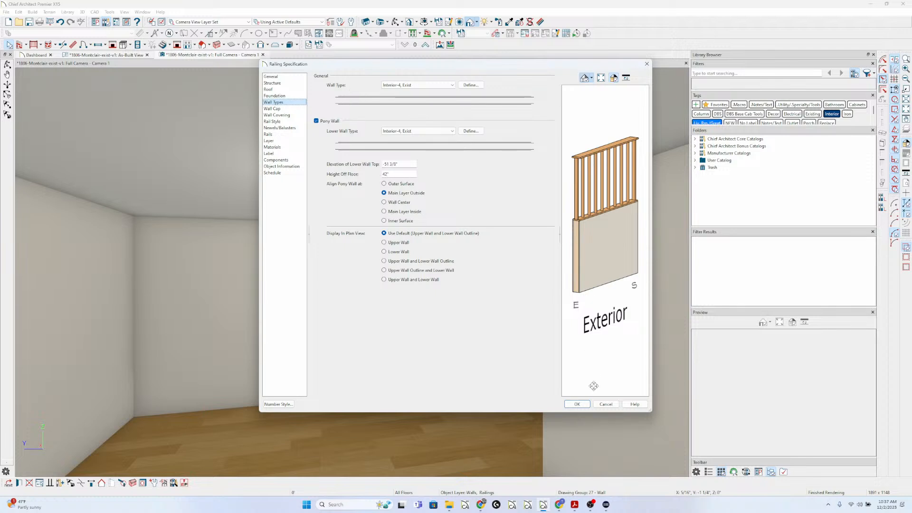
left_click(577, 404)
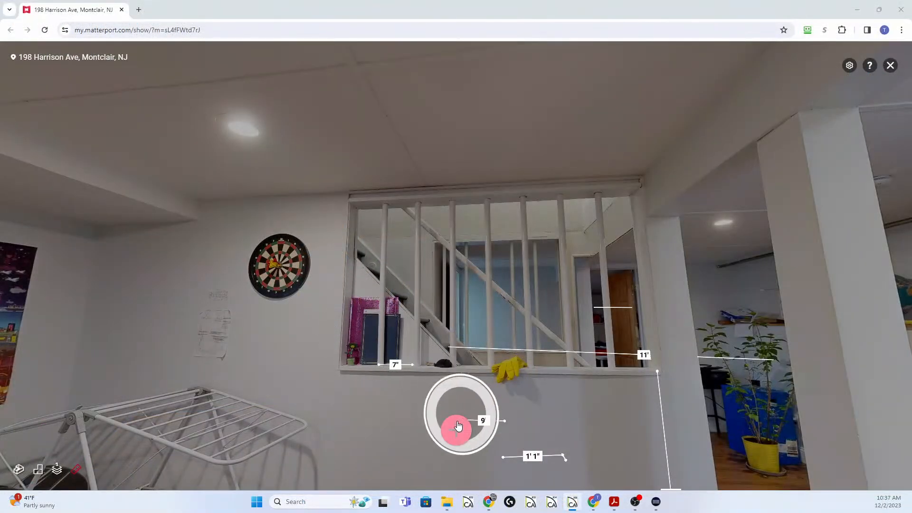
In the Matterport scan, measure the baluster opening's height from the sill up to the header at the end nearest the doorway
left_click(459, 426)
left_click(657, 372)
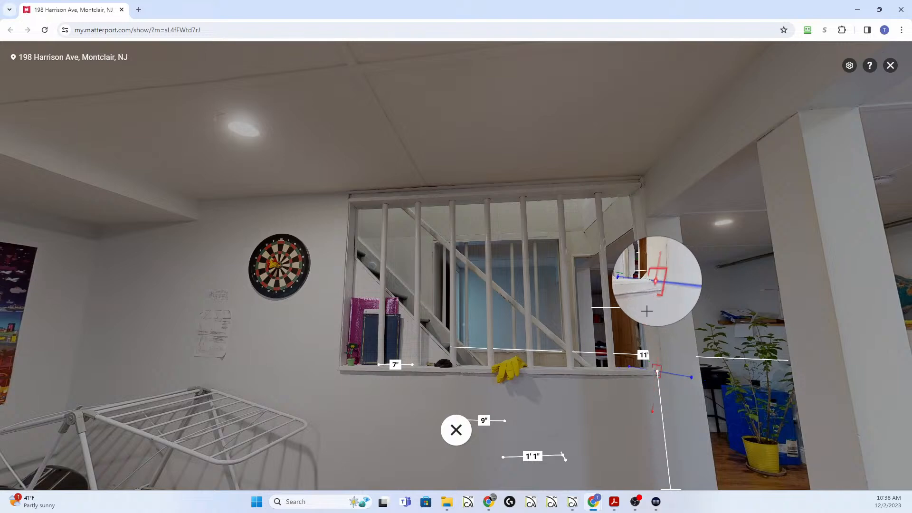
left_click(639, 189)
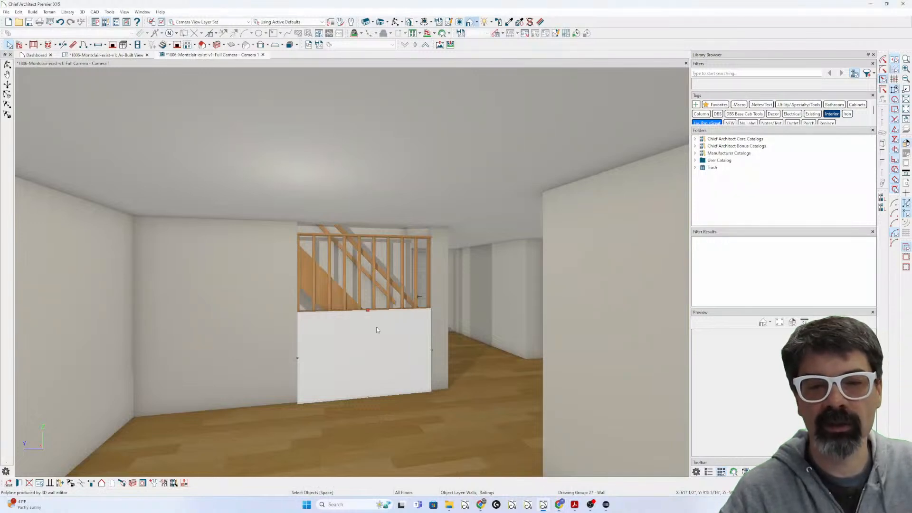
In Chief Architect, set the pony wall railing's height to 39" and apply the specification
double_click(377, 329)
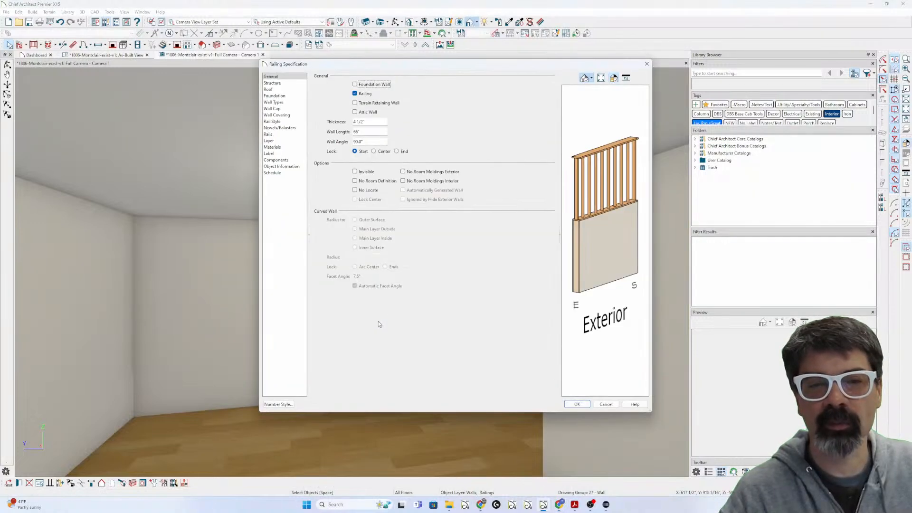
left_click(284, 128)
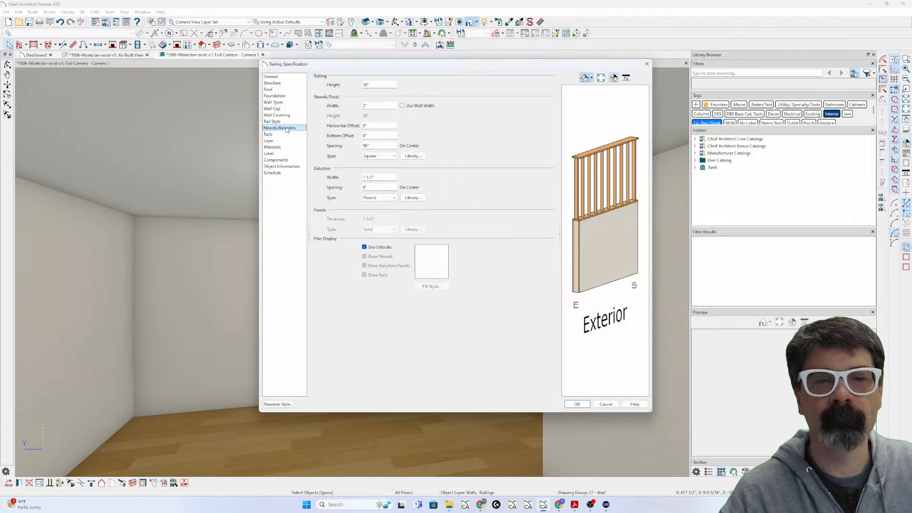
left_click(364, 85)
type("3")
key("Tab")
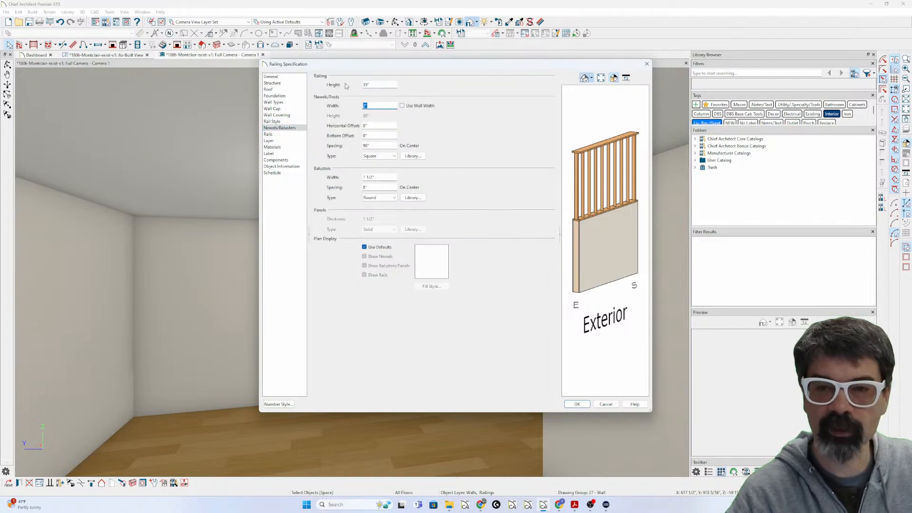
key("Return")
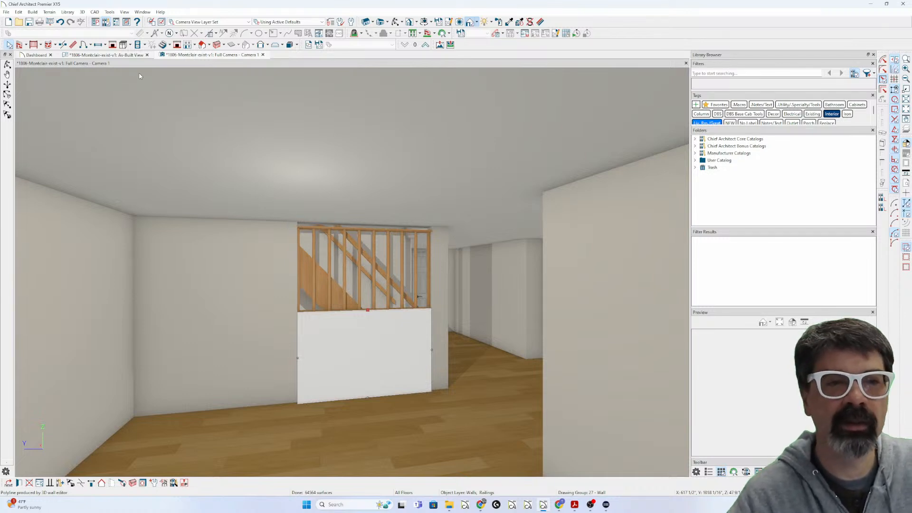
In the As-Built plan view, place a soffit beside the stairs and move it across the pony wall
left_click(127, 56)
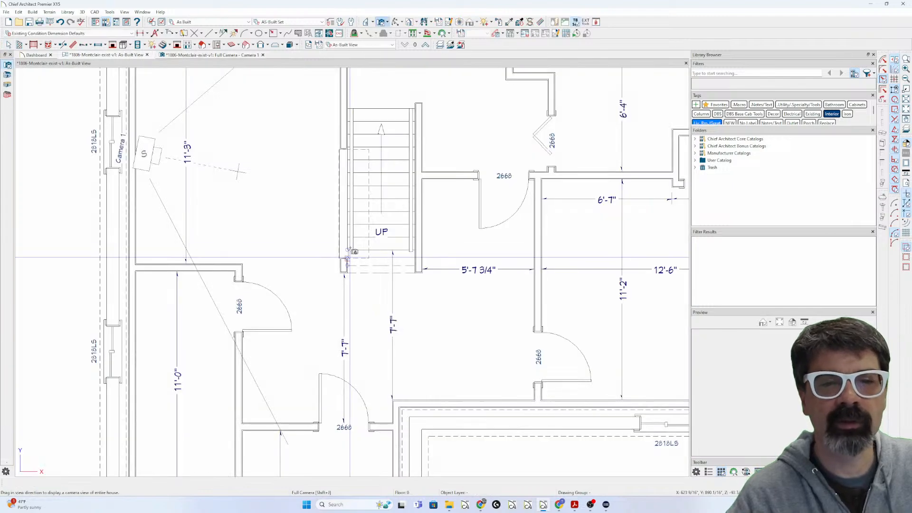
key("t")
scroll(300, 241, "up", 2)
left_click(300, 240)
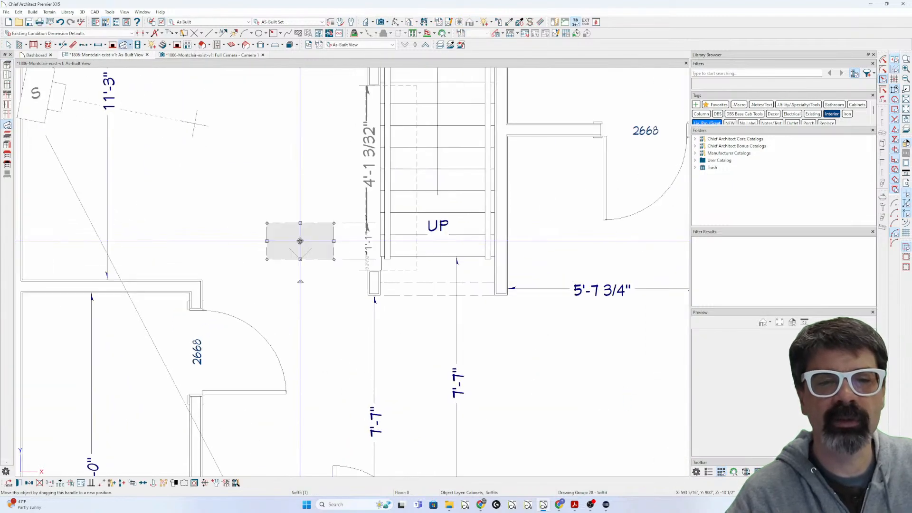
left_click_drag(333, 245, 407, 244)
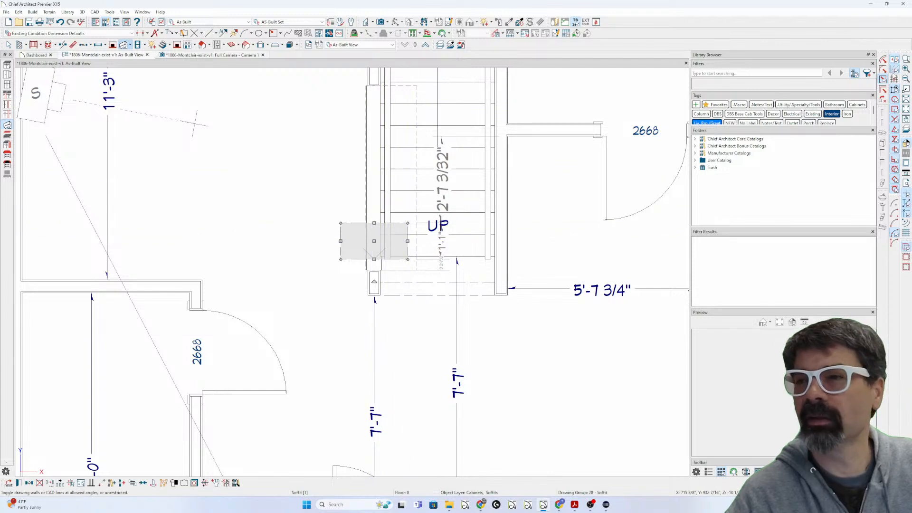
Change the edit type behavior from Concentric to Default in the preferences
double_click(883, 61)
left_click_drag(444, 240, 389, 242)
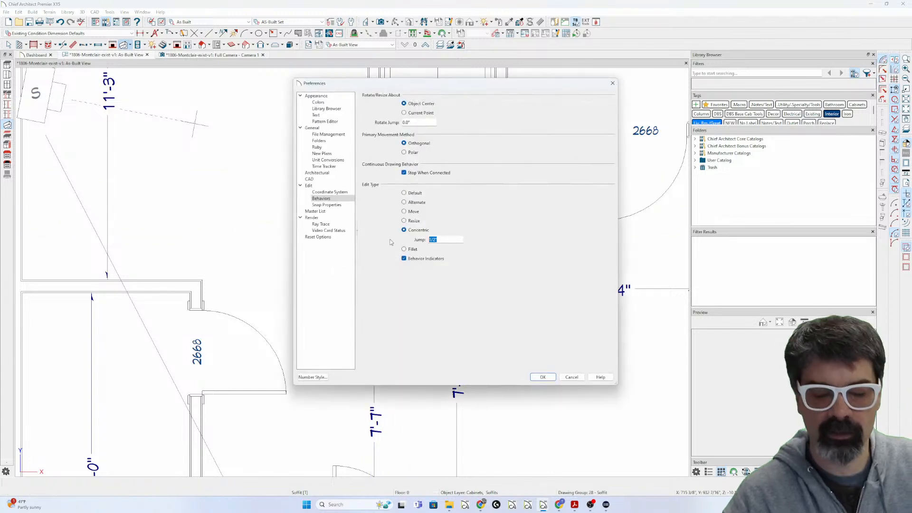
left_click(415, 193)
key("Return")
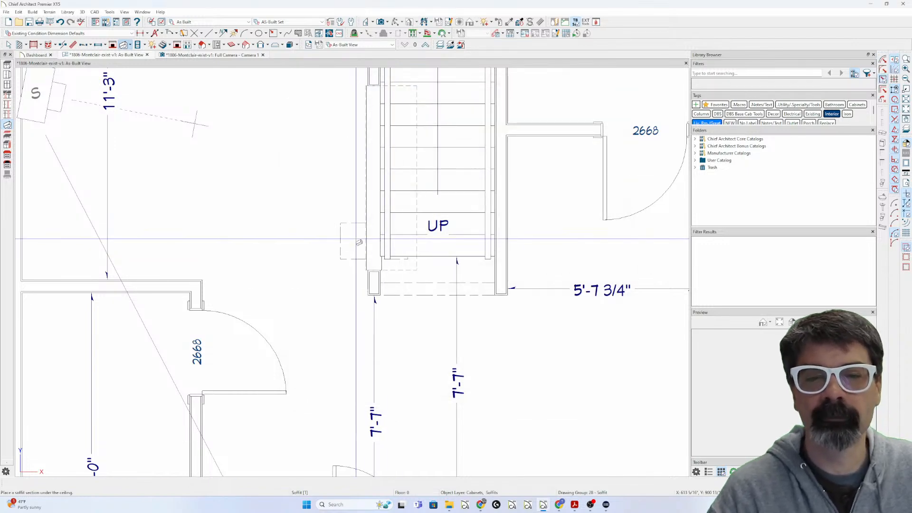
Resize the soffit to cover the pony wall's thickness and the baluster opening's full length, about 5'-6"
left_click(360, 241)
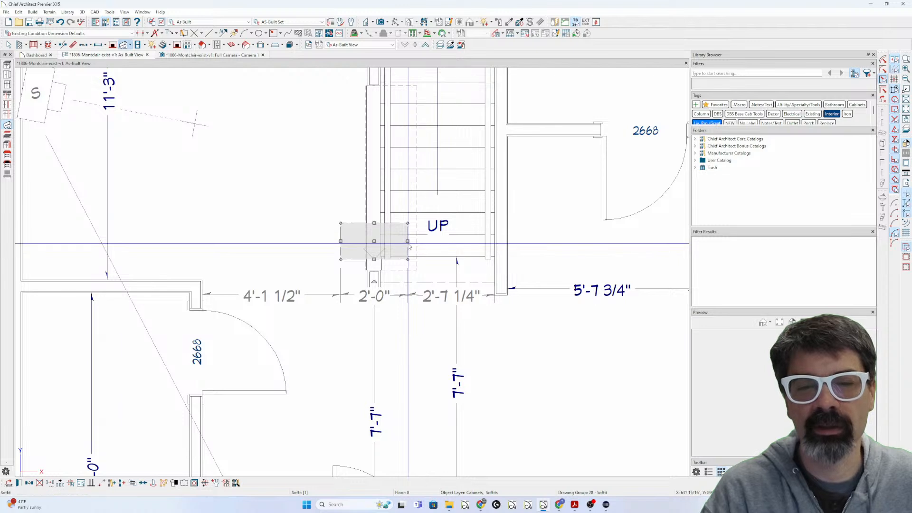
left_click_drag(407, 242, 375, 270)
scroll(379, 297, "down", 1)
left_click_drag(375, 230, 374, 105)
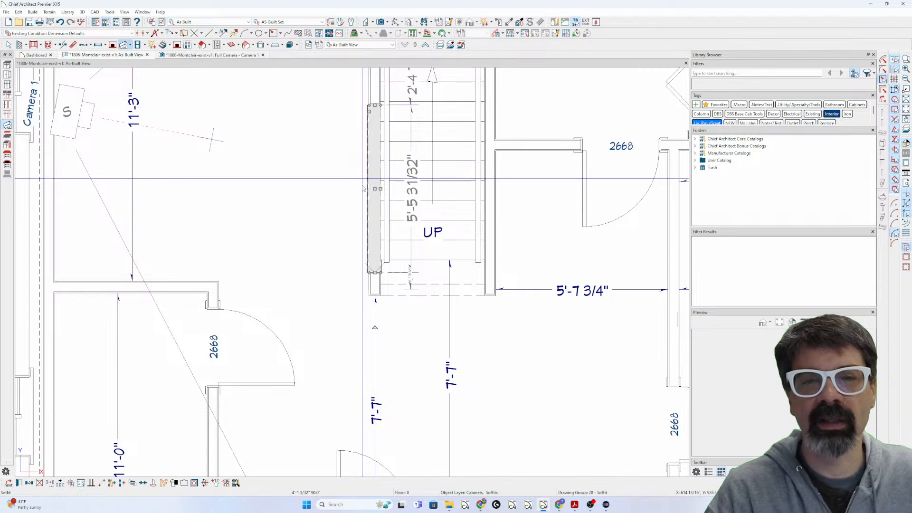
In the camera view, raise the soffit's underside to the railing's top rail so it fills only the gap below the ceiling
left_click(233, 55)
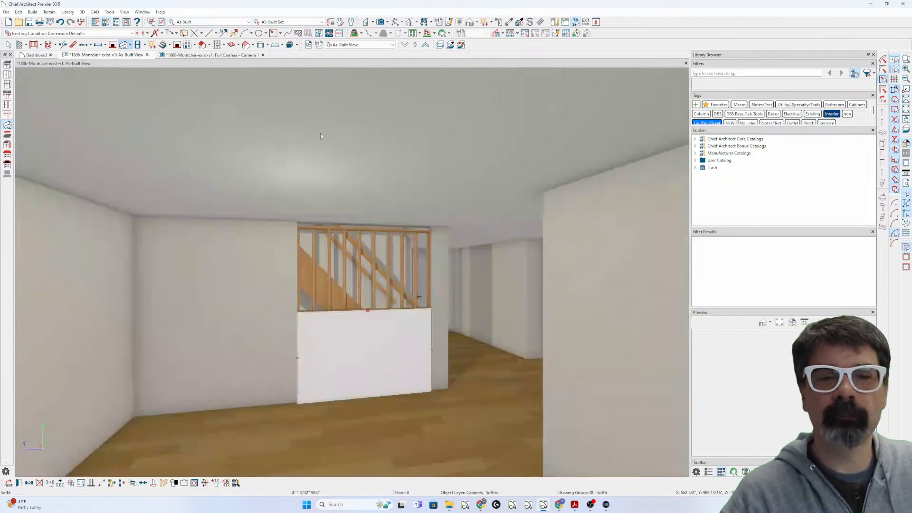
left_click(344, 247)
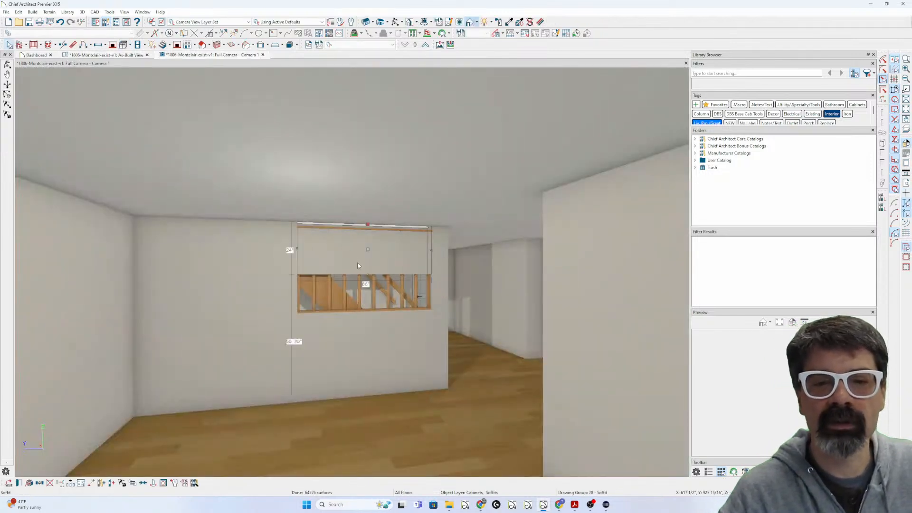
left_click_drag(364, 276, 366, 228)
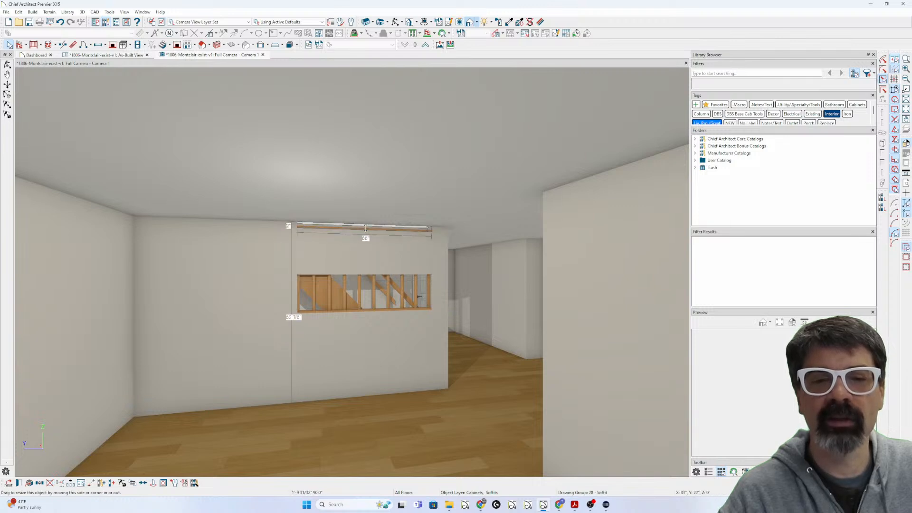
key("Escape")
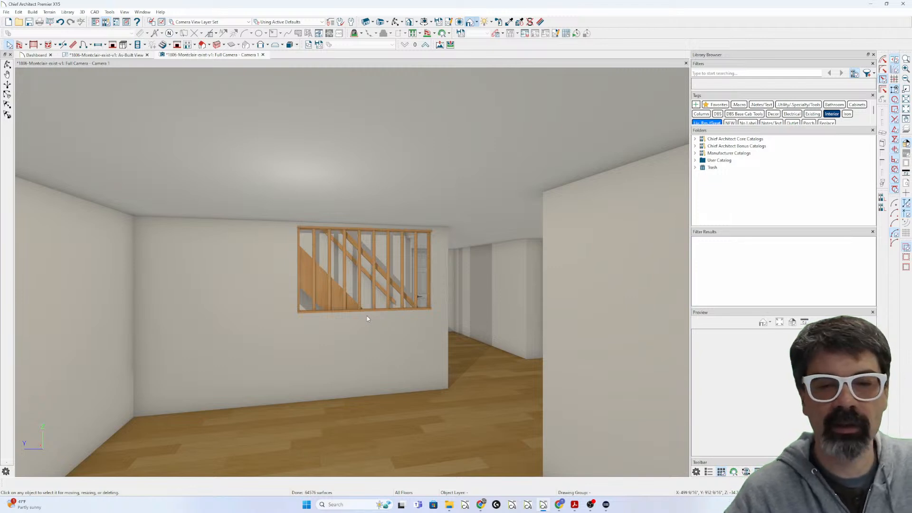
Paint the pony wall's balusters and rails white with the Material Painter, replacing all instances of the wood material on the railing
left_click(509, 22)
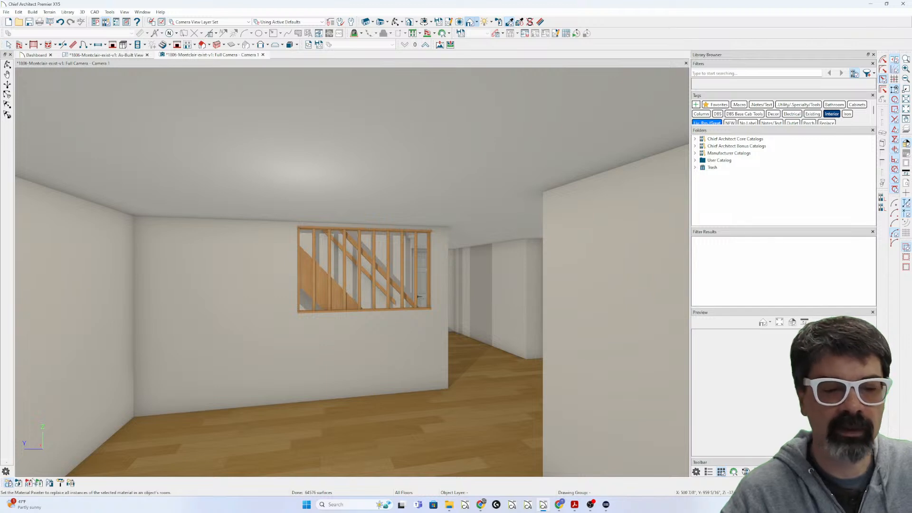
left_click(18, 483)
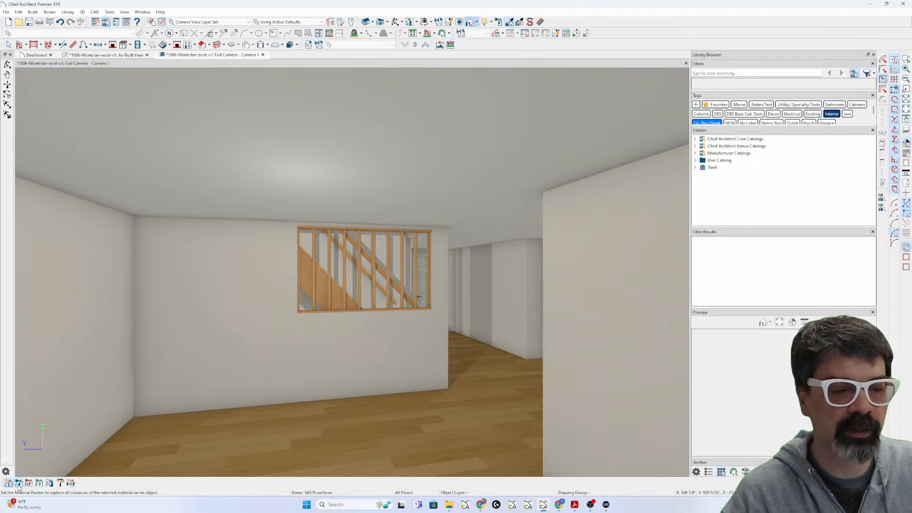
left_click(364, 311)
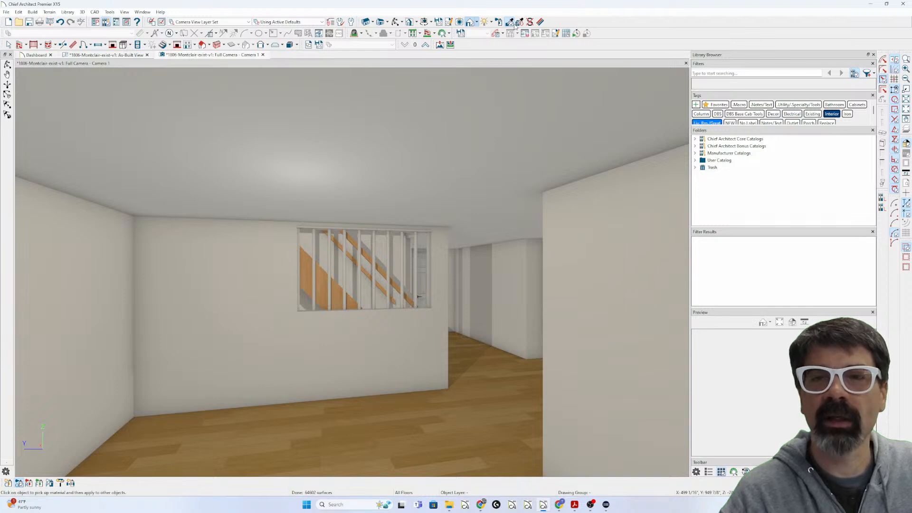
key("Escape")
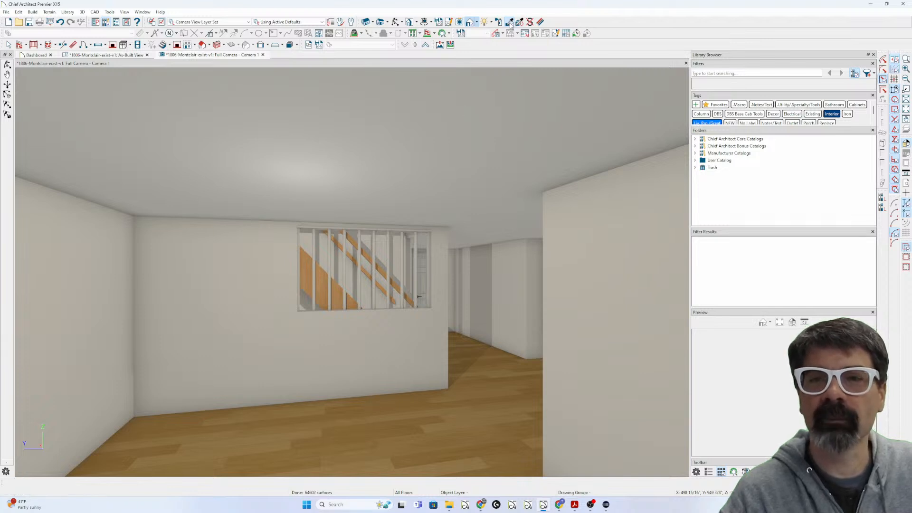
Pick up the Birch (honey) material from the stair stringer and paint it onto the glazed door and the closet door
left_click(509, 22)
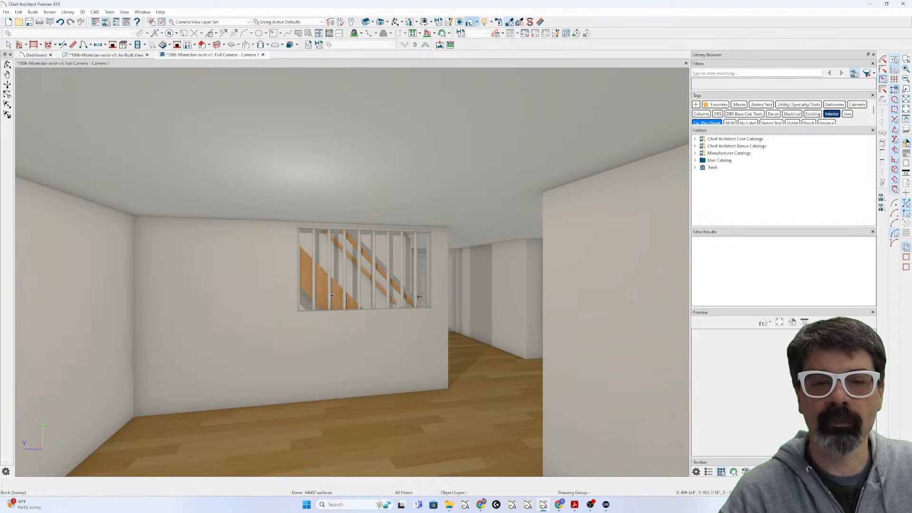
left_click(324, 279)
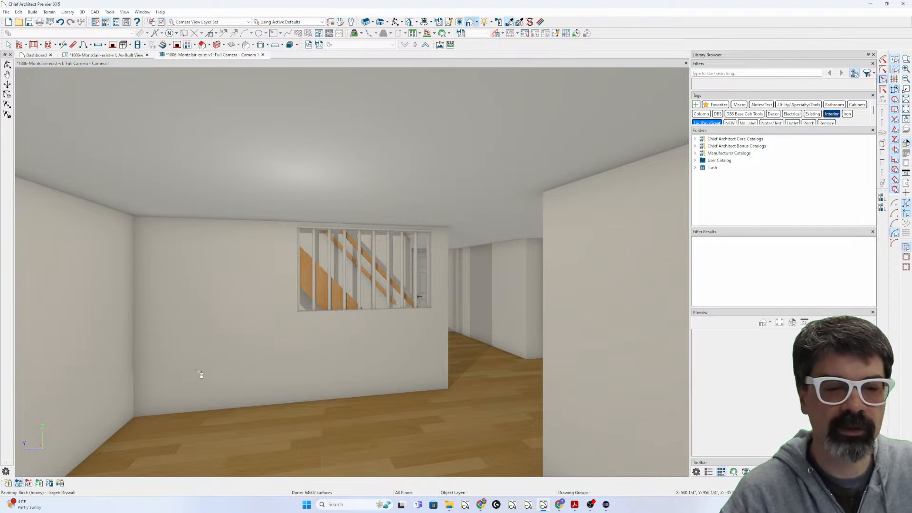
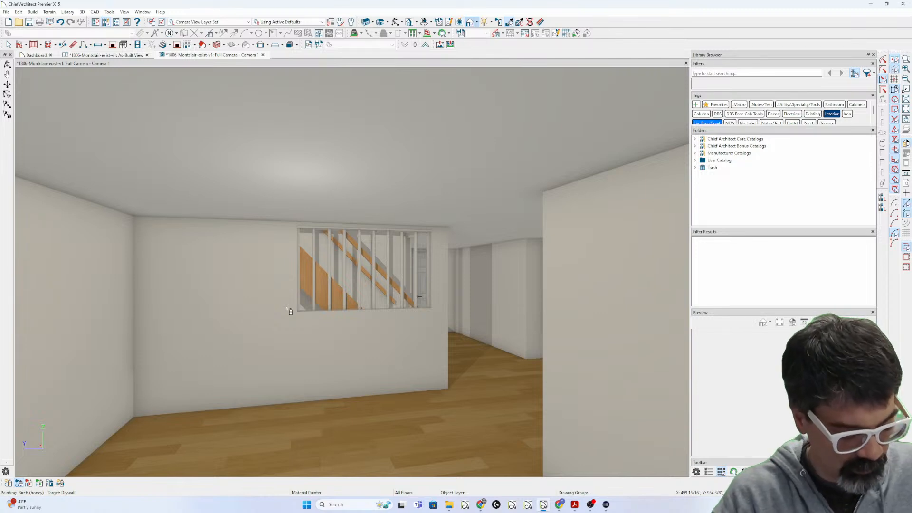
middle_click_drag(253, 309, 379, 305)
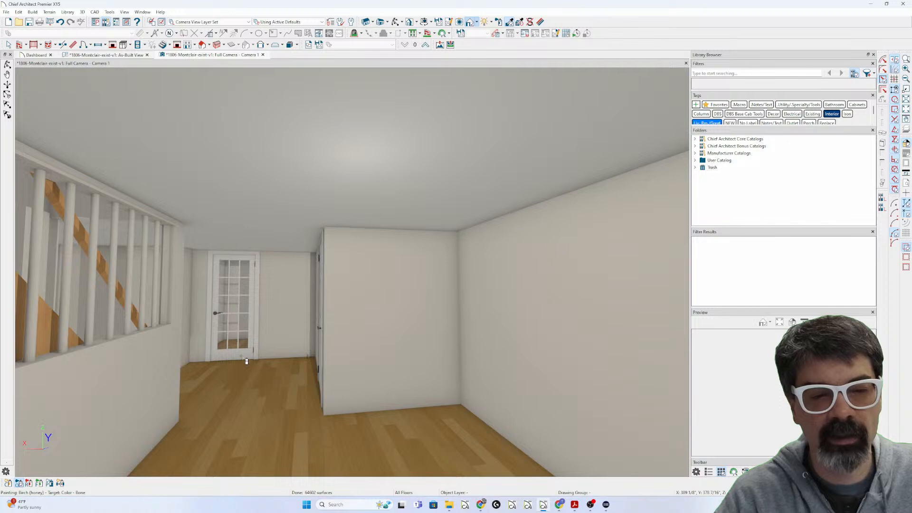
left_click(246, 361)
middle_click_drag(304, 384, 352, 379)
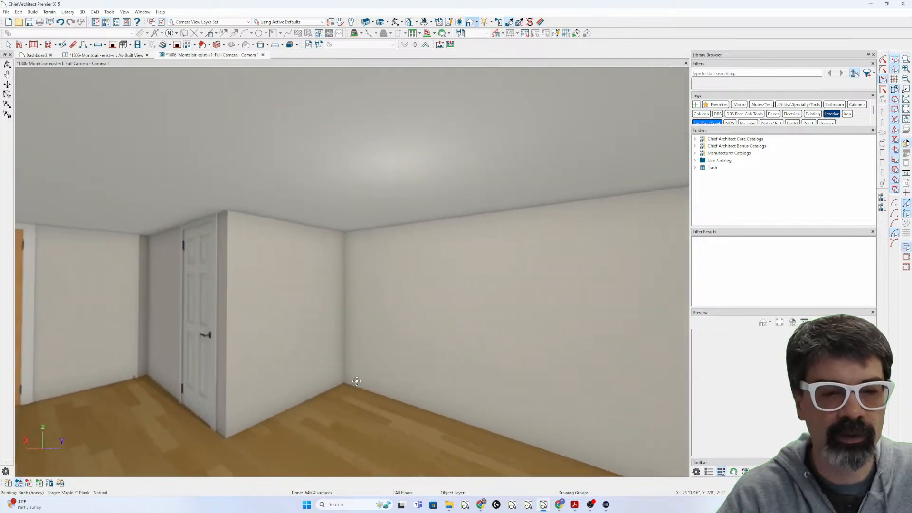
left_click(206, 394)
middle_click_drag(301, 397, 385, 396)
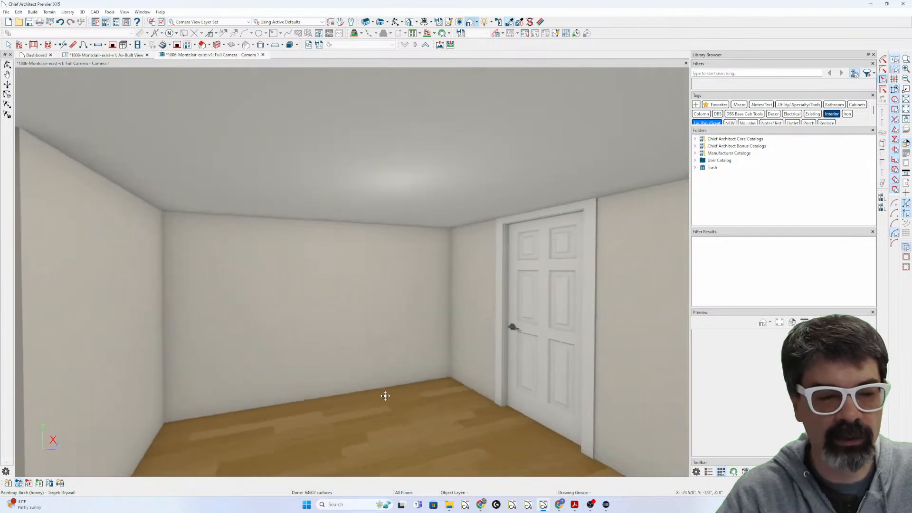
Paint the six-panel door in the room's side wall with Birch (honey), and turn the camera back toward the pony wall
left_click(8, 485)
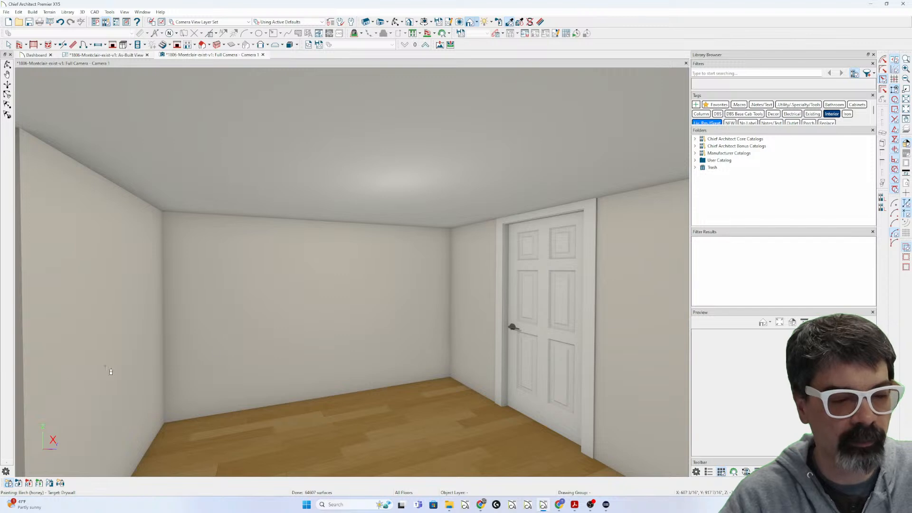
left_click(560, 335)
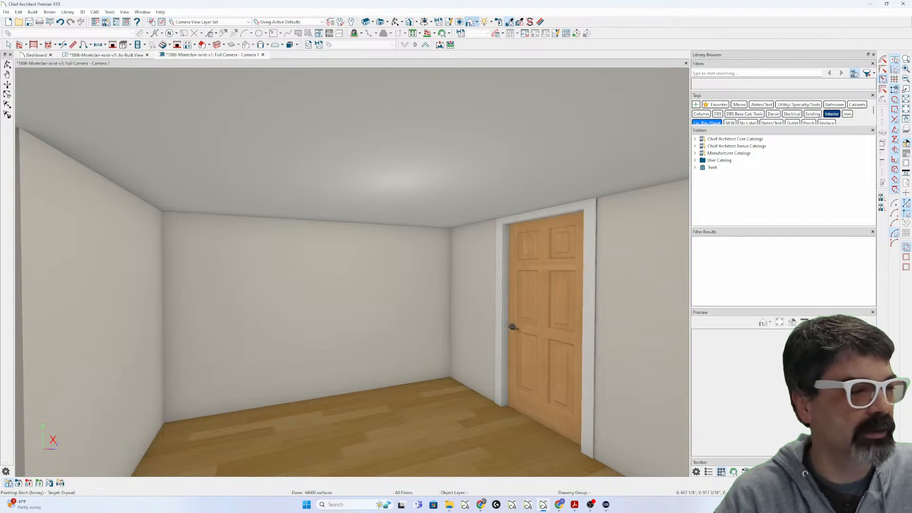
key("alt+Tab")
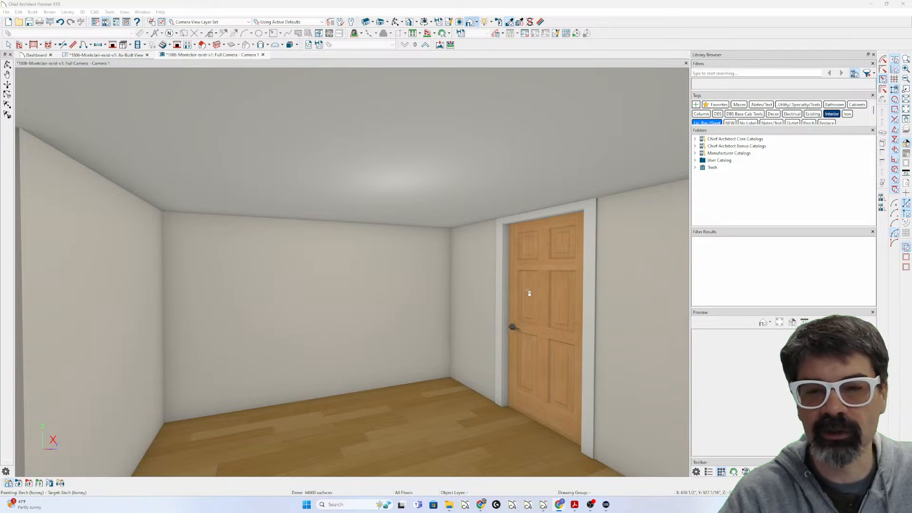
mouse_move(463, 326)
middle_mouse_down()
mouse_move(326, 306)
mouse_move(49, 311)
middle_mouse_up()
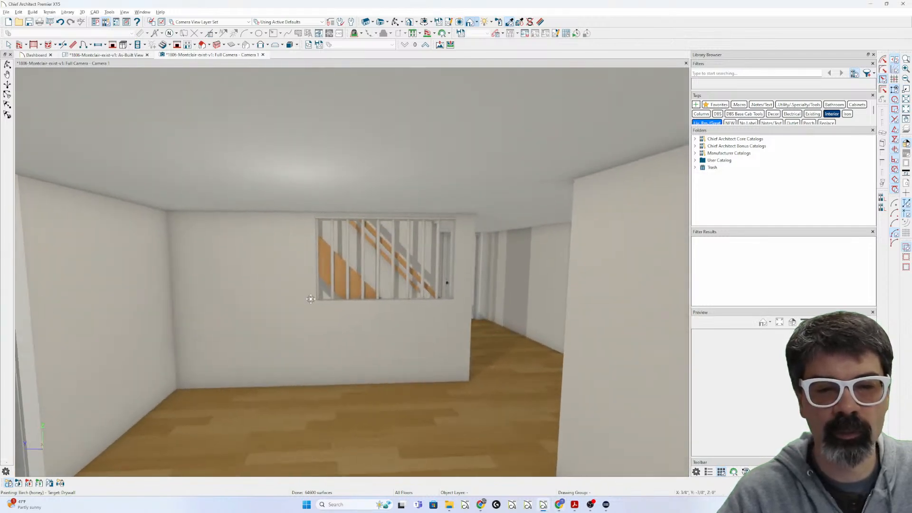
middle_click_drag(321, 300, 312, 305)
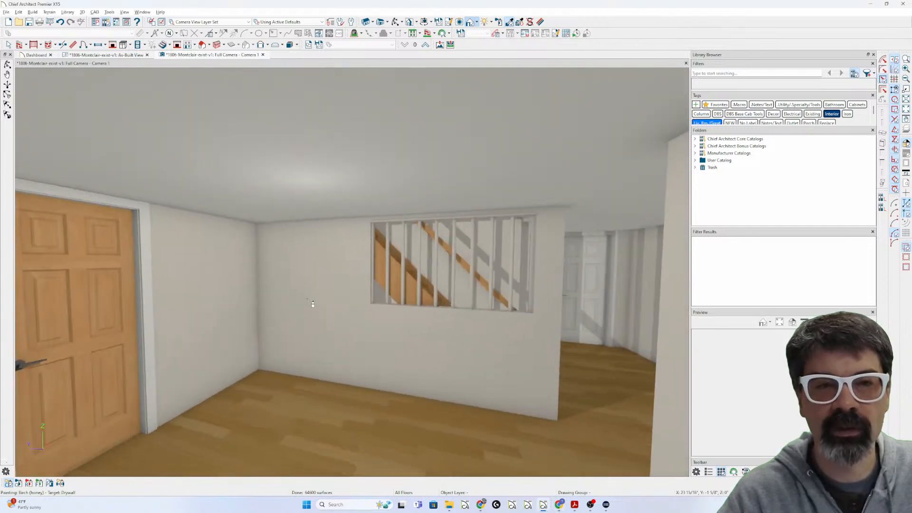
Open a new full camera view of the stair hall and paint its two white six-panel doors with Birch (honey) picked from the stairs
left_click(262, 55)
scroll(247, 271, "down", 6)
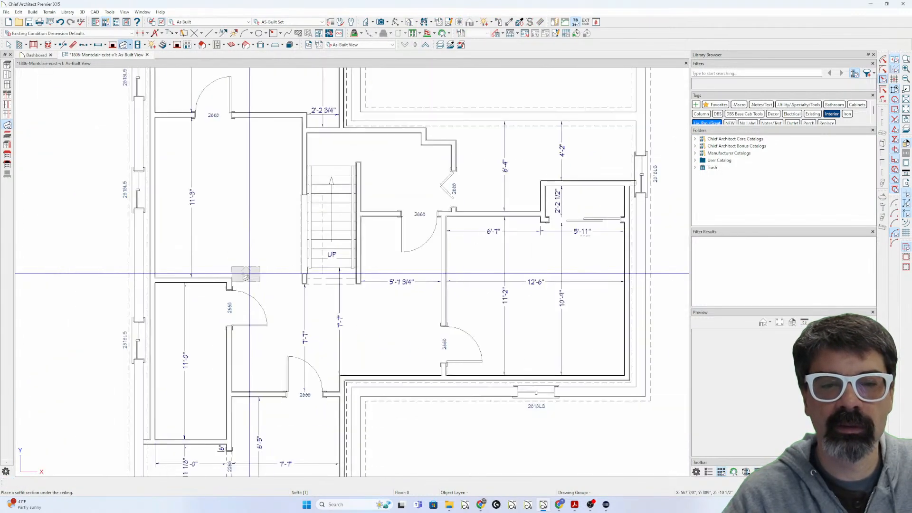
key("c")
left_click_drag(255, 343, 289, 317)
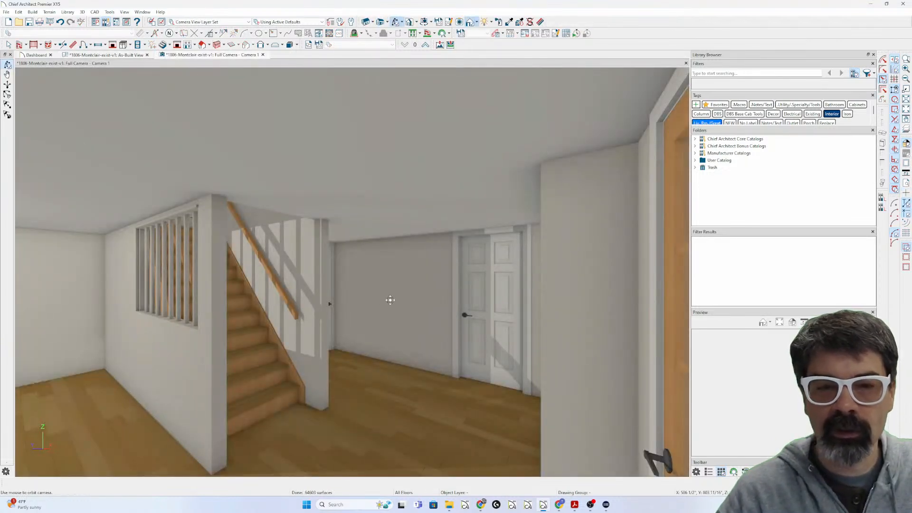
left_click(509, 22)
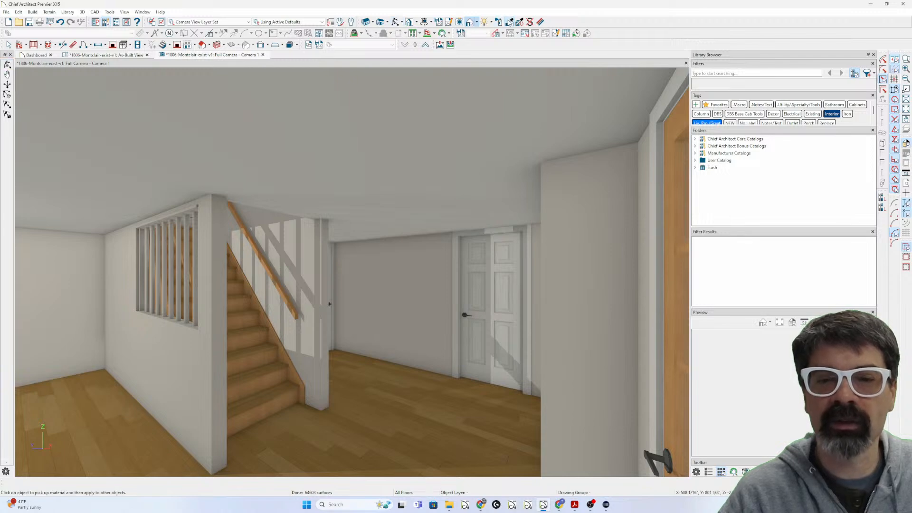
left_click(289, 357)
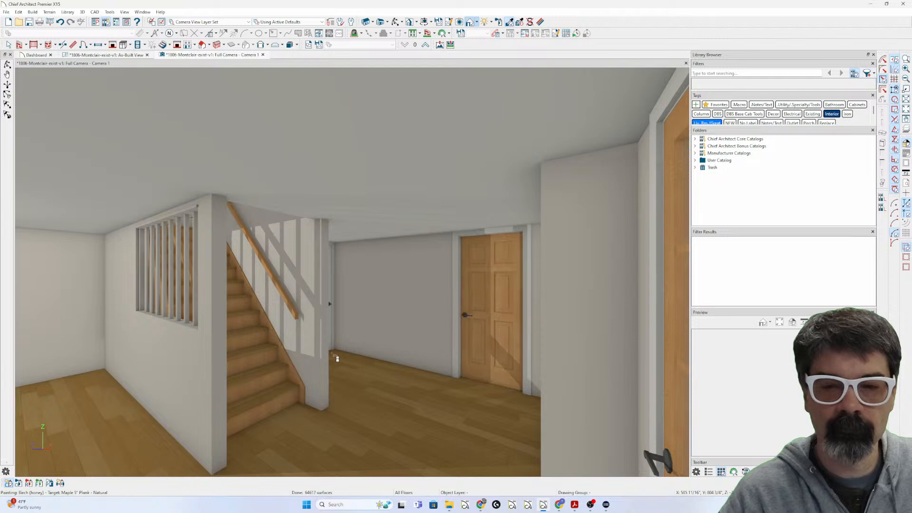
scroll(309, 366, "up", 5)
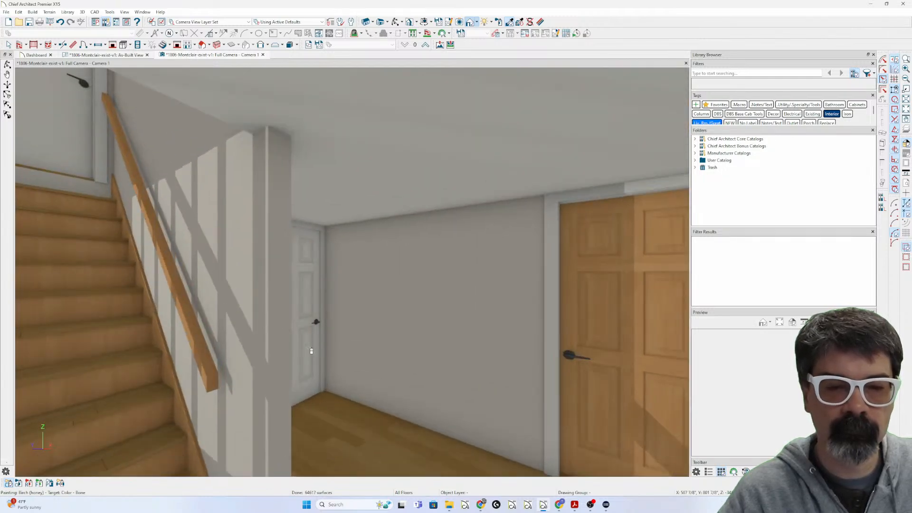
left_click(311, 351)
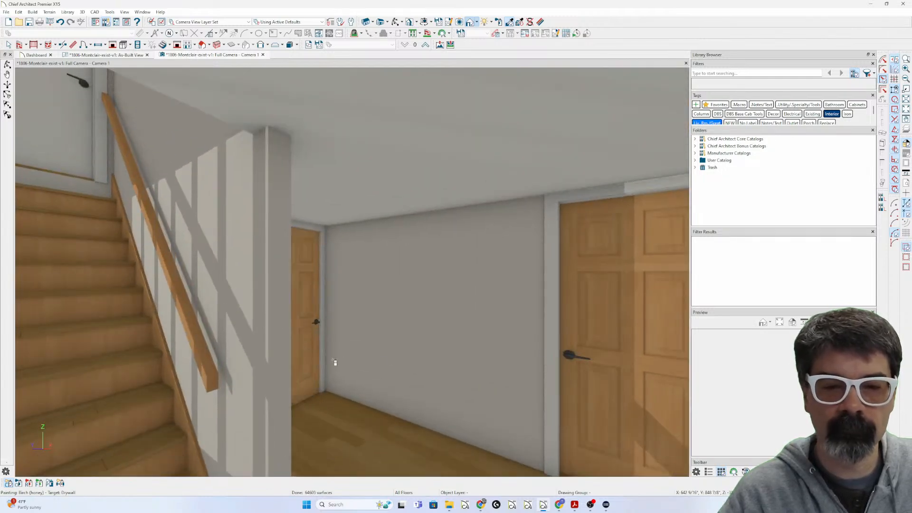
Paint the double closet doors and the adjacent six-panel door in the room beyond the stairs with Birch (honey)
middle_click_drag(327, 365, 289, 363)
key("Right")
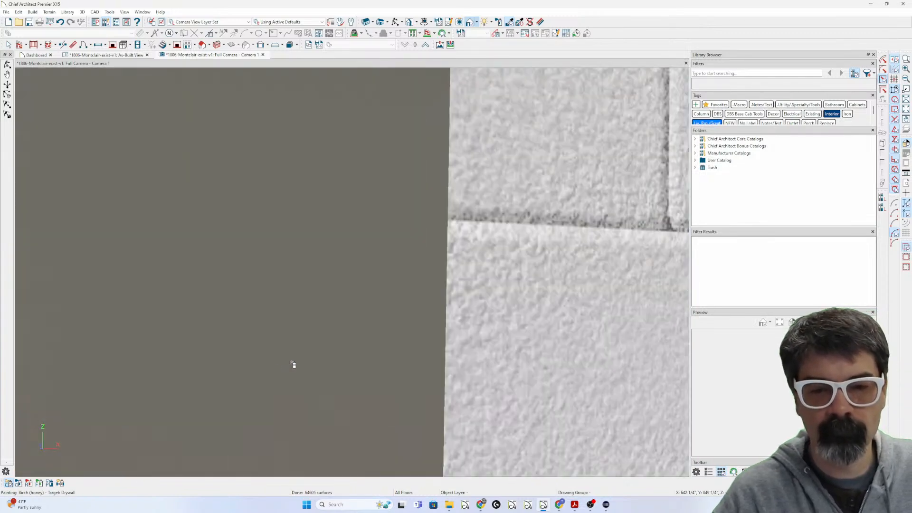
key("Left")
key("Left")
key("Left")
key("Left")
key("Left")
key("Left")
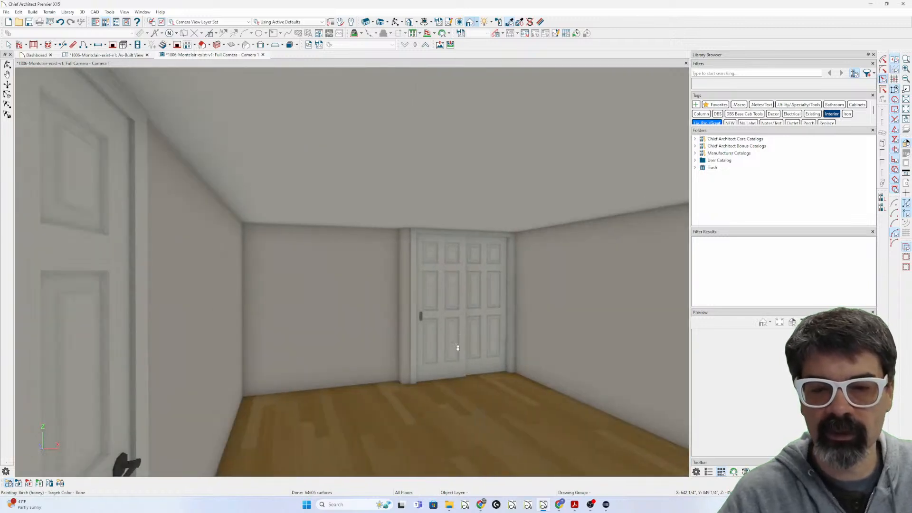
left_click(456, 347)
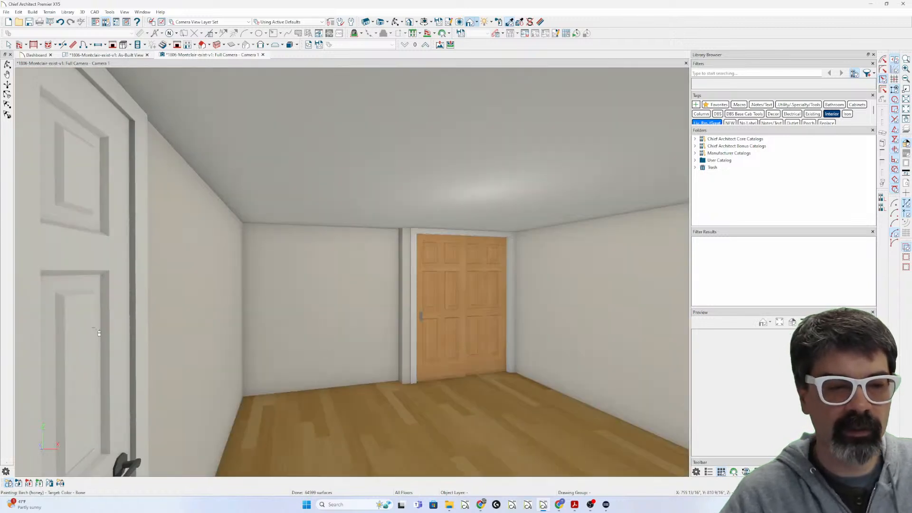
left_click(99, 333)
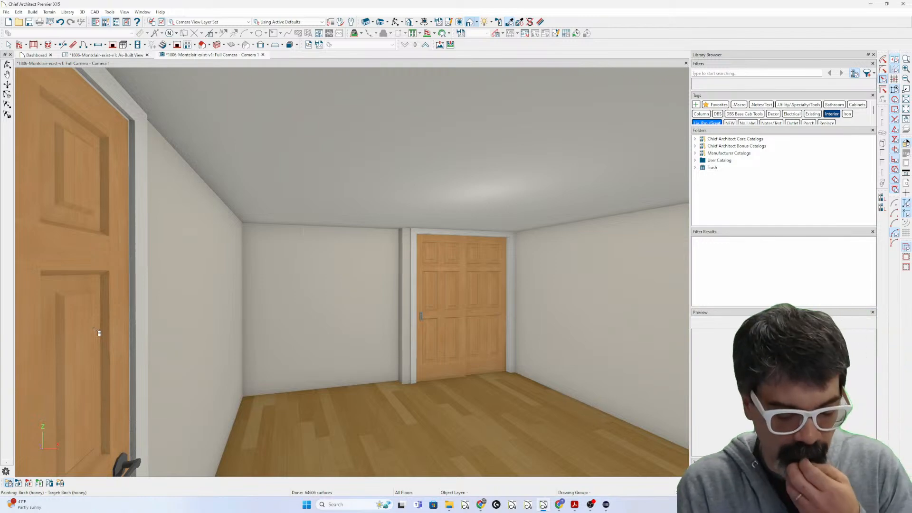
Look around the stairs and neighbouring rooms to check the doors and casings for misapplied or missing finishes
key("Left")
key("Left")
key("Left")
key("Left")
key("Left")
key("Left")
key("Left")
key("Left")
key("Left")
key("Left")
key("Left")
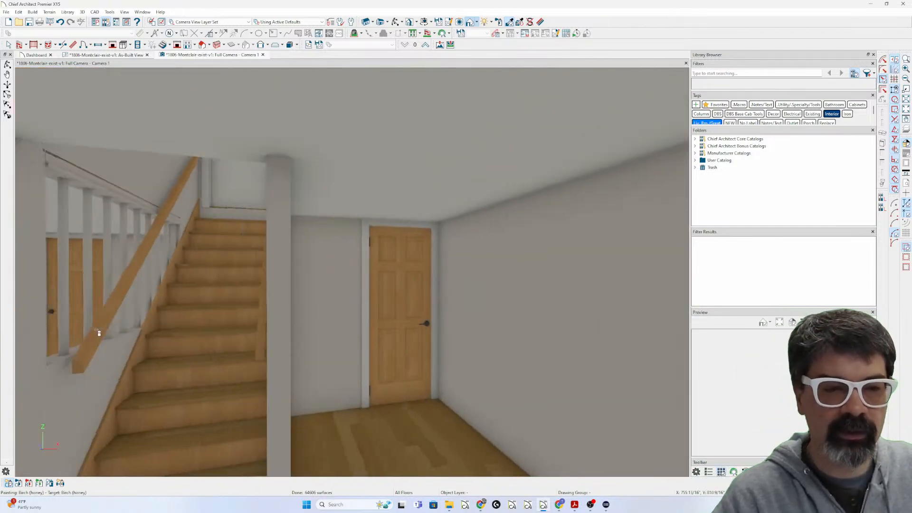
left_click_drag(148, 308, 802, 317)
scroll(563, 297, "down", 8)
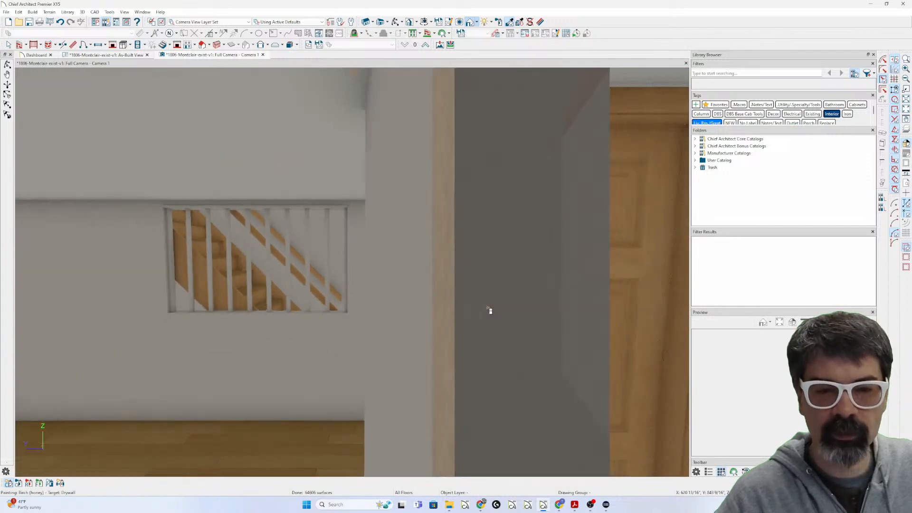
Pick up Color - Bone from a white door casing and paint it onto the wood-coloured casing of the six-panel door
scroll(476, 313, "down", 2)
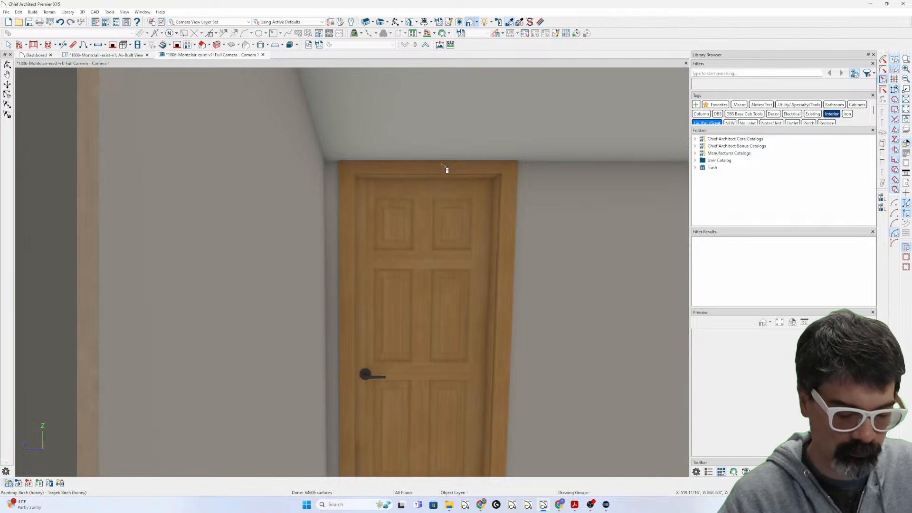
scroll(446, 169, "down", 2)
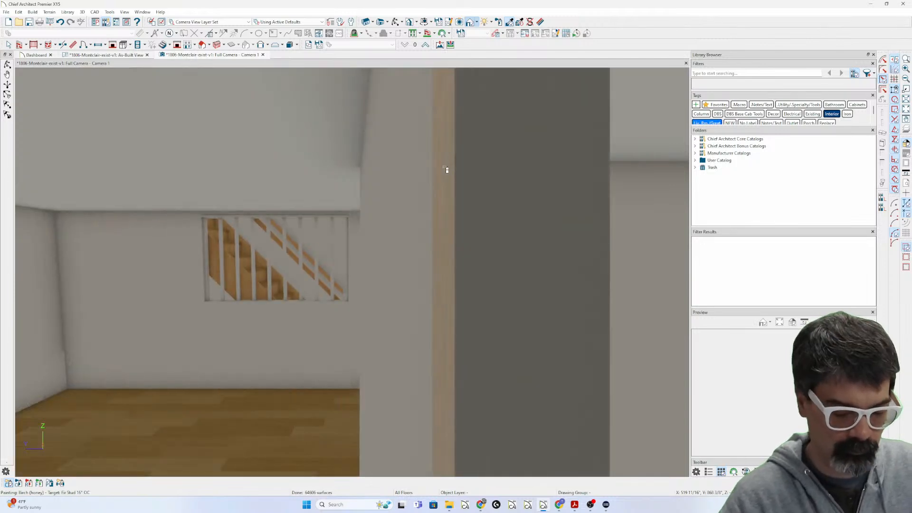
scroll(446, 168, "up", 2)
left_click_drag(444, 173, 180, 238)
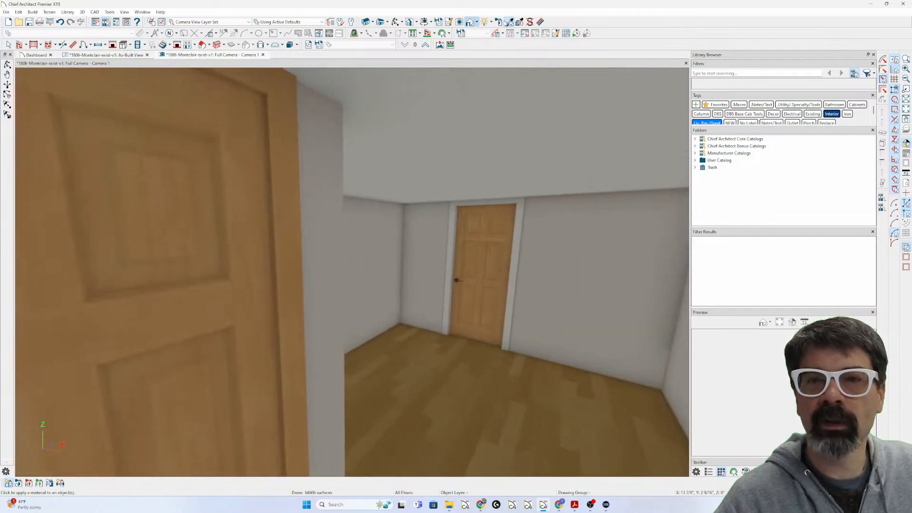
left_click(520, 240)
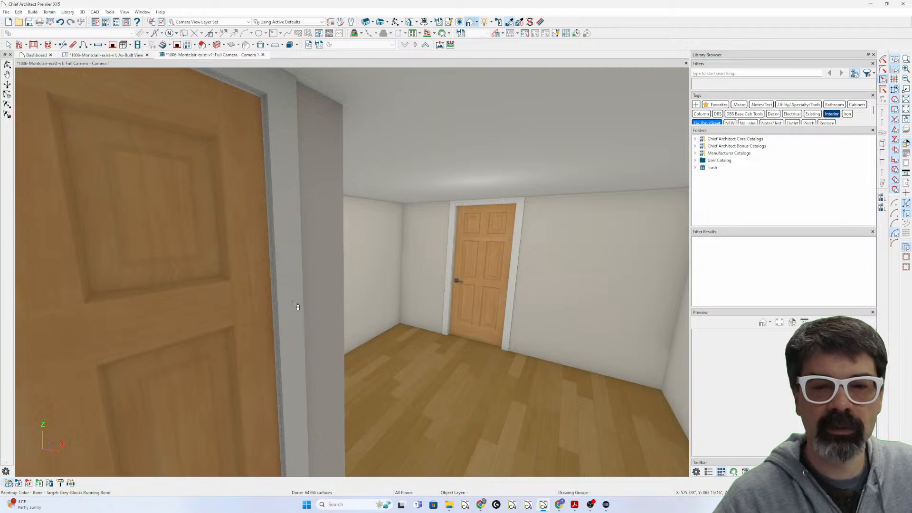
Walk the camera through the rooms to look for doors still unpainted, and select the white six-panel door found
middle_click_drag(296, 304, 433, 320)
middle_click_drag(340, 326, 416, 323)
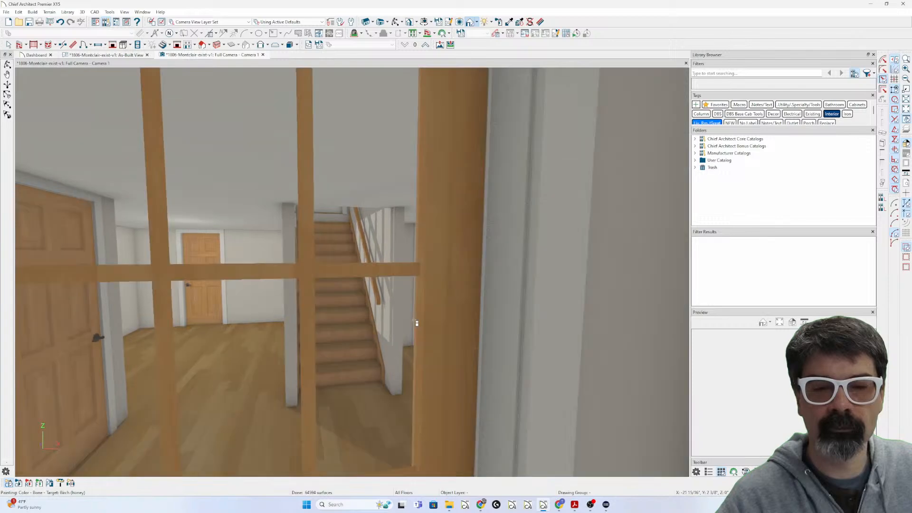
scroll(415, 323, "down", 3)
scroll(313, 327, "up", 3)
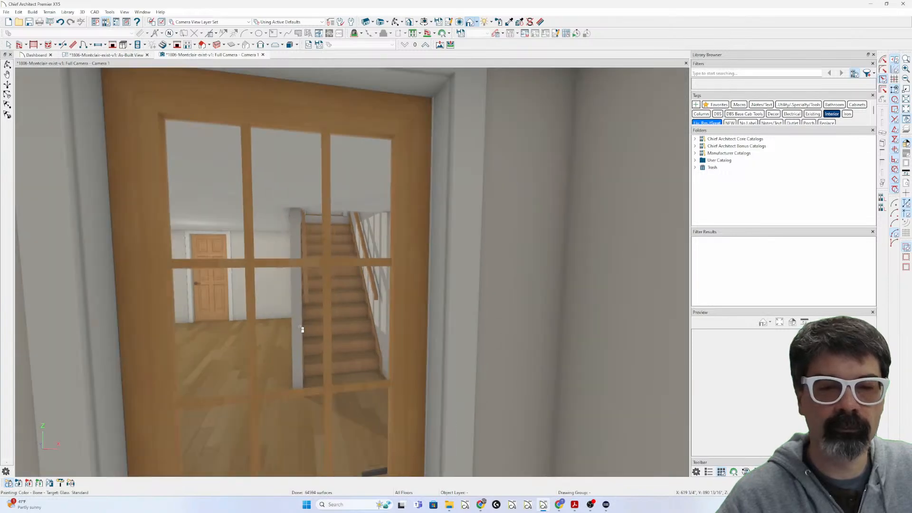
scroll(300, 328, "up", 3)
middle_click_drag(293, 328, 489, 310)
scroll(490, 316, "down", 3)
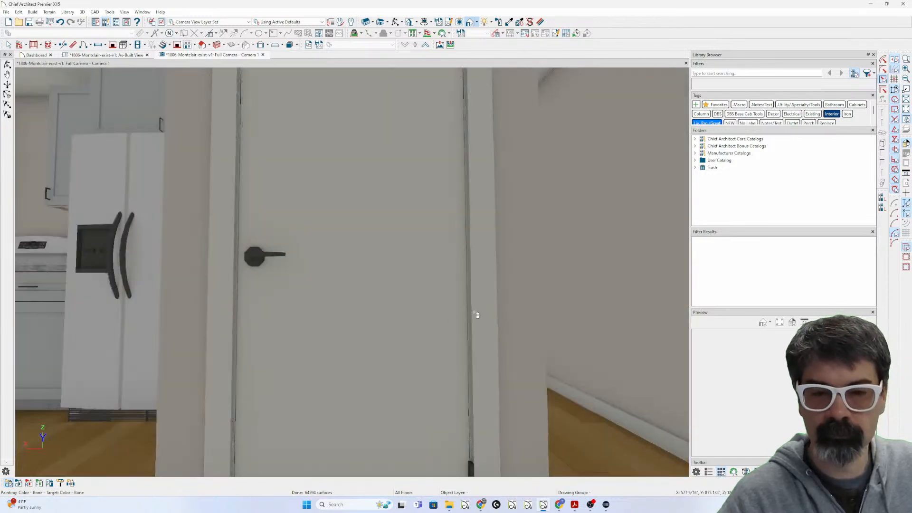
key("Right")
key("Right")
key("Down")
key("Down")
key("Down")
key("Down")
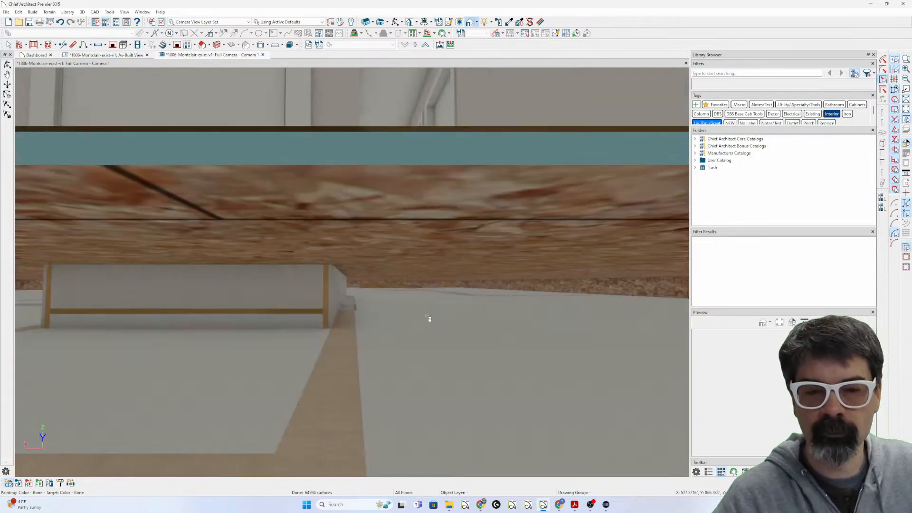
key("Down")
key("Down")
key("Left")
key("Left")
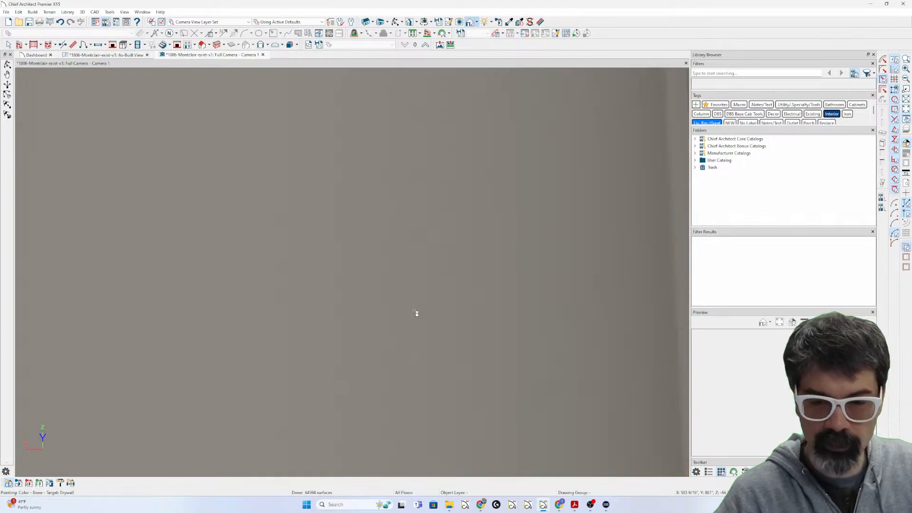
key("Right")
key("Right")
key("Right")
key("Right")
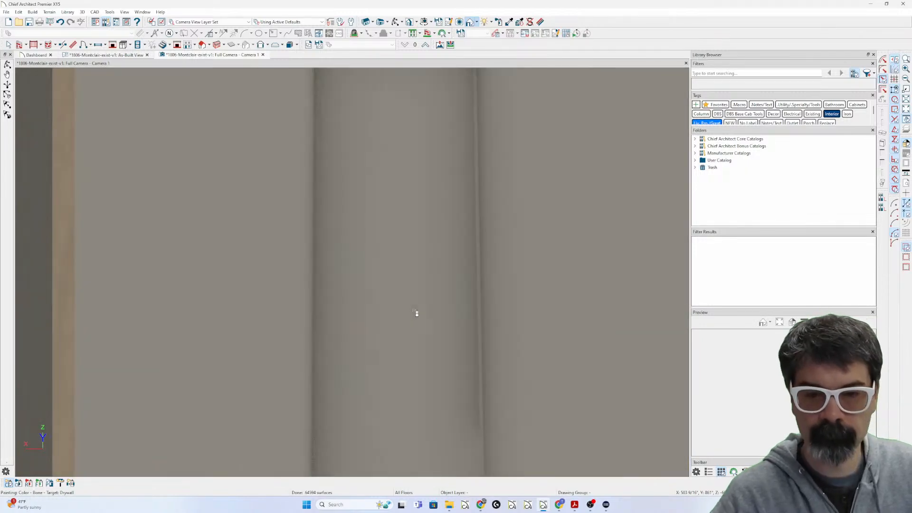
key("Right")
key("Right")
key("Right")
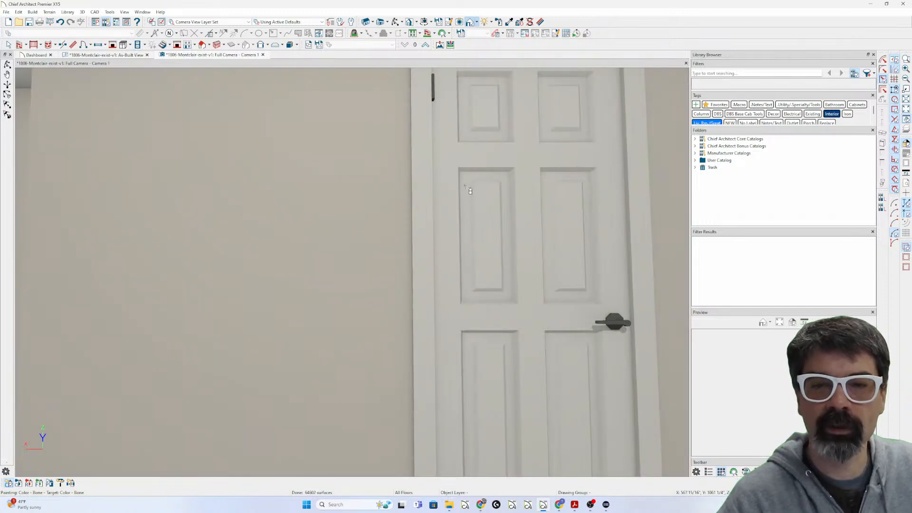
key("space")
left_click(470, 265)
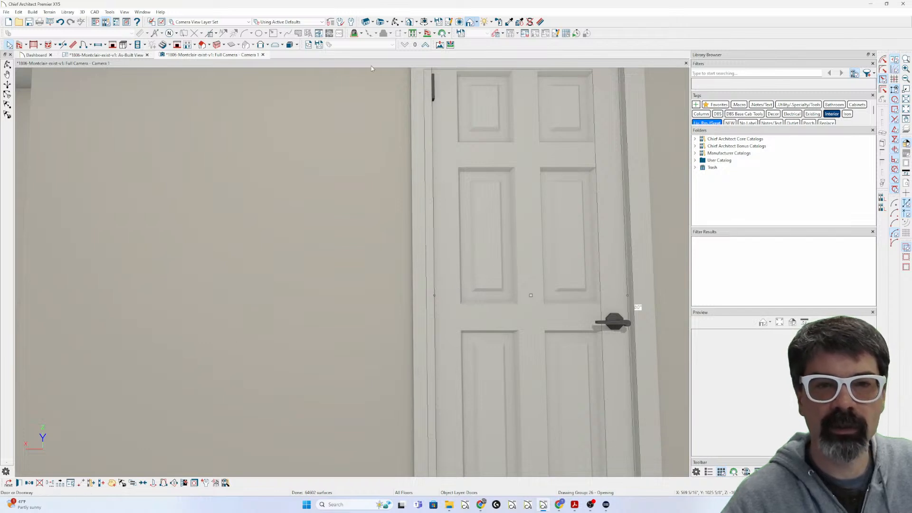
Replace the full camera view with a perspective floor overview of the basement, orbited to show the rooms and doors
left_click(262, 55)
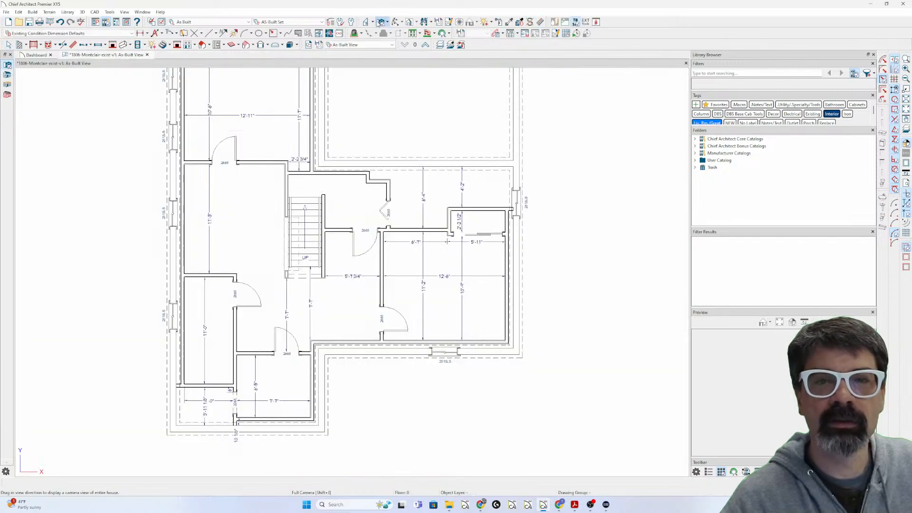
left_click(388, 22)
left_click(409, 52)
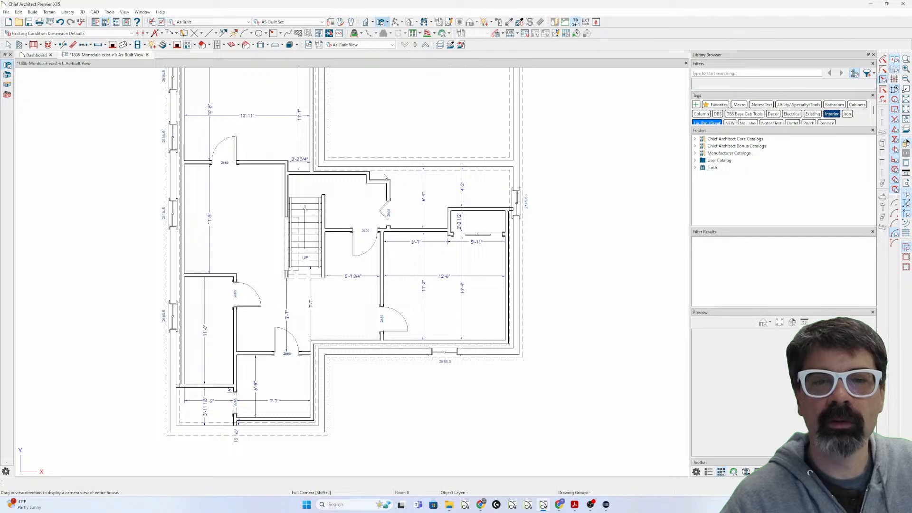
left_click(386, 222)
left_click_drag(364, 257, 407, 277)
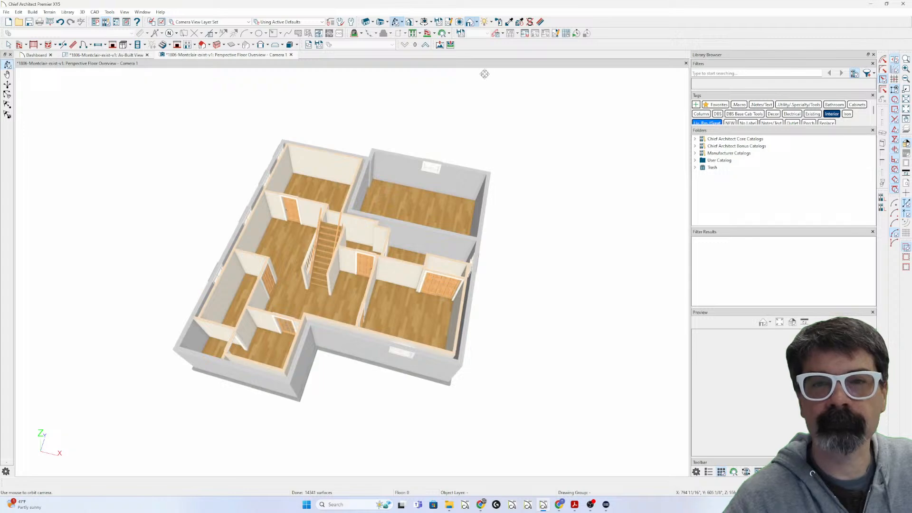
Pick up Birch (honey) from the closet doors and paint the remaining white door faces on the far side of the overview
left_click(509, 23)
left_click(439, 291)
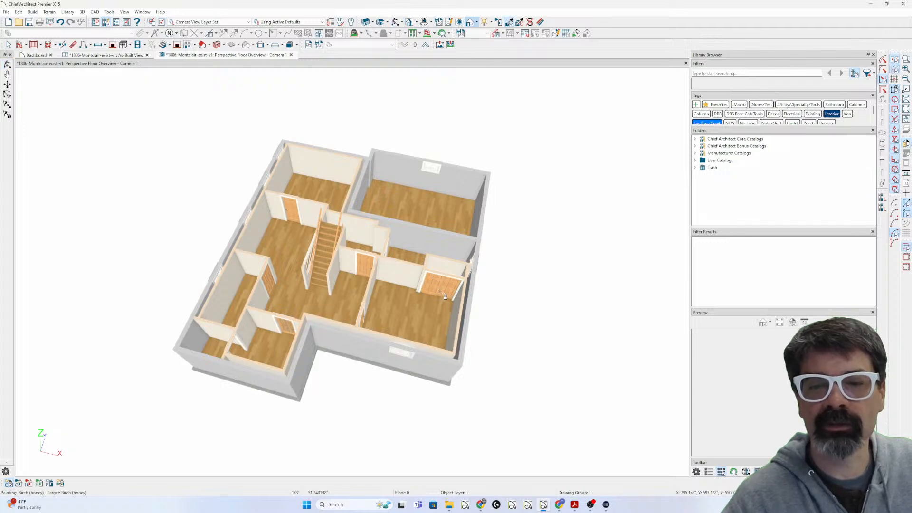
mouse_move(435, 292)
middle_mouse_down()
mouse_move(354, 320)
mouse_move(321, 272)
middle_mouse_up()
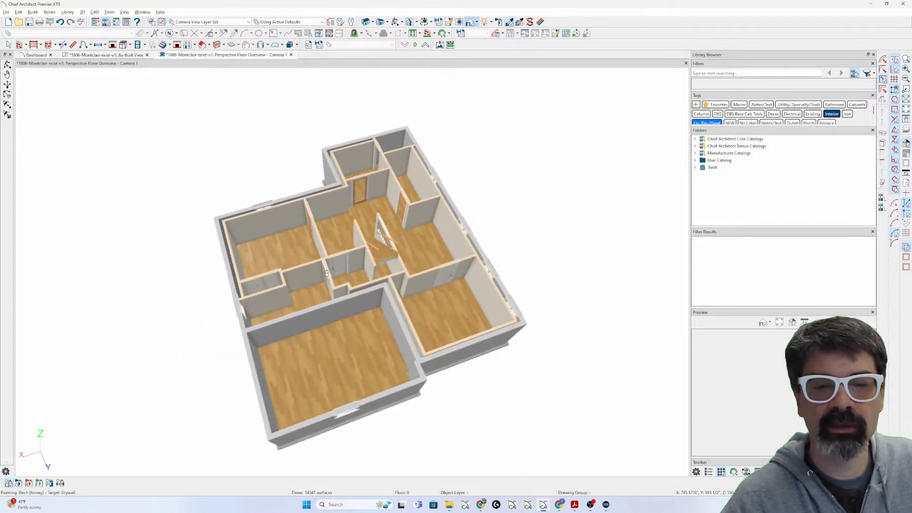
scroll(322, 274, "up", 2)
left_click(347, 271)
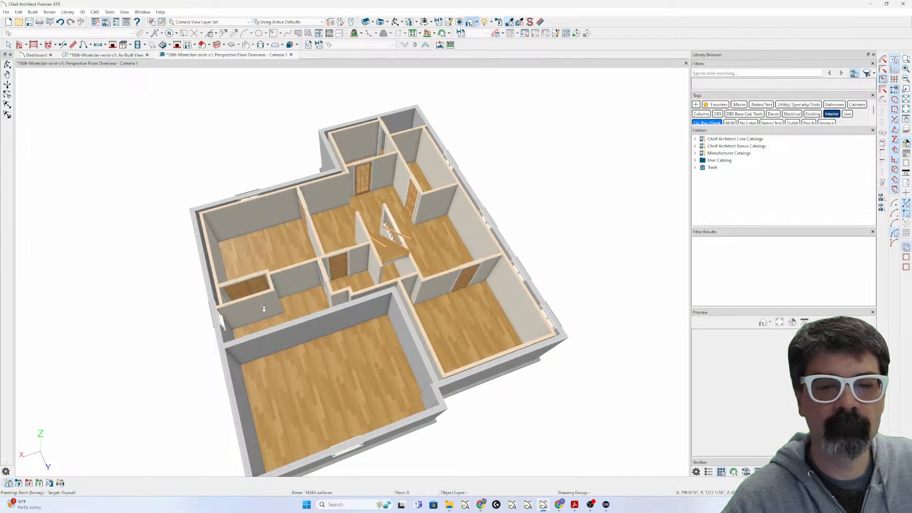
mouse_move(309, 310)
middle_mouse_down()
mouse_move(611, 273)
mouse_move(476, 298)
mouse_move(477, 311)
middle_mouse_up()
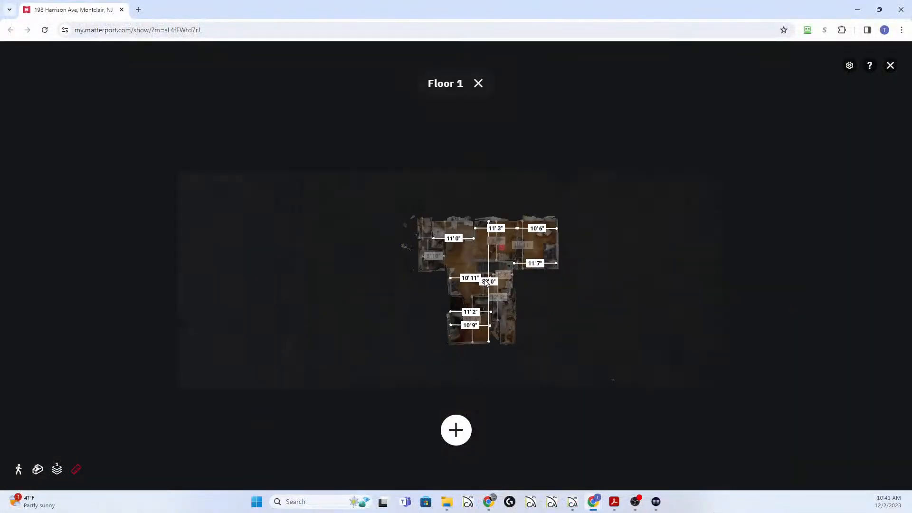
Switch to the Matterport scan and examine the laundry area beside the stairs and the doorway to the storage space
scroll(512, 261, "up", 10)
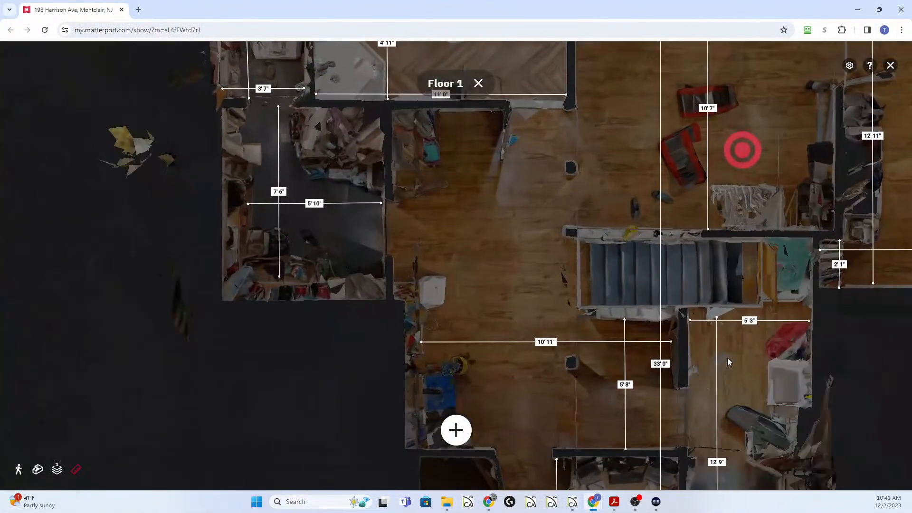
left_click(728, 354)
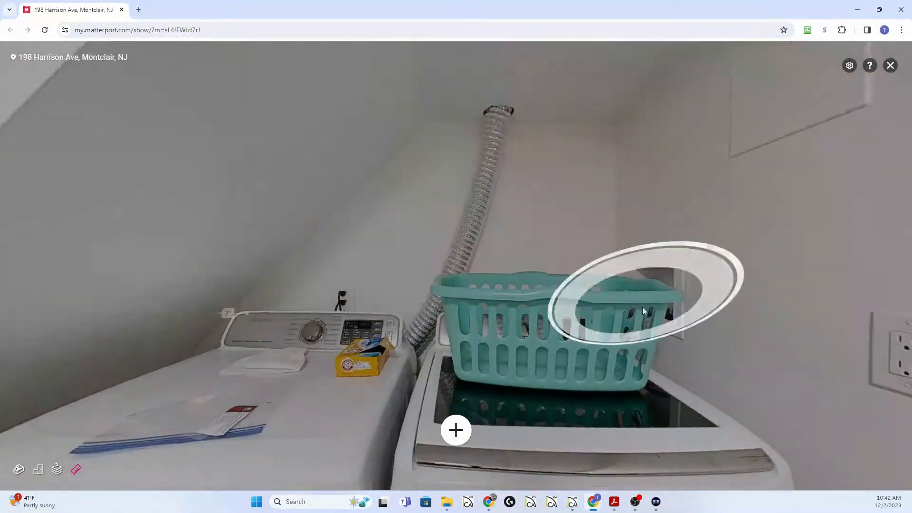
left_click_drag(642, 310, 463, 262)
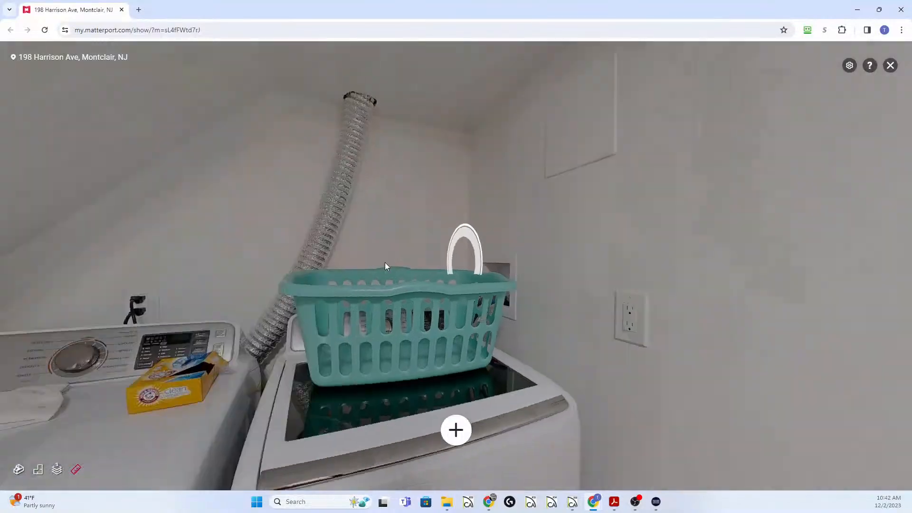
left_click_drag(714, 271, 122, 224)
left_click(595, 290)
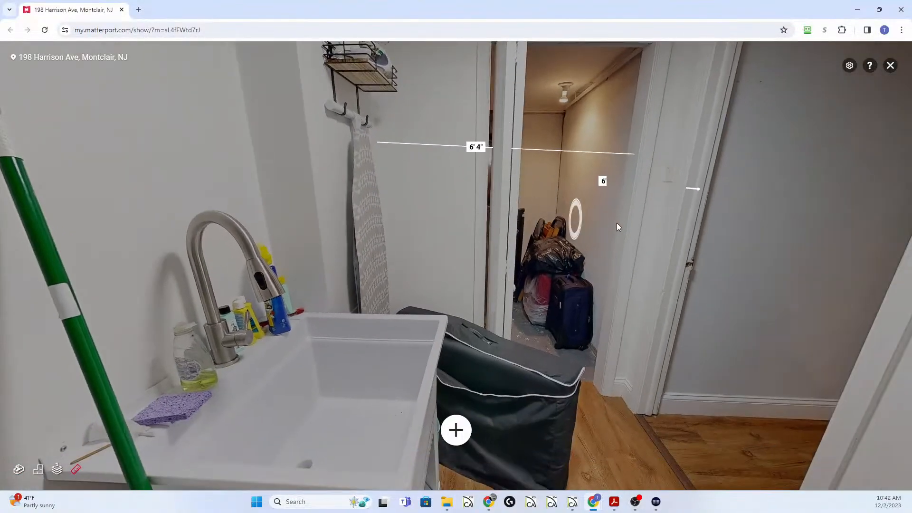
Return to the floor overview, open the specification of the louvered bifold closet door behind the stairs and choose Door P09 from the library
left_click(543, 209)
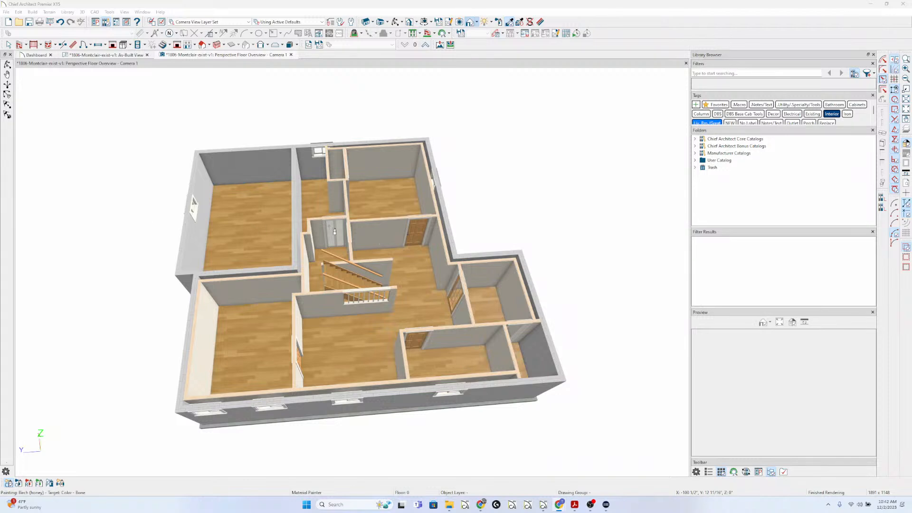
key("space")
left_click(337, 235)
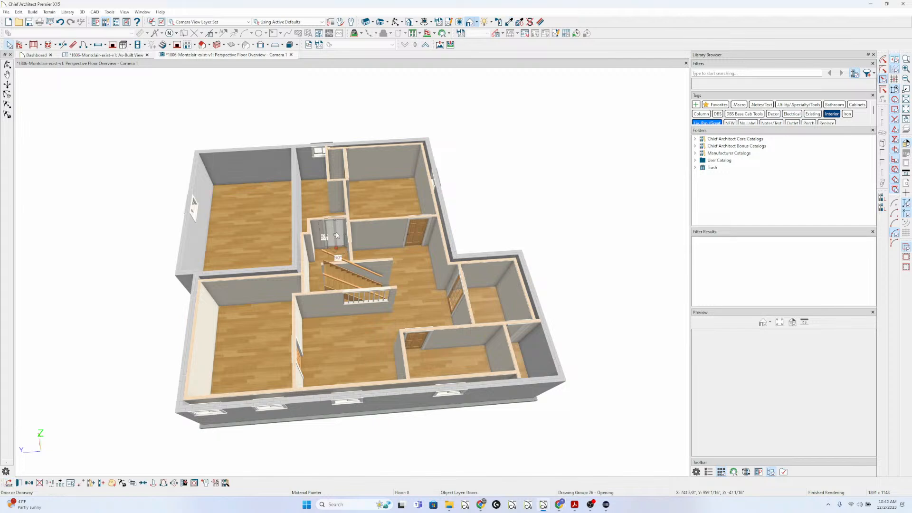
double_click(336, 235)
left_click(431, 108)
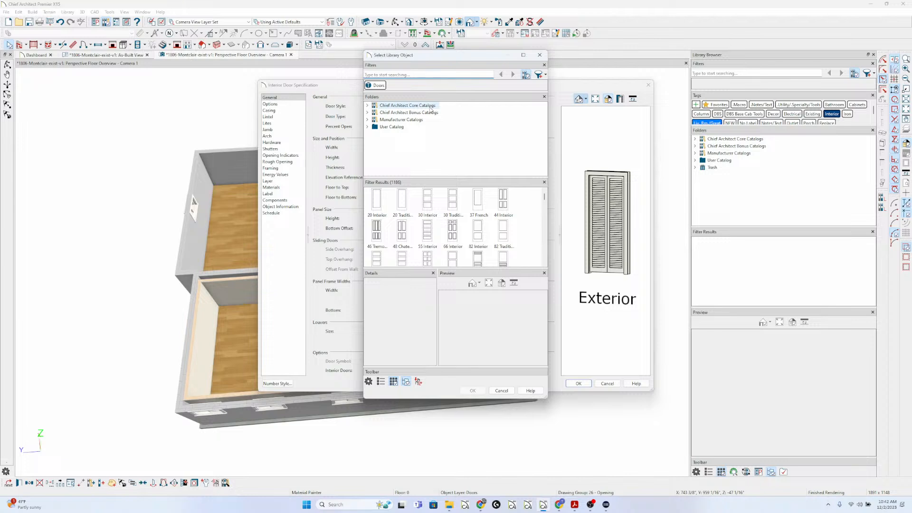
type("p09")
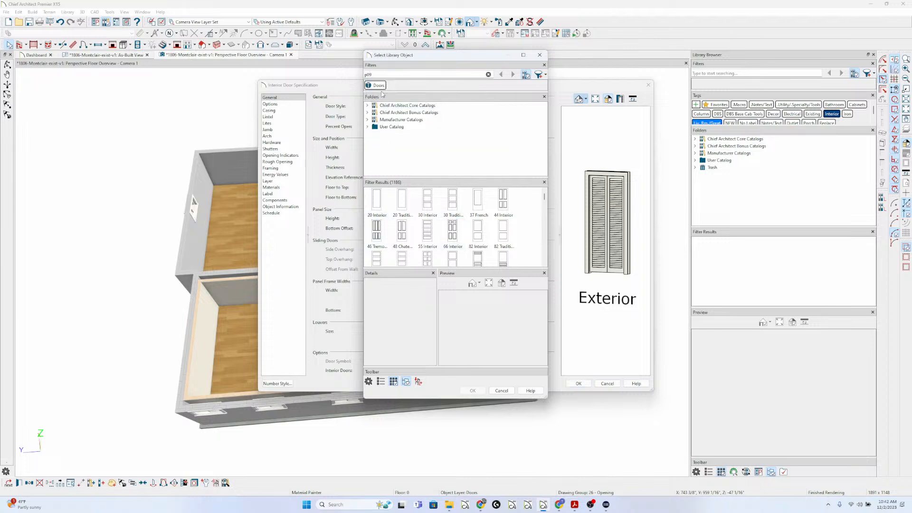
key("Return")
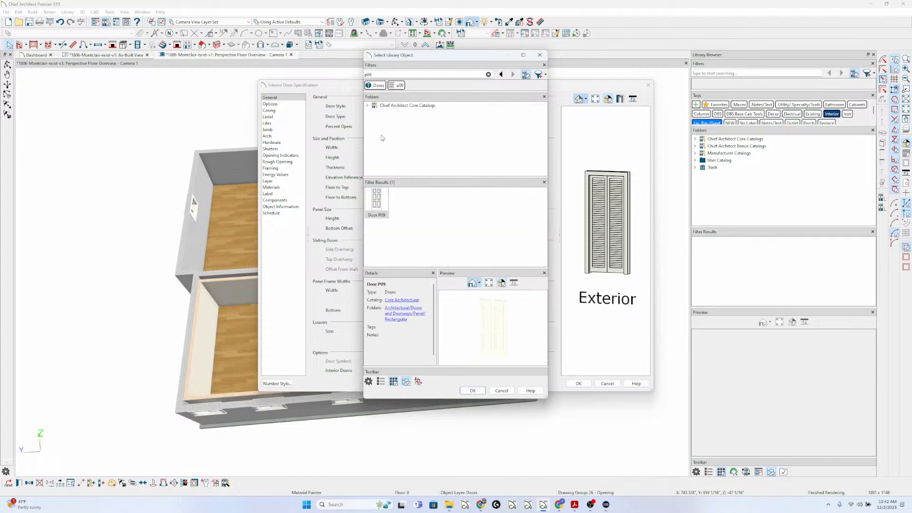
left_click(473, 390)
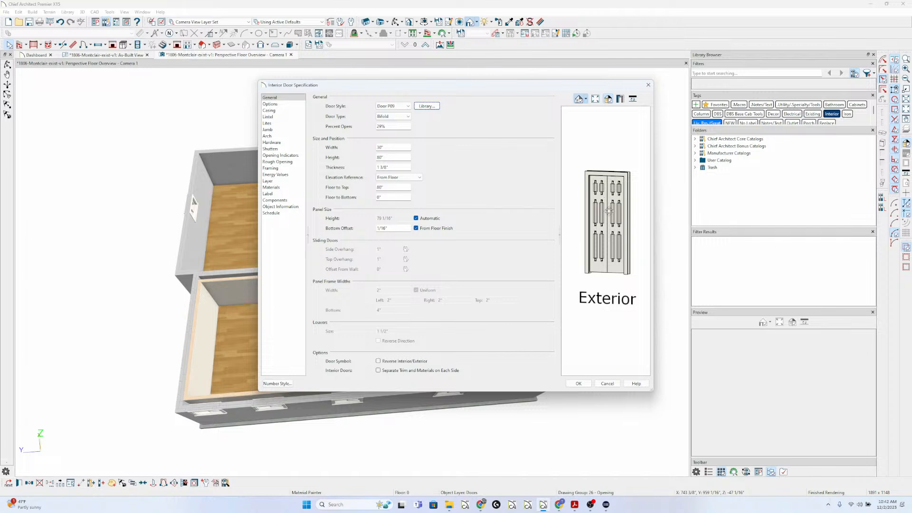
Change the bifold door's style to Door P05 from the library and accept the specification
left_click(427, 106)
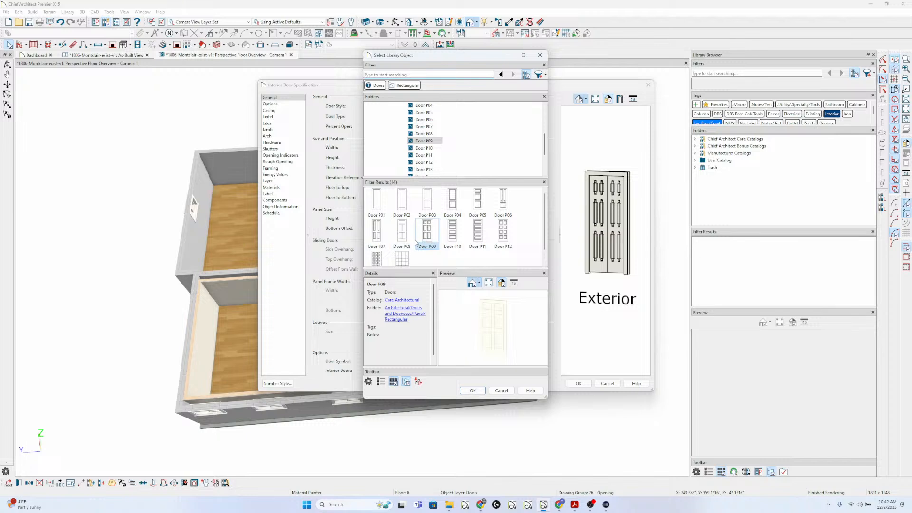
left_click(482, 204)
left_click(473, 390)
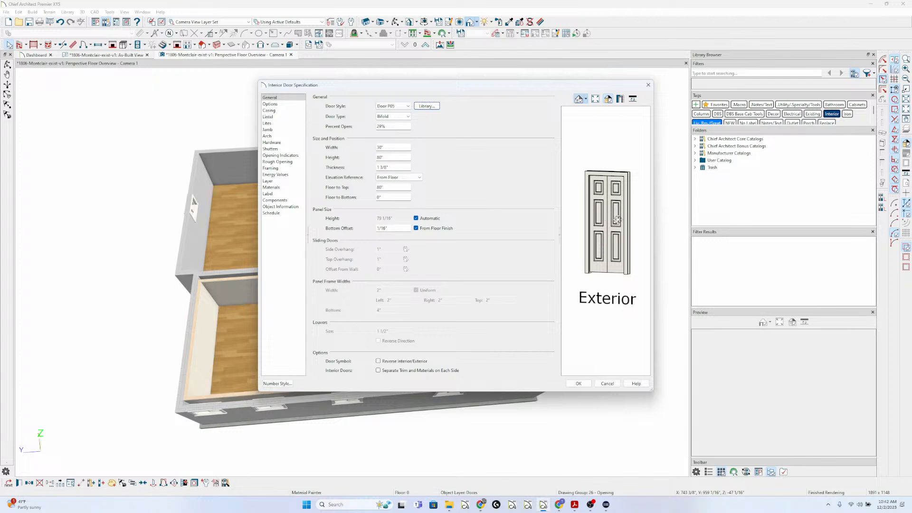
left_click(580, 383)
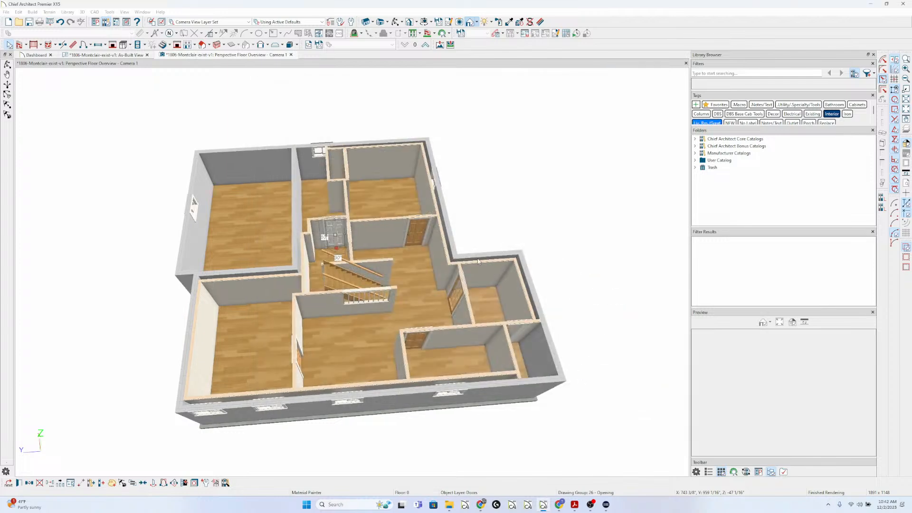
In the As-Built plan, mirror a copy of the pony wall beside the stairs about the staircase to its opposite side
left_click_drag(433, 301, 401, 301)
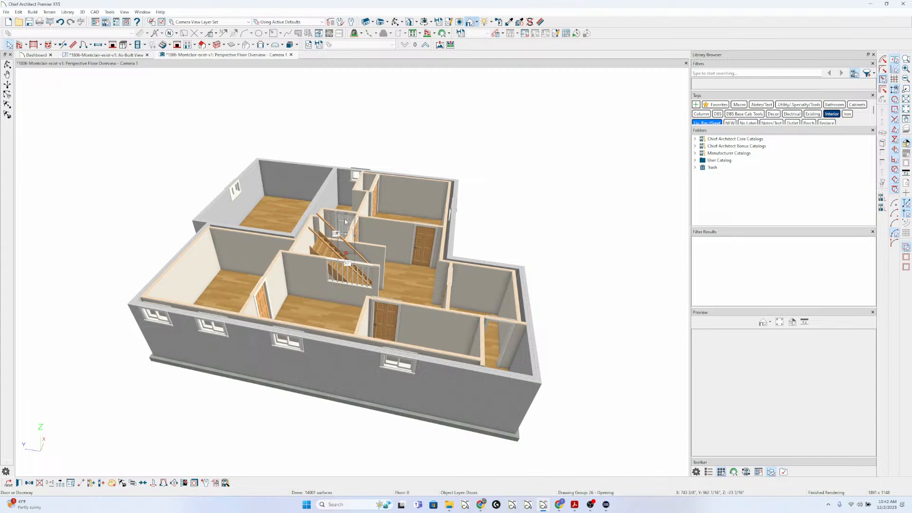
left_click(111, 46)
left_click(115, 55)
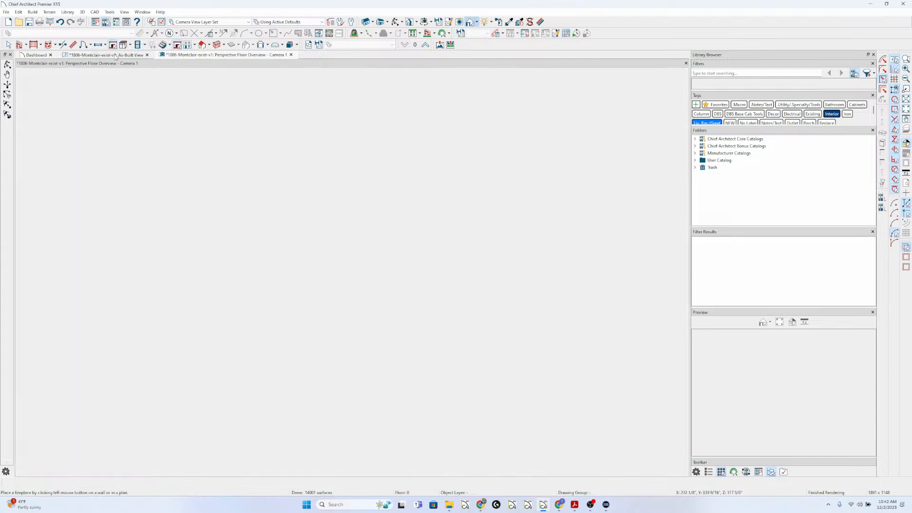
scroll(325, 263, "up", 3)
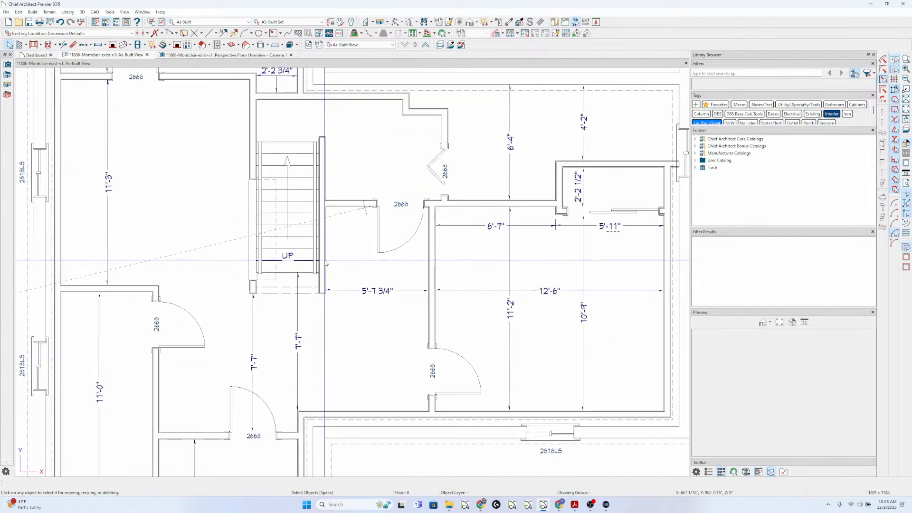
scroll(325, 262, "up", 2)
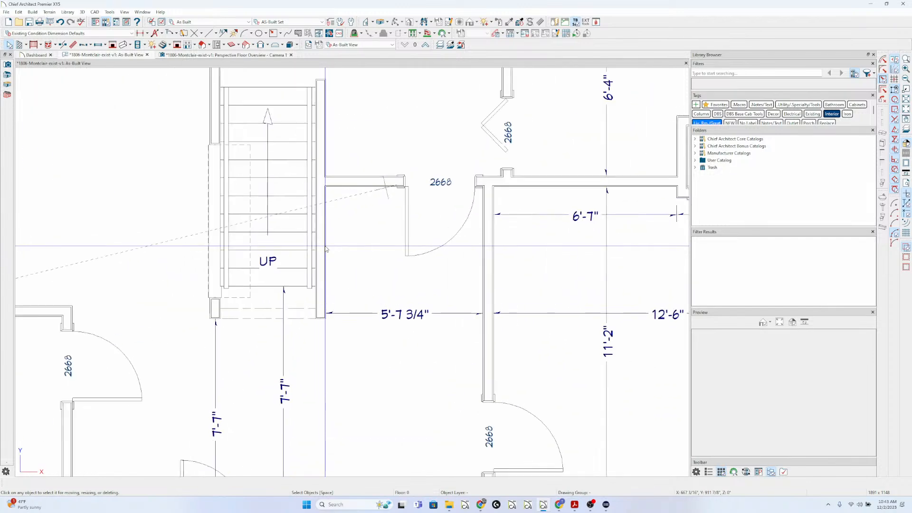
left_click(213, 220)
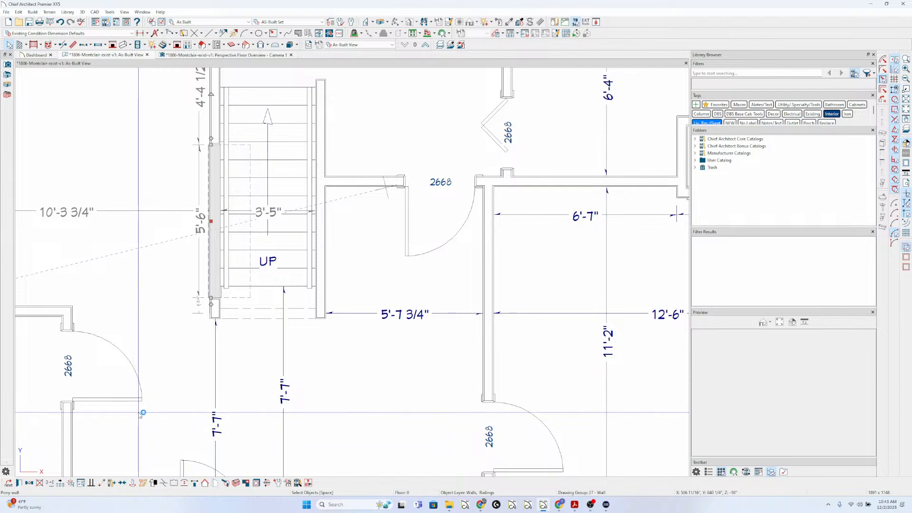
left_click(50, 483)
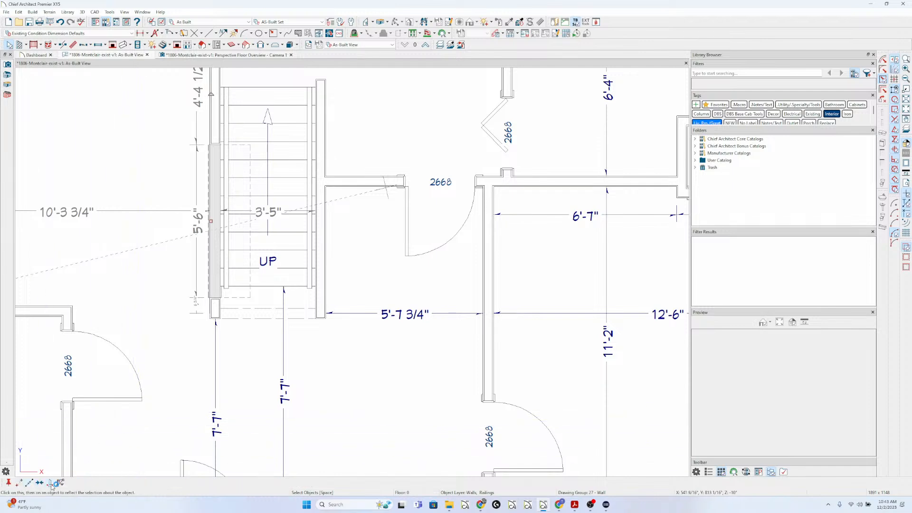
left_click(51, 485)
left_click(260, 275)
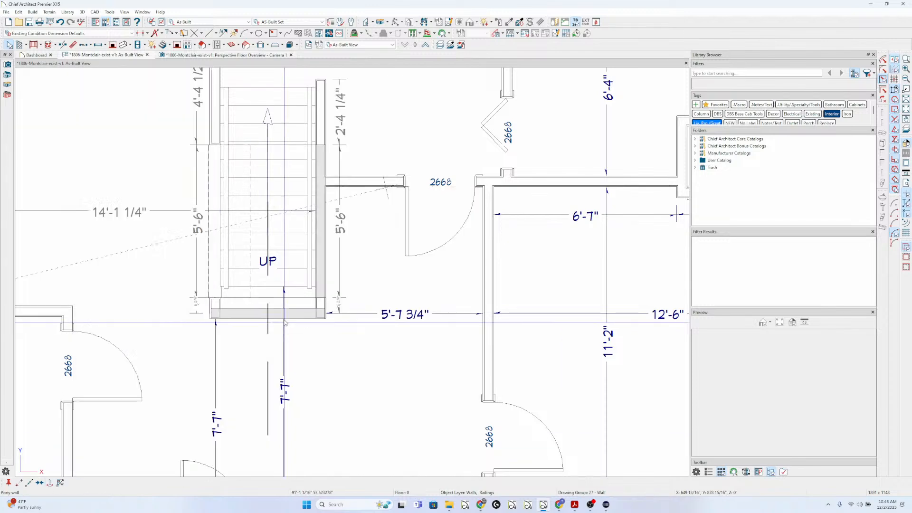
Extend the full-height wall above the copied pony wall down to the partition with the 2668 door
left_click(326, 132)
left_click_drag(326, 134, 323, 179)
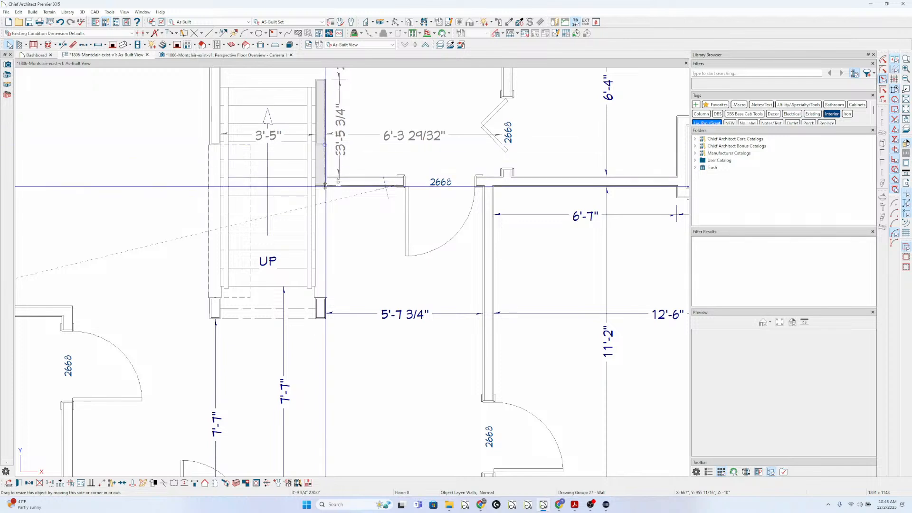
left_click(363, 253)
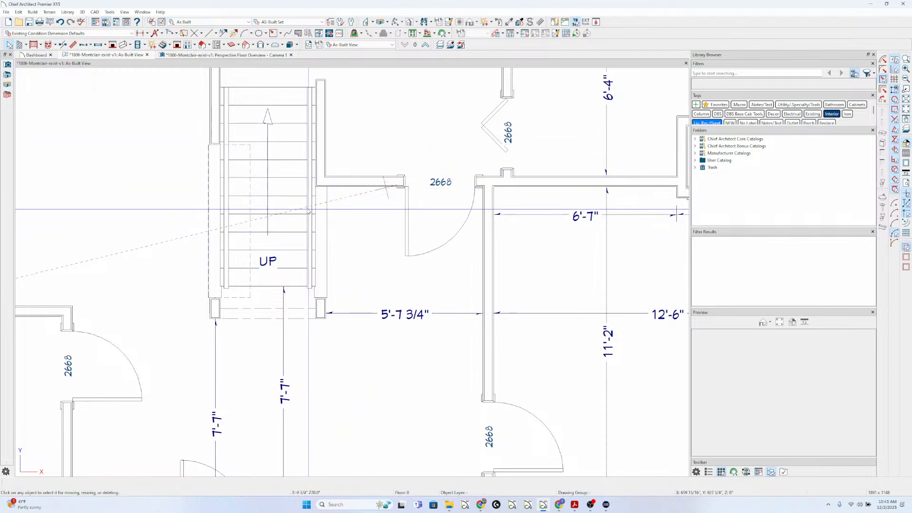
In the floor overview, mirror a copy of the soffit cap on the original pony wall about the stairs onto the other pony wall
left_click(255, 56)
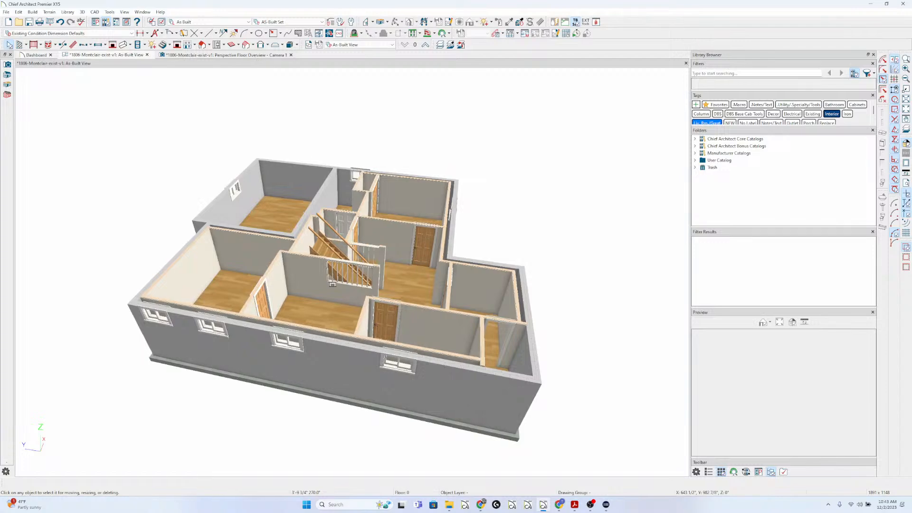
key("space")
middle_click_drag(422, 271, 190, 266)
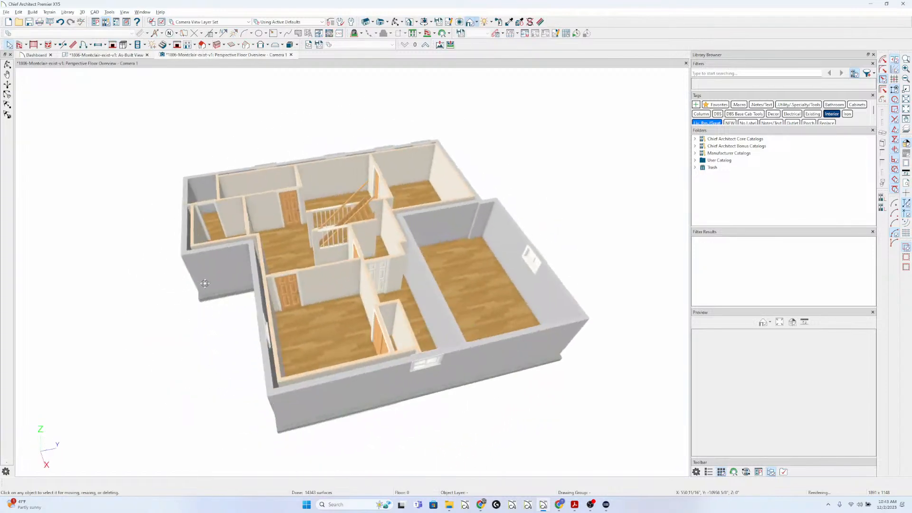
scroll(340, 234, "up", 5)
scroll(340, 234, "up", 2)
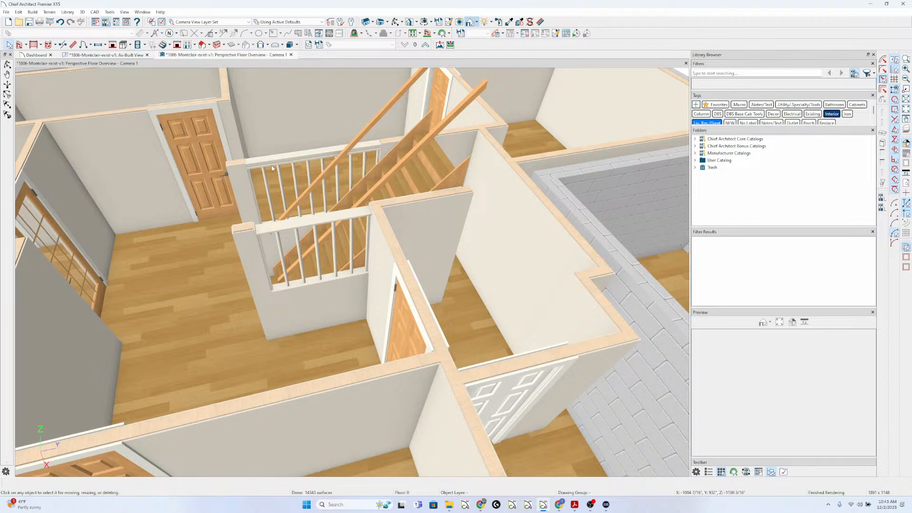
middle_click_drag(272, 162, 258, 254)
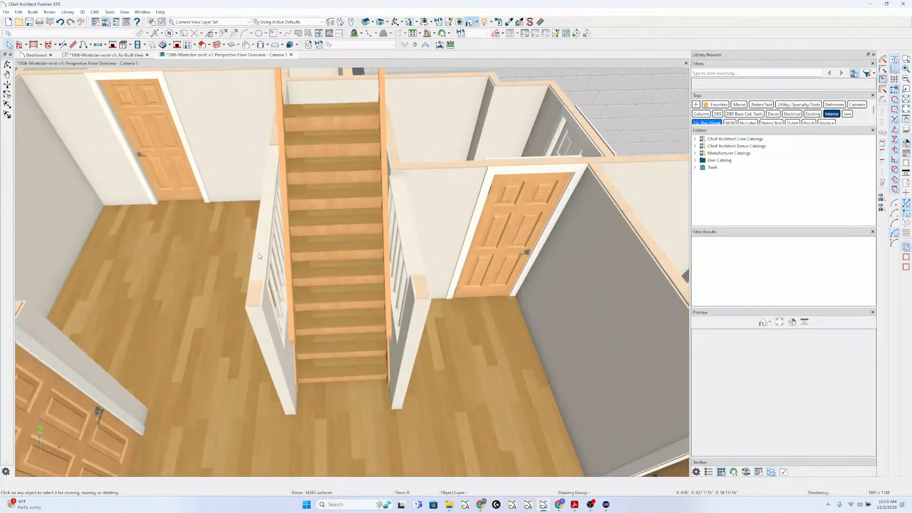
left_click(259, 252)
left_click(40, 482)
left_click(40, 484)
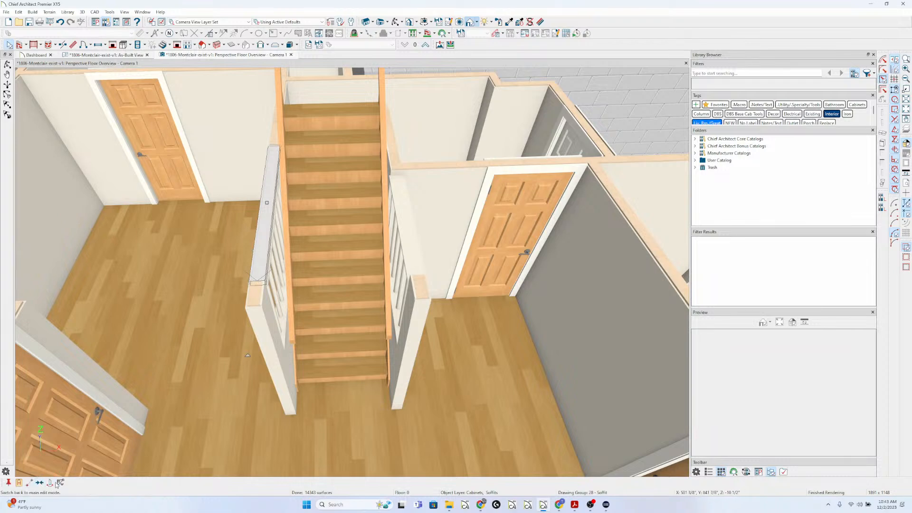
left_click(319, 338)
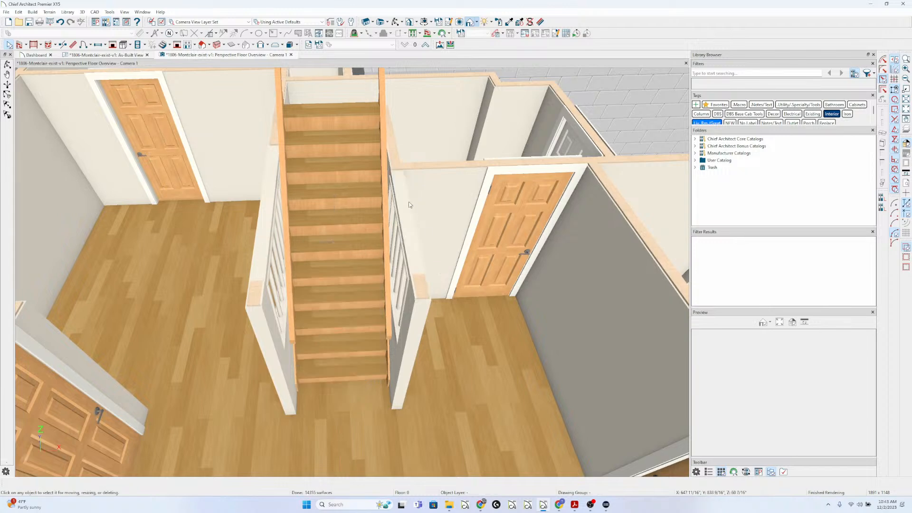
Replace the floor overview with a full camera view from the room beside the stairs, and bring it around to the foot of the stairs
left_click(291, 55)
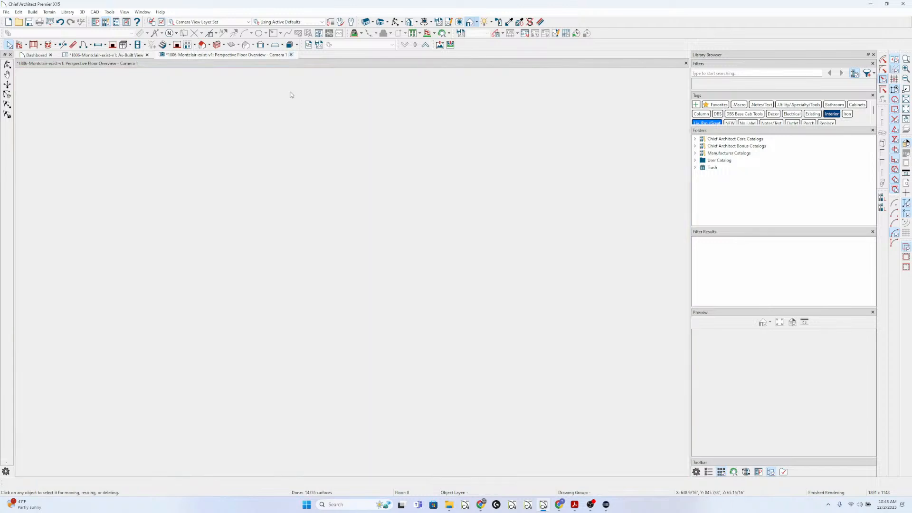
scroll(225, 190, "down", 4)
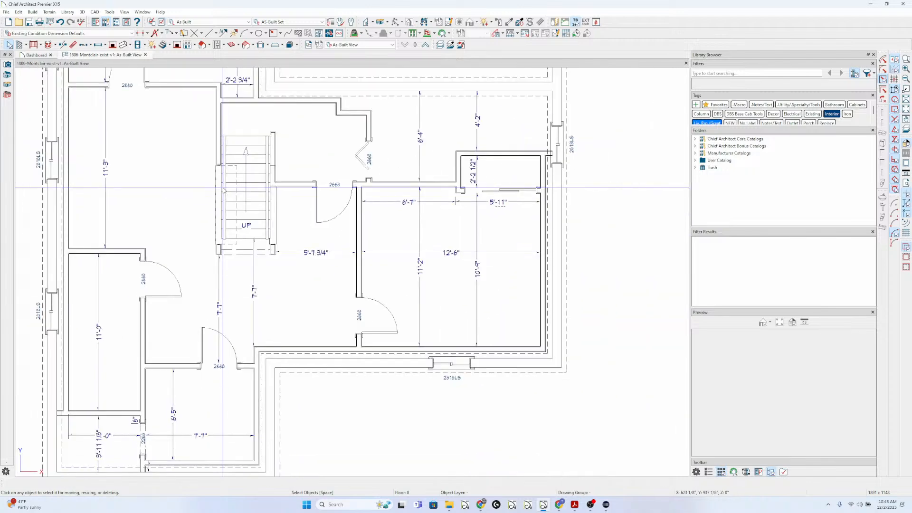
key("c")
left_click_drag(116, 218, 177, 214)
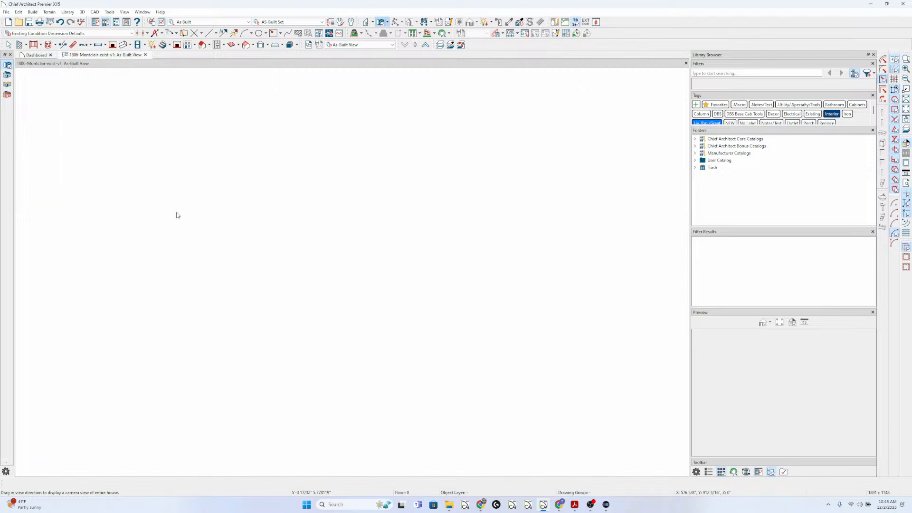
left_click_drag(301, 323, 364, 317)
key("alt+Tab")
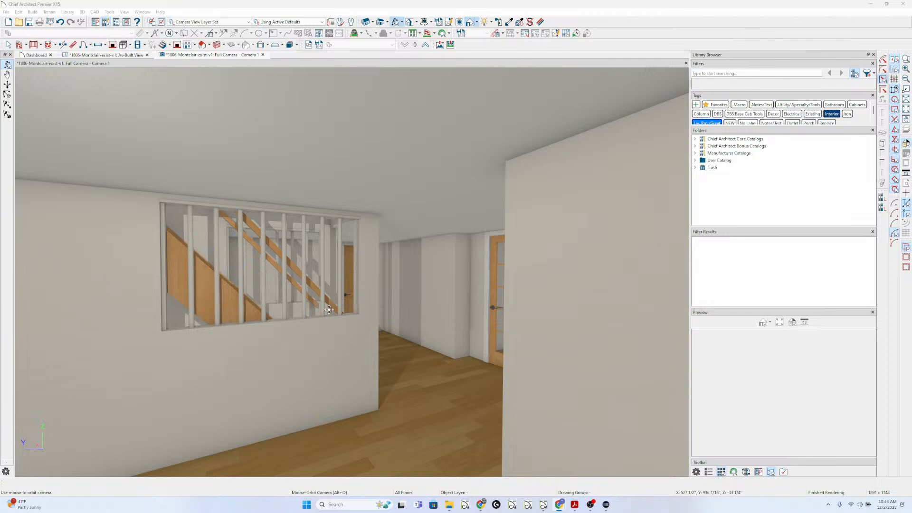
left_click_drag(366, 350, 326, 335)
Turn off the staircase's right railing and its right handrail against the wall
left_click(327, 338)
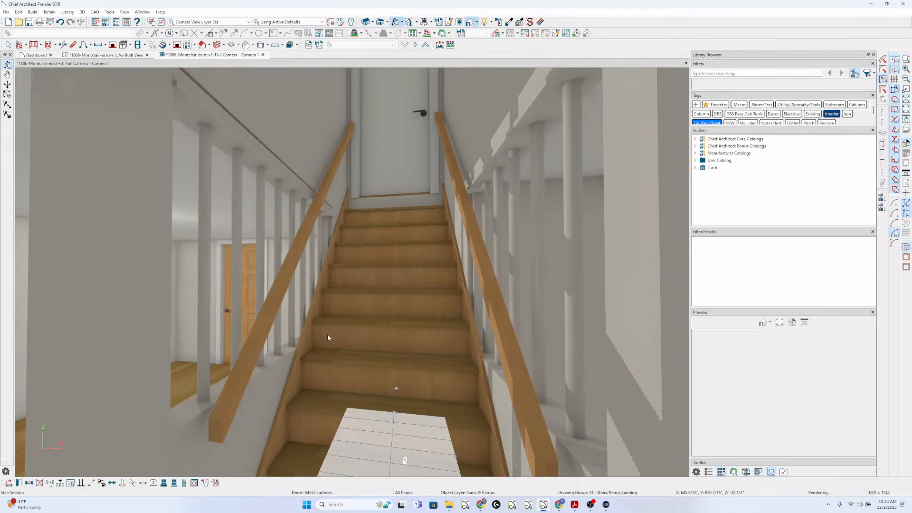
double_click(343, 336)
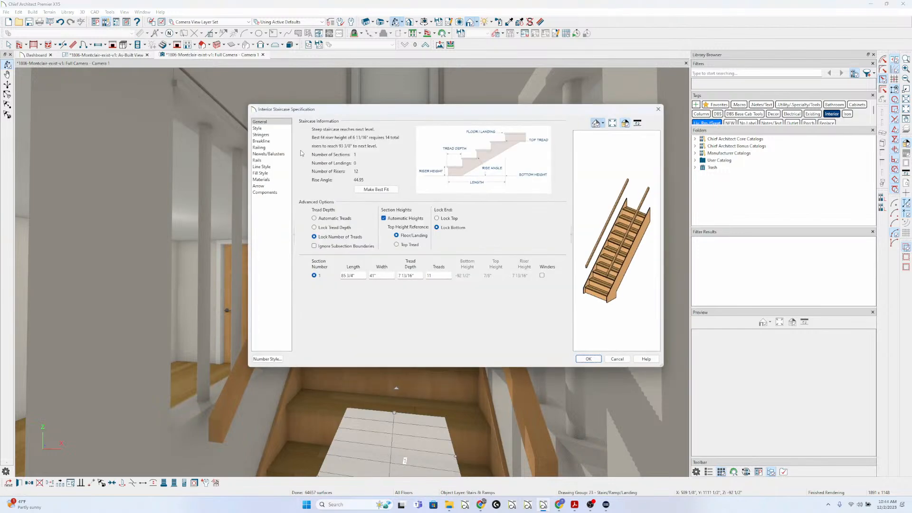
left_click(274, 161)
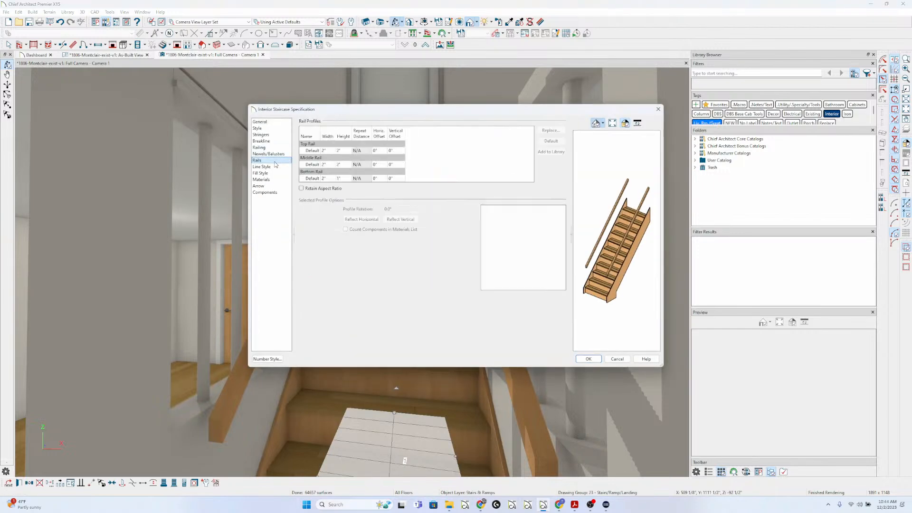
left_click(273, 149)
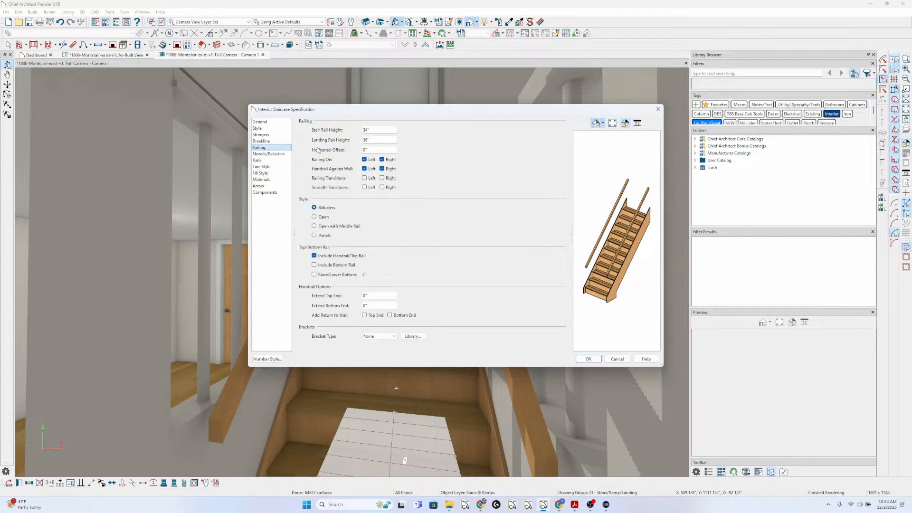
left_click(383, 159)
left_click(387, 169)
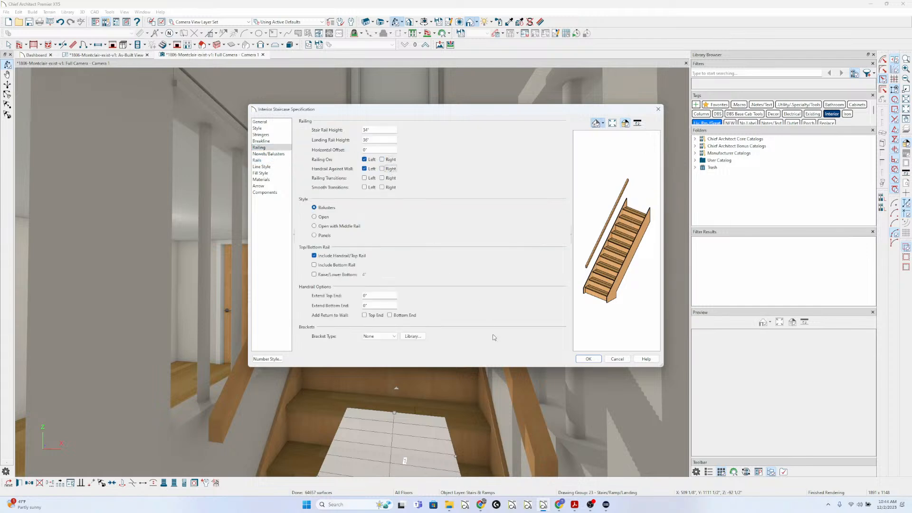
left_click(588, 359)
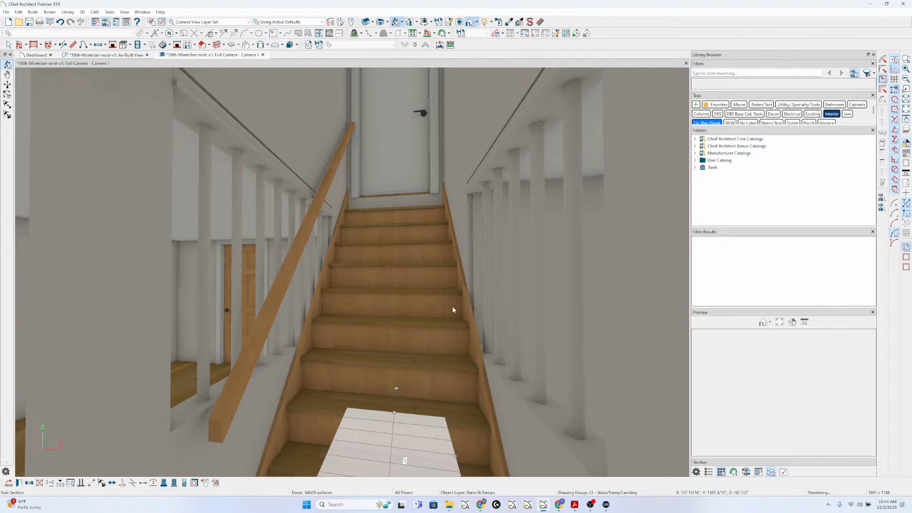
Replace the staircase's default top rail profile with the rounded molding profile 75 from the library
double_click(424, 316)
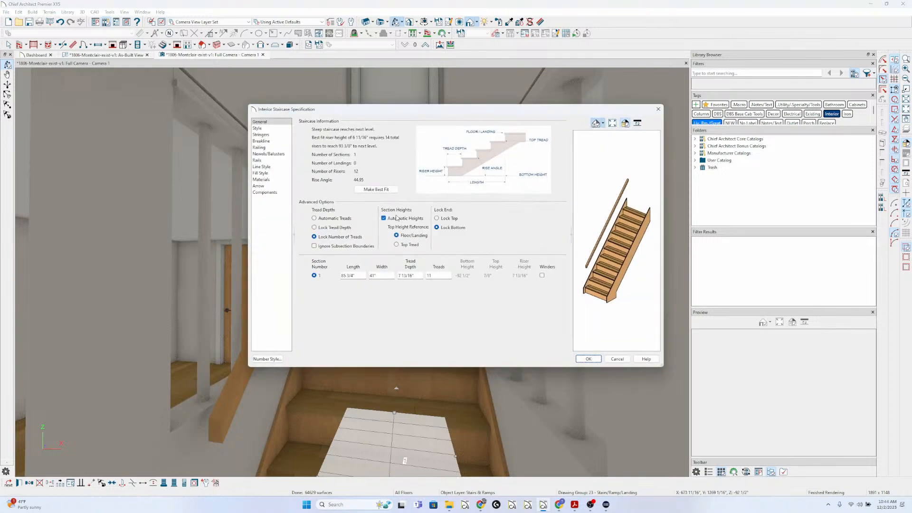
left_click(279, 148)
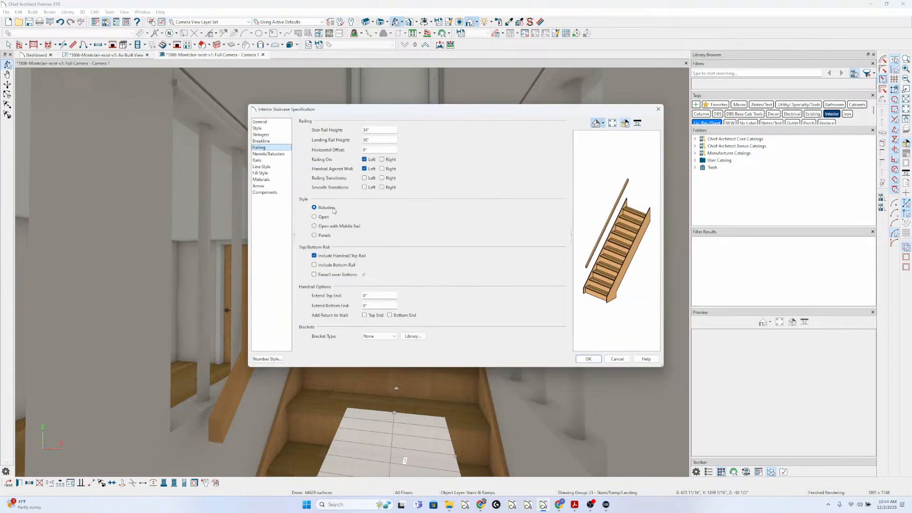
left_click(277, 154)
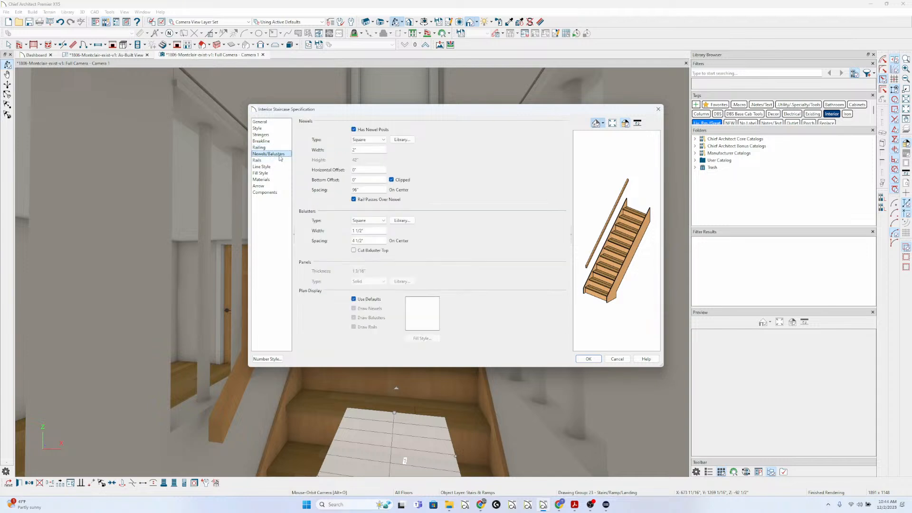
left_click(280, 166)
left_click(279, 159)
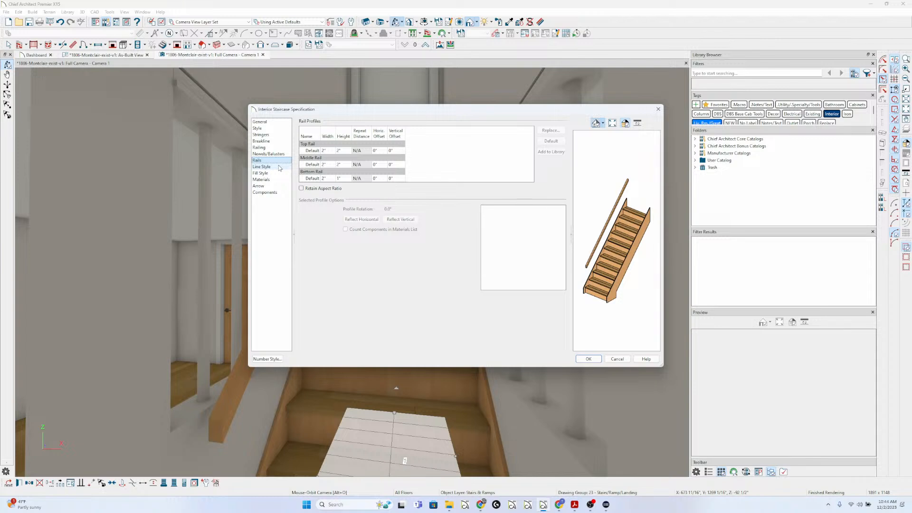
left_click(312, 150)
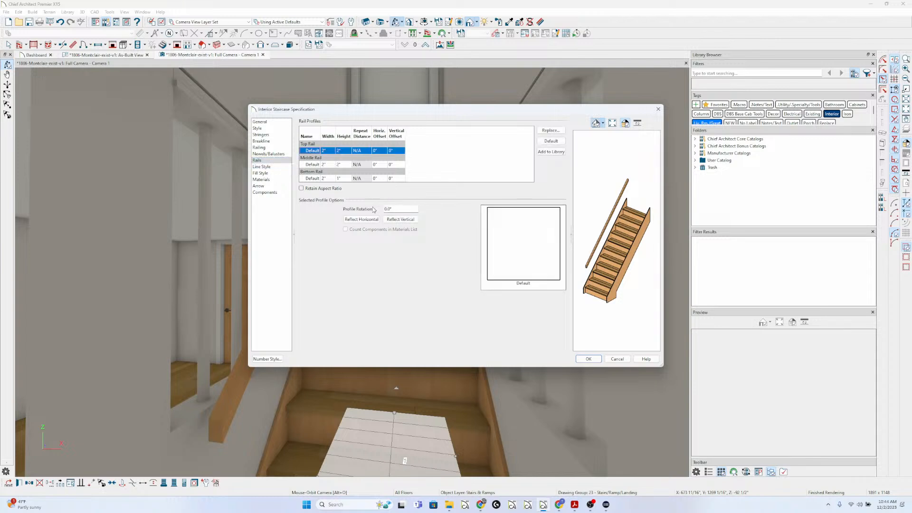
left_click(552, 130)
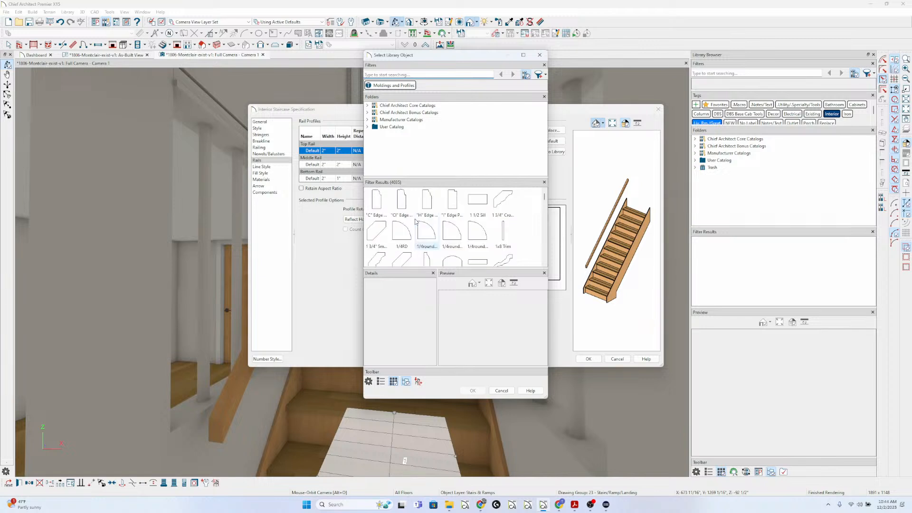
scroll(415, 221, "down", 3)
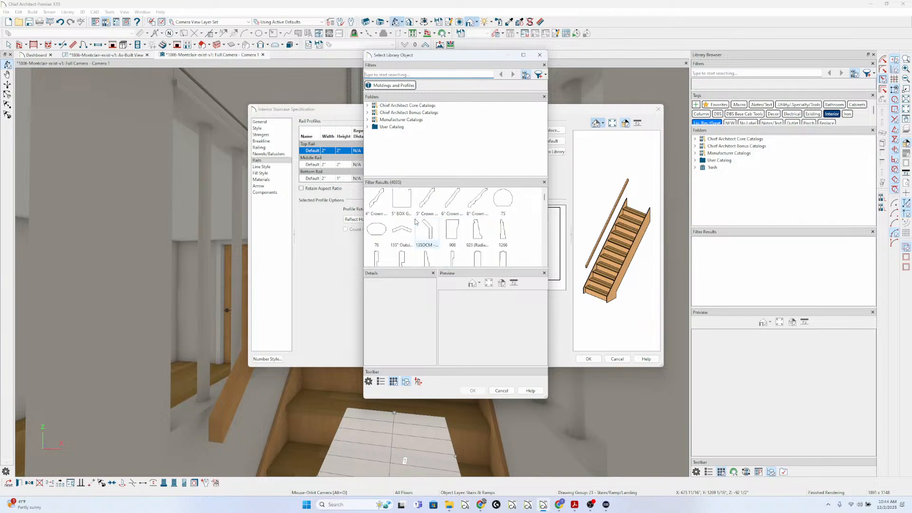
left_click(503, 200)
left_click(473, 391)
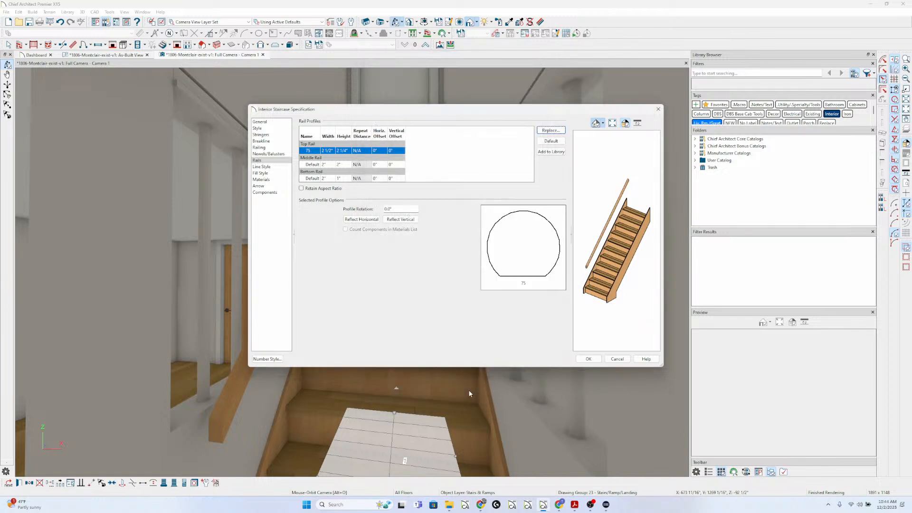
left_click(588, 359)
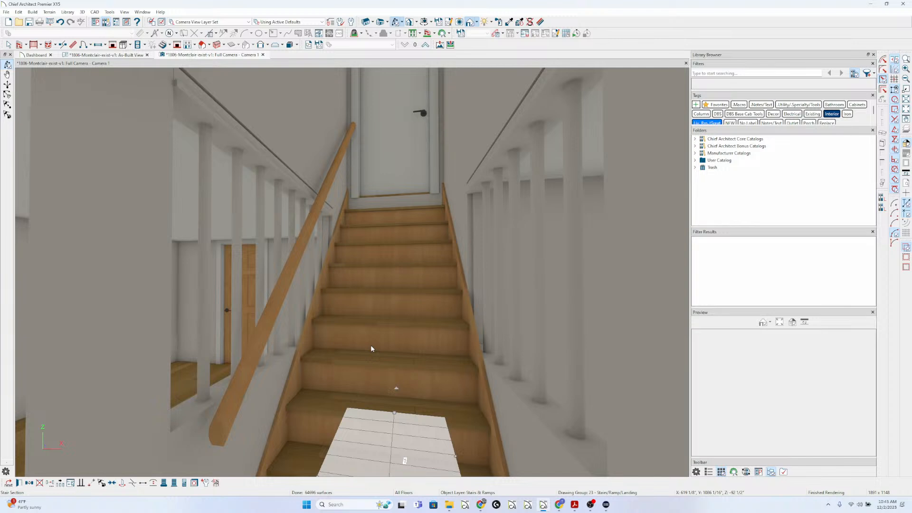
key("Escape")
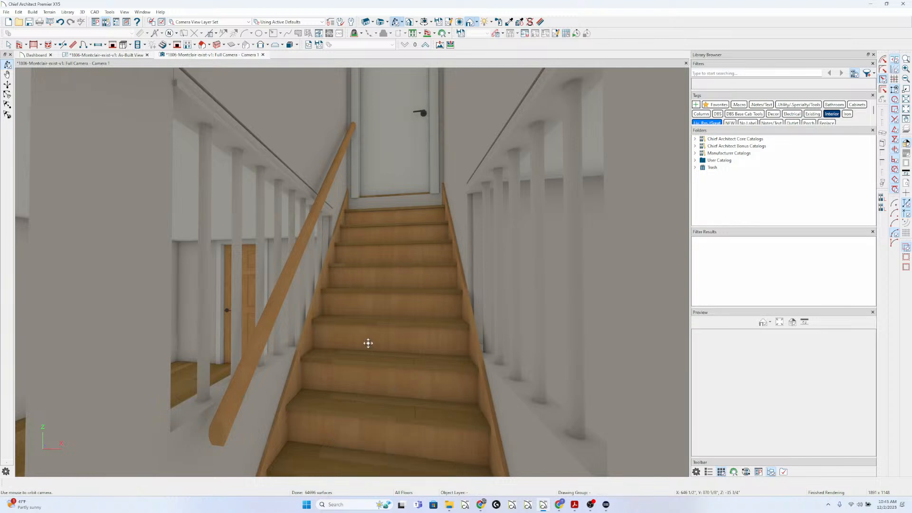
Set the floor-to-top height of the soffit cap above the staircase's left balusters to 82 1/2"
key("space")
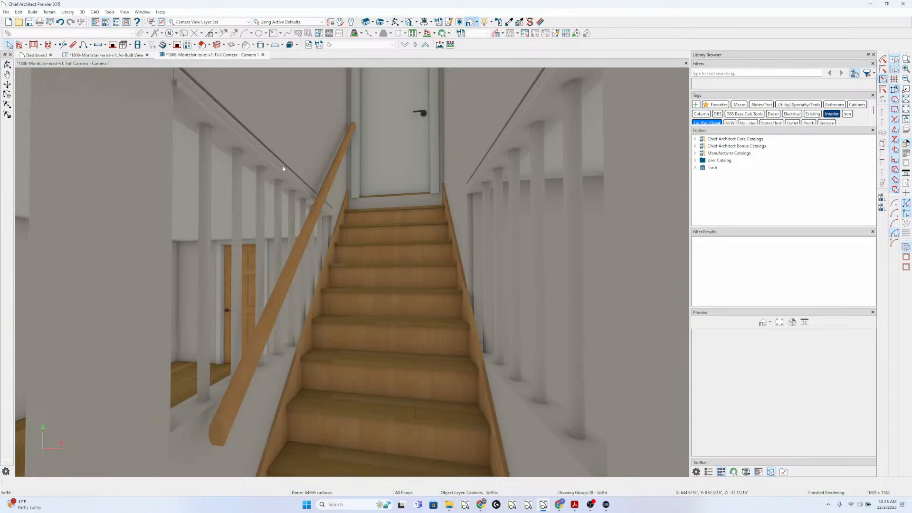
left_click(285, 183)
left_click_drag(294, 177, 295, 168)
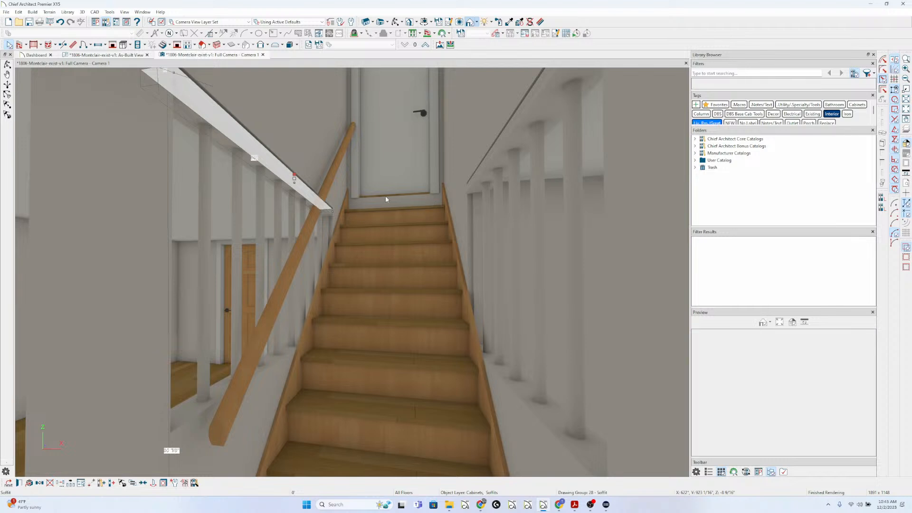
key("ctrl+e")
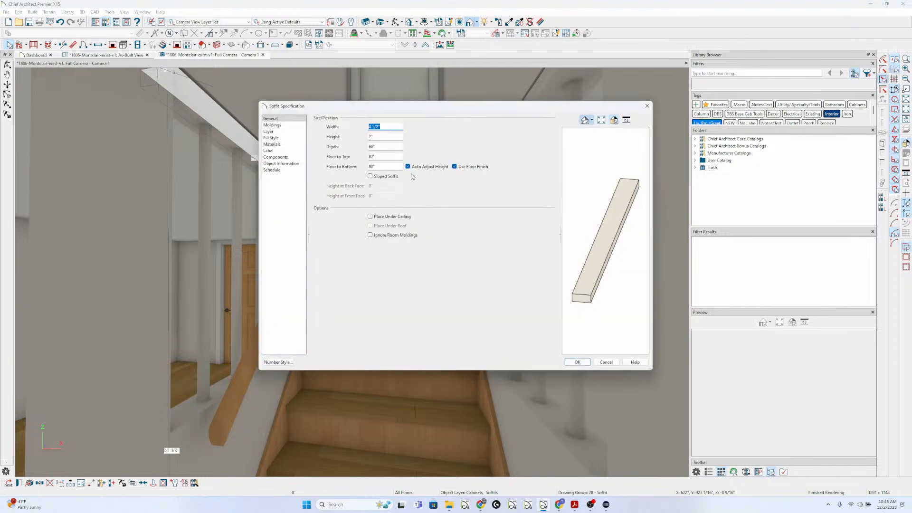
left_click_drag(380, 167, 369, 166)
key("shift+Tab")
type("82 1/2")
key("Tab")
key("Tab")
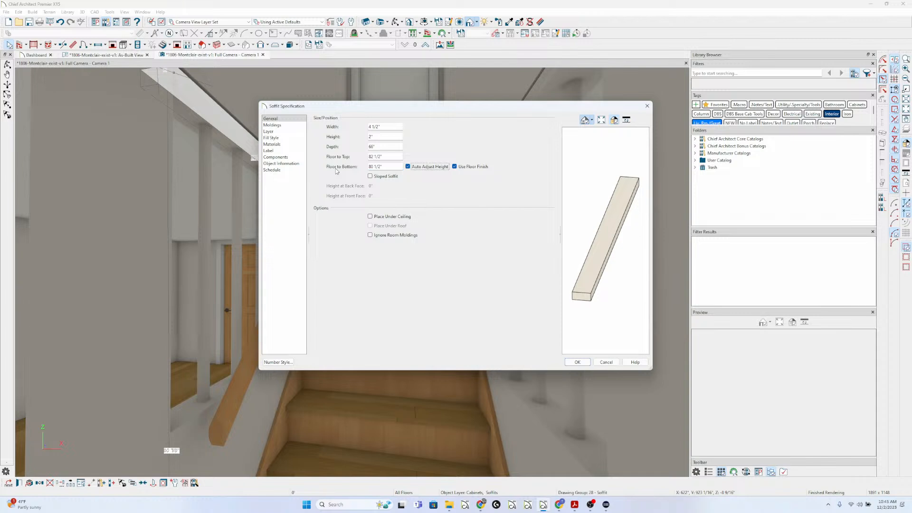
key("Return")
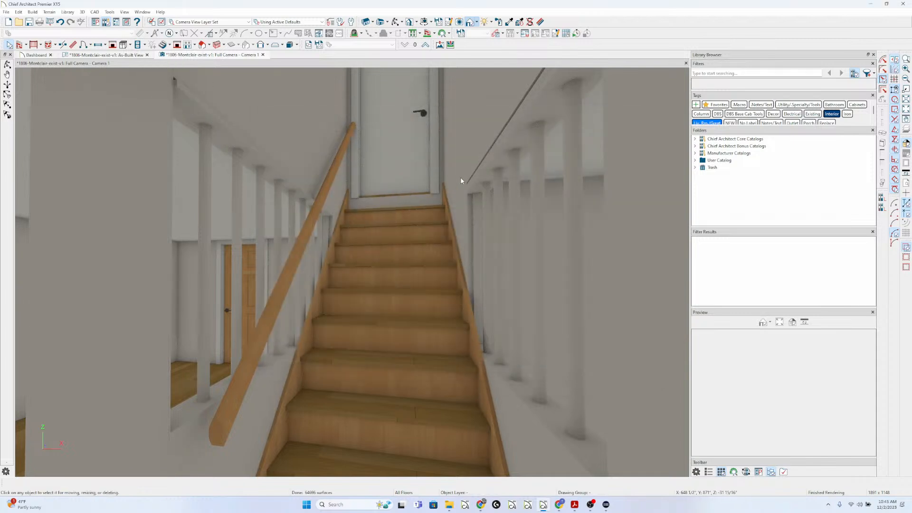
Set the floor-to-bottom height of the soffit cap above the staircase's right balusters to 80.5"
left_click(498, 148)
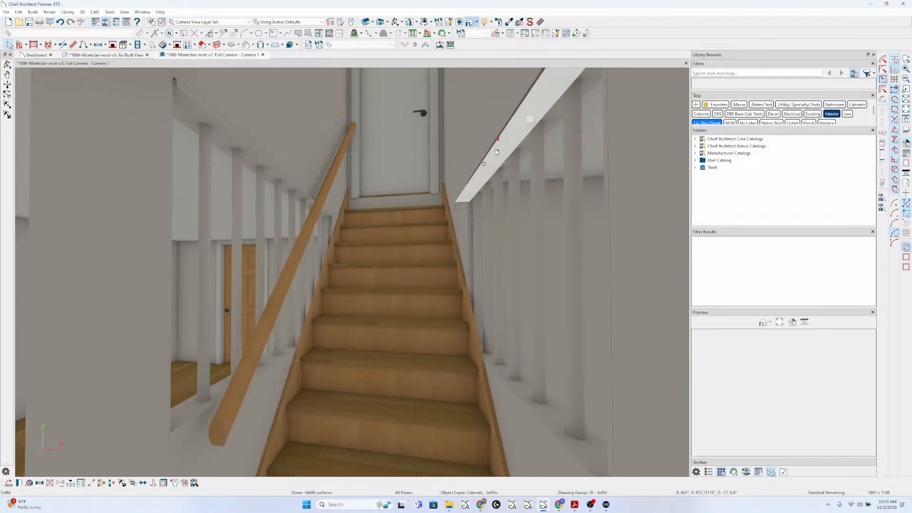
double_click(494, 151)
left_click_drag(390, 167, 333, 167)
type("80.5")
key("Return")
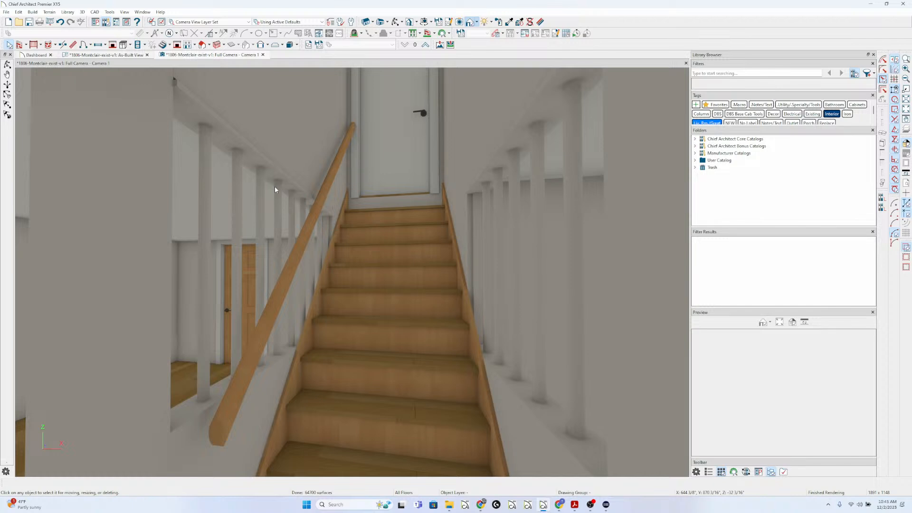
Sample the drywall material from the left pony wall and paint it onto the staircase's handrail and stringers
scroll(358, 244, "down", 2)
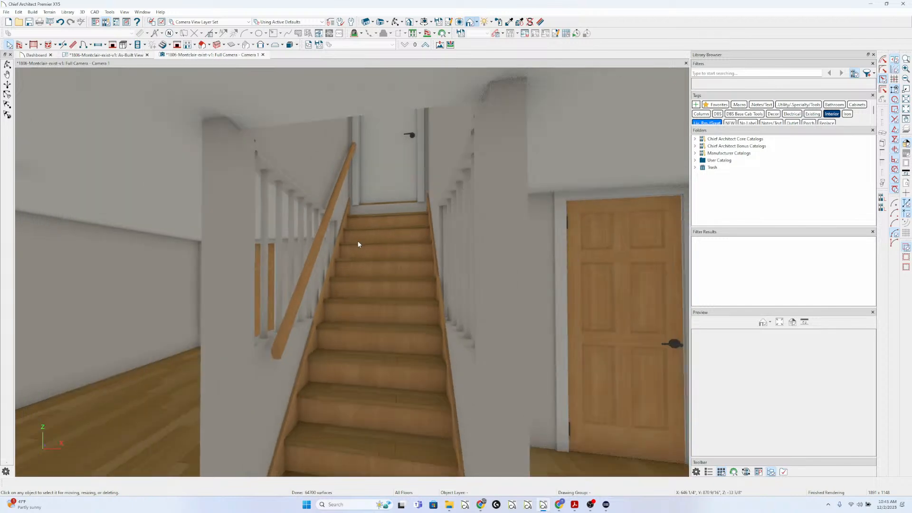
left_click(509, 21)
left_click(269, 336)
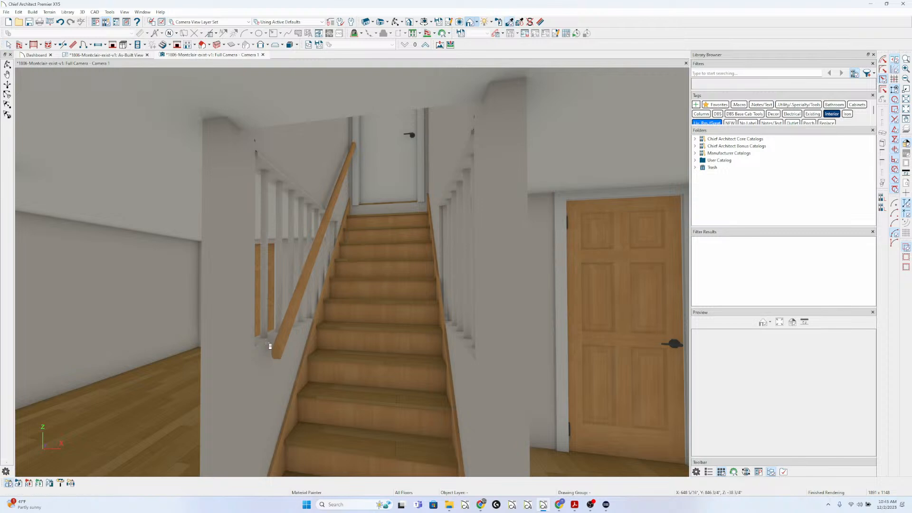
left_click(284, 336)
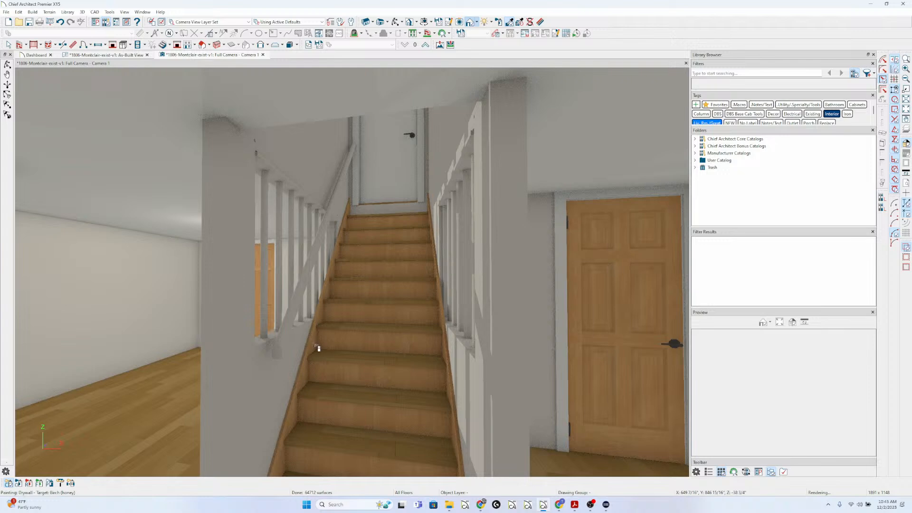
left_click(316, 348)
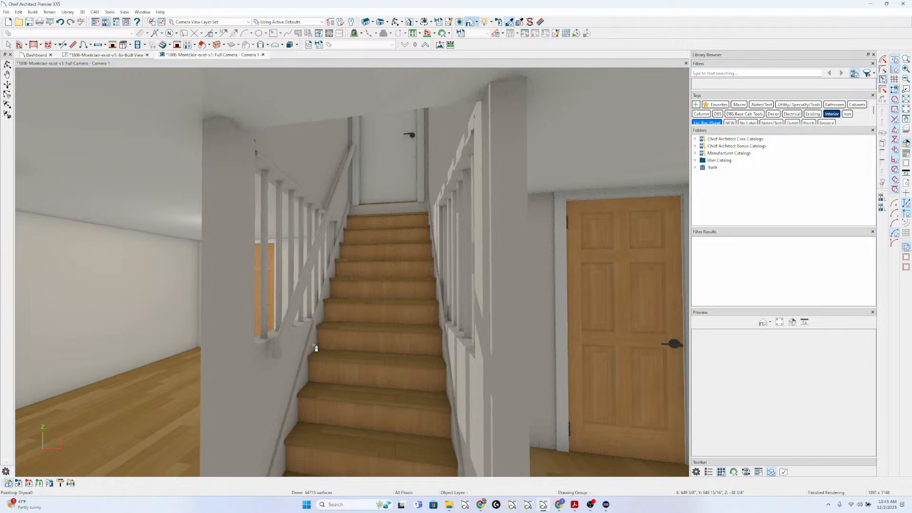
Paint the stair risers and treads with Color - Coal from the core catalog's generic grey colors
left_click(695, 138)
left_click(702, 195)
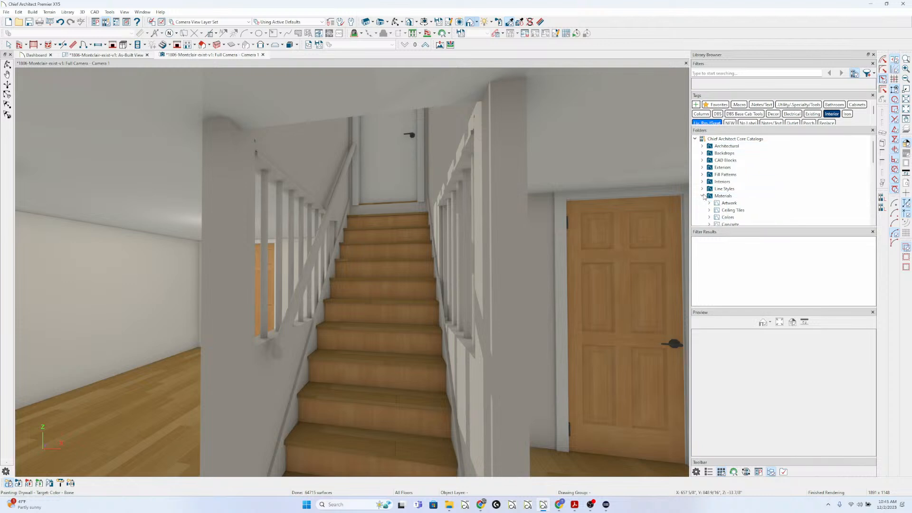
left_click(727, 219)
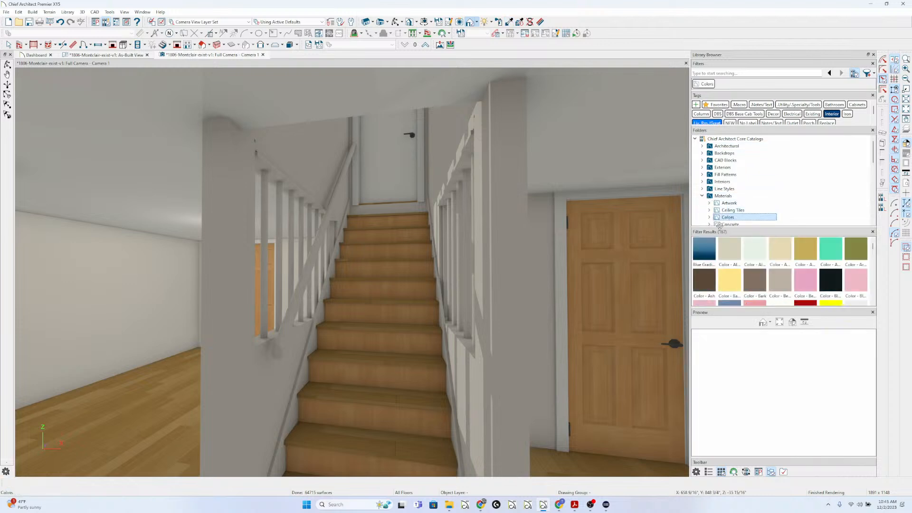
left_click(710, 217)
scroll(720, 194, "down", 1)
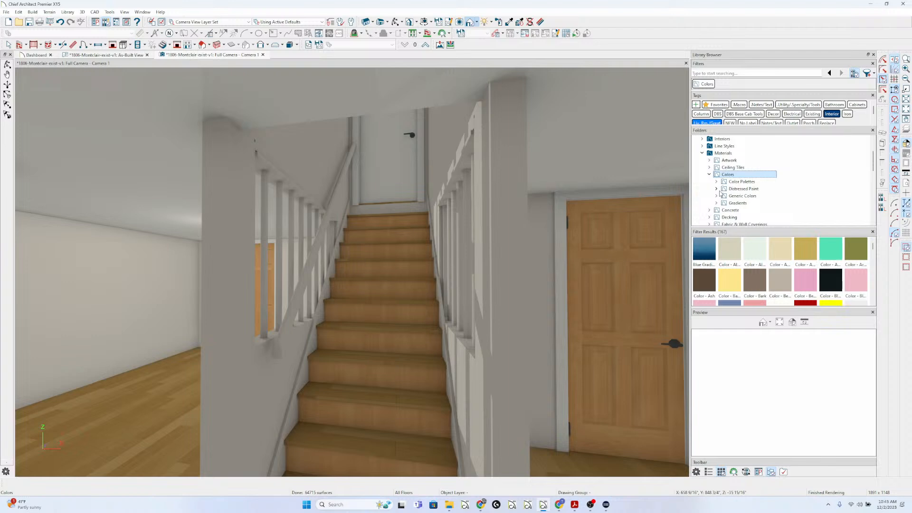
left_click(717, 195)
scroll(732, 211, "down", 1)
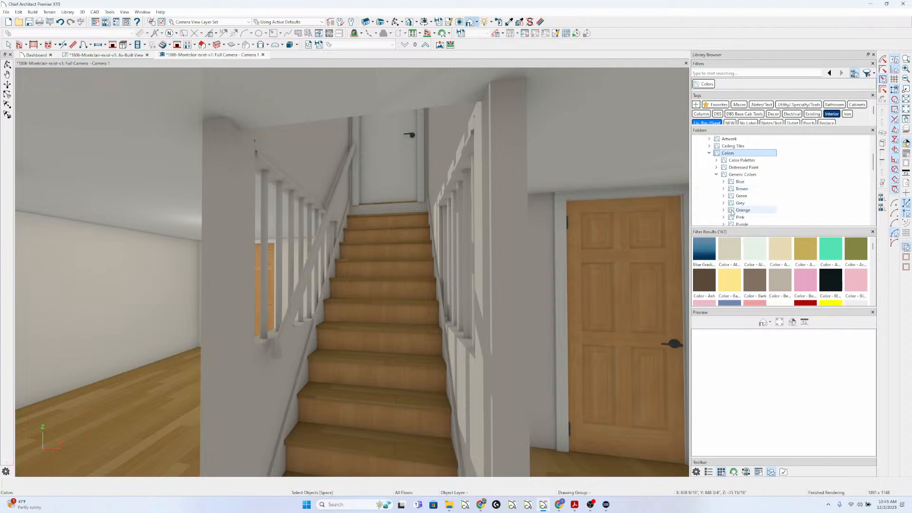
left_click(740, 203)
left_click(754, 254)
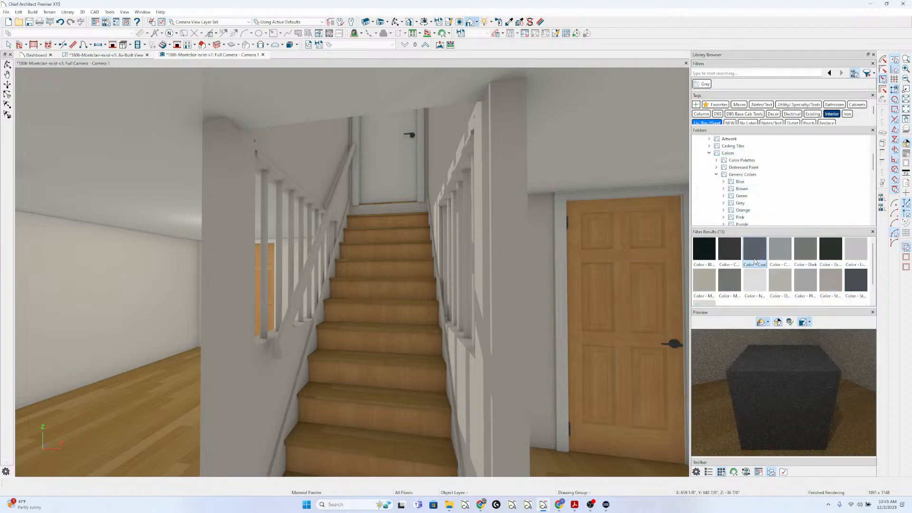
left_click(365, 331)
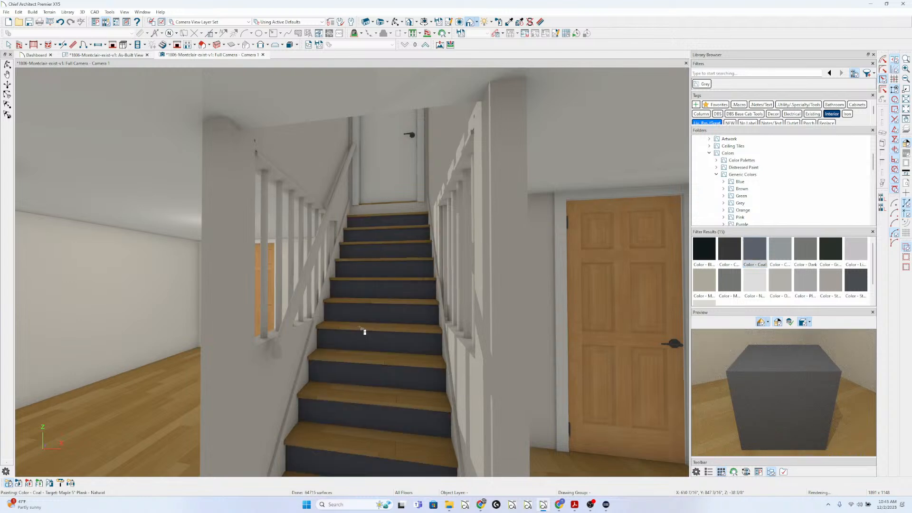
left_click(362, 329)
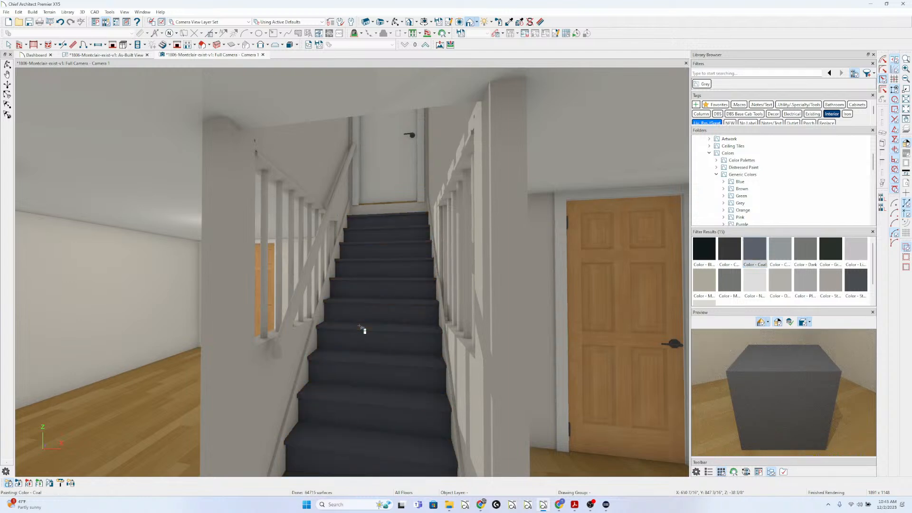
key("Escape")
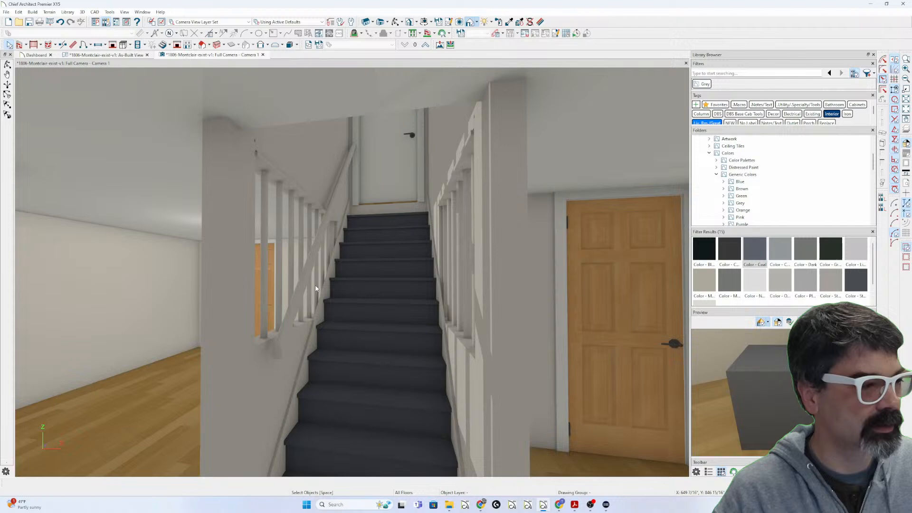
left_click(605, 504)
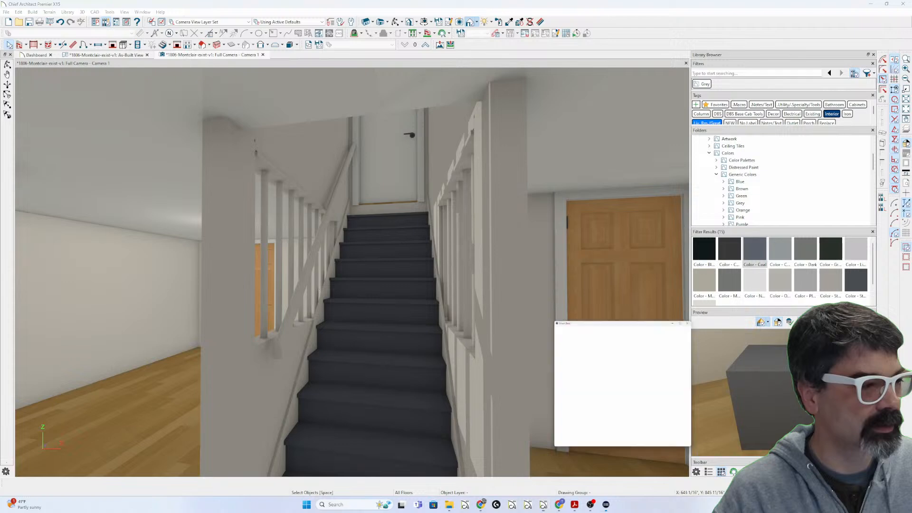